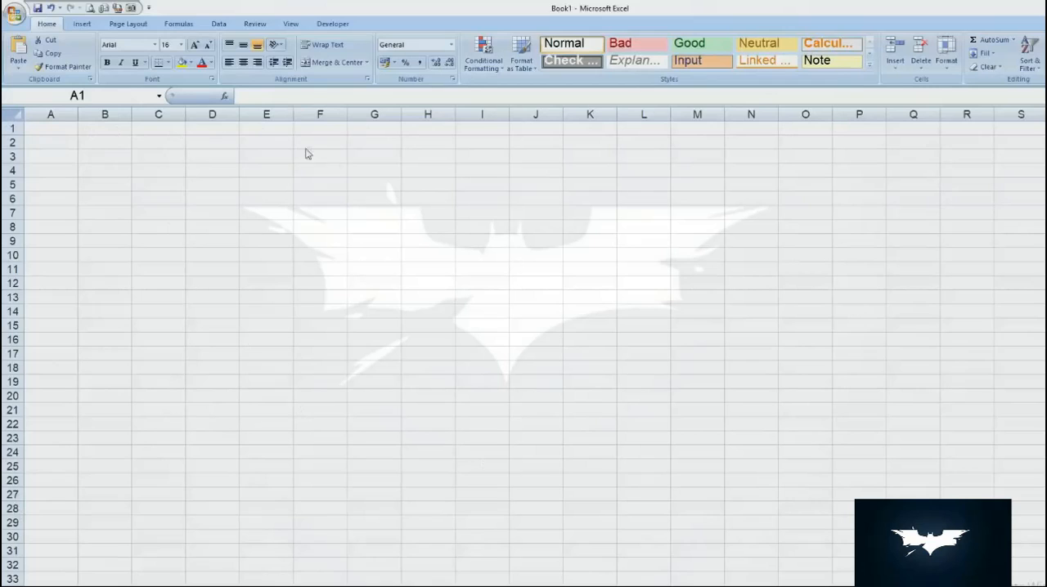
- Demonstrate selecting entire columns by selecting columns E, A, B and C one after another, ending on column E
click(265, 114)
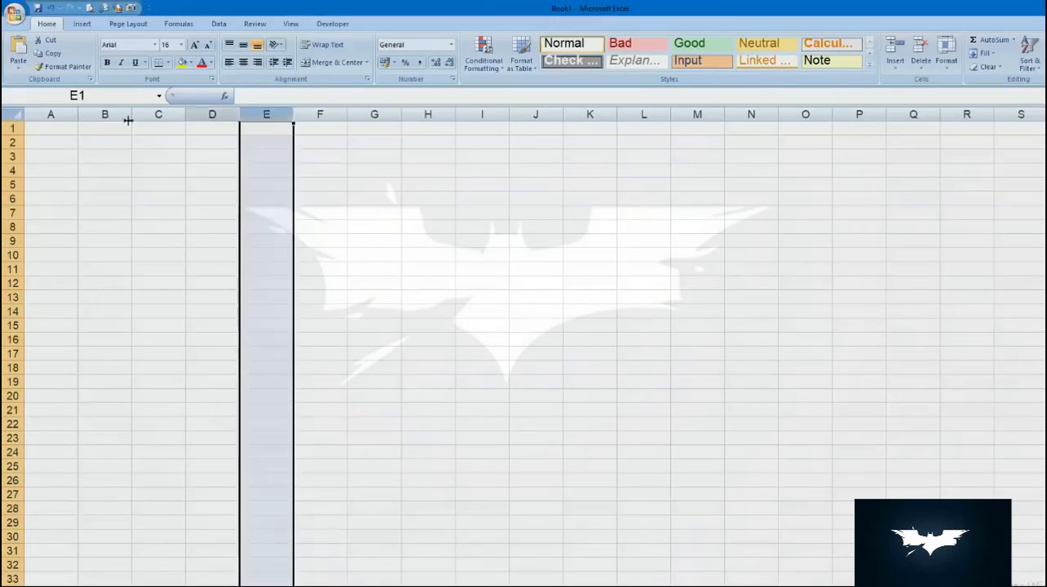
click(50, 114)
click(105, 114)
click(158, 114)
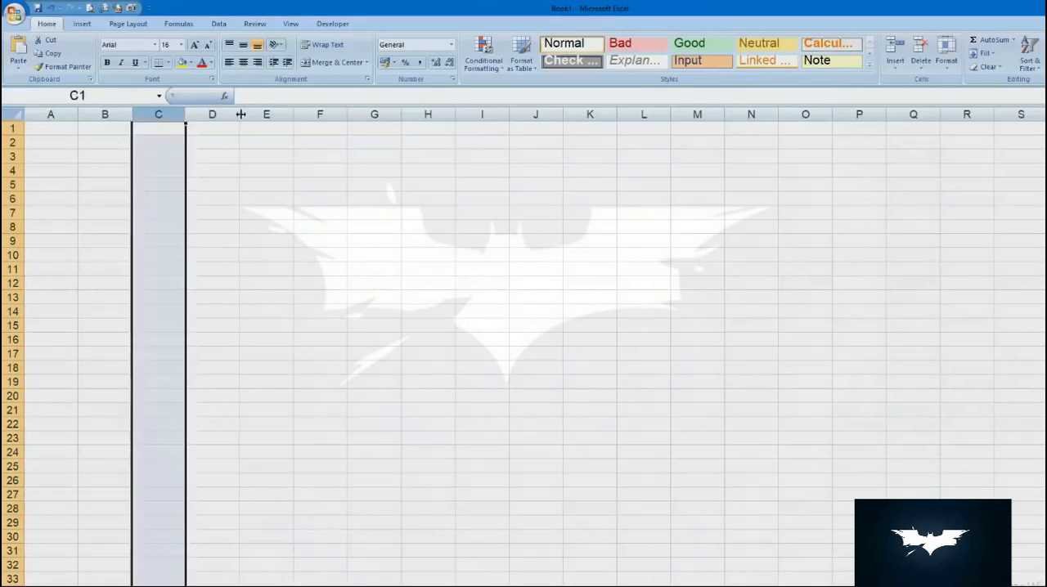
click(265, 114)
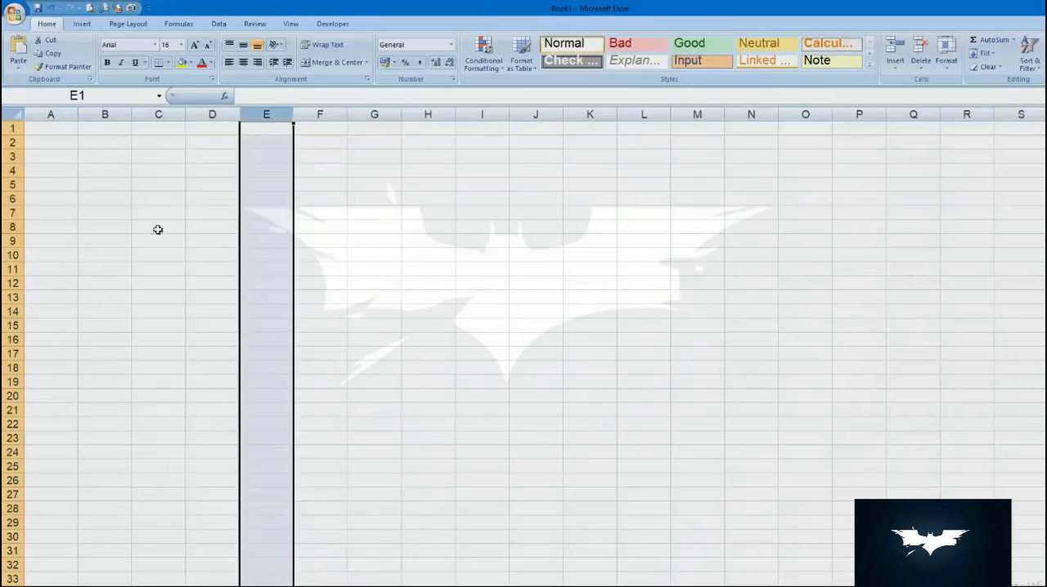
- Demonstrate row selection on rows 2, 10 and 6, and locate cell D5 from column D and row 5
click(12, 142)
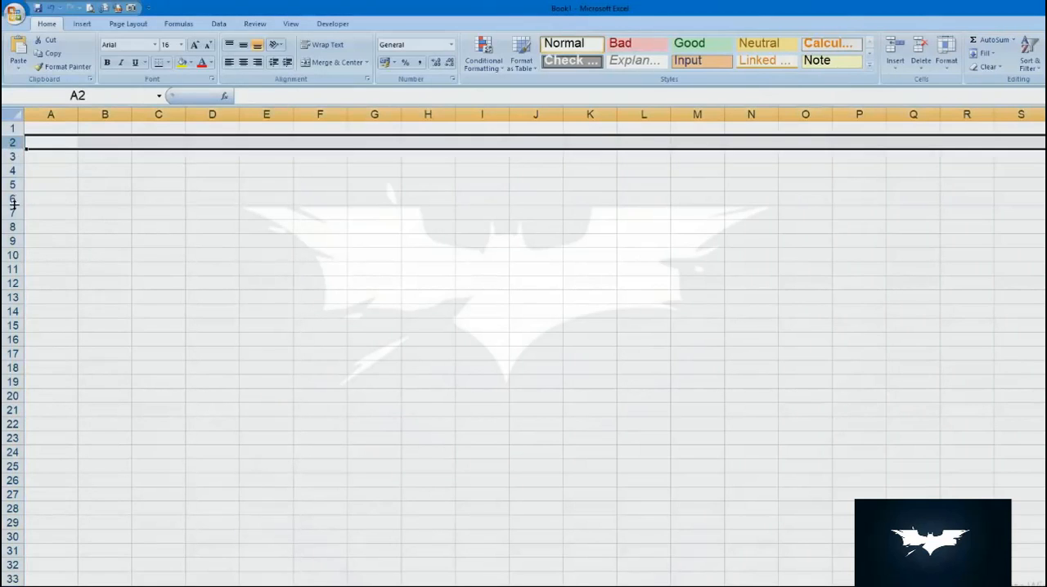
click(13, 254)
click(12, 198)
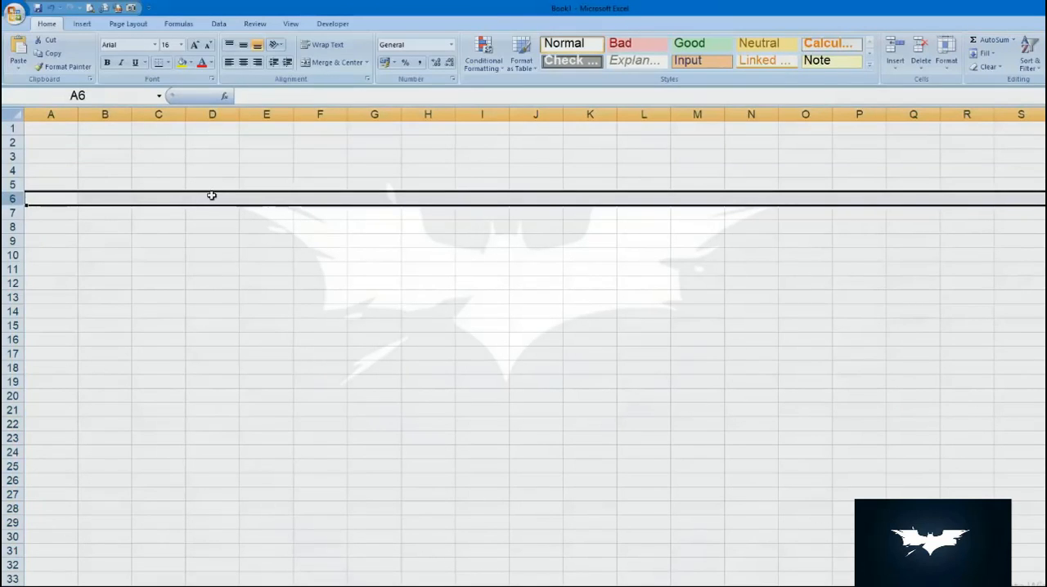
click(212, 109)
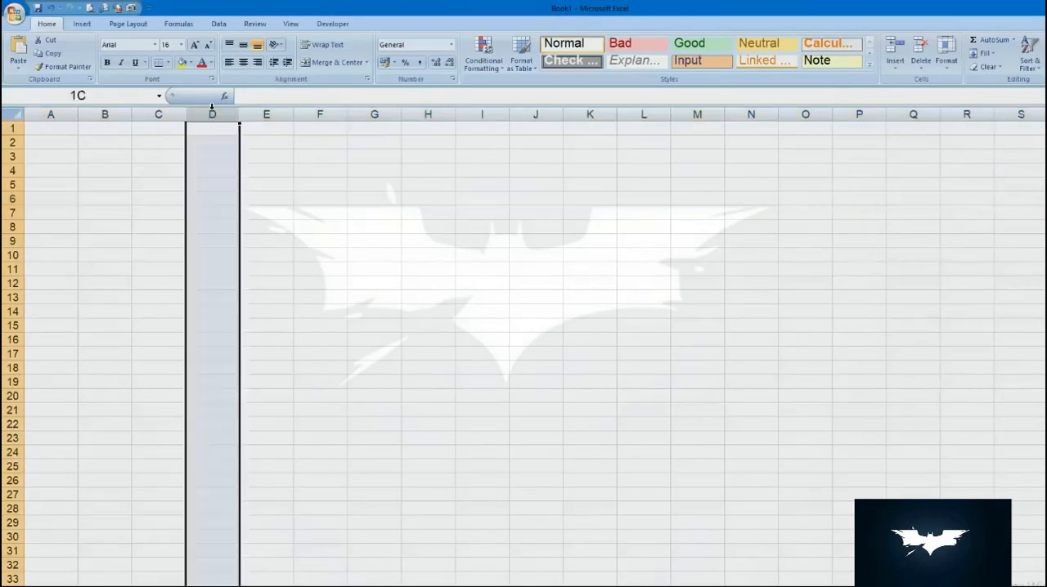
click(12, 185)
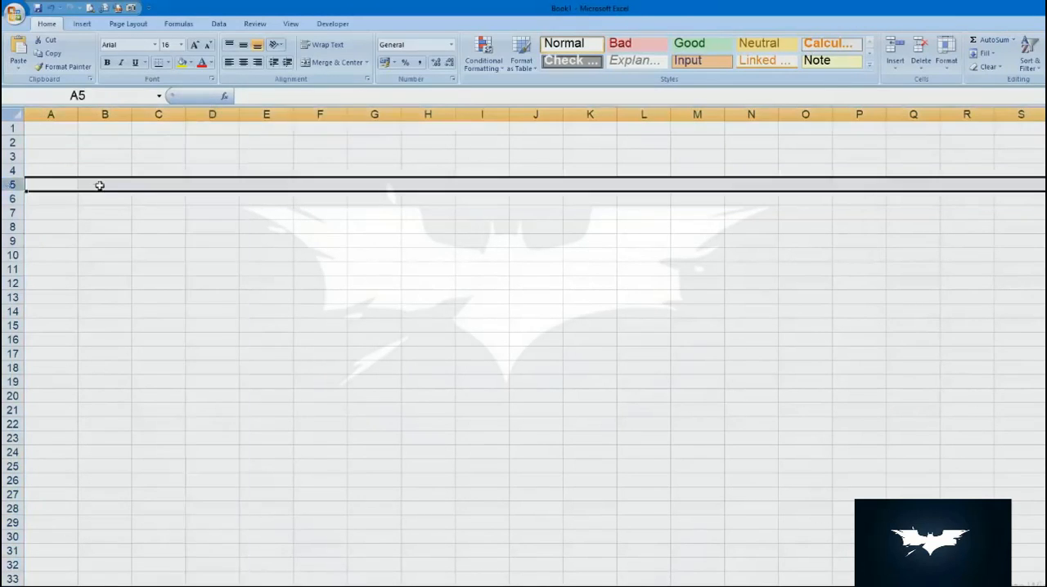
click(214, 183)
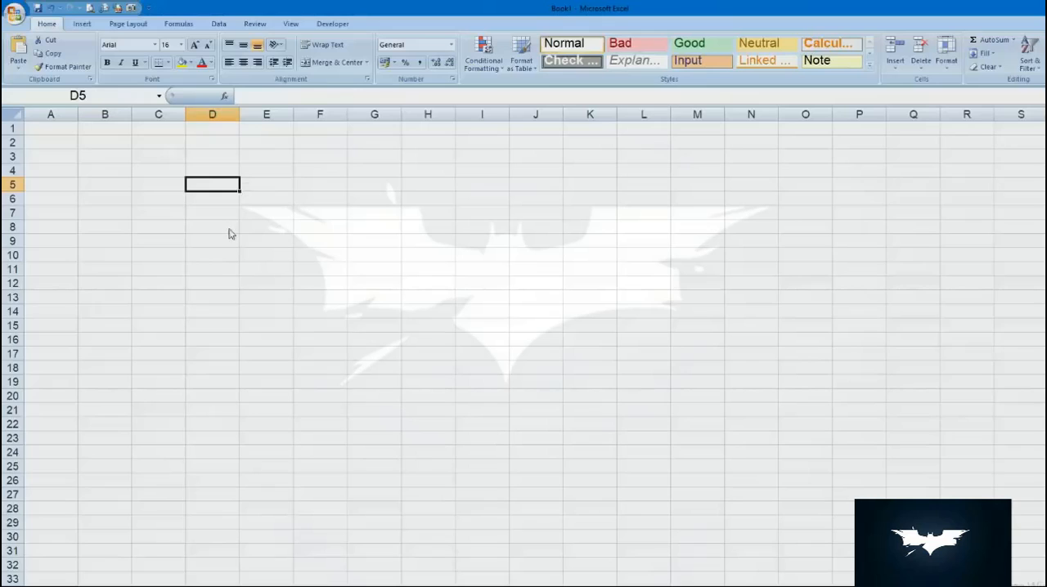
- Select individual cells across the sheet, including C5, E3, C4 and D7, and finish on cell A1
click(165, 184)
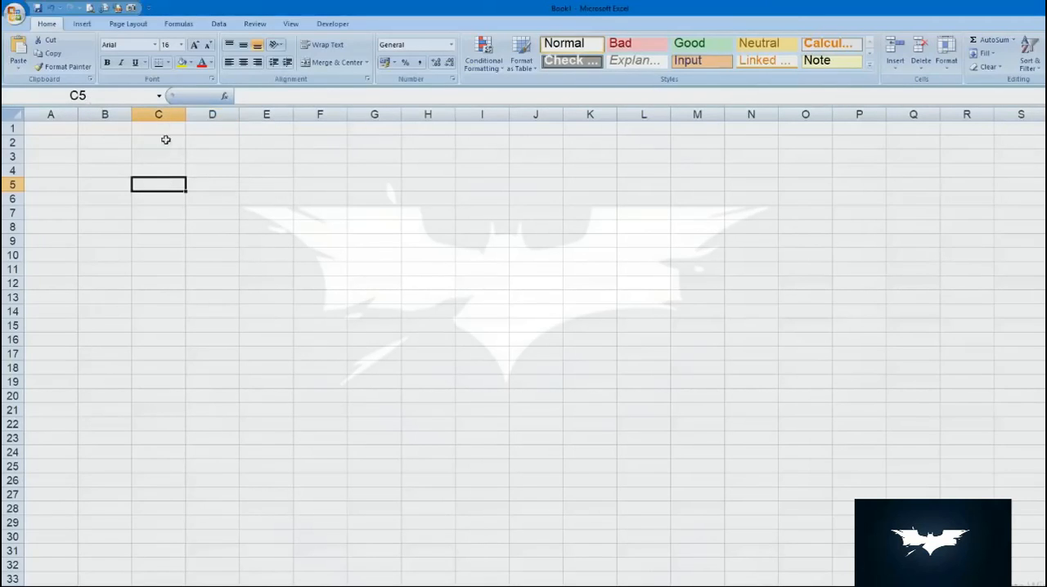
click(276, 156)
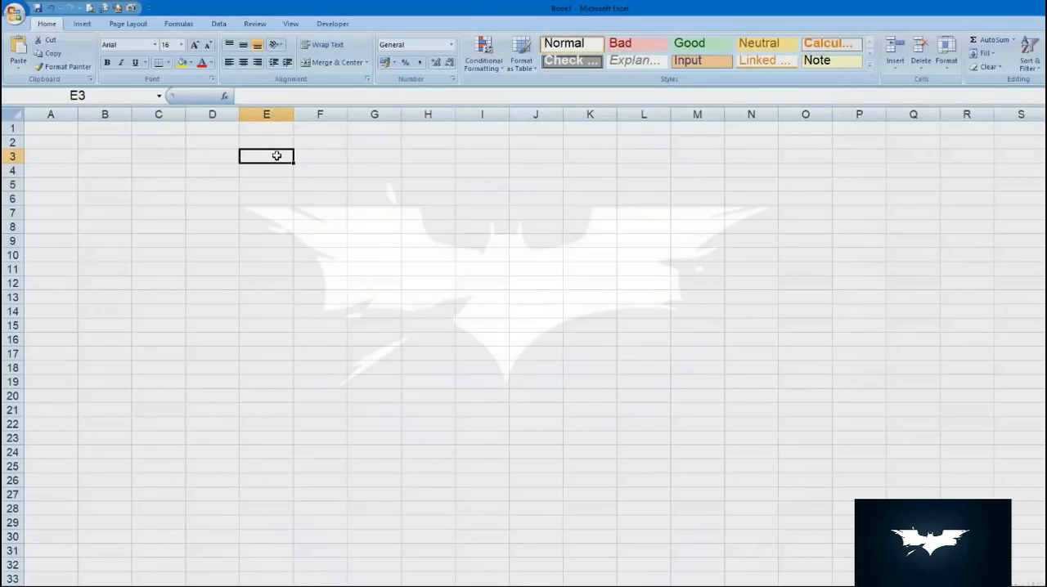
key(ctrl+Home)
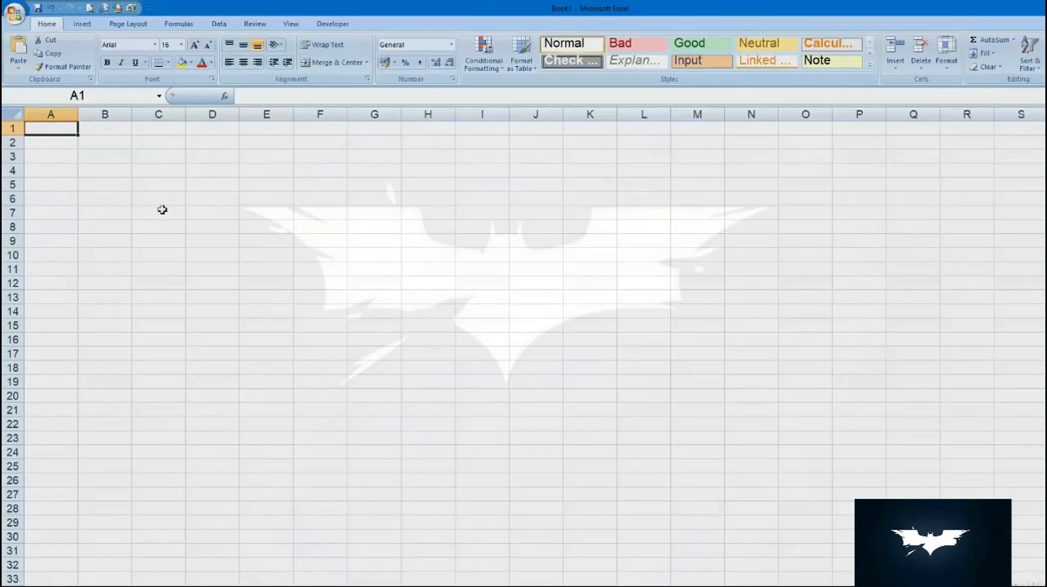
click(144, 175)
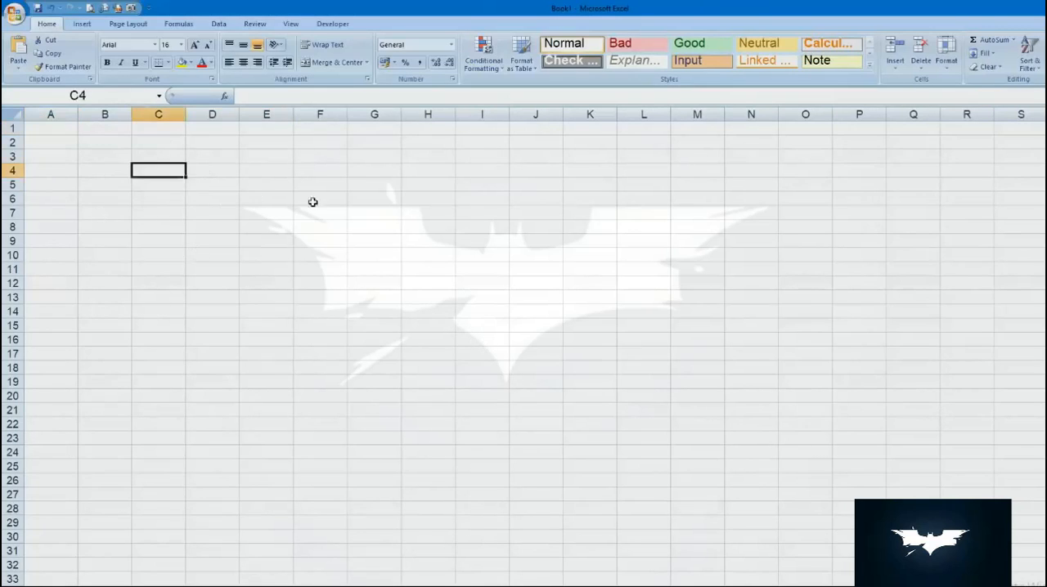
click(314, 202)
click(228, 210)
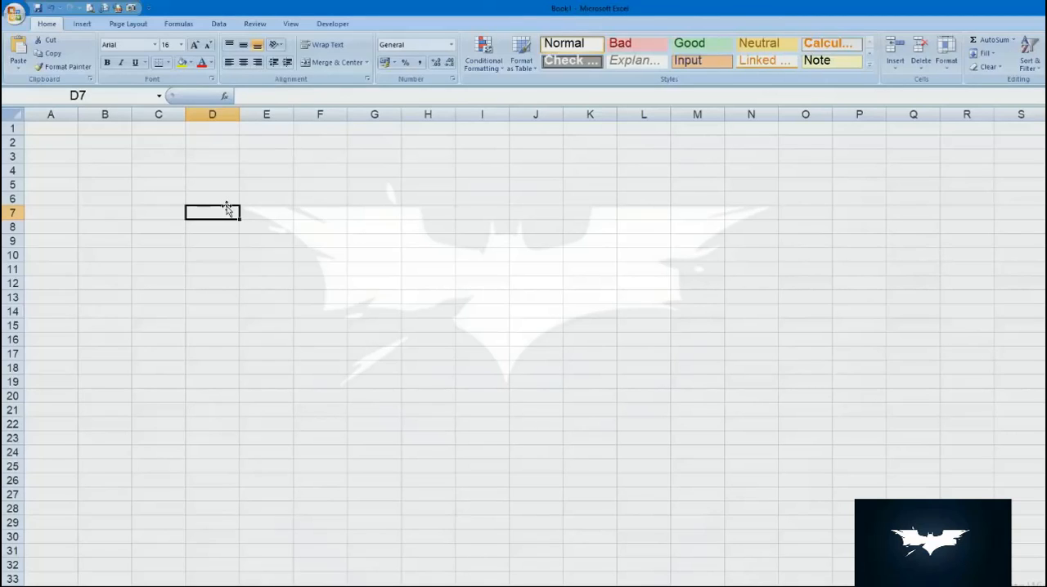
click(63, 130)
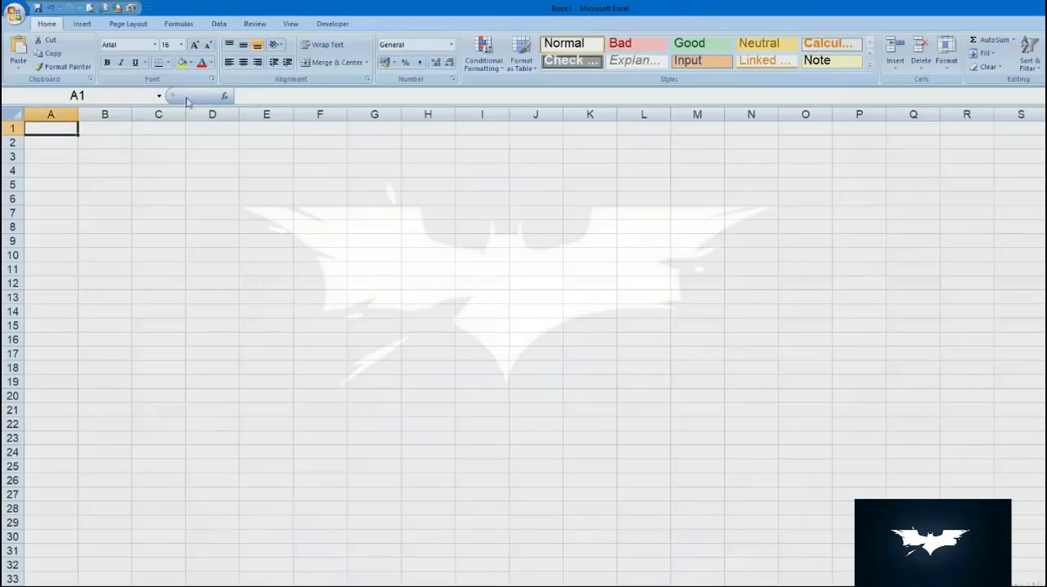
click(259, 97)
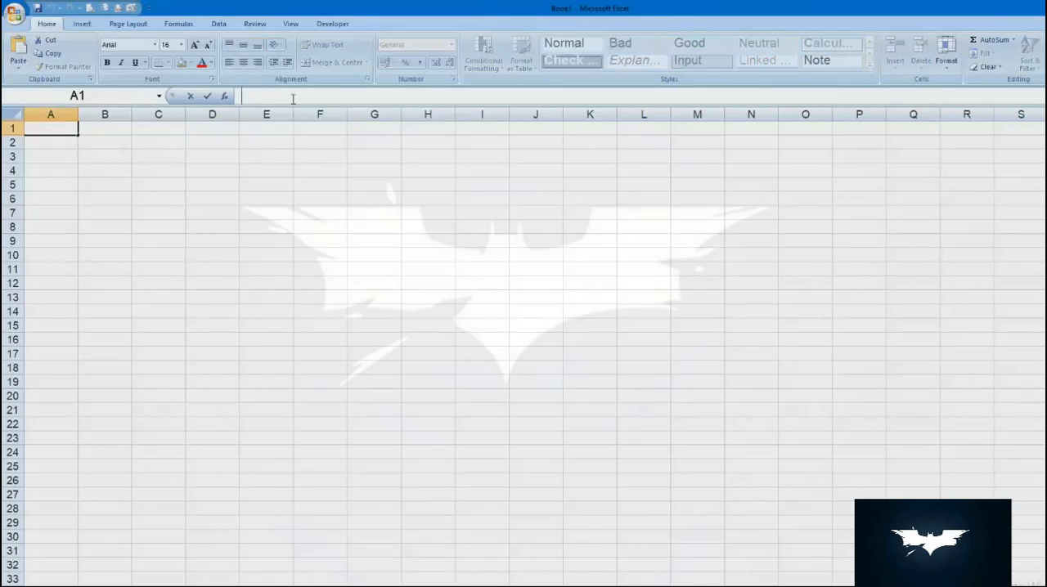
click(105, 146)
text(1254)
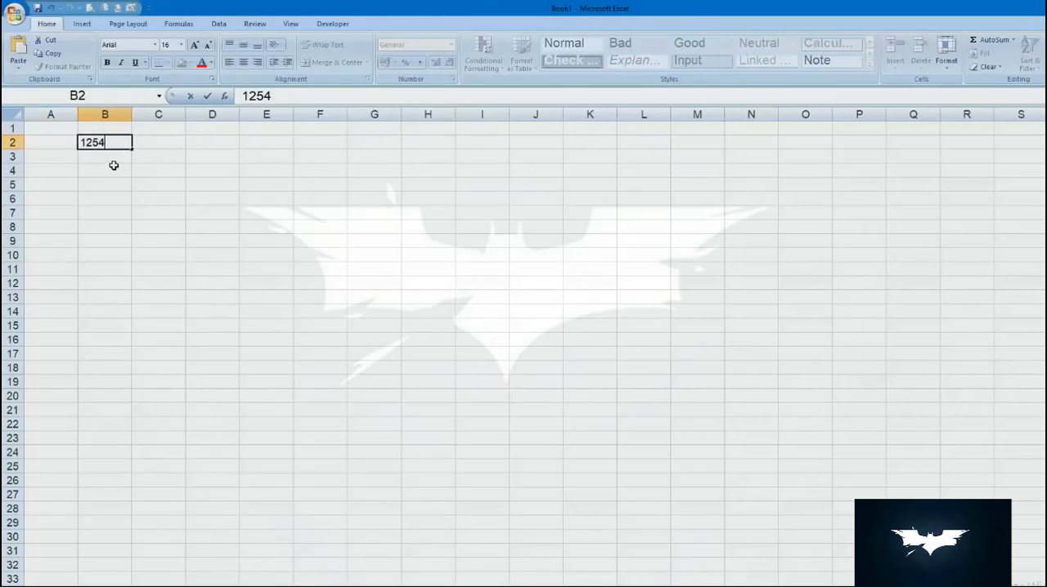
key(Escape)
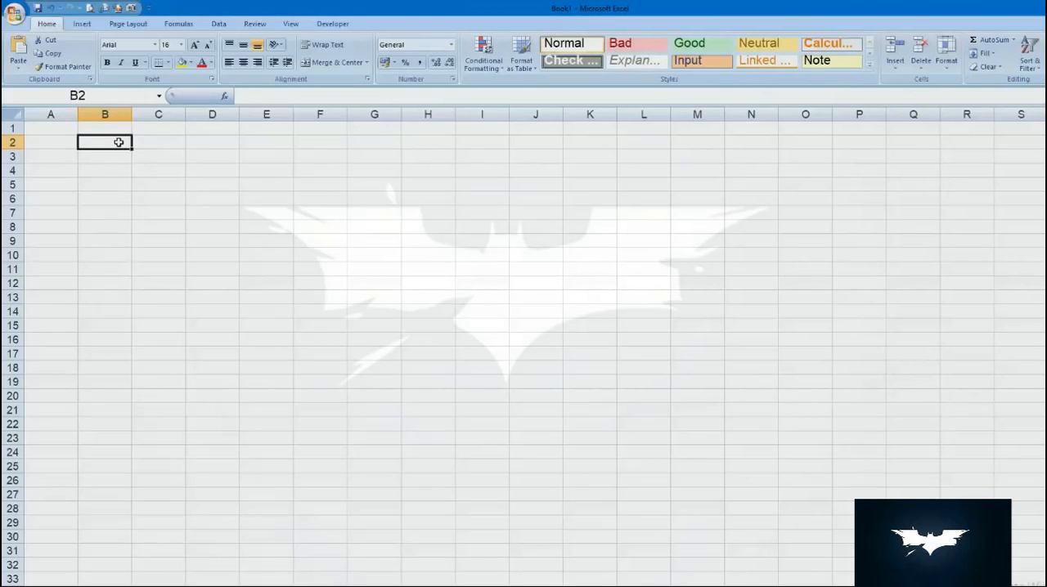
click(274, 92)
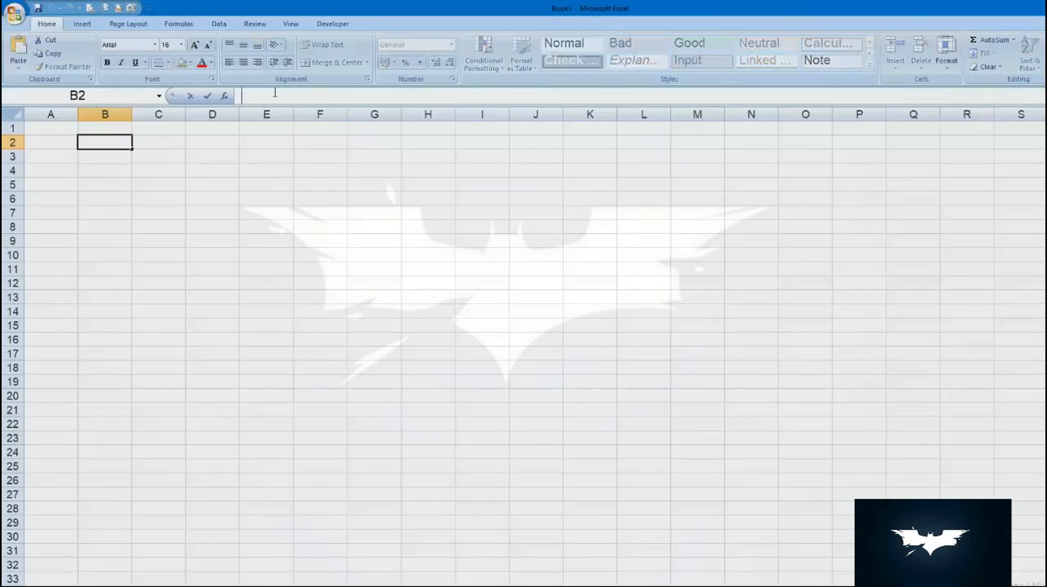
key(Escape)
- Enter the number 25 in cells C1 and C2
click(164, 128)
text(25)
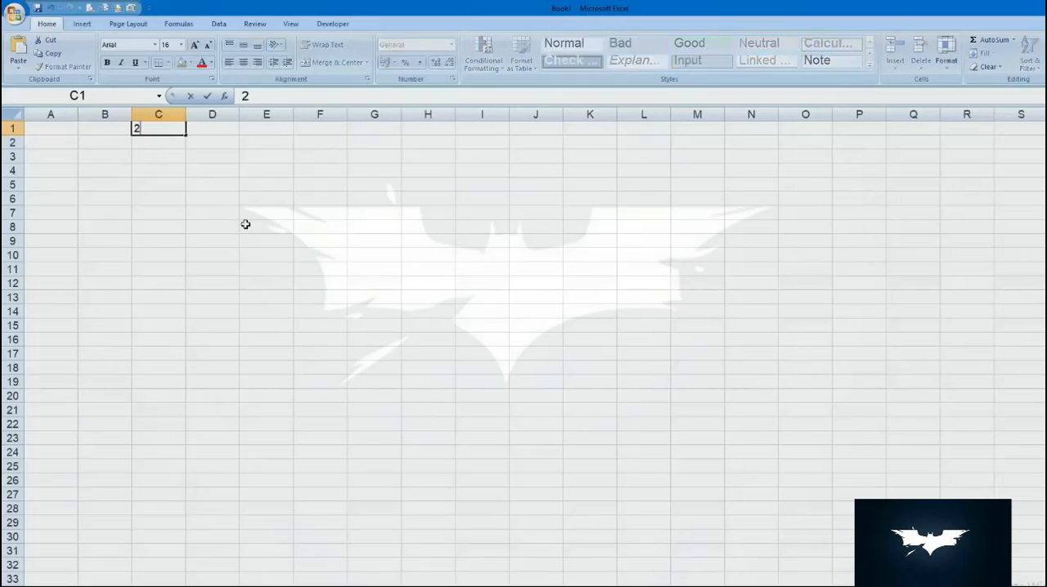
key(Return)
text(25)
key(Return)
- Enter the formula =C1+C2 in cell C3 to add the two numbers above it
text(=)
key(Up)
key(Up)
text(+)
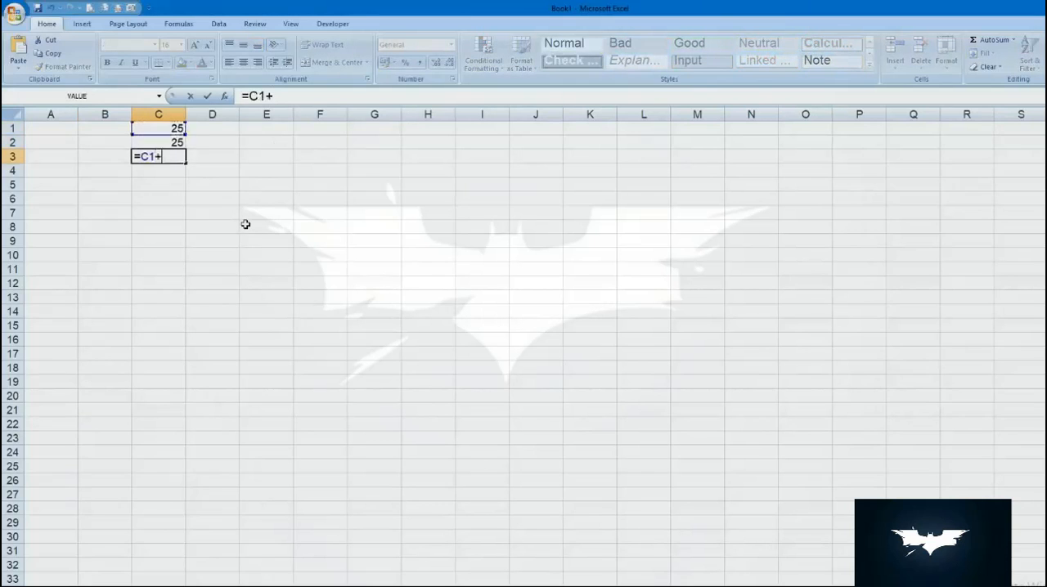
key(Up)
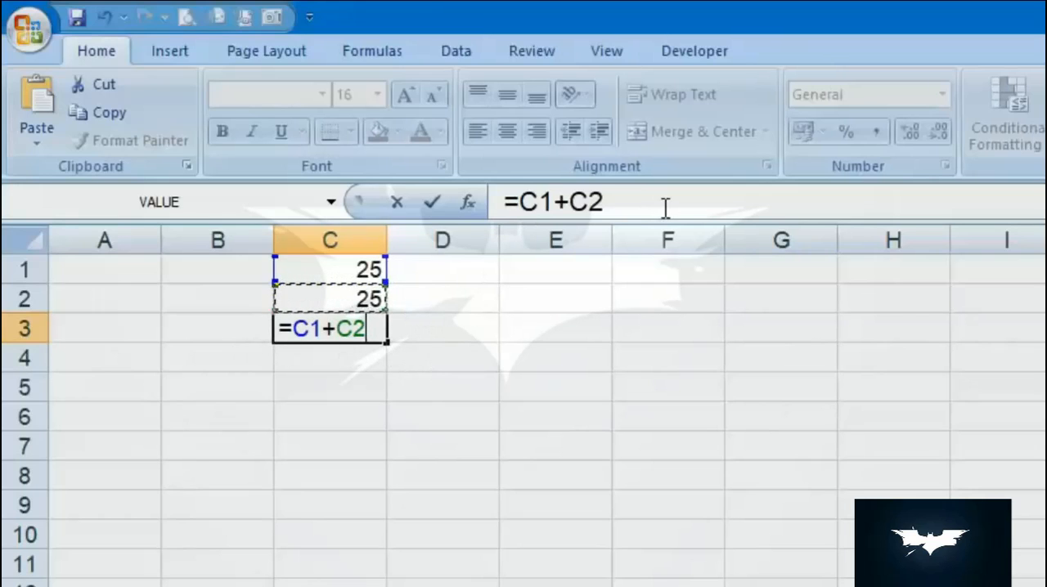
key(Return)
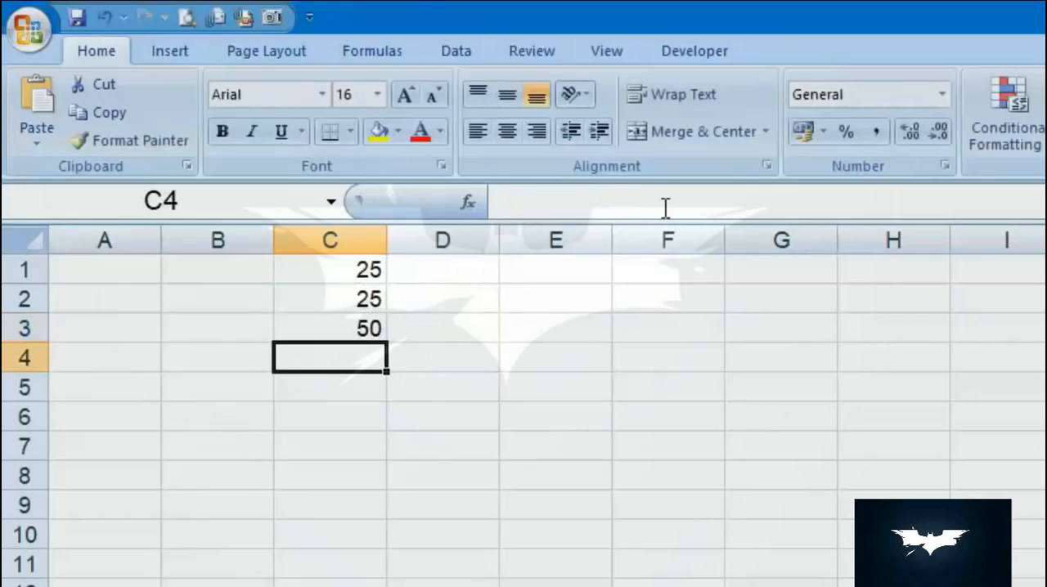
- Try a wider column C and a taller row 3, and undo the row height change
click(291, 324)
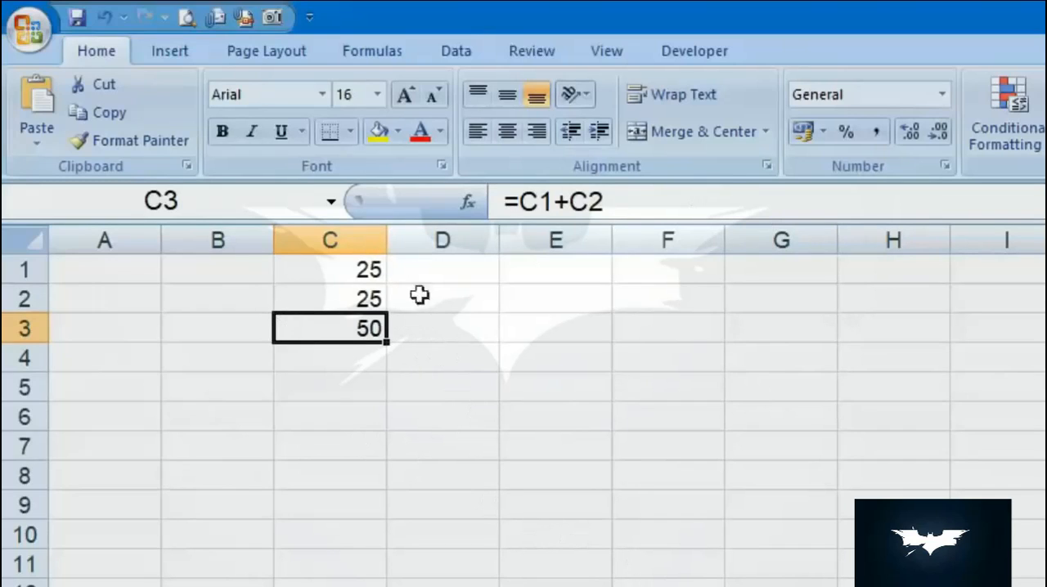
drag(381, 238, 482, 241)
click(32, 342)
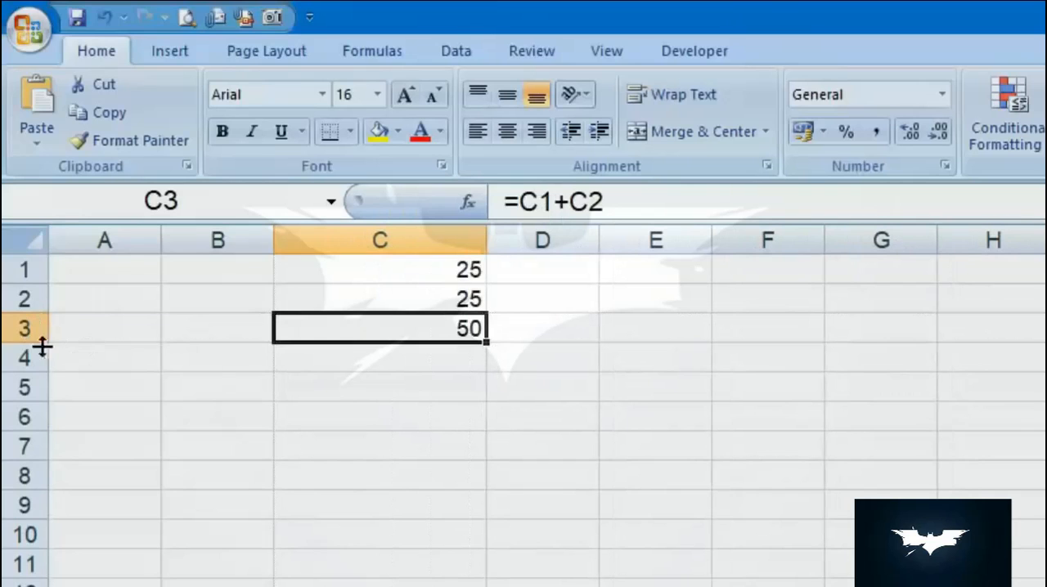
drag(27, 345, 38, 389)
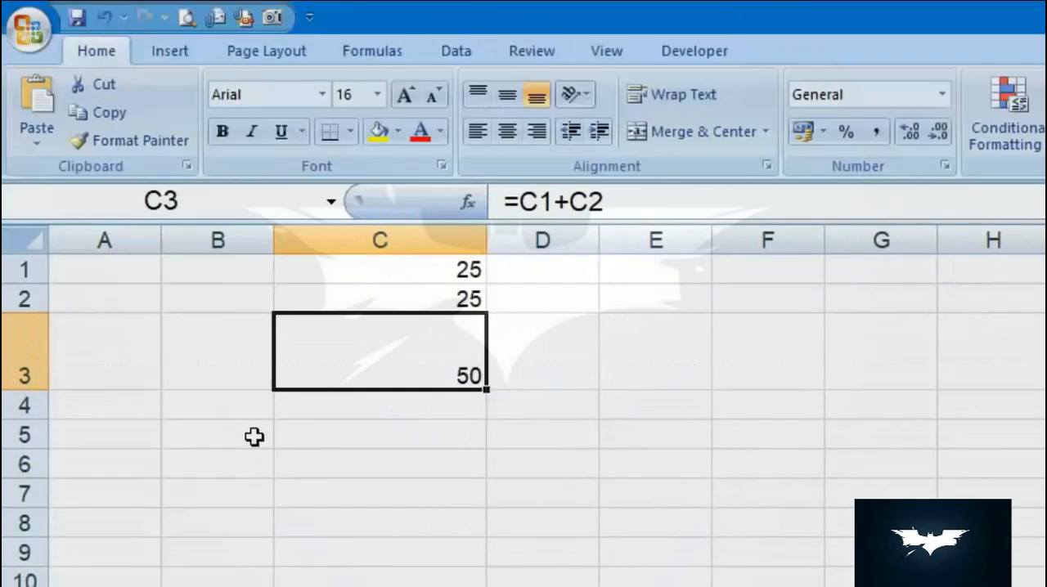
key(ctrl+z)
- Resize columns A through G together to one uniform width slightly narrower than the default
drag(121, 219, 837, 227)
drag(603, 241, 656, 241)
drag(729, 251, 608, 250)
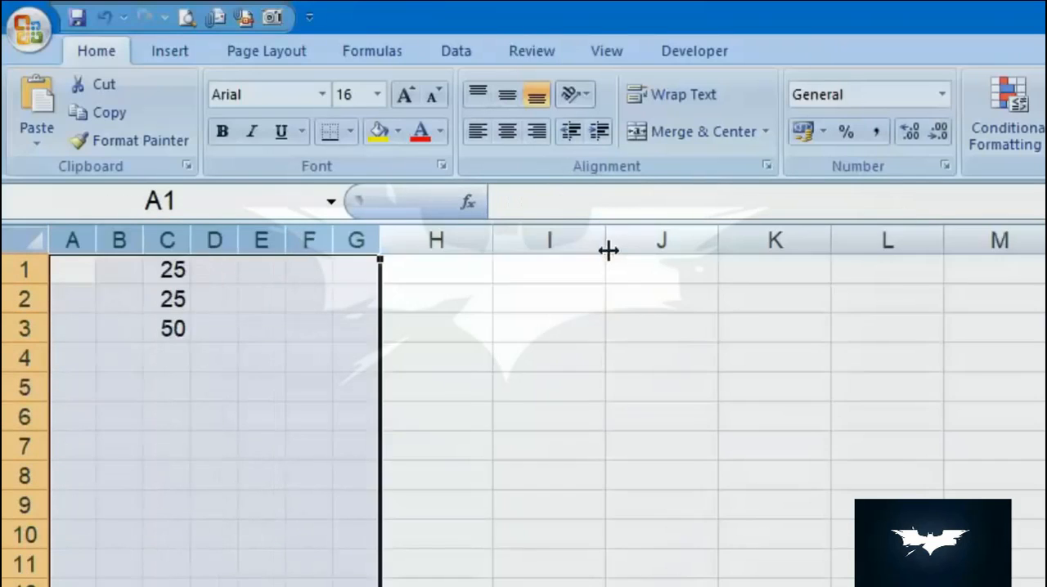
drag(333, 250, 369, 246)
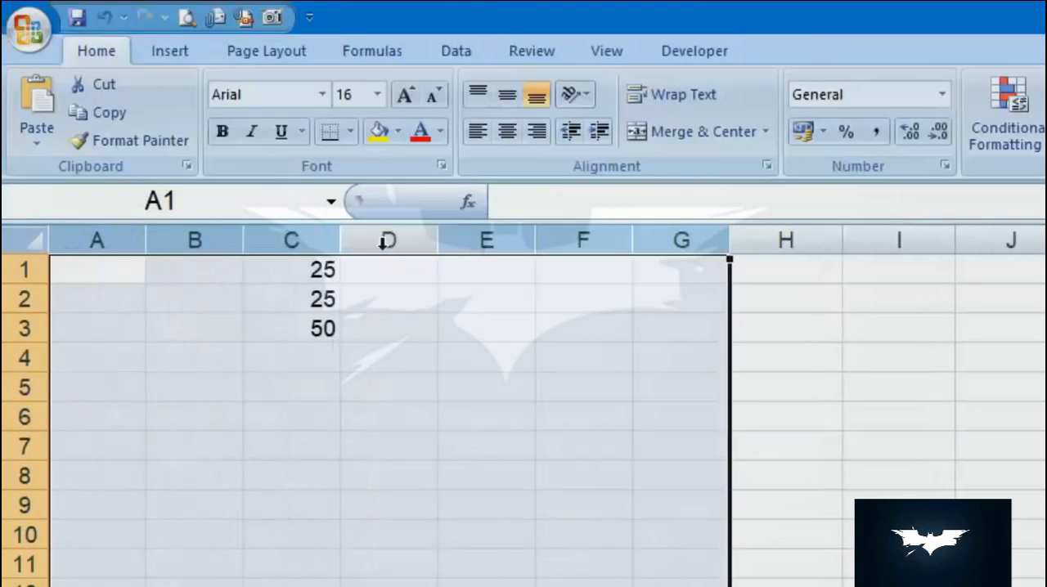
click(380, 452)
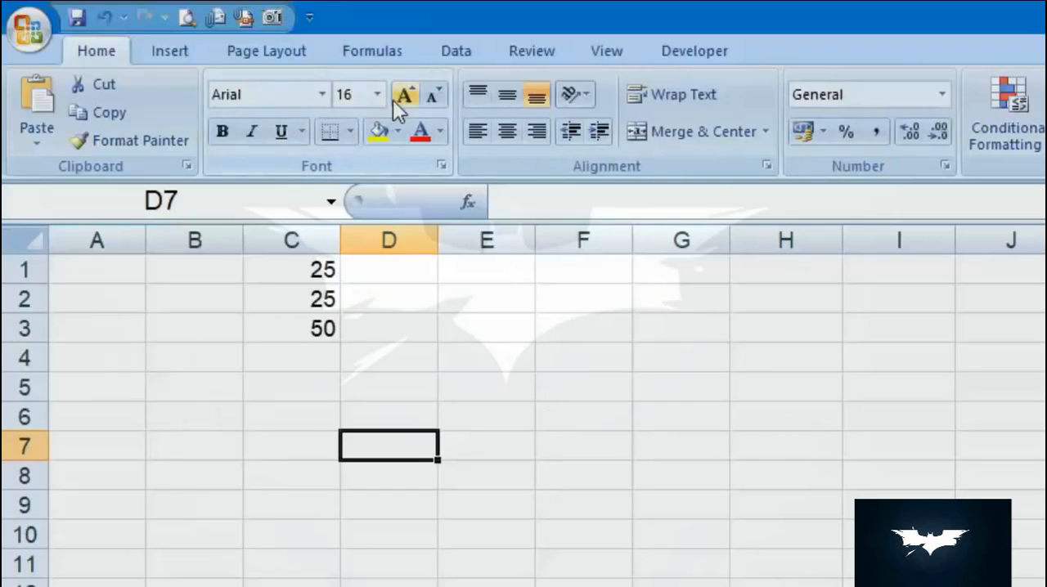
- Increase the font size of the number in cell C1 to 24
click(307, 298)
click(315, 270)
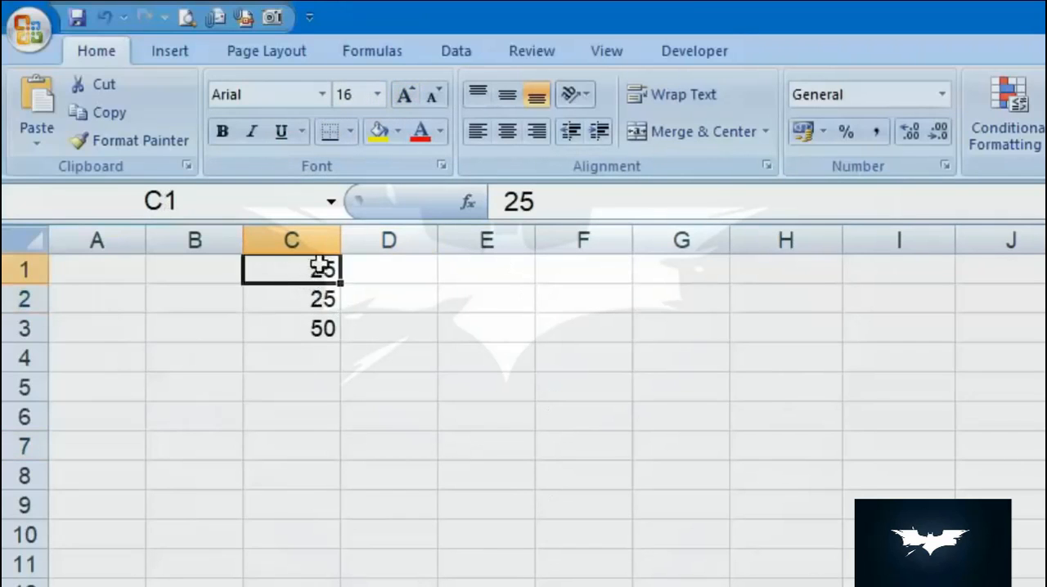
click(404, 96)
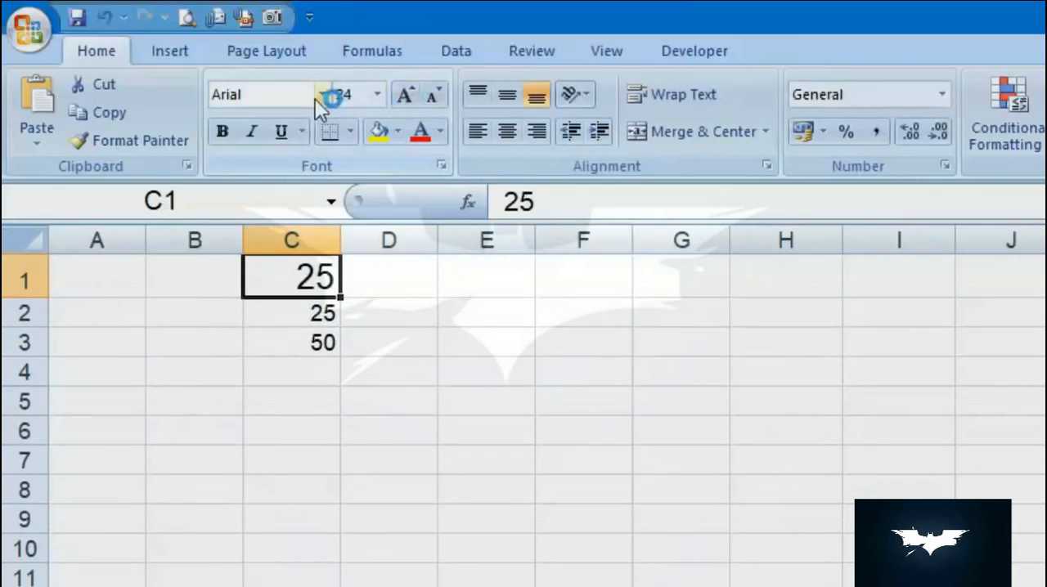
- Try the Aparajita and Arial Black fonts on cell C1 and undo the font changes
click(323, 97)
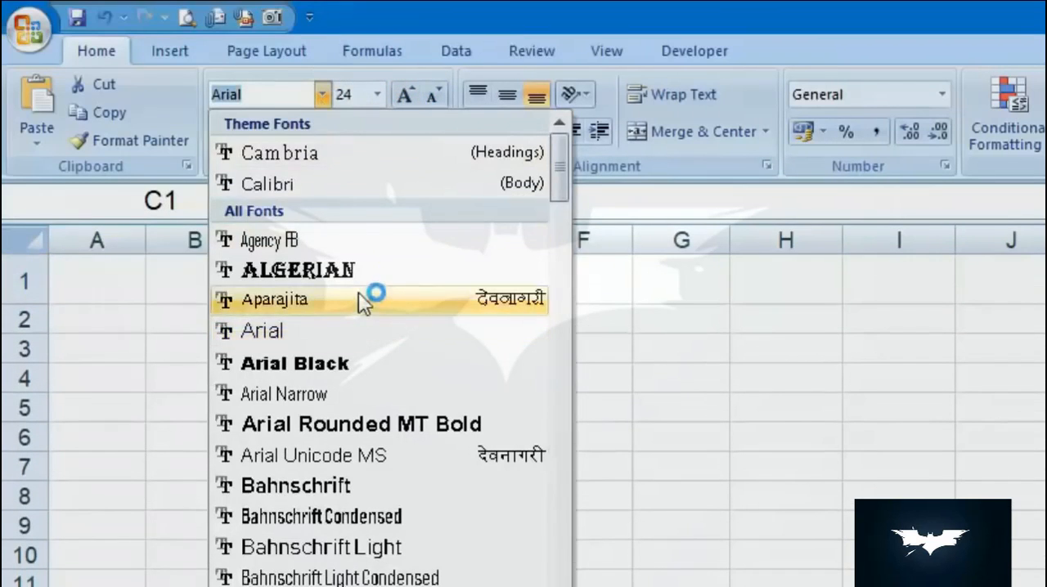
click(360, 296)
click(324, 96)
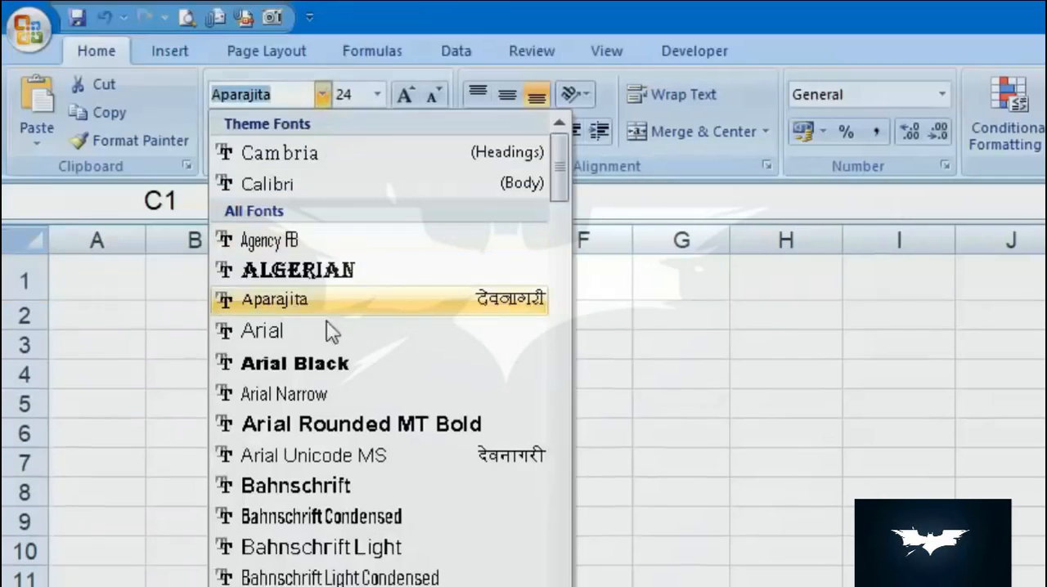
click(336, 365)
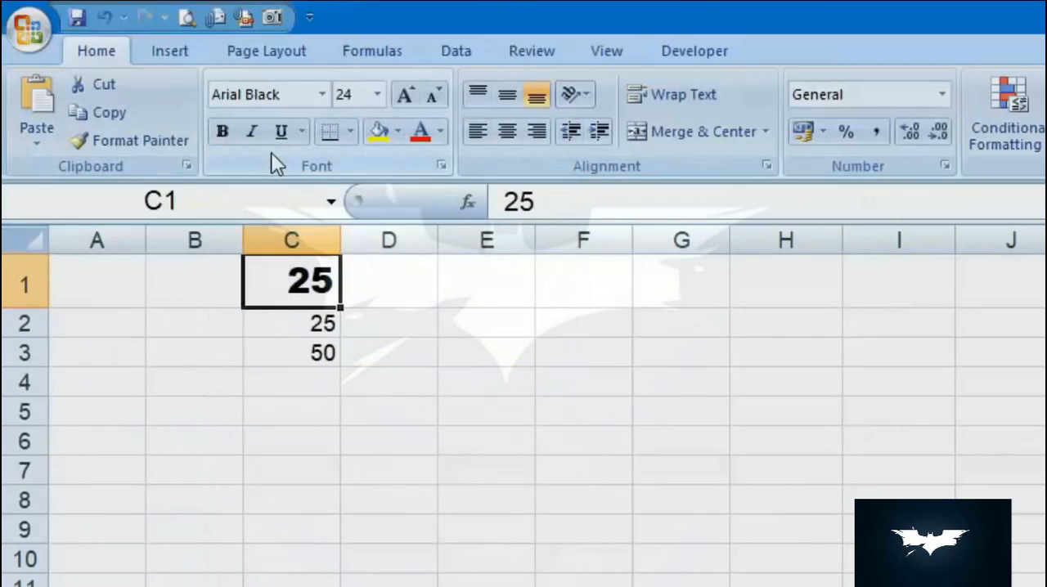
key(ctrl+z)
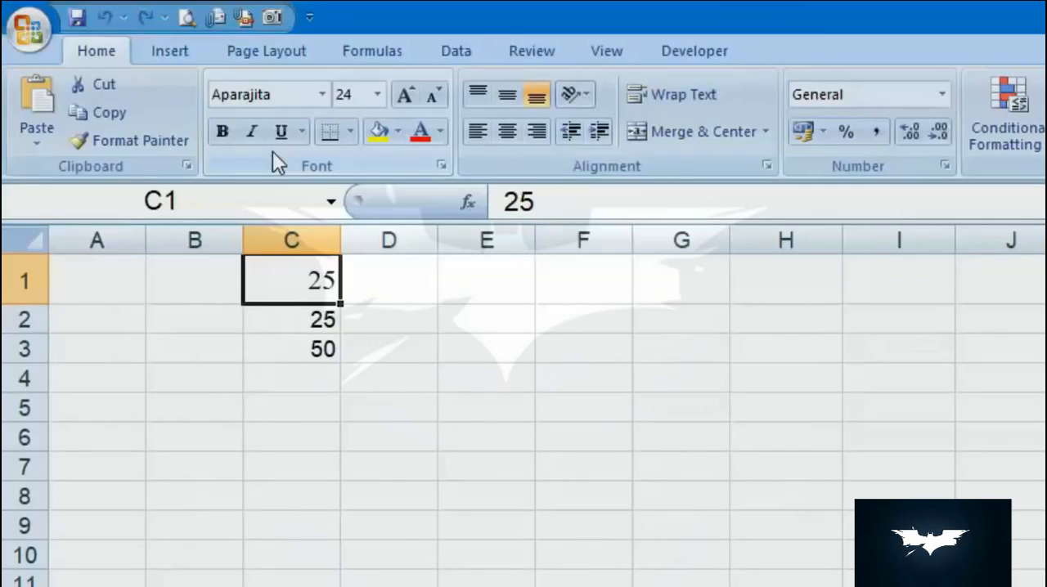
click(546, 423)
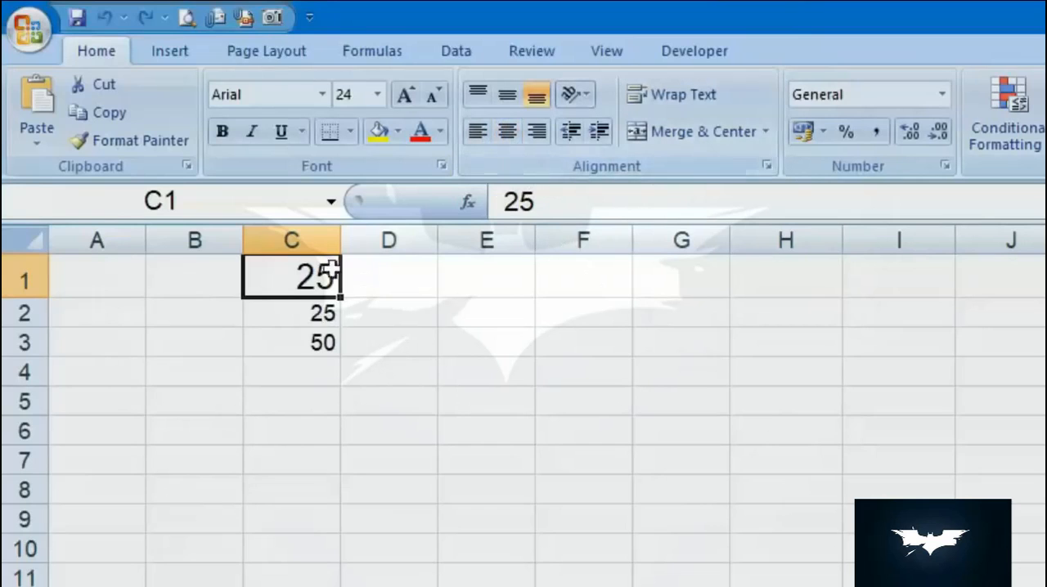
- Enlarge row 1 and column C, and center the number in cell C1 both vertically and horizontally
drag(33, 299, 34, 395)
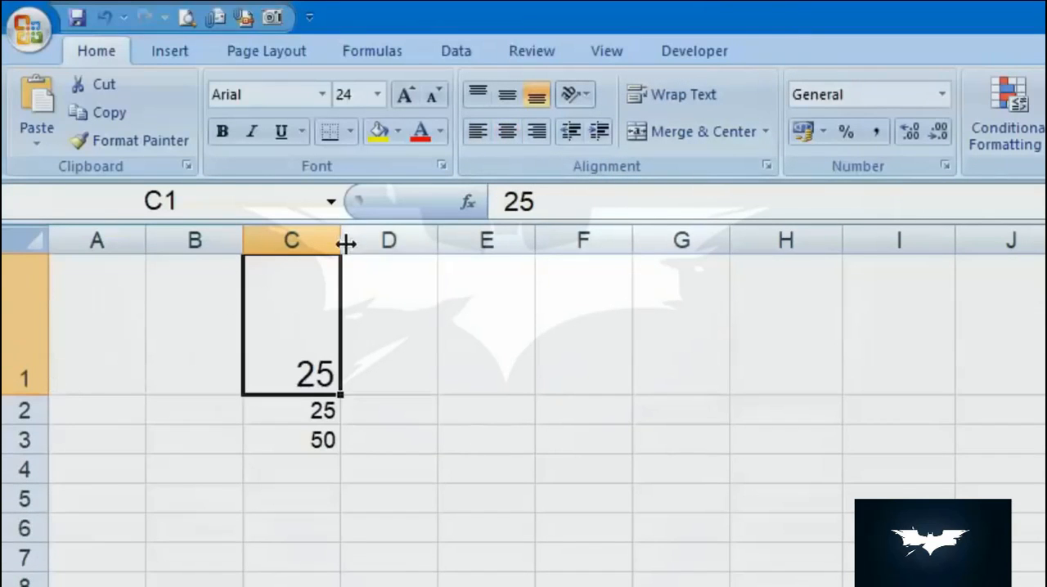
drag(343, 240, 559, 241)
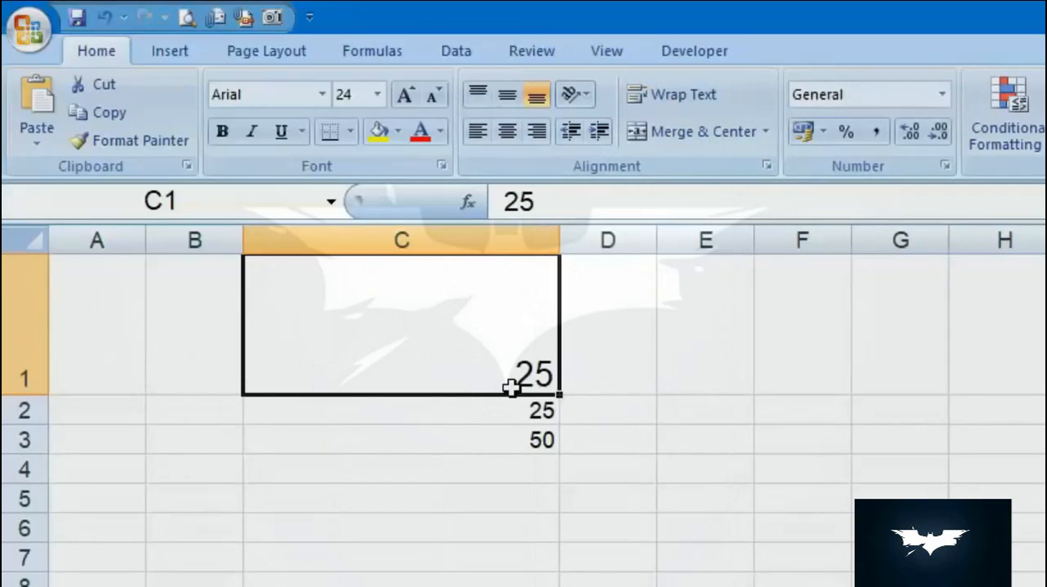
click(507, 98)
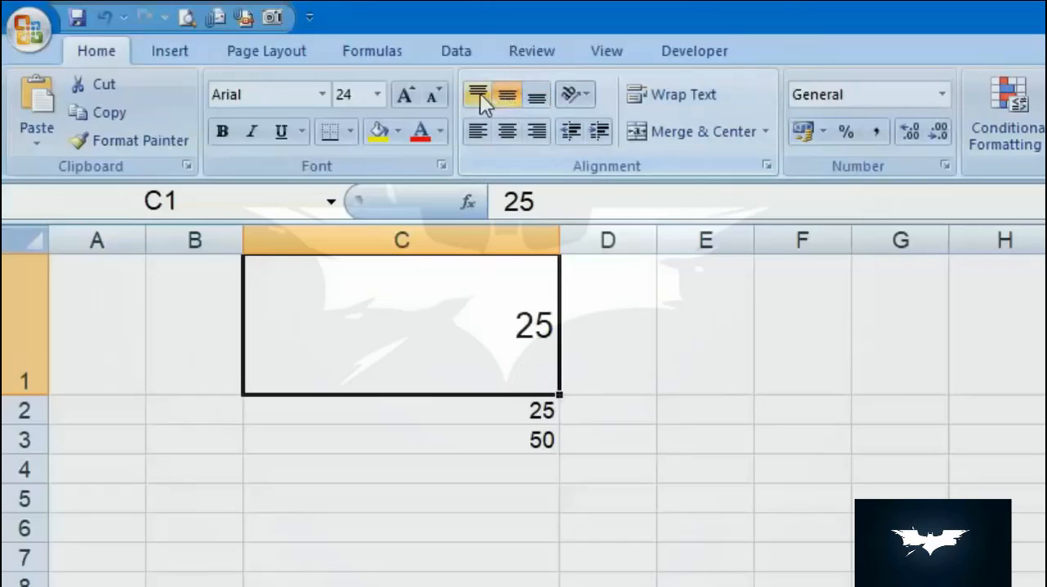
click(480, 99)
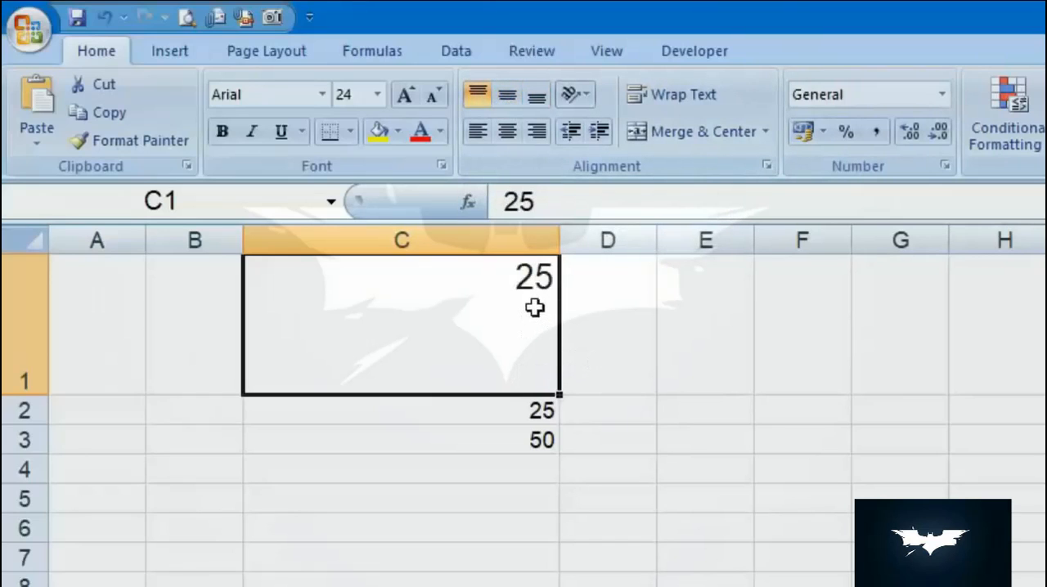
click(506, 131)
click(508, 96)
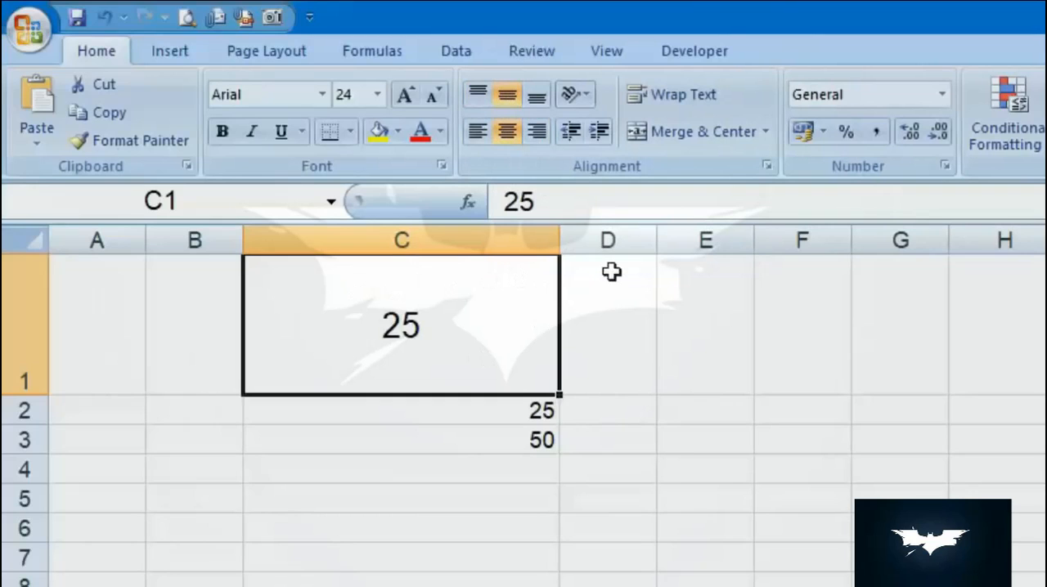
- Try the Rotate Text Up and Rotate Text Down orientations on the number in cell C1
click(585, 93)
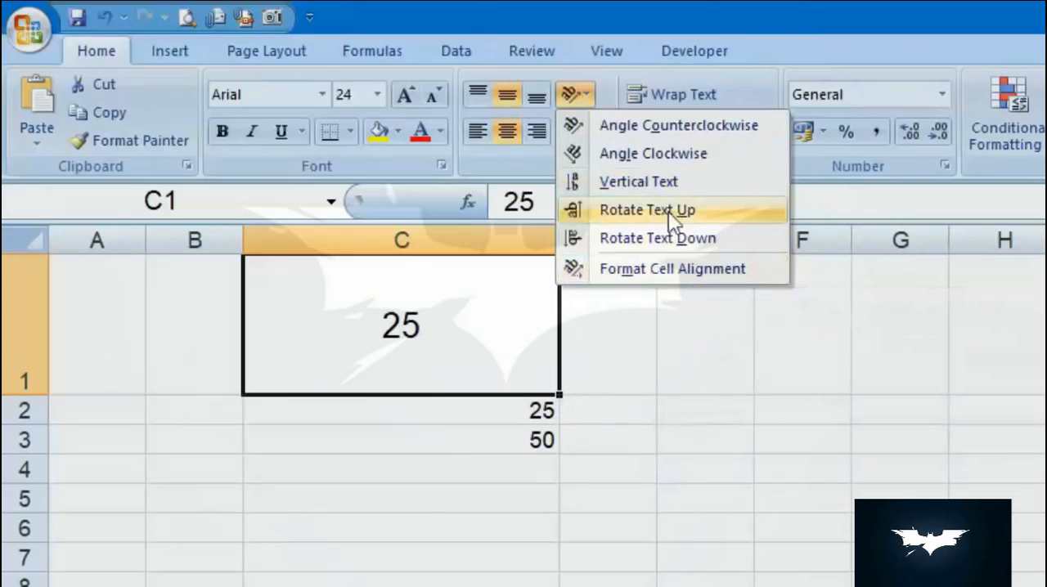
click(670, 210)
click(579, 94)
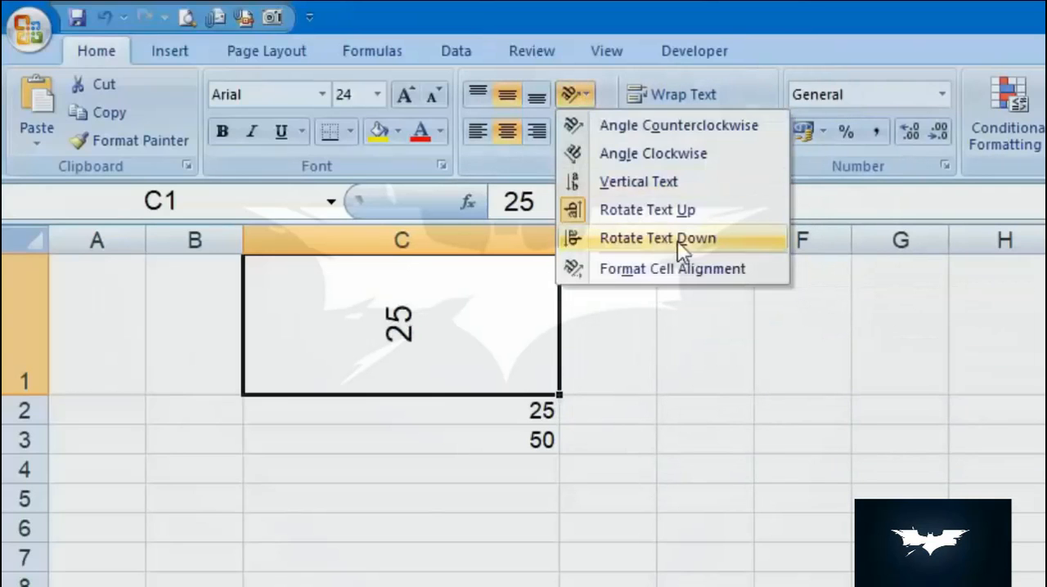
click(697, 239)
- Set the text orientation of cell C1 to 50 degrees in its cell alignment settings
click(574, 94)
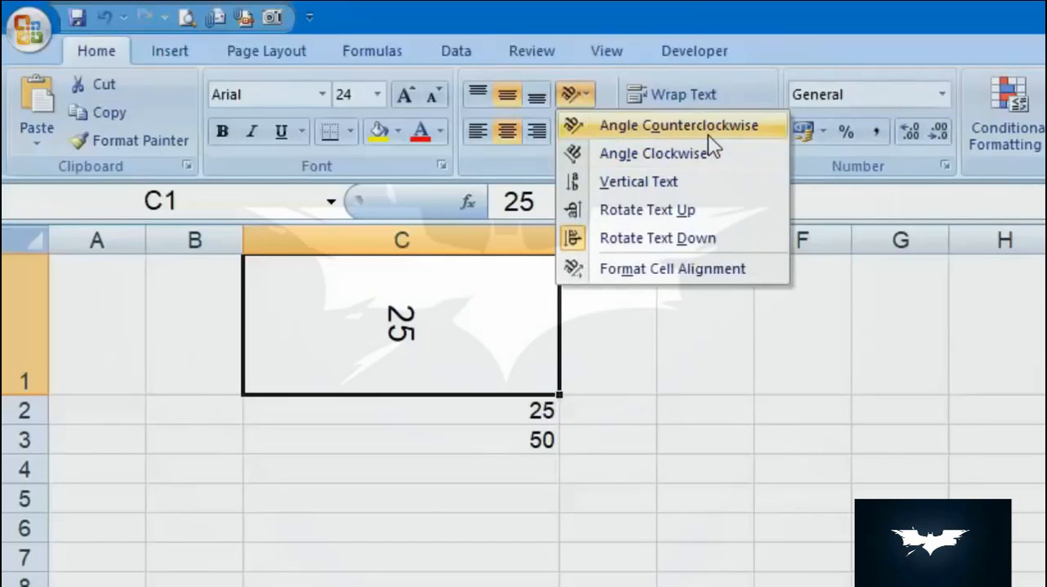
click(754, 276)
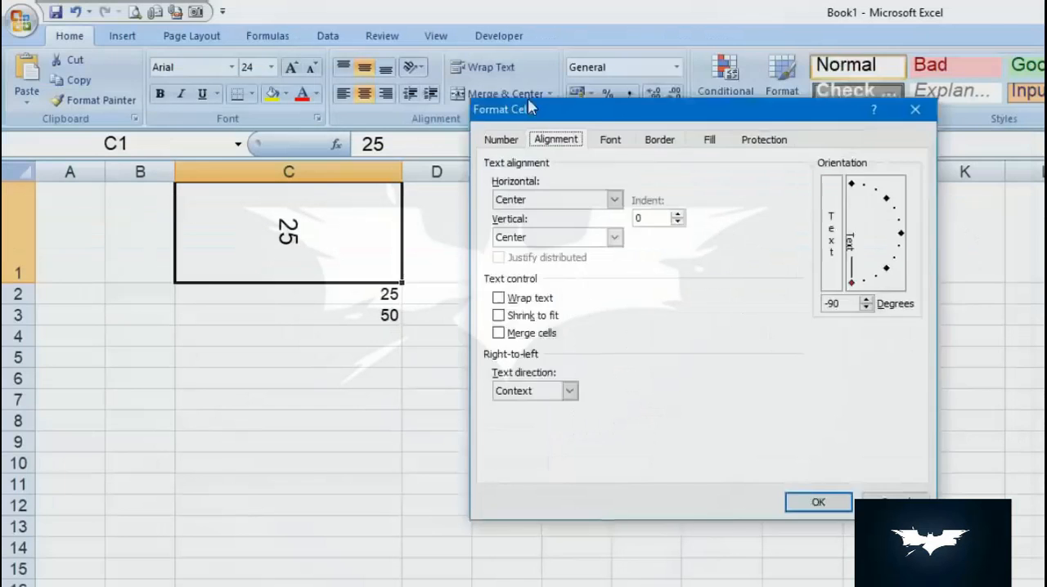
drag(527, 97, 505, 84)
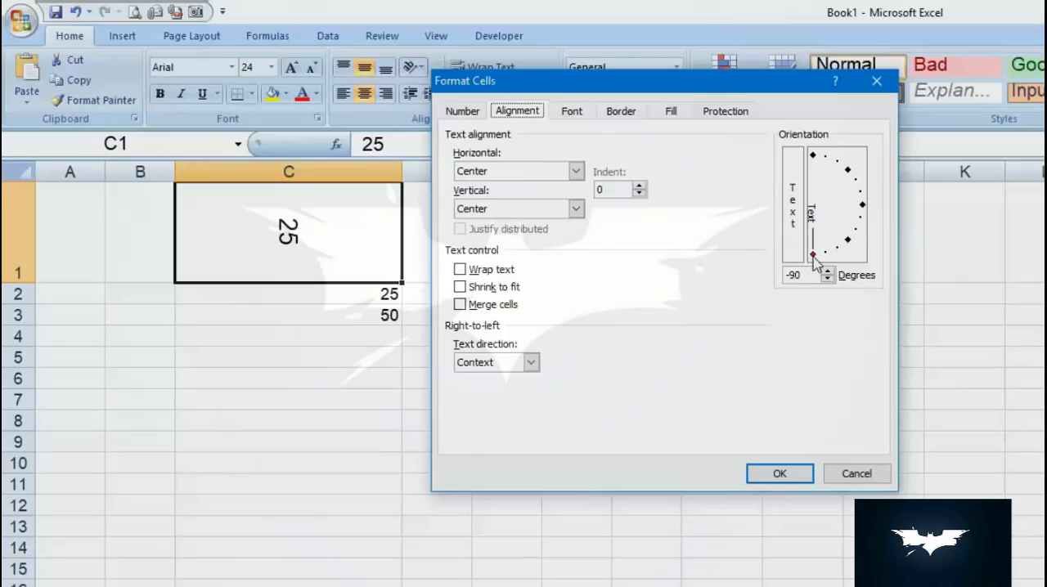
drag(813, 256, 855, 164)
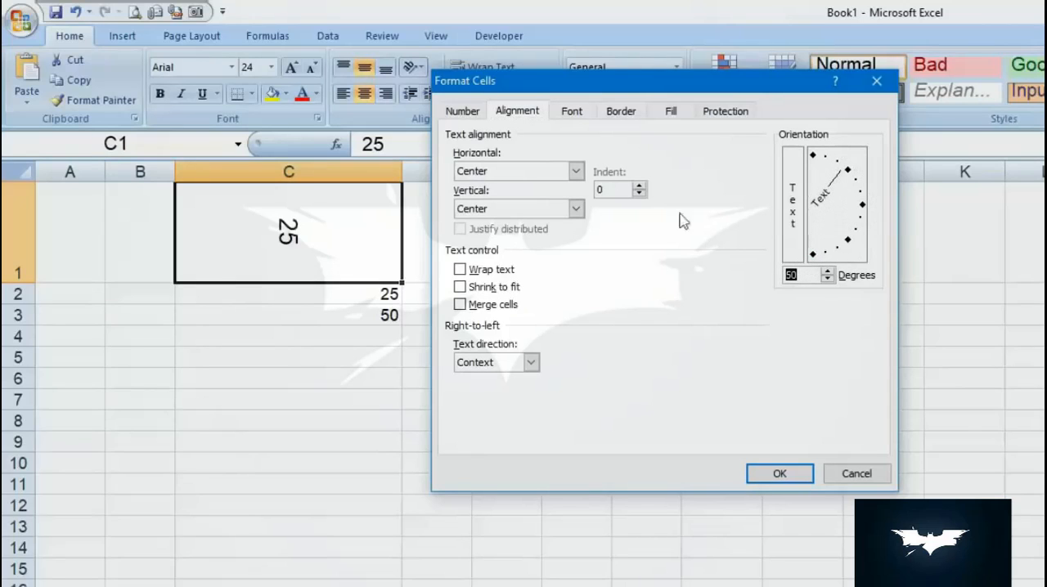
click(777, 474)
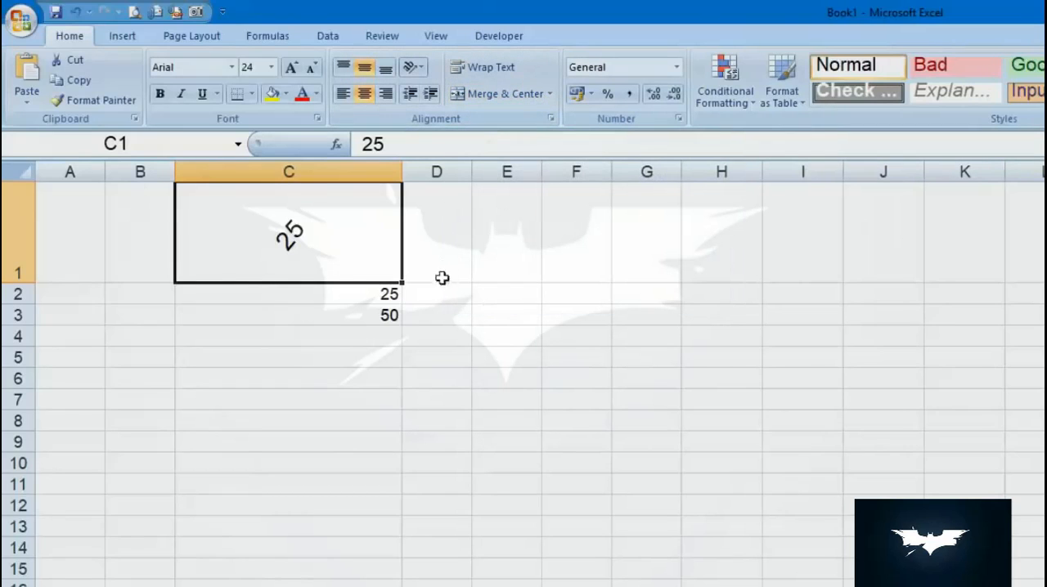
- Fill cells C2:C3 one column to the right into D2:D3
click(375, 303)
drag(373, 309, 449, 326)
click(477, 440)
- Set the text orientation of cell C1 to 0 degrees in its cell alignment settings
click(360, 231)
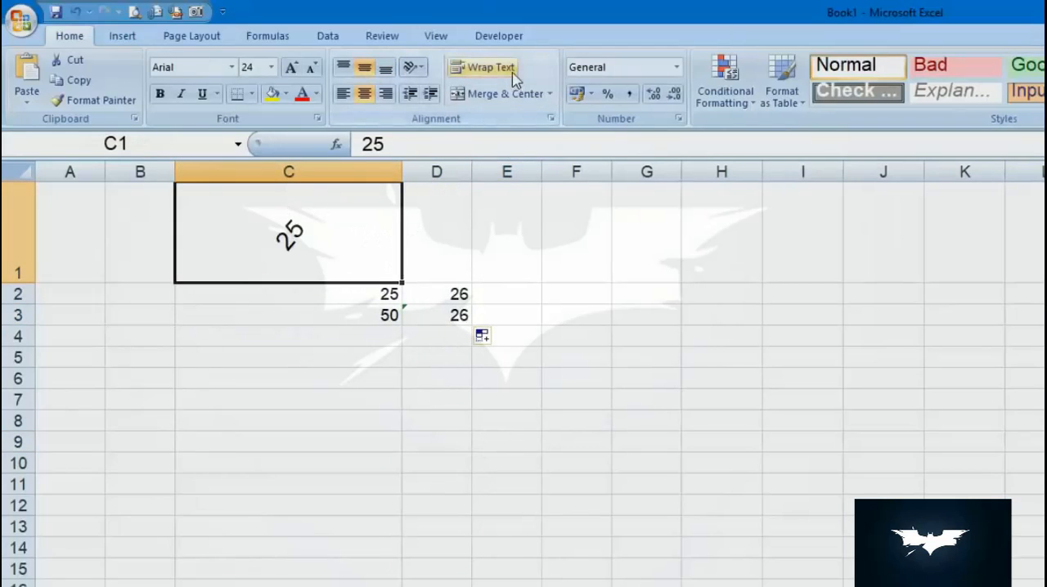
click(413, 67)
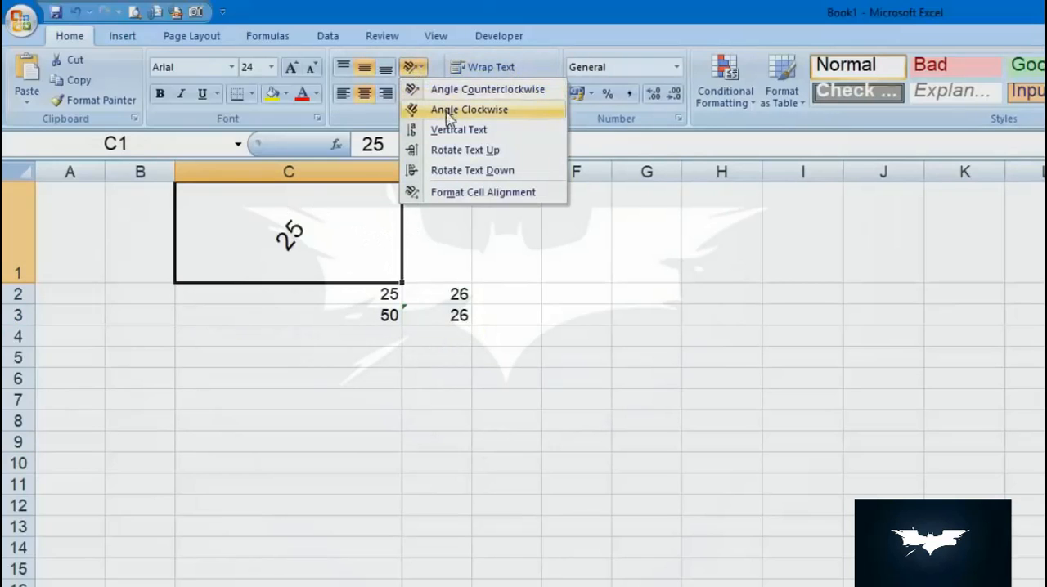
click(460, 193)
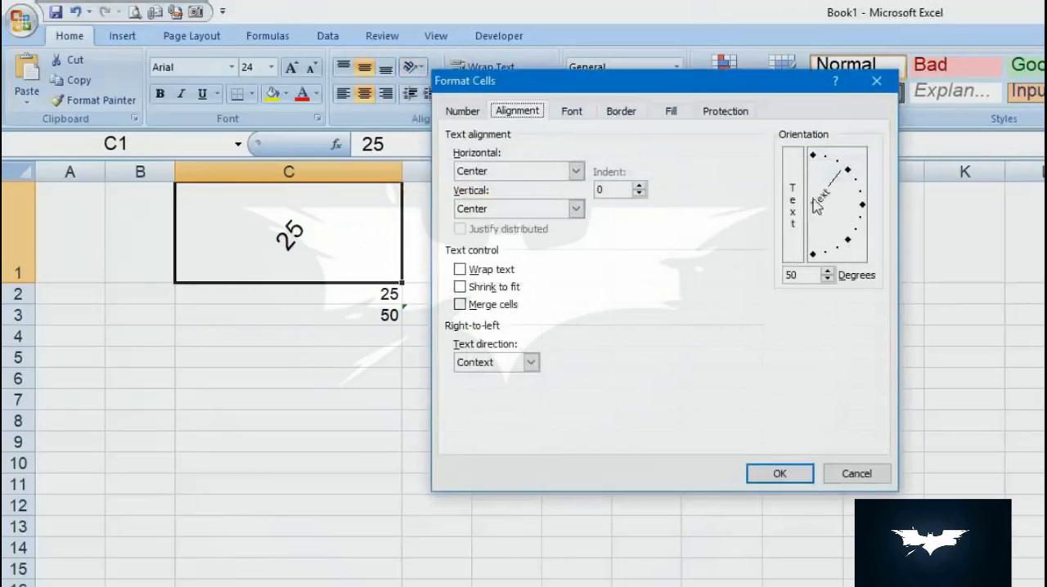
click(860, 205)
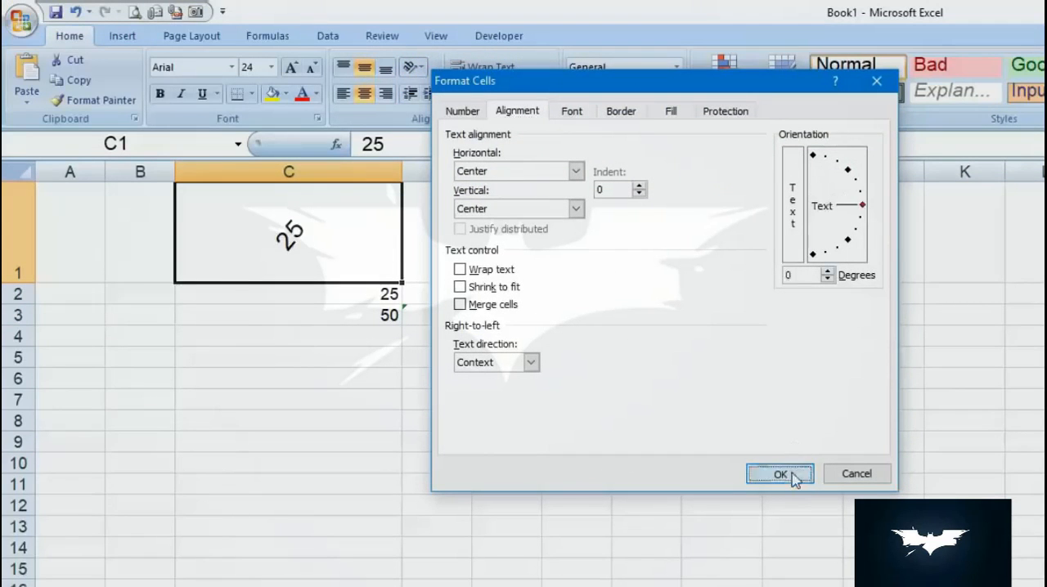
click(780, 474)
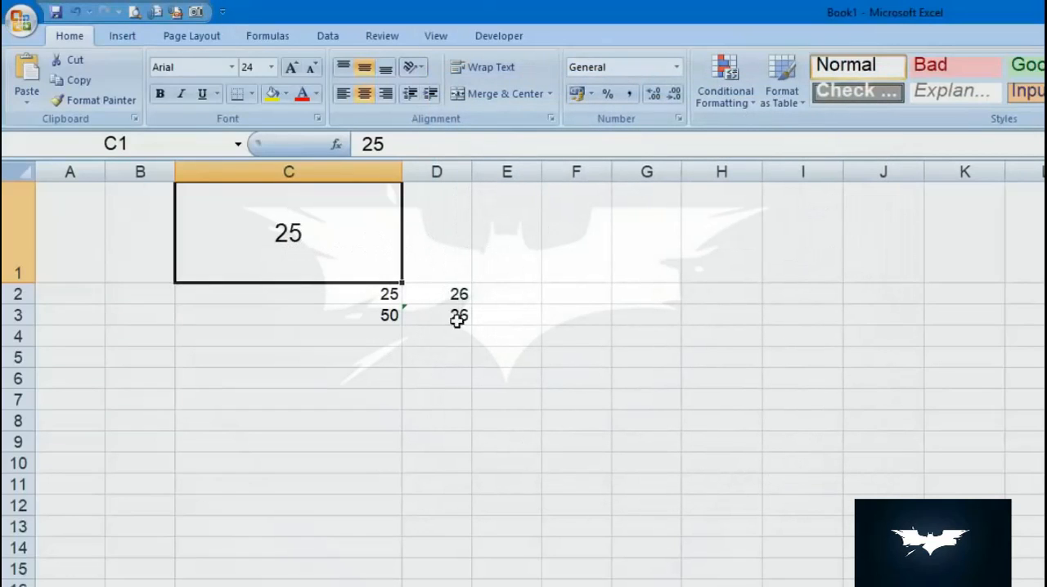
- Merge and center cells C1 and D1
click(434, 171)
drag(327, 229, 443, 230)
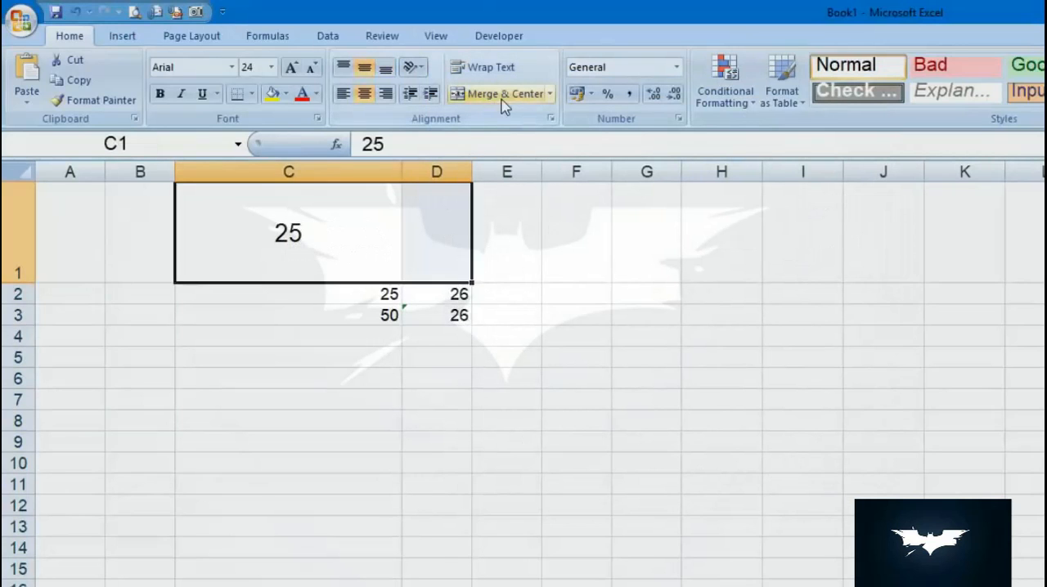
click(503, 95)
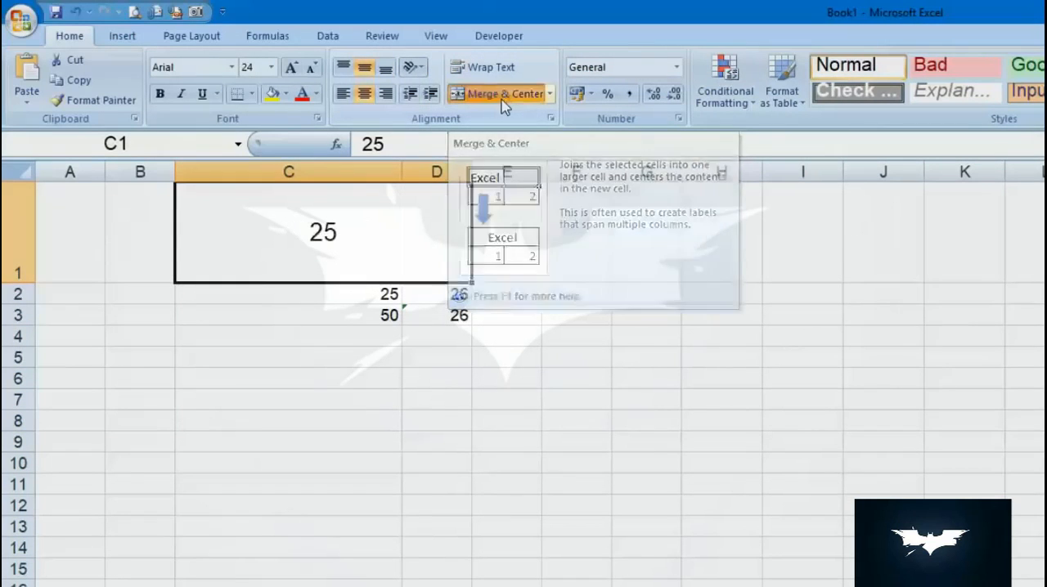
click(555, 418)
click(354, 290)
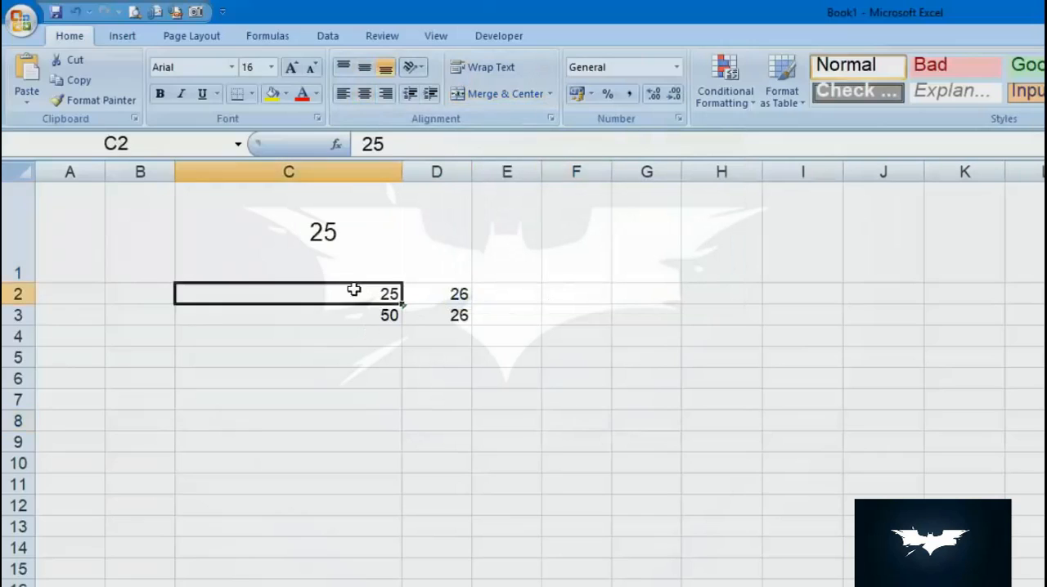
click(447, 250)
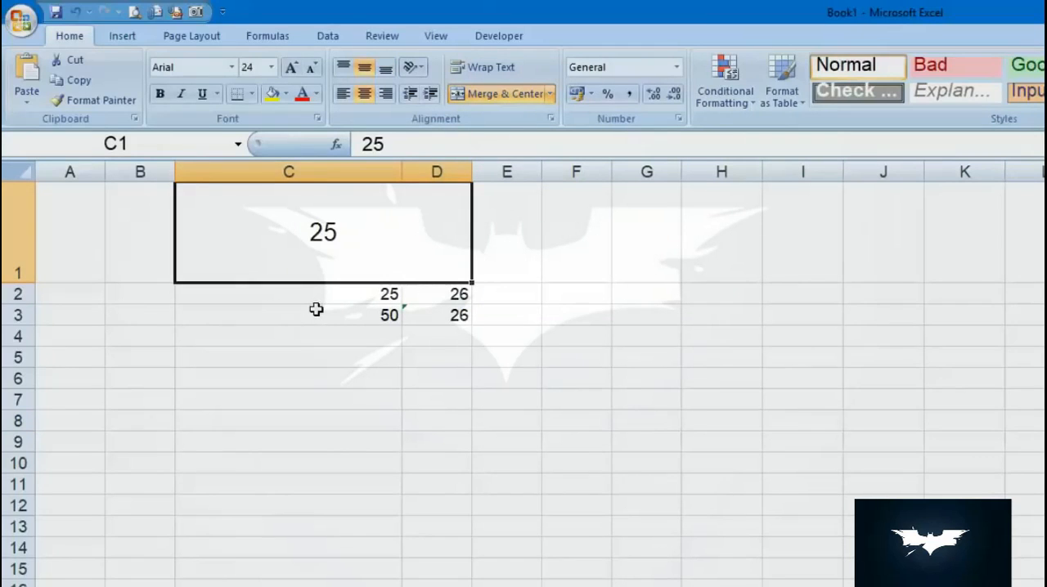
- Merge and center the empty cells B2 and B3
drag(134, 299, 138, 313)
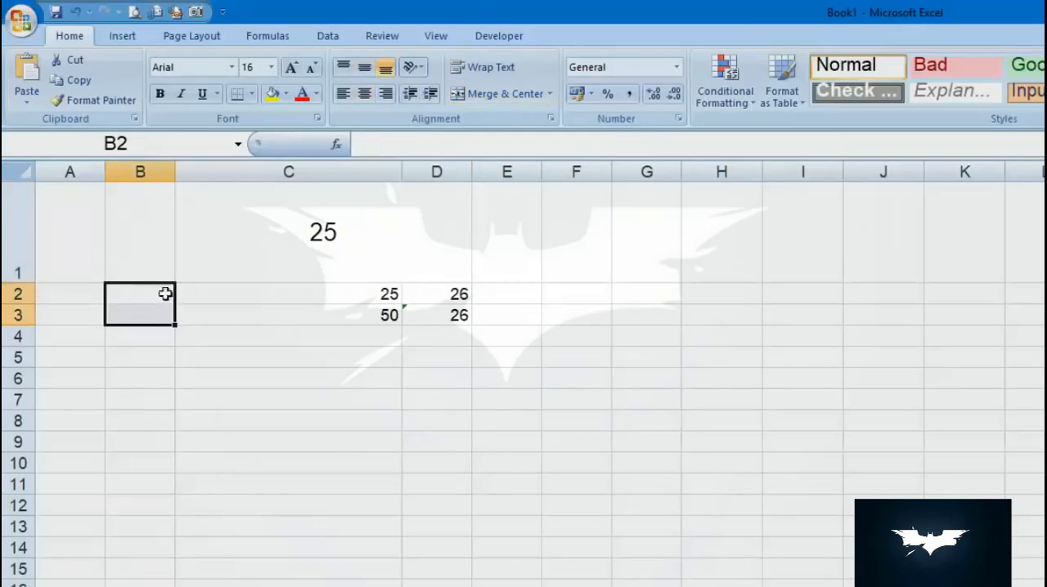
click(488, 94)
click(204, 376)
click(150, 313)
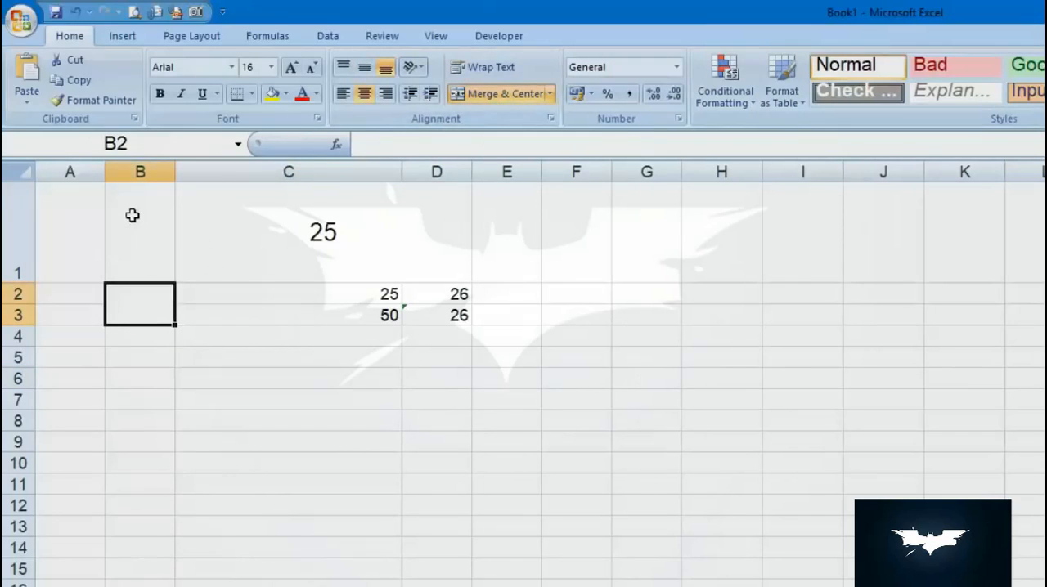
- Apply a Bottom Border to the range B1:D11
mouse_move(133, 215)
mouse_down()
mouse_move(333, 339)
mouse_move(455, 485)
mouse_up()
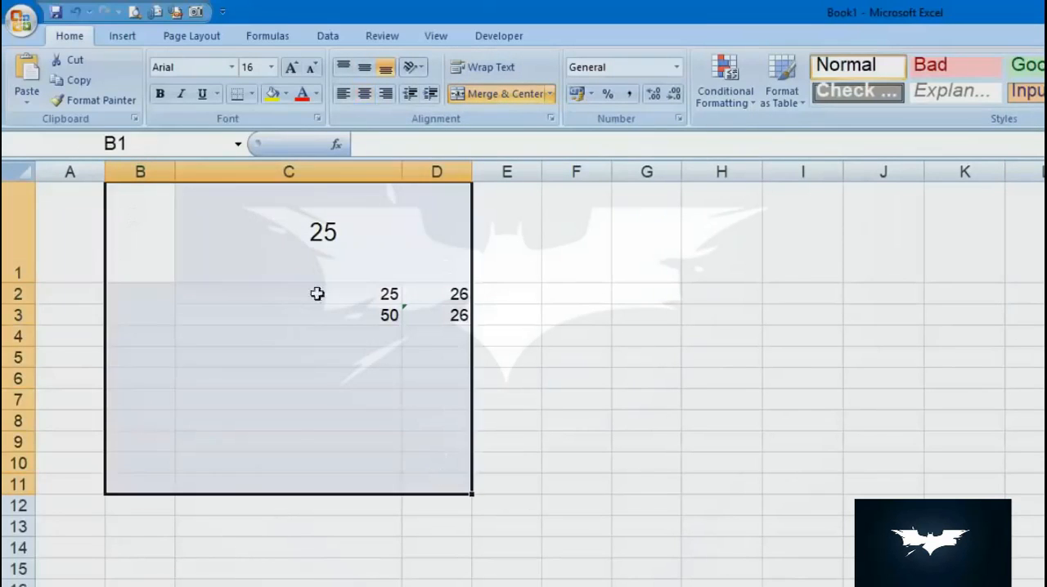
click(252, 97)
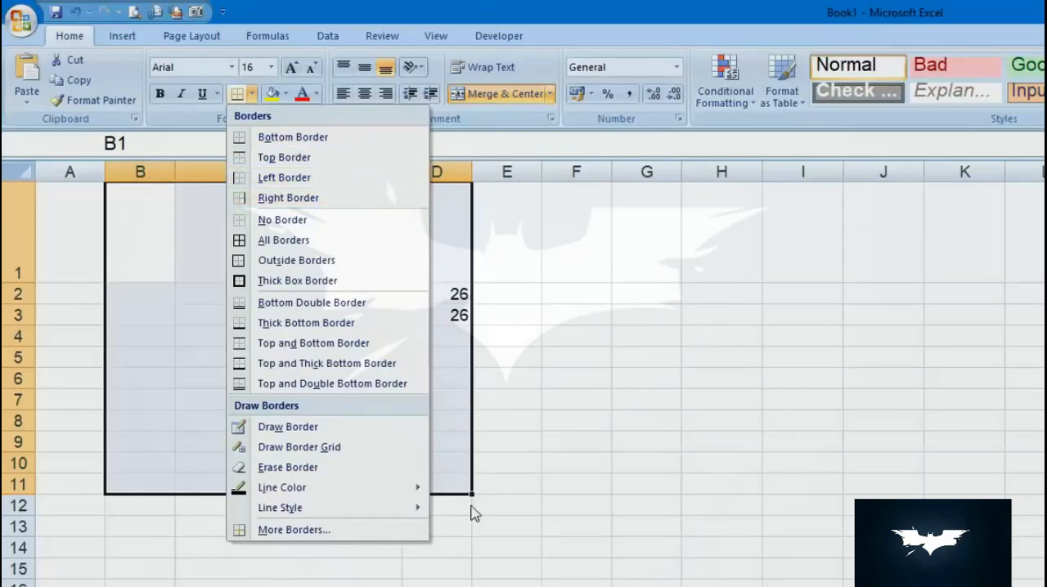
click(317, 137)
click(188, 541)
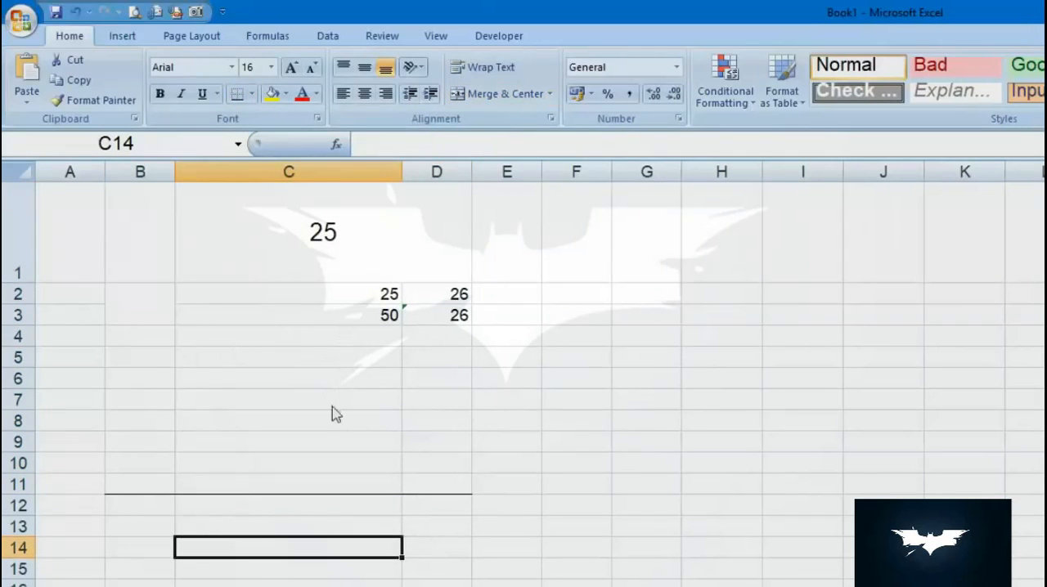
- Apply All Borders to every cell in the range B1:D11
drag(122, 201, 444, 490)
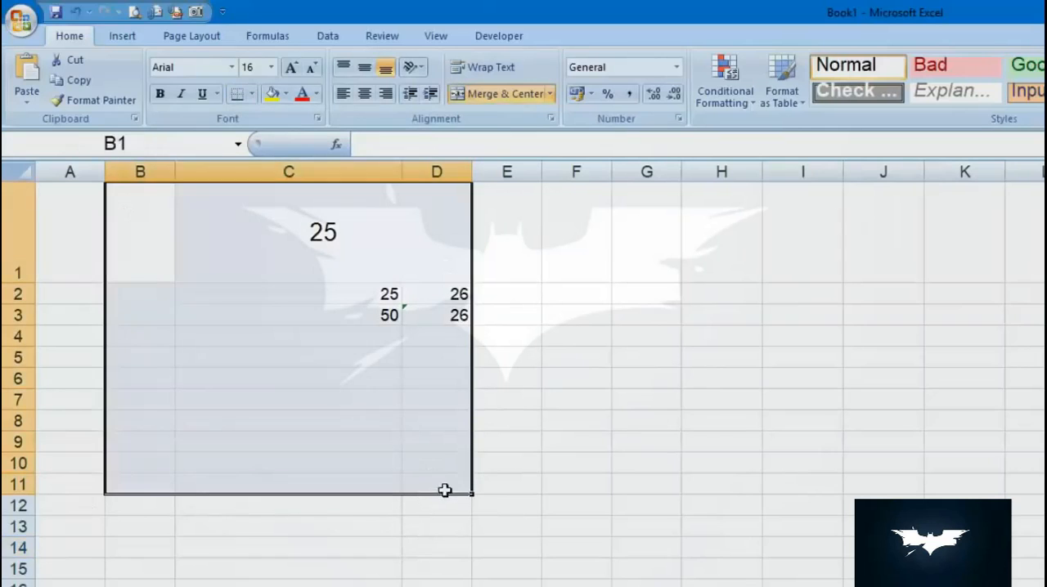
click(251, 93)
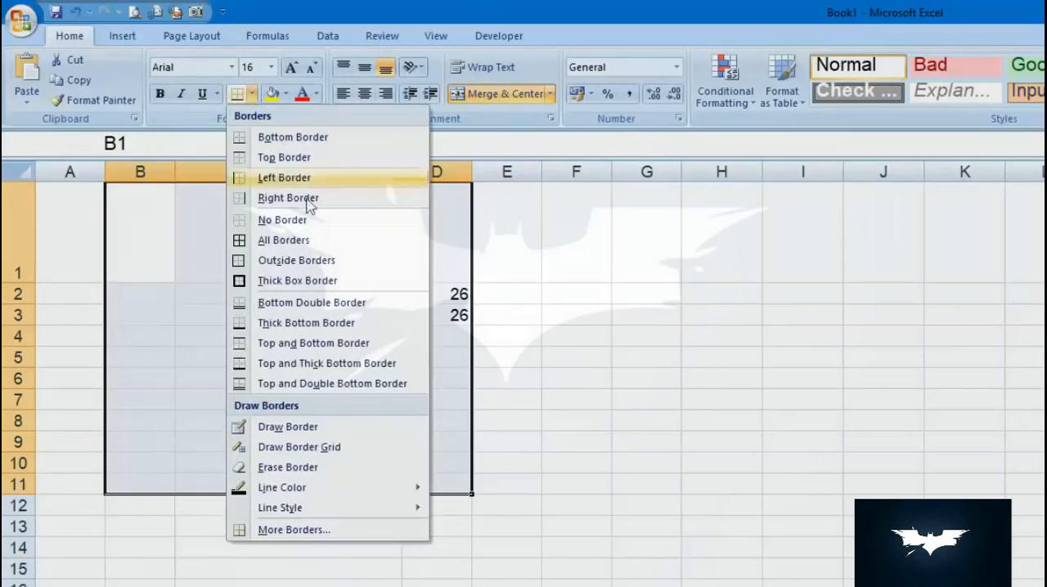
click(383, 242)
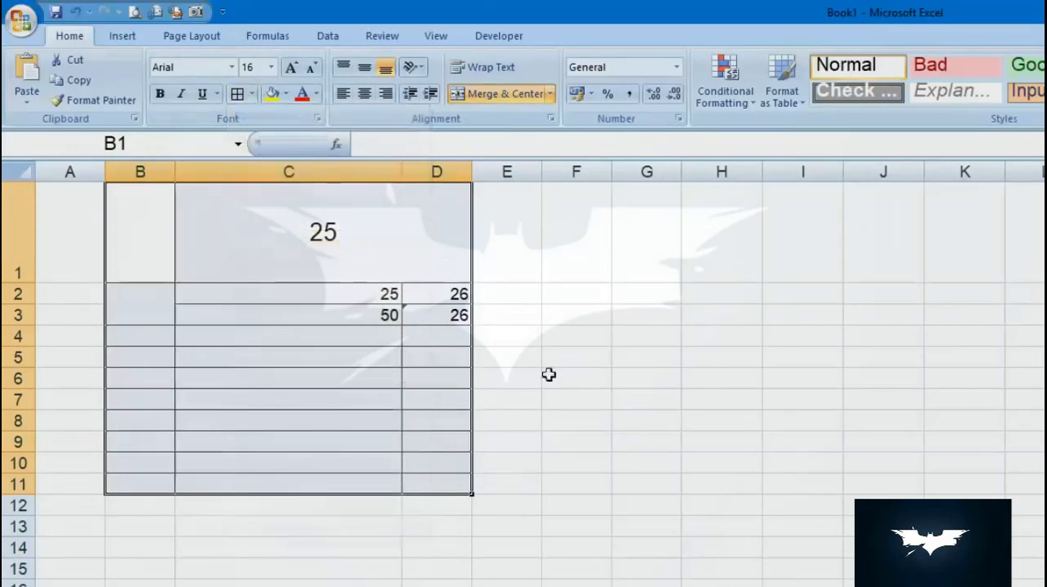
click(592, 374)
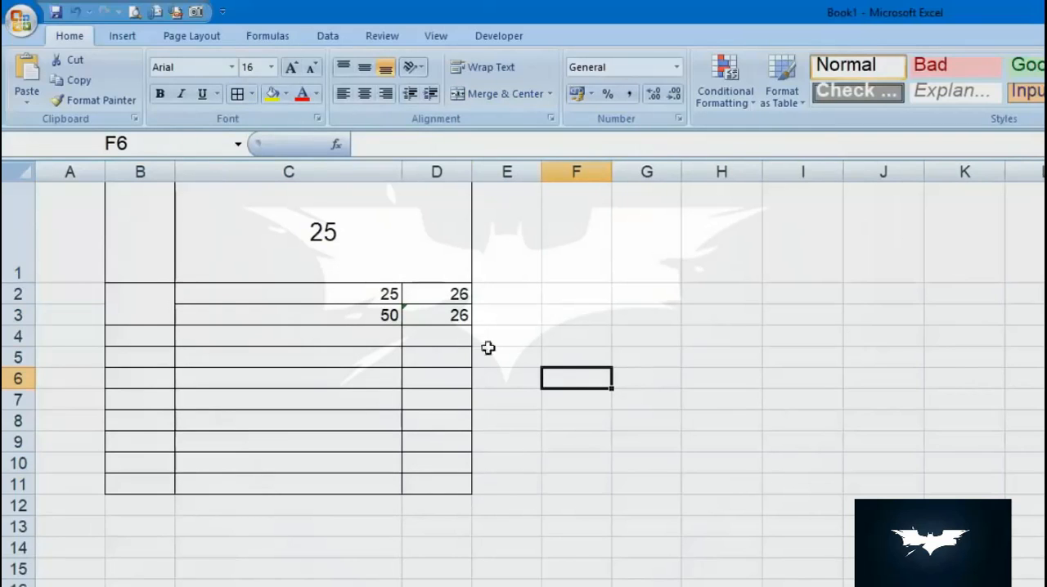
click(253, 94)
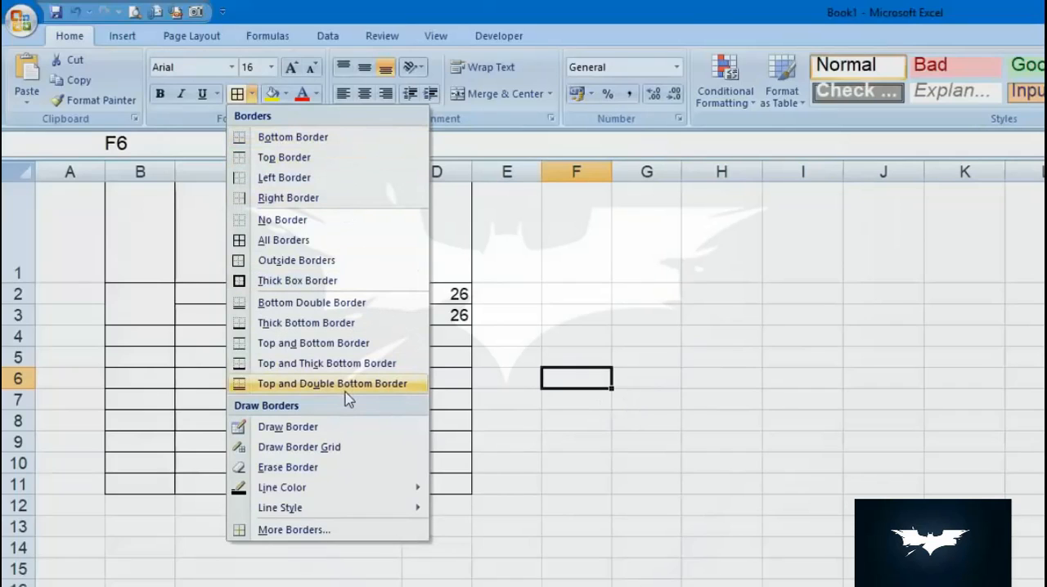
click(373, 363)
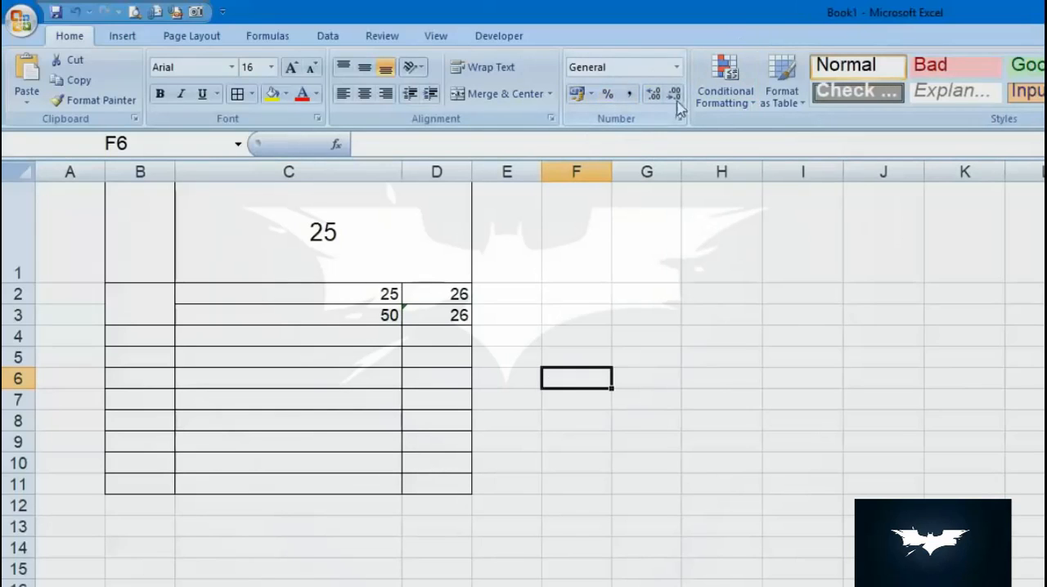
- Apply the Number format to the value in cell D2
click(448, 297)
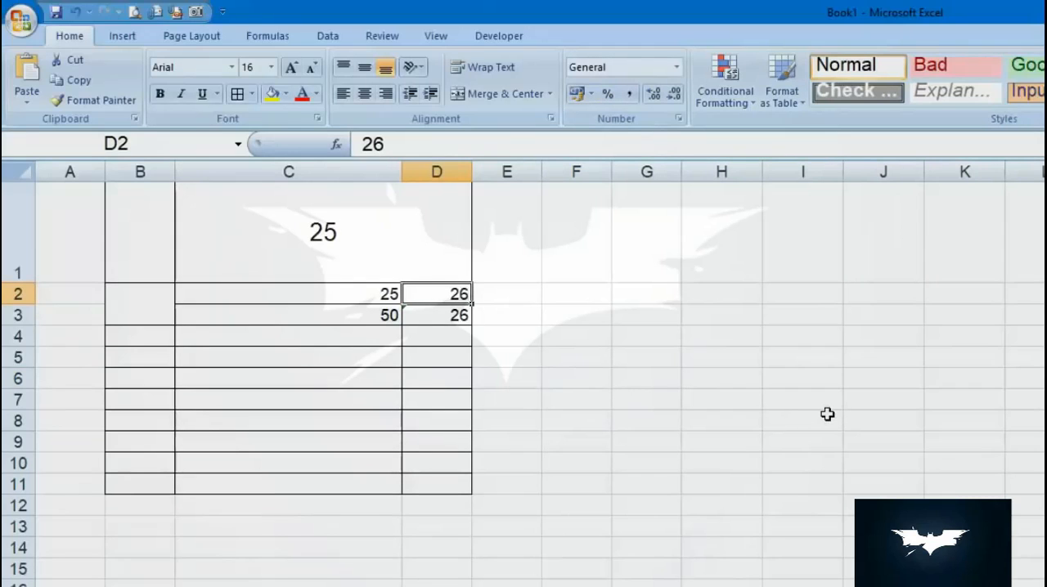
click(677, 67)
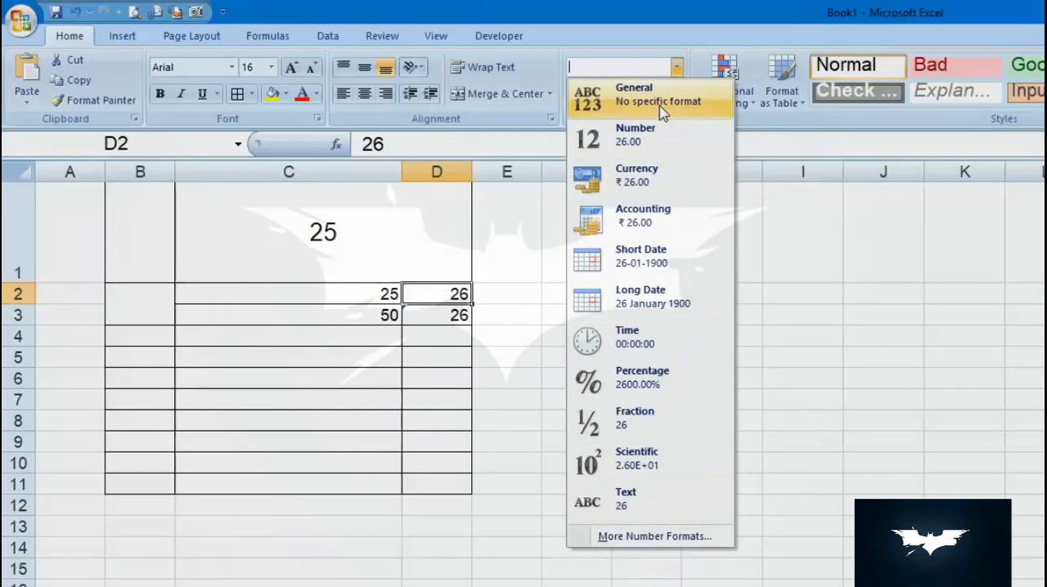
click(712, 152)
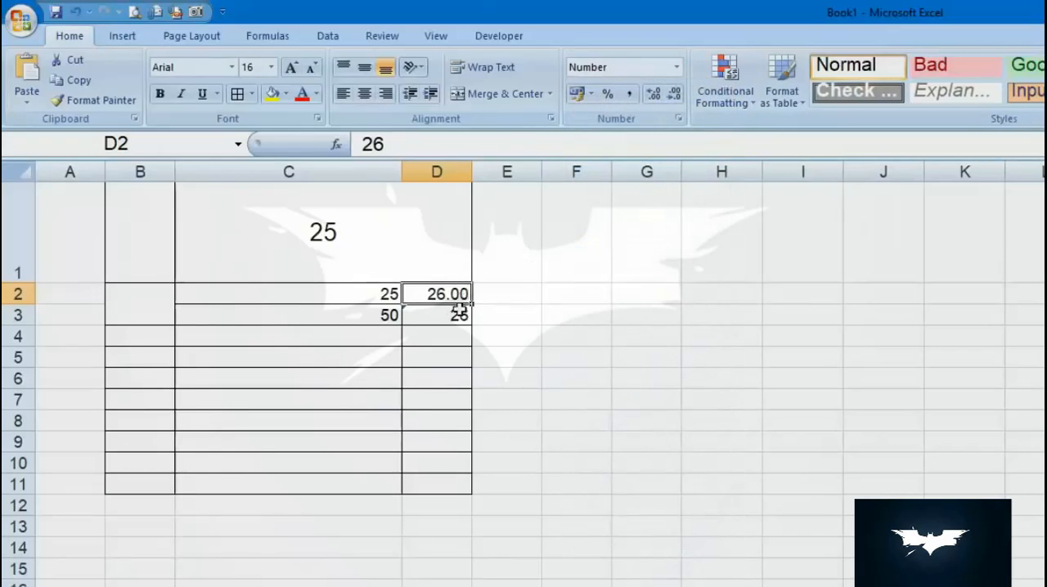
- Widen column D and adjust the value in cell D2 to show five decimal places
drag(472, 172, 710, 172)
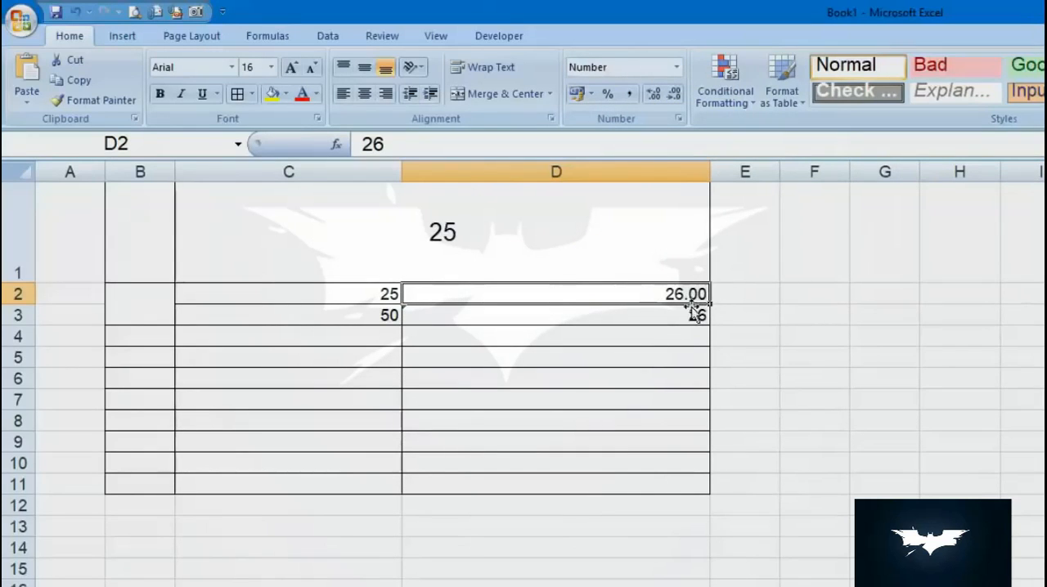
click(673, 95)
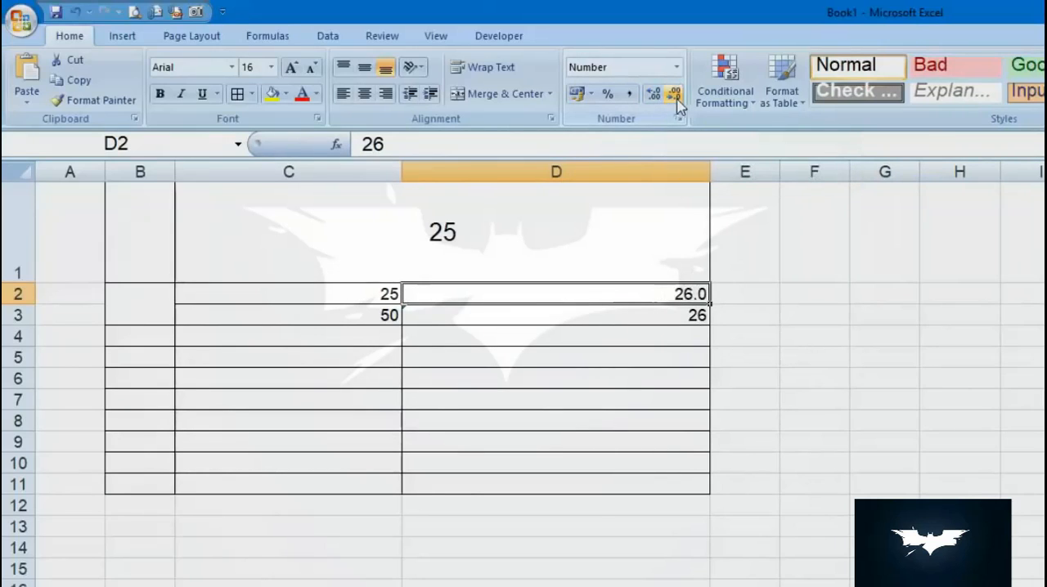
click(652, 95)
click(652, 95)
click(651, 96)
click(652, 95)
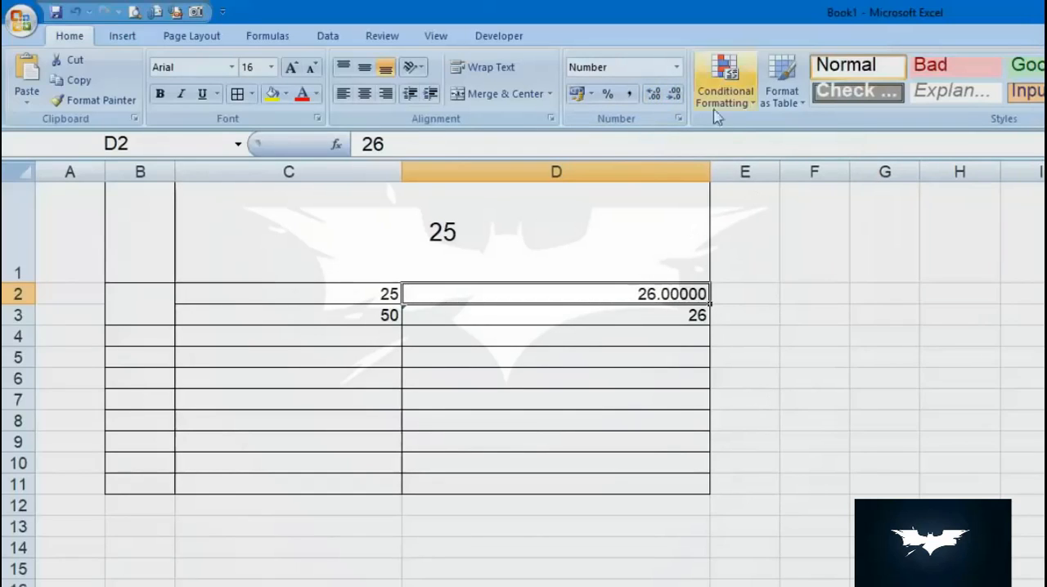
- Apply the Currency format to the value in cell D2
click(677, 72)
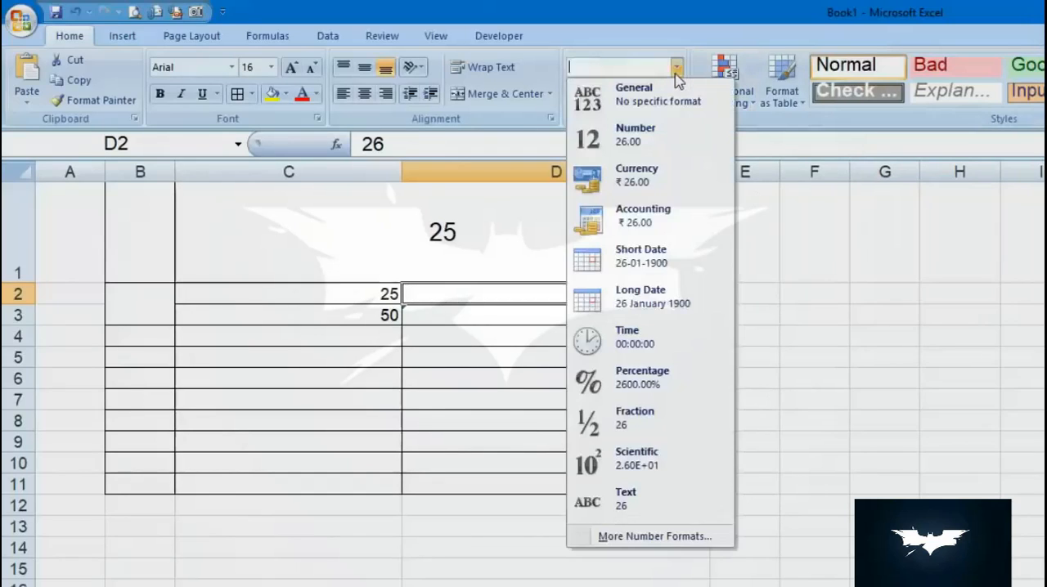
click(705, 196)
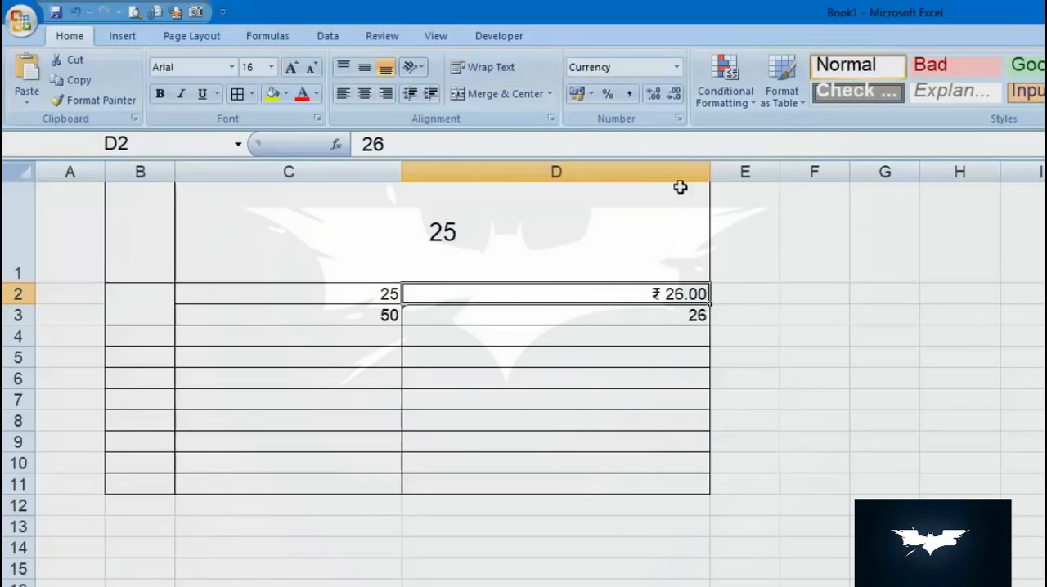
- Browse the currency symbols available for cell D2 in the Format Cells dialog without changing the symbol
click(680, 122)
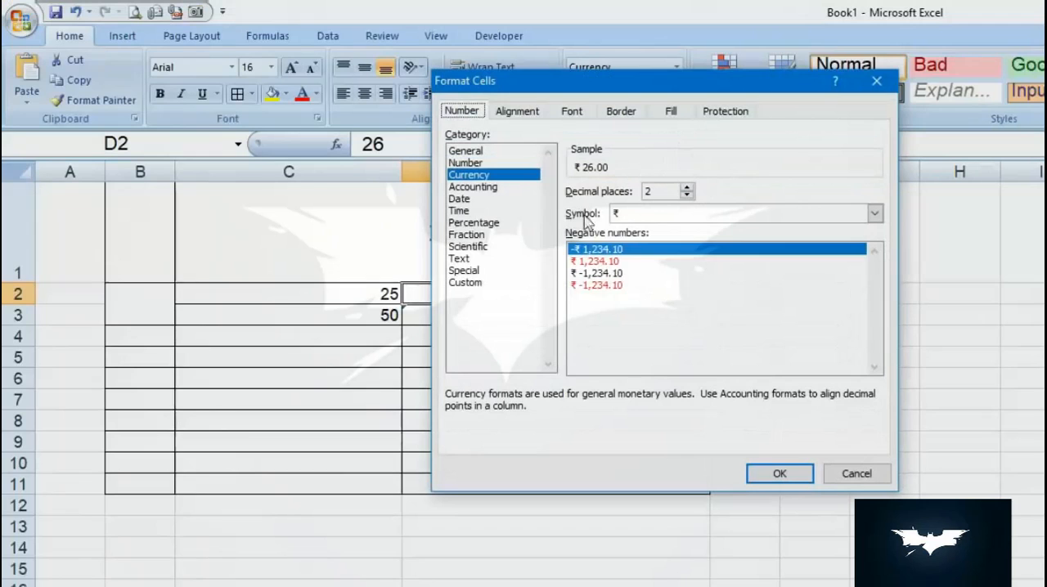
click(874, 214)
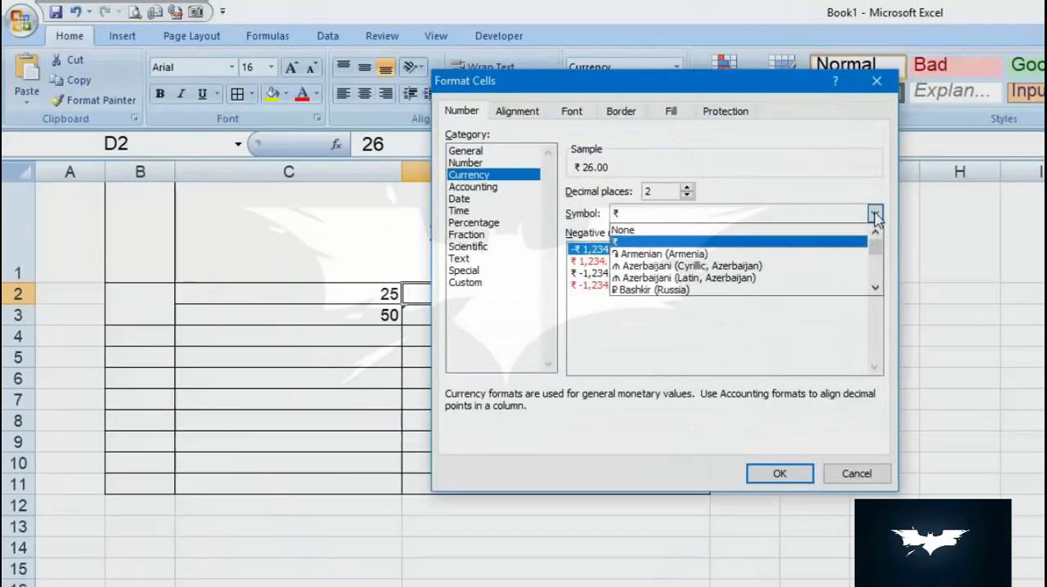
click(876, 288)
click(876, 288)
drag(875, 288, 875, 288)
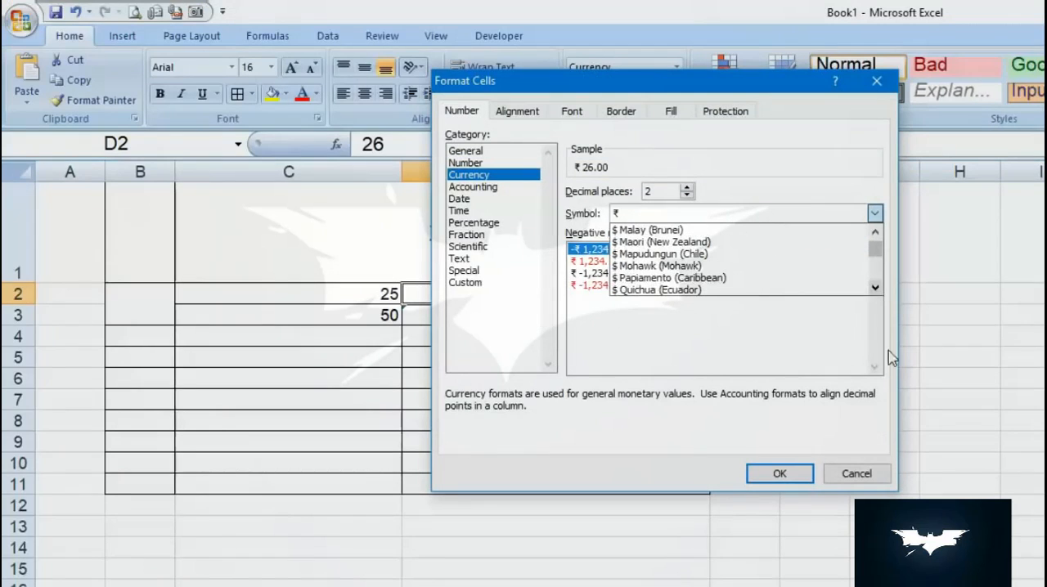
click(875, 288)
drag(881, 293, 878, 289)
click(885, 472)
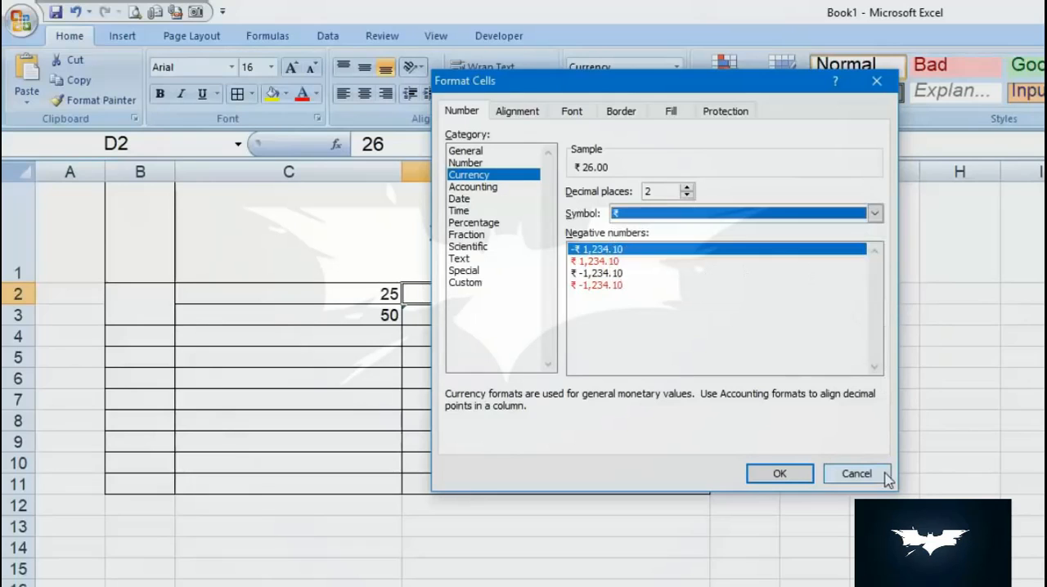
click(886, 477)
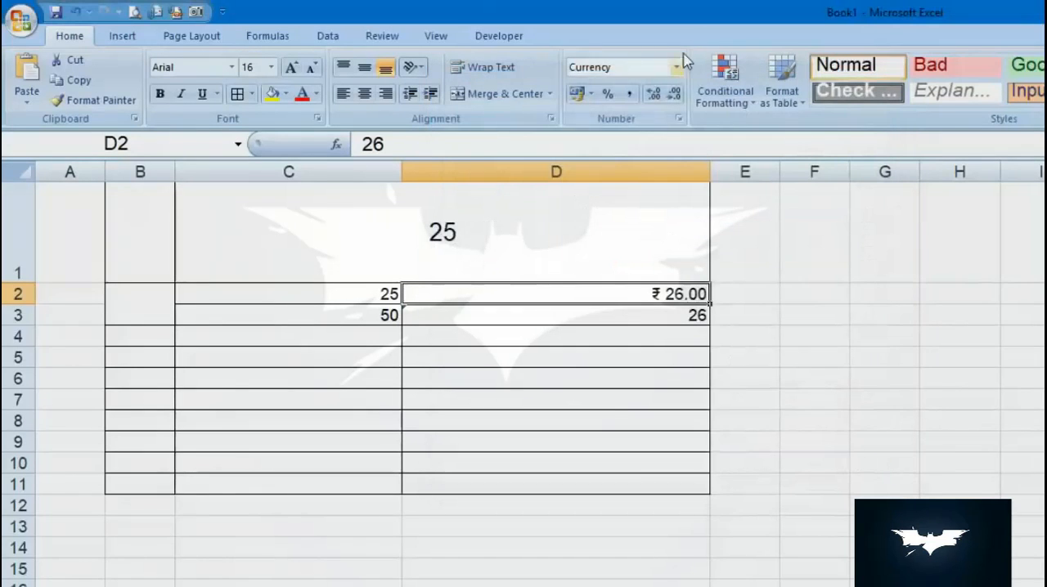
click(678, 69)
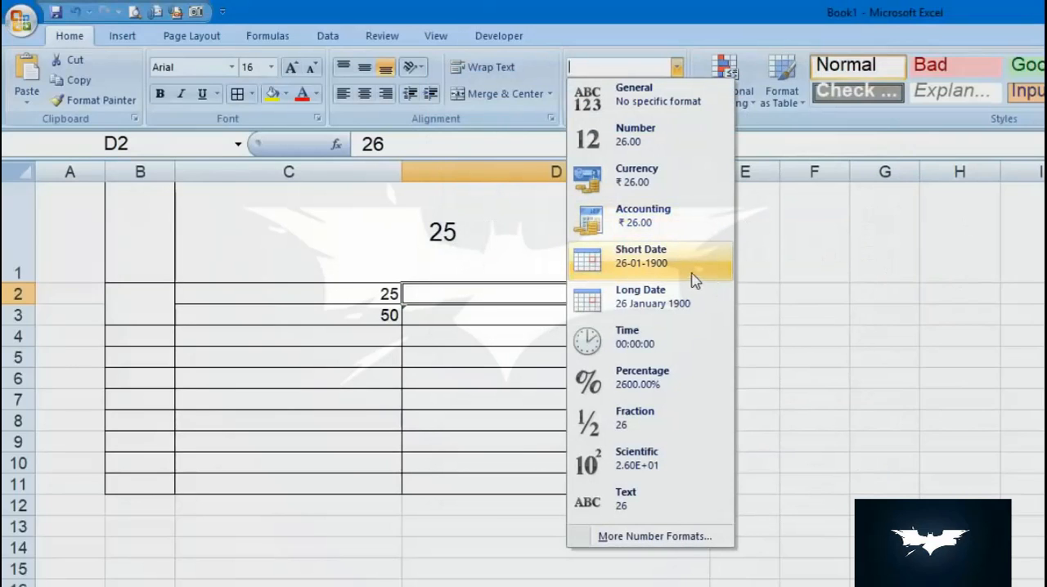
click(775, 324)
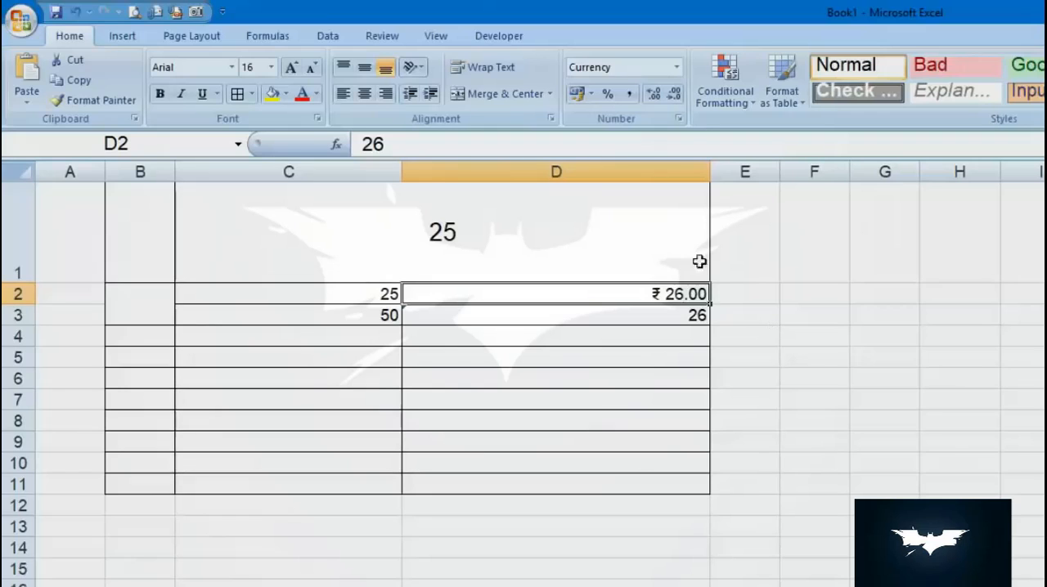
key(ctrl+z)
key(ctrl+z)
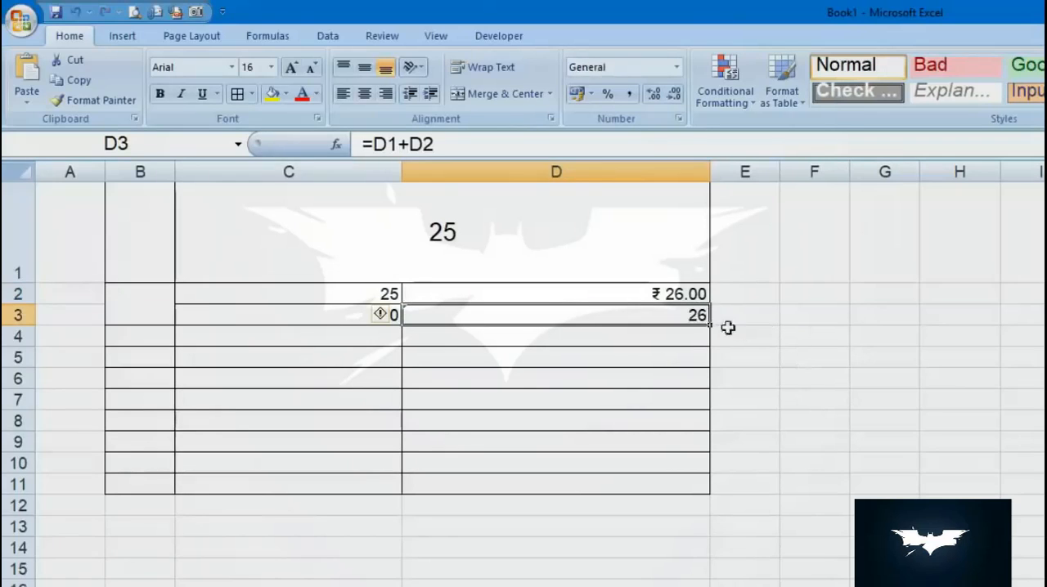
- Apply the Short Date format to cell D3 and enter the current date in it
click(676, 67)
click(707, 256)
key(ctrl+semicolon)
key(Return)
key(Up)
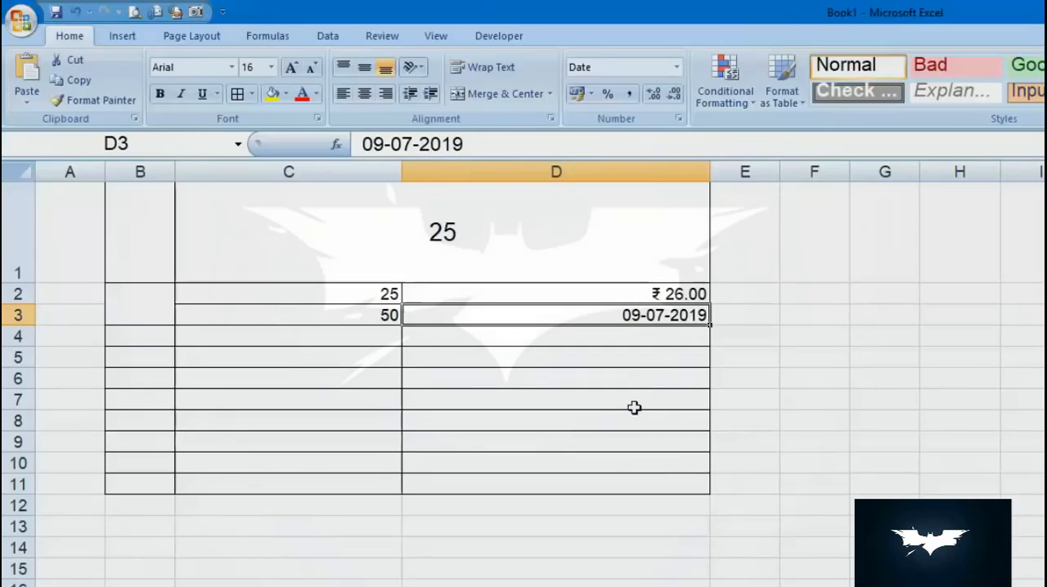
- Apply the Time format to the date in cell D3
click(677, 67)
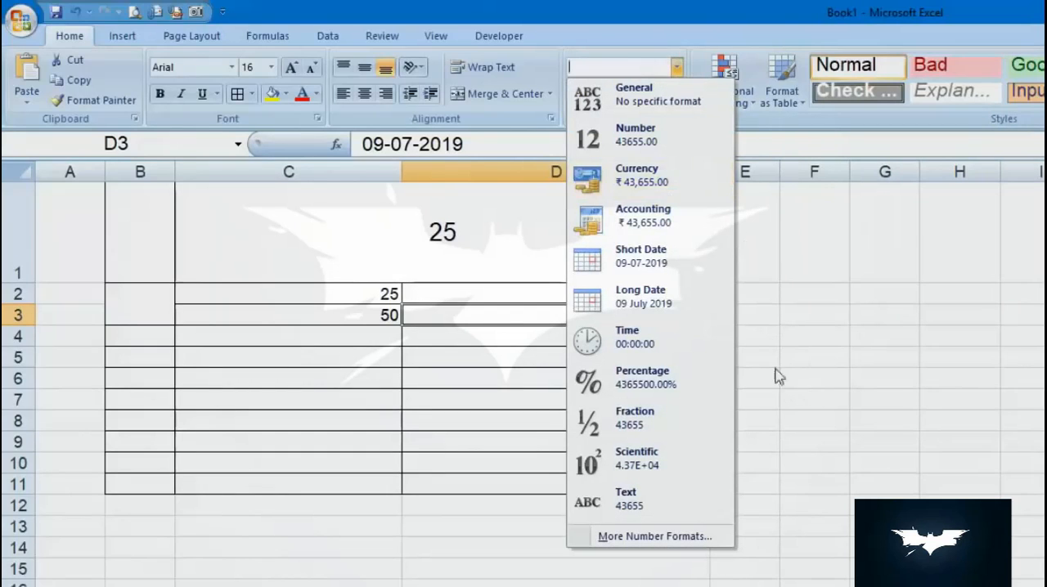
click(683, 349)
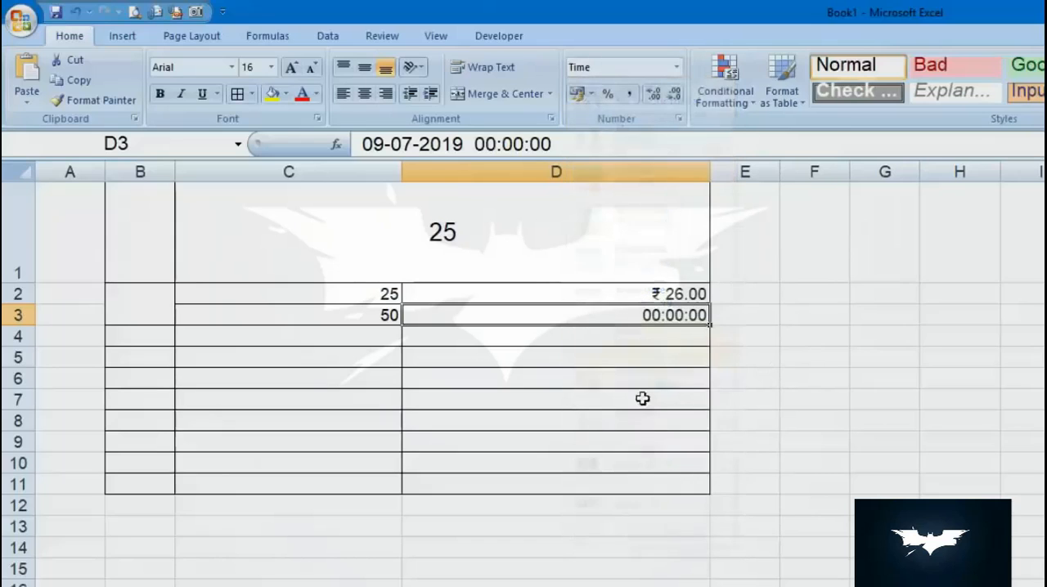
- Apply the Percentage format to cell C3 and replace its formula with 5%
click(676, 67)
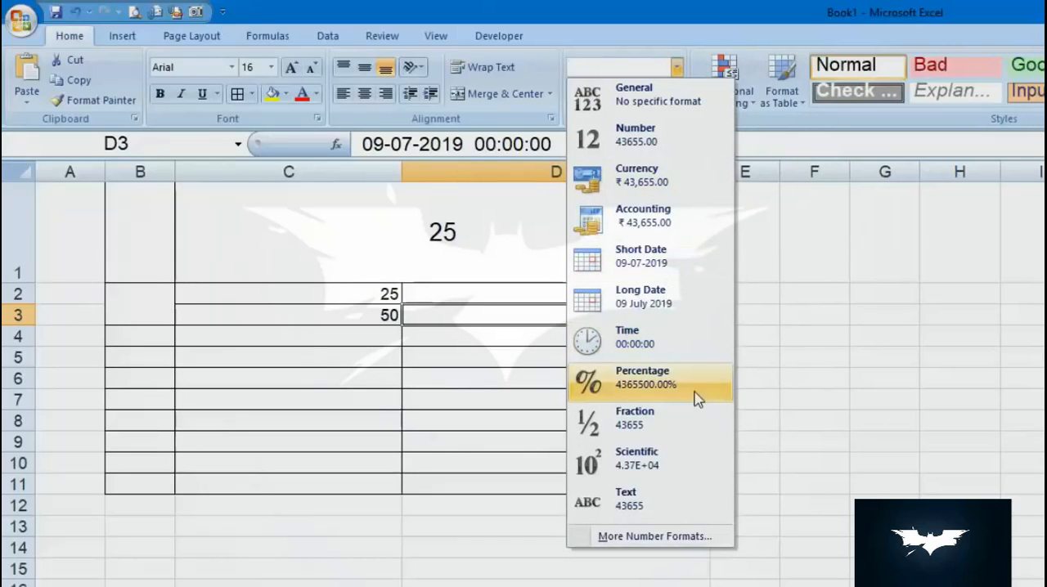
click(367, 314)
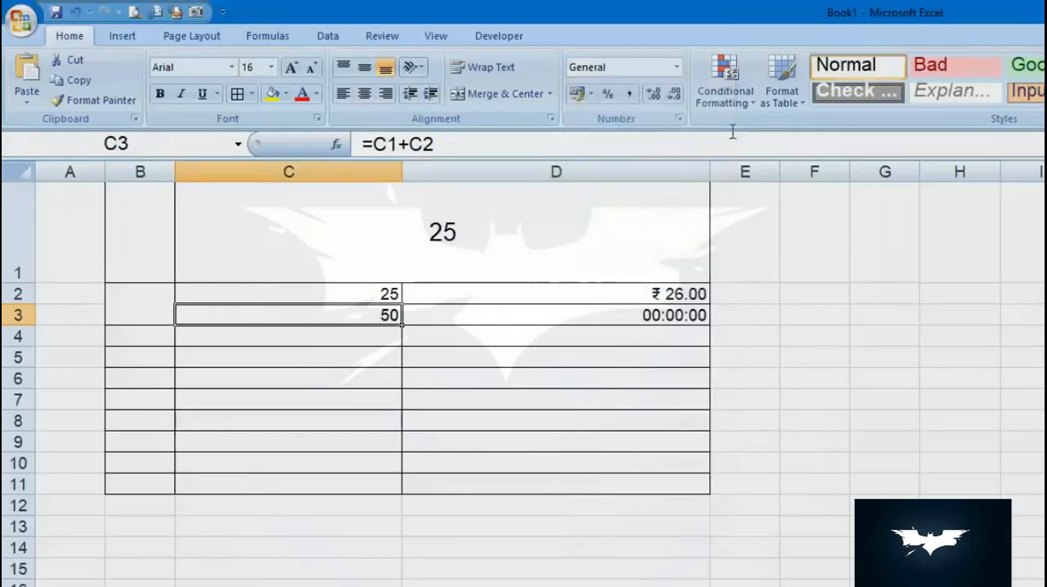
click(677, 67)
click(692, 378)
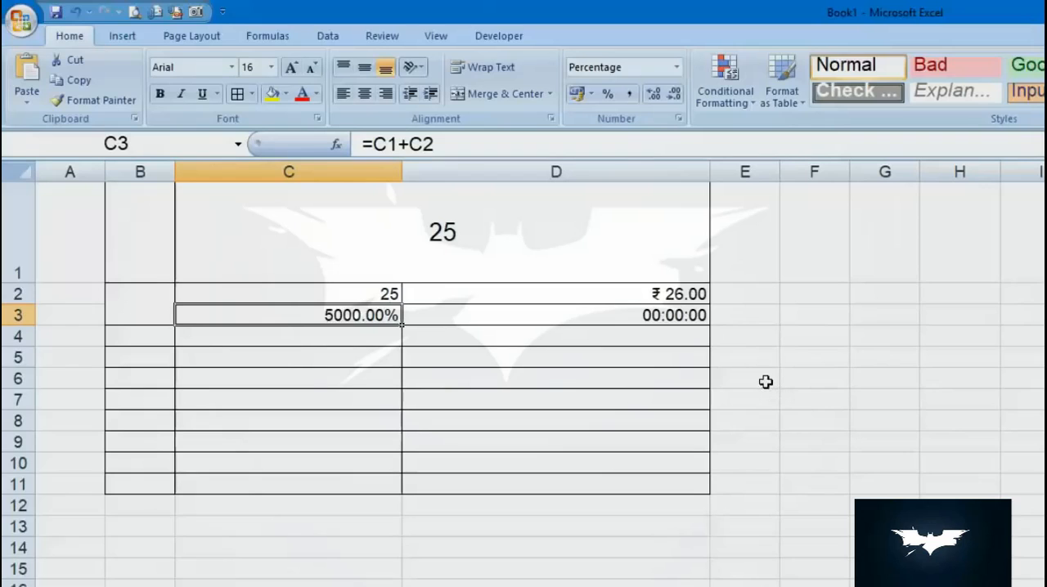
text(5%)
key(Return)
- Enter the formula =C2*C3 in cell C4 to calculate the percentage of the value above
key(Up)
key(Up)
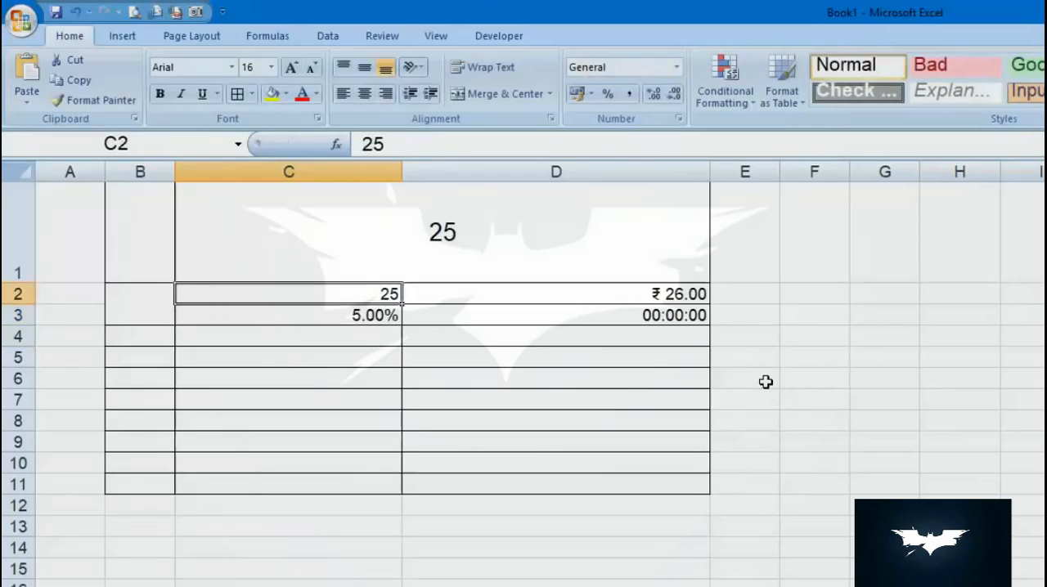
key(Down)
key(Down)
text(=)
key(Up)
key(Up)
text(*)
key(Down)
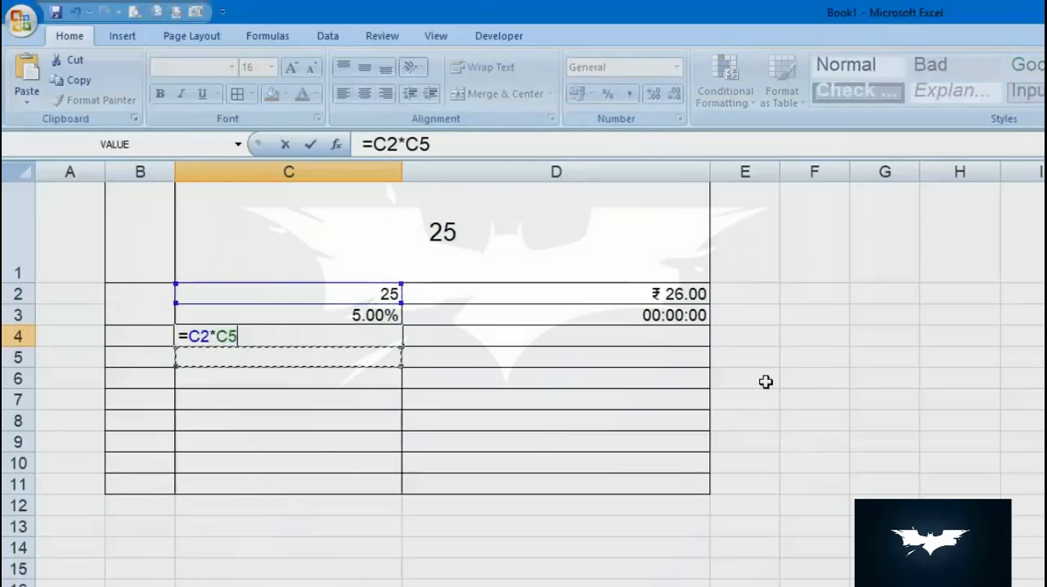
key(Up)
key(Up)
key(Return)
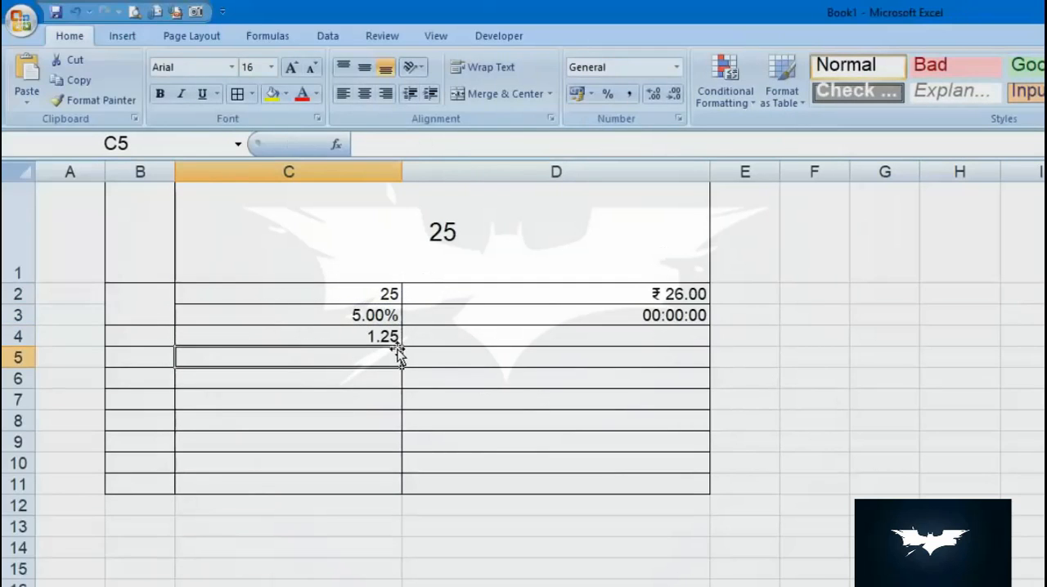
key(Right)
key(Down)
key(Down)
key(Down)
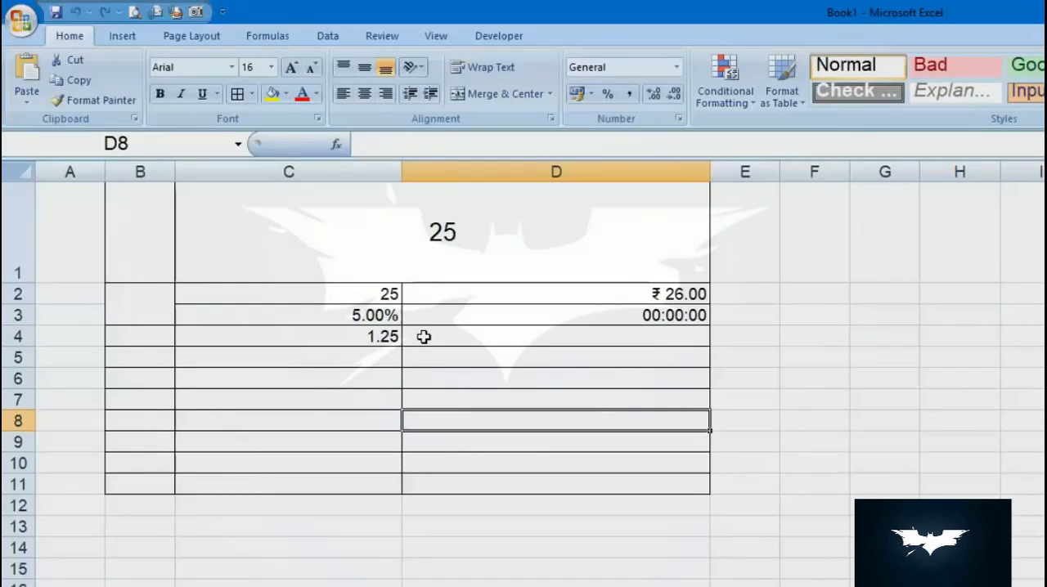
click(725, 82)
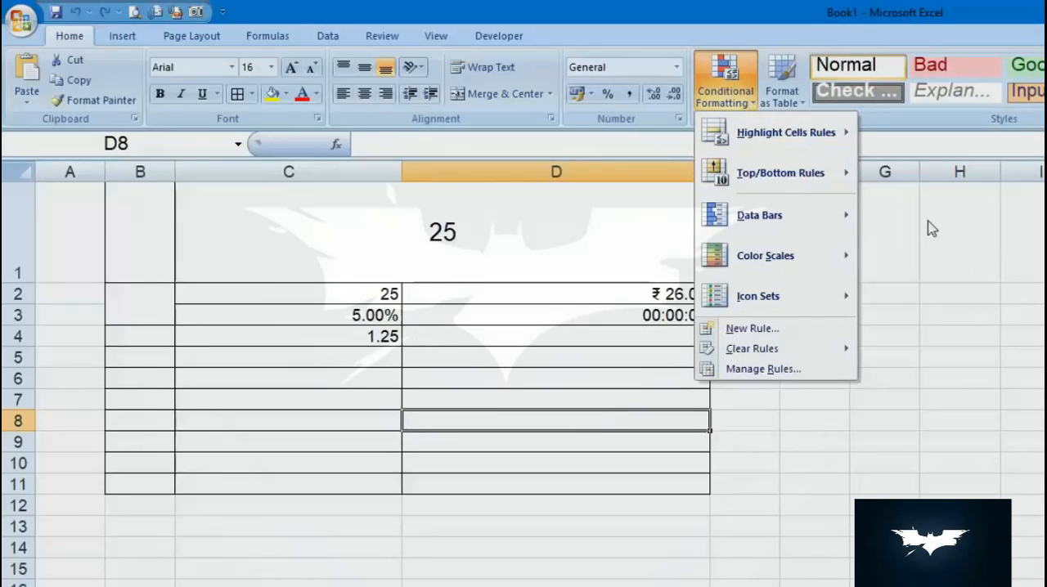
mouse_move(801, 129)
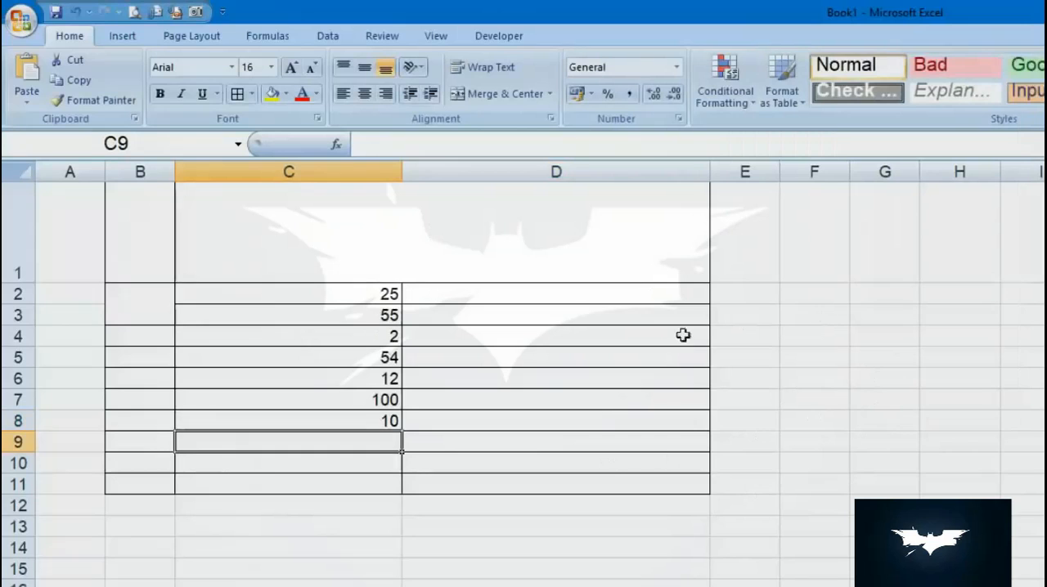
- Highlight the values in C2:C8 that are less than 15 with Light Red Fill with Dark Red Text
drag(388, 295, 388, 421)
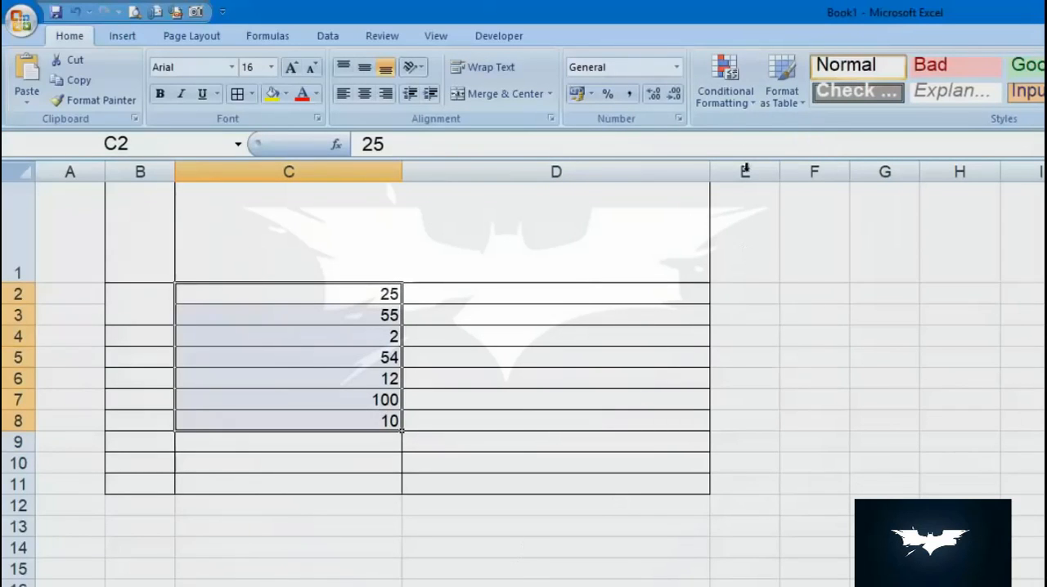
click(725, 96)
mouse_move(762, 150)
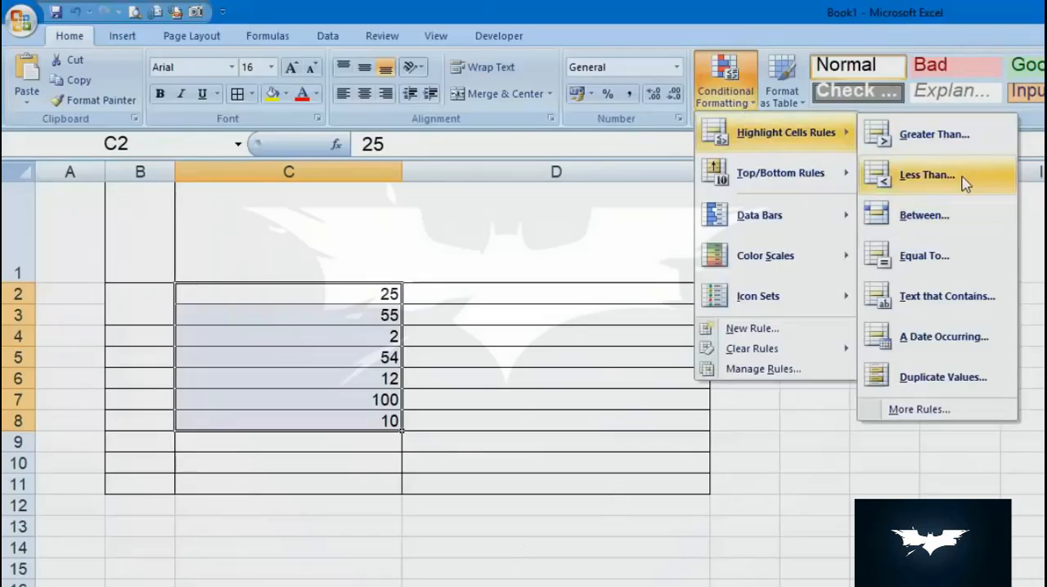
click(928, 175)
text(15)
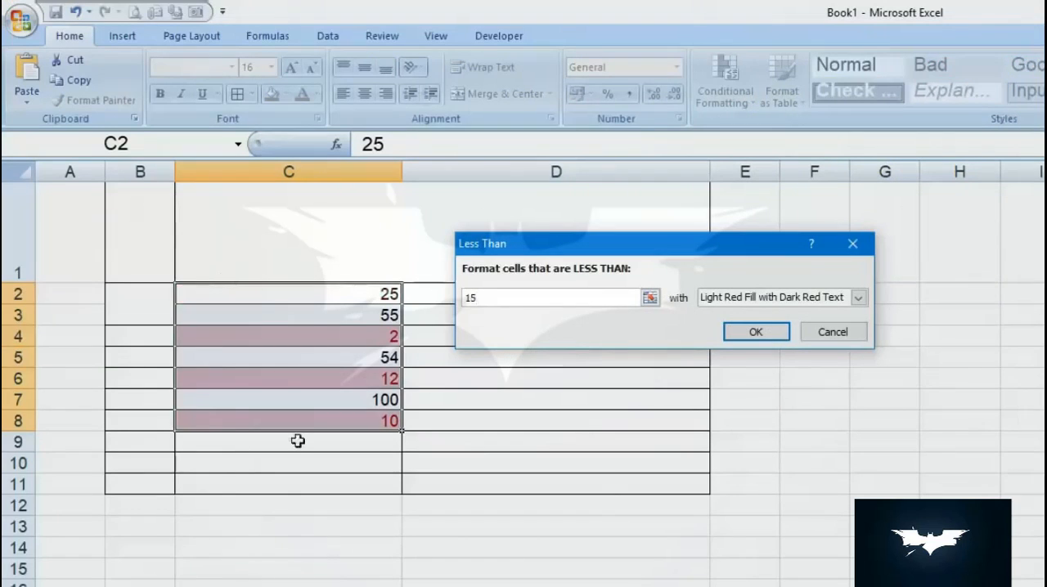
click(773, 339)
click(434, 396)
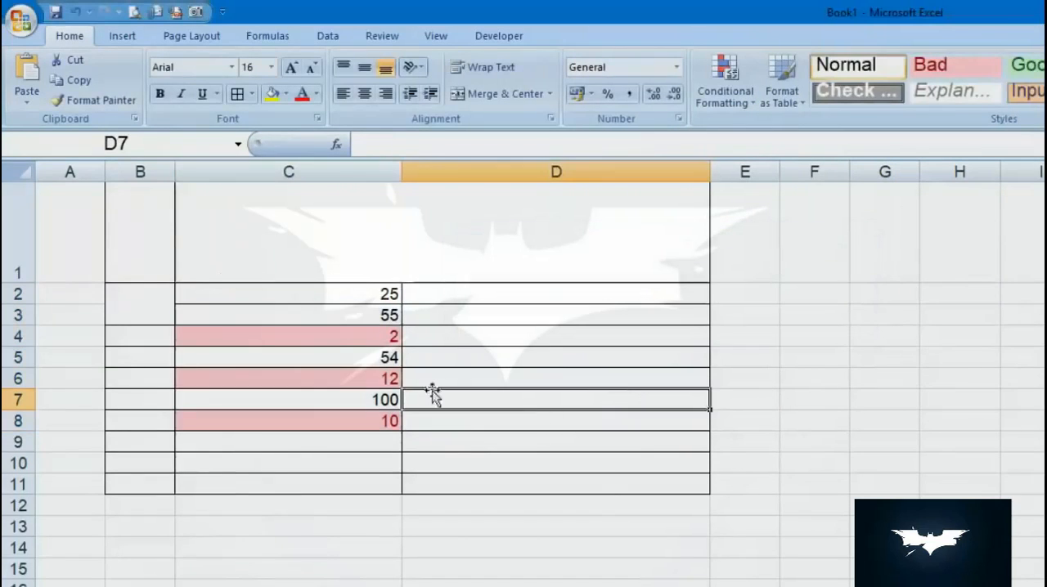
- Change the value in cell C2 to 13 to test the conditional formatting rule
click(316, 300)
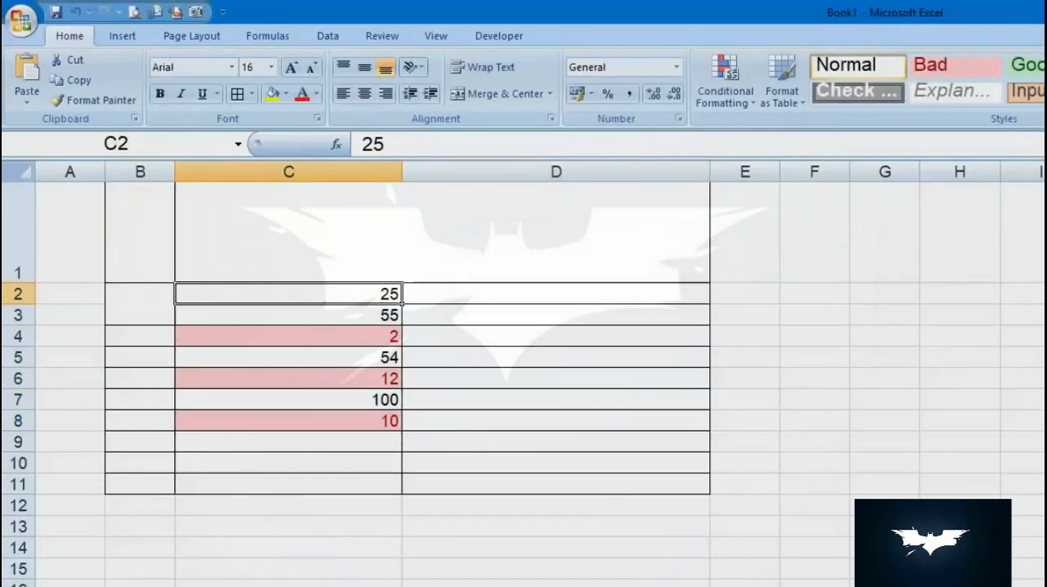
text(13)
key(Return)
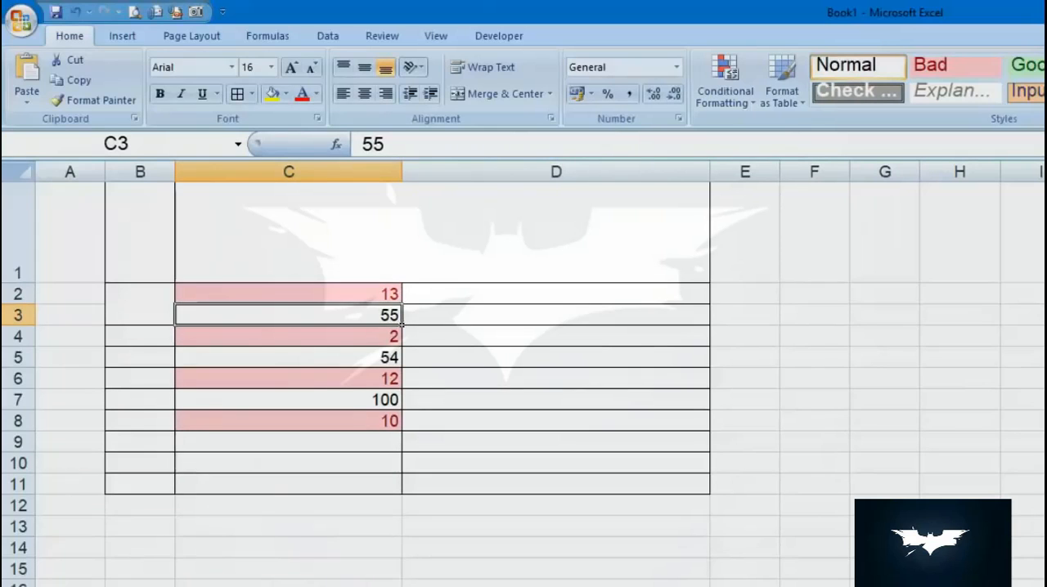
- Delete columns B through D from the worksheet
drag(140, 172, 638, 157)
right_click(649, 172)
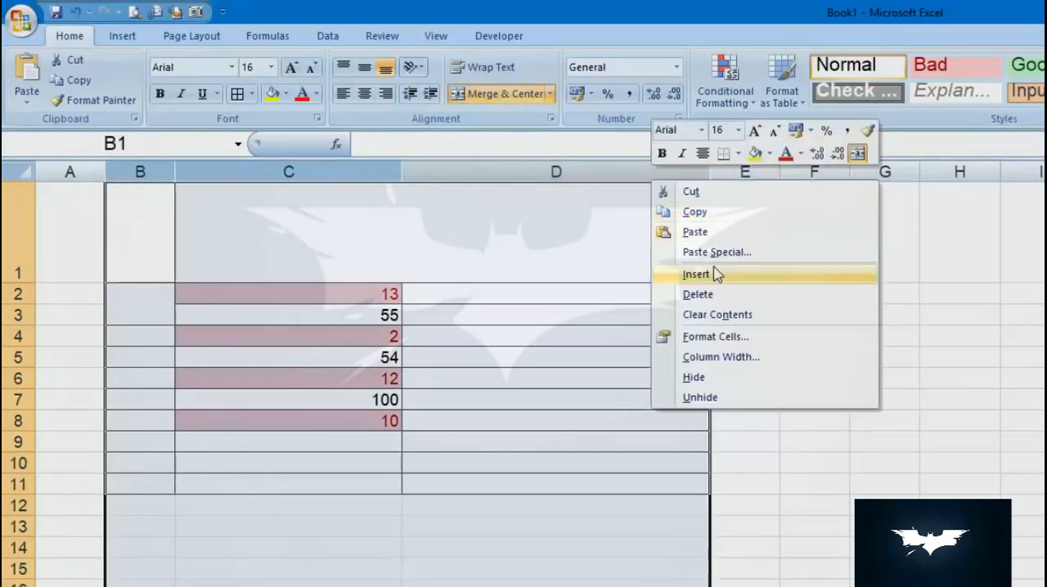
click(698, 294)
click(124, 298)
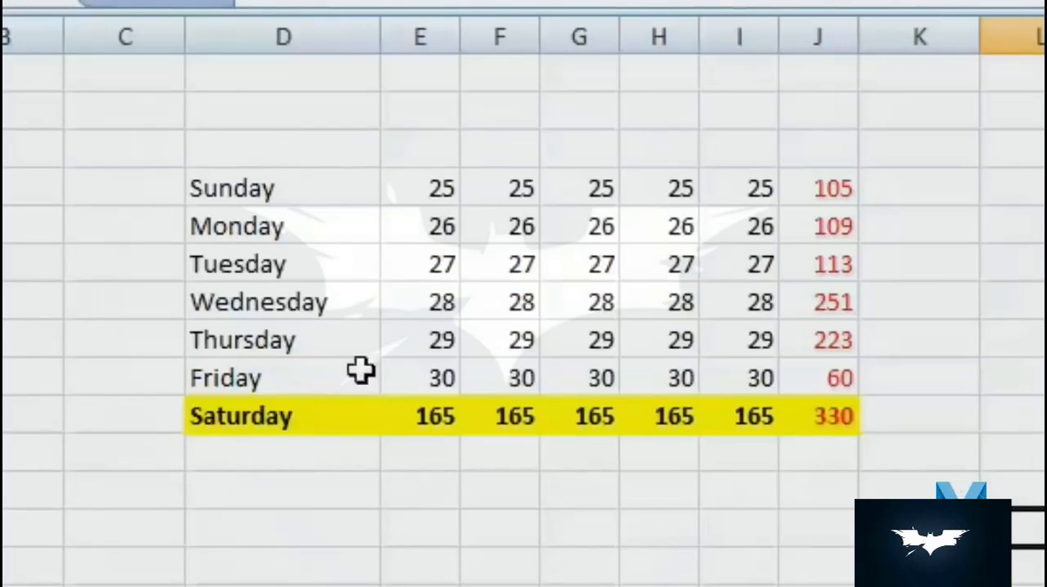
- Examine the red values in column J and the highlighted Saturday row of the weekday table
click(812, 162)
click(819, 185)
click(827, 226)
click(829, 297)
click(830, 380)
click(831, 426)
click(708, 423)
click(496, 421)
click(333, 423)
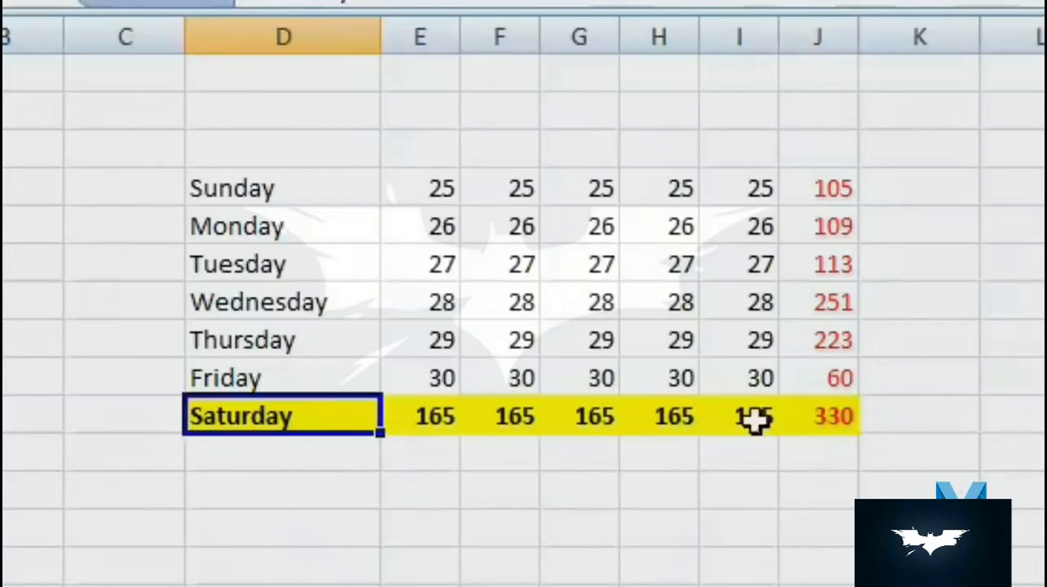
- Apply All Borders to the weekday table in D4:J10
drag(210, 180, 821, 427)
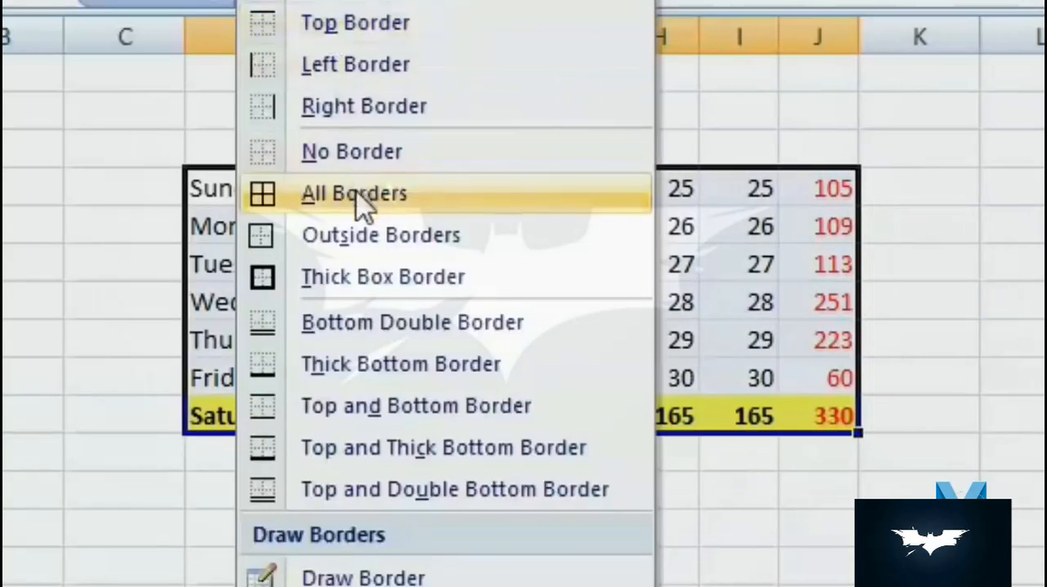
click(362, 201)
click(919, 484)
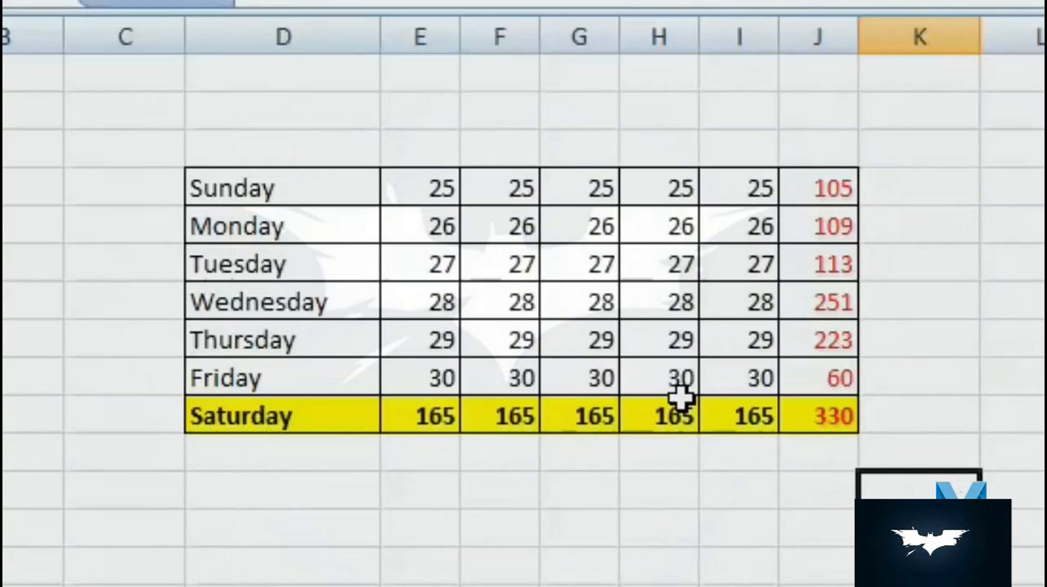
- Copy the bordered weekday table D4:J10 and paste it below the original, starting at D13
drag(243, 178, 821, 417)
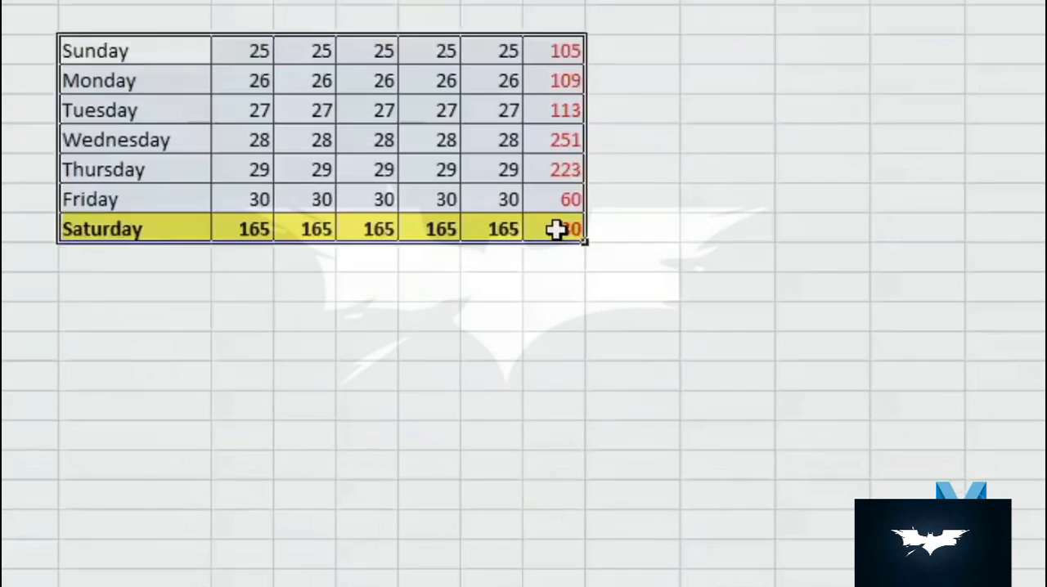
key(ctrl+c)
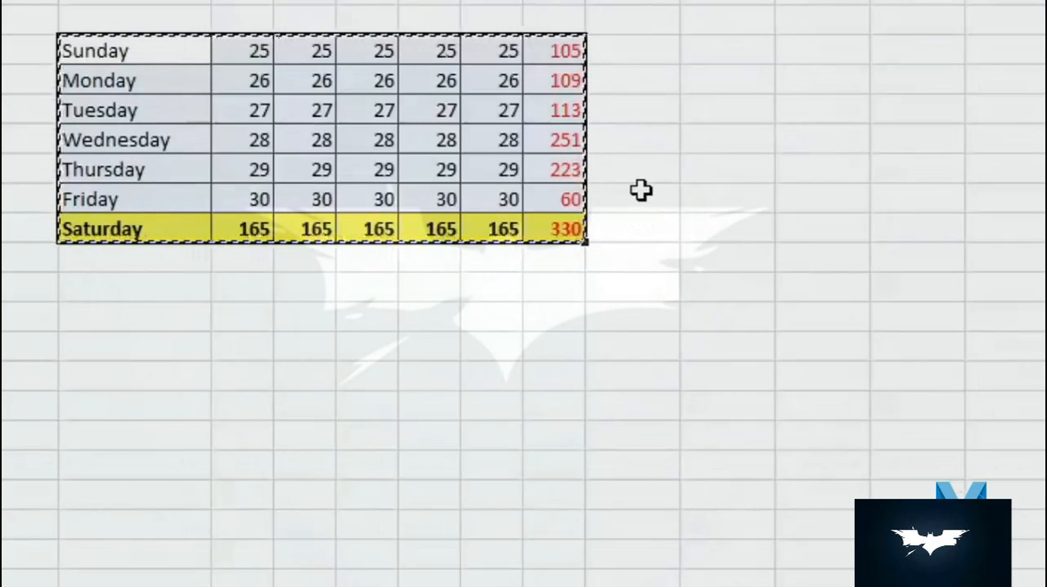
right_click(89, 319)
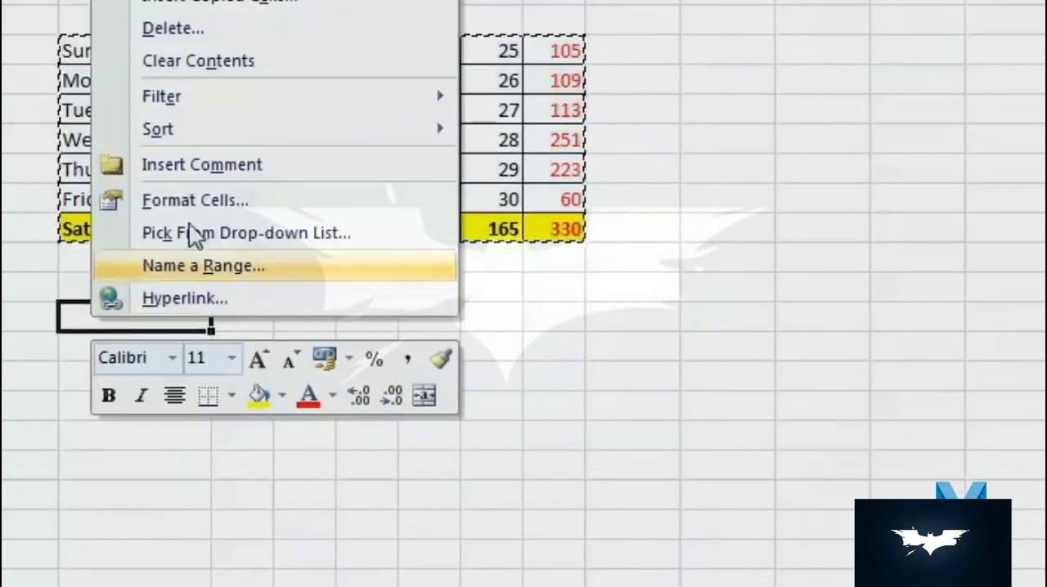
key(ctrl+v)
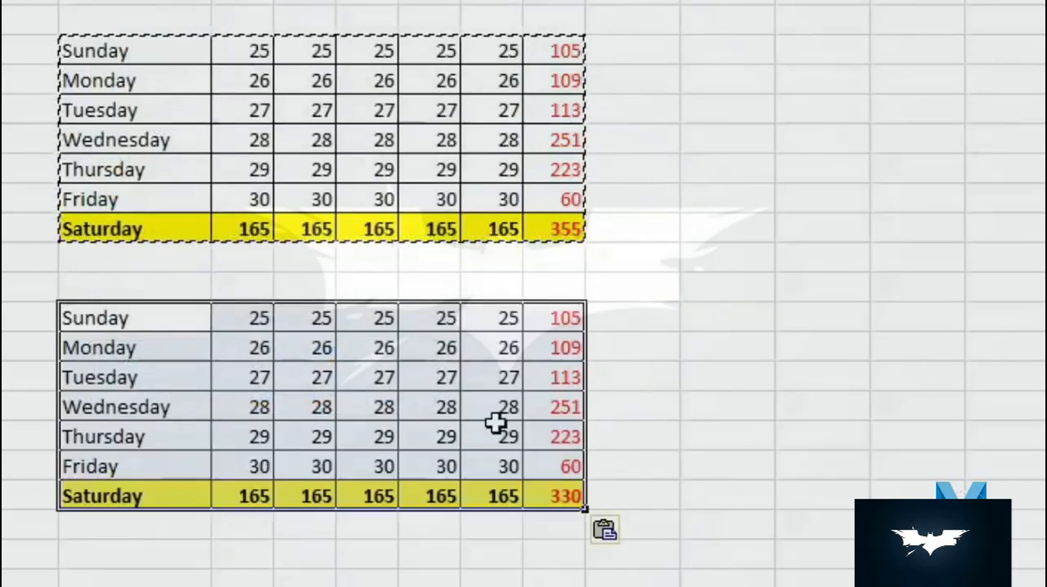
click(573, 313)
click(578, 348)
click(590, 377)
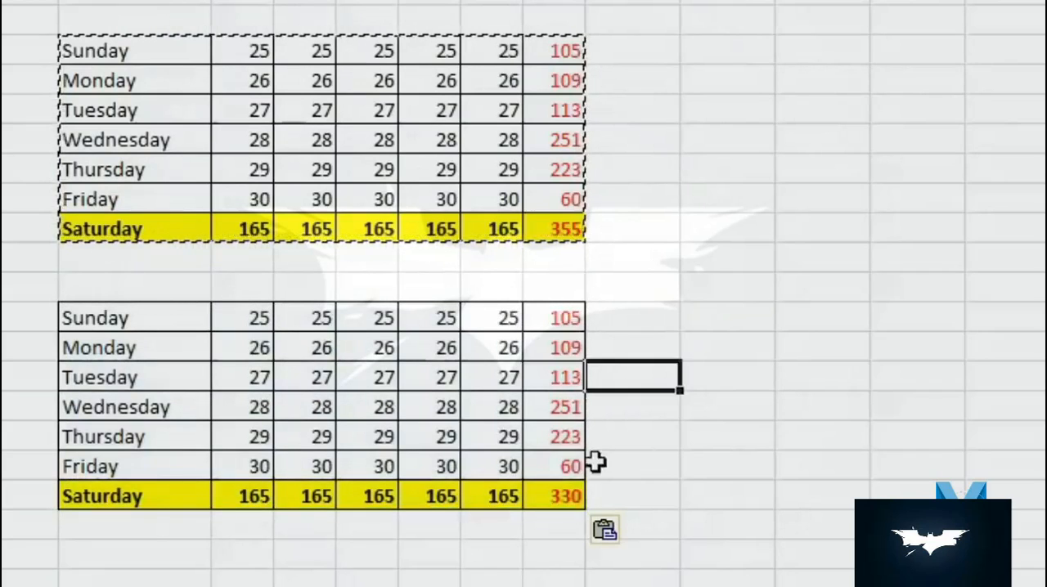
click(564, 467)
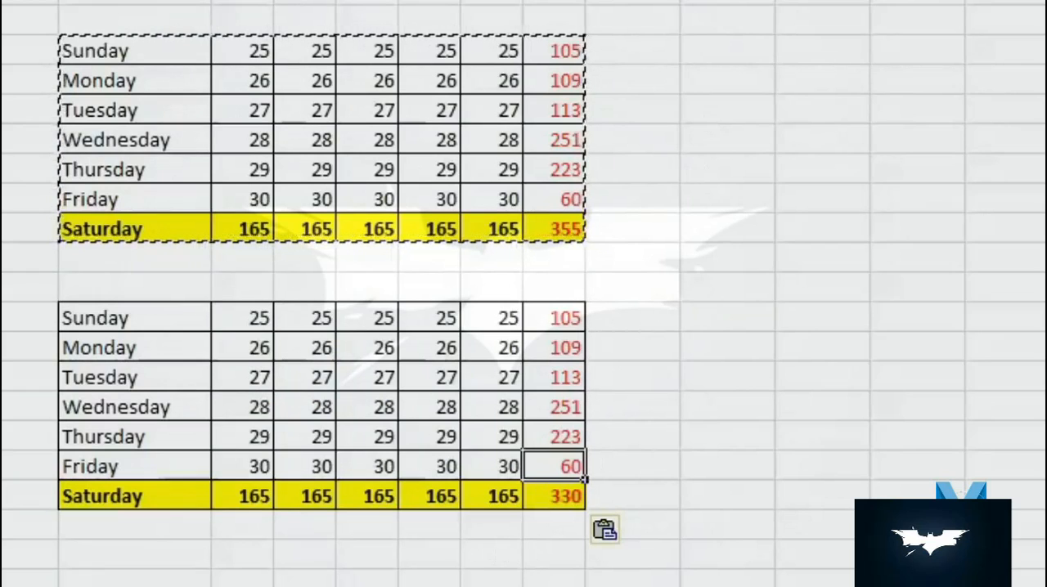
- Paste only the formulas of the copied weekday table at L4 using Paste Special
click(718, 82)
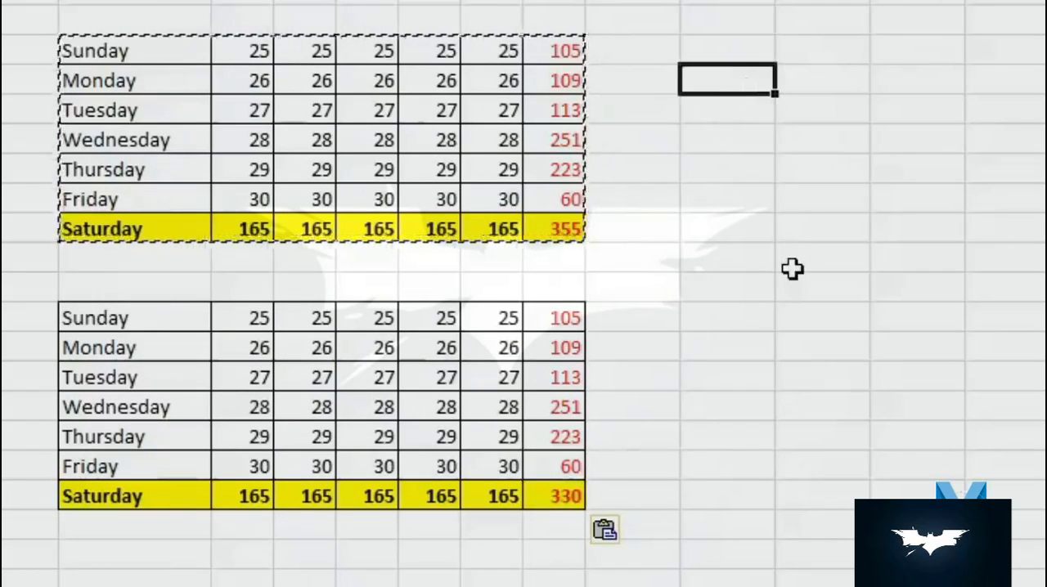
click(914, 162)
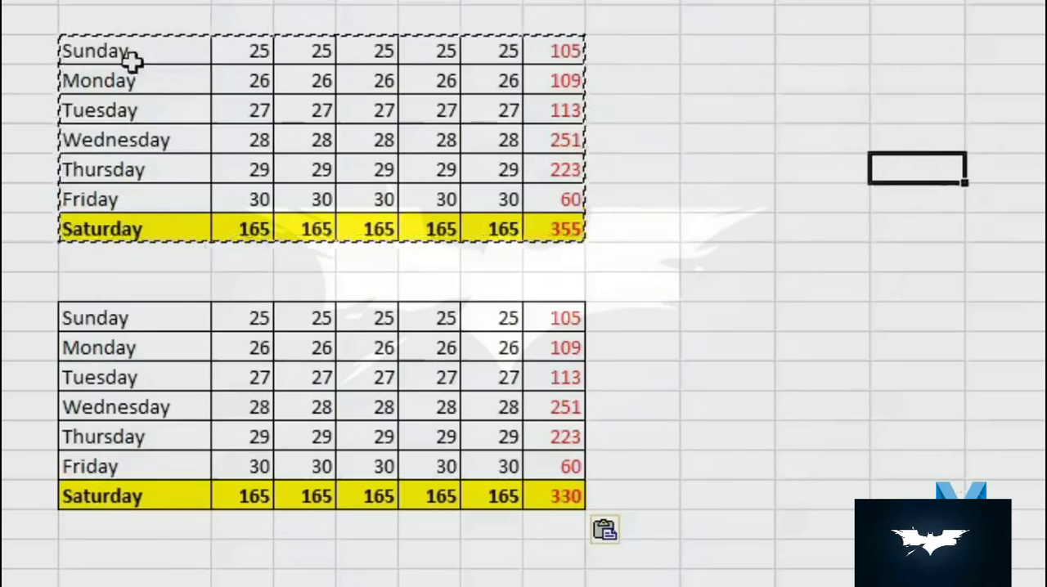
right_click(751, 48)
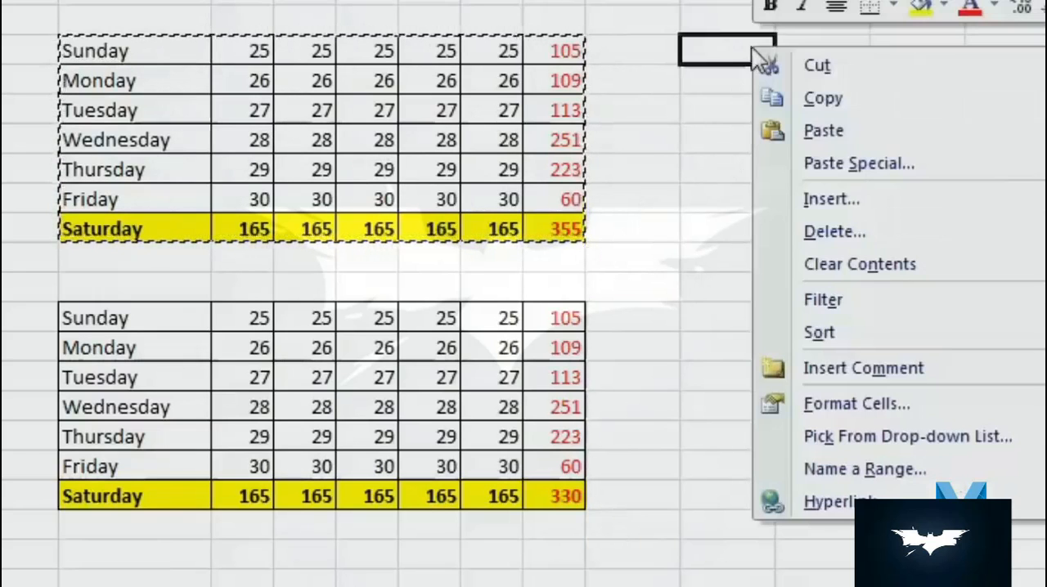
click(927, 166)
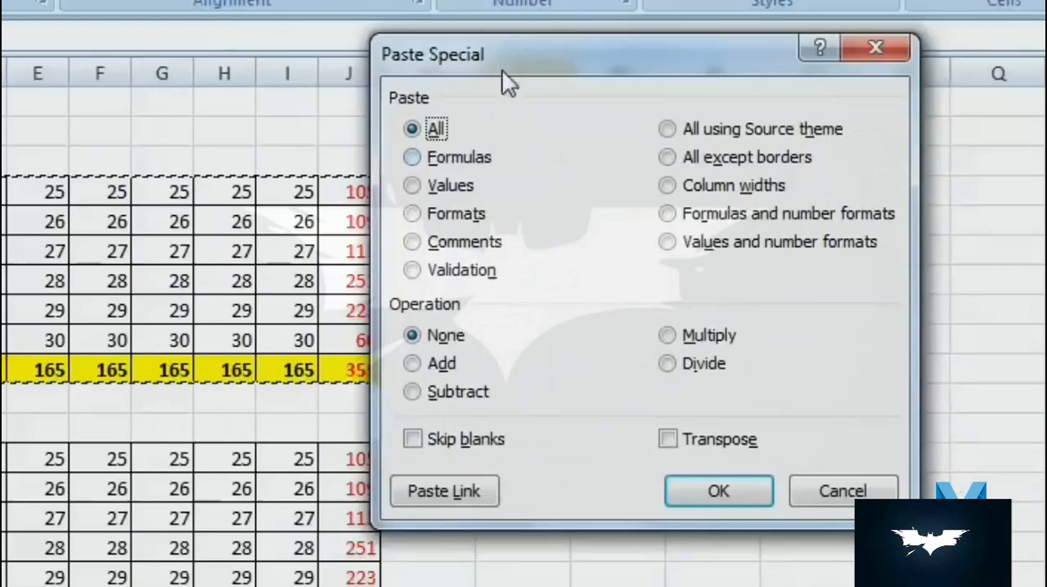
drag(503, 71, 747, 301)
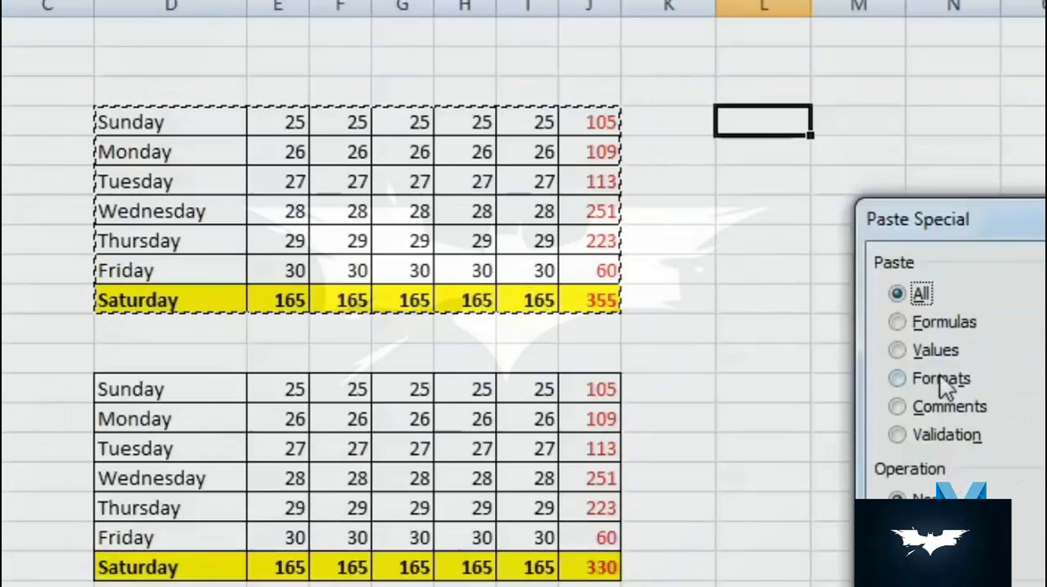
click(898, 323)
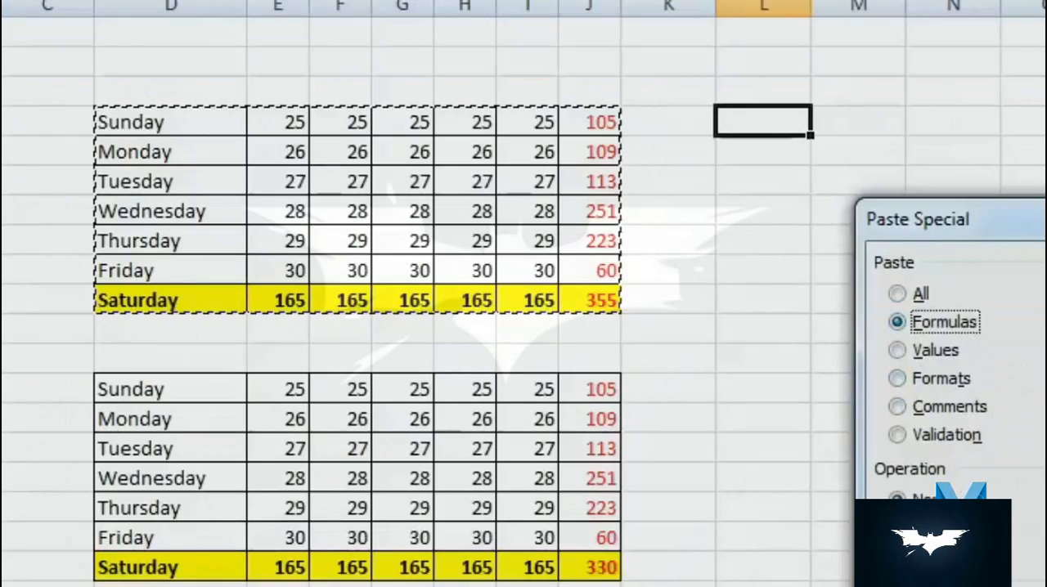
key(Return)
key(Down)
click(571, 325)
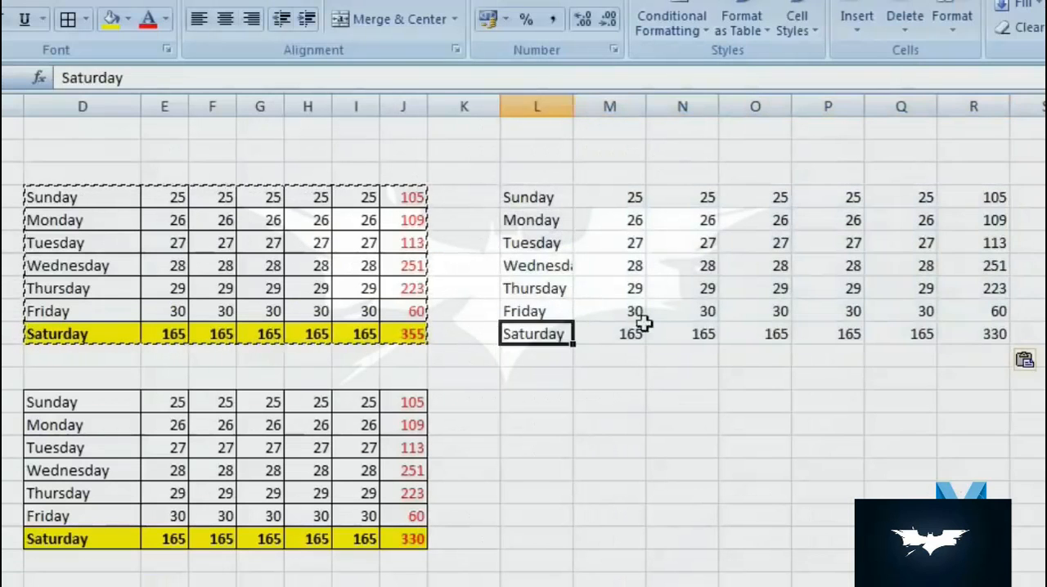
- Examine the contents and formulas of the cells pasted in L4:R10, including the last column and the Saturday row
click(673, 327)
click(779, 243)
click(926, 224)
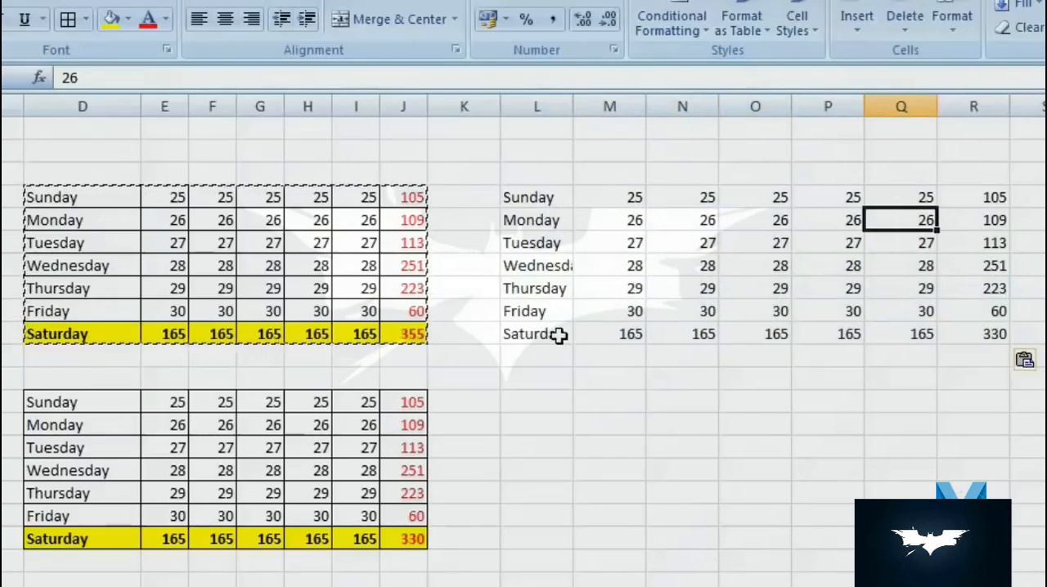
click(1002, 334)
click(999, 286)
click(985, 243)
click(976, 204)
click(958, 310)
click(860, 332)
click(746, 332)
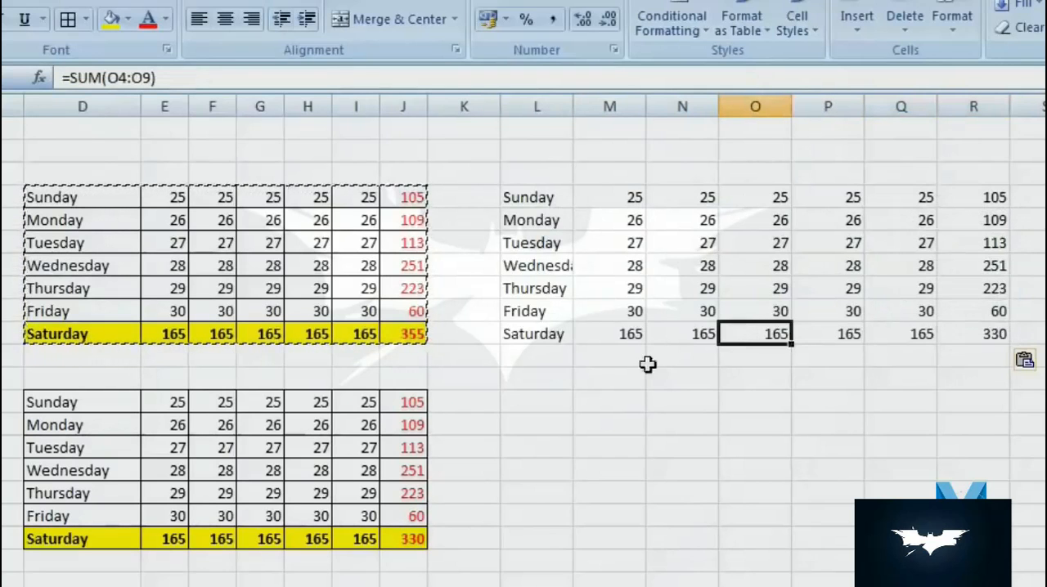
right_click(546, 404)
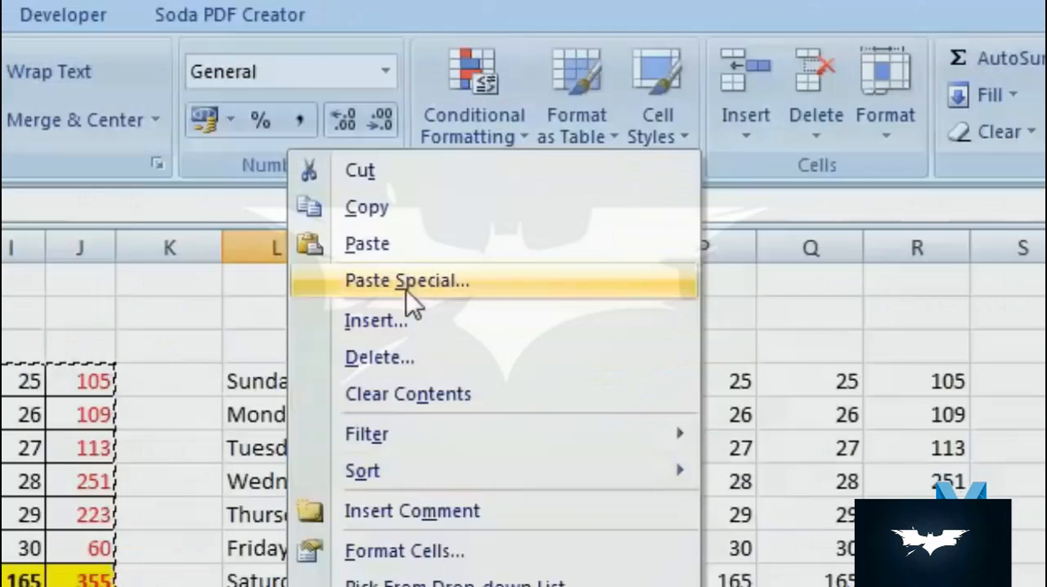
click(626, 129)
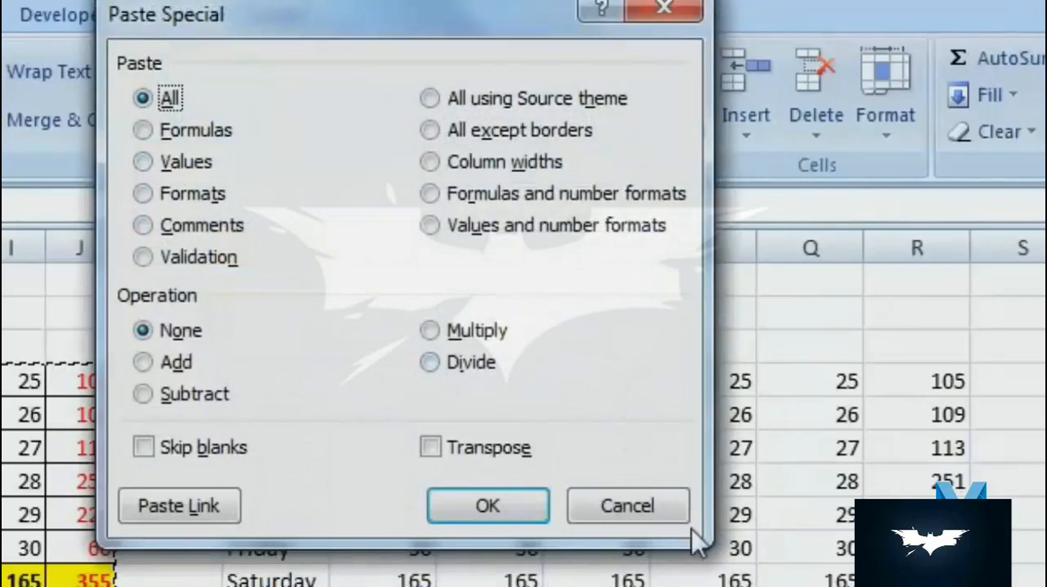
click(628, 506)
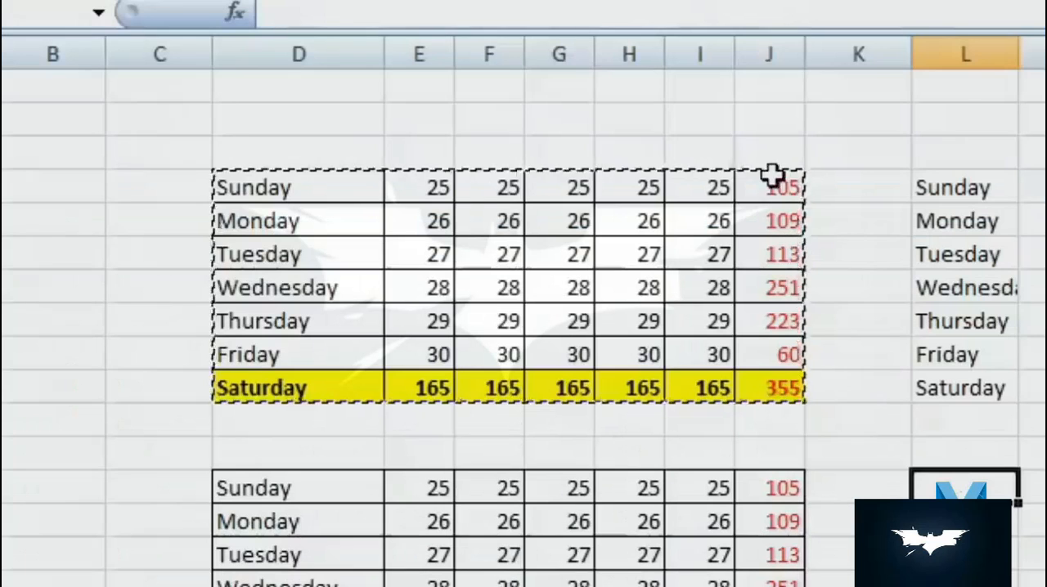
- Examine the formula in cell J4 and the cells it references
drag(83, 369, 65, 582)
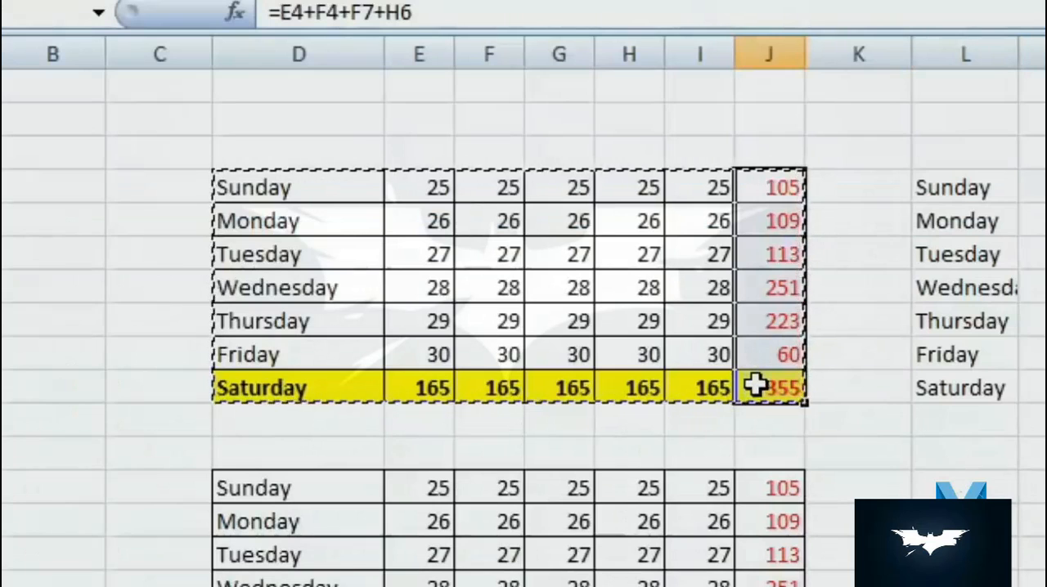
click(754, 196)
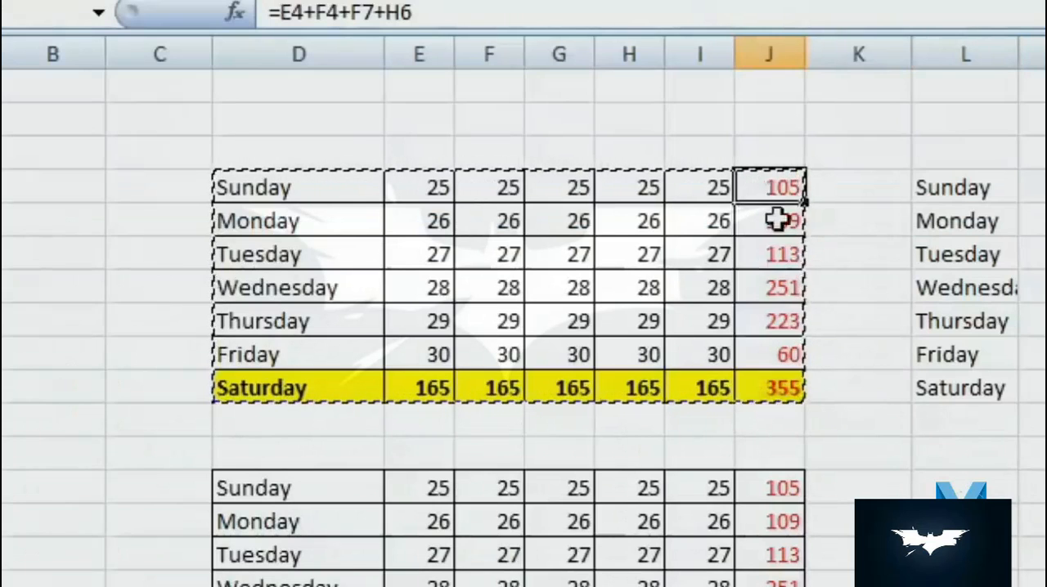
key(F2)
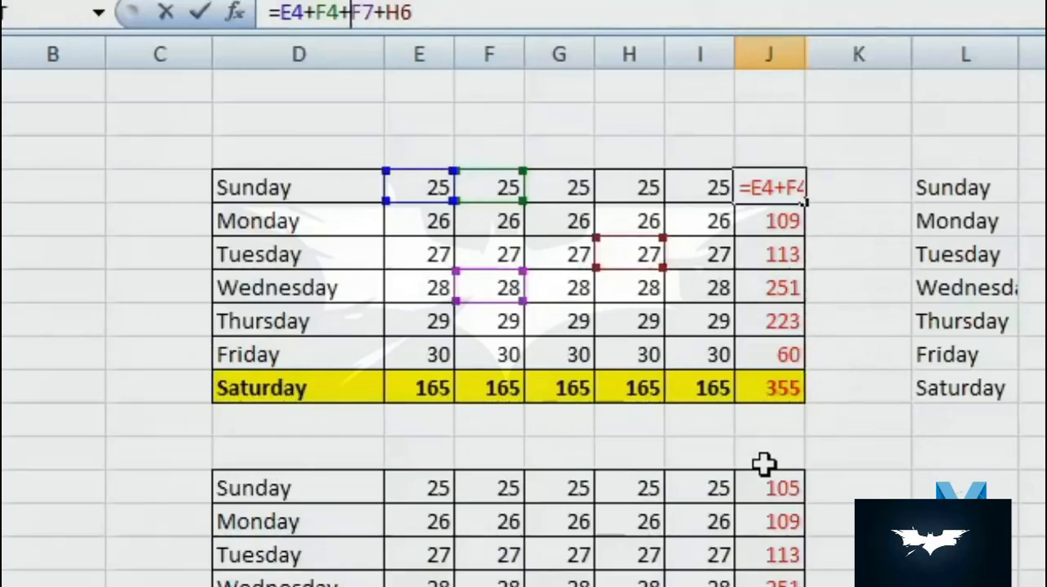
key(Escape)
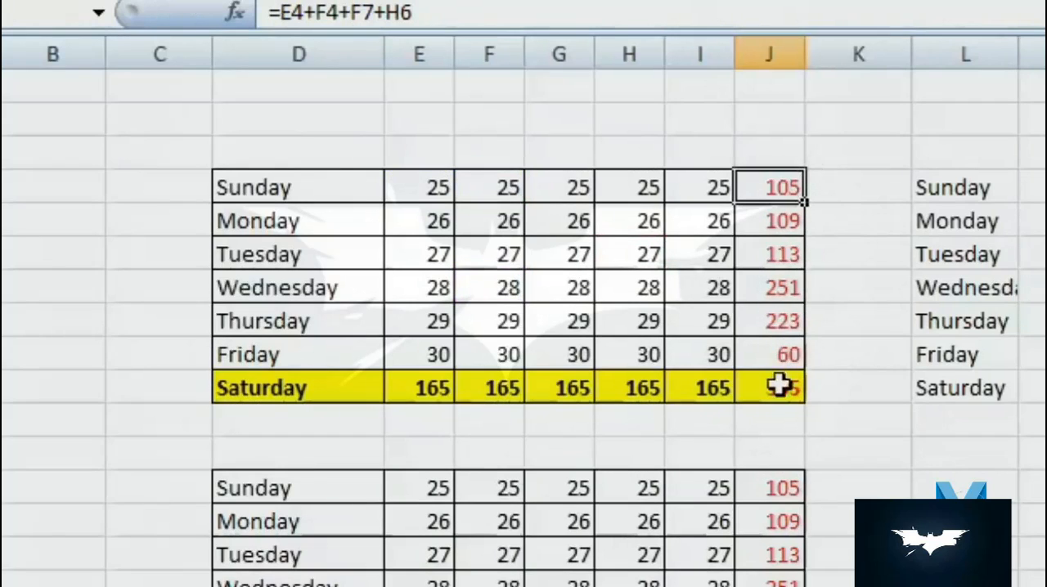
- Try to copy J4:J10 to Q14 with a regular paste and inspect the formula in the first pasted cell
drag(778, 200, 769, 389)
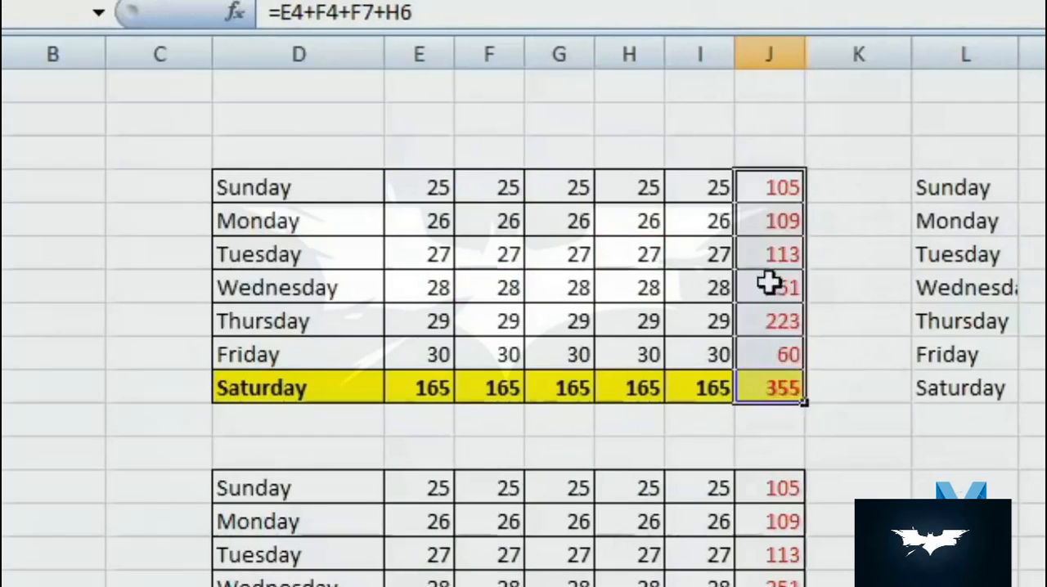
right_click(769, 283)
click(818, 339)
click(865, 374)
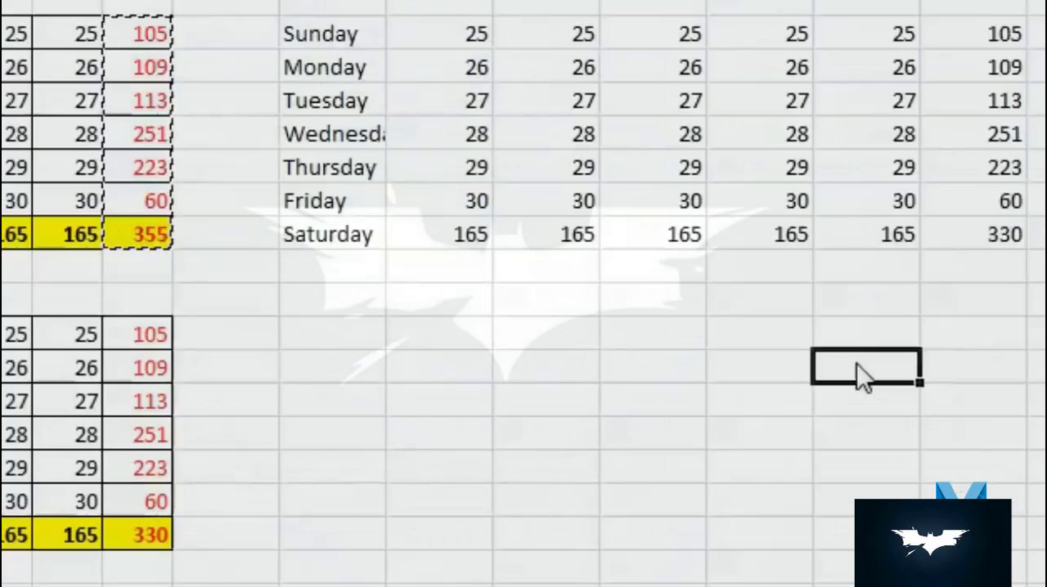
right_click(864, 374)
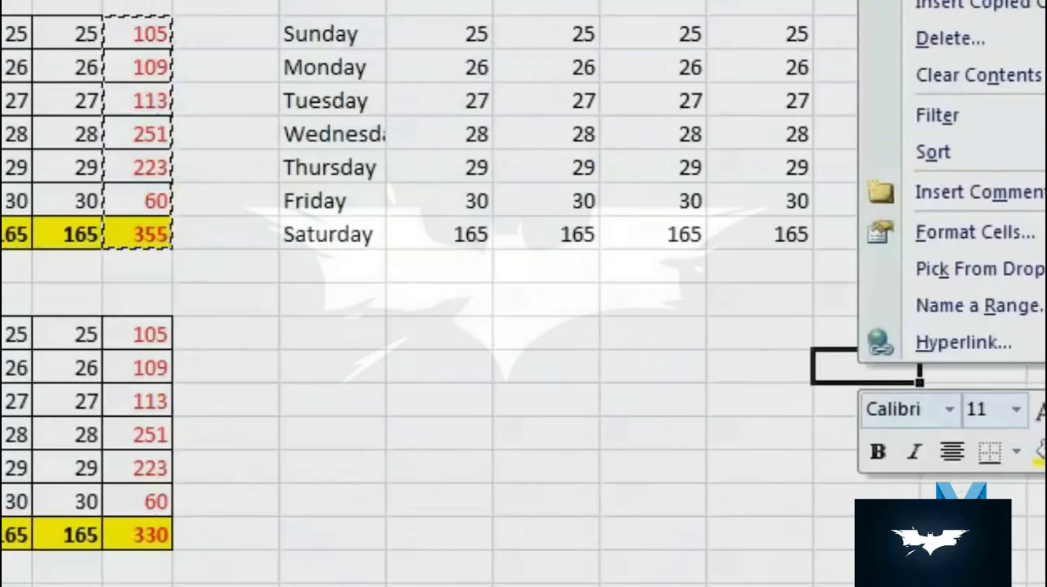
click(936, 1)
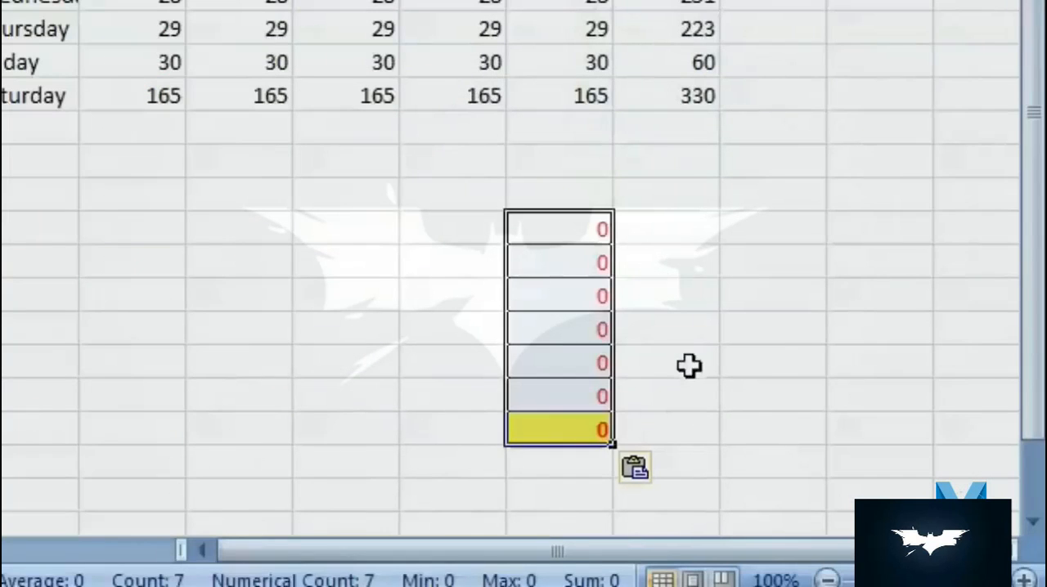
click(879, 366)
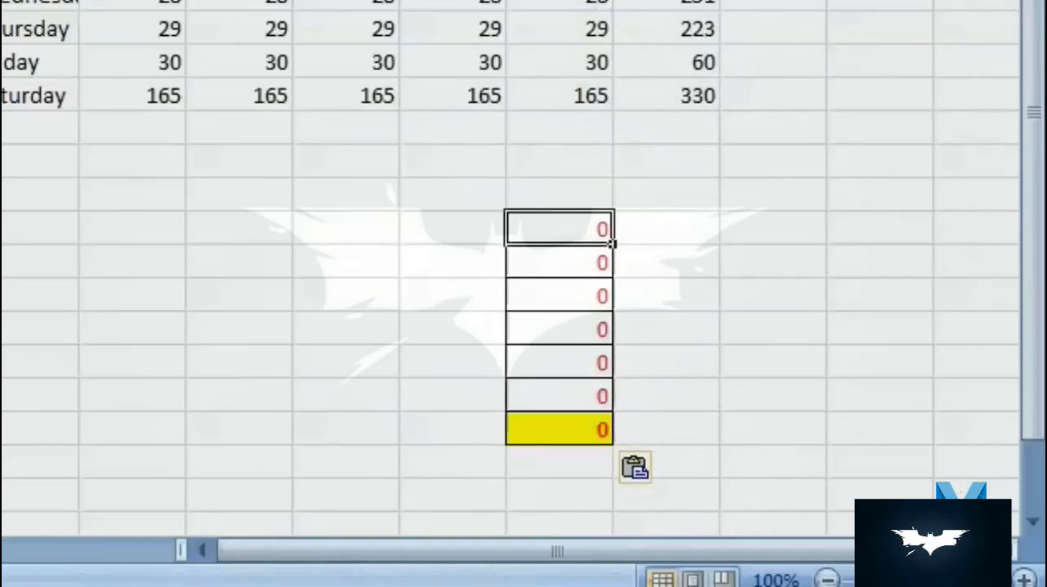
key(F2)
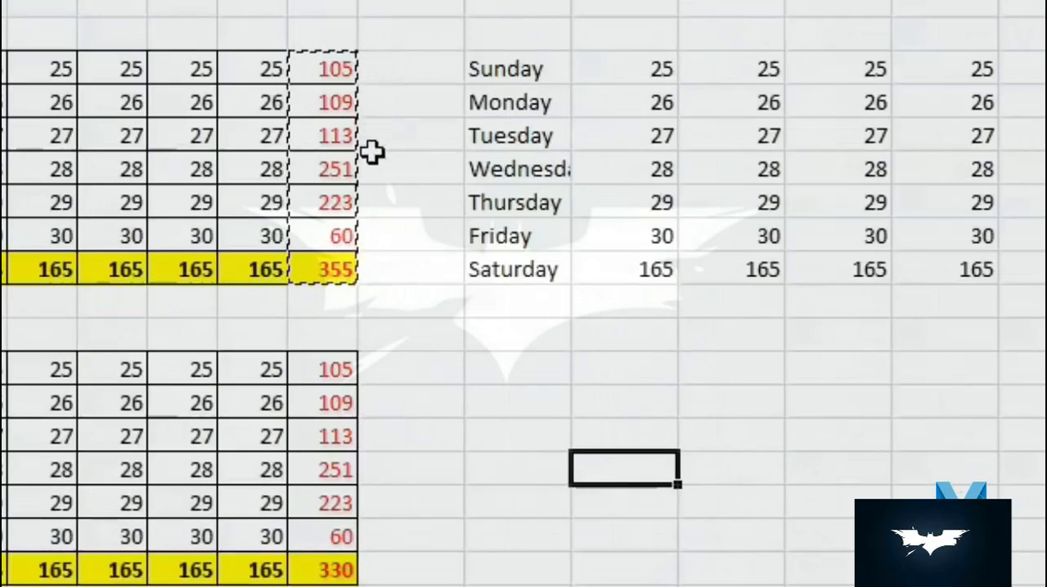
- Copy J4:J10 and paste only its values at R14 using Paste Special
click(338, 66)
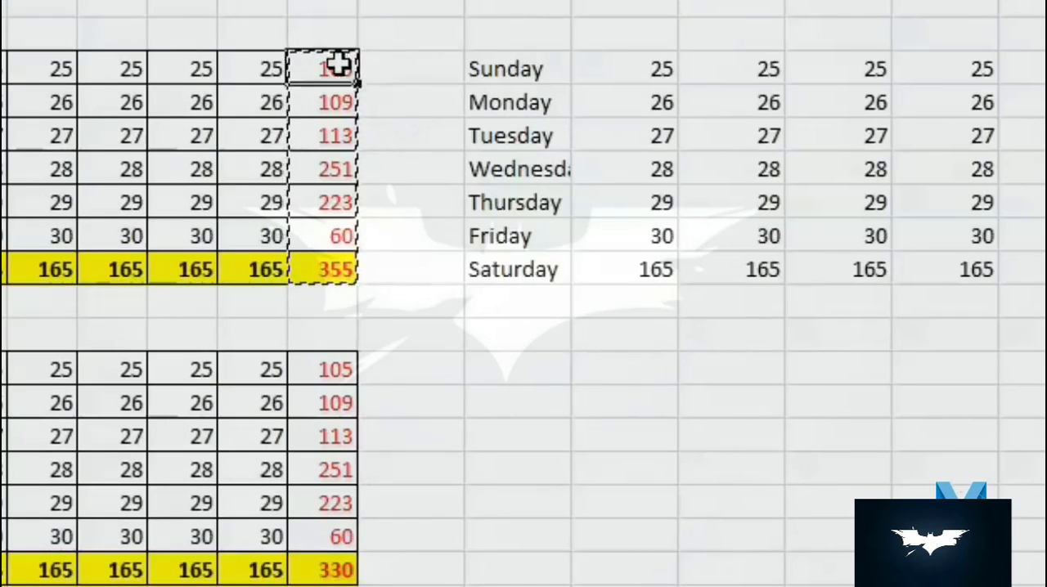
right_click(316, 119)
click(418, 174)
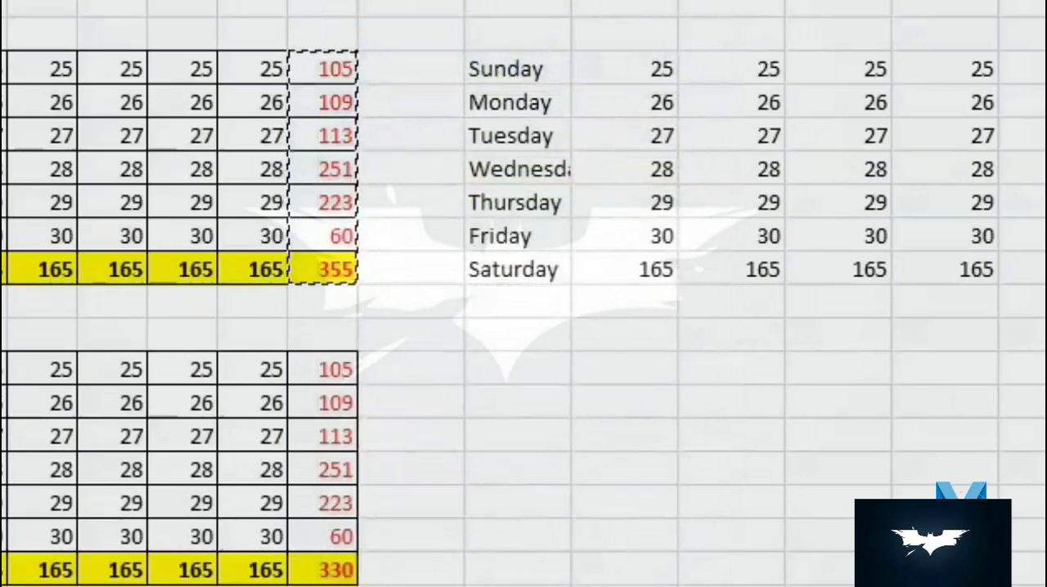
right_click(852, 407)
click(874, 172)
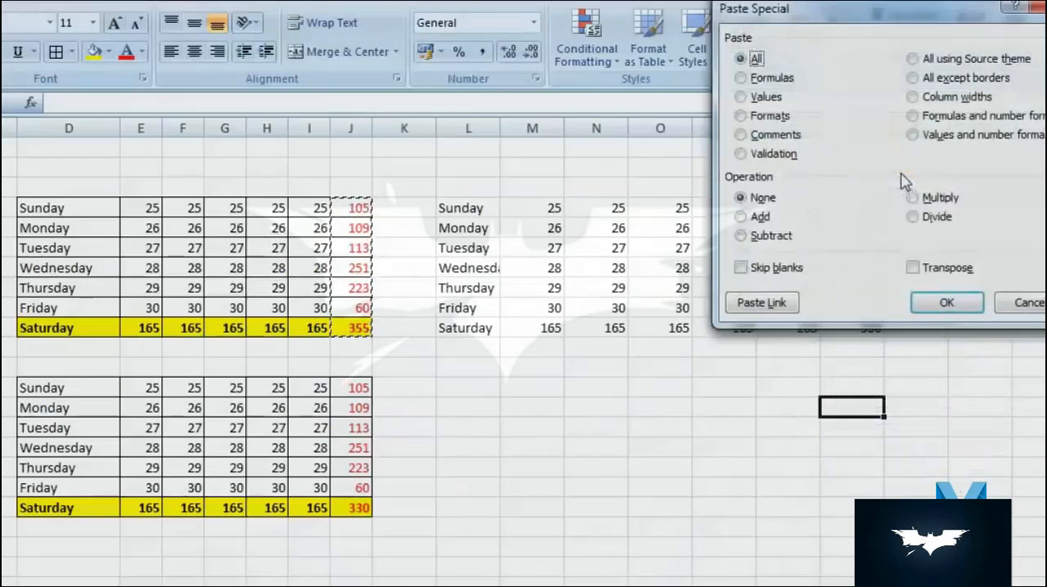
click(761, 98)
click(947, 302)
click(813, 430)
click(843, 413)
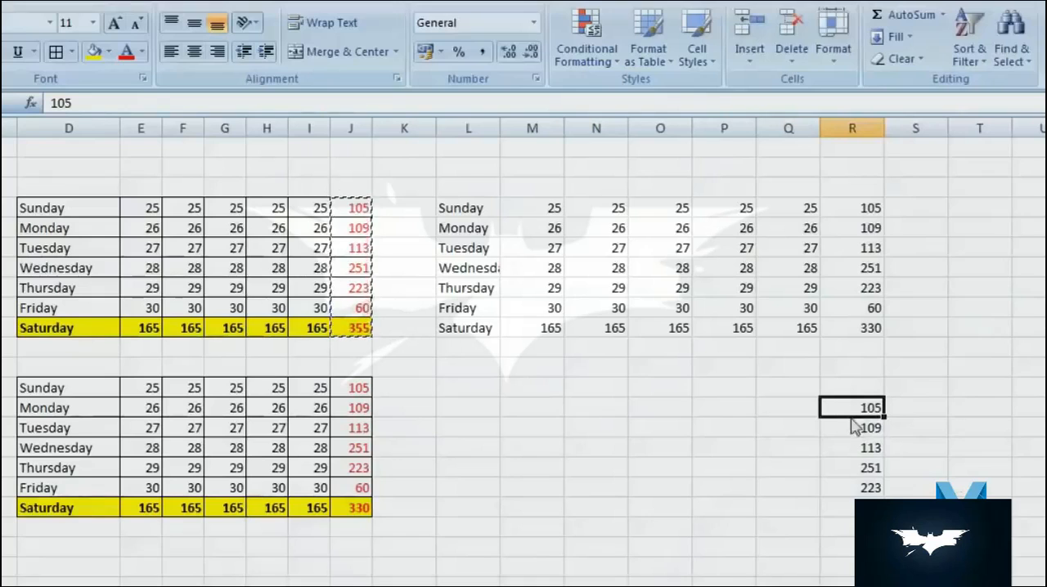
- Clear the pasted values from R14:R21
click(861, 483)
drag(862, 476, 861, 470)
click(482, 350)
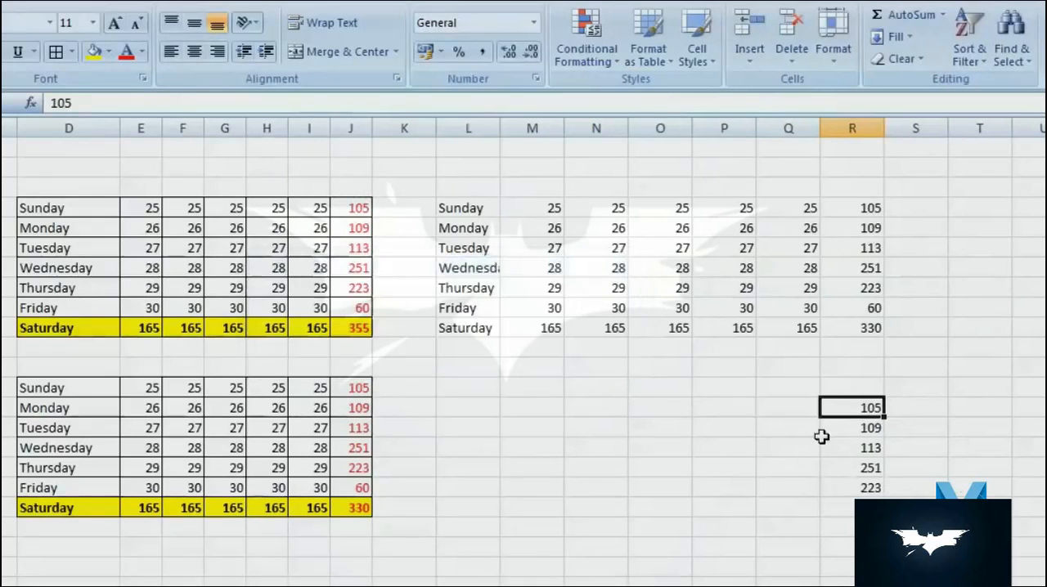
drag(845, 406, 867, 548)
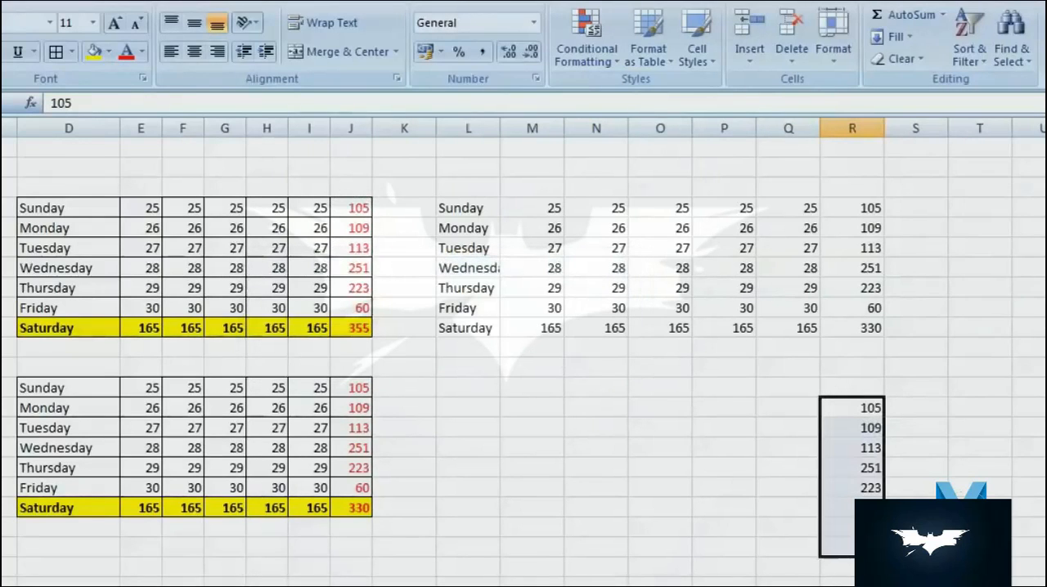
- Copy the table D4:J10 and paste only its values at L13 using Paste Special
drag(67, 207, 349, 327)
right_click(350, 329)
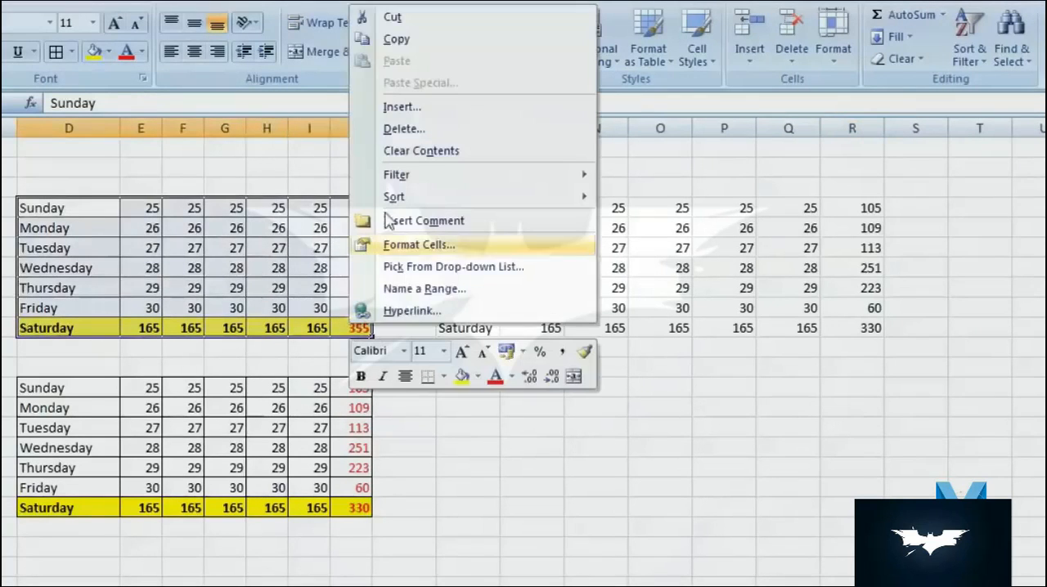
click(396, 39)
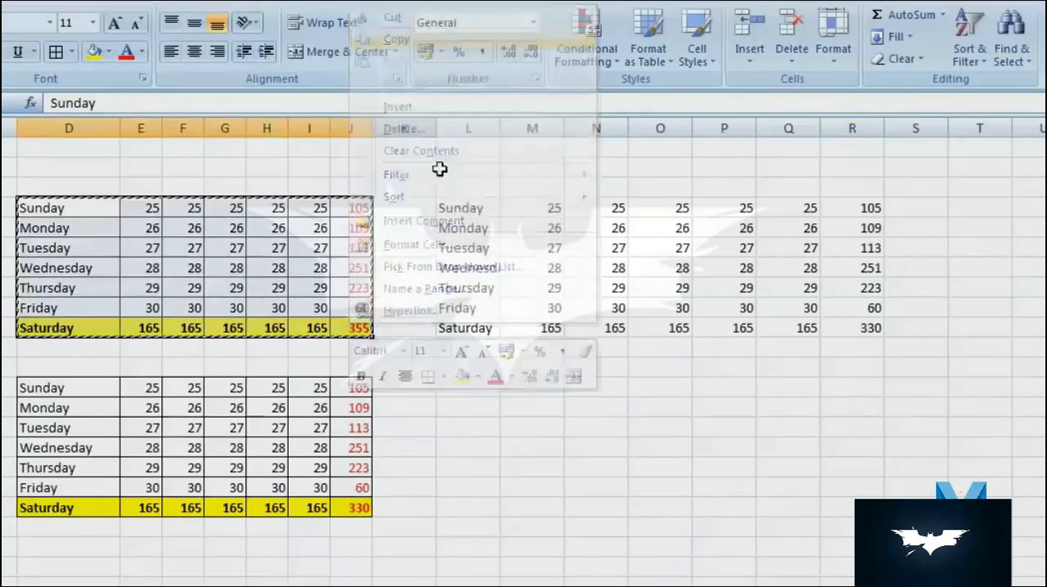
click(492, 392)
right_click(492, 393)
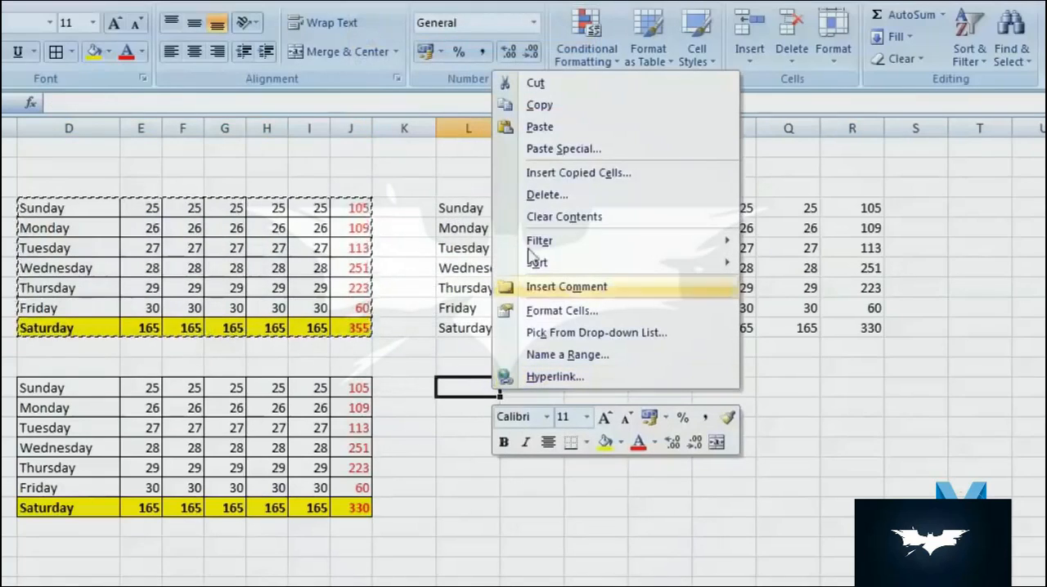
click(614, 150)
click(482, 75)
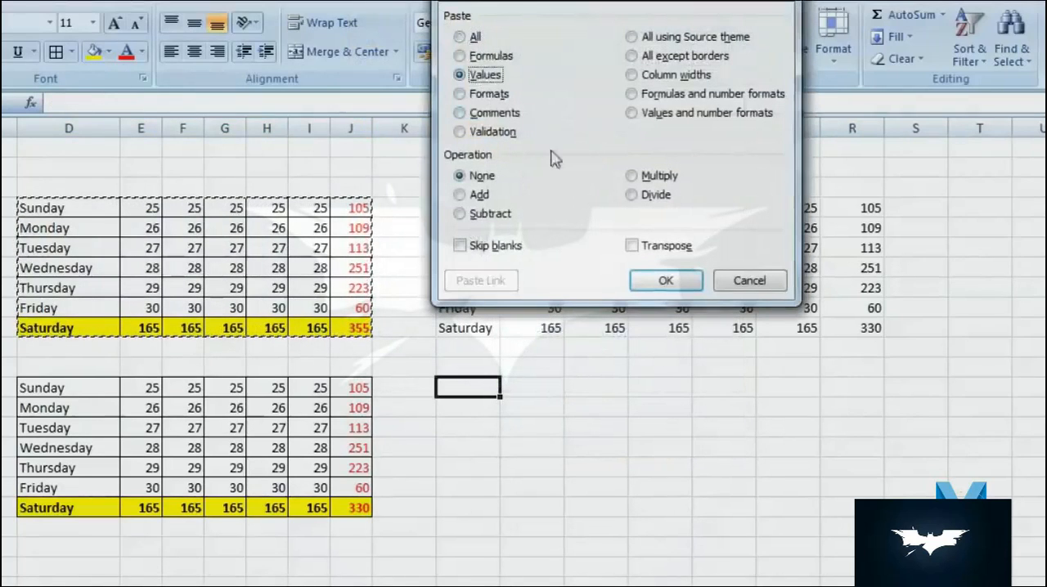
click(665, 280)
- Inspect the contents of the pasted cells in L13:R19 and clear that range
click(872, 405)
key(Down)
key(Down)
key(Down)
key(Down)
click(661, 507)
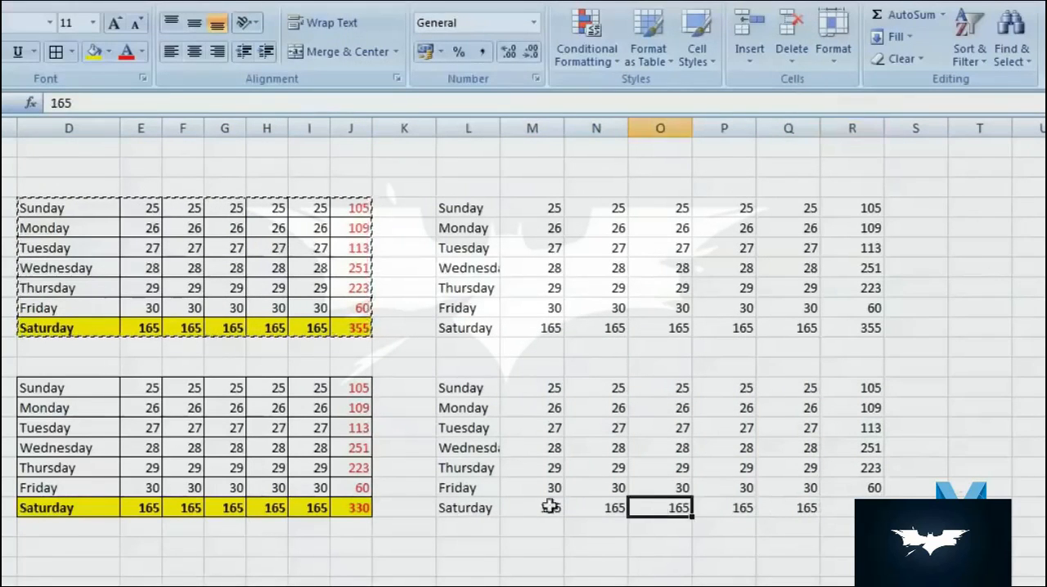
click(516, 507)
drag(454, 384, 867, 507)
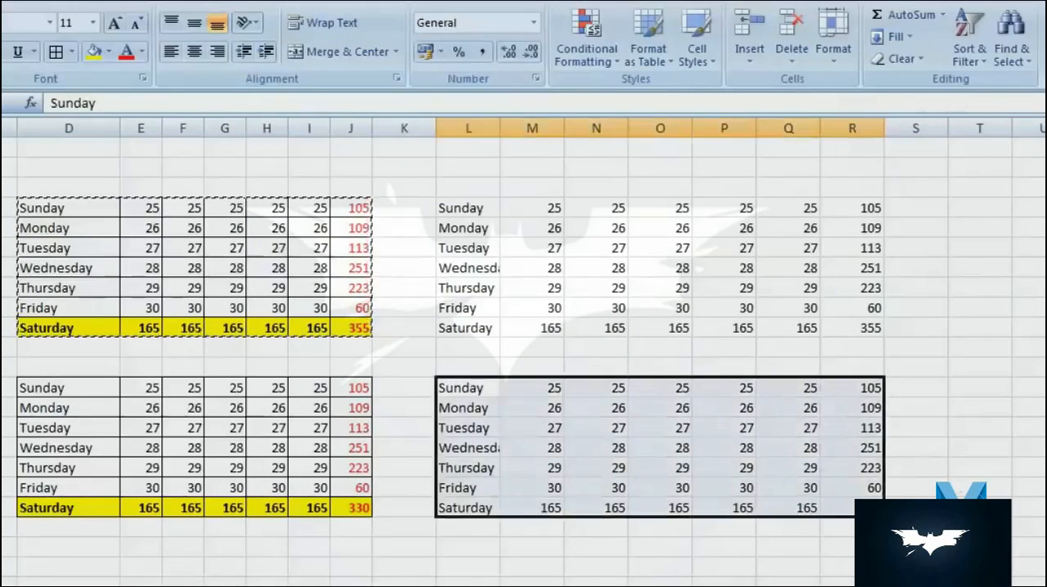
key(Delete)
- Copy the table D4:J10 and open the Paste Special options at L13 for review
drag(107, 208, 346, 328)
right_click(347, 330)
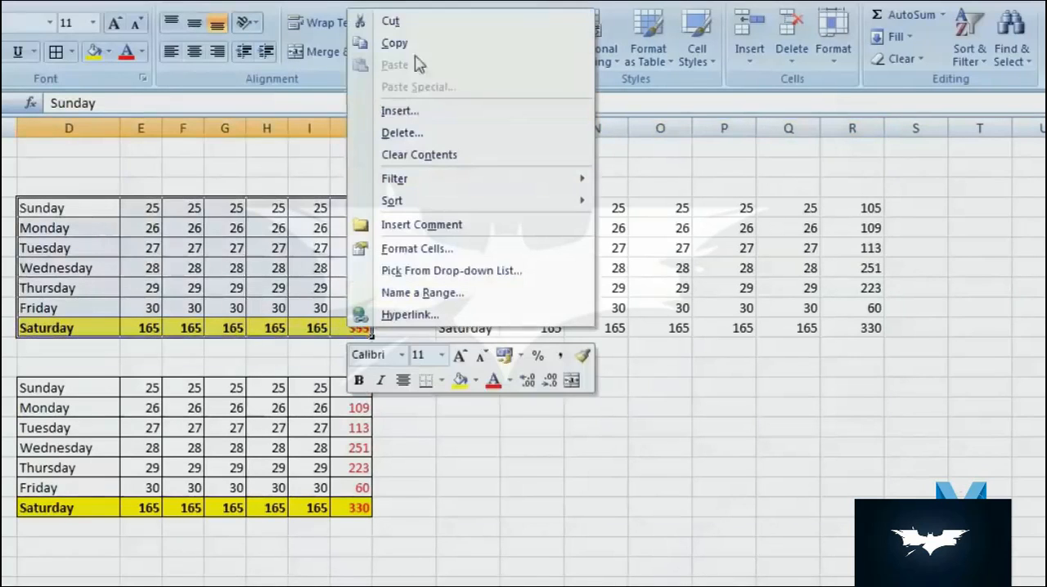
click(394, 43)
right_click(479, 384)
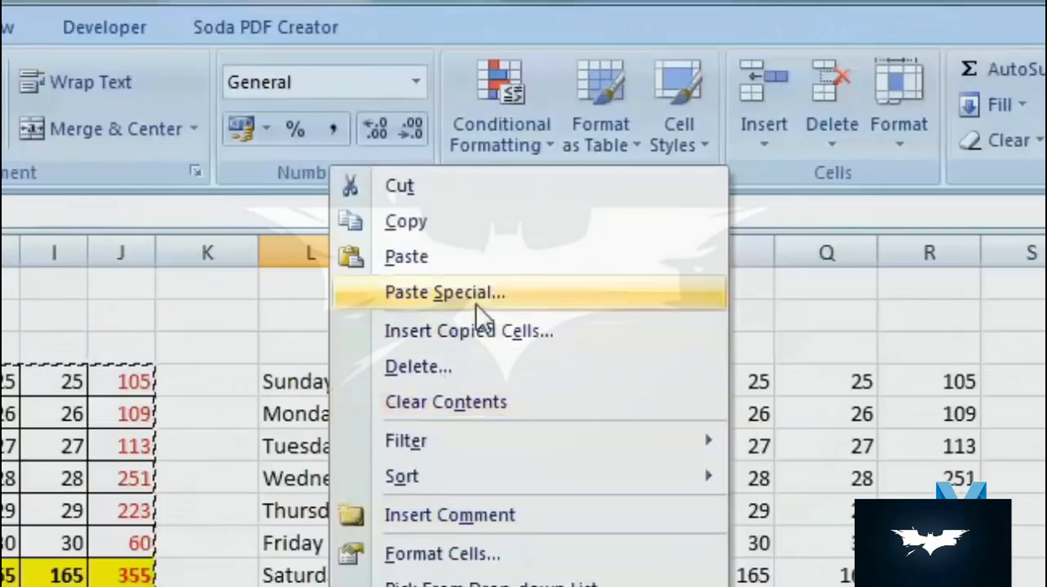
click(476, 301)
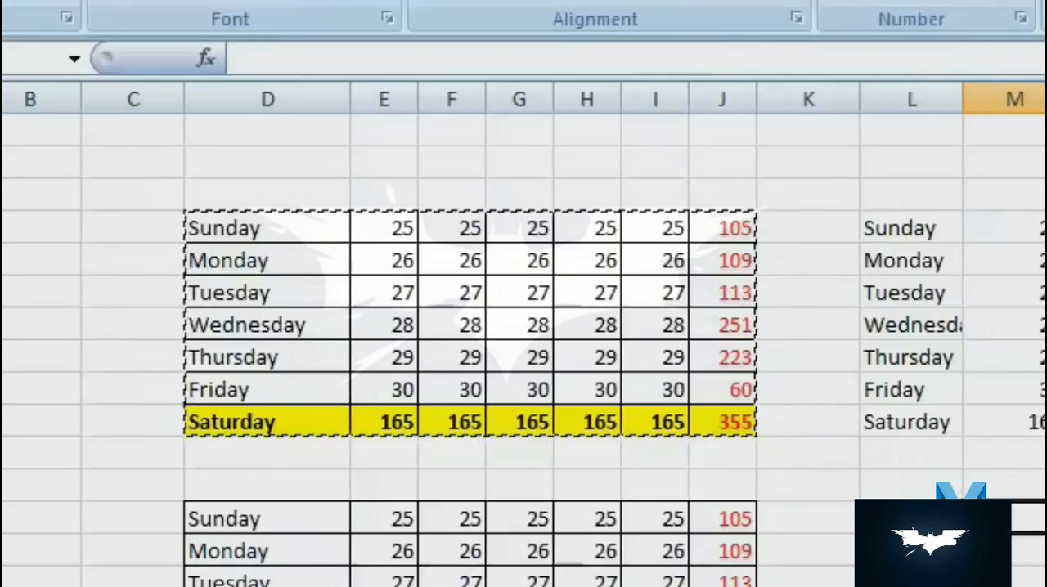
- Try a regular paste of the copied Saturday row D10:J10 over the Tuesday row L6:R6 and undo it
drag(729, 416, 337, 420)
right_click(338, 421)
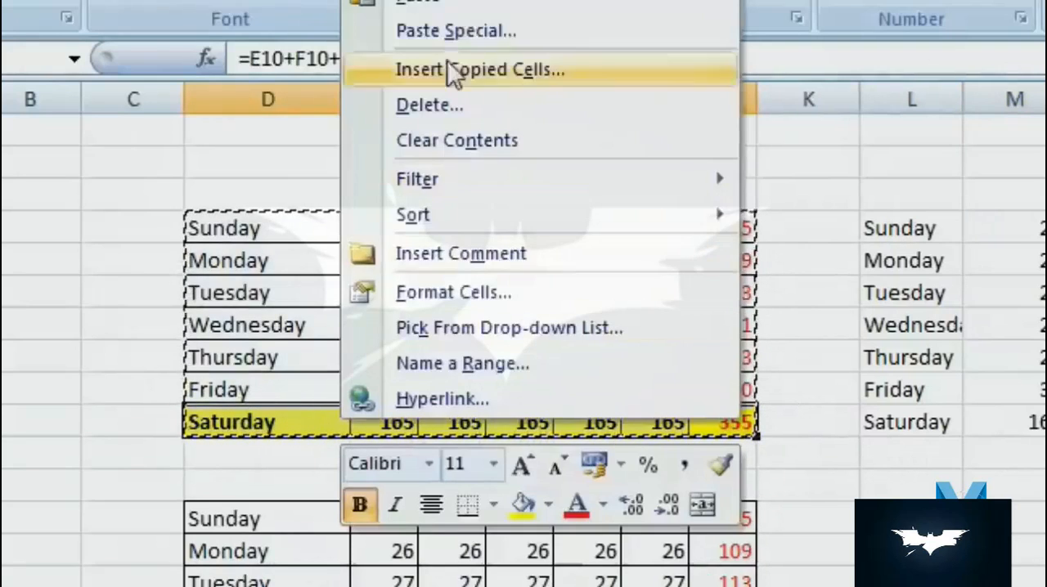
click(515, 5)
drag(887, 417, 1046, 418)
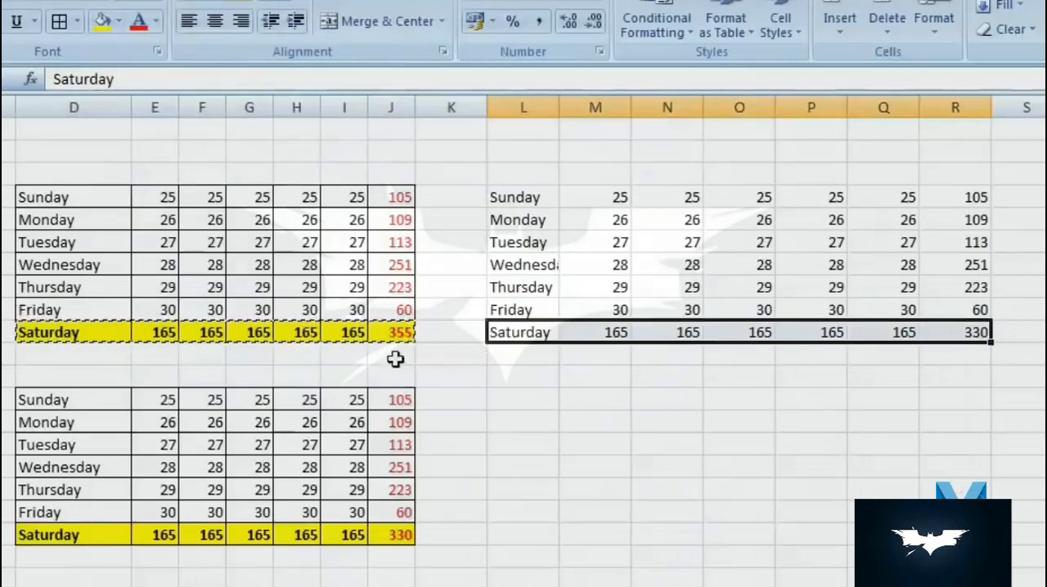
drag(498, 246, 958, 243)
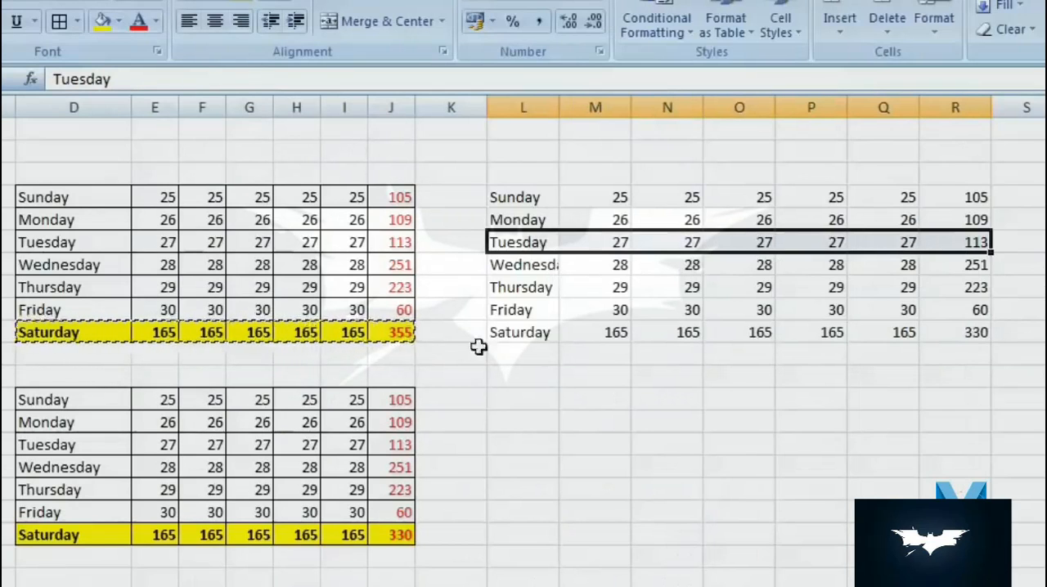
right_click(586, 244)
click(677, 308)
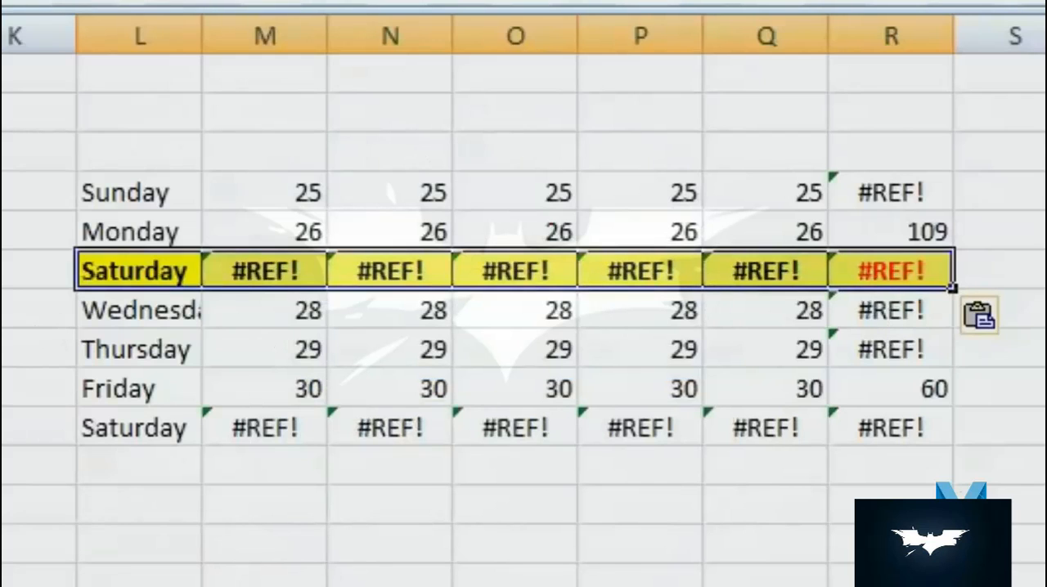
key(ctrl+z)
- Copy cell I10 and paste only its formats onto the Tuesday row L6:R6 using Paste Special
right_click(400, 399)
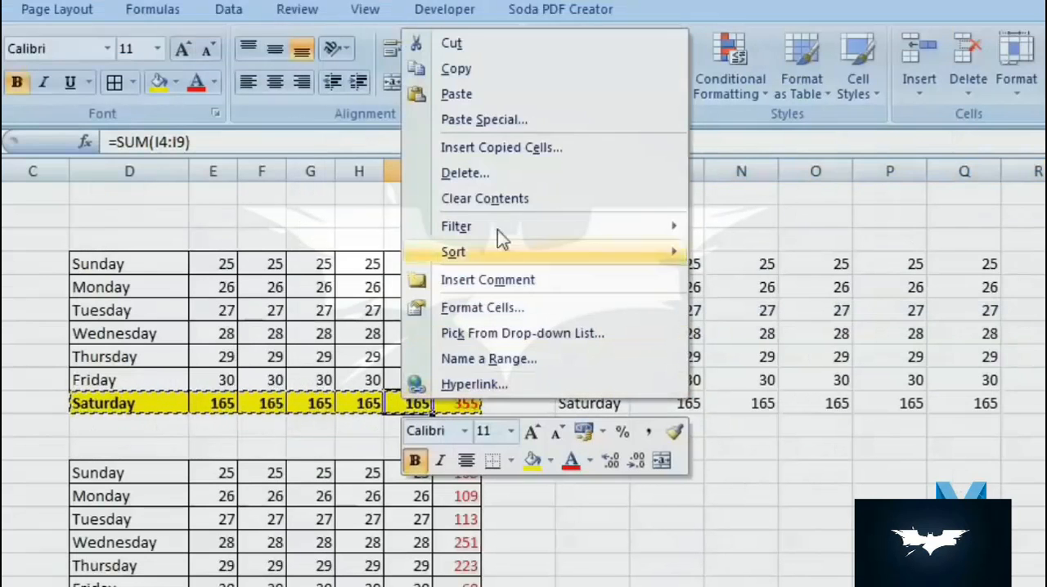
click(537, 71)
drag(581, 315, 1036, 307)
right_click(862, 315)
click(990, 411)
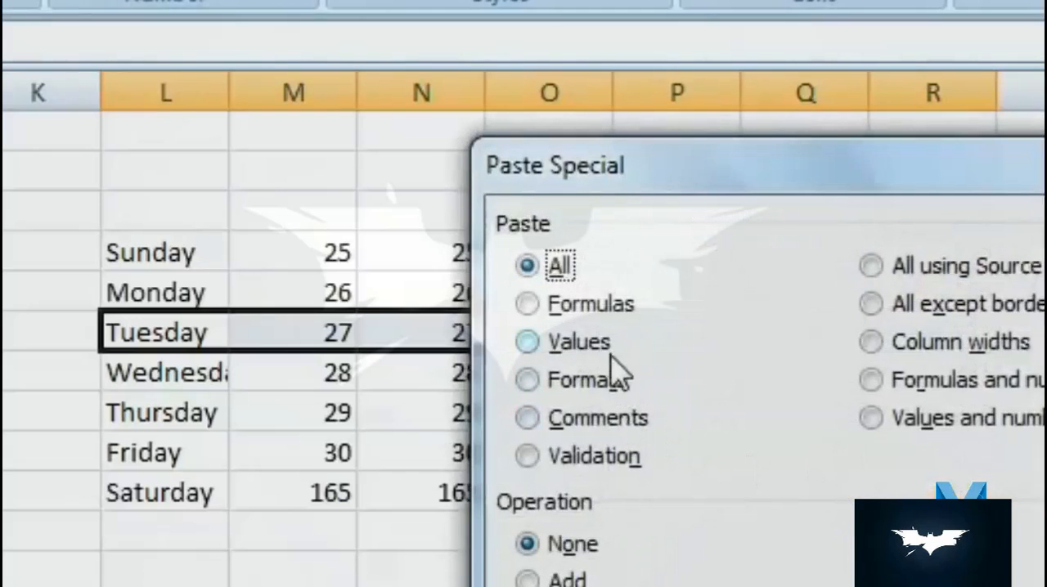
click(615, 383)
drag(694, 171, 323, 444)
key(Return)
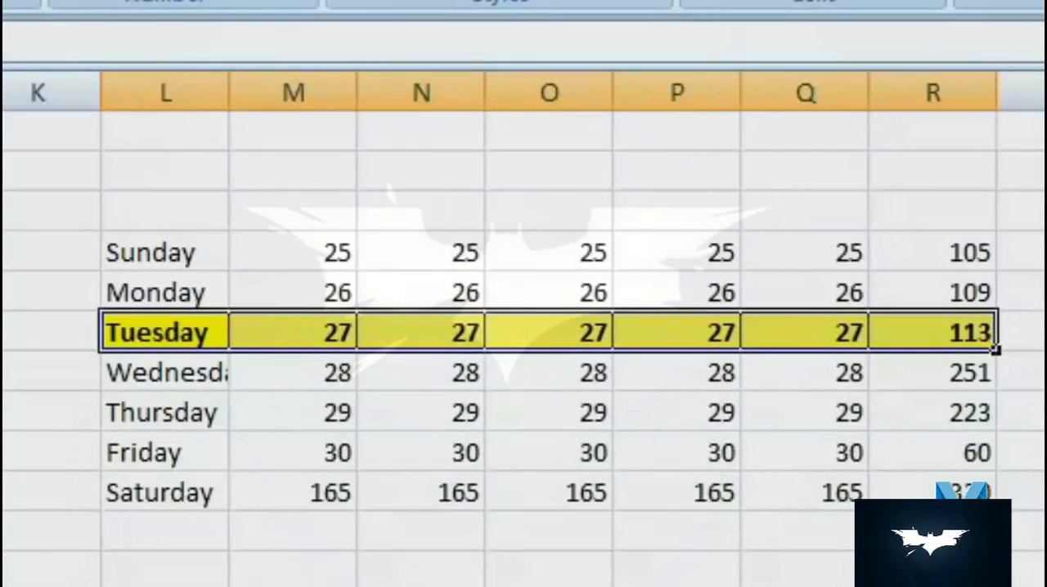
- Copy the Saturday row D10:J10 and paste only its formats onto the Sunday row starting at L4
click(428, 562)
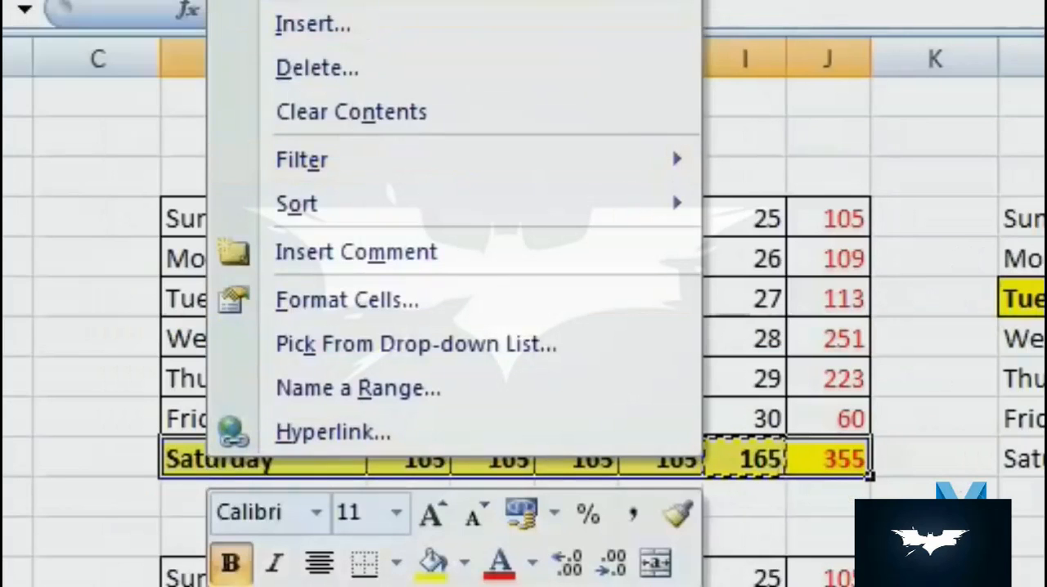
key(Escape)
right_click(1026, 218)
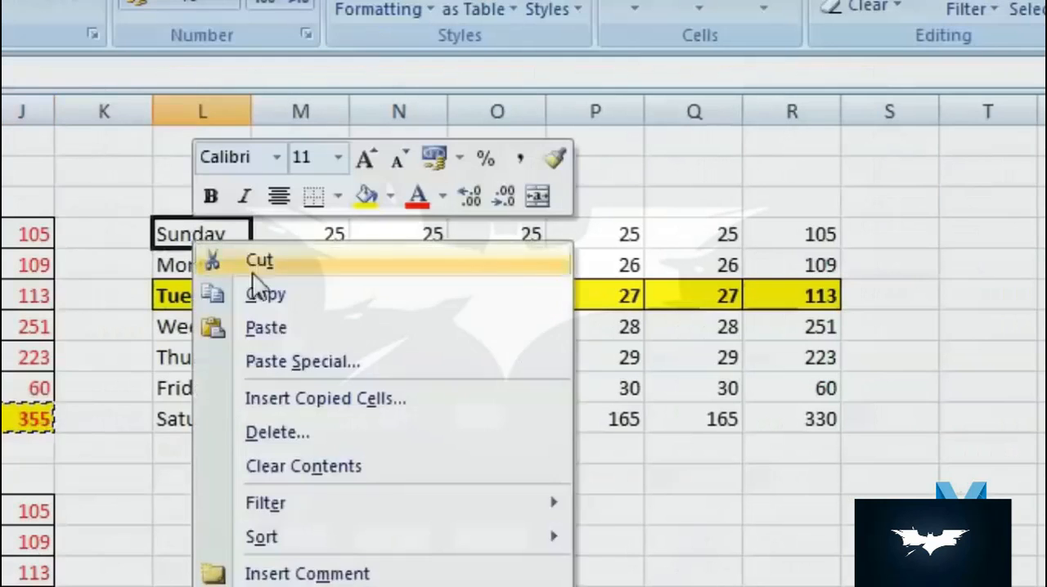
click(351, 368)
click(143, 269)
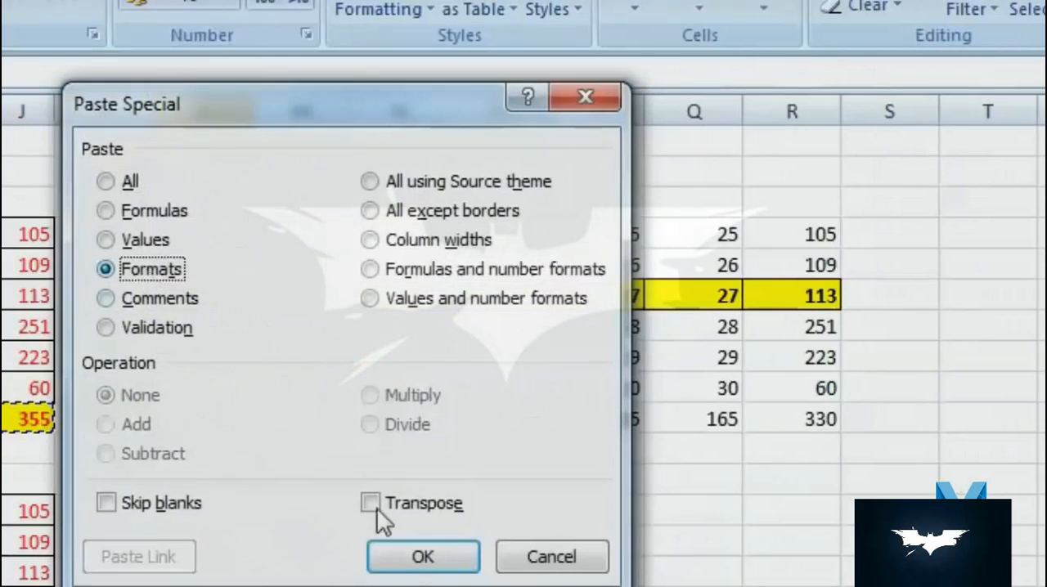
click(422, 556)
click(511, 577)
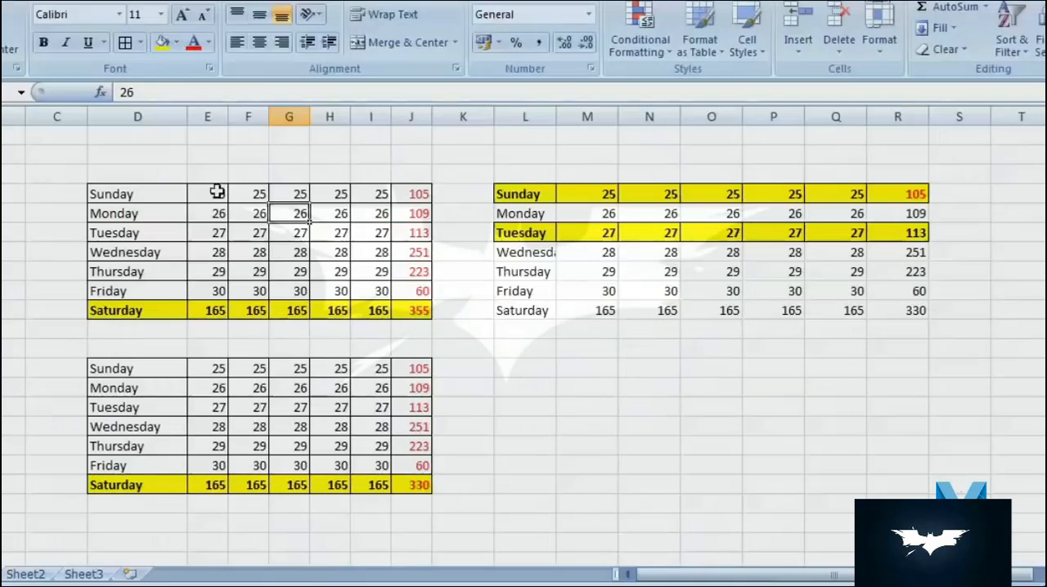
- Apply a Duplicate Values conditional format to E4:E9 using Light Red Fill with Dark Red Text
drag(212, 191, 209, 285)
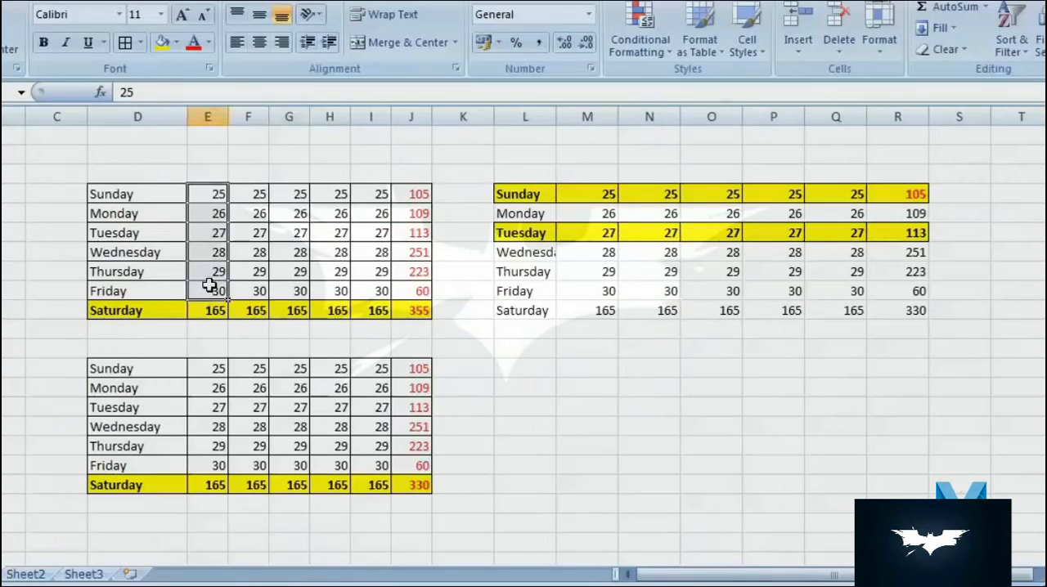
click(655, 49)
mouse_move(727, 96)
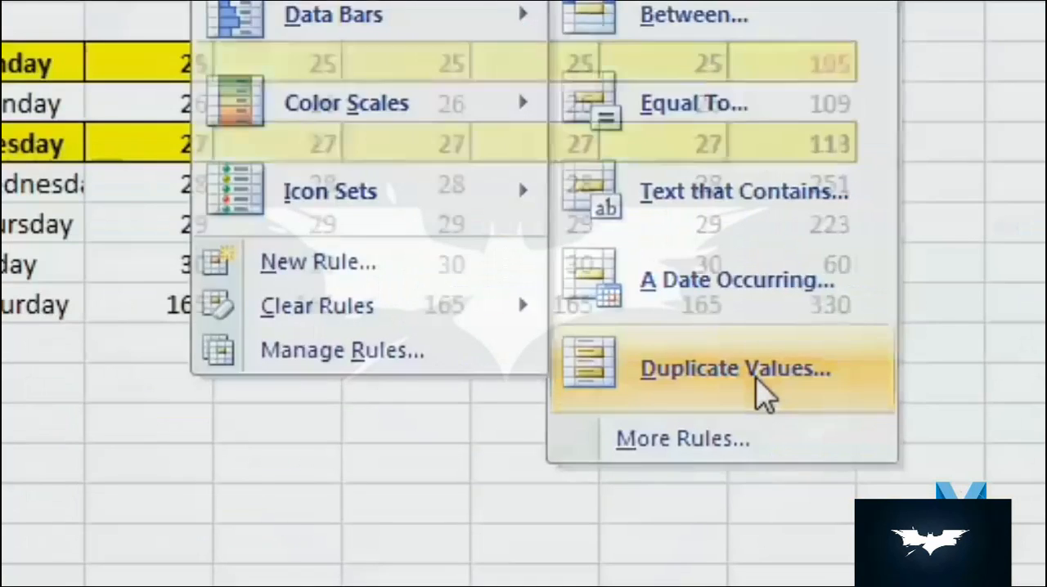
click(874, 586)
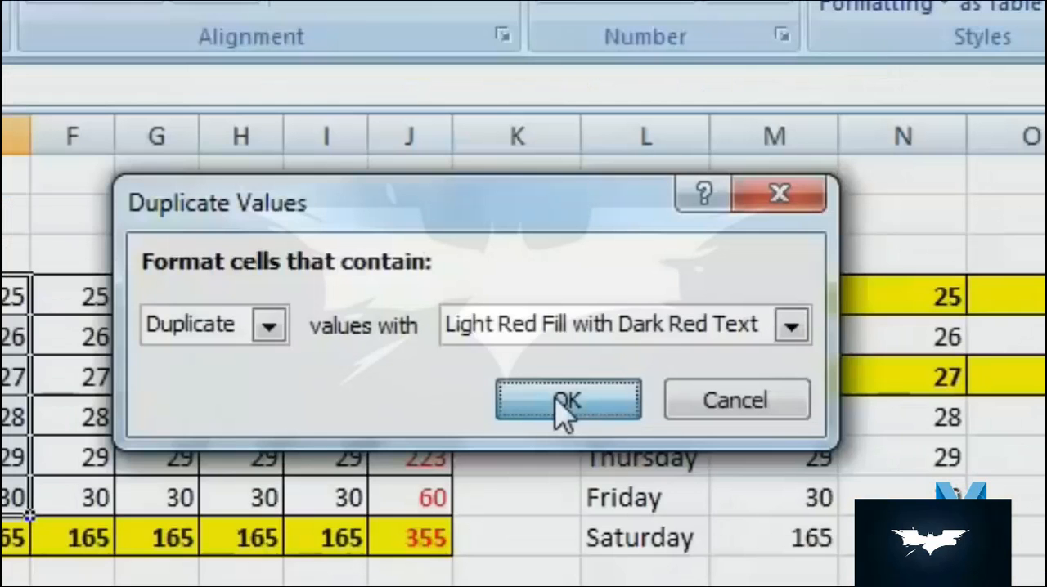
click(564, 401)
- Test the duplicate rule by entering 24 and then 27 as Monday's value in E5
click(14, 335)
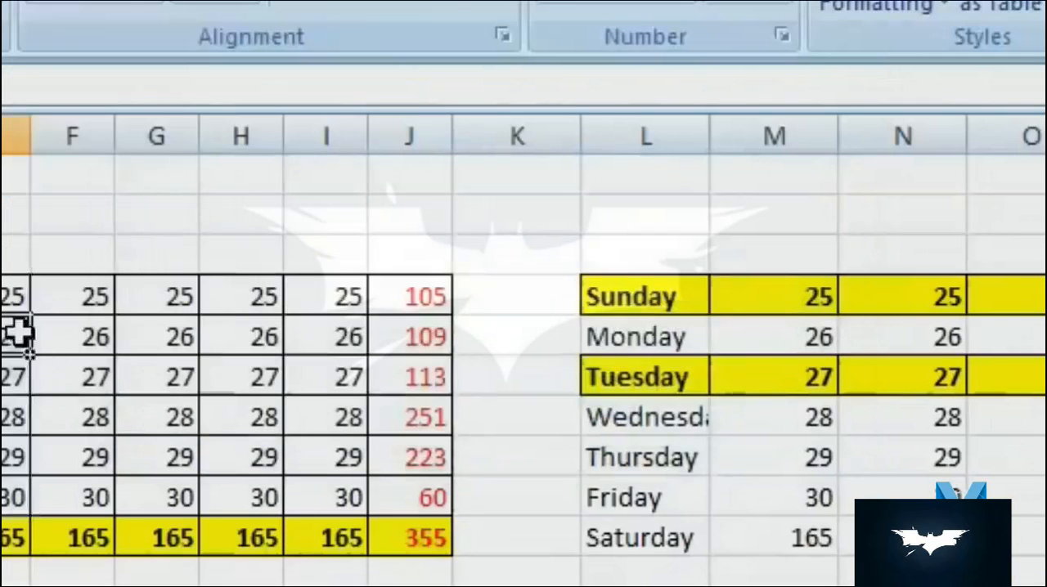
text(24)
key(Return)
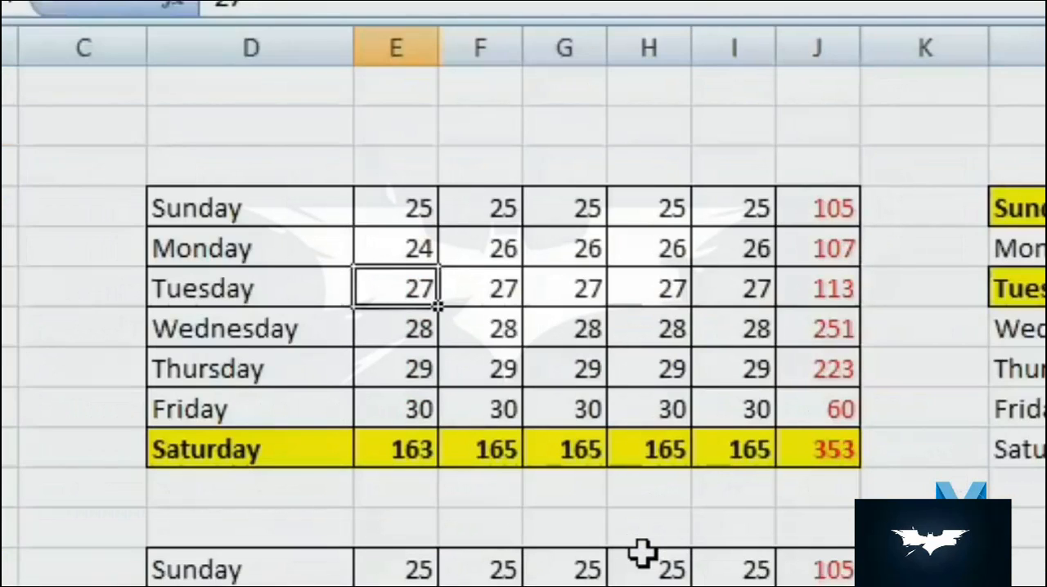
key(Up)
text(27)
key(Return)
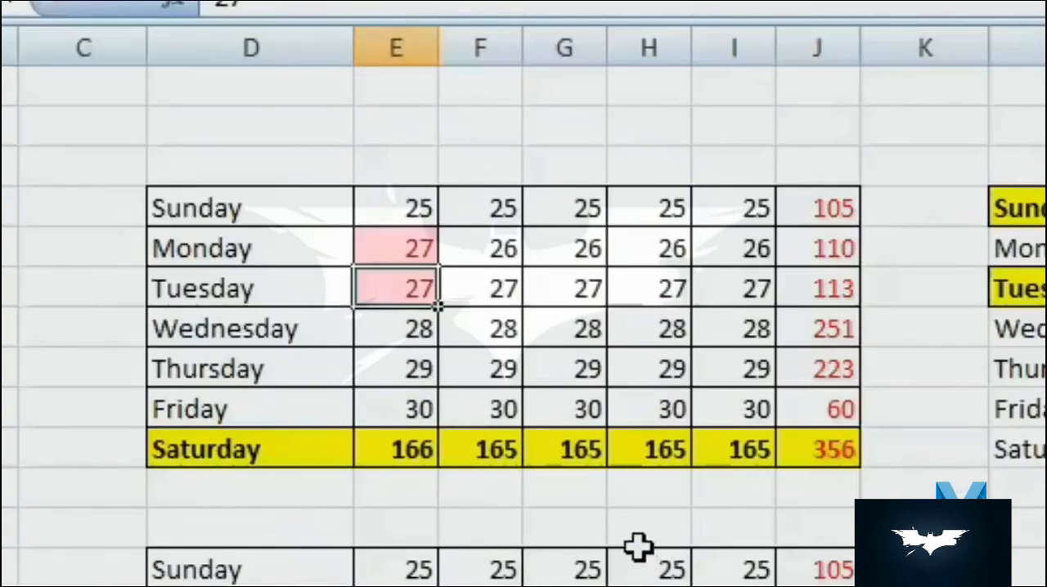
click(493, 399)
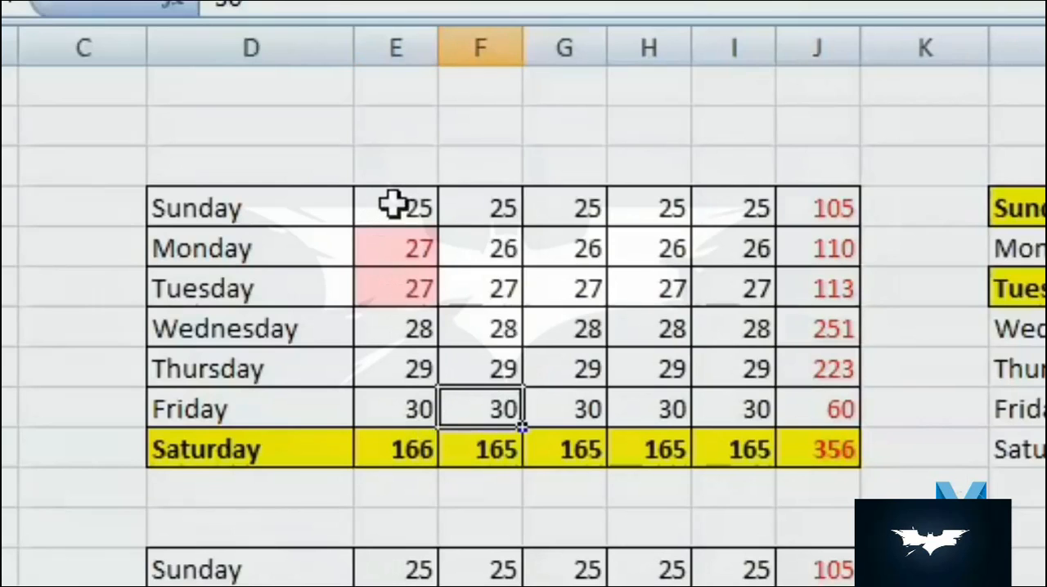
- Copy E4:E9 and paste only its formats, including the conditional formatting, onto I4:I10
drag(397, 207, 393, 420)
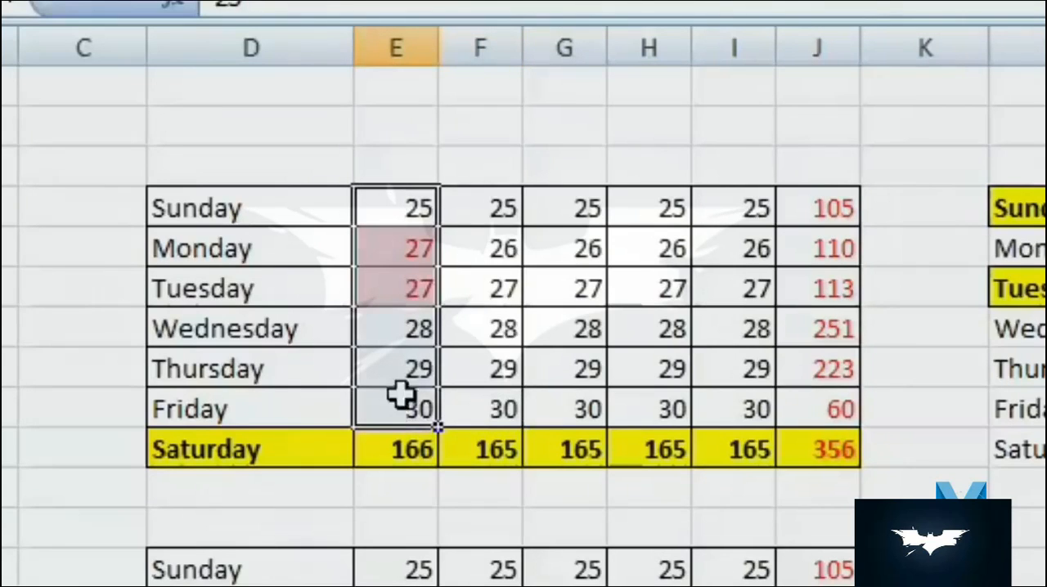
right_click(402, 398)
click(531, 467)
drag(741, 210, 739, 449)
right_click(744, 403)
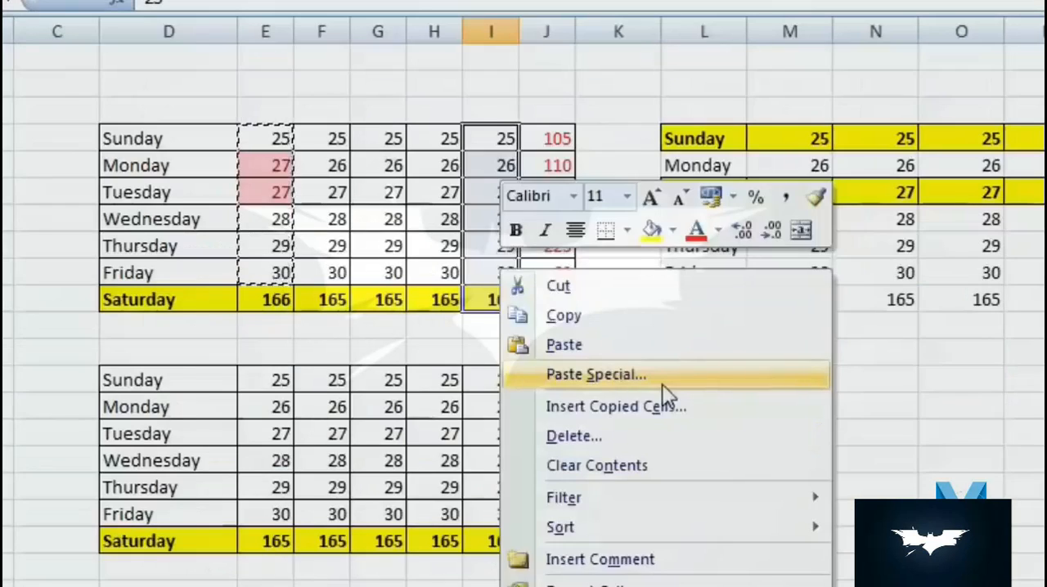
click(665, 397)
click(469, 309)
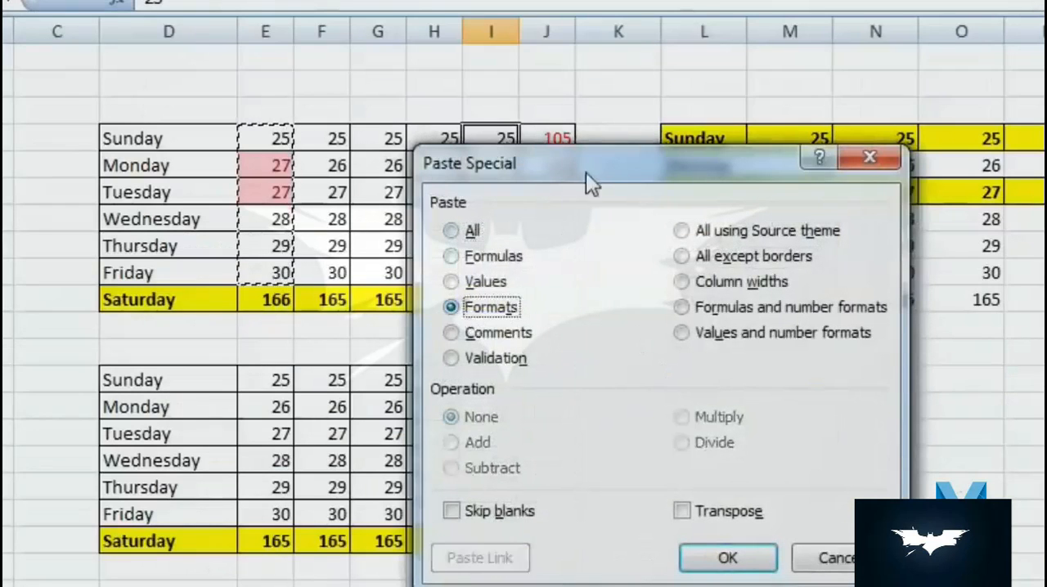
drag(586, 172, 950, 22)
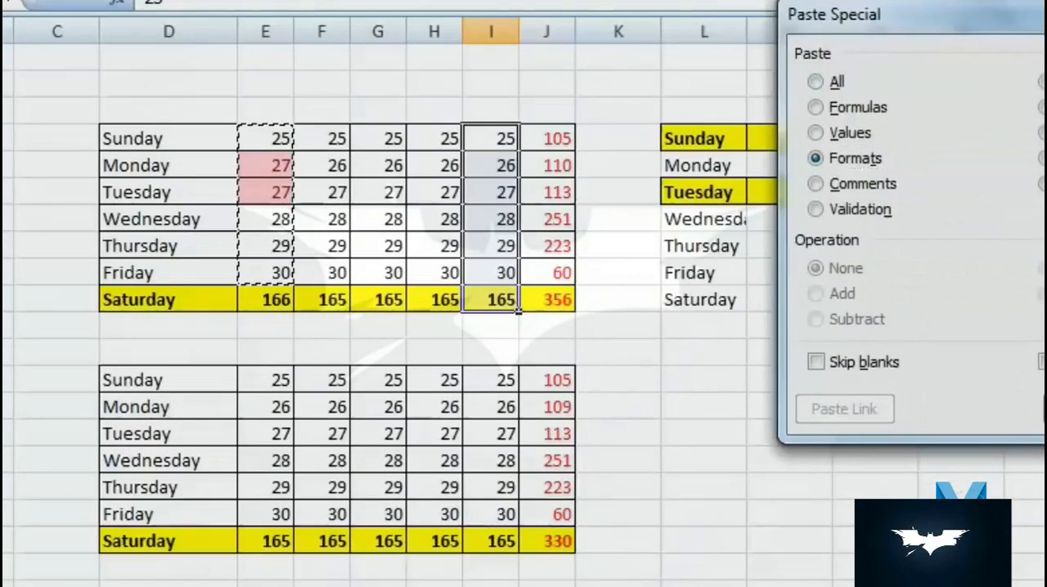
click(1044, 409)
- Set Thursday's value in I8 to 27 to test the pasted duplicate rule
click(497, 229)
click(506, 244)
key(Escape)
text(27)
key(Return)
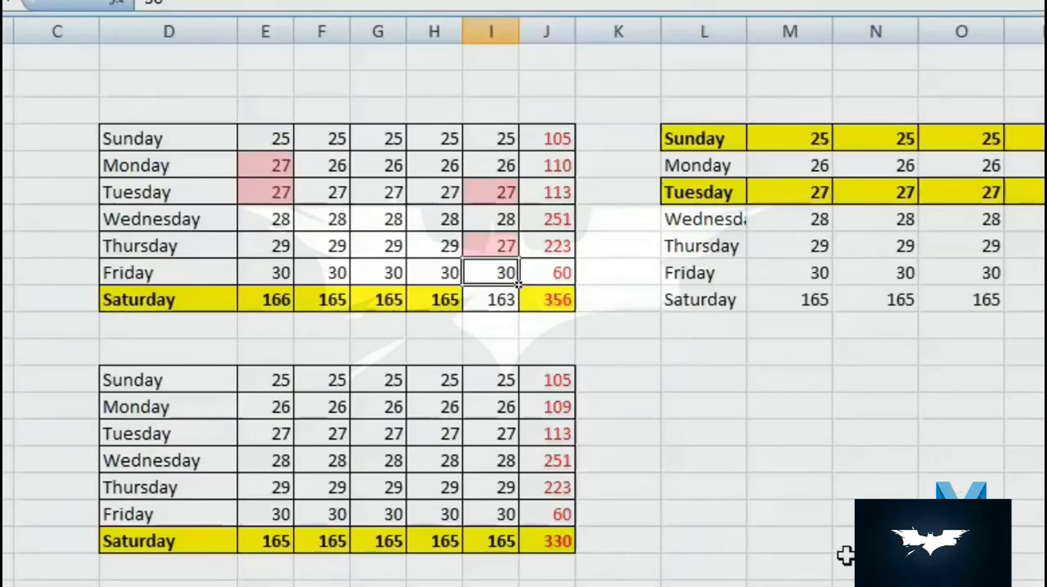
- Insert a comment on Monday's cell E5 with the text "klkjlkjlkjl lkjlk"
right_click(680, 373)
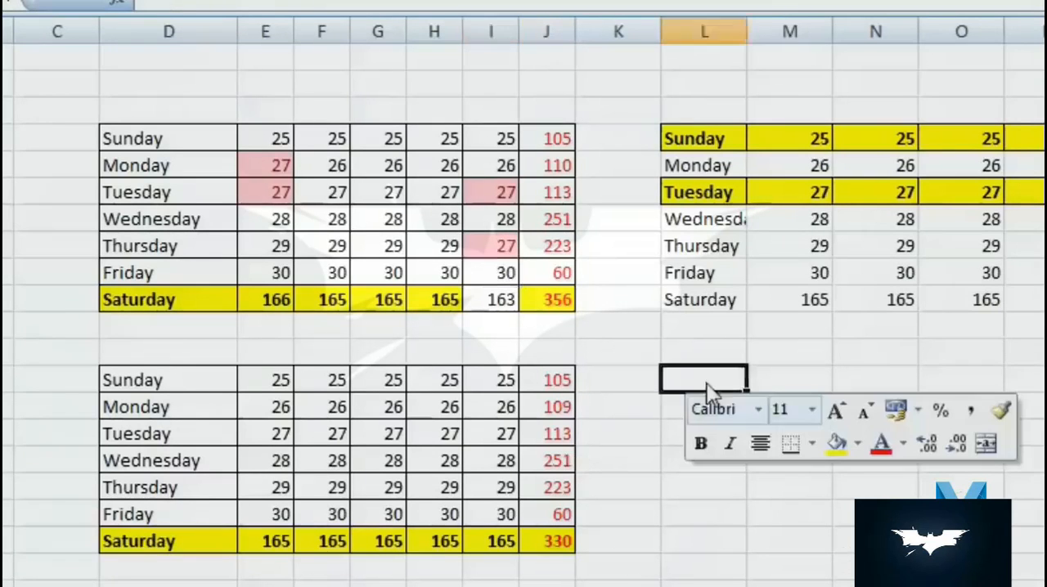
right_click(368, 198)
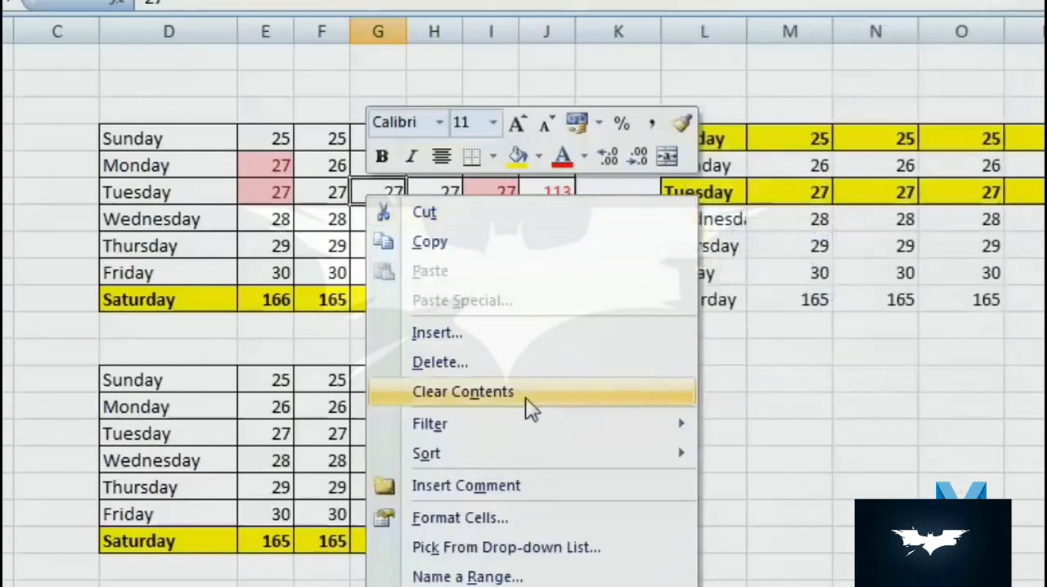
right_click(274, 166)
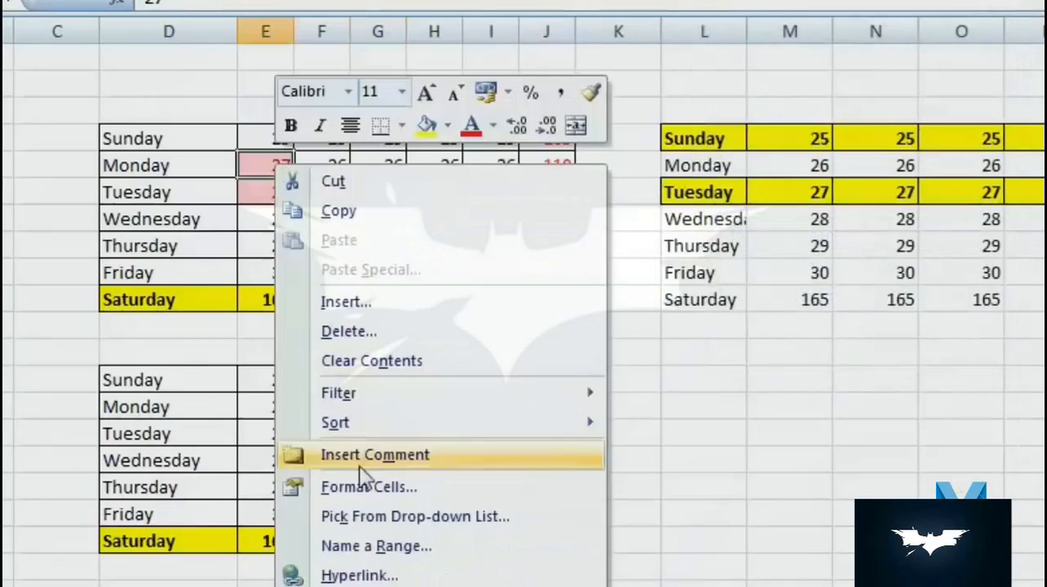
click(425, 464)
text(klkjlkjlkjl lkjlk)
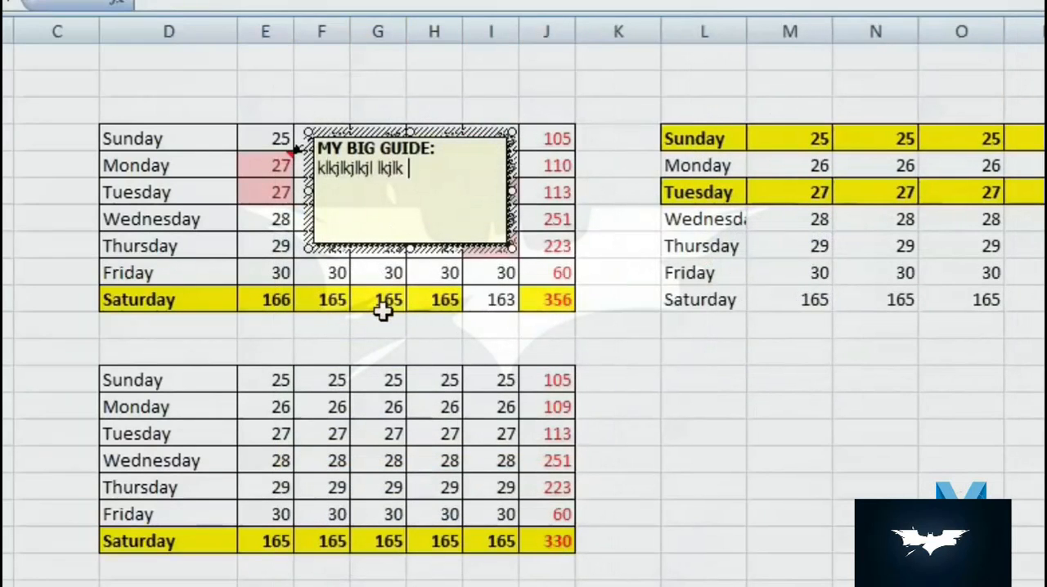
- Copy the first table D4:J10 and paste only its comments at L13
click(385, 304)
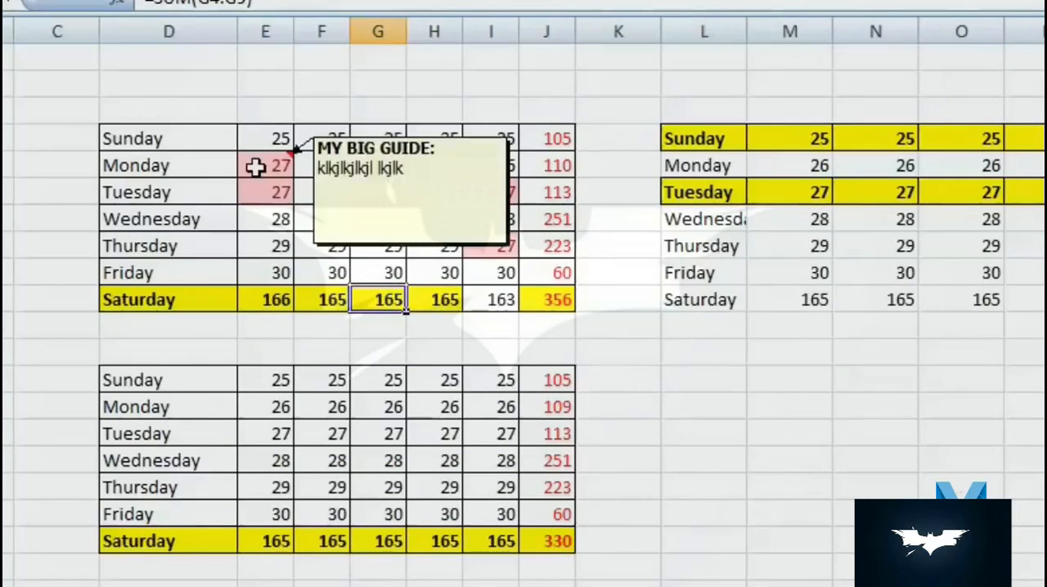
drag(136, 139, 546, 301)
right_click(380, 244)
click(454, 286)
right_click(717, 378)
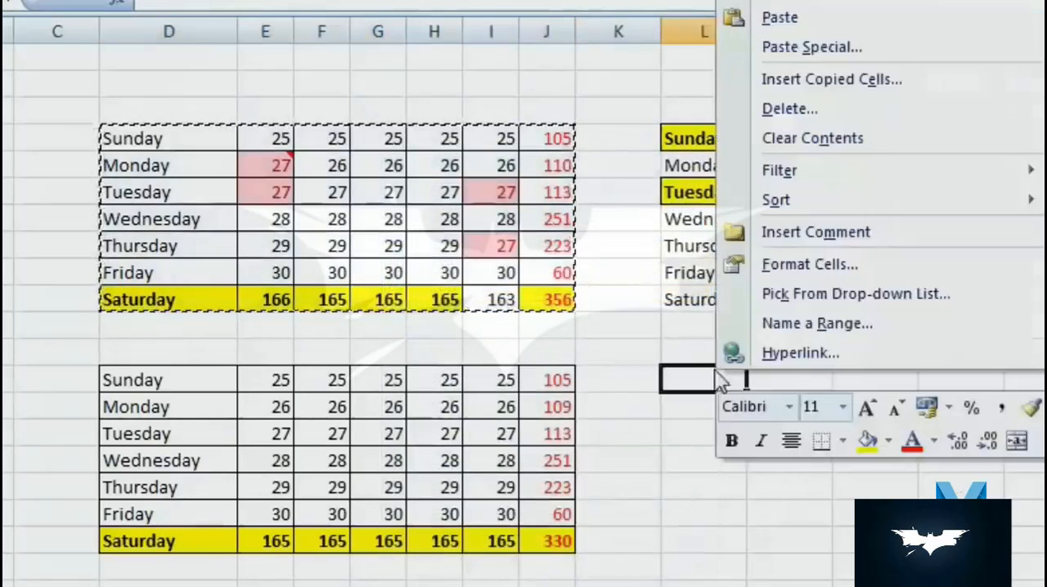
click(824, 48)
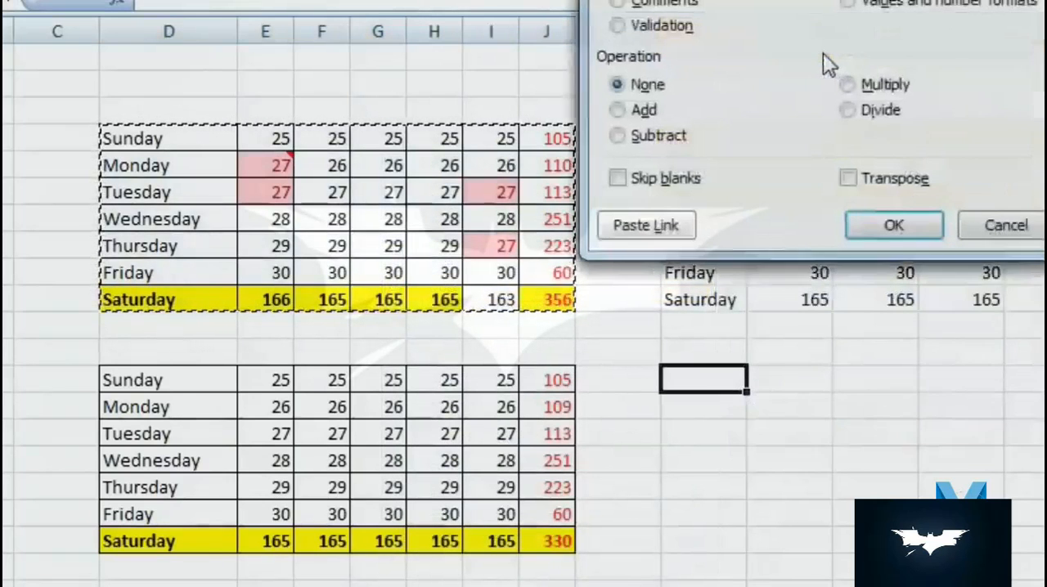
click(617, 5)
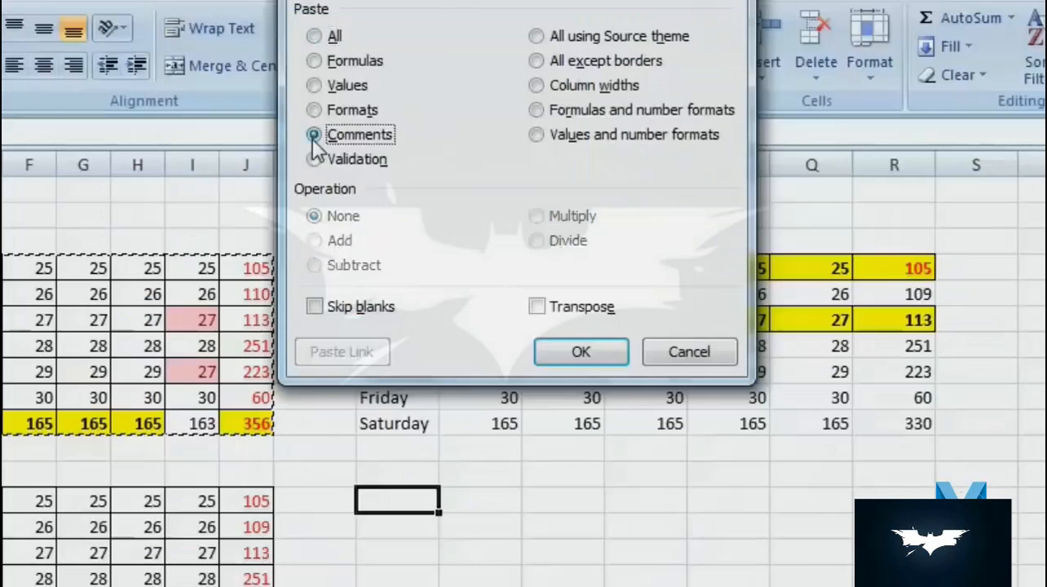
click(580, 353)
click(507, 528)
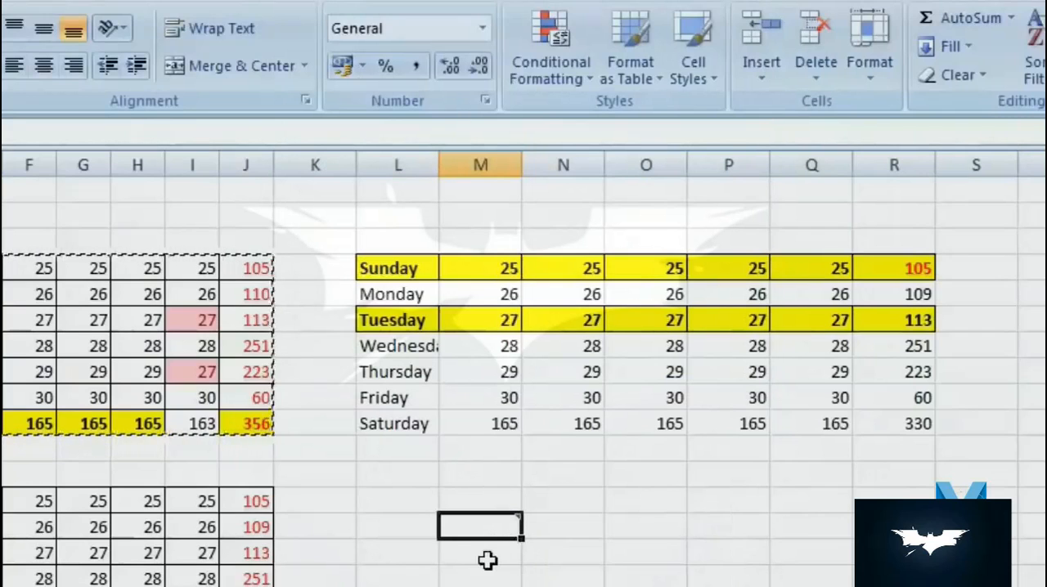
mouse_move(517, 520)
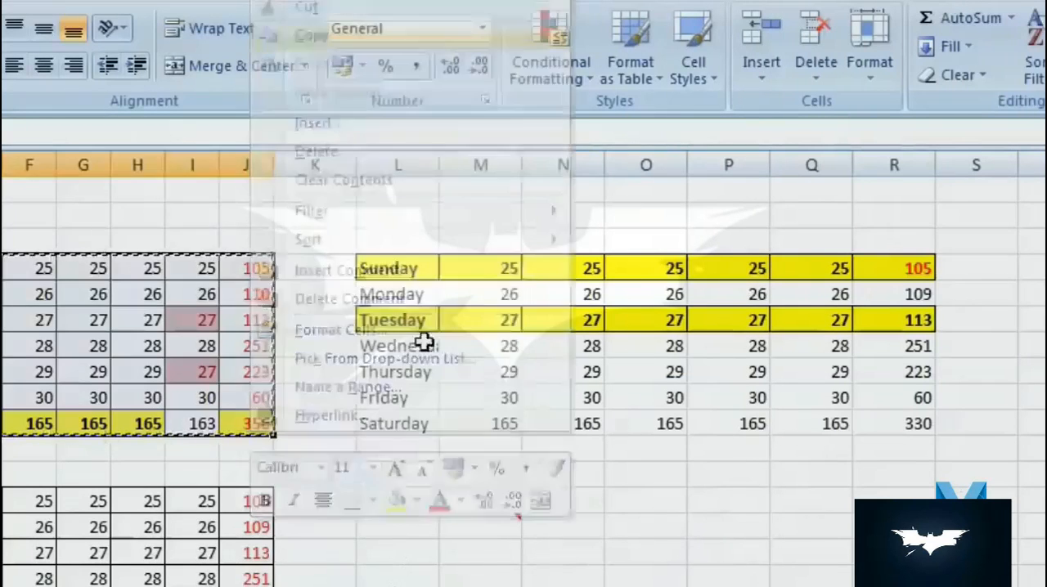
right_click(389, 506)
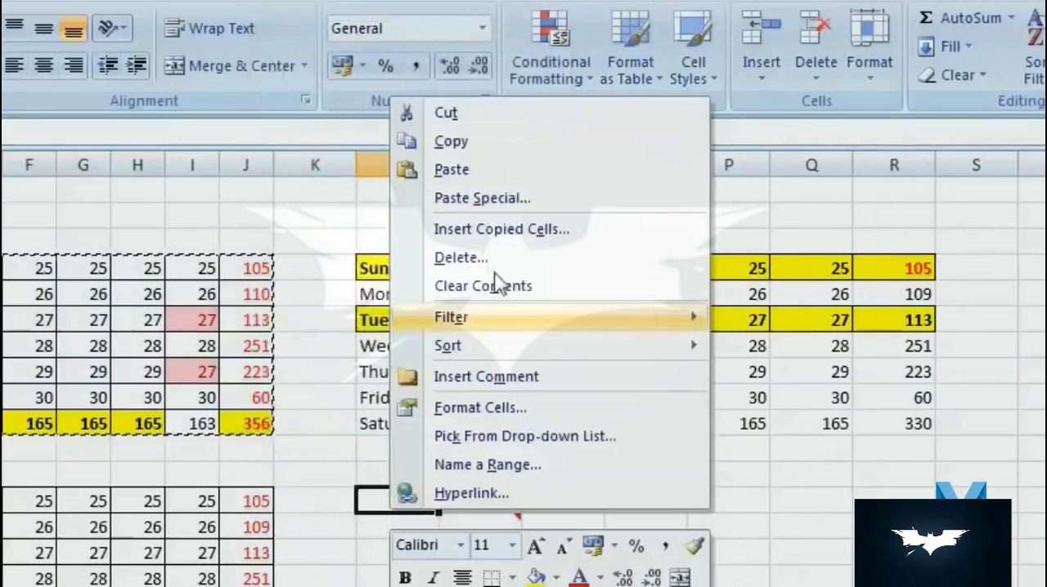
click(446, 200)
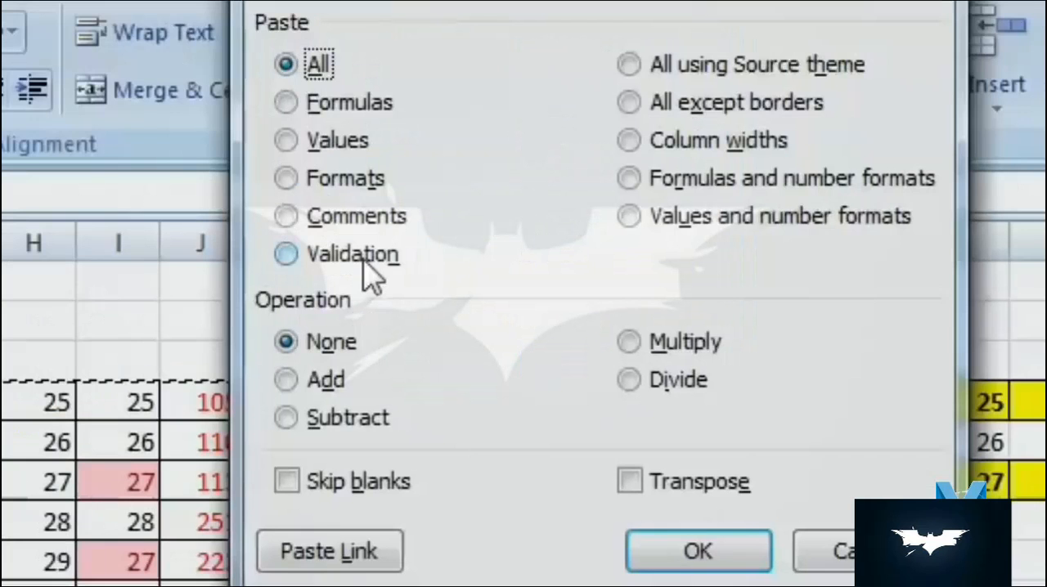
click(699, 551)
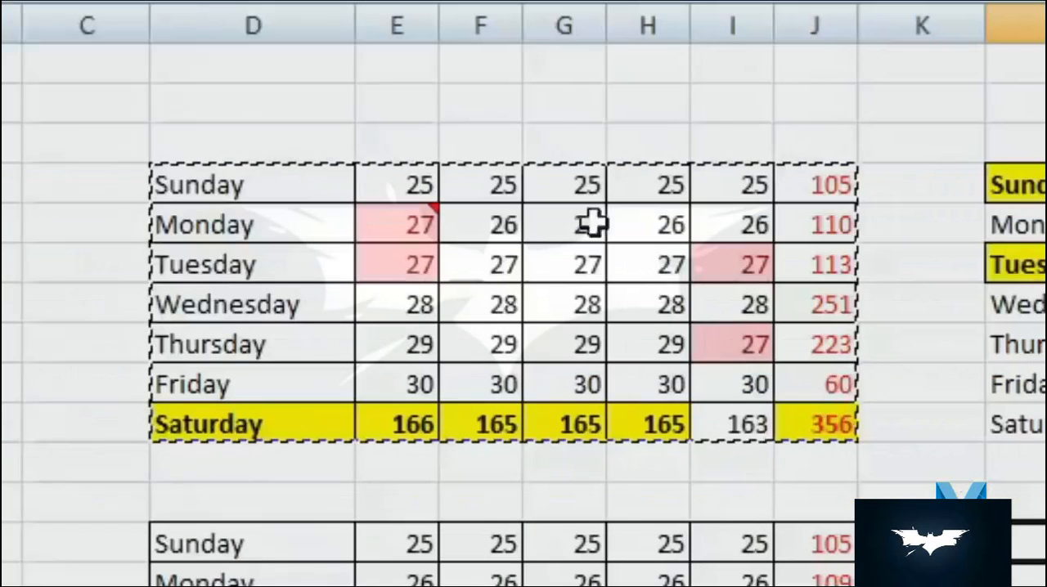
- Set data validation on G4:G10 to allow only whole numbers between 20 and 30
drag(579, 186, 589, 413)
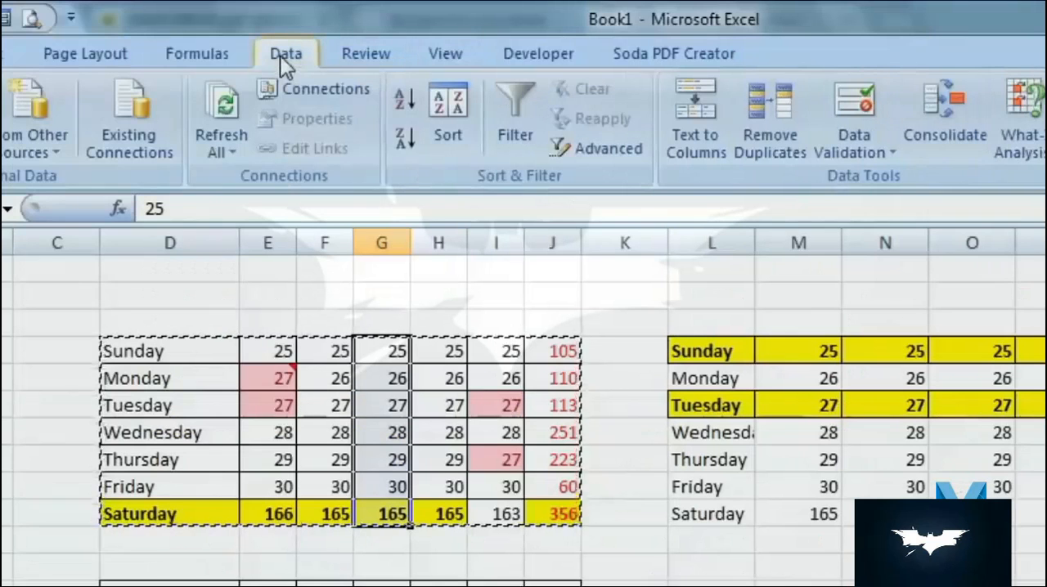
click(853, 147)
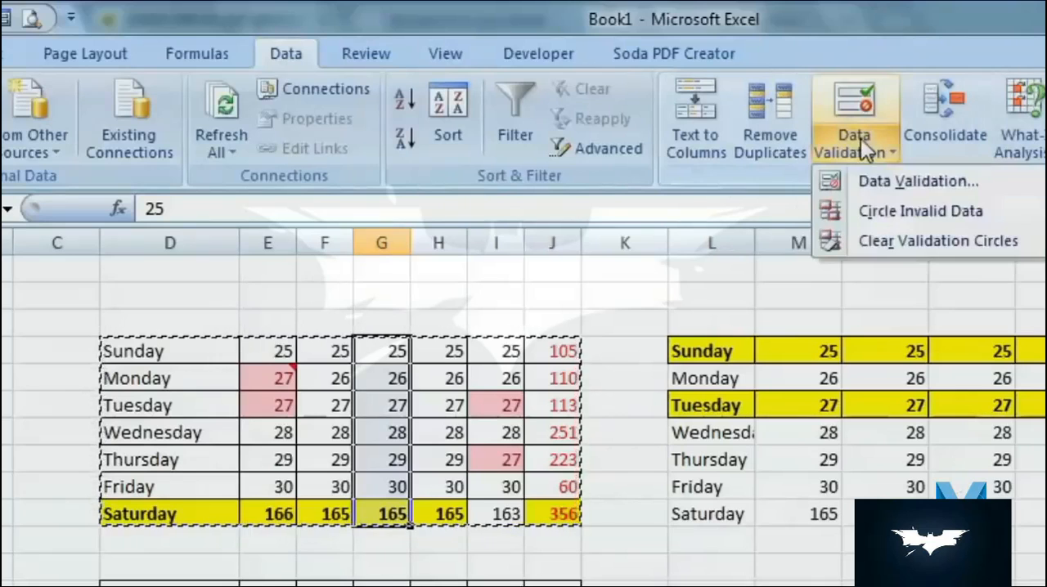
click(966, 183)
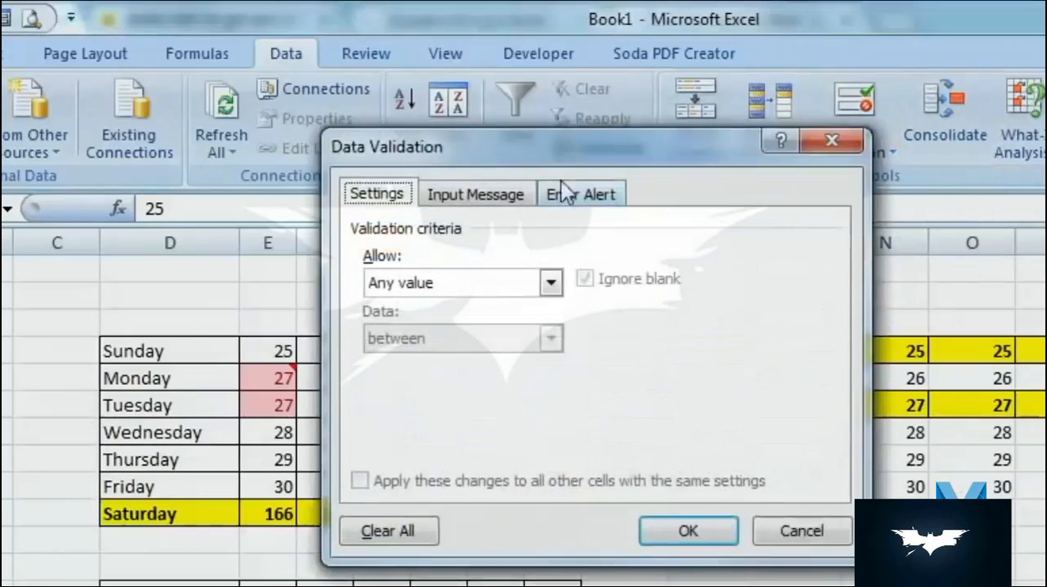
drag(580, 158, 928, 168)
click(898, 294)
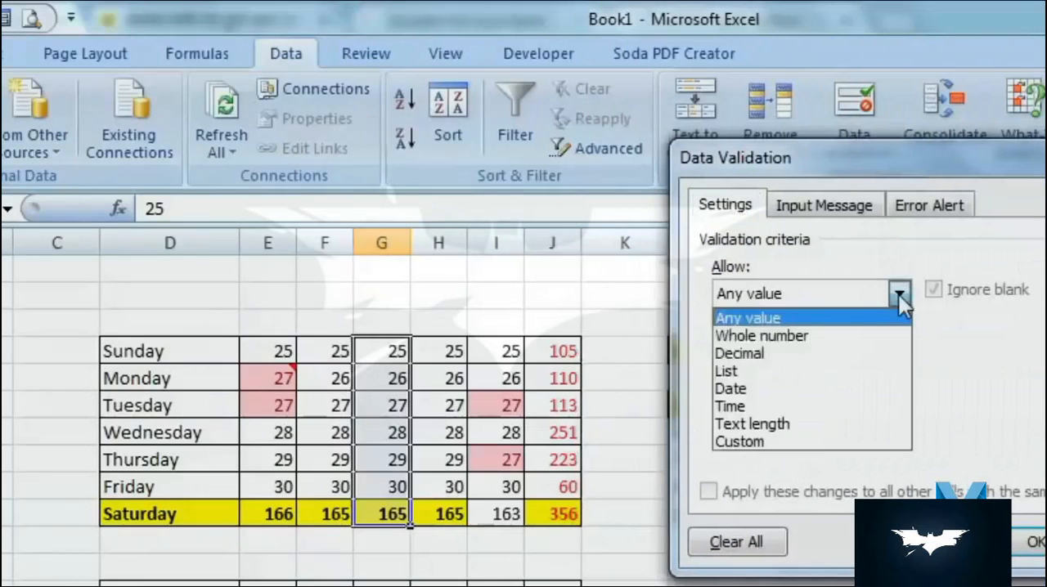
click(876, 336)
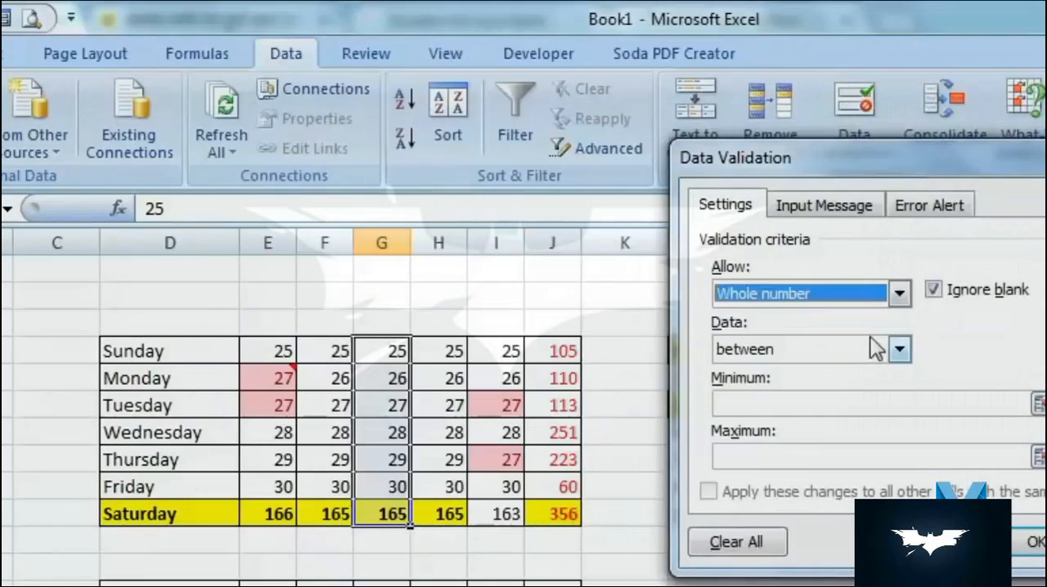
click(836, 409)
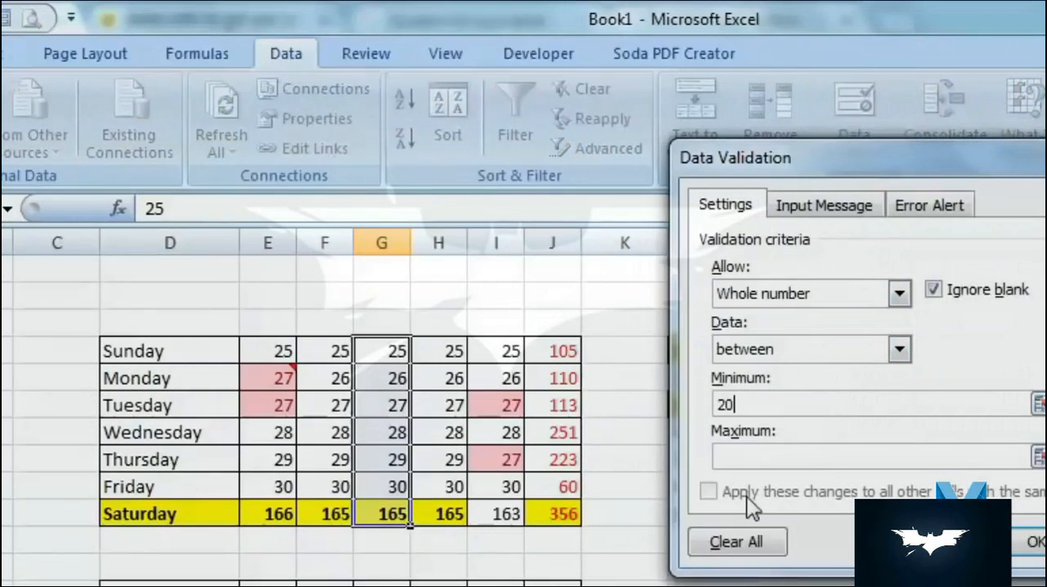
click(876, 460)
text(30)
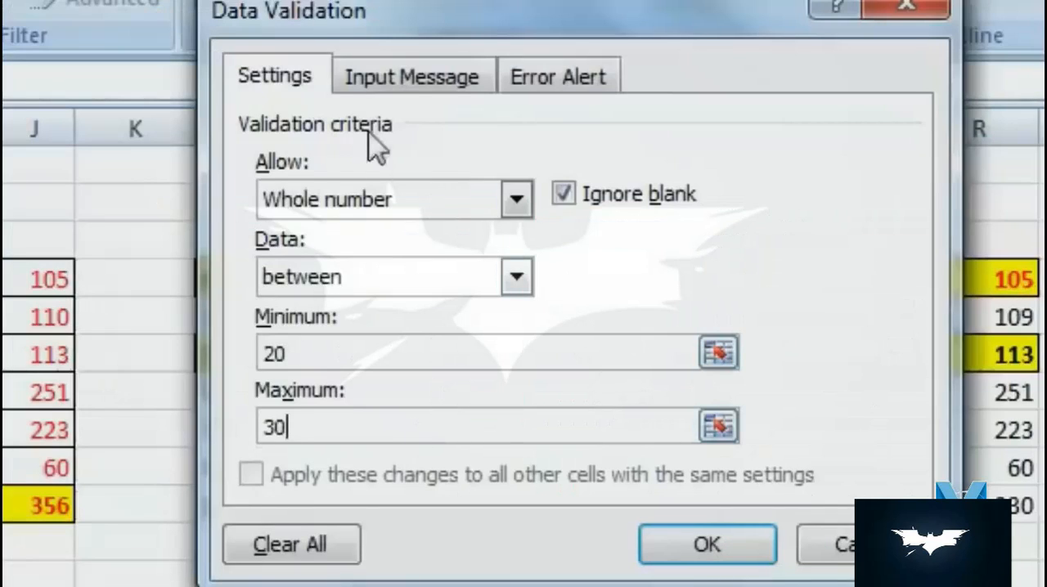
- Title the validation's Stop error alert "ये गलत है" and apply the rule
click(824, 205)
click(296, 78)
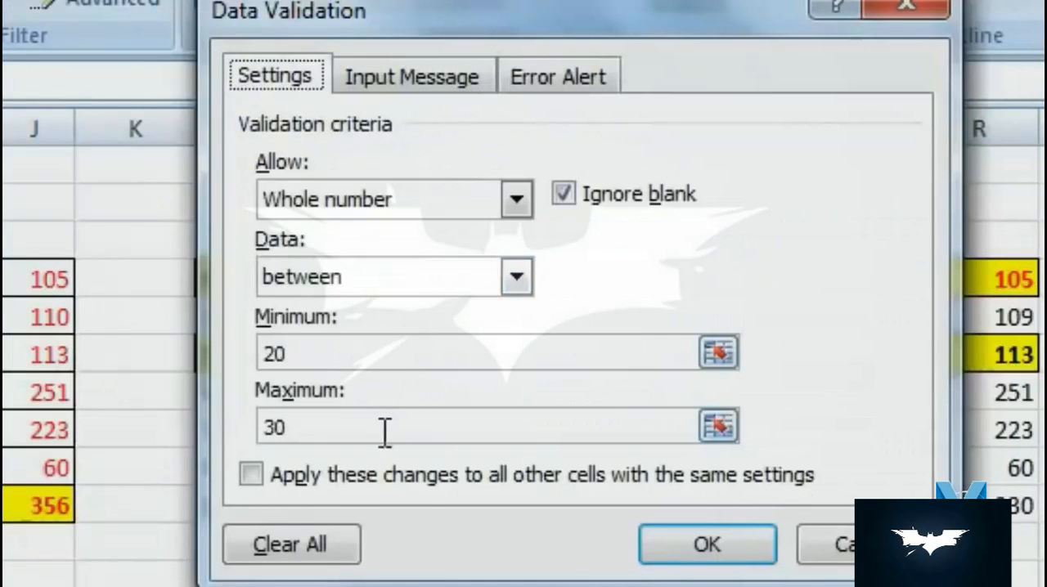
click(554, 82)
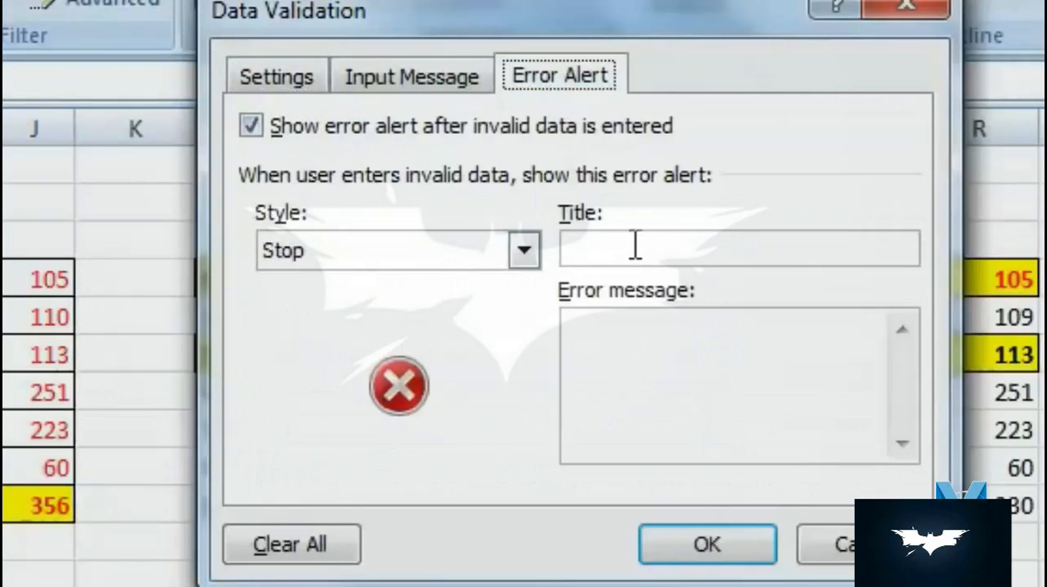
click(731, 238)
text(ये गलत है)
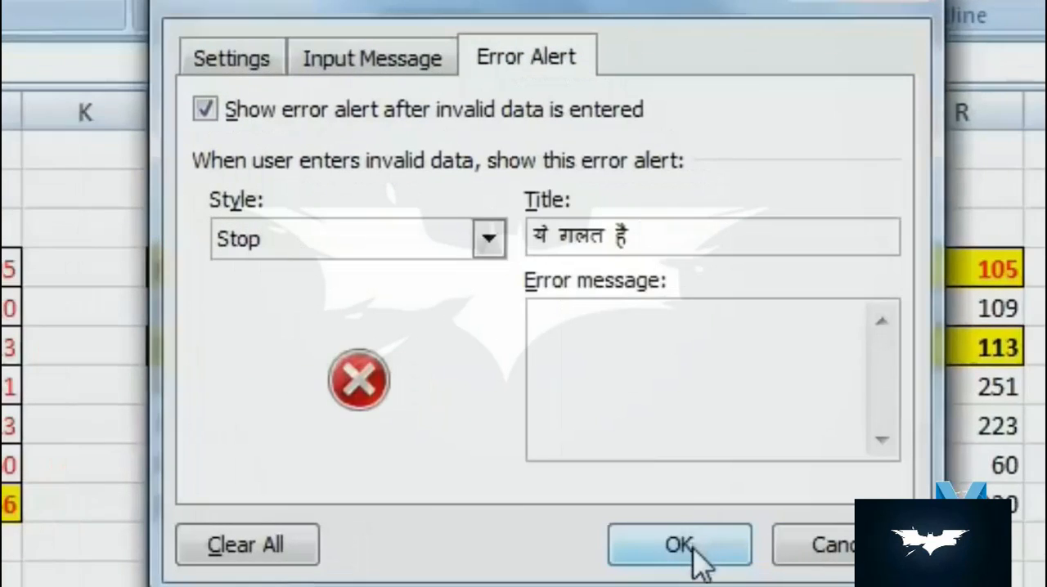
click(694, 548)
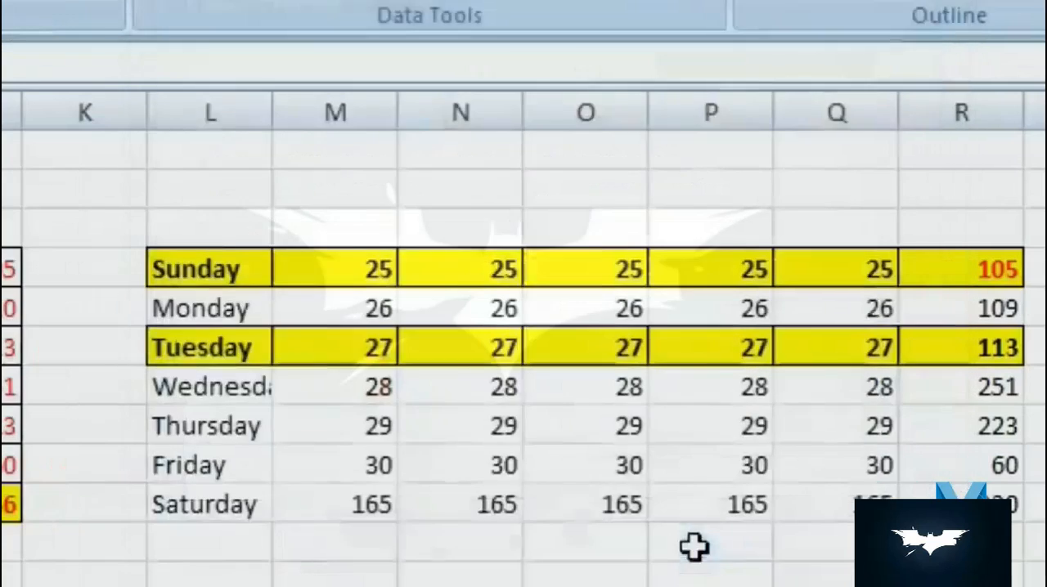
- Clear Wednesday's value in G7 and try entering 31 there to test the validation's upper limit
click(568, 303)
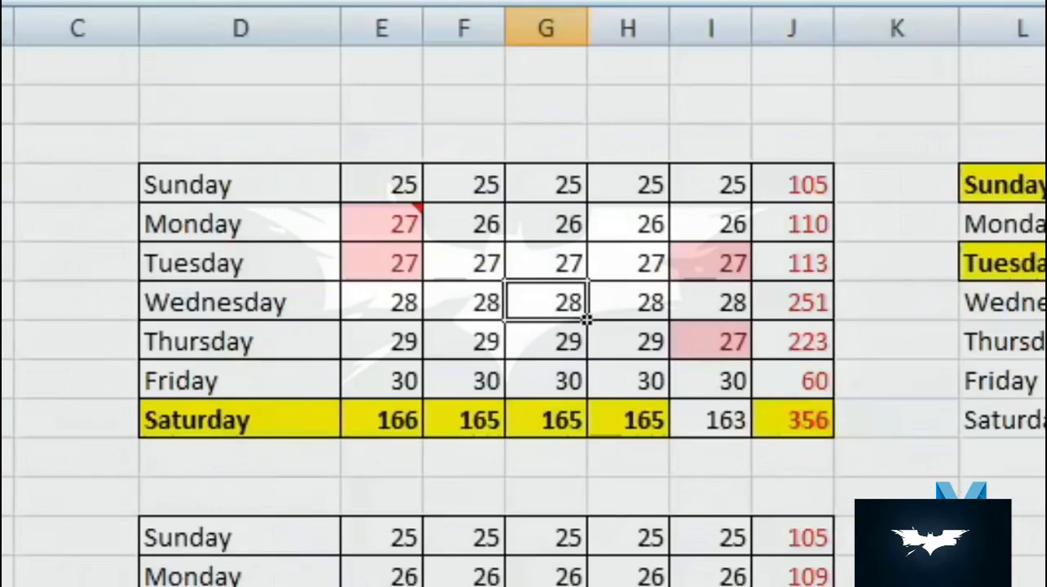
text(3)
click(559, 417)
click(580, 303)
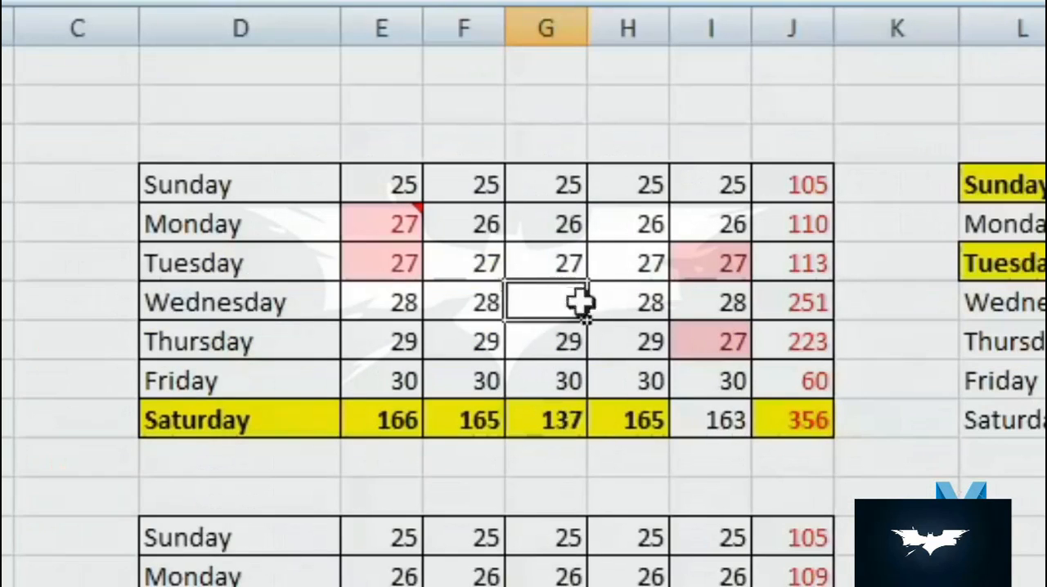
text(31)
key(Return)
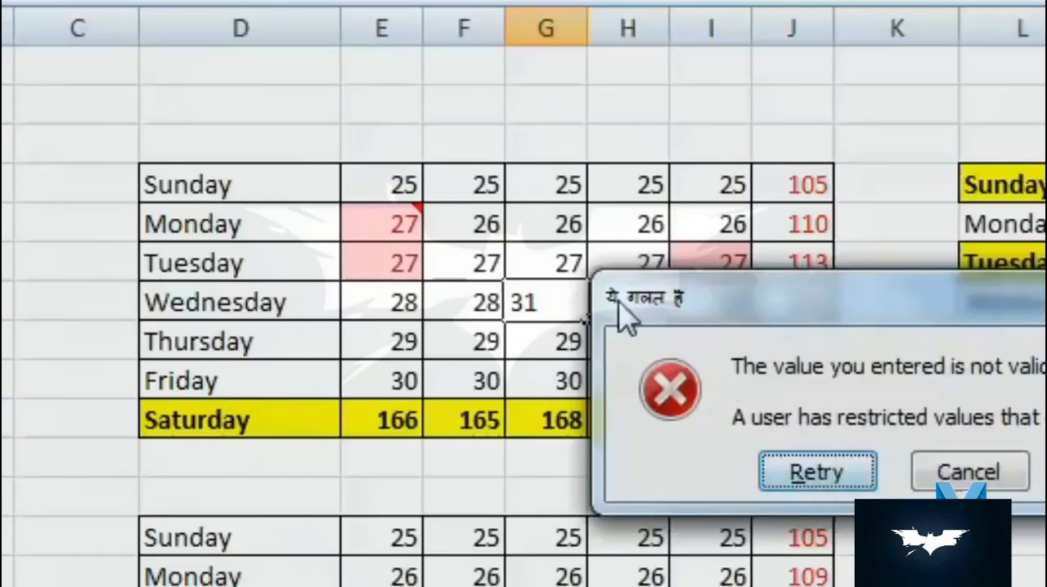
click(959, 482)
- Try entering 19 as Tuesday's value in G6 to test the validation's lower limit
click(582, 274)
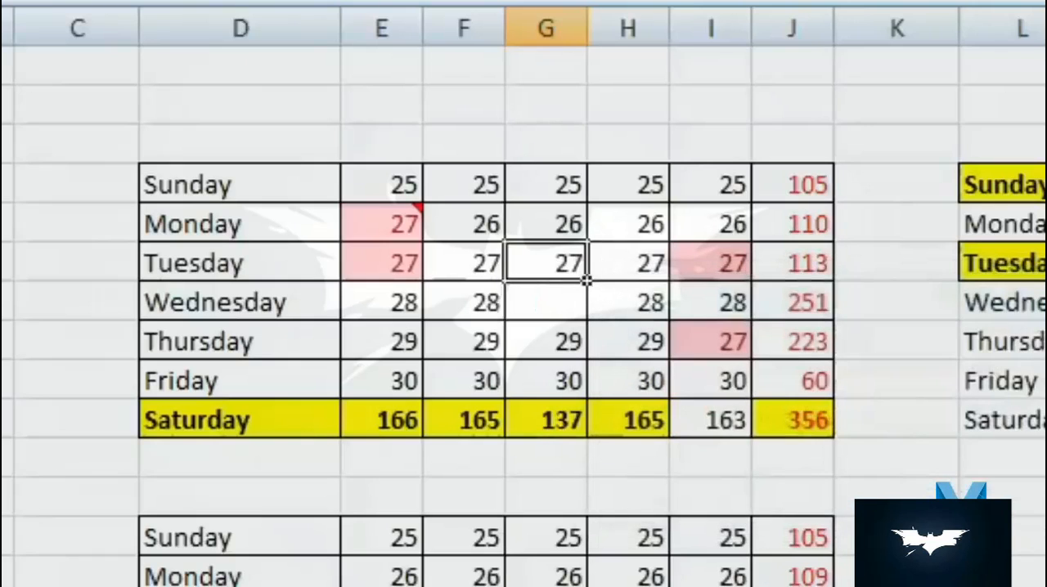
text(19)
key(Return)
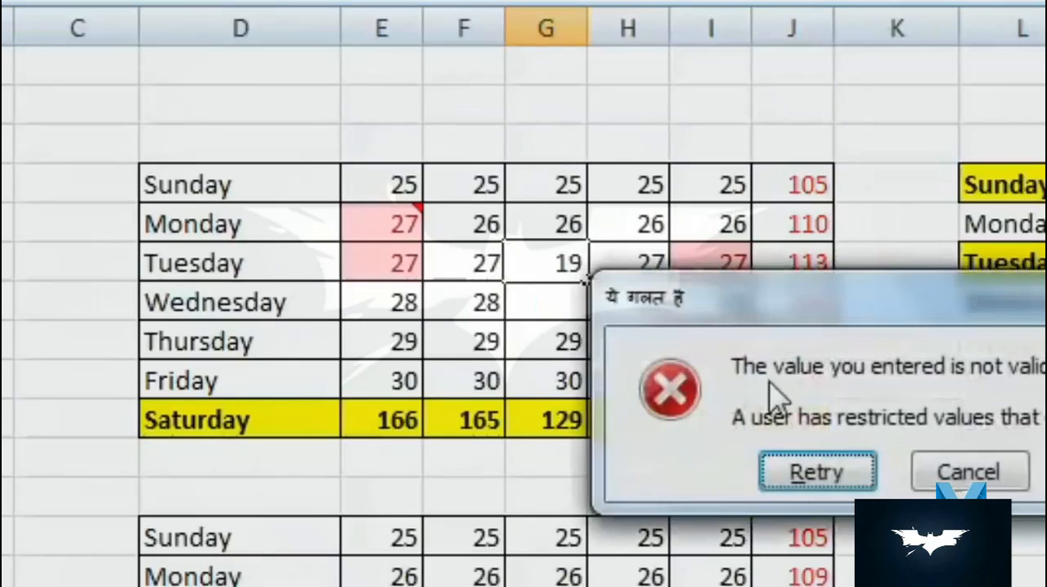
click(969, 472)
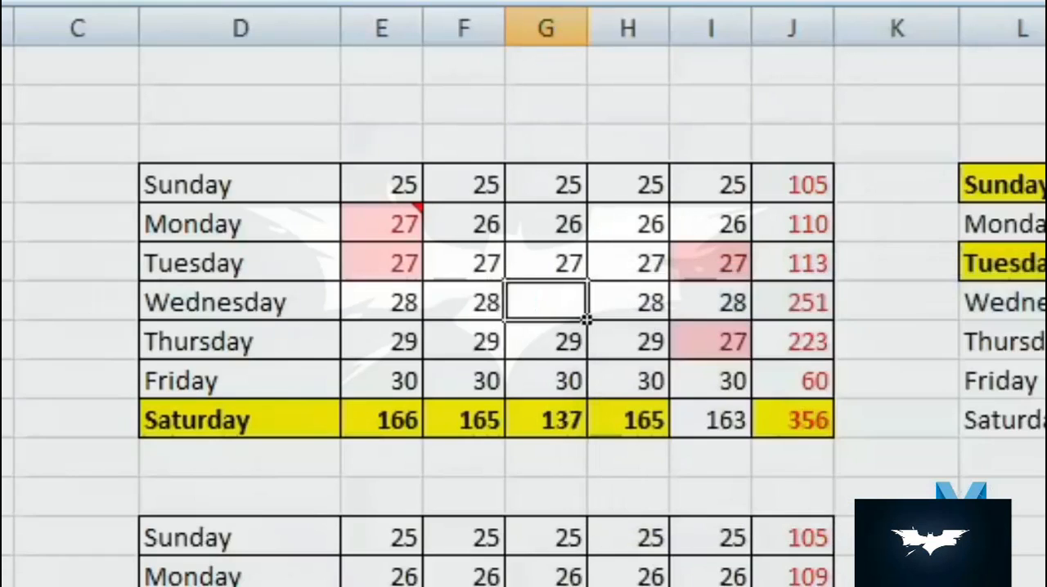
- Clear Thursday's value in G8
click(581, 353)
key(Delete)
key(Down)
key(Up)
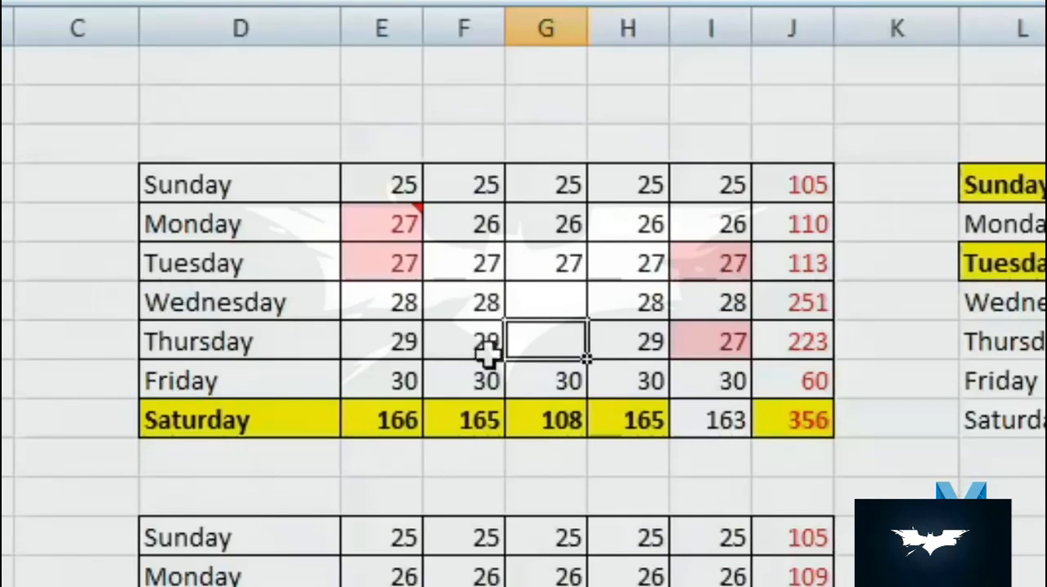
- Copy G4:G10 and paste only its validation onto N4:N10
drag(546, 185, 573, 411)
right_click(561, 243)
click(707, 318)
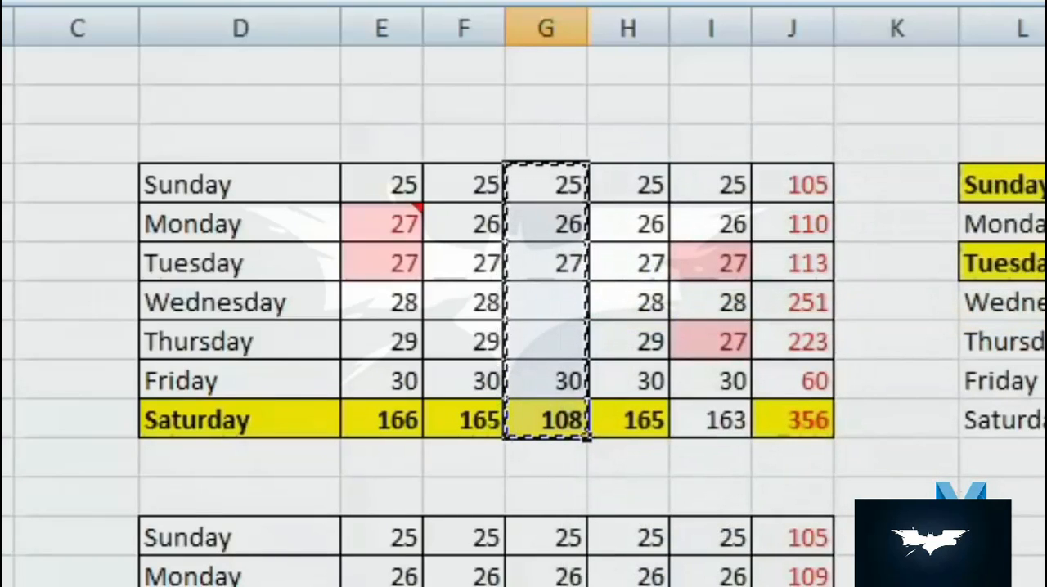
right_click(746, 152)
click(876, 235)
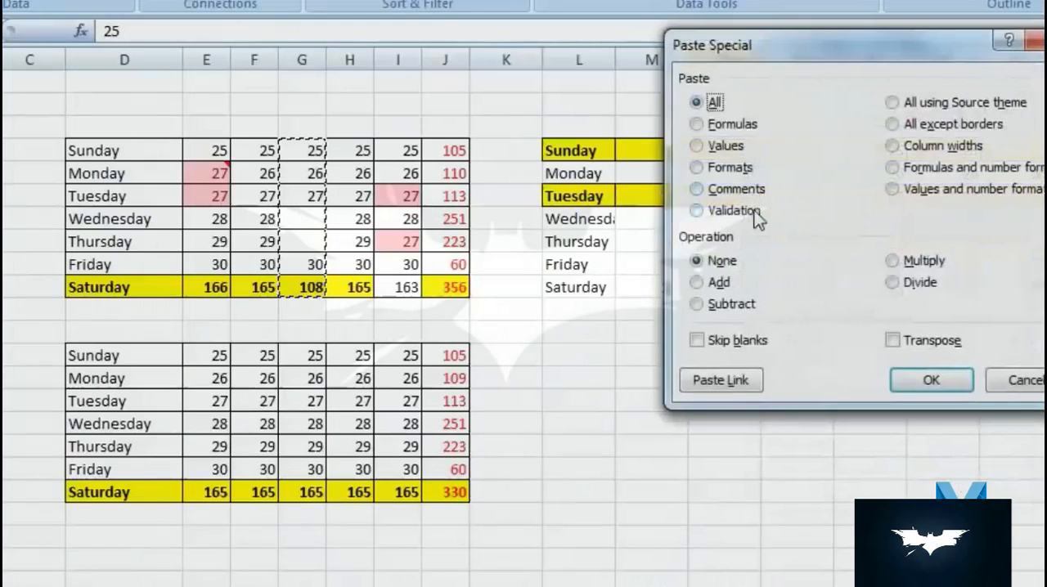
click(750, 211)
drag(819, 53, 288, 81)
click(438, 416)
- Try entering 31 as Friday's value in N9 to test the pasted validation
click(750, 256)
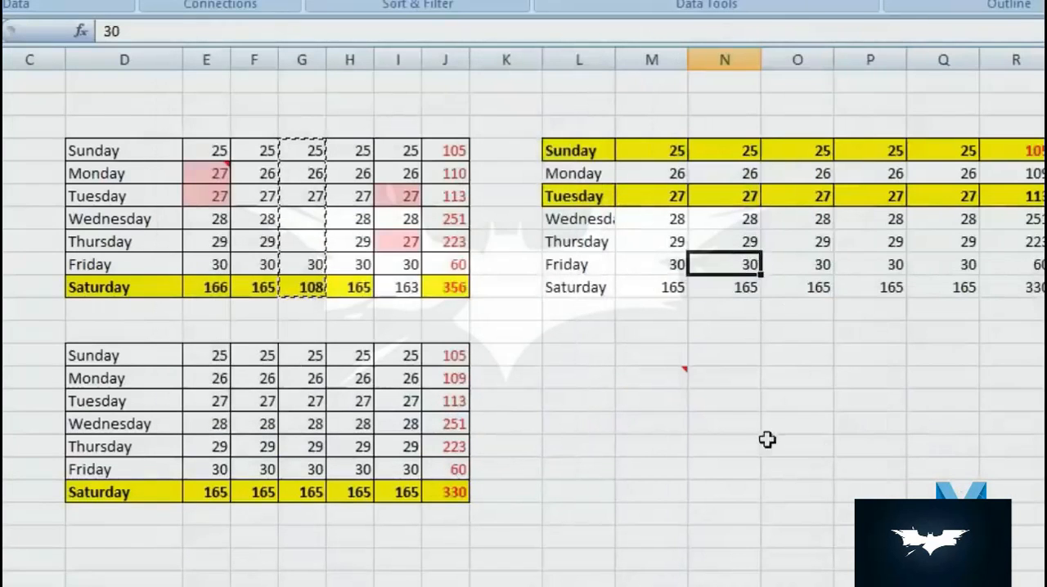
text(3)
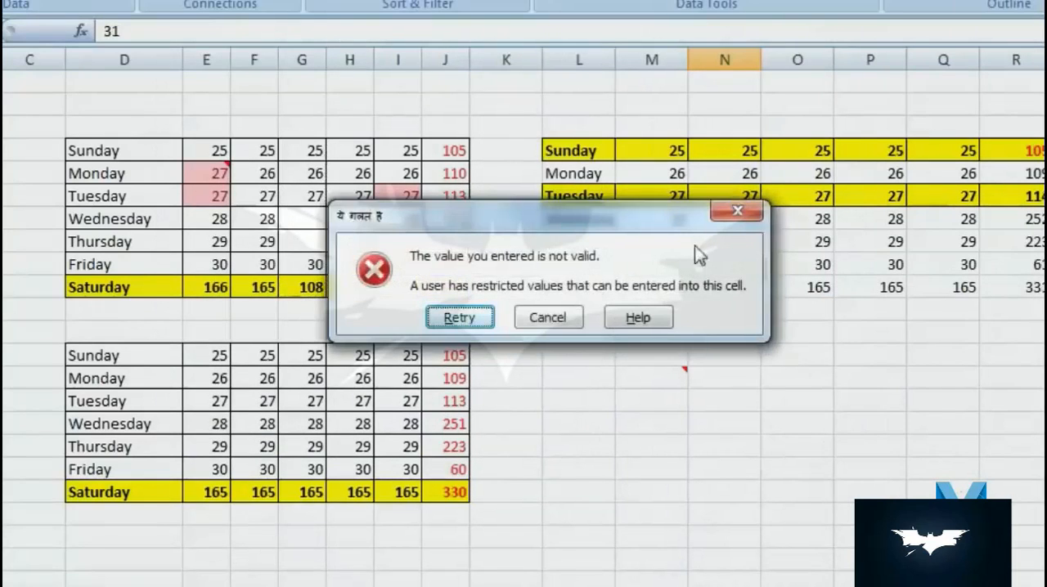
key(Escape)
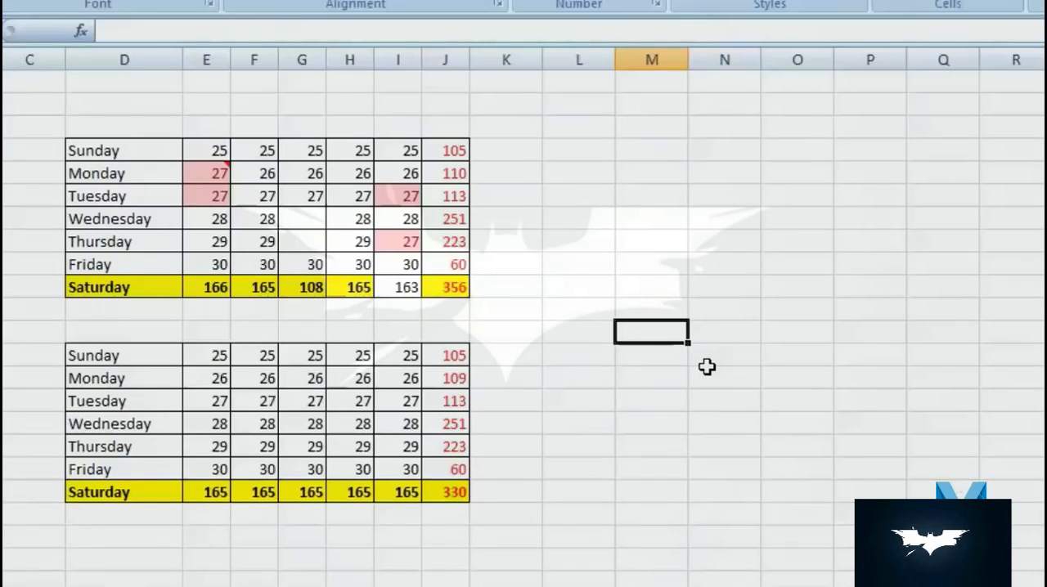
- Enter the value 2 in each cell of N4:N10
click(748, 150)
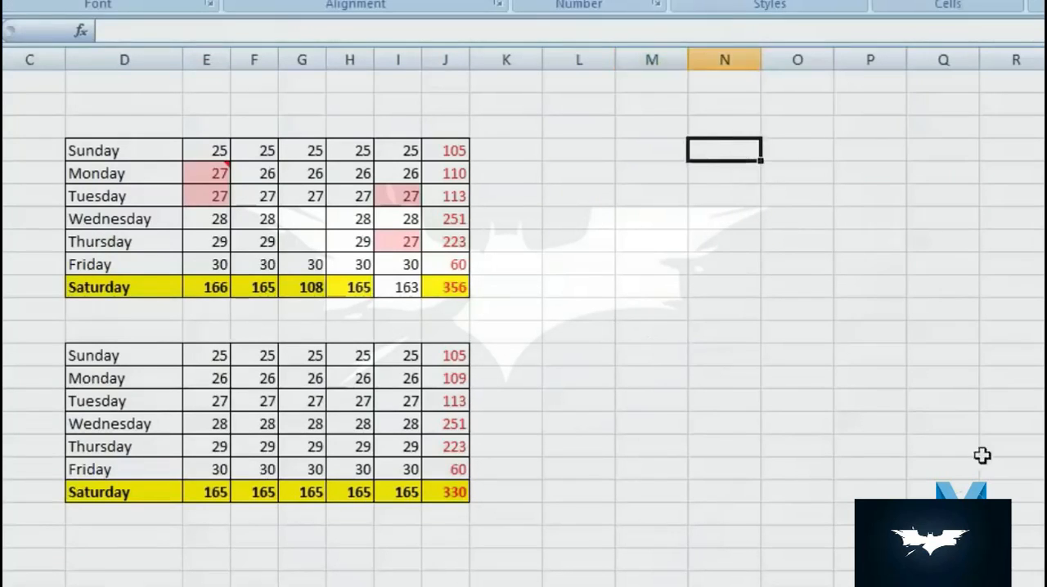
text(2 2 2 2 2 2 2)
key(Return)
- Copy the values in F4:F10 of the upper table
drag(255, 153, 262, 289)
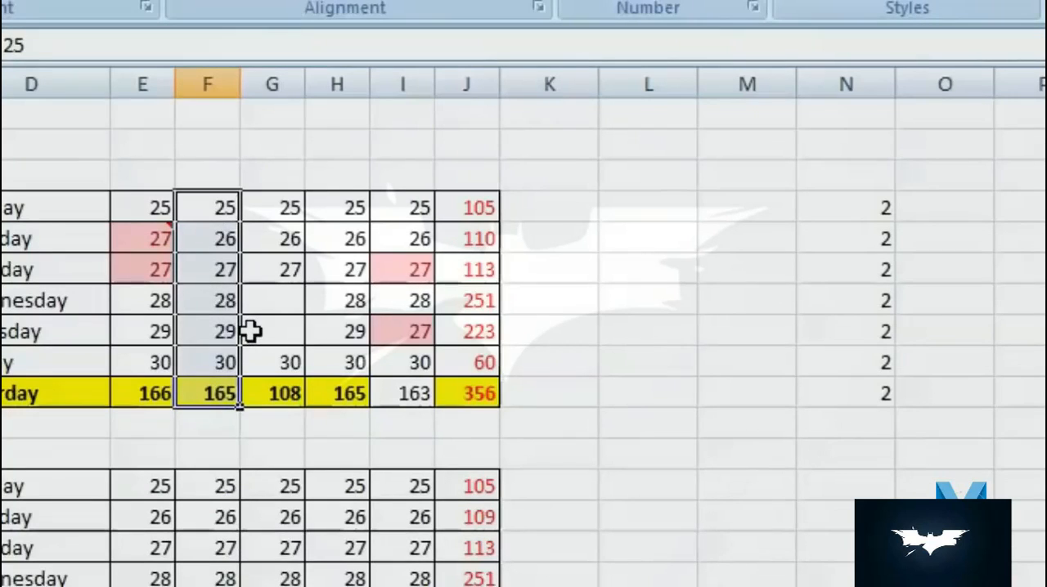
right_click(209, 248)
click(331, 304)
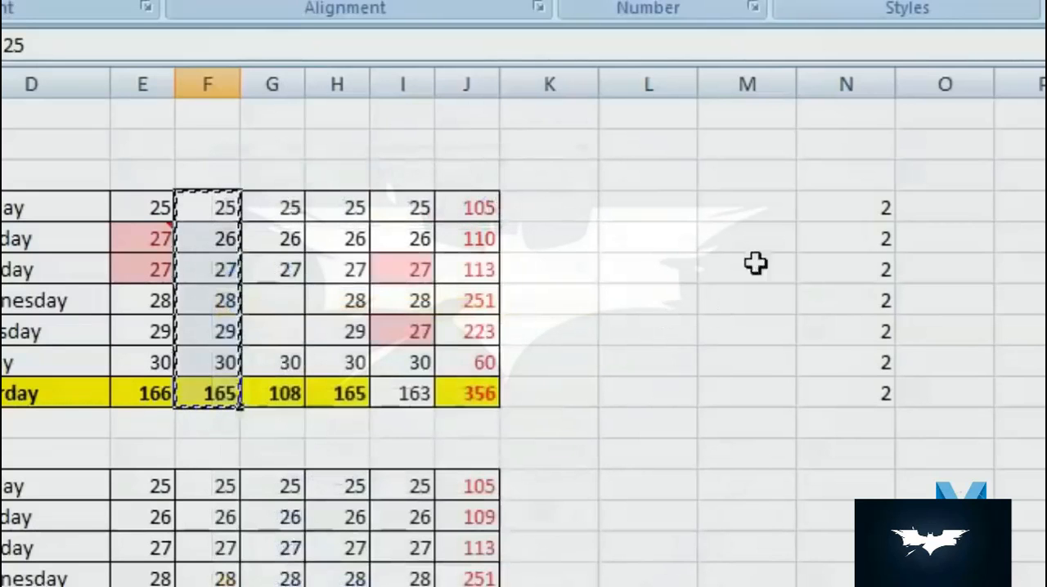
- Paste the copied cells onto N4:N10 with the Add operation of Paste Special, and undo that paste
right_click(855, 207)
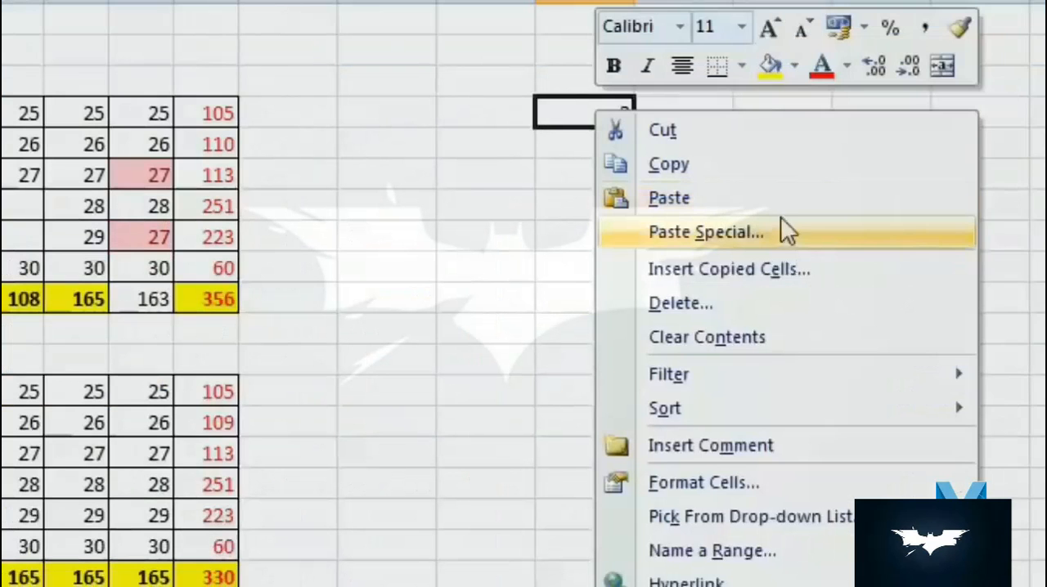
click(781, 229)
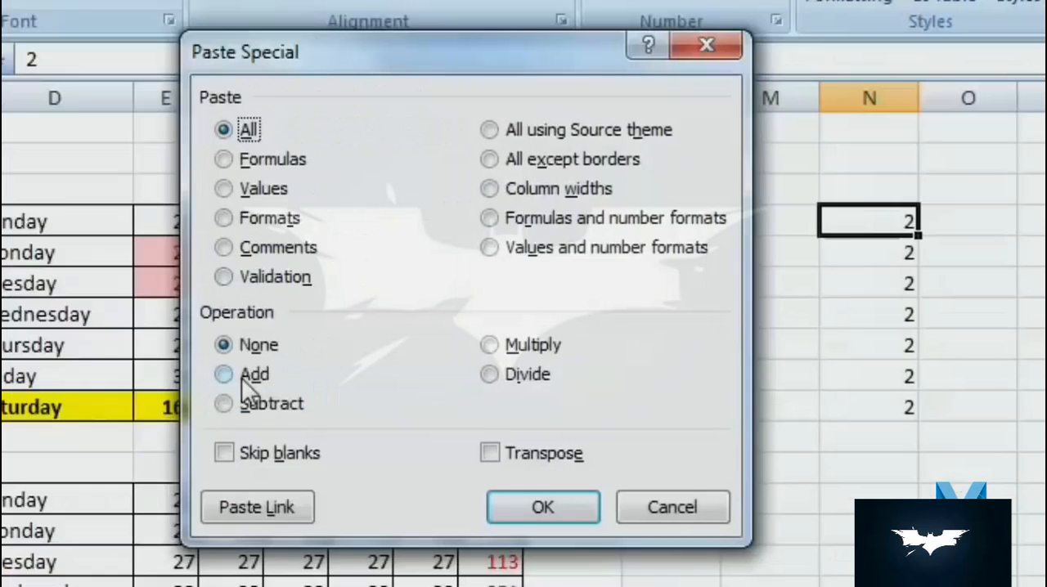
drag(429, 47, 507, 139)
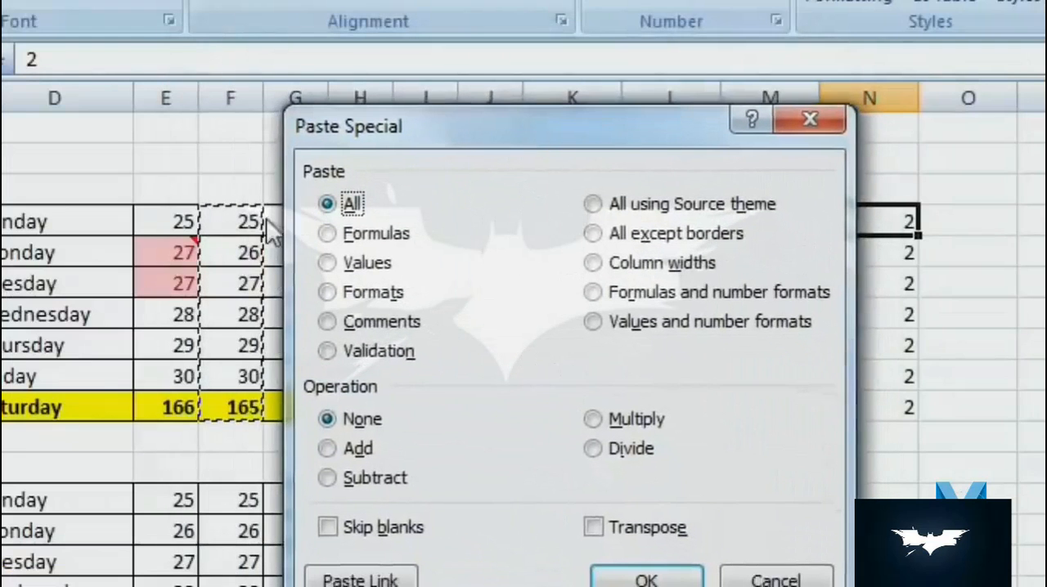
click(327, 449)
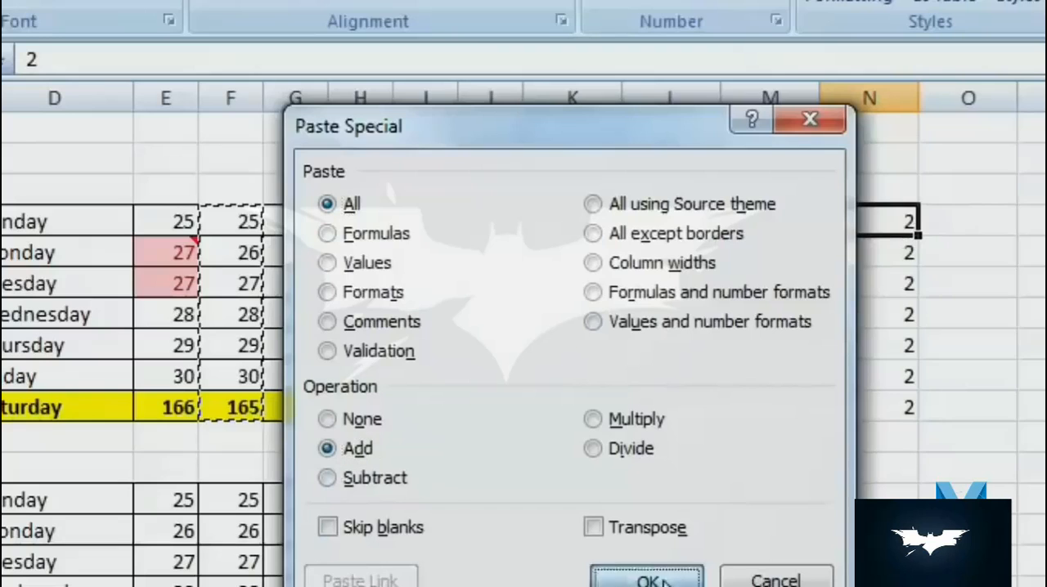
click(661, 582)
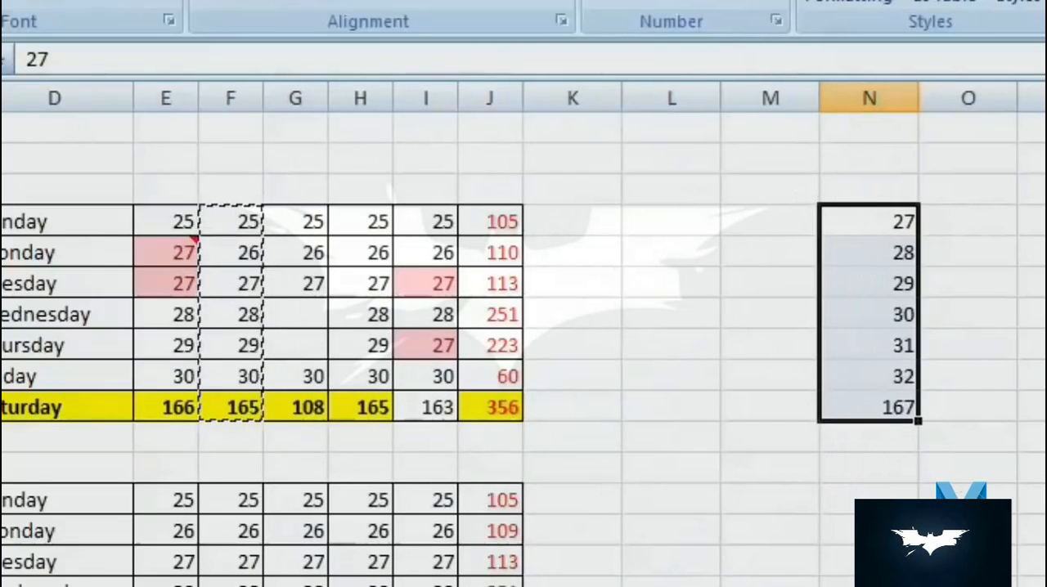
key(ctrl+z)
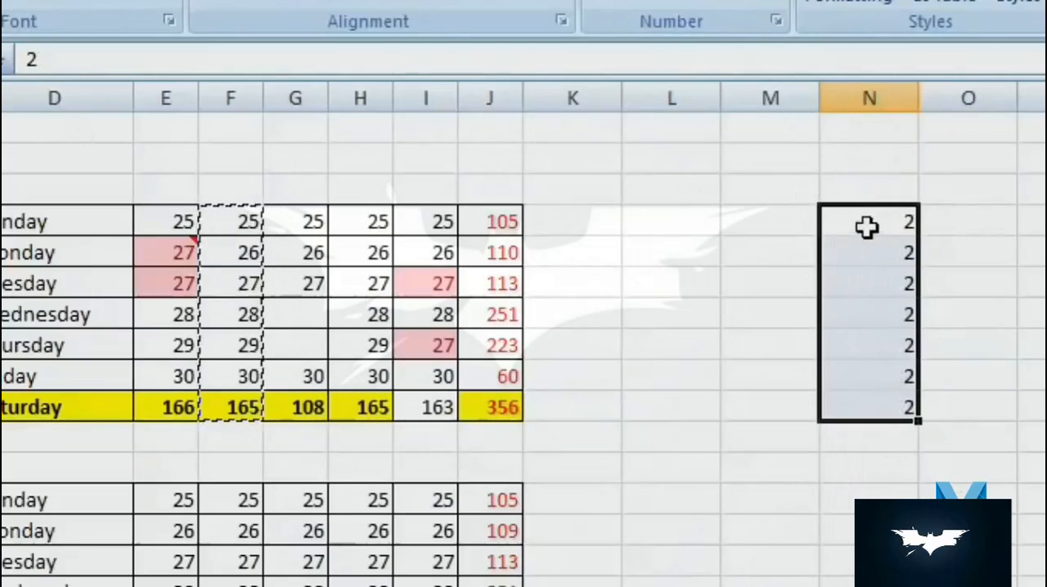
- Multiply N4:N10 by the copied F4:F10 values with Paste Special, and undo the multiplication
right_click(844, 211)
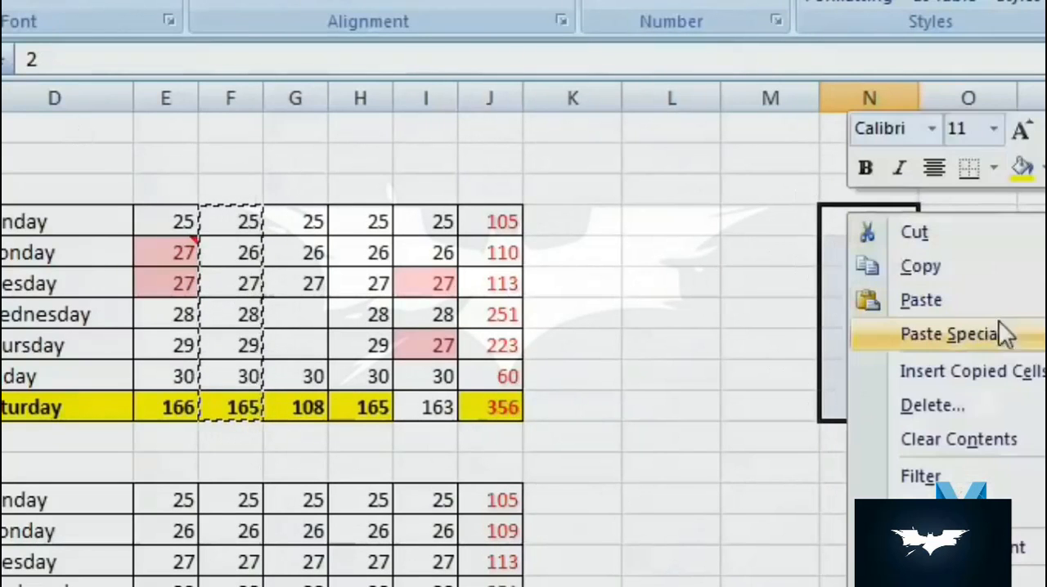
click(1031, 336)
drag(969, 92, 468, 79)
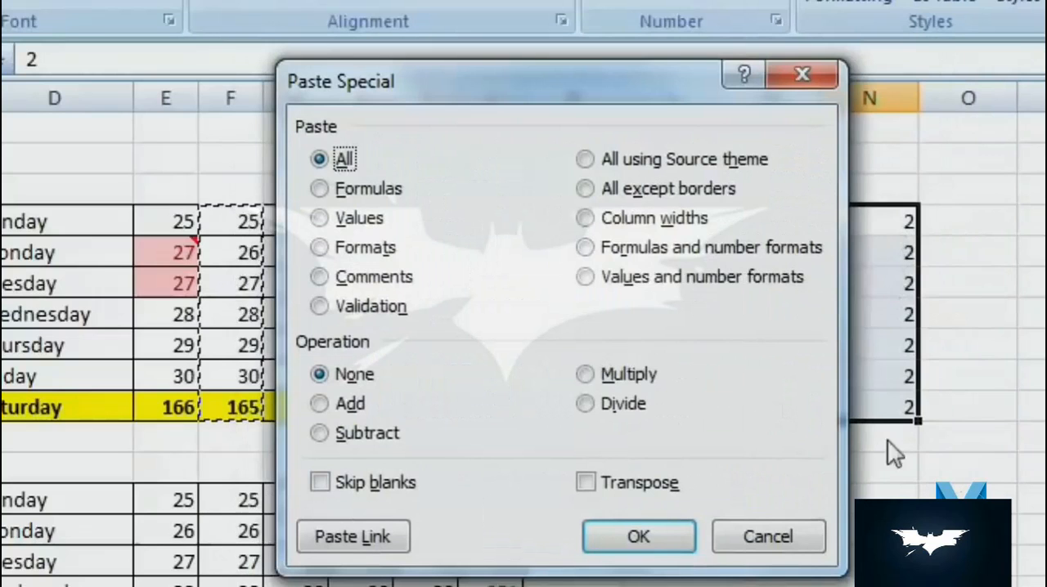
click(587, 374)
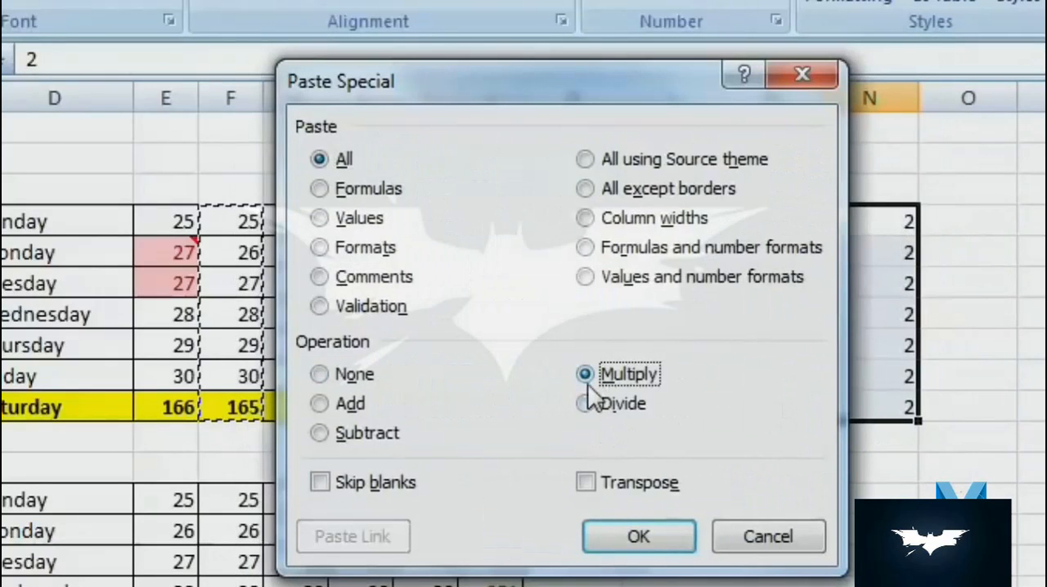
click(638, 541)
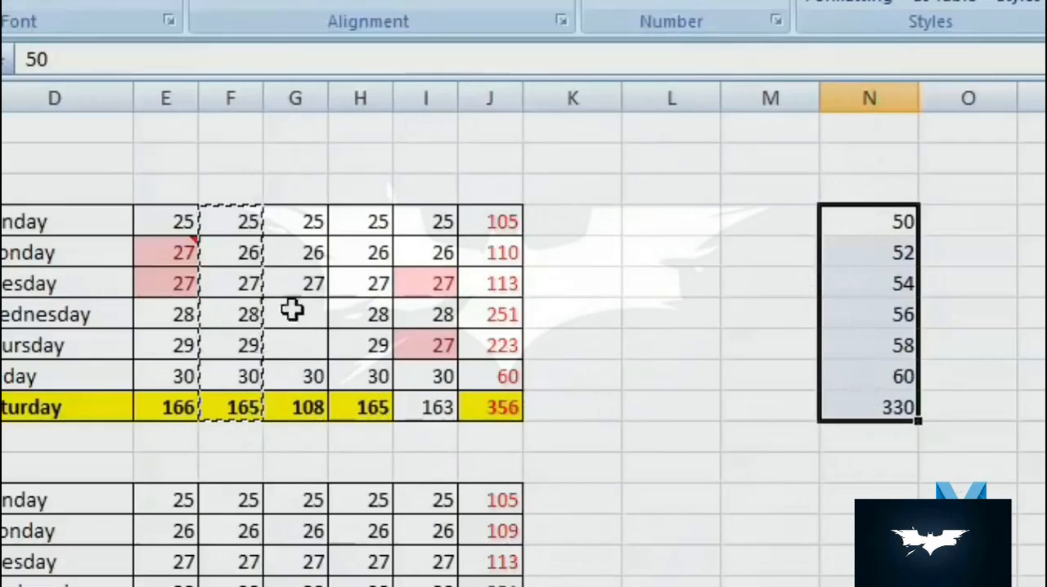
click(727, 347)
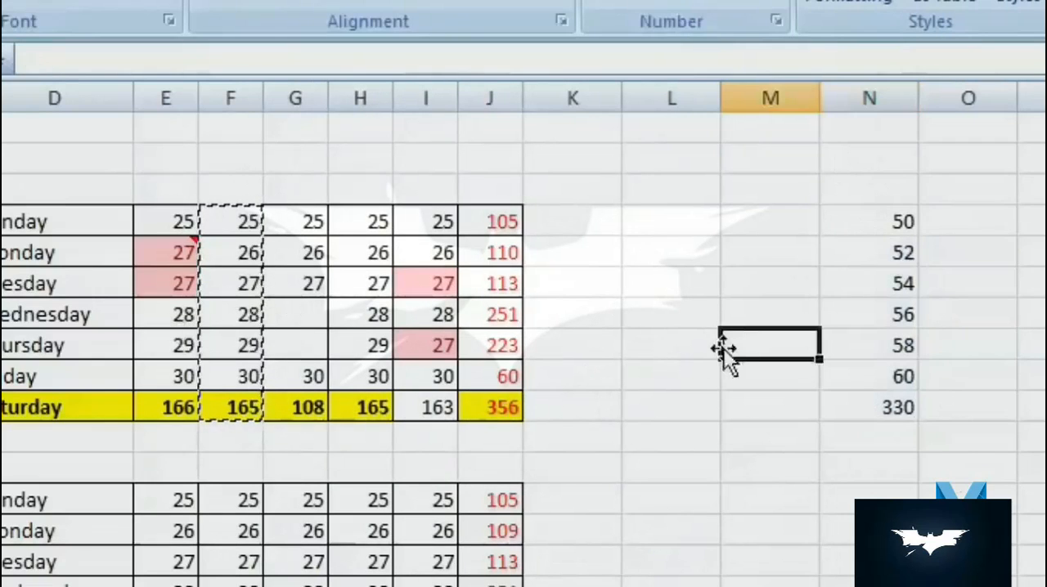
mouse_move(217, 226)
mouse_down()
mouse_move(235, 440)
mouse_move(245, 190)
mouse_move(258, 229)
mouse_move(245, 224)
mouse_move(257, 411)
mouse_up()
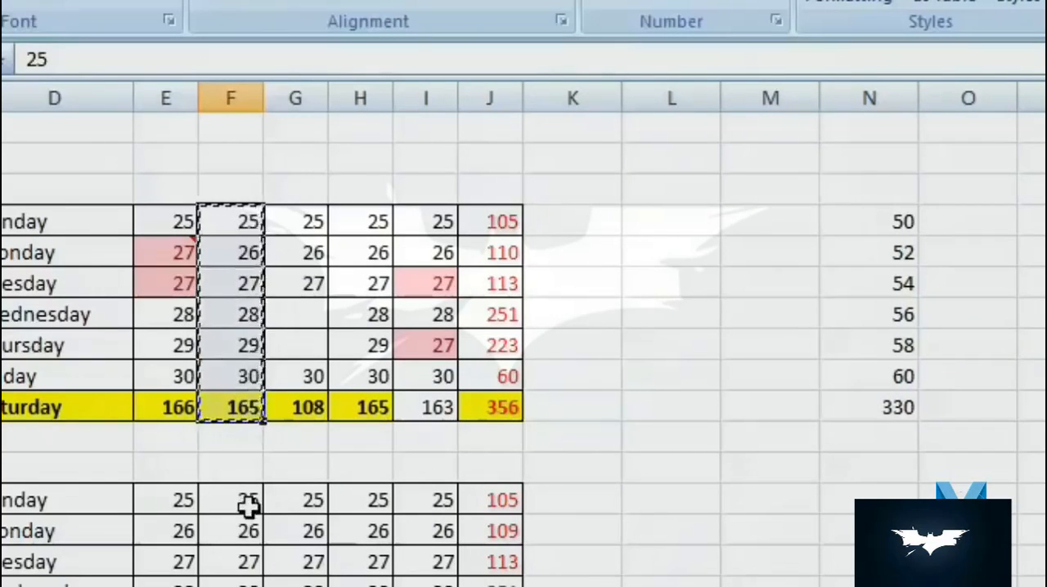
click(800, 356)
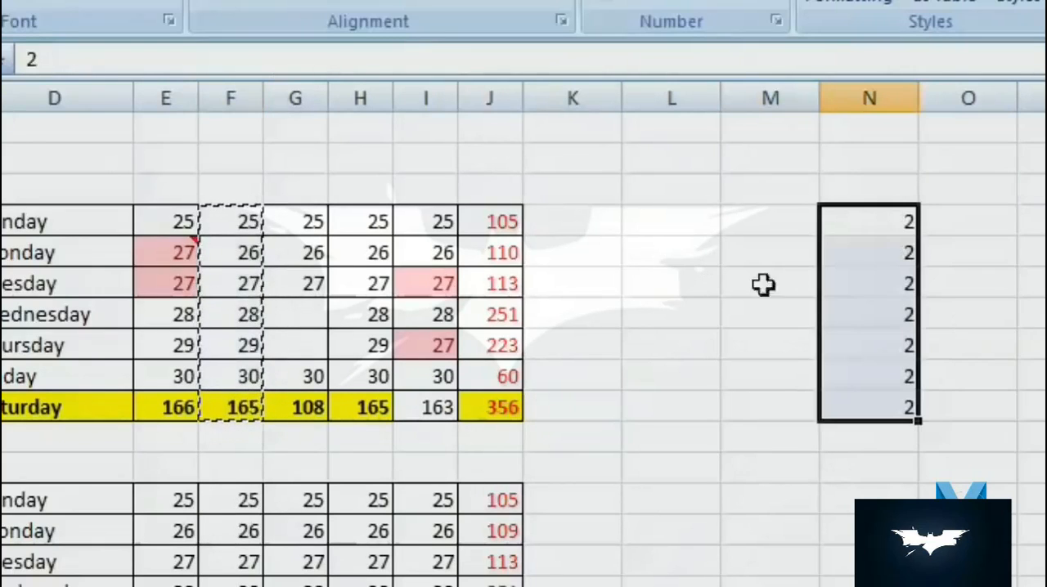
- Try the Divide operation of Paste Special on N4:N10, and instead subtract the copied F4:F10 values from that range
right_click(869, 214)
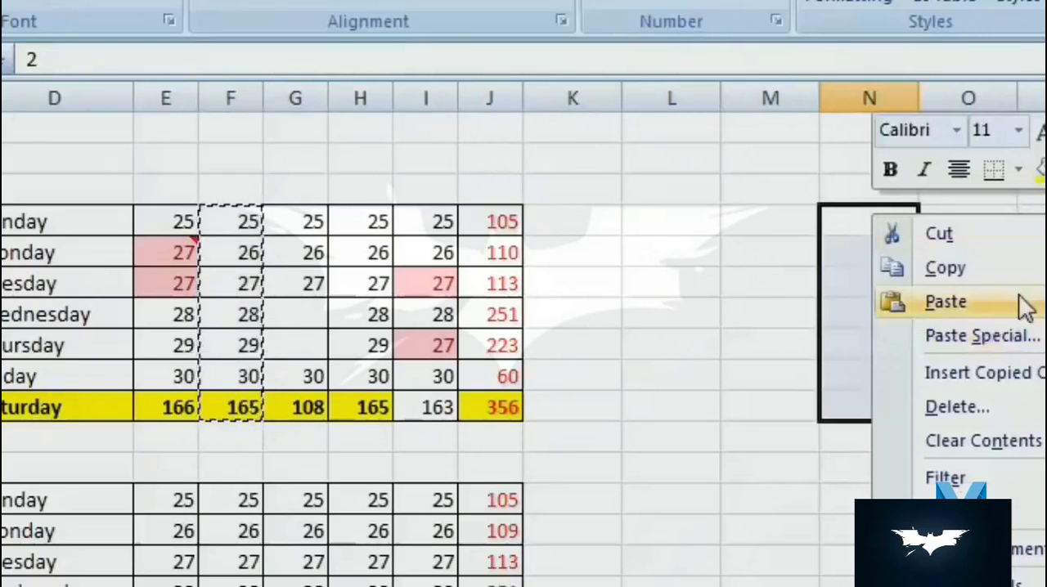
click(874, 219)
right_click(874, 219)
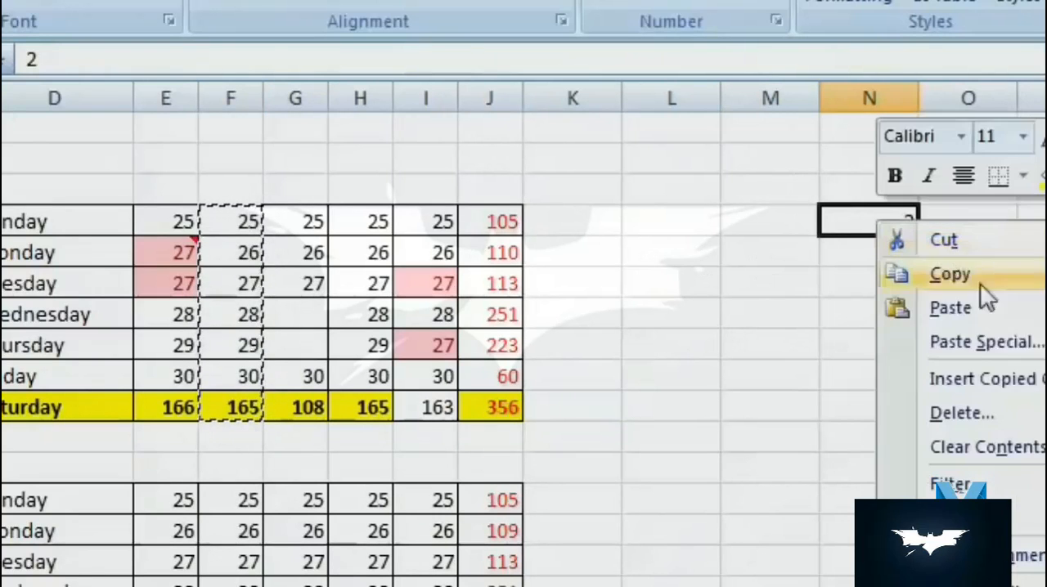
click(1031, 343)
drag(1014, 90, 582, 82)
click(612, 409)
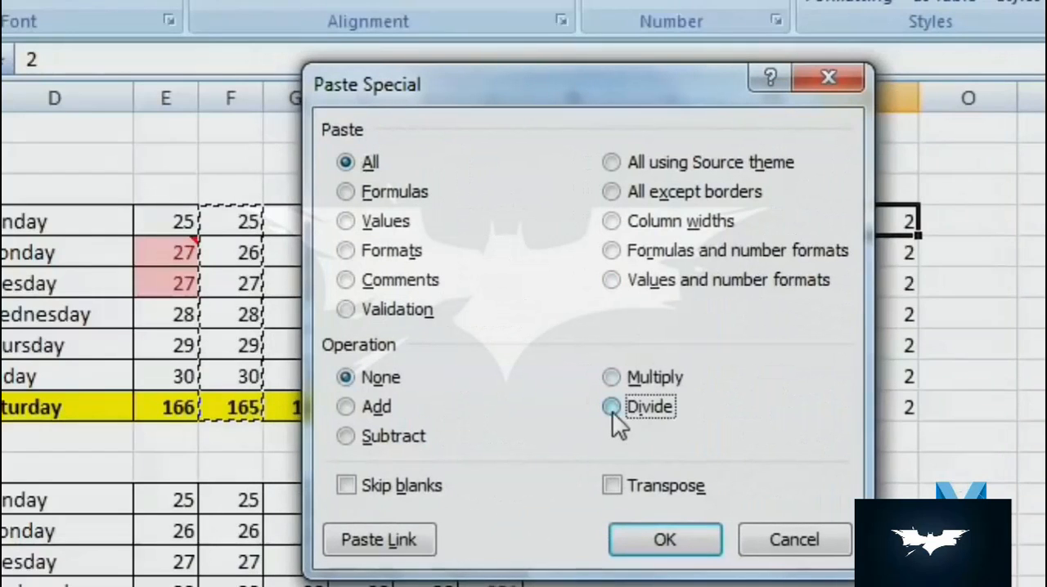
click(681, 542)
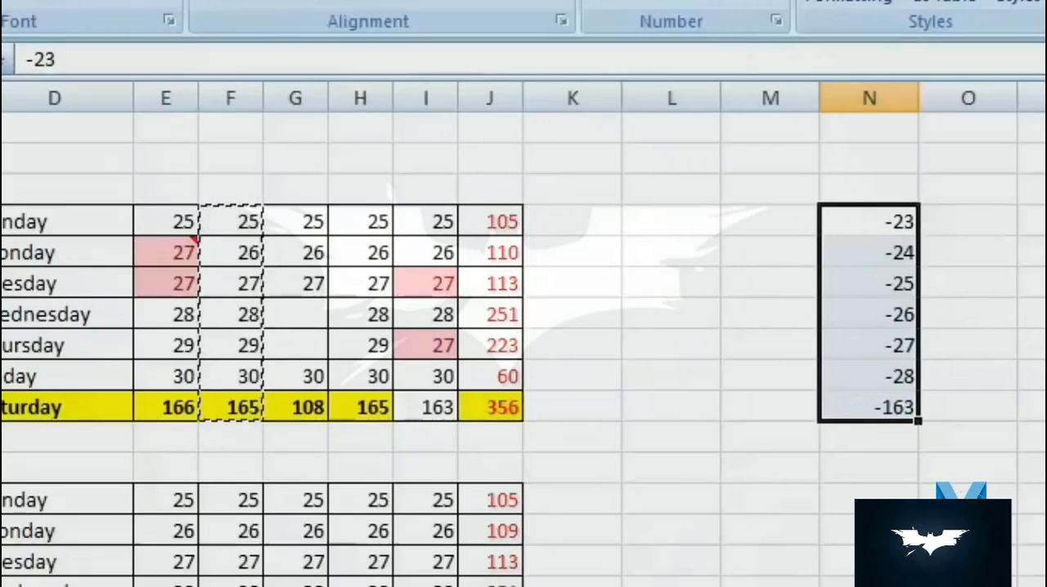
click(583, 308)
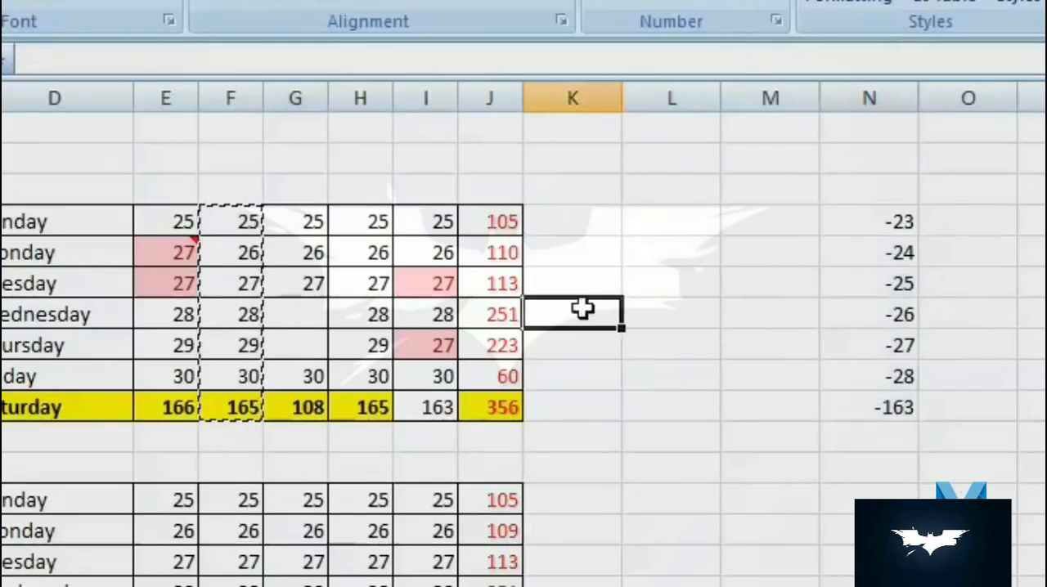
- Copy the day names in D4:D10 and paste them transposed as a row starting at E3
click(79, 222)
drag(320, 222, 322, 407)
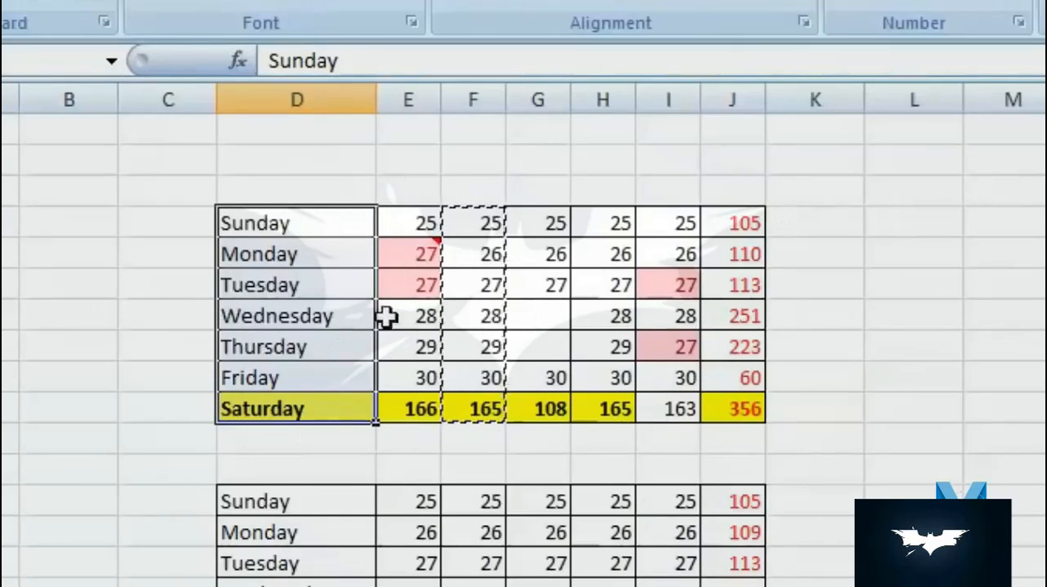
right_click(334, 227)
key(Escape)
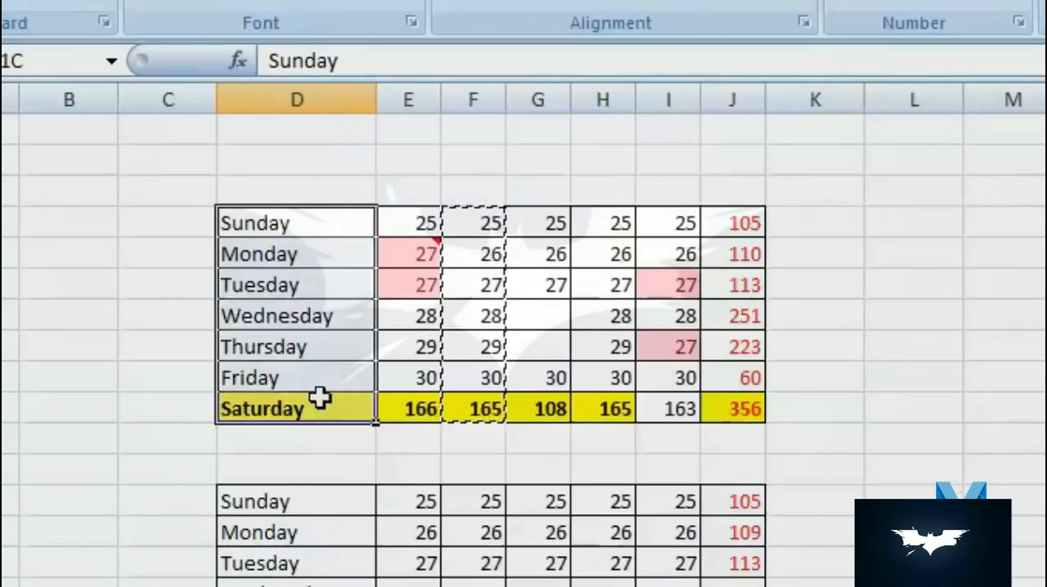
right_click(325, 296)
click(414, 352)
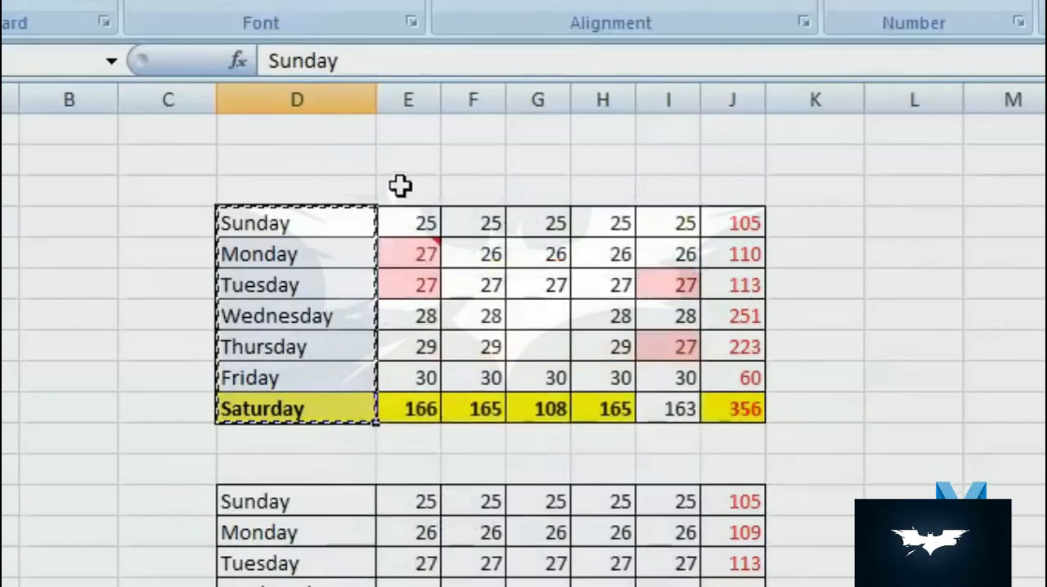
click(401, 186)
right_click(402, 187)
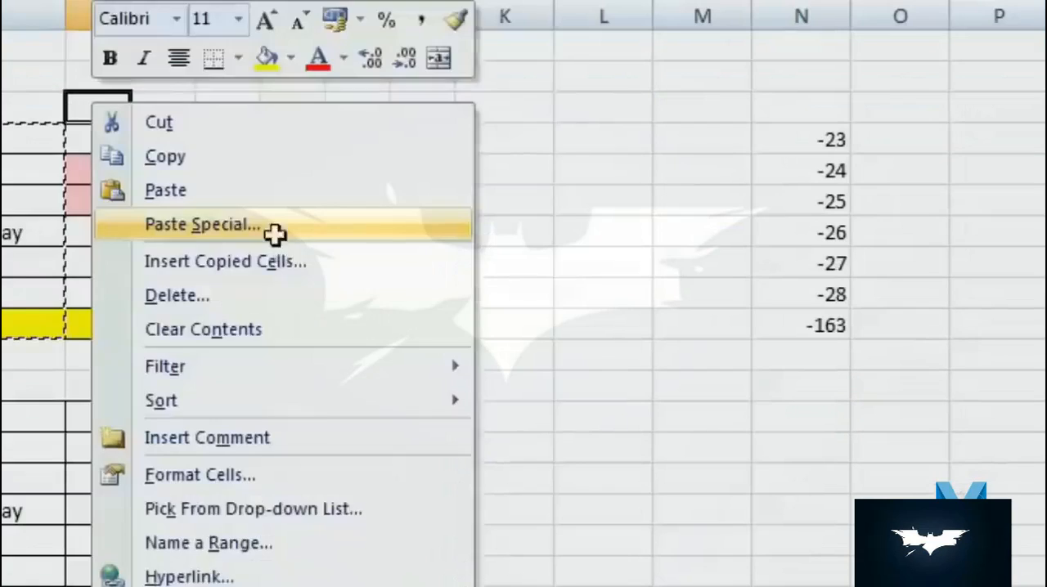
click(585, 317)
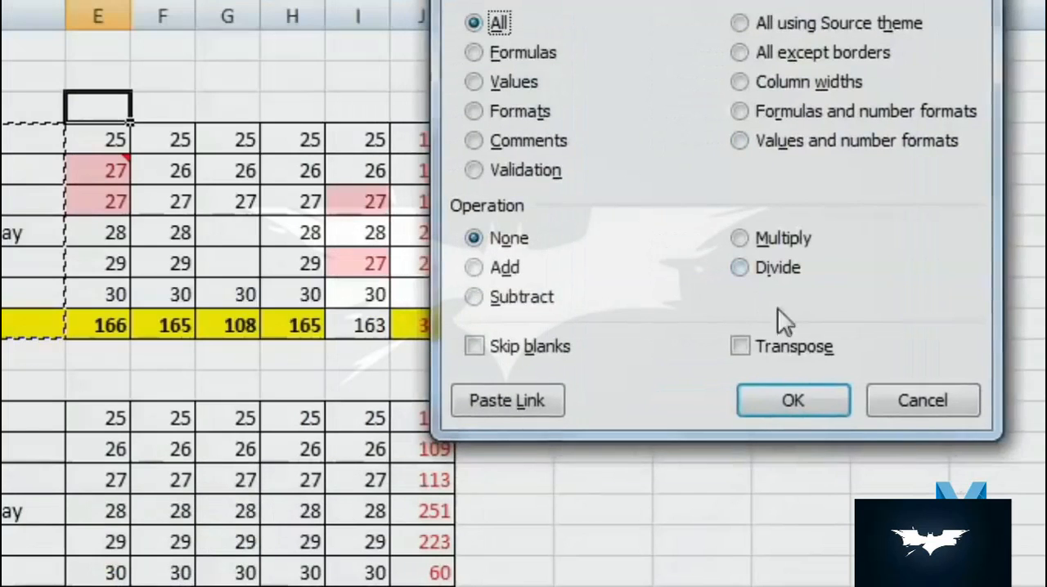
click(741, 346)
click(794, 400)
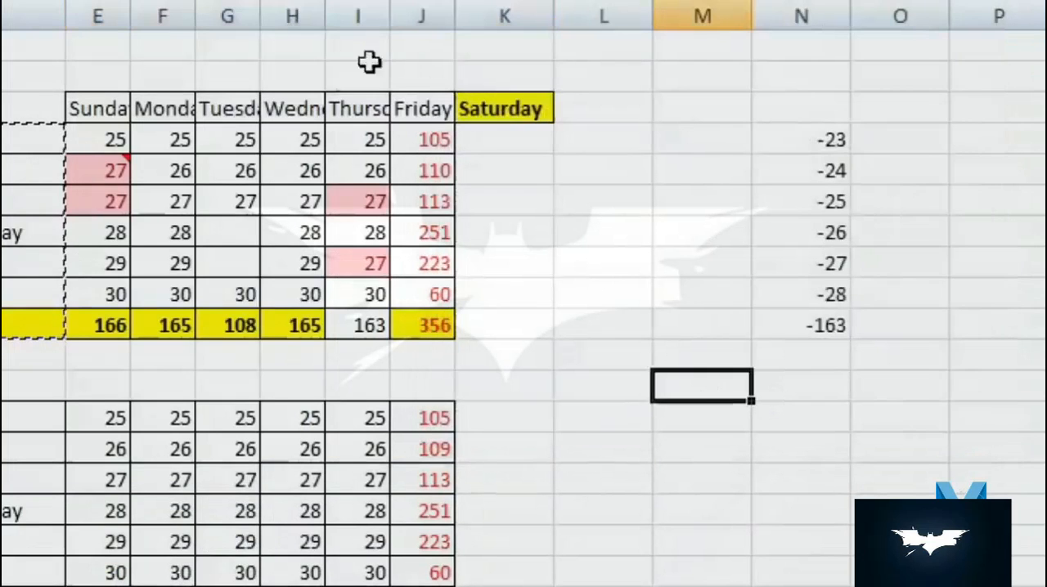
- Widen the columns holding the transposed day names to show them in full, and restore the original column widths
drag(117, 16, 540, 25)
click(600, 265)
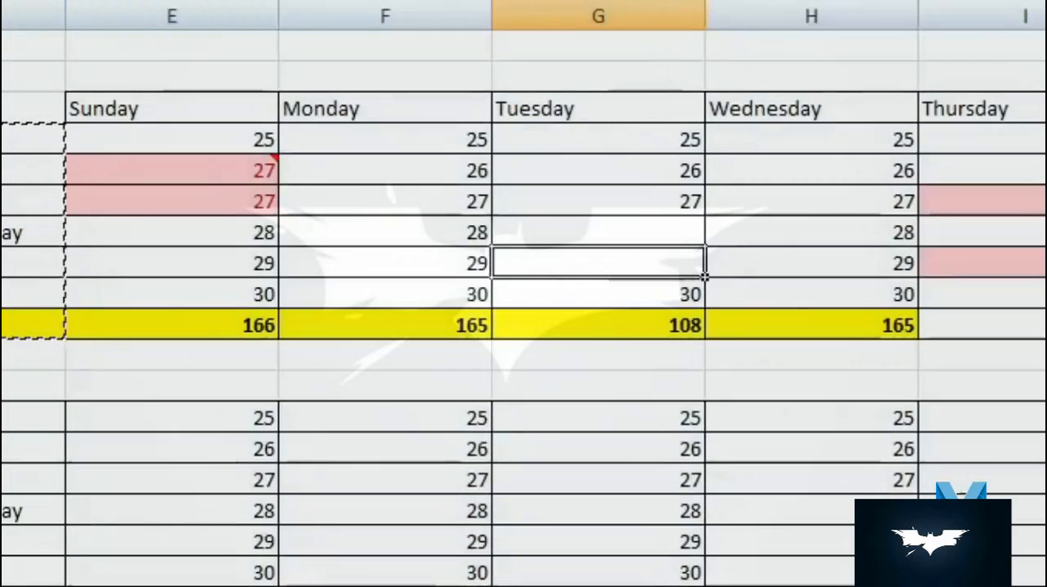
drag(1045, 14, 139, 40)
click(547, 300)
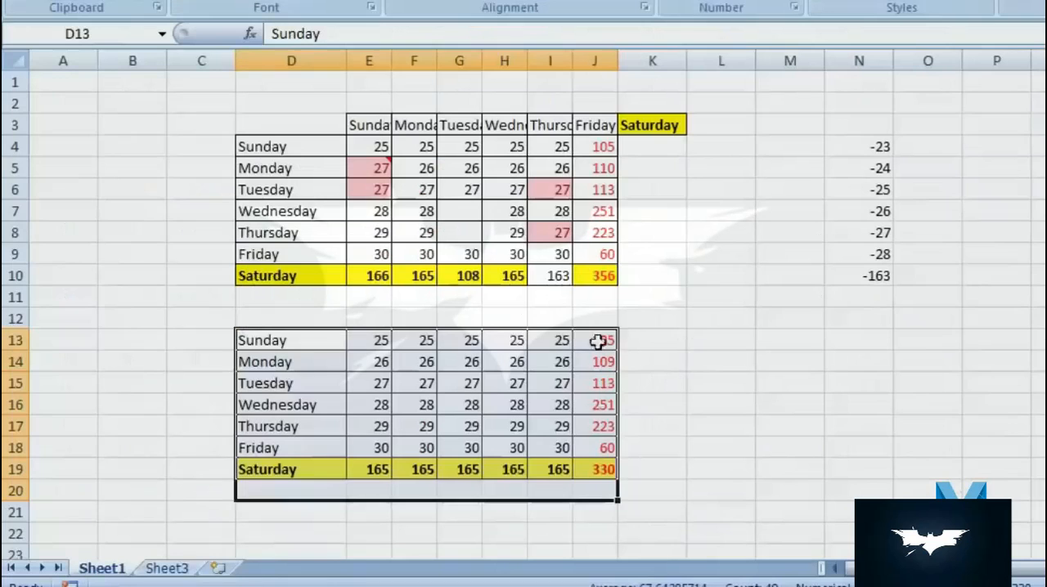
- Copy the lower table D13:J19 and paste it into Sheet3 starting at A1
drag(598, 341, 278, 478)
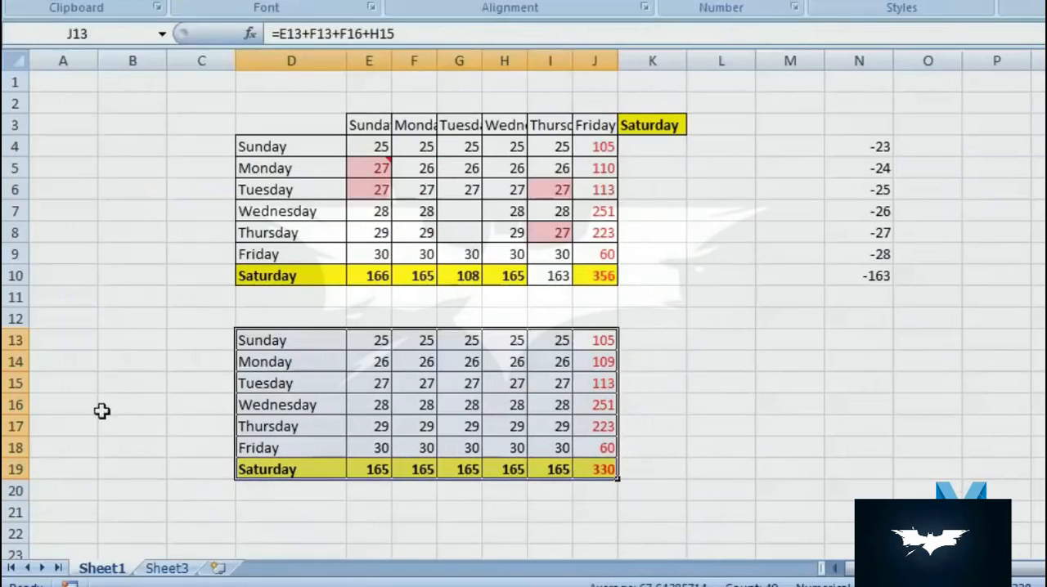
right_click(305, 361)
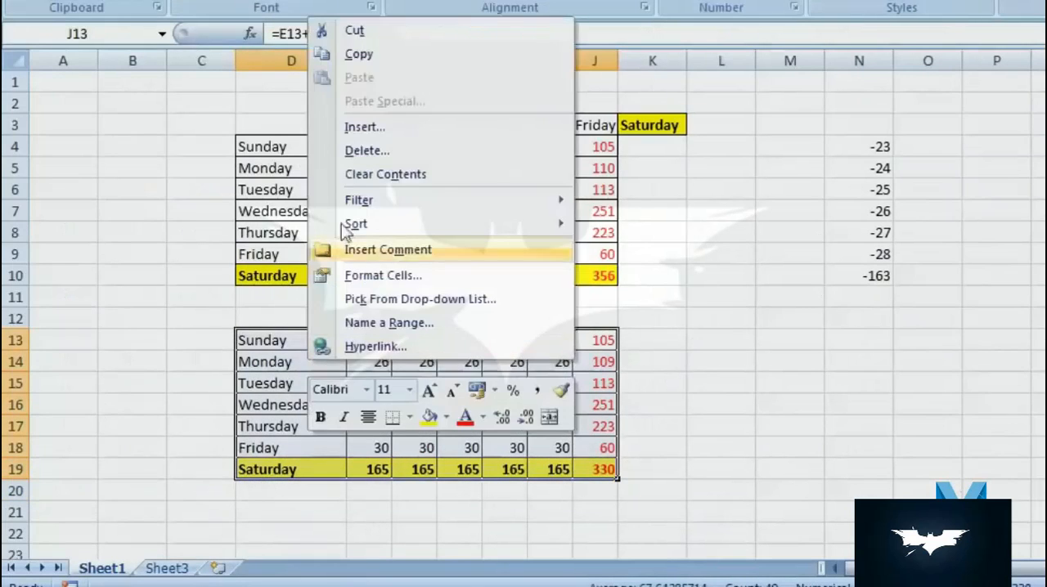
click(355, 52)
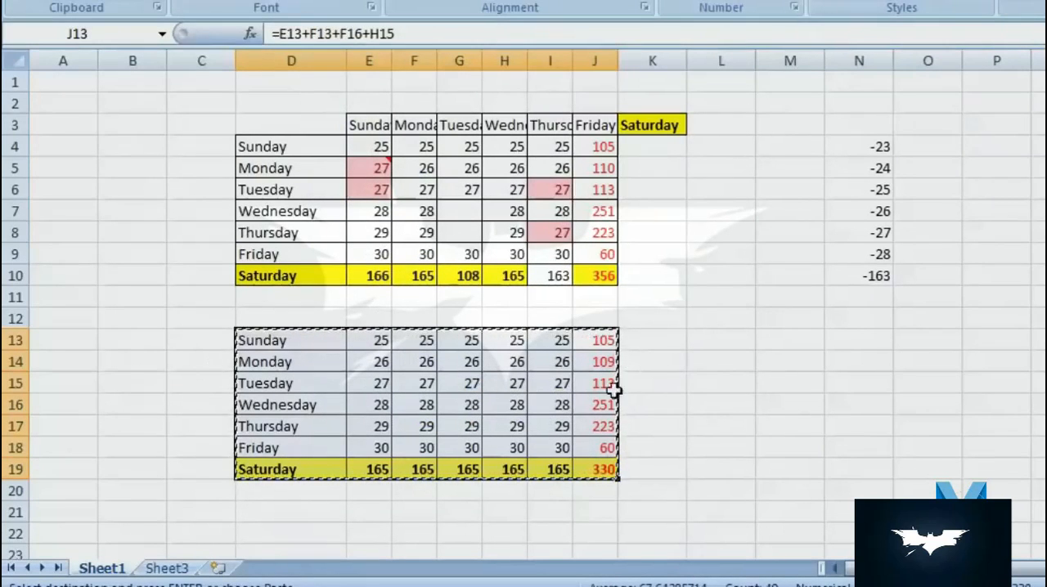
click(169, 567)
right_click(70, 83)
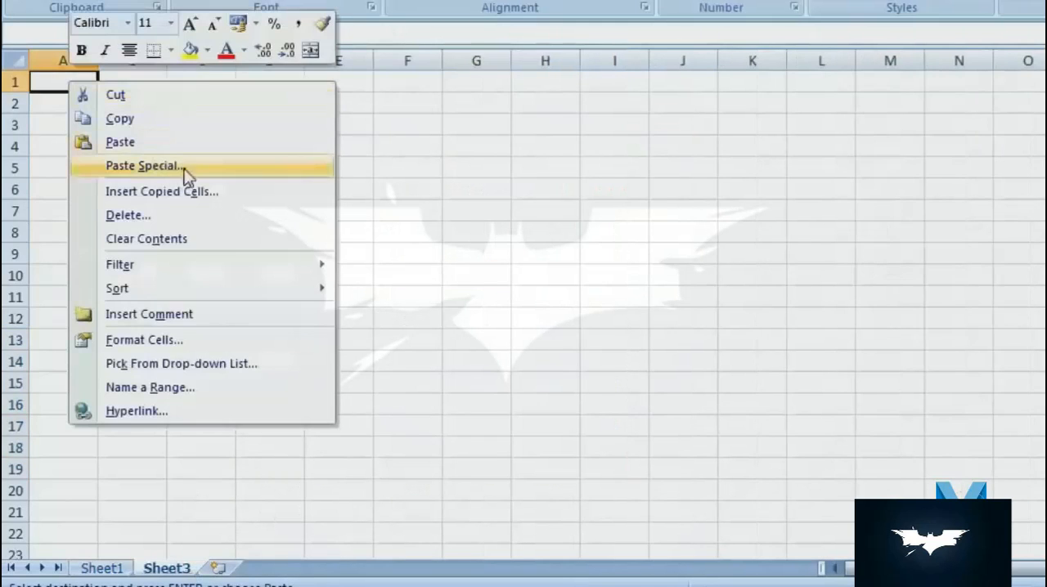
click(155, 141)
click(378, 398)
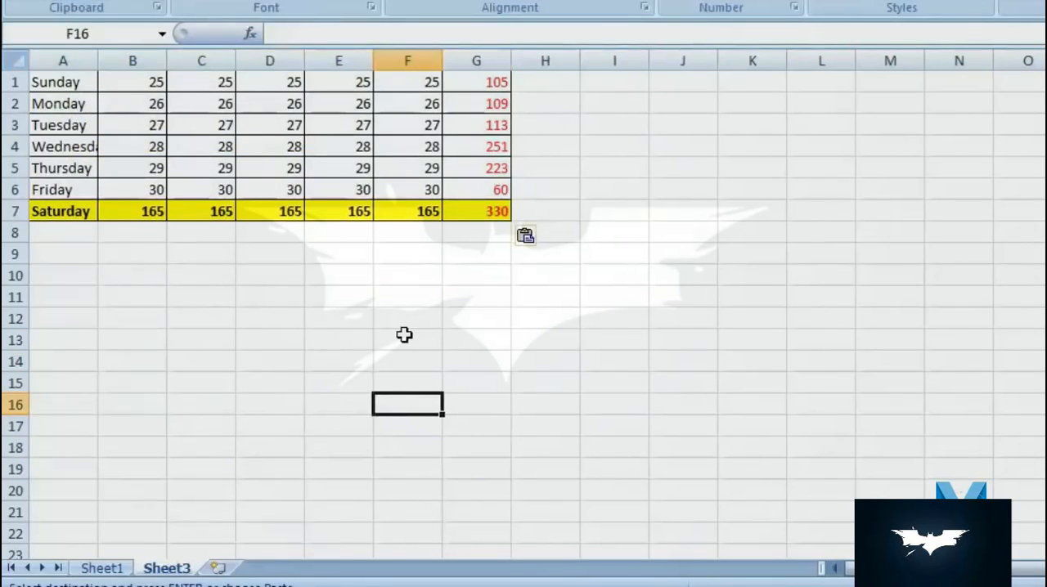
- Narrow columns B through G on Sheet3, and undo both the resizing and the table paste
drag(473, 61, 138, 61)
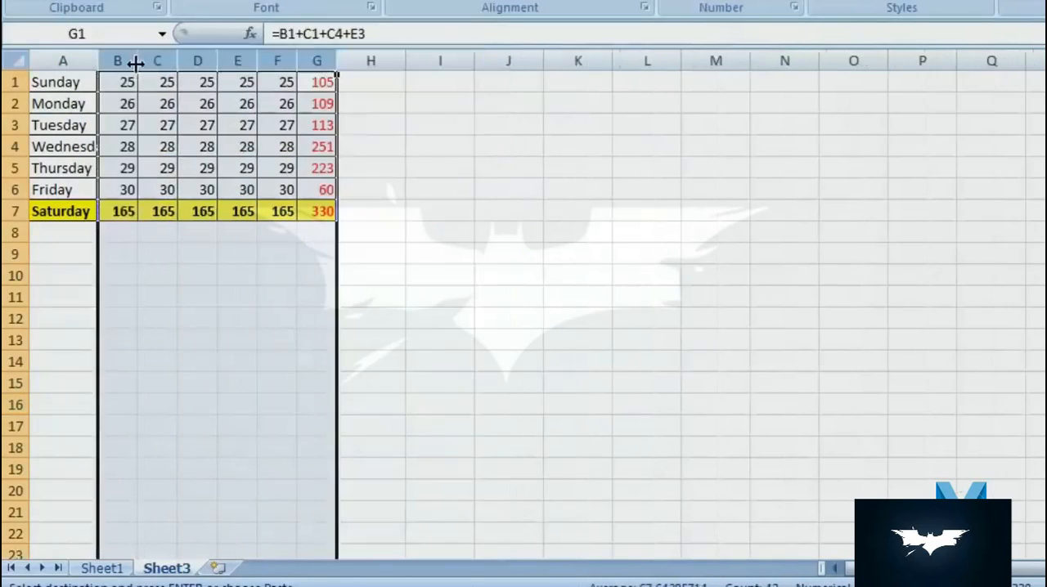
key(ctrl+z)
key(ctrl+z)
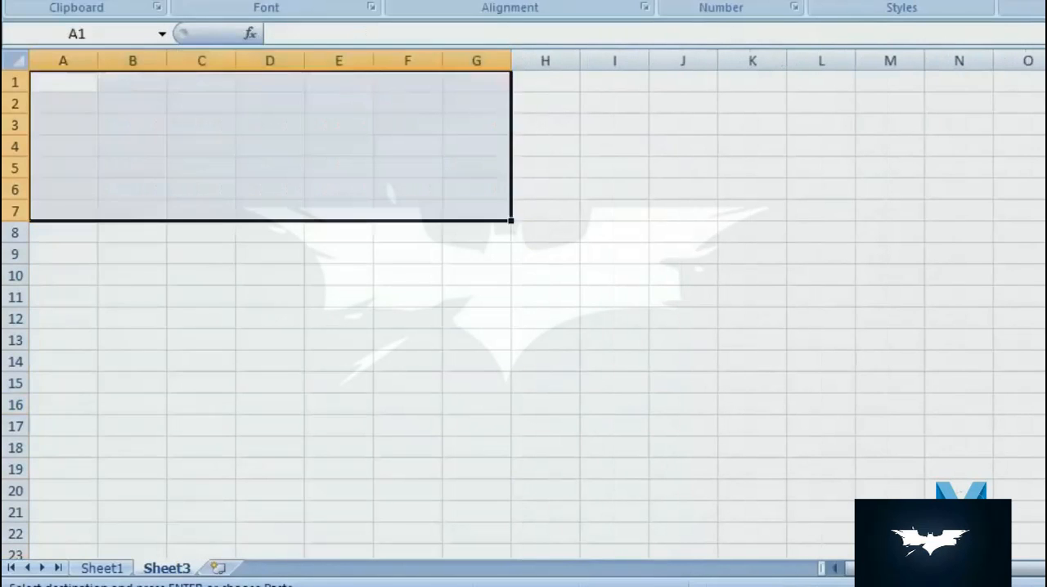
click(314, 442)
- Return to Sheet1 and copy the lower table D13:J19 again
click(101, 567)
right_click(587, 462)
click(638, 142)
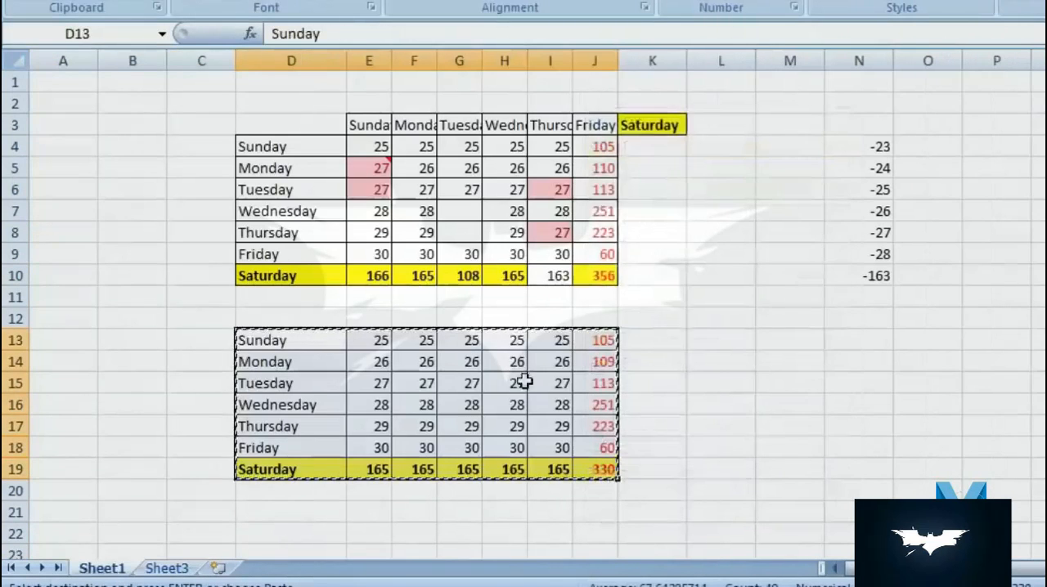
- Paste the copied table into Sheet3 starting at cell A1
click(174, 569)
right_click(73, 84)
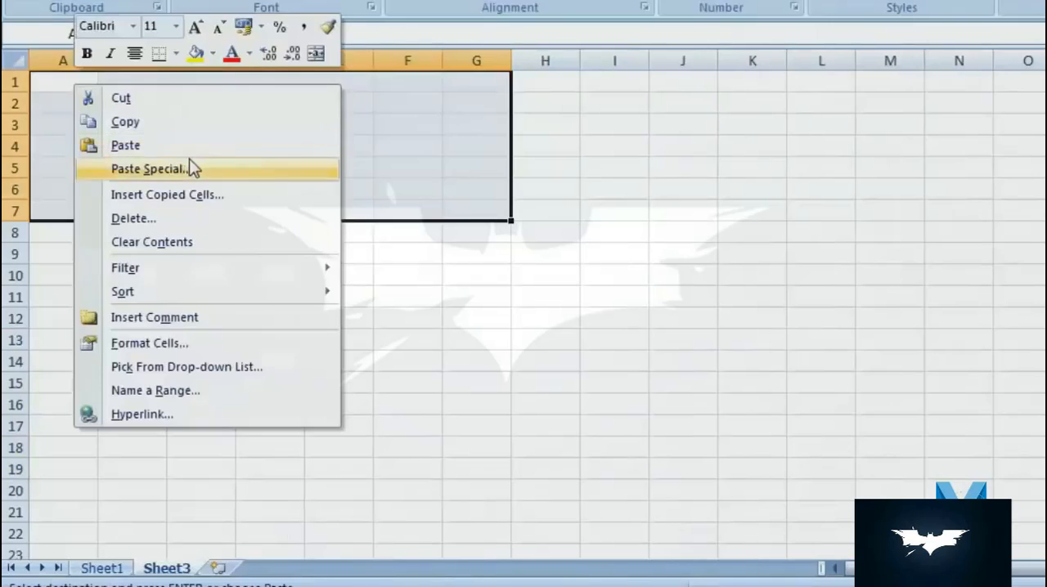
click(222, 148)
click(476, 318)
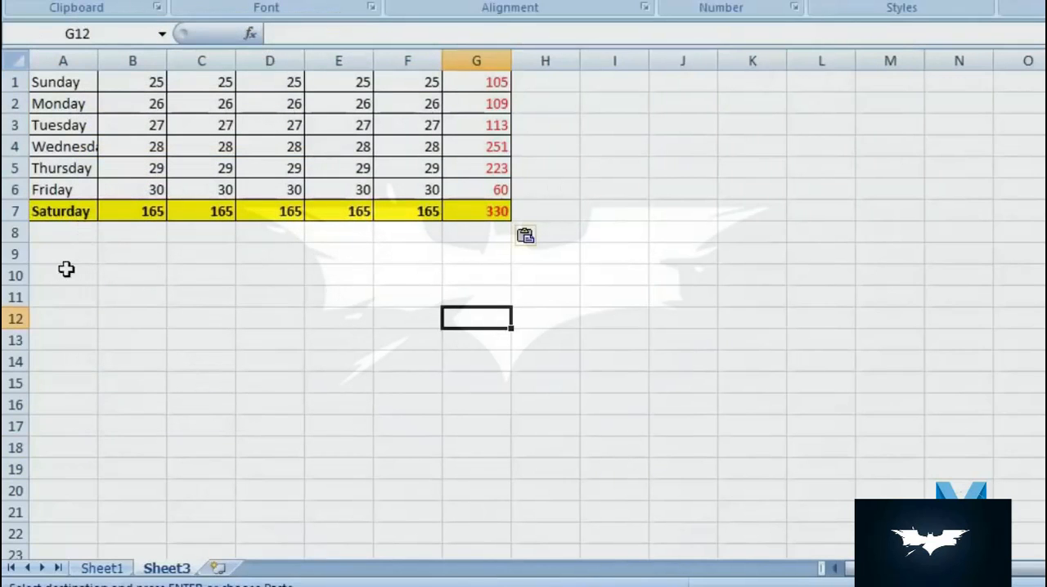
- Copy D13:J19 on Sheet1 again and apply only its column widths to Sheet3 from A1 with Paste Special
click(103, 568)
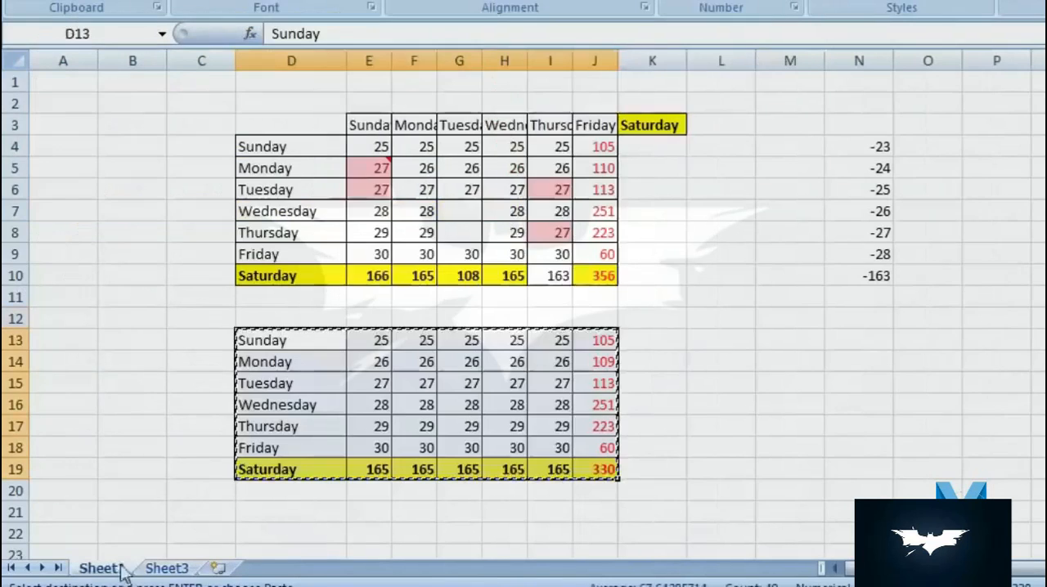
right_click(320, 386)
click(403, 84)
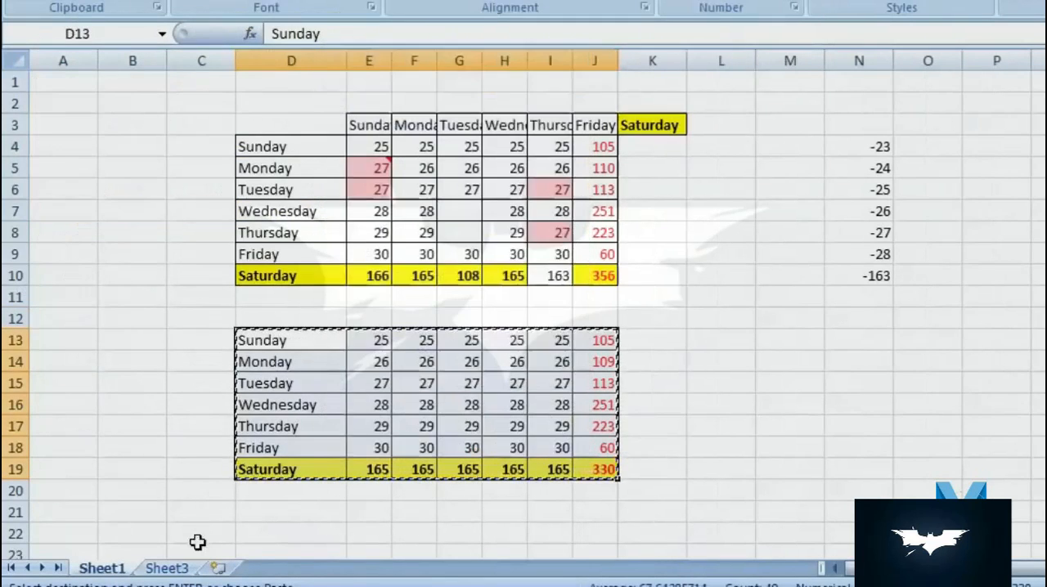
click(190, 561)
right_click(84, 84)
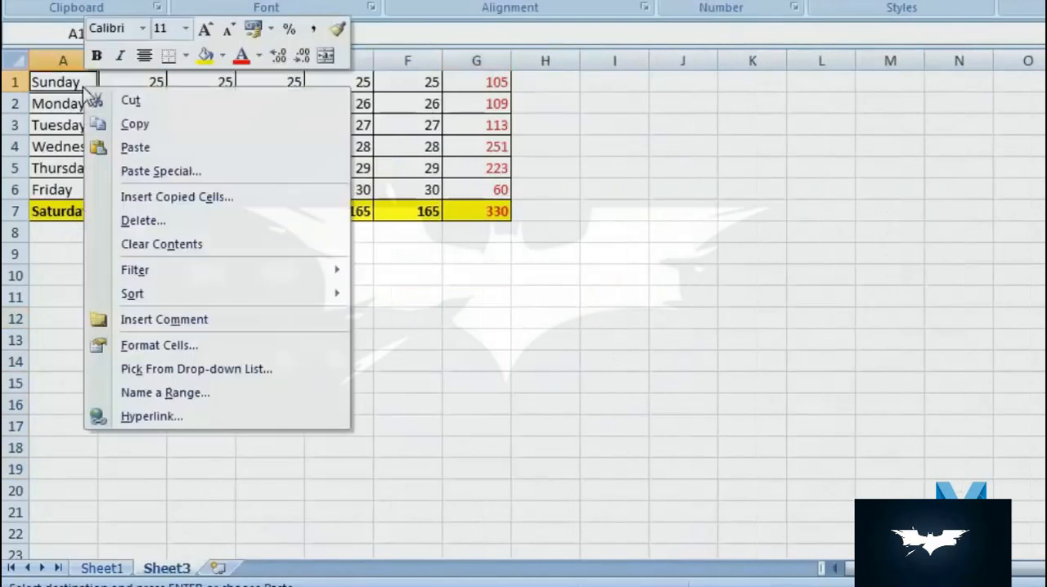
click(211, 175)
drag(241, 11, 859, 39)
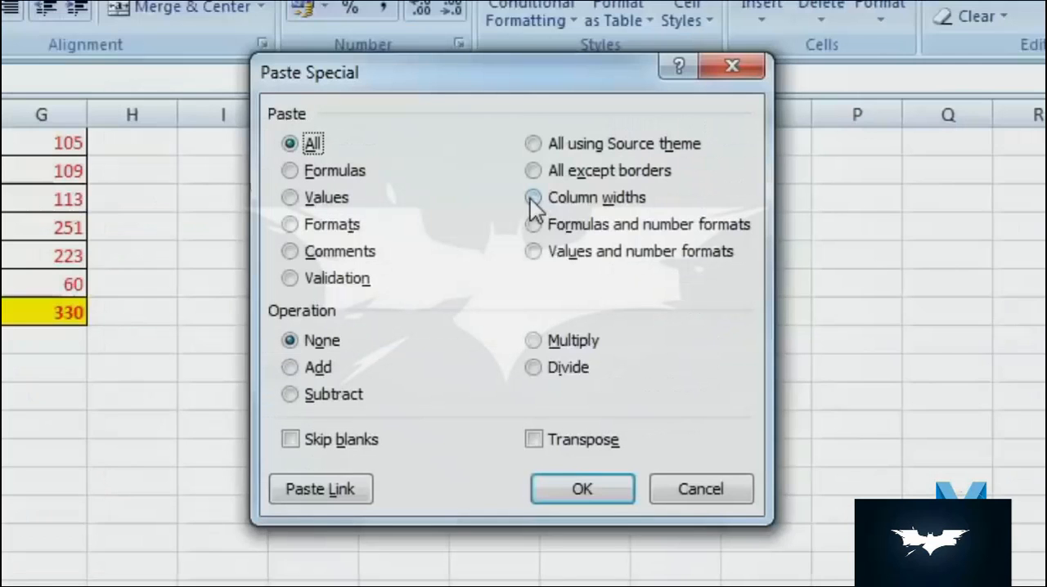
click(533, 198)
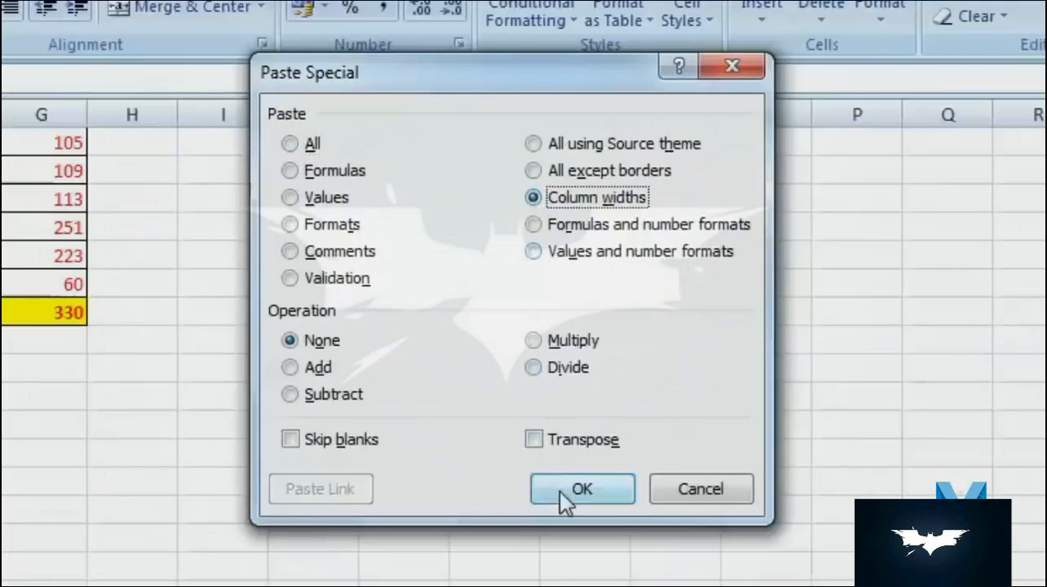
click(564, 490)
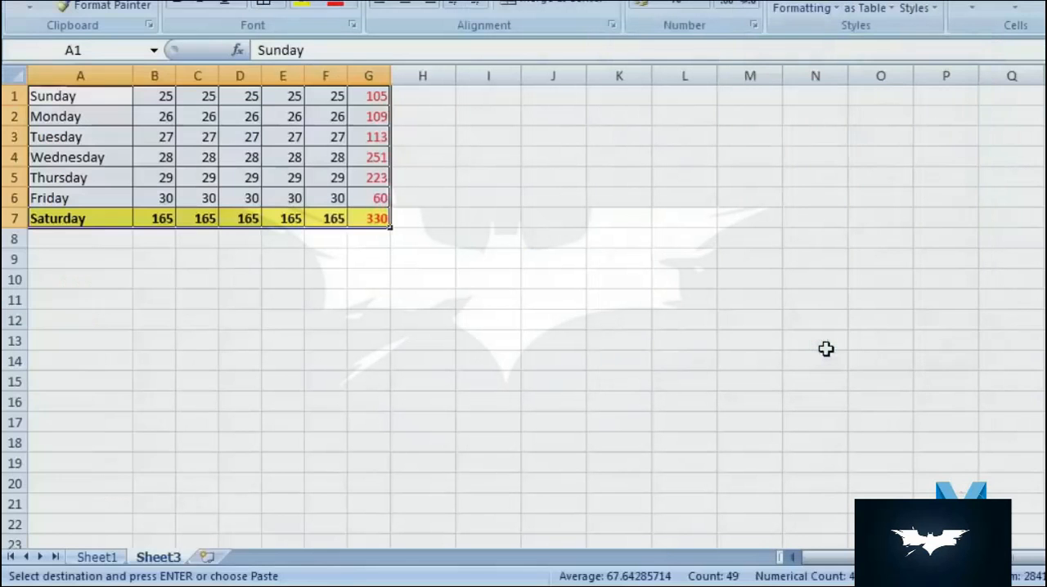
click(826, 349)
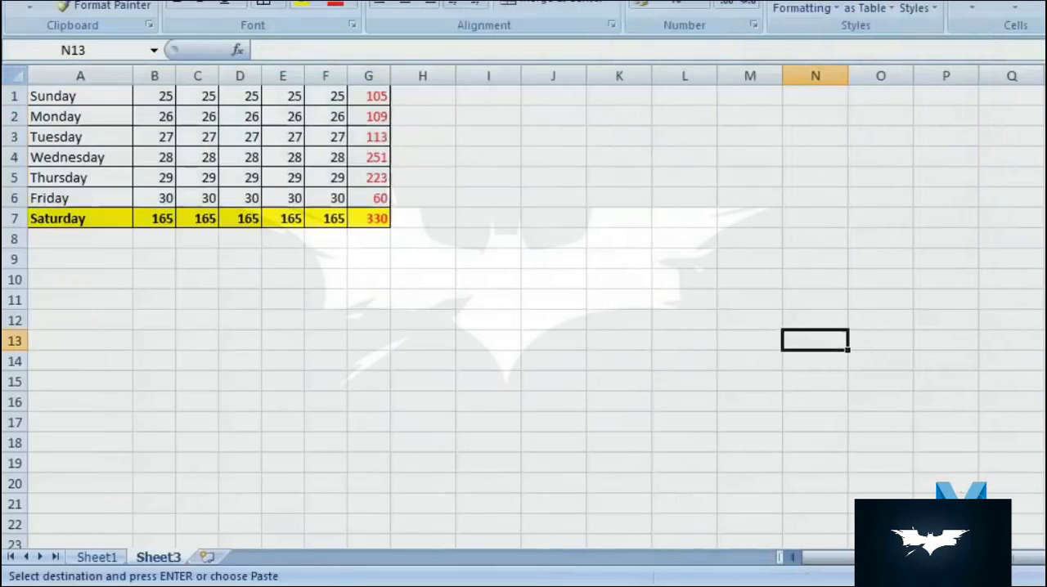
click(99, 563)
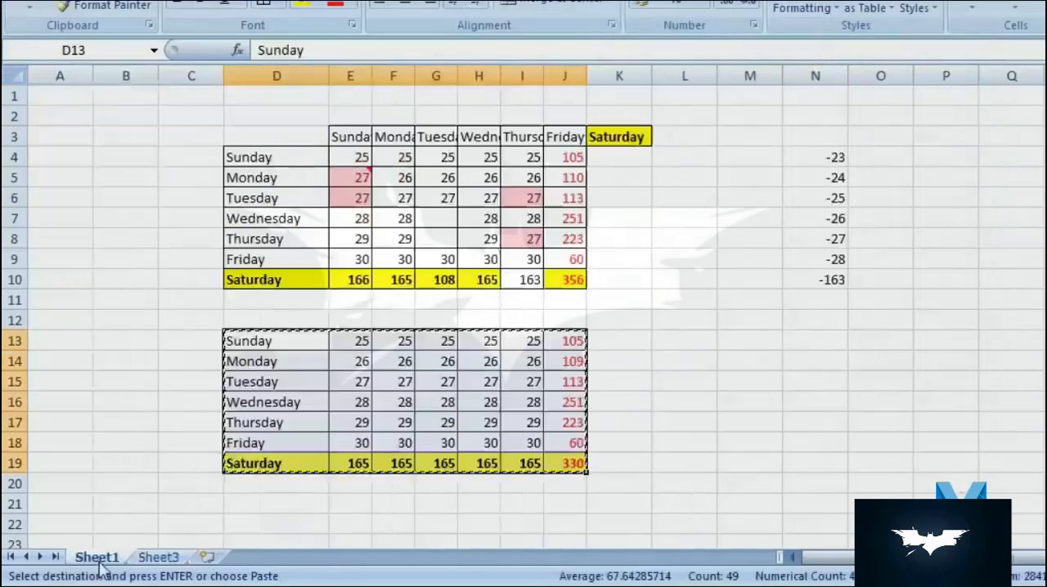
click(159, 557)
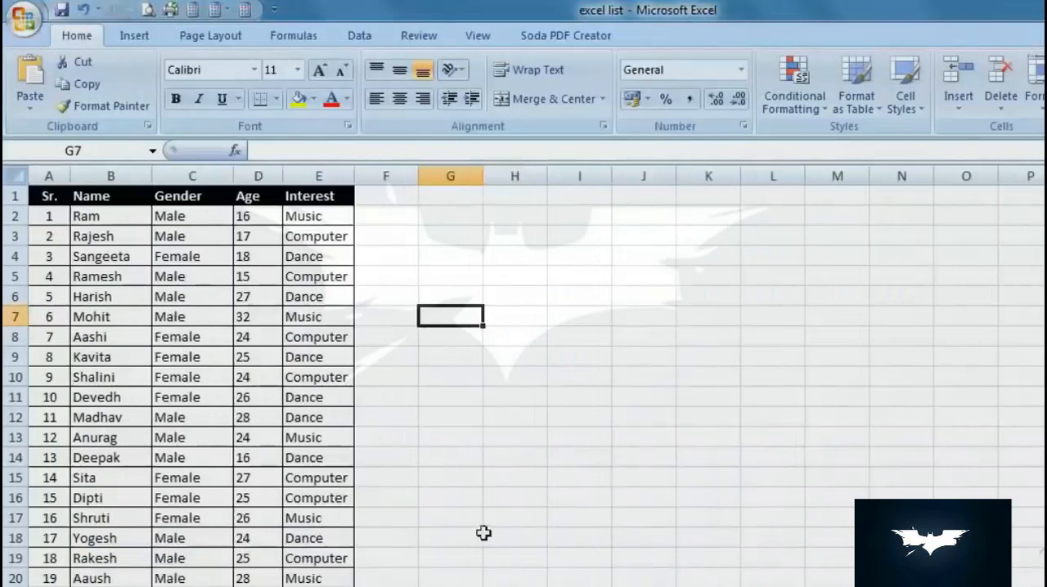
- Open the print preview of the list on Sheet1 of the excel list workbook, and close it to display the page breaks
click(488, 535)
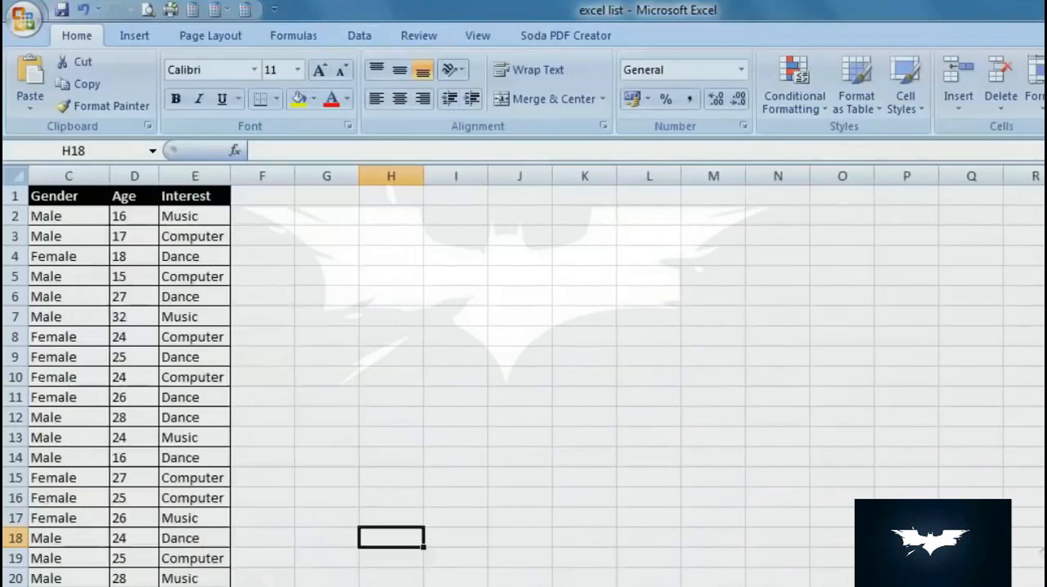
scroll(473, 472, down, 15)
scroll(473, 474, up, 15)
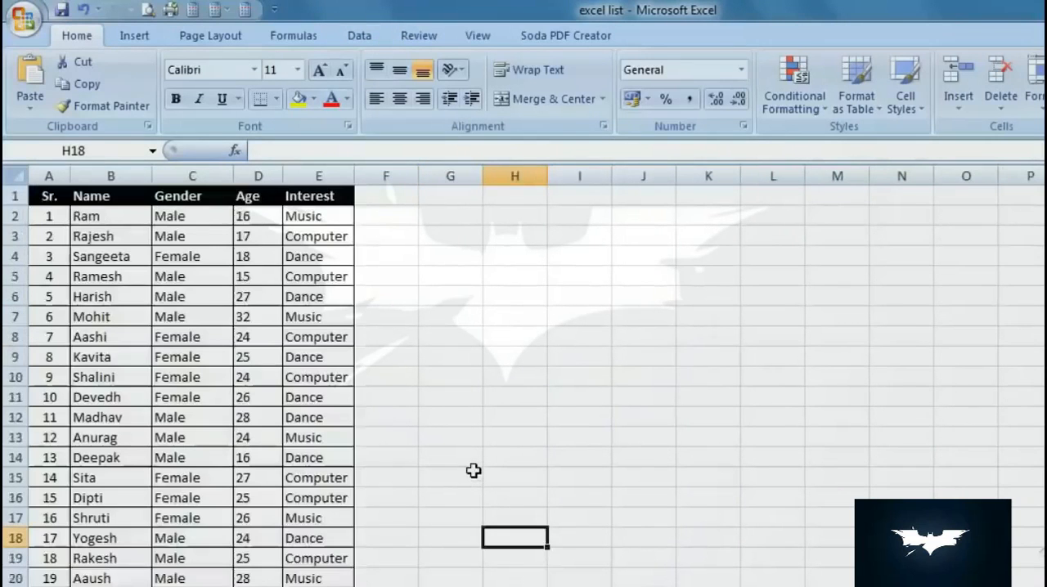
click(147, 10)
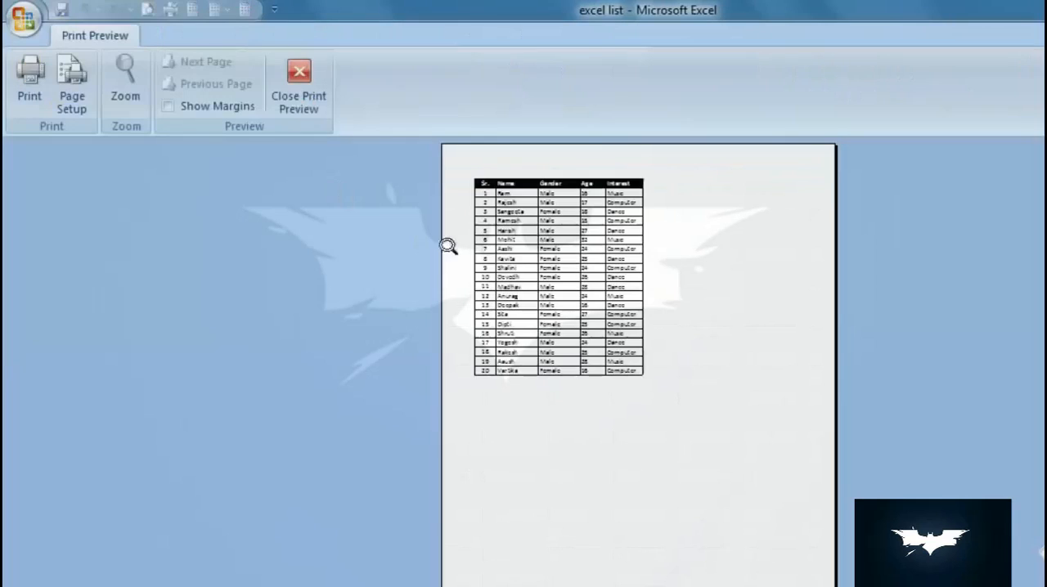
click(298, 86)
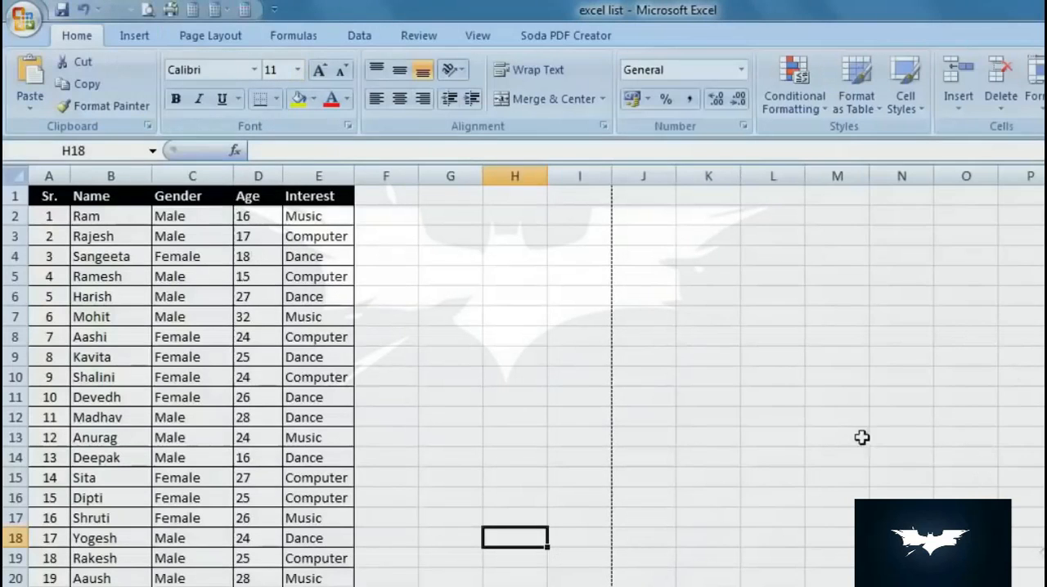
- Compare the page-break lines around the list with the print preview of the sheet
scroll(833, 425, down, 19)
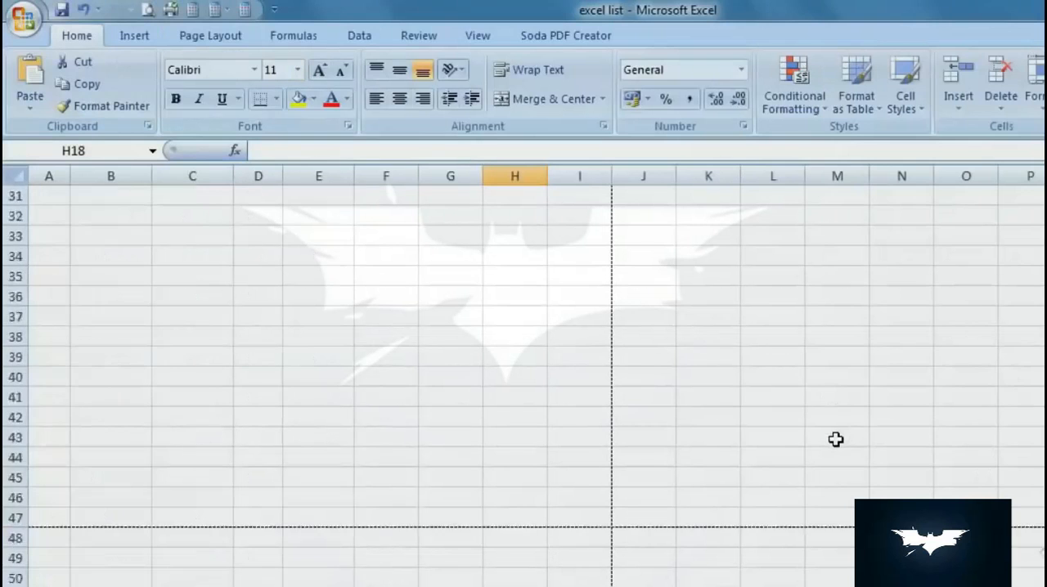
scroll(835, 440, up, 19)
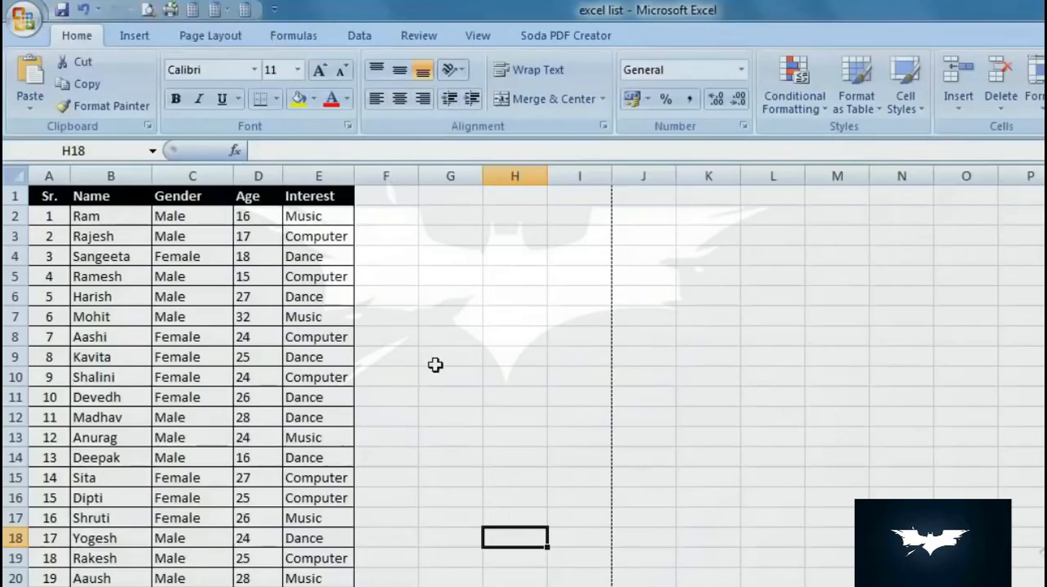
key(ctrl+F2)
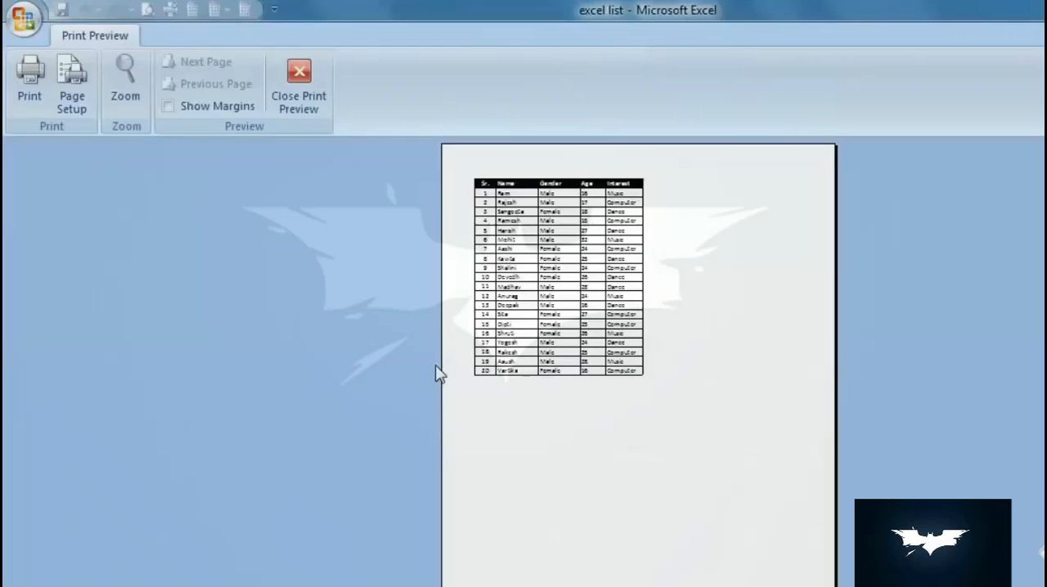
click(278, 102)
scroll(539, 339, down, 3)
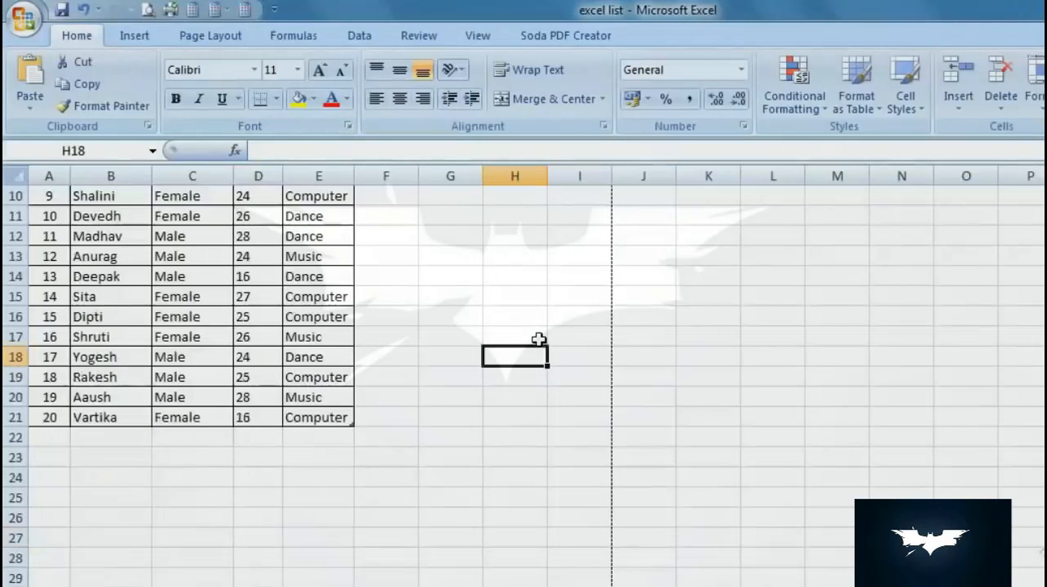
scroll(539, 340, down, 1)
scroll(352, 304, up, 4)
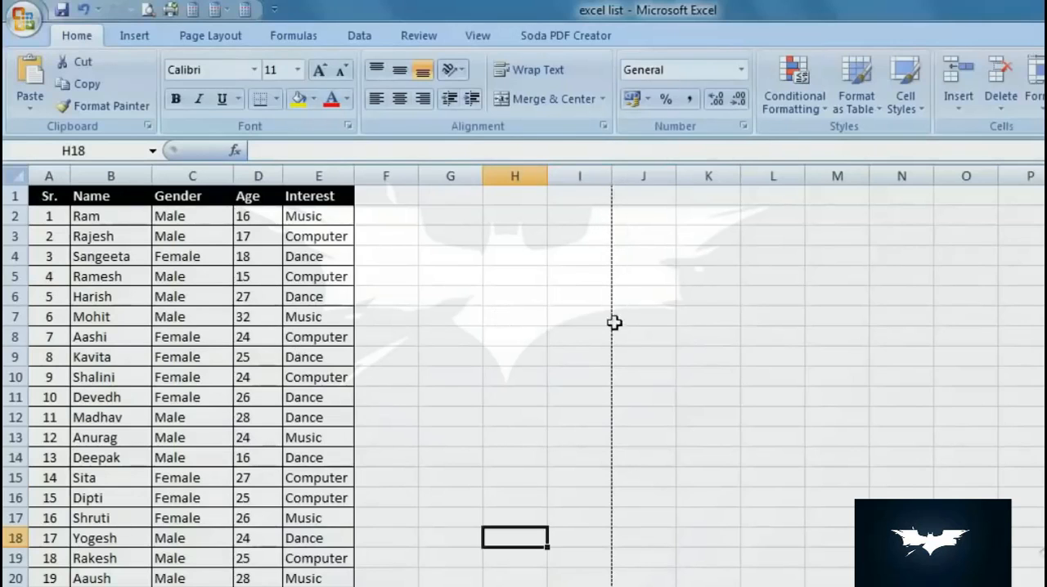
- Examine where the horizontal and vertical page-break lines divide the sheet into printed pages
scroll(614, 323, down, 11)
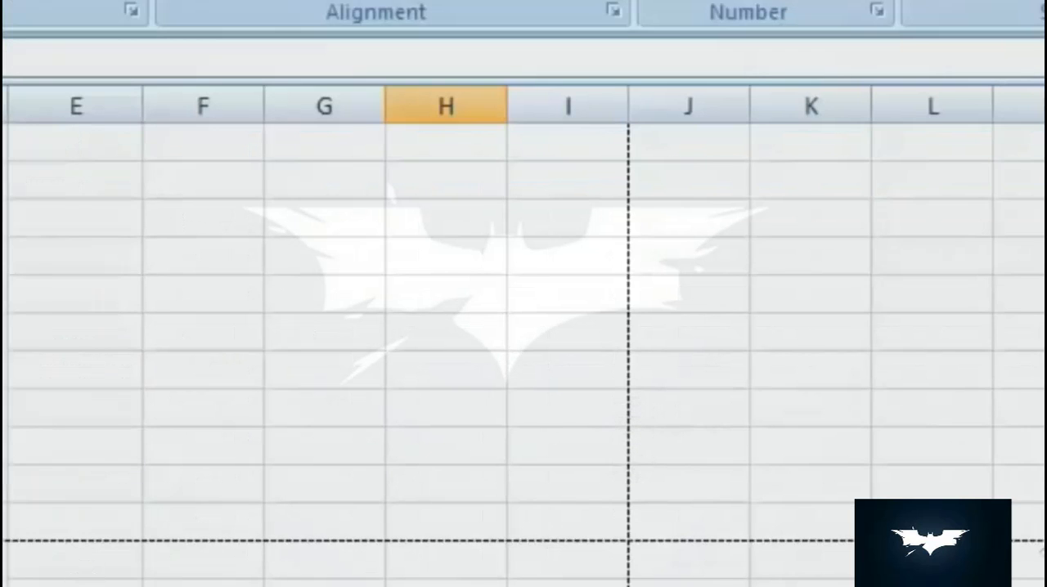
scroll(524, 343, right, 2)
scroll(597, 406, up, 10)
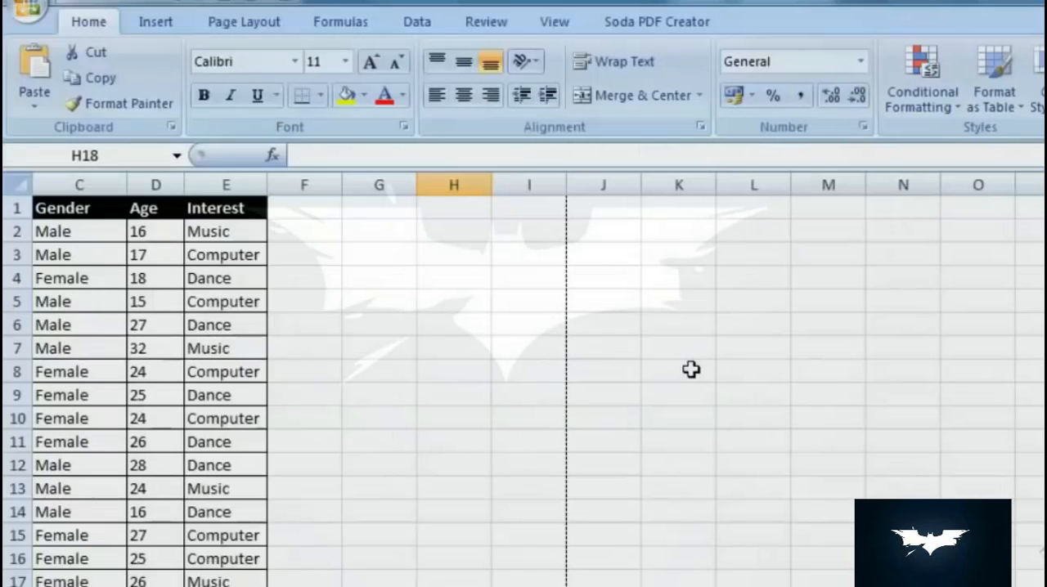
scroll(691, 370, down, 7)
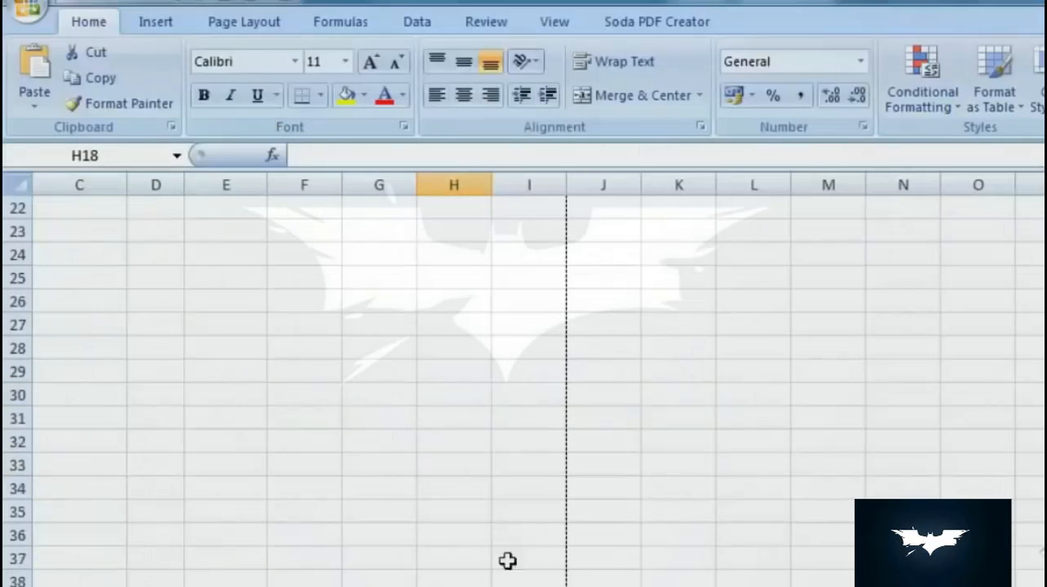
scroll(845, 426, up, 5)
scroll(523, 378, down, 6)
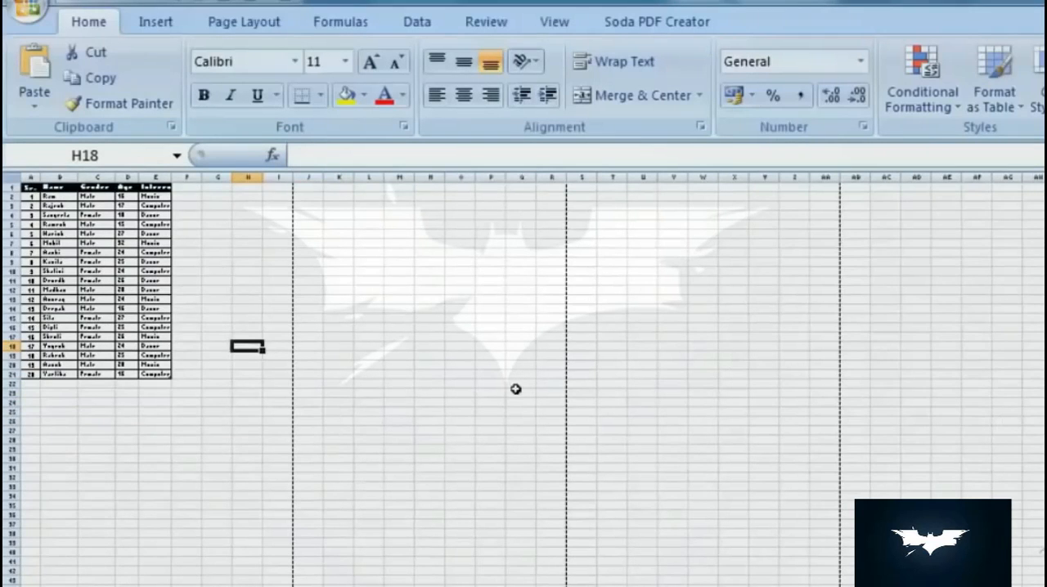
- View the sheet in Page Layout and Page Break Preview, and return it to Normal view
click(558, 23)
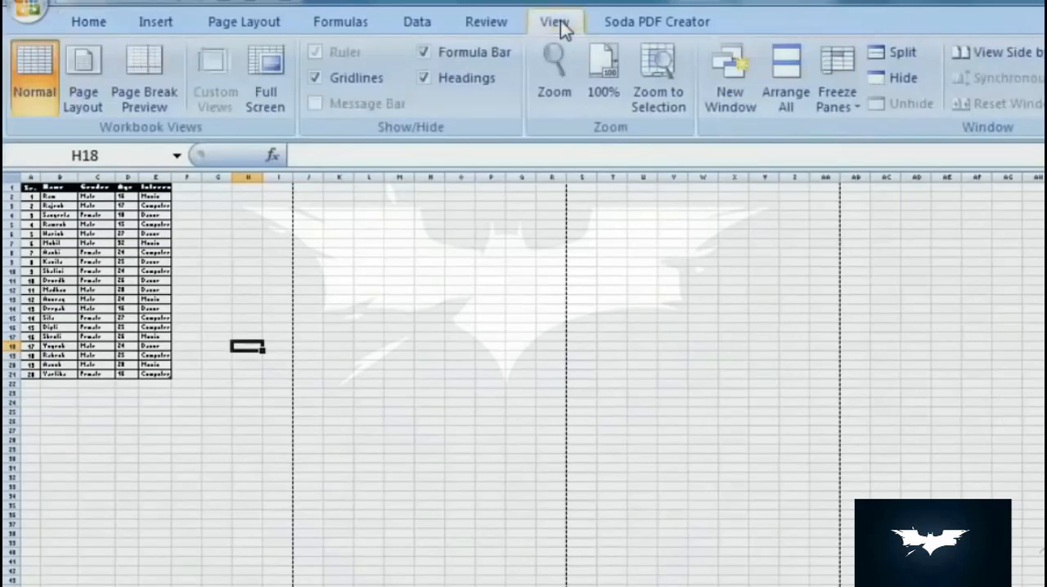
click(86, 63)
scroll(507, 486, down, 10)
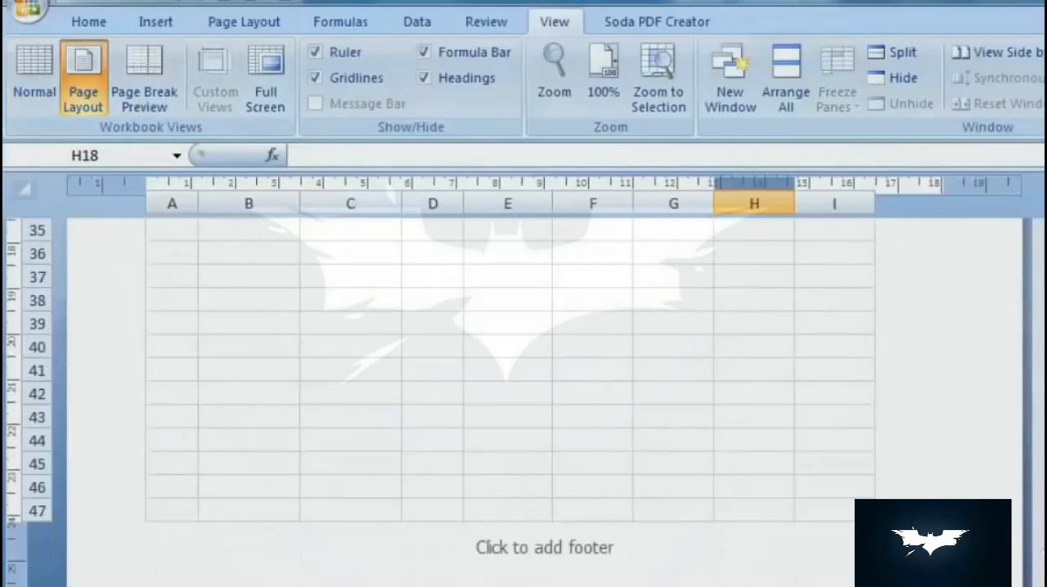
scroll(523, 381, down, 8)
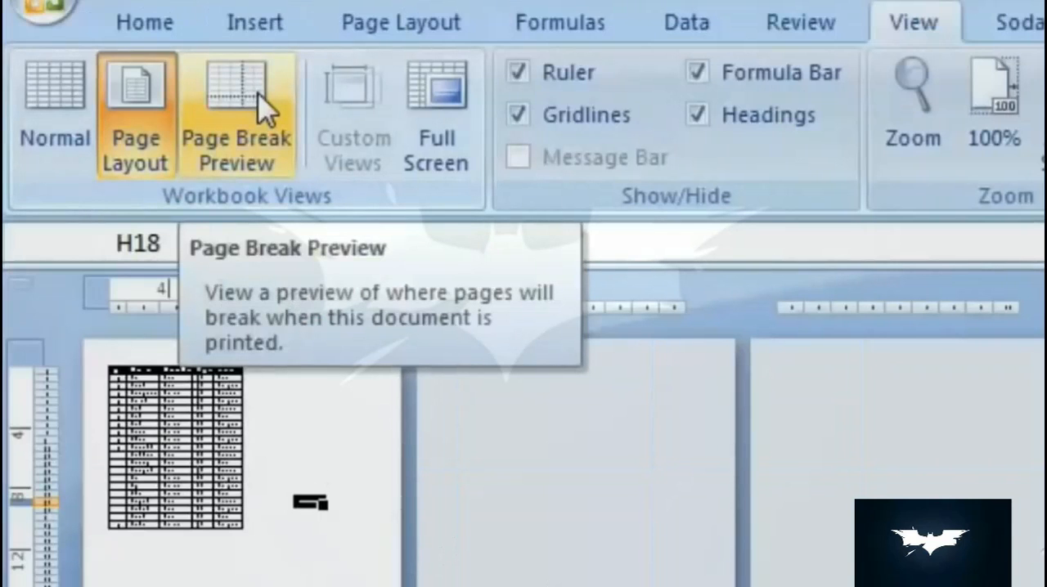
click(237, 123)
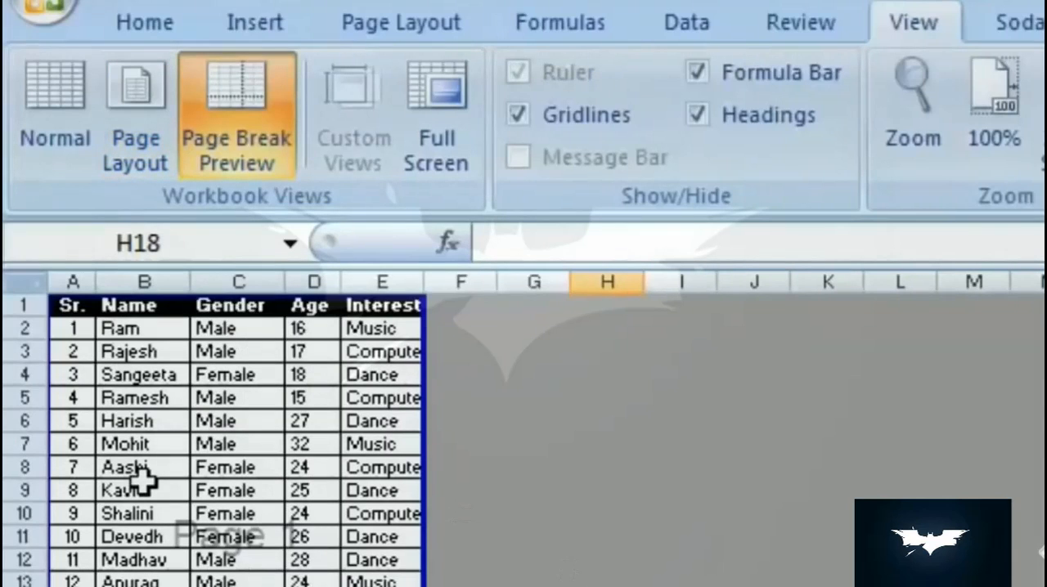
click(72, 135)
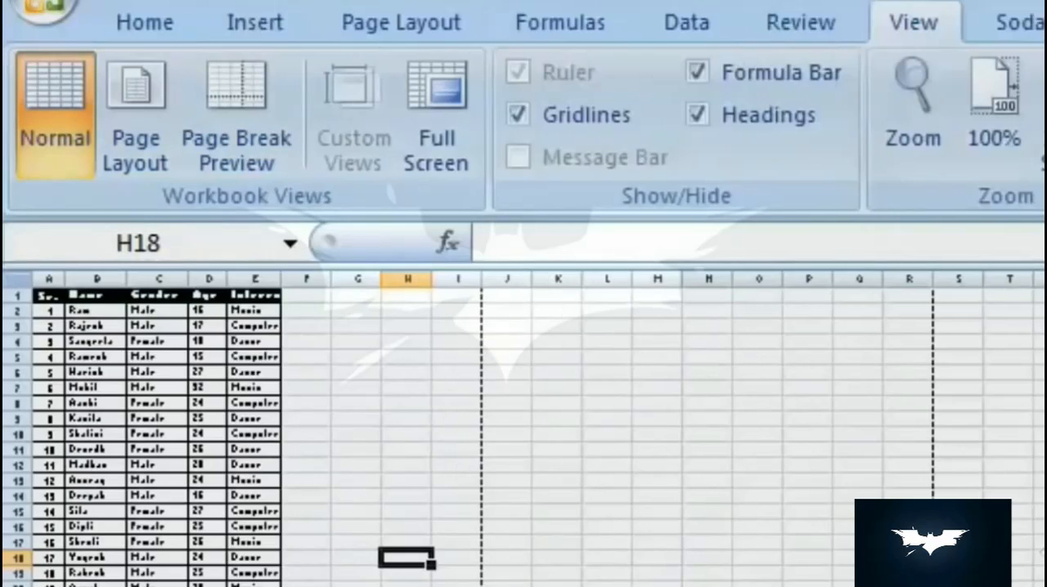
- Check the current paper size and the first page's last row, and set the paper size to A4
click(401, 23)
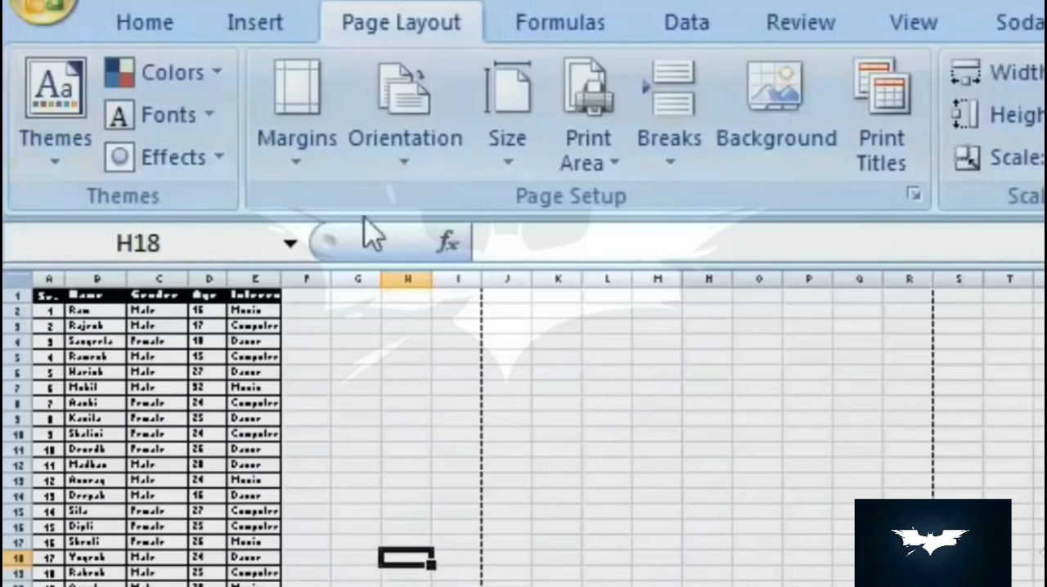
click(508, 164)
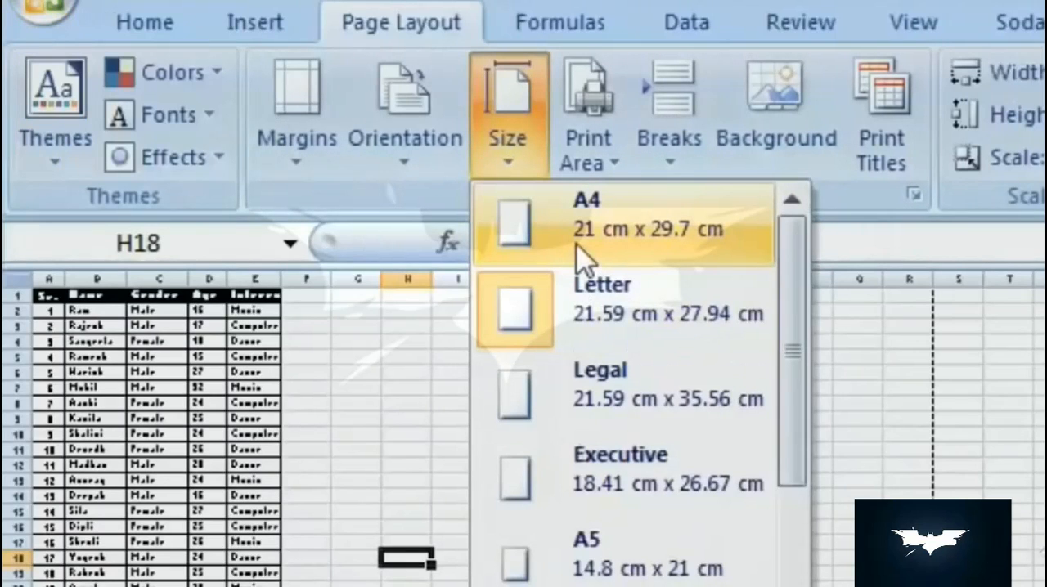
click(383, 582)
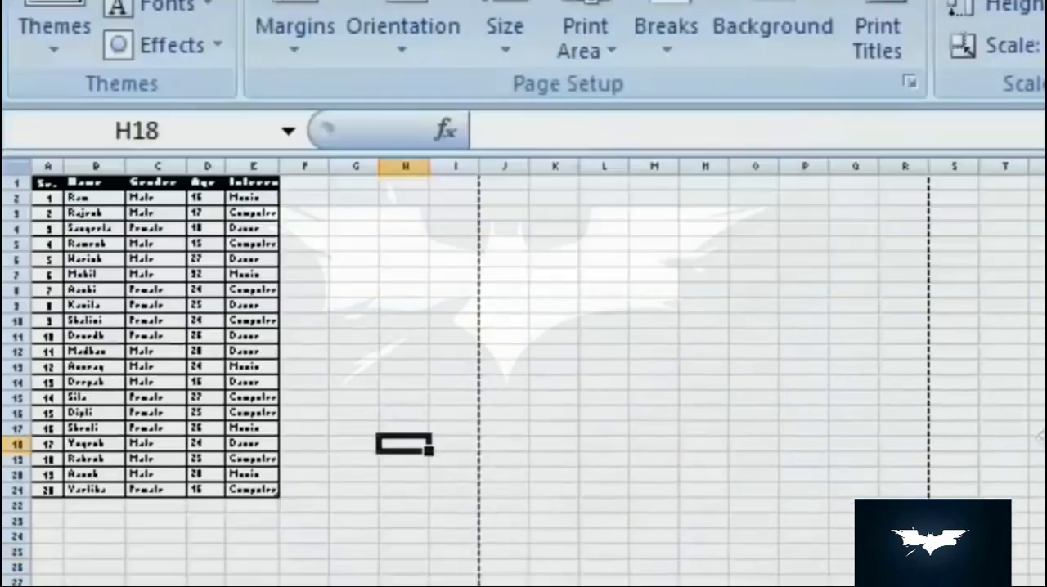
scroll(523, 368, up, 5)
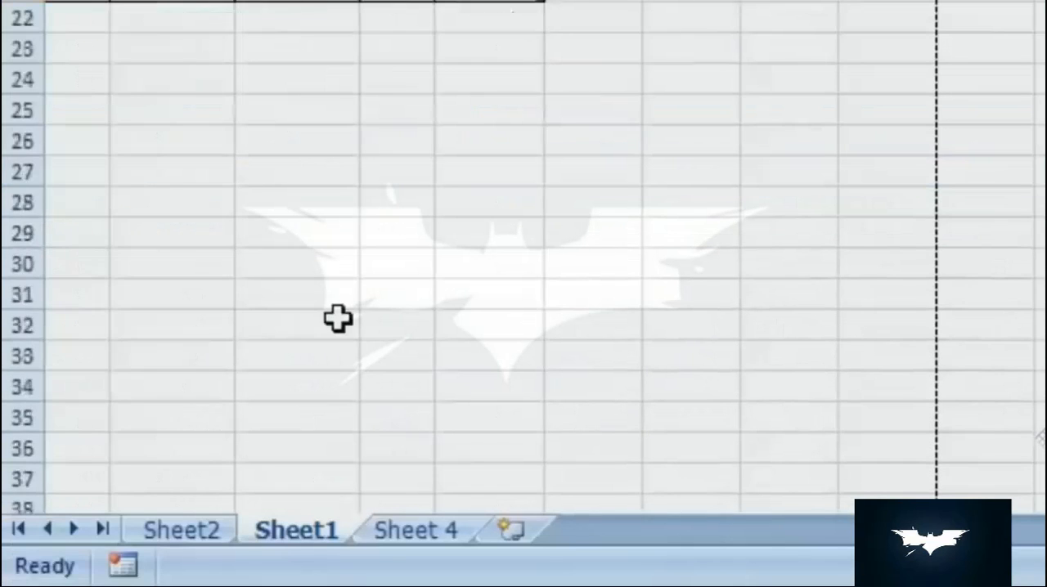
scroll(339, 319, down, 5)
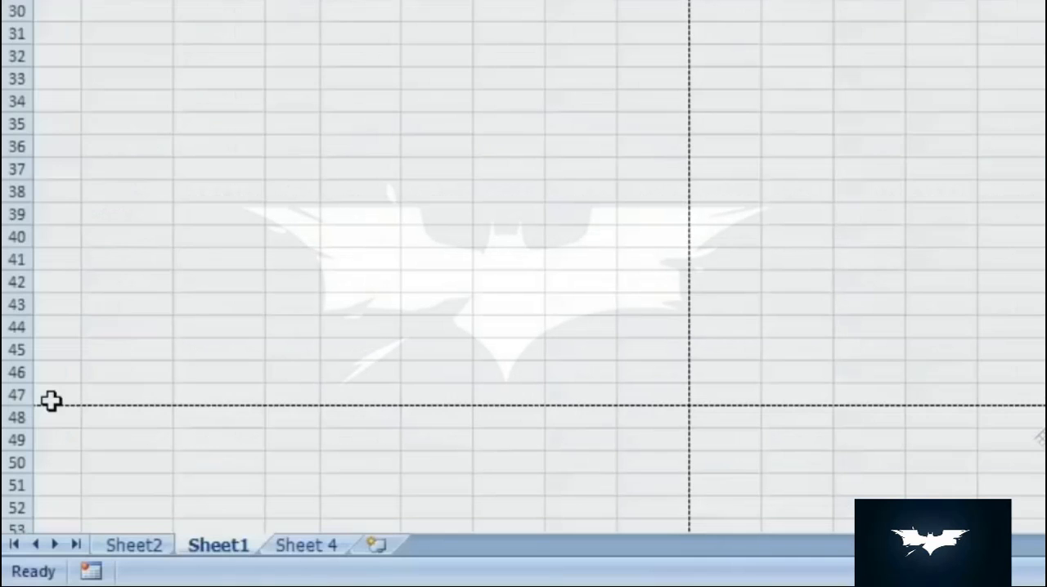
click(365, 0)
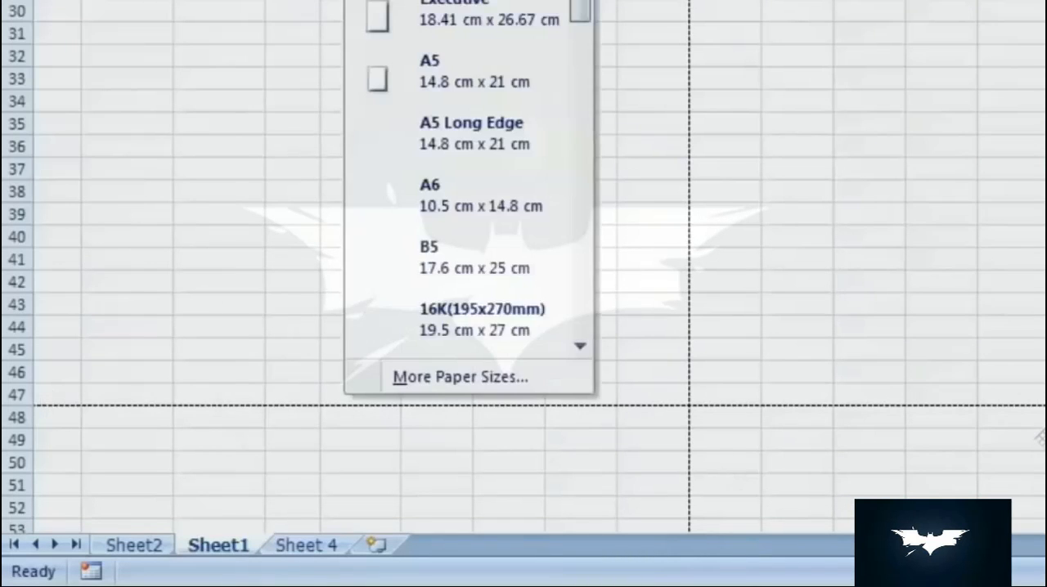
click(401, 260)
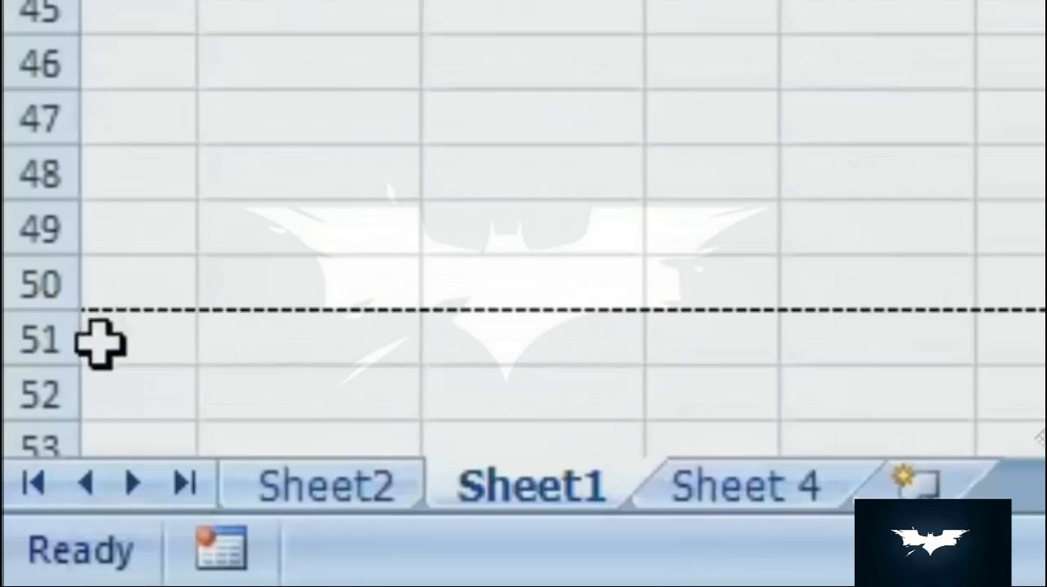
- Set the sheet's paper size to Legal and check where its page breaks fall
click(871, 0)
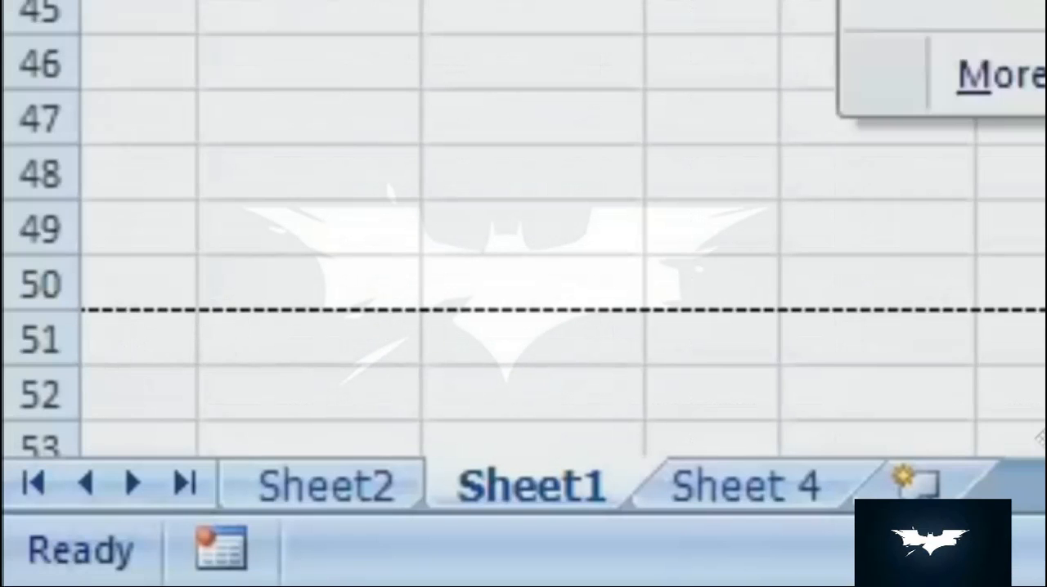
click(940, 0)
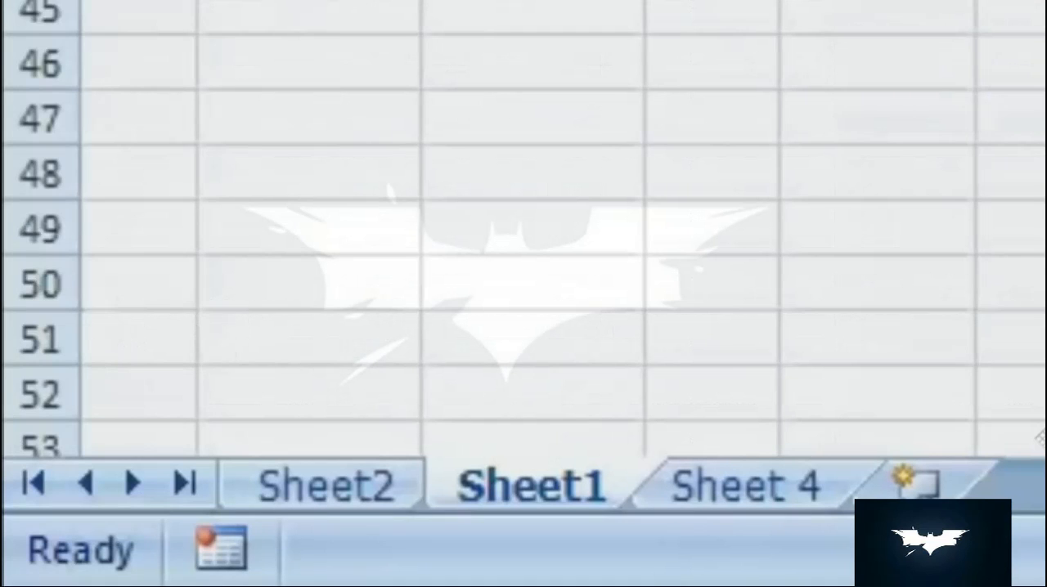
scroll(524, 245, down, 4)
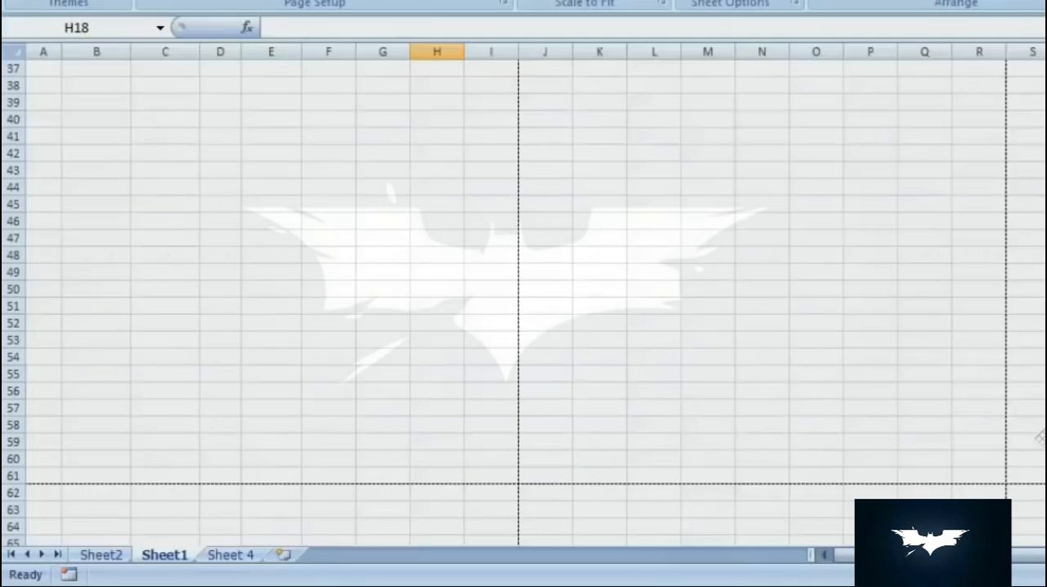
scroll(1040, 439, down, 5)
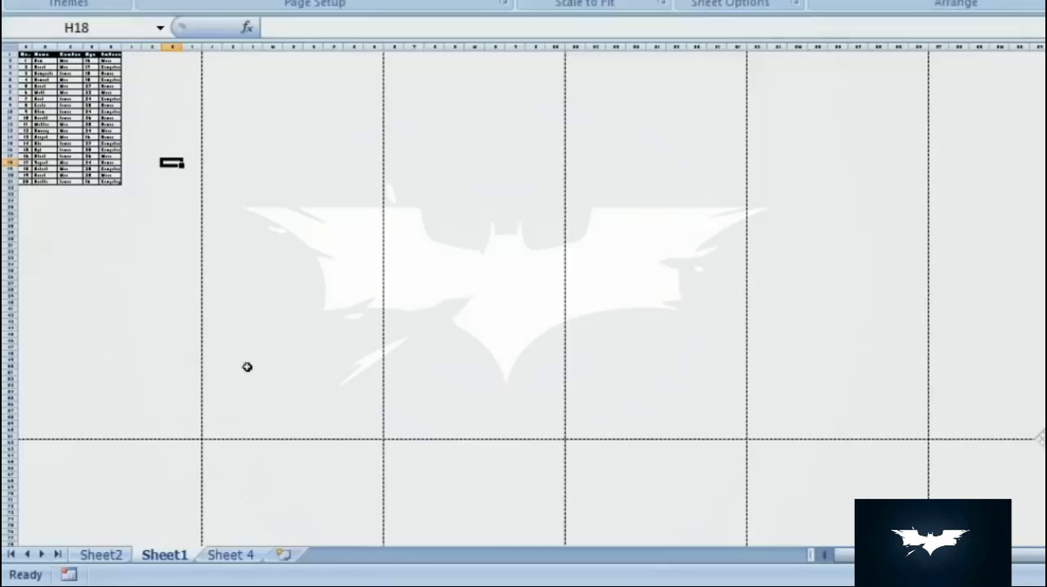
- Copy the table in A1:E21 and paste the copy at cell G1
drag(994, 575, 1032, 575)
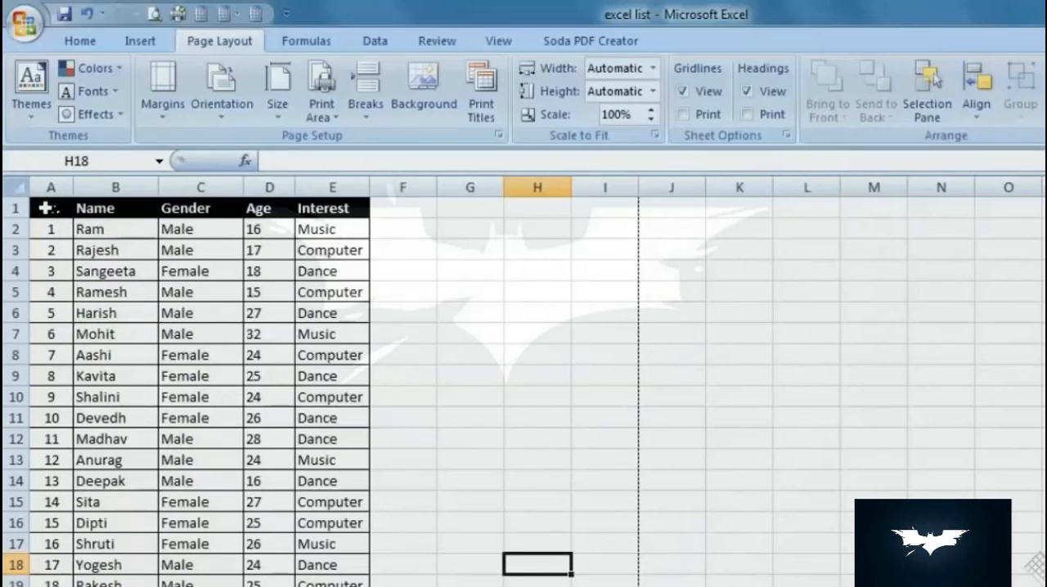
drag(46, 208, 319, 586)
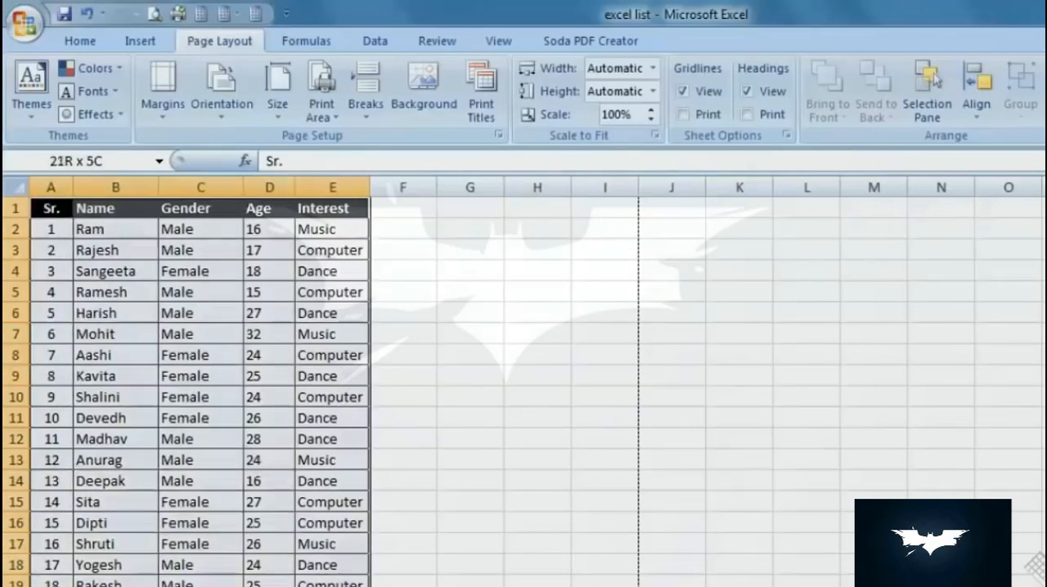
right_click(324, 329)
click(370, 363)
right_click(643, 206)
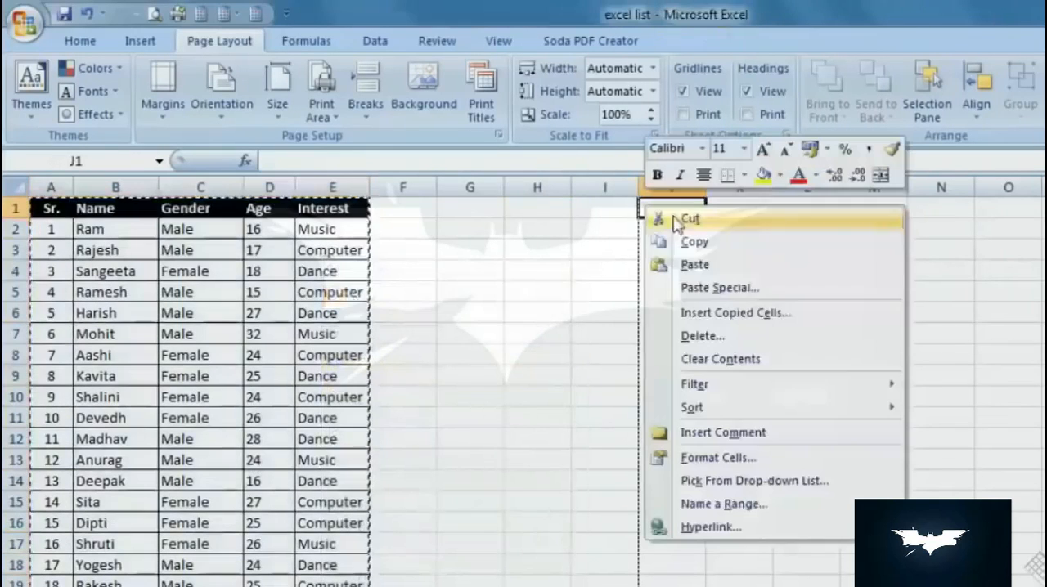
right_click(401, 210)
key(Escape)
right_click(485, 204)
click(530, 266)
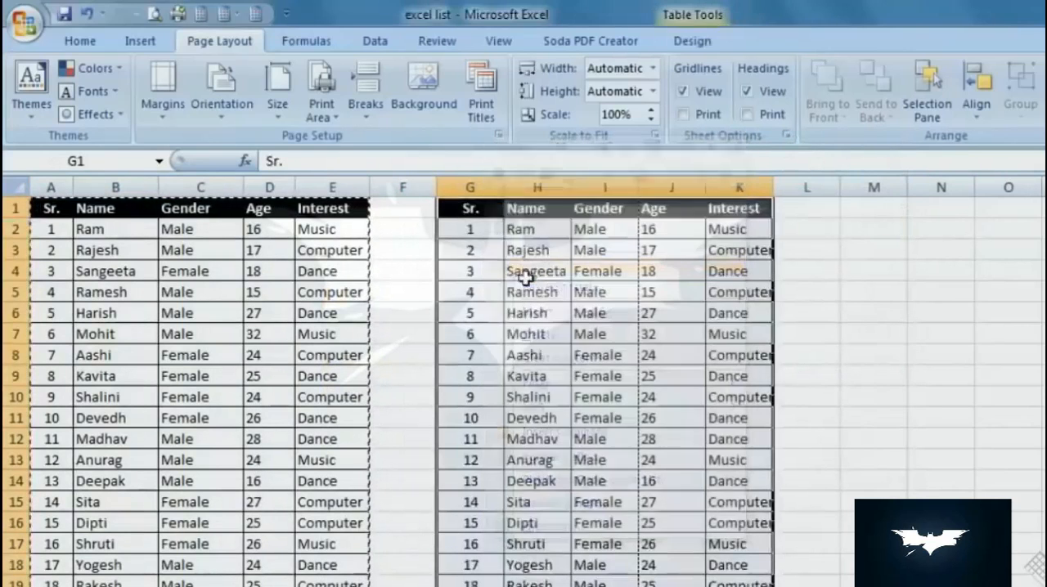
click(421, 361)
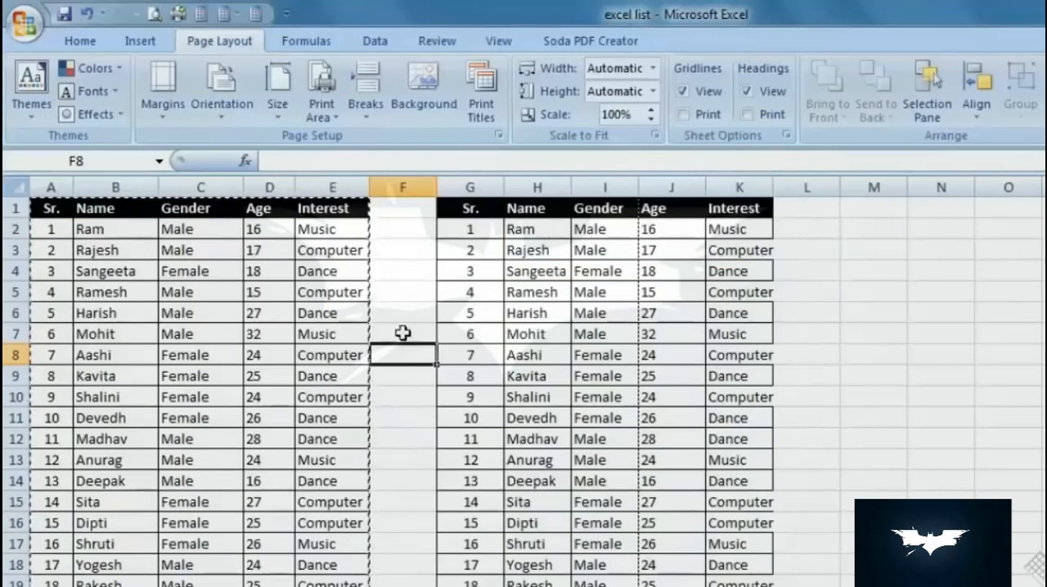
click(433, 333)
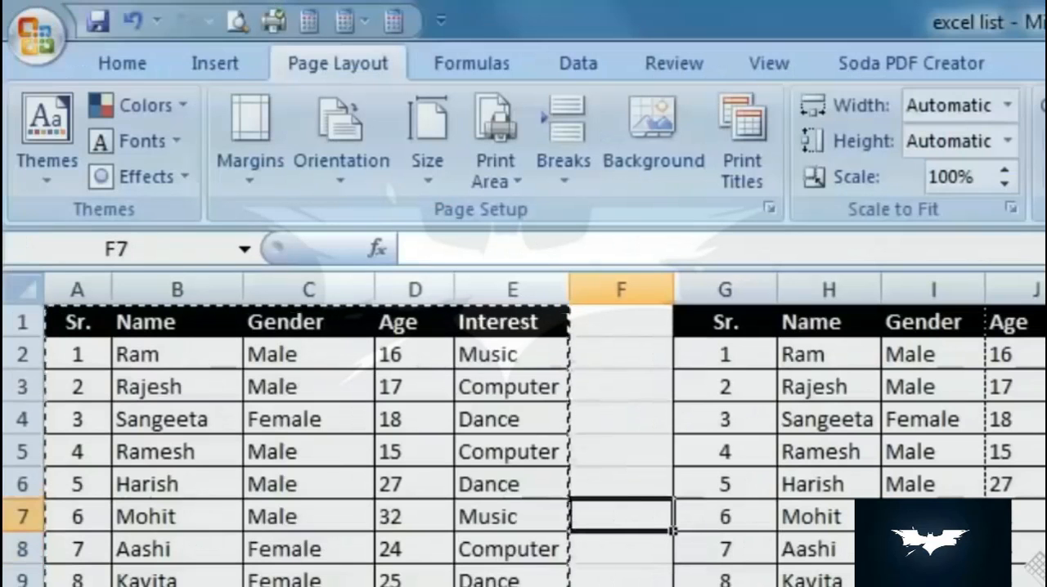
- Set the original table, A1:E21, as the sheet's print area
drag(524, 586, 90, 320)
click(637, 422)
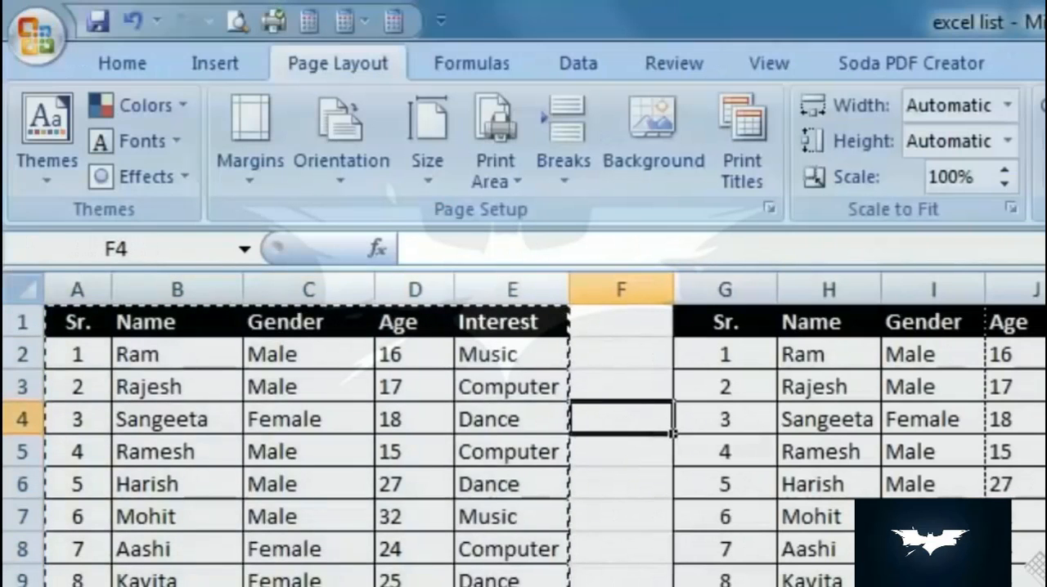
drag(524, 586, 8, 302)
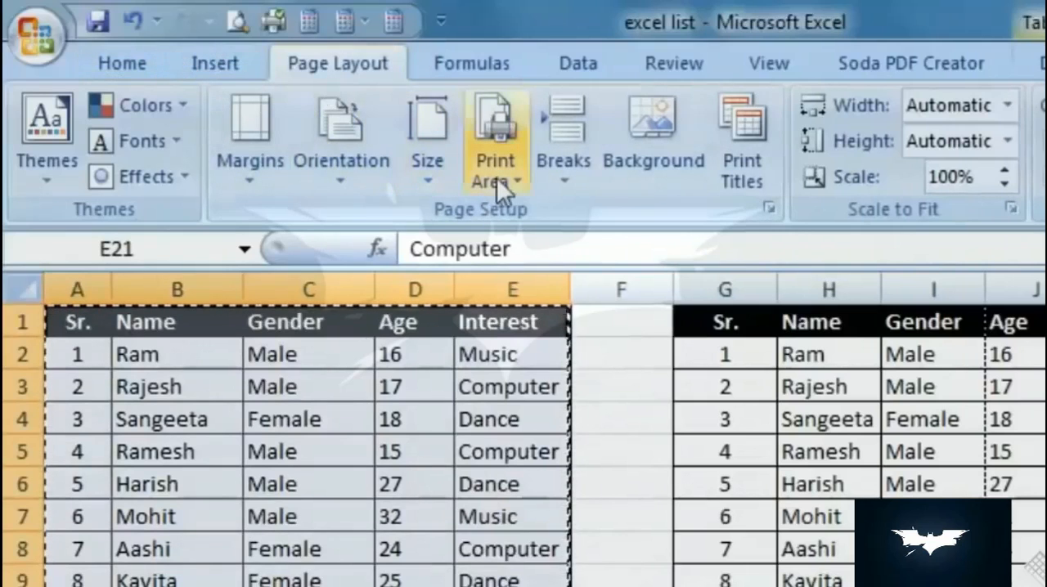
click(517, 180)
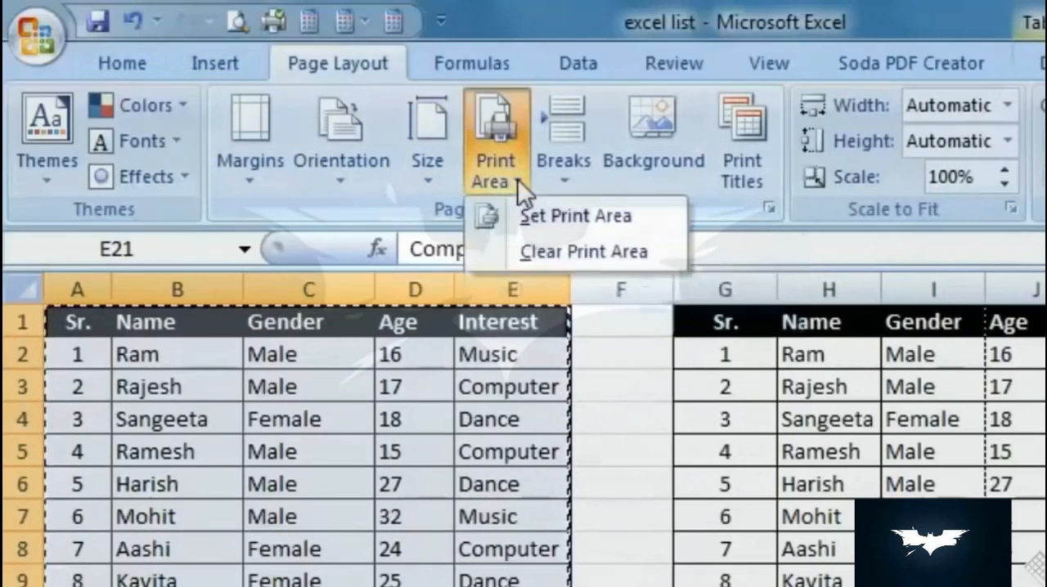
click(643, 216)
click(638, 413)
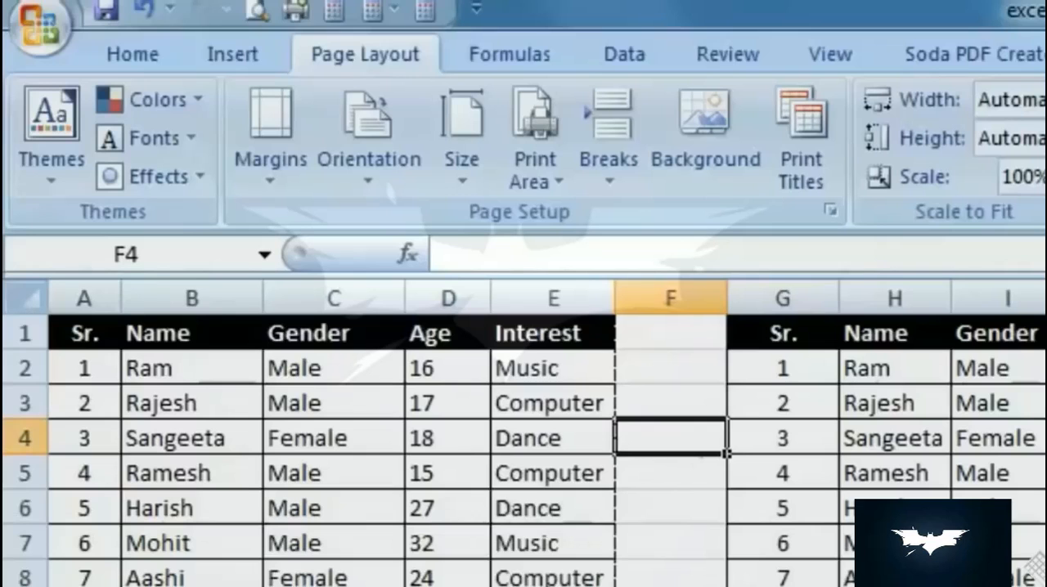
- Check the first table's print area in Print Preview and return to the sheet
click(258, 11)
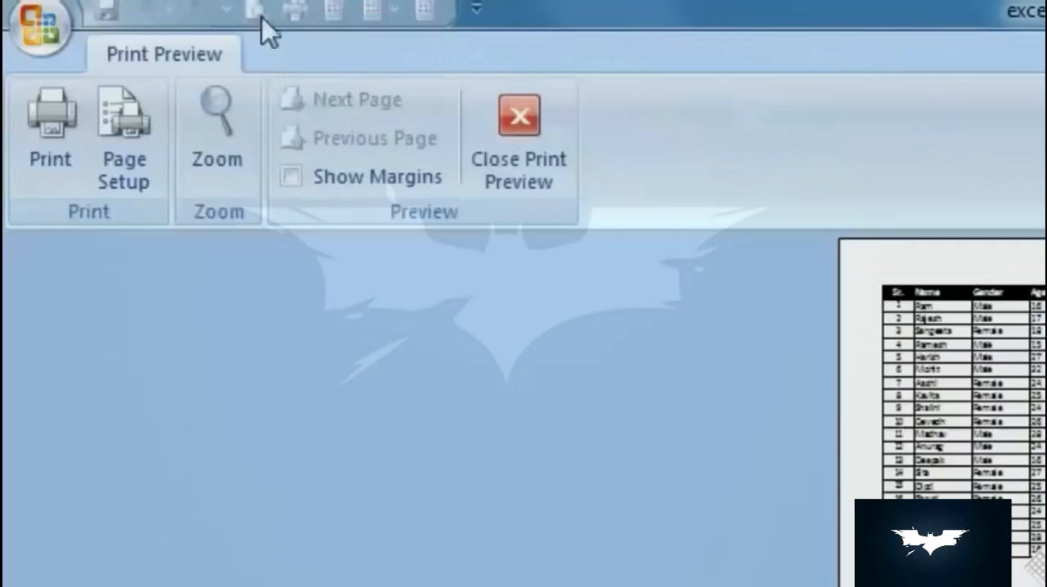
click(525, 168)
scroll(523, 450, down, 4)
scroll(523, 449, up, 4)
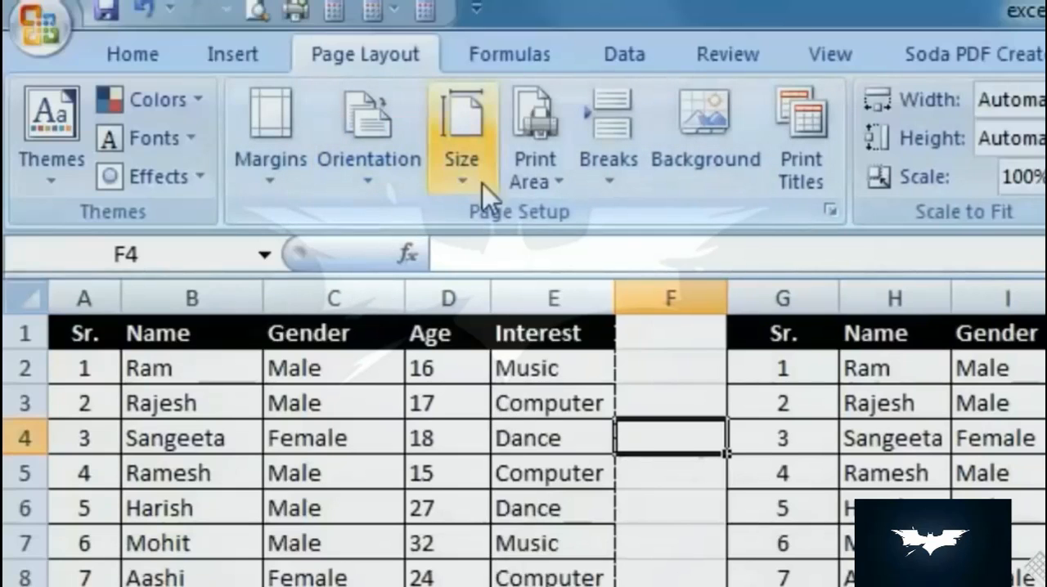
- Add the copied table, G1:K21, to the existing print area
click(537, 182)
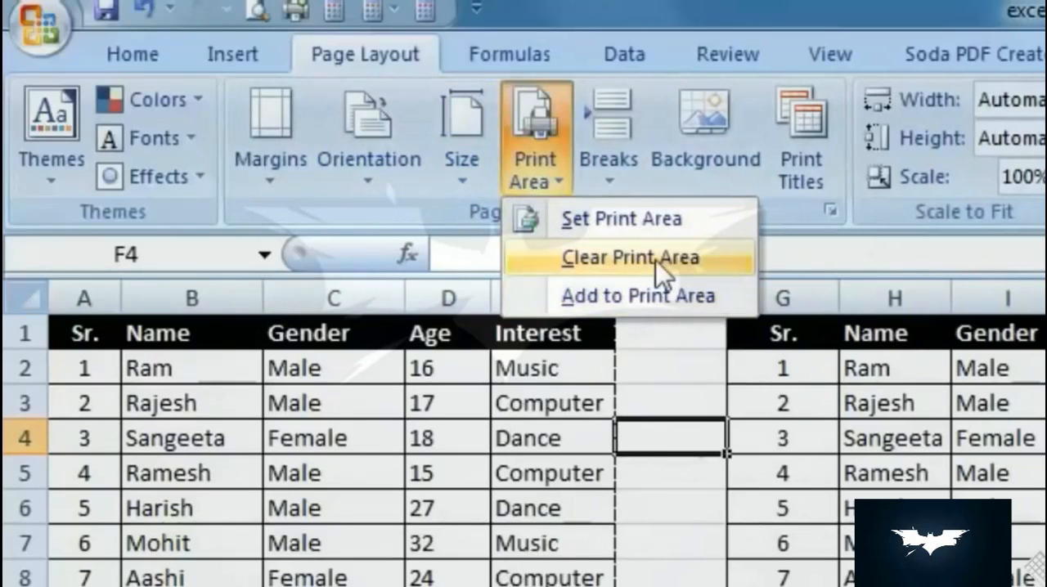
click(630, 258)
click(671, 507)
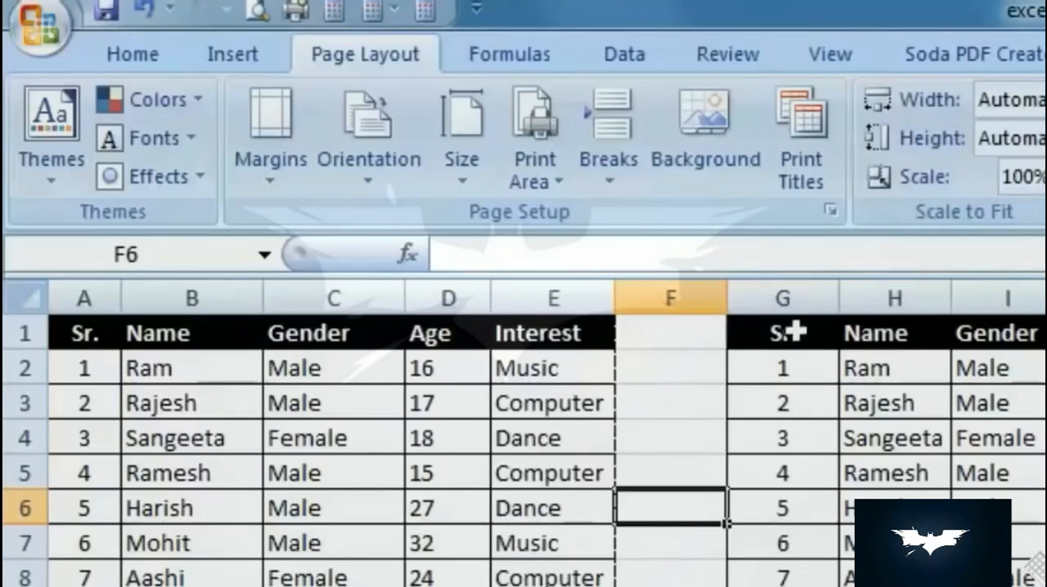
drag(783, 331, 1046, 586)
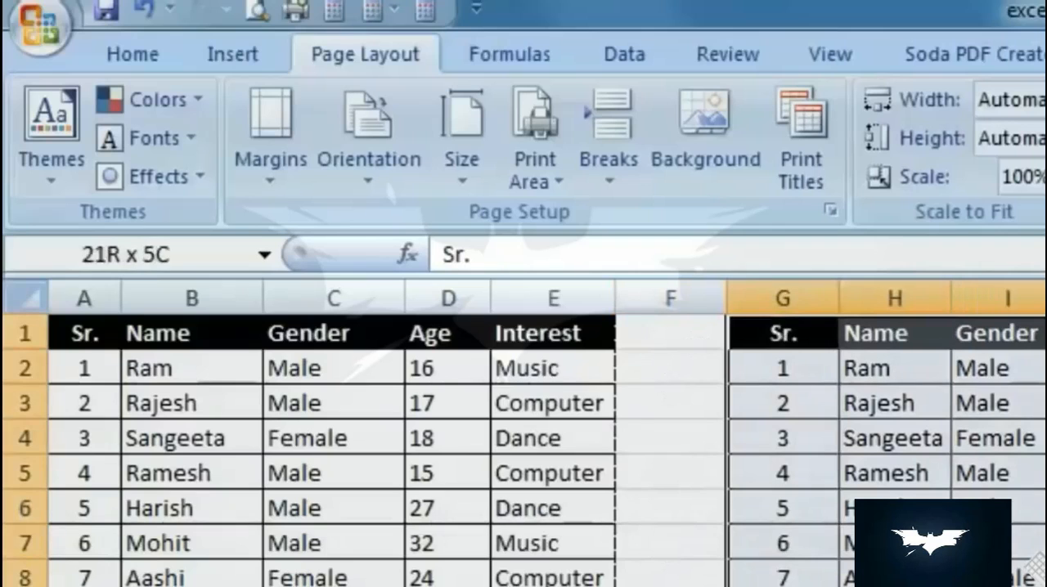
click(557, 172)
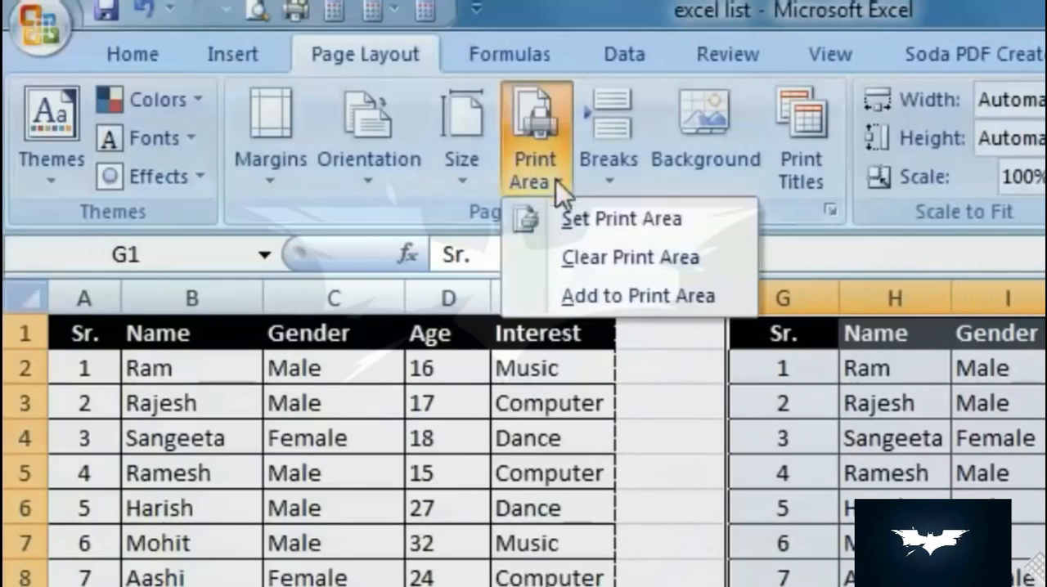
click(635, 296)
click(689, 459)
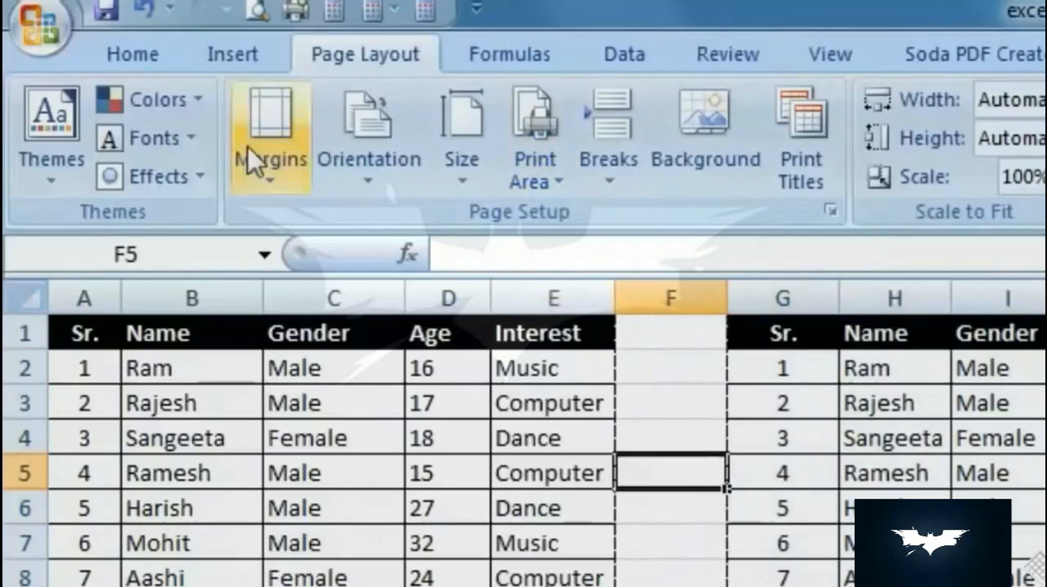
- Page through the preview of the two-table print area and return to the sheet
click(257, 10)
scroll(832, 526, down, 1)
scroll(832, 525, up, 1)
scroll(833, 528, down, 1)
click(491, 175)
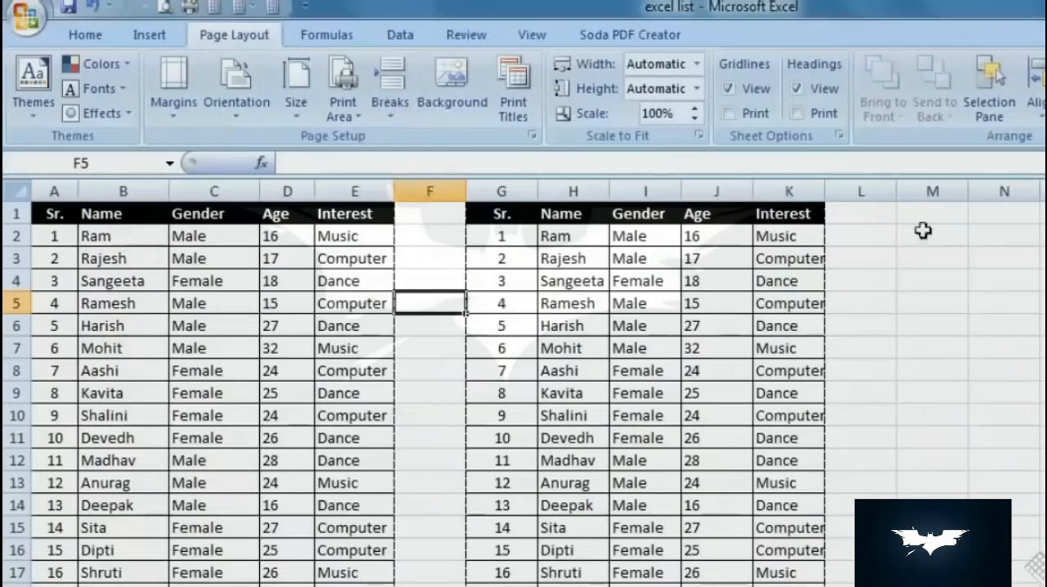
- Apply all borders to columns A to M from row 1 to below the tables, and check the printout in Print Preview
drag(956, 215, 867, 585)
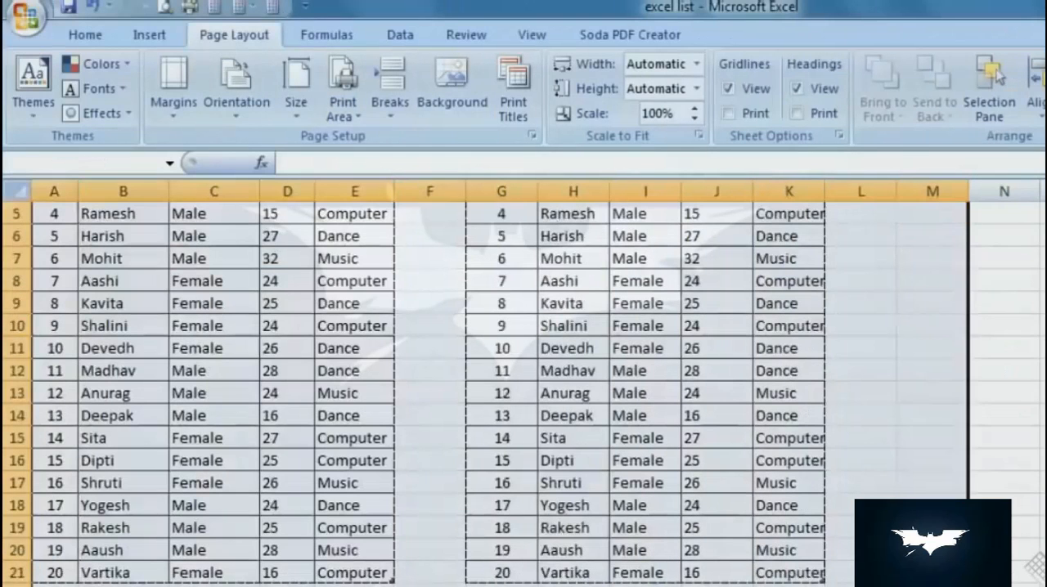
click(74, 36)
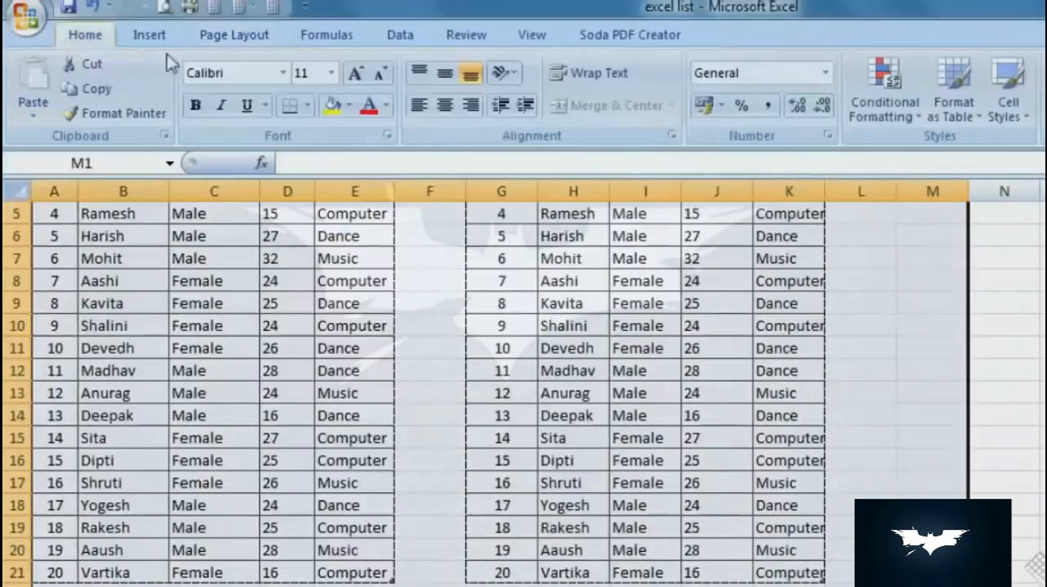
click(307, 105)
click(344, 284)
scroll(954, 357, up, 2)
click(951, 366)
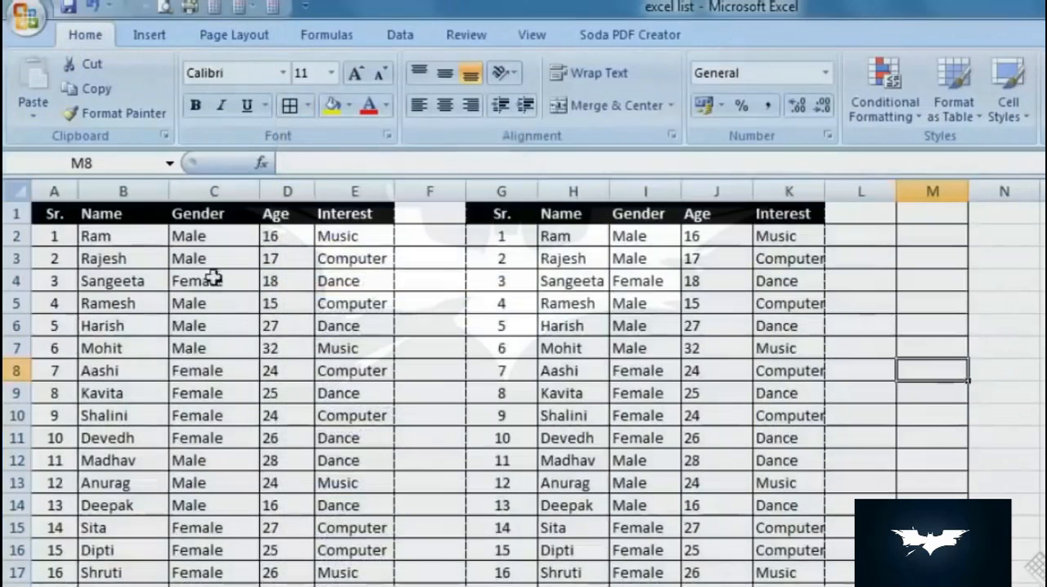
click(159, 7)
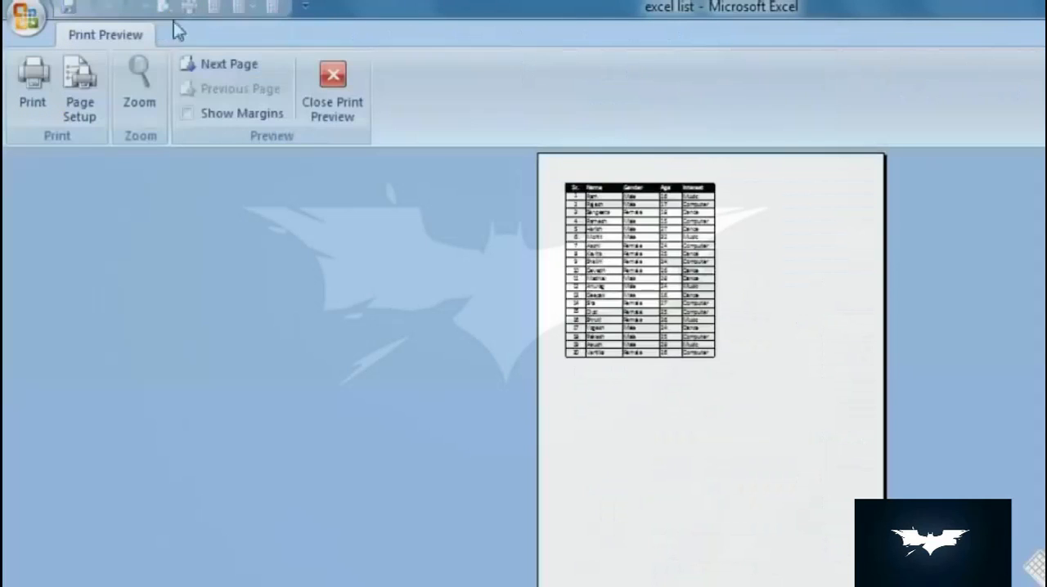
click(339, 115)
- Clear the print area covering the two tables and preview the whole sheet's pages
click(217, 45)
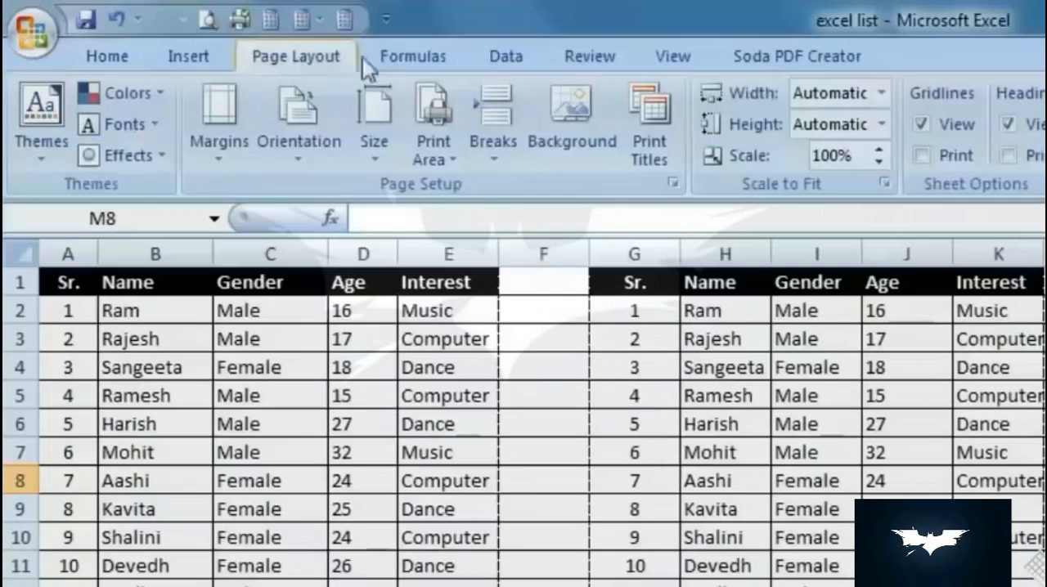
click(427, 131)
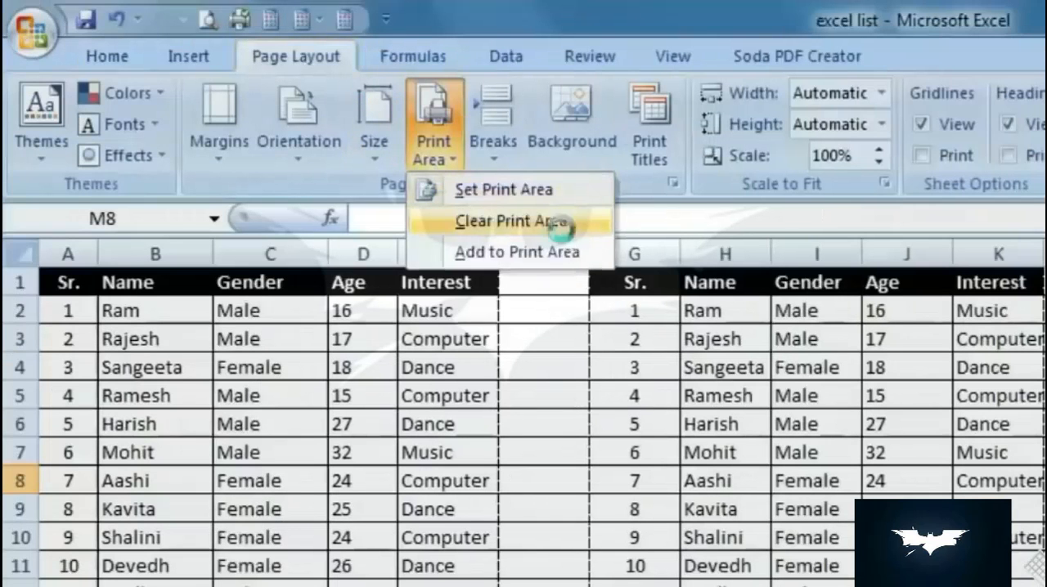
click(562, 222)
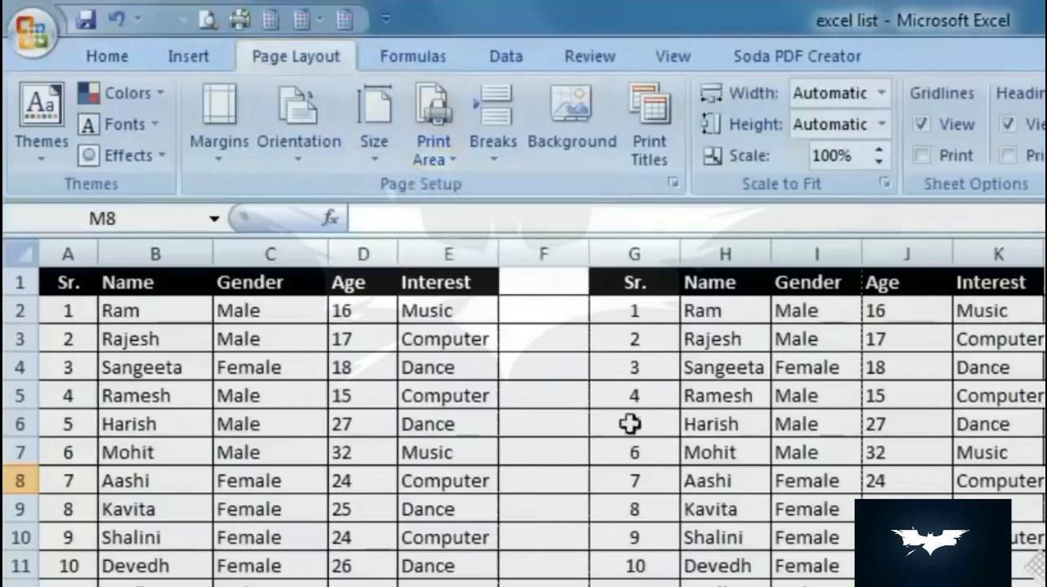
click(208, 18)
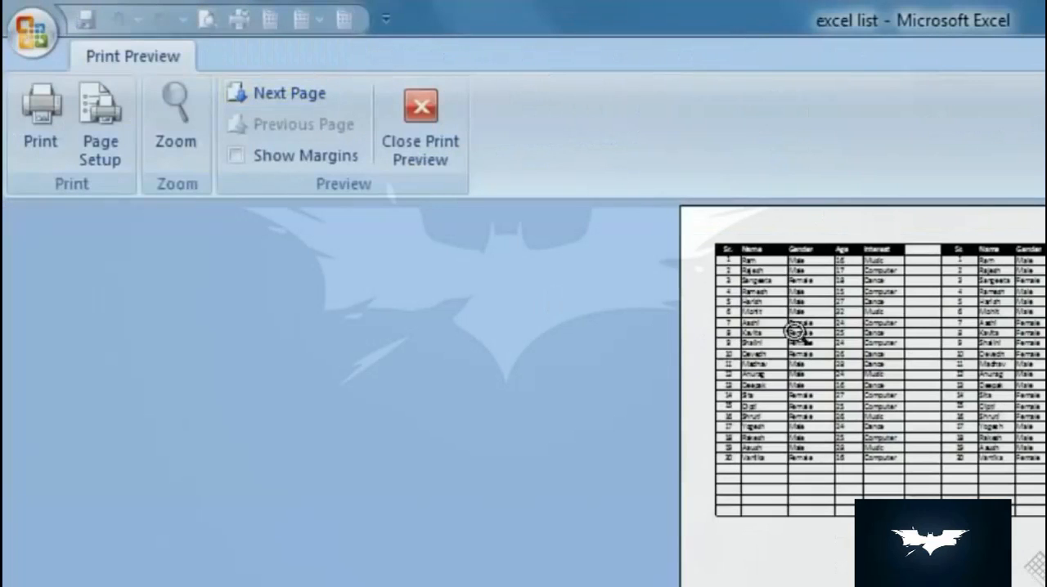
scroll(970, 374, down, 1)
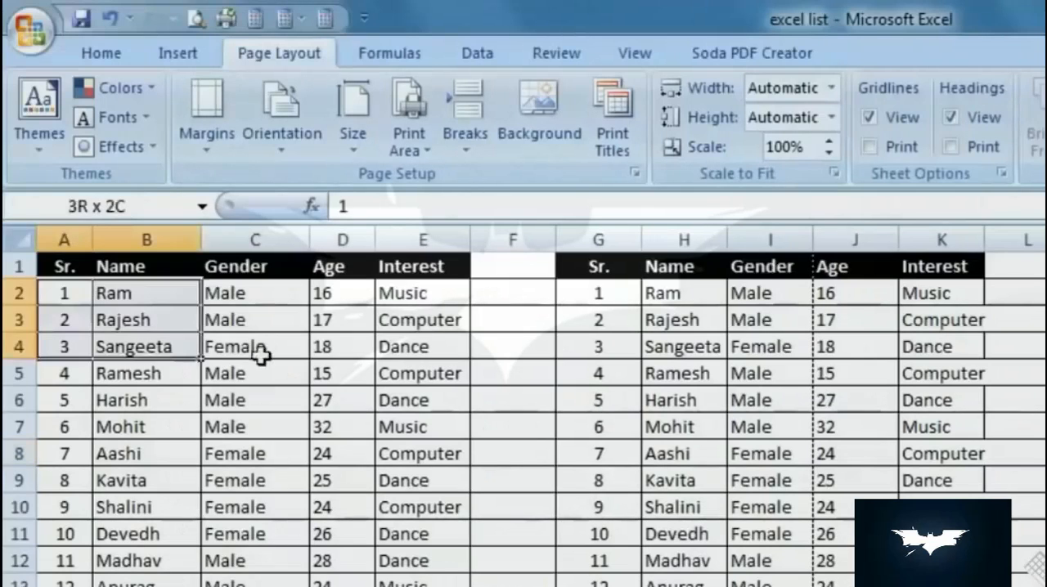
- Set only the range A1:E5 as the print area
drag(84, 301, 422, 374)
drag(62, 266, 390, 378)
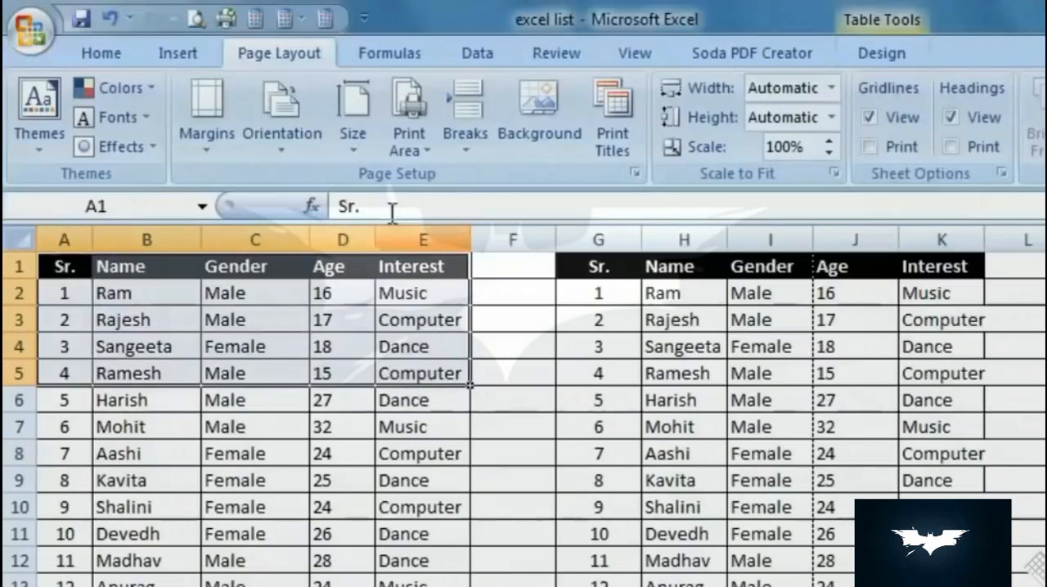
click(409, 135)
click(398, 174)
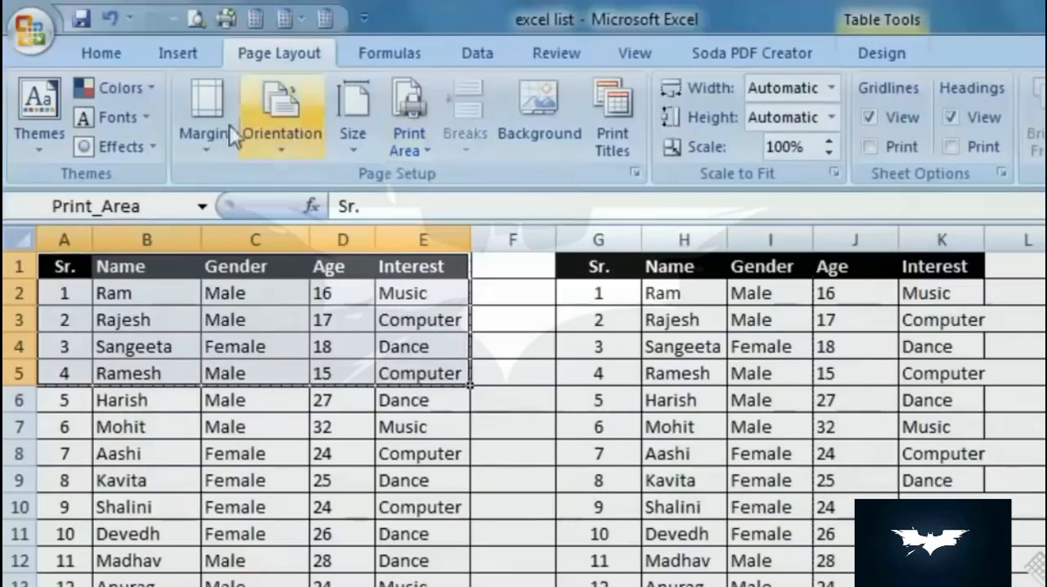
- Inspect the A1:E5 printout at a closer zoom in Print Preview, and close the preview
click(197, 17)
click(787, 270)
click(915, 214)
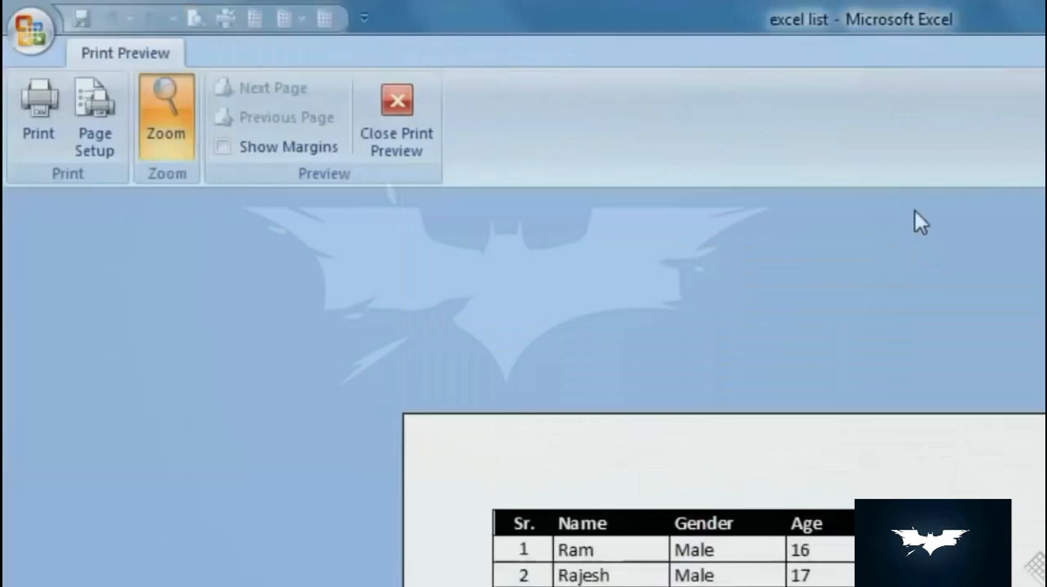
click(397, 142)
- Clear the A1:E5 print area
scroll(618, 446, down, 1)
click(375, 144)
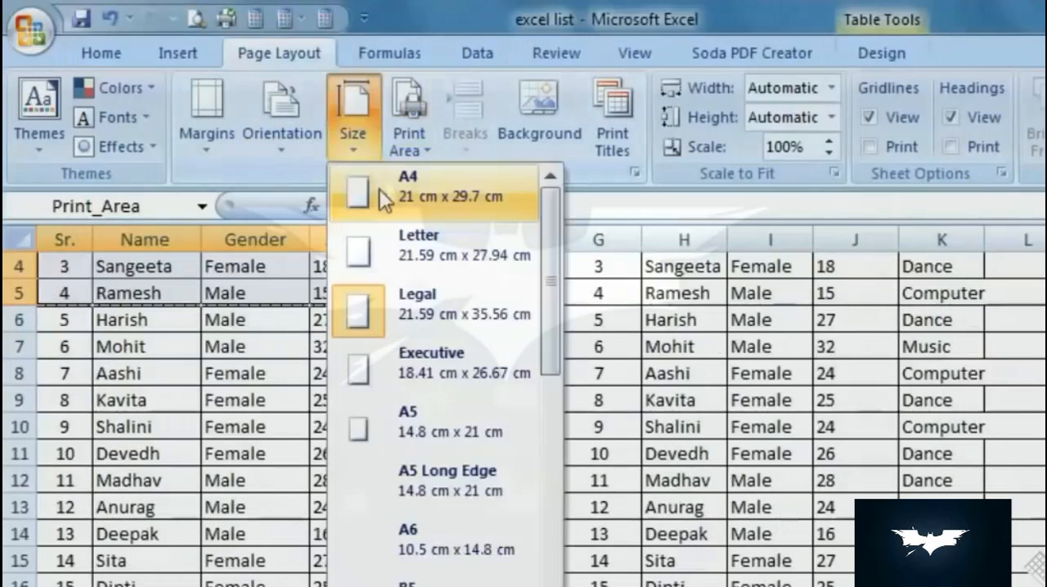
click(413, 135)
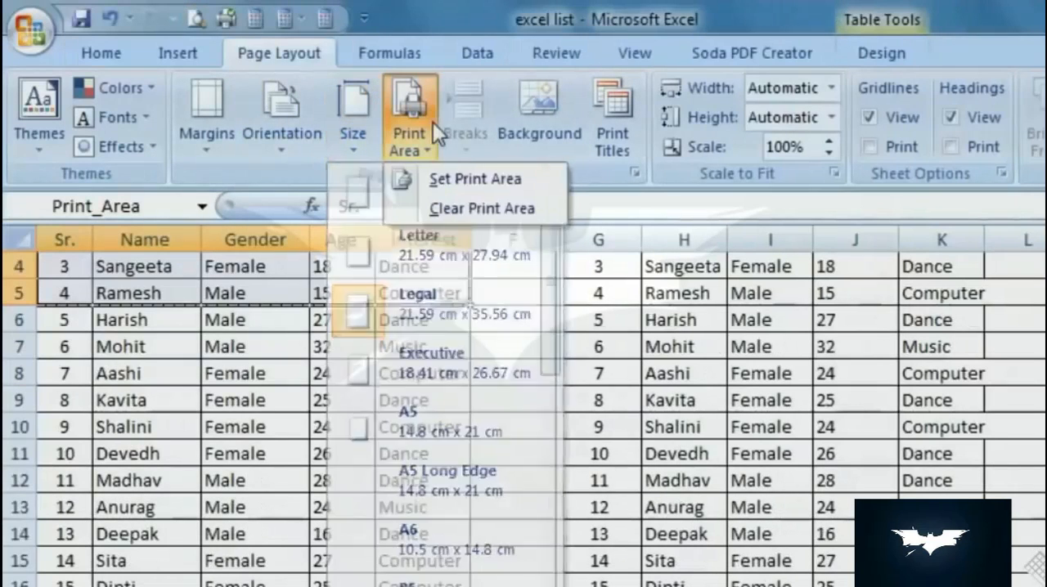
click(454, 206)
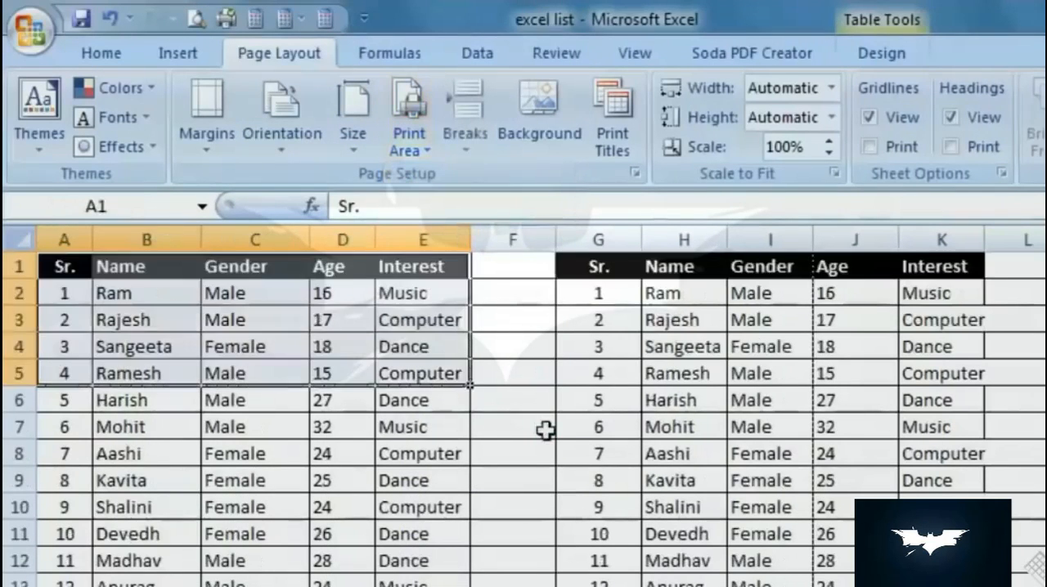
click(541, 427)
- Narrow the empty column F between the two tables and open the sheet in Print Preview
scroll(489, 480, down, 4)
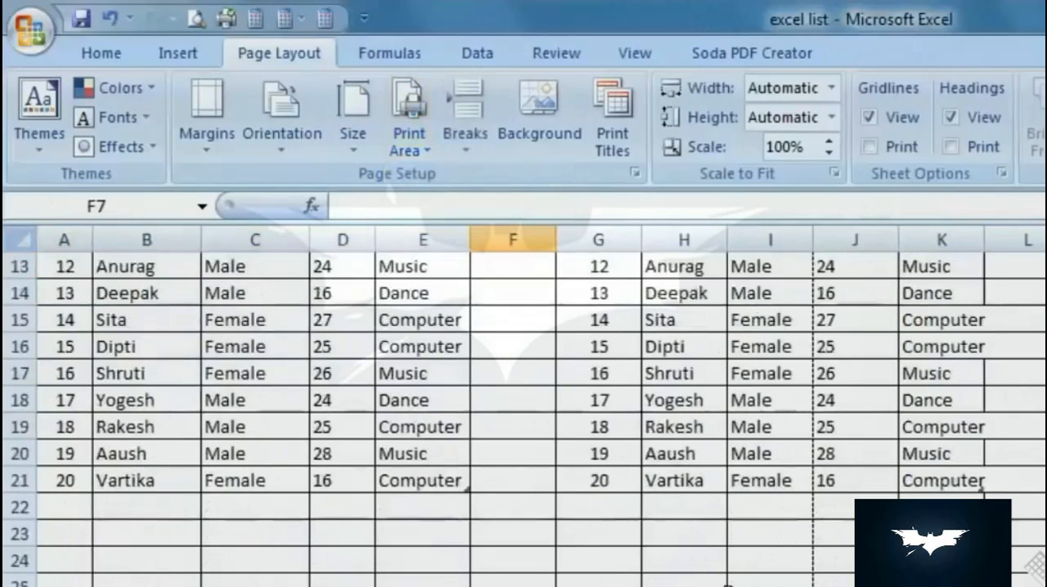
scroll(508, 368, down, 2)
scroll(509, 336, up, 6)
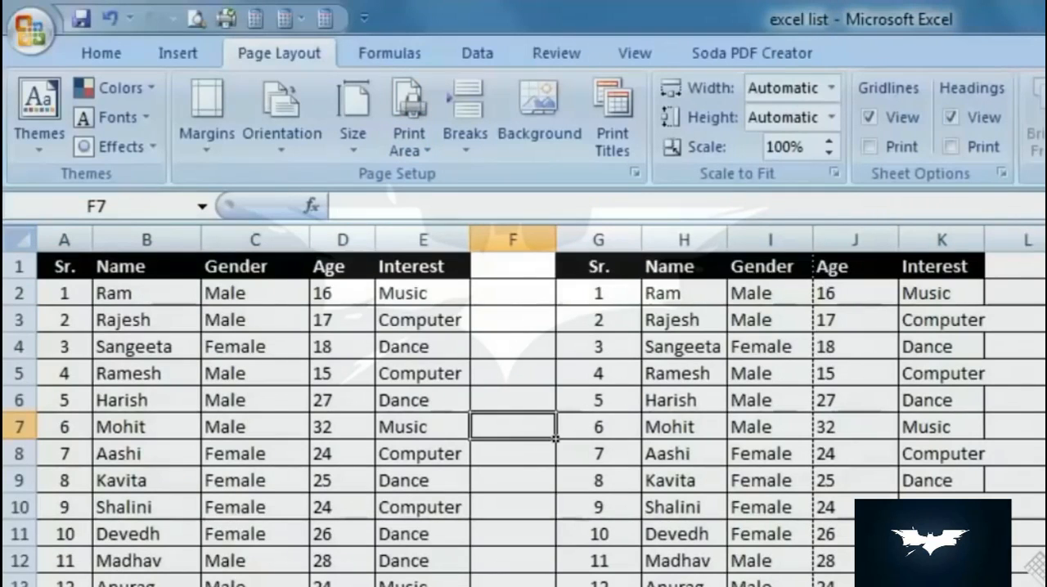
drag(640, 239, 498, 240)
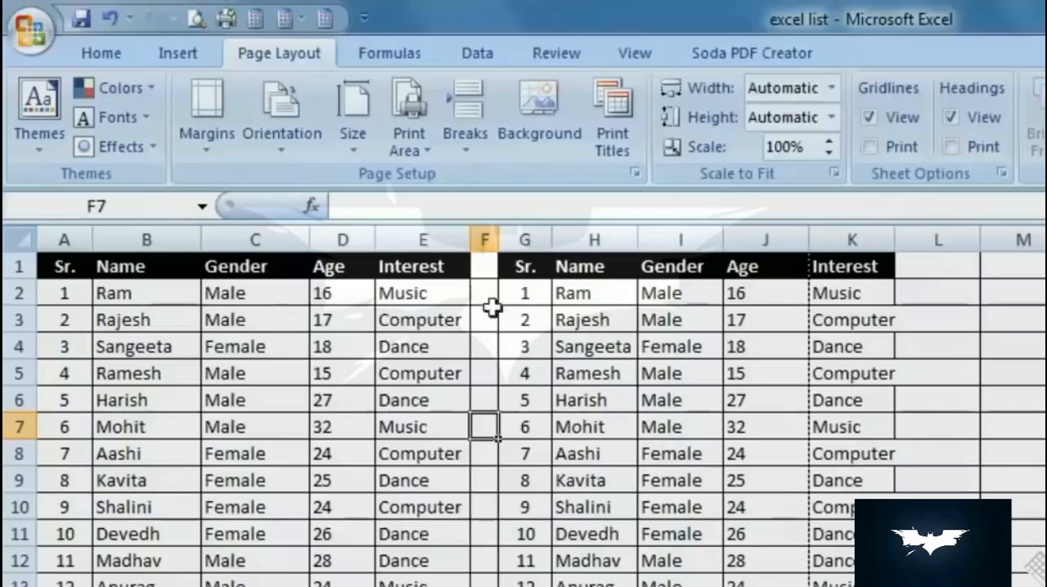
click(193, 18)
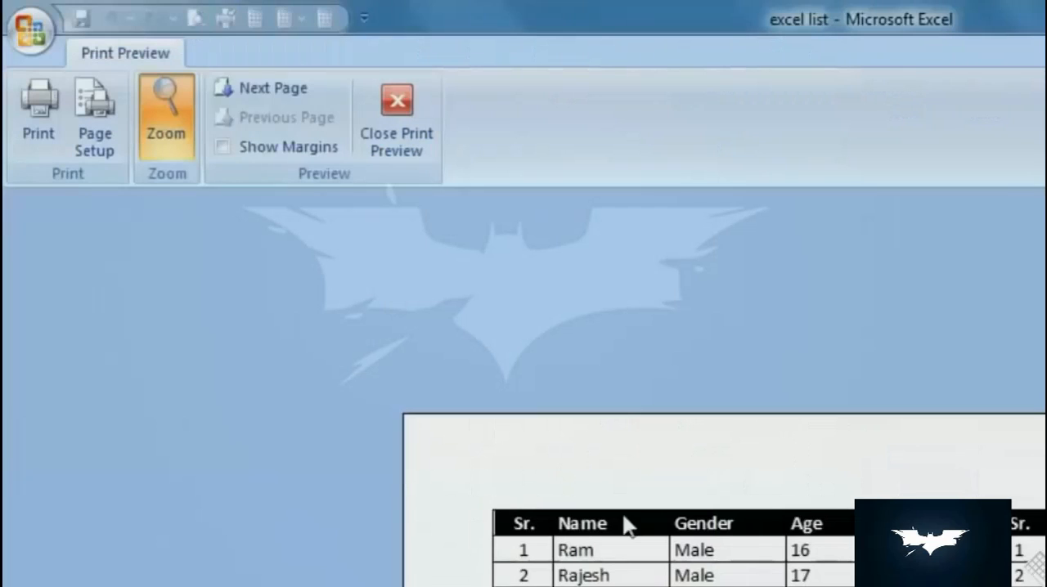
- Scale the printout to fit 1 page wide by 1 tall and check both tables in Print Preview
click(104, 141)
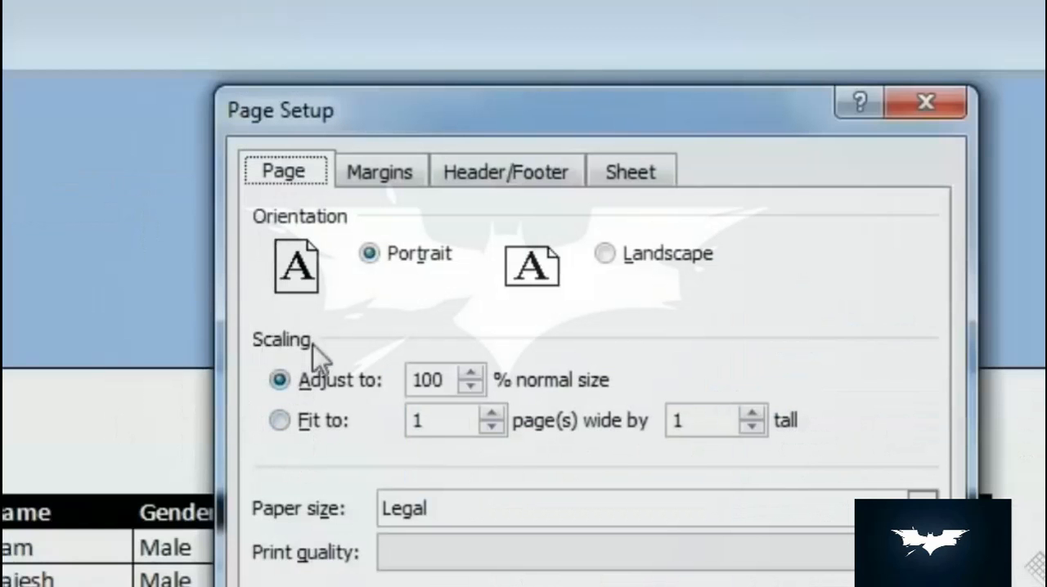
click(279, 422)
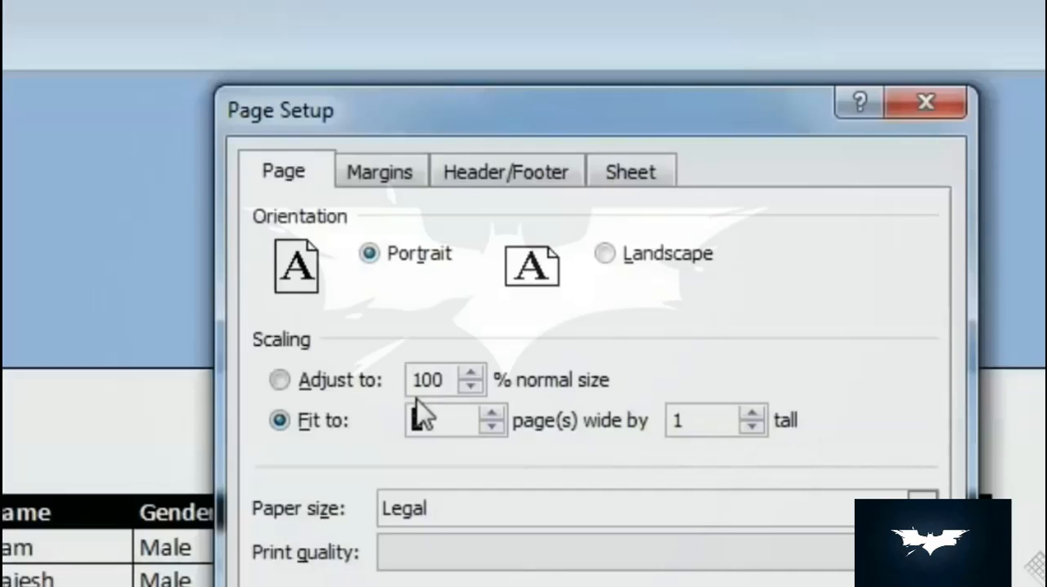
key(Return)
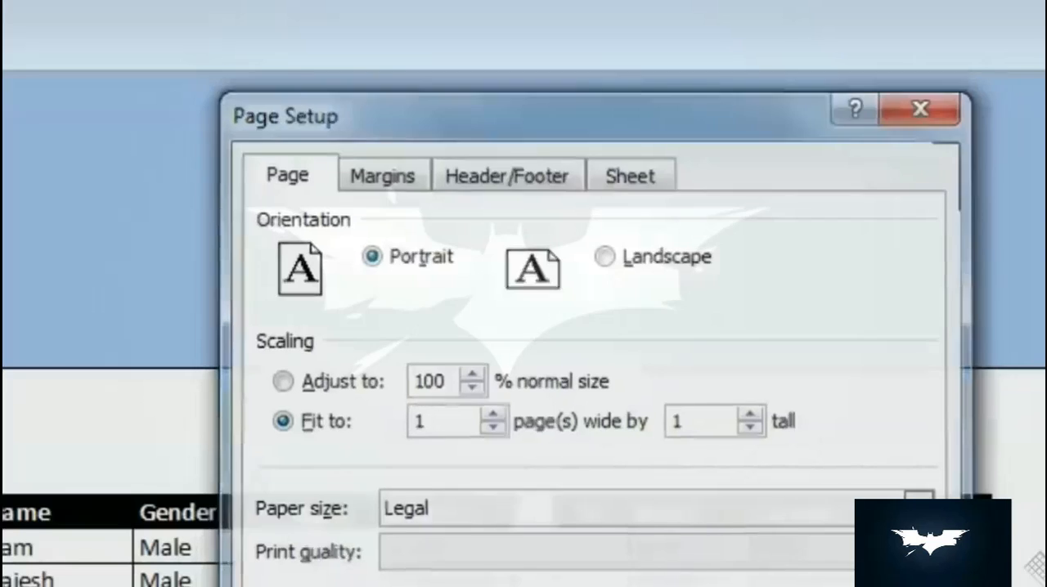
scroll(675, 528, down, 3)
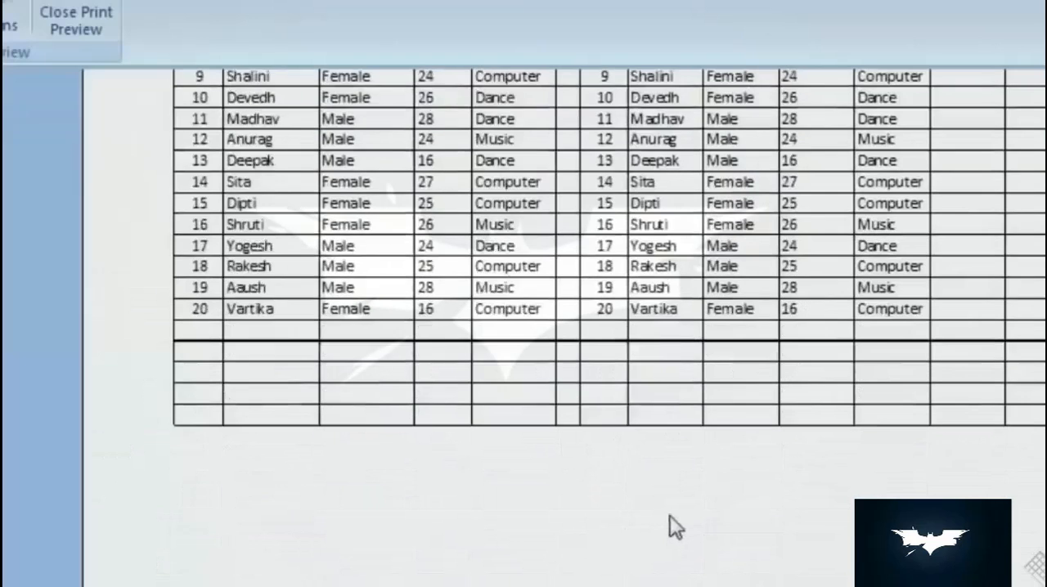
scroll(670, 517, up, 2)
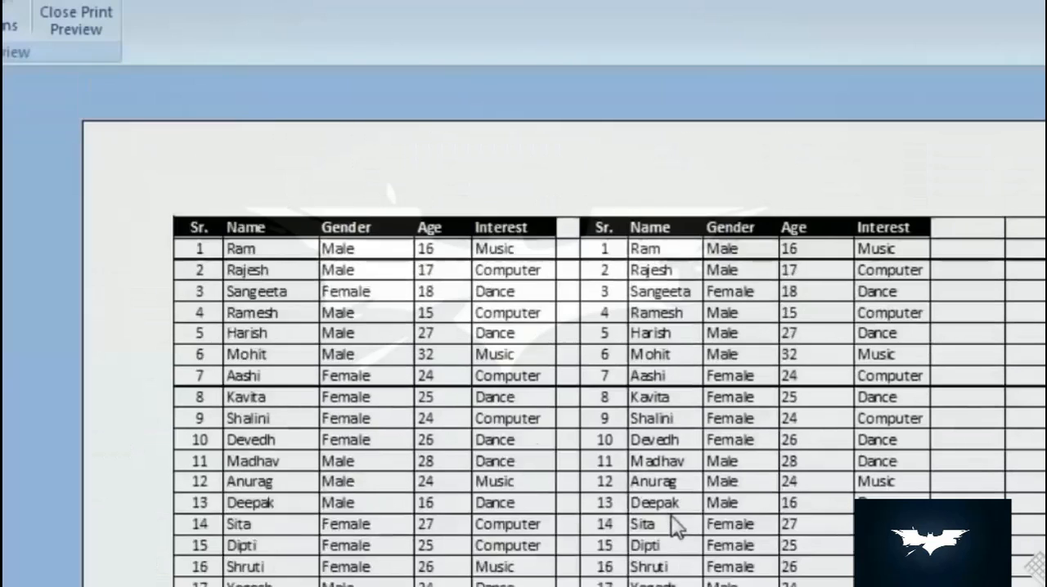
scroll(670, 515, down, 1)
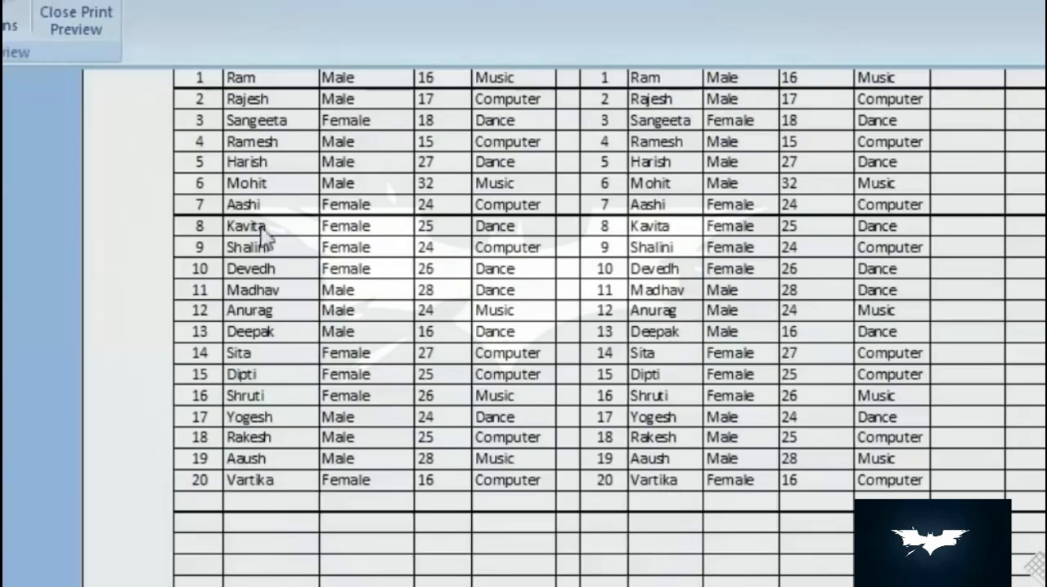
- Review the print options for the sheet in the Print dialog and leave without printing
click(76, 21)
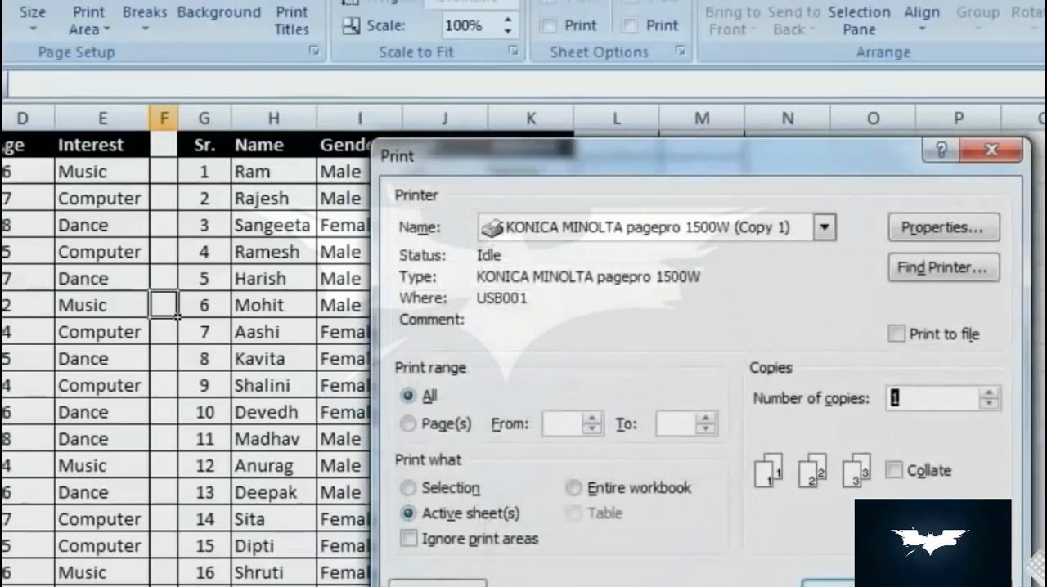
click(947, 582)
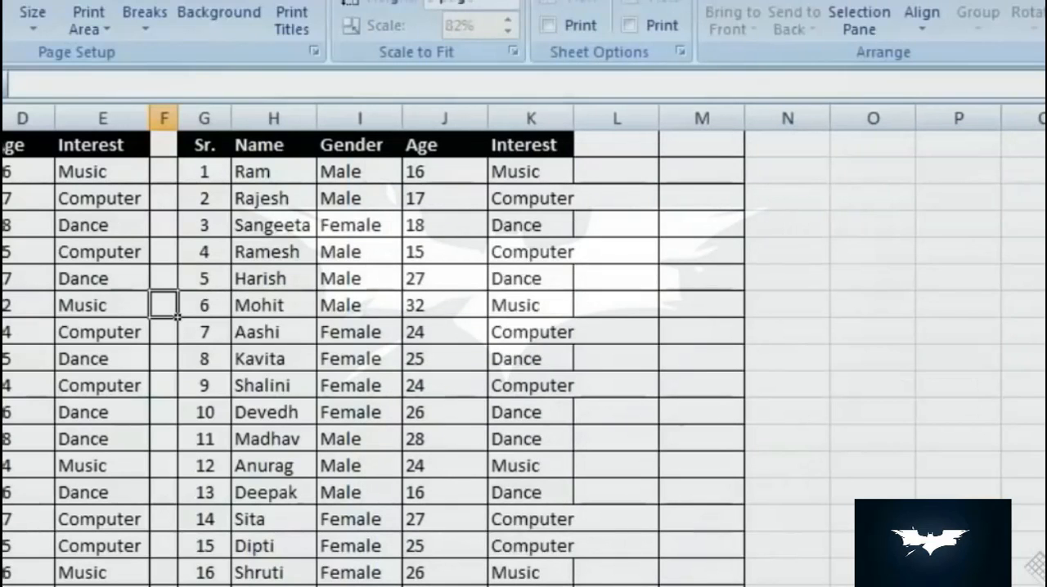
key(ctrl+F2)
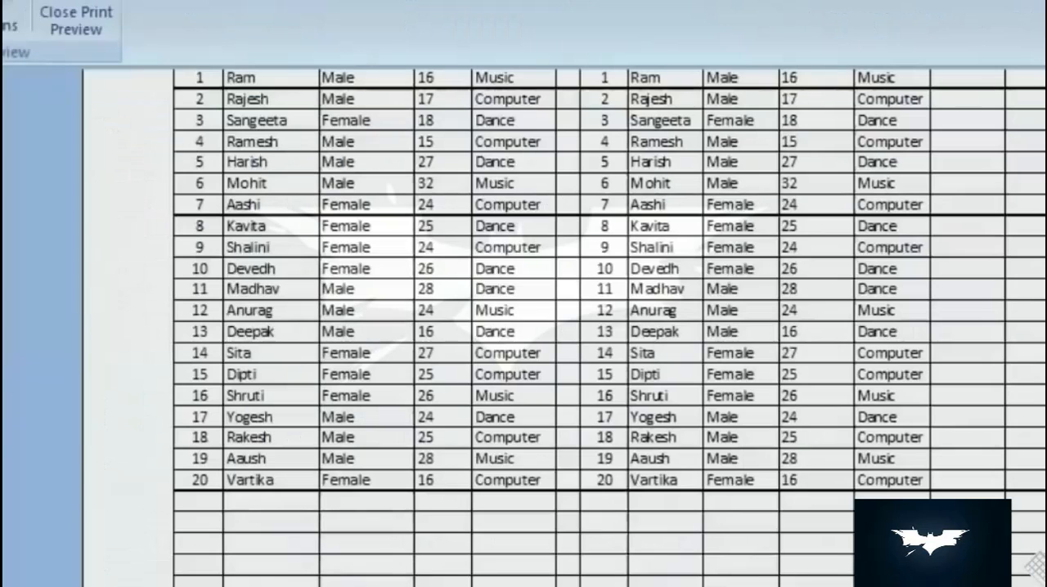
click(2, 19)
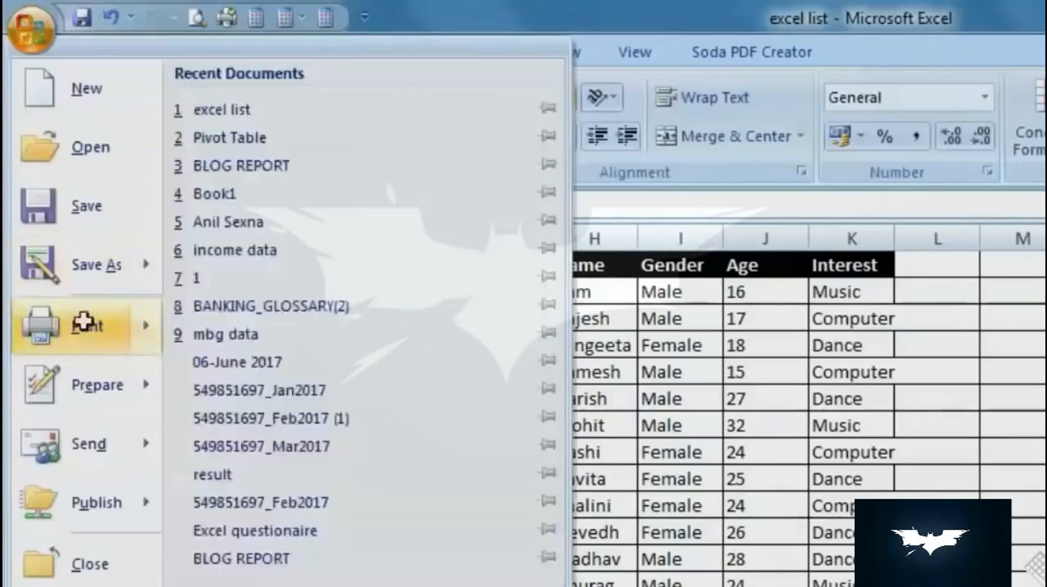
click(84, 323)
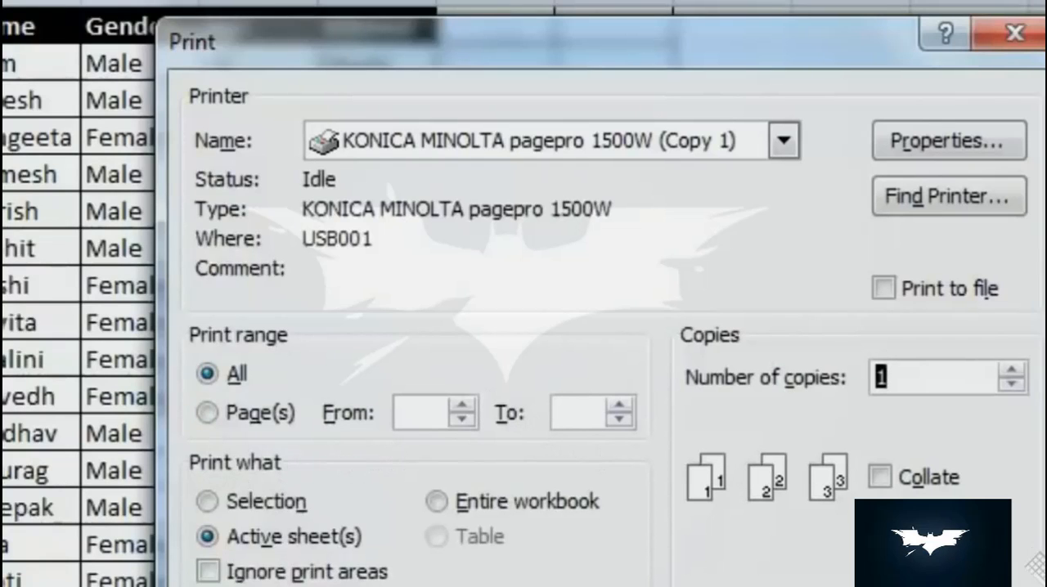
key(Escape)
- Display the worksheet in Page Layout view and select cell E9
click(690, 52)
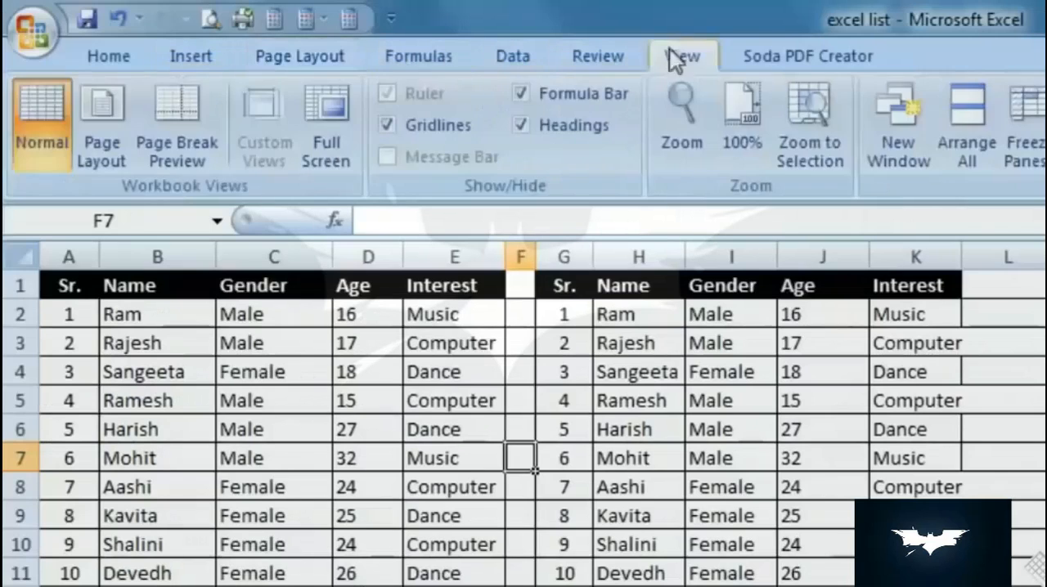
click(103, 141)
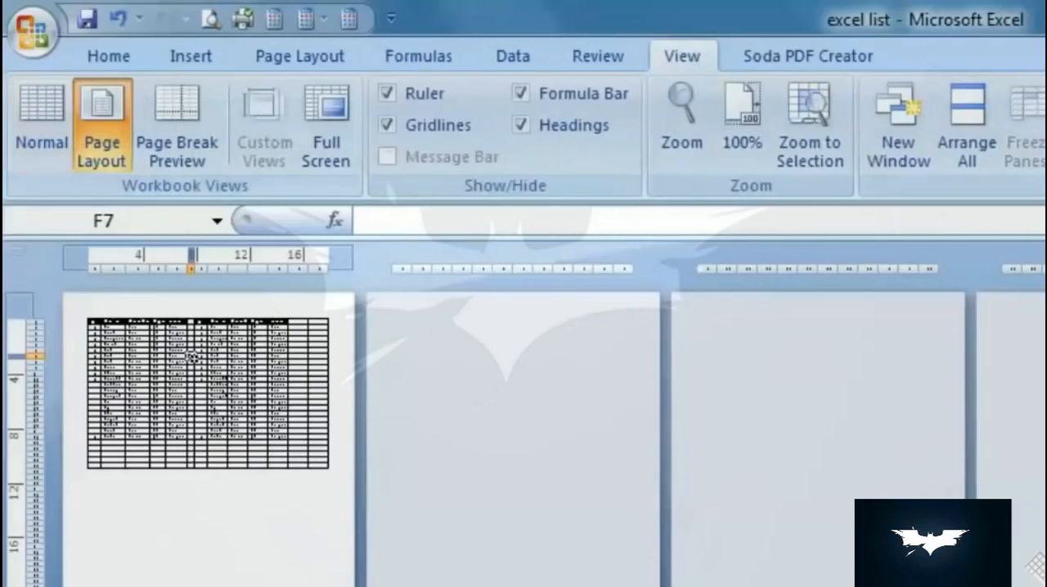
click(179, 368)
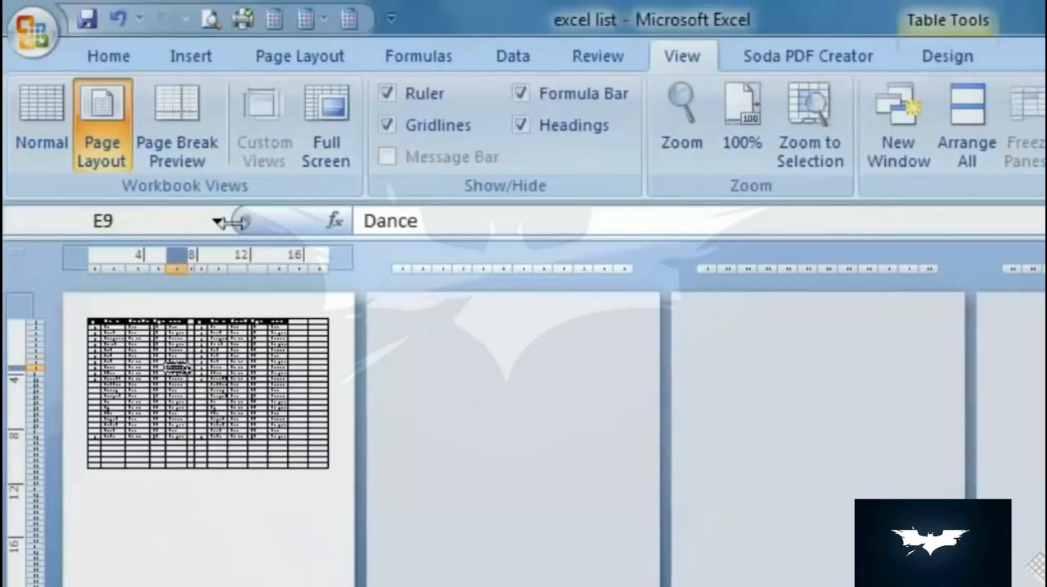
- Set the print scaling back to 100% of normal size from Print Preview and close the preview
click(33, 32)
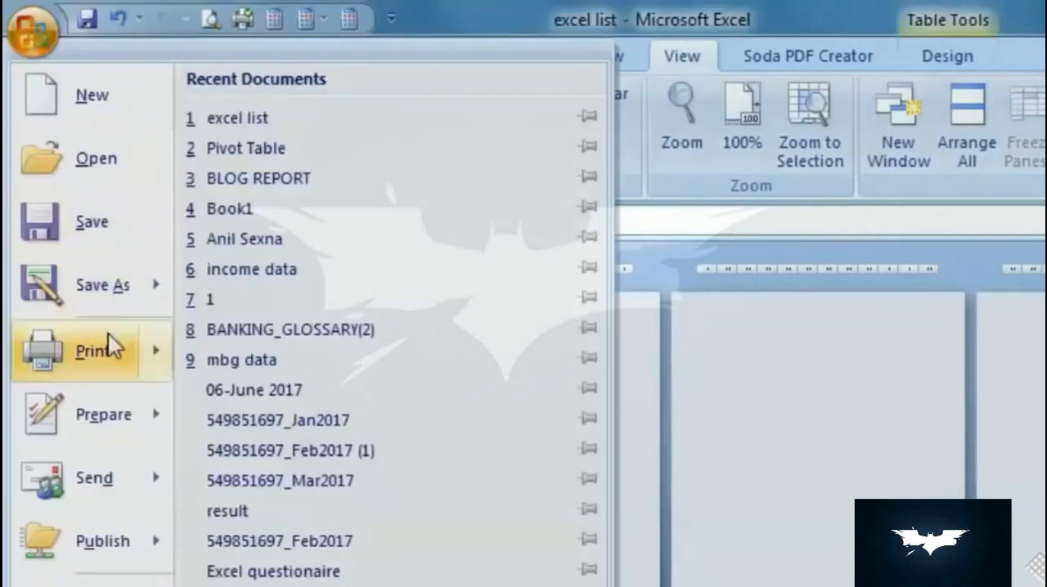
mouse_move(102, 360)
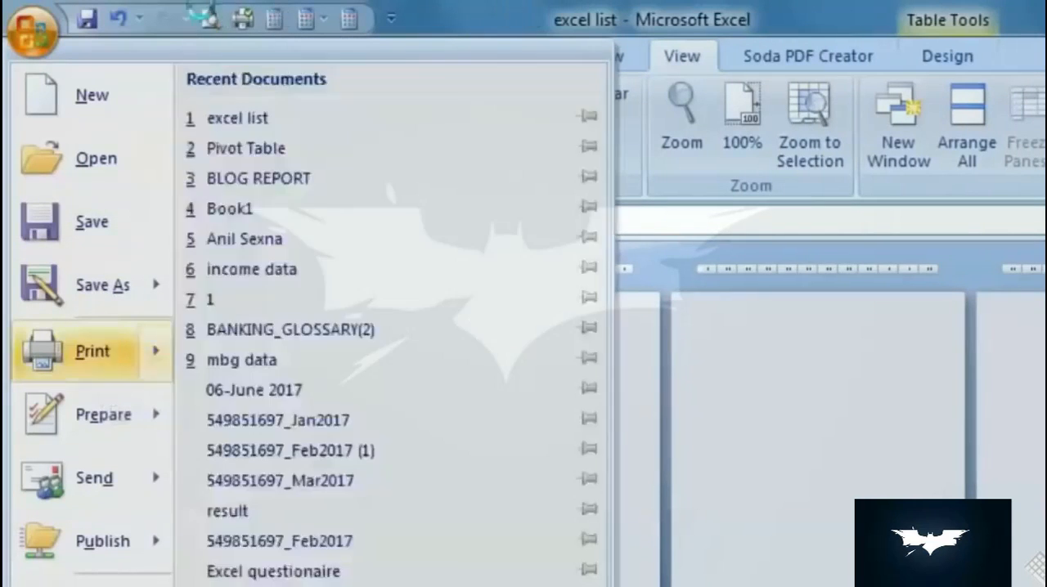
click(204, 16)
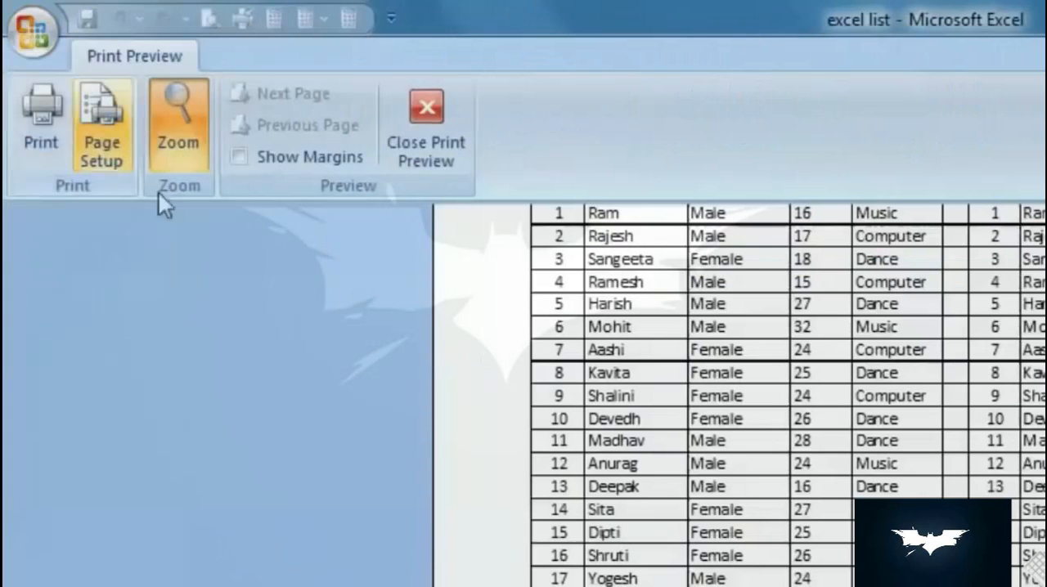
click(101, 123)
click(850, 455)
click(995, 449)
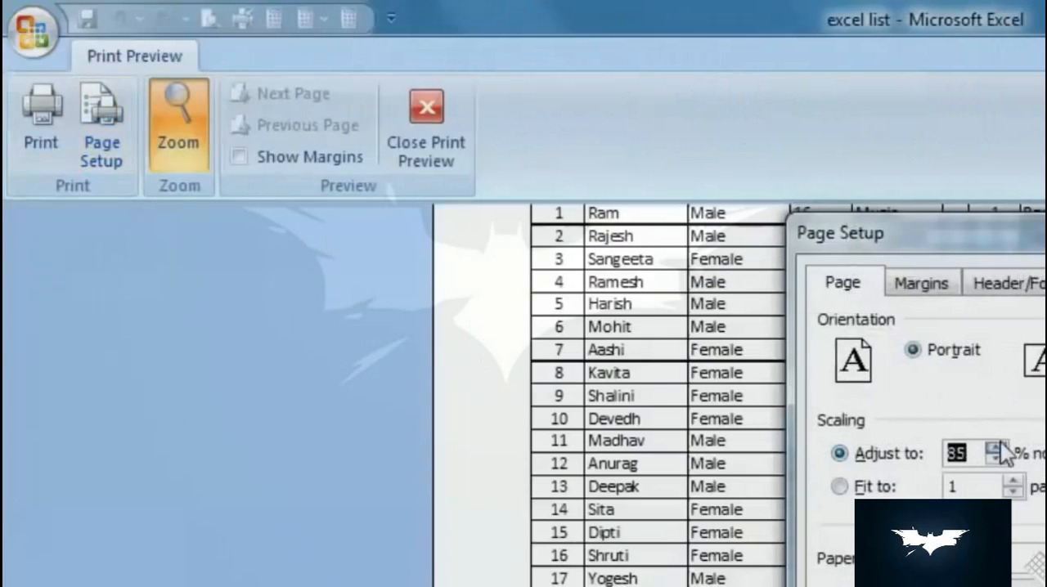
click(1000, 448)
click(1000, 460)
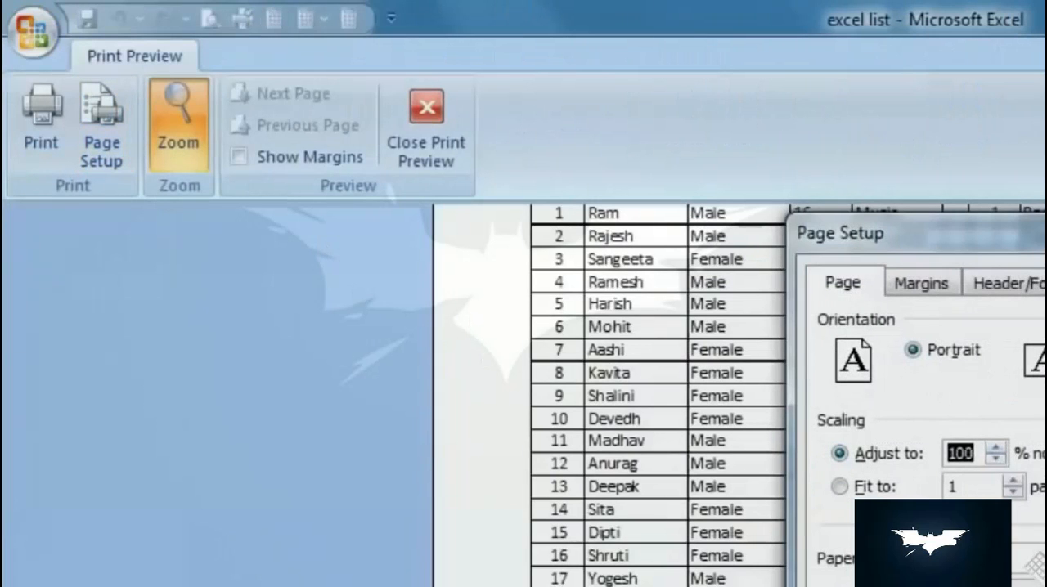
click(1044, 586)
click(432, 137)
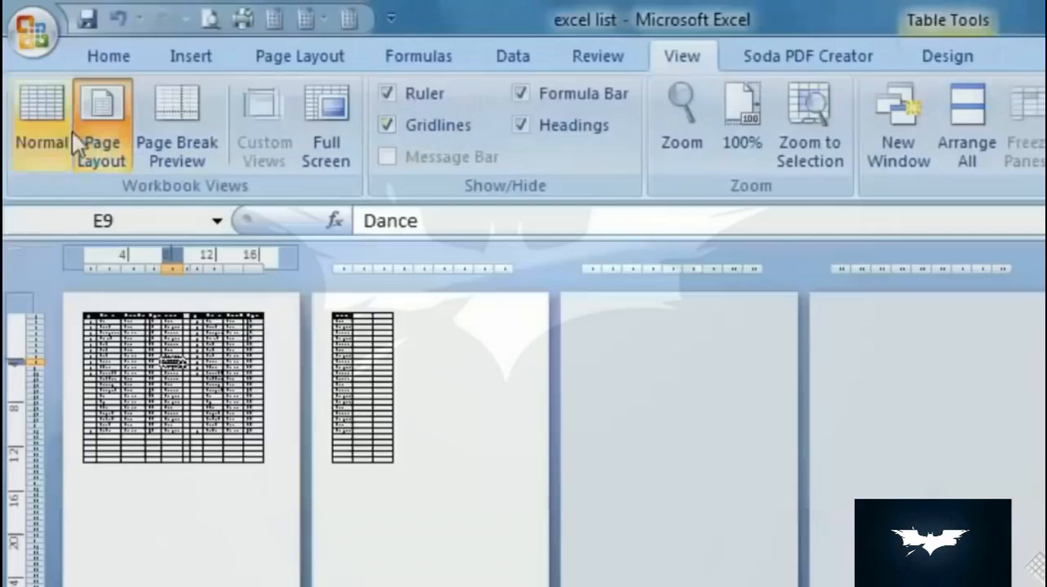
- Examine how the two tables are split across the pages in Page Layout view, up close as well
click(464, 397)
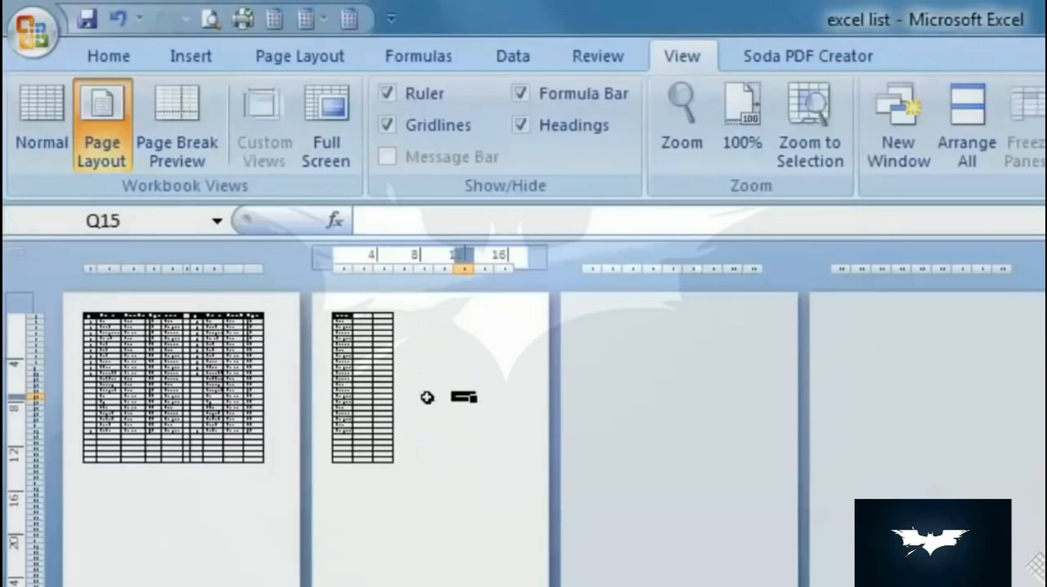
click(152, 526)
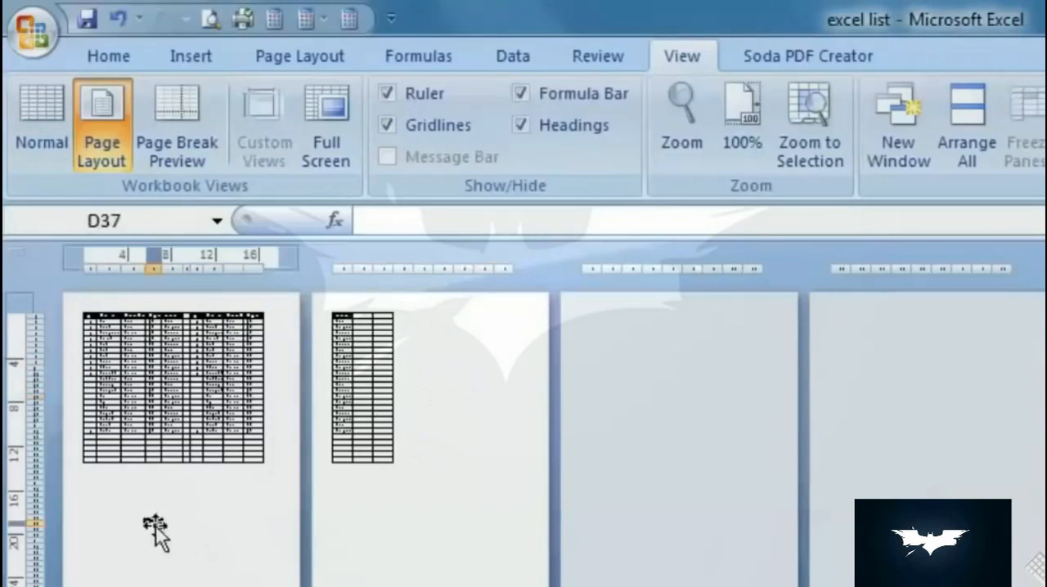
click(423, 501)
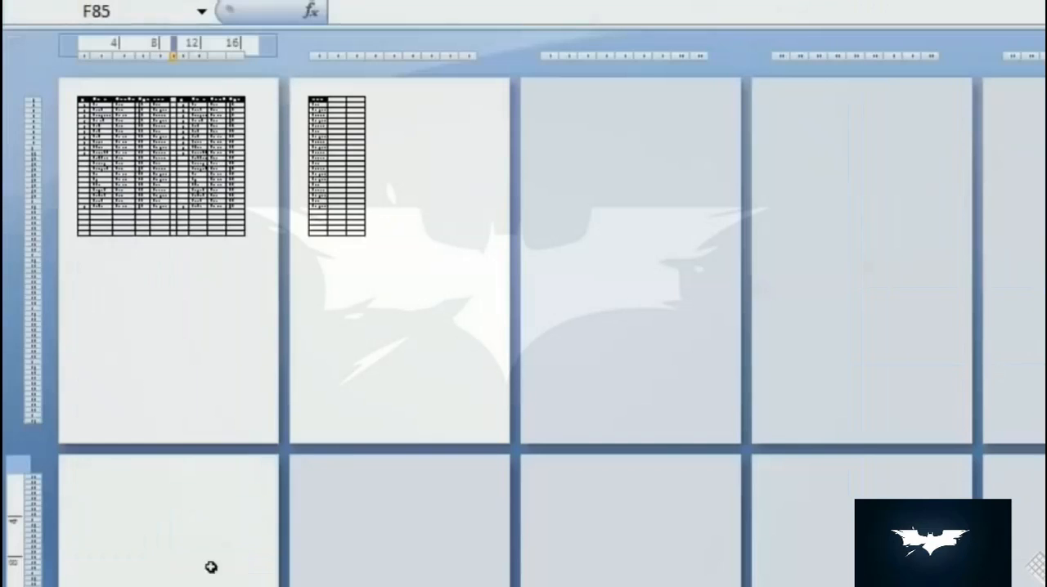
click(212, 566)
click(196, 549)
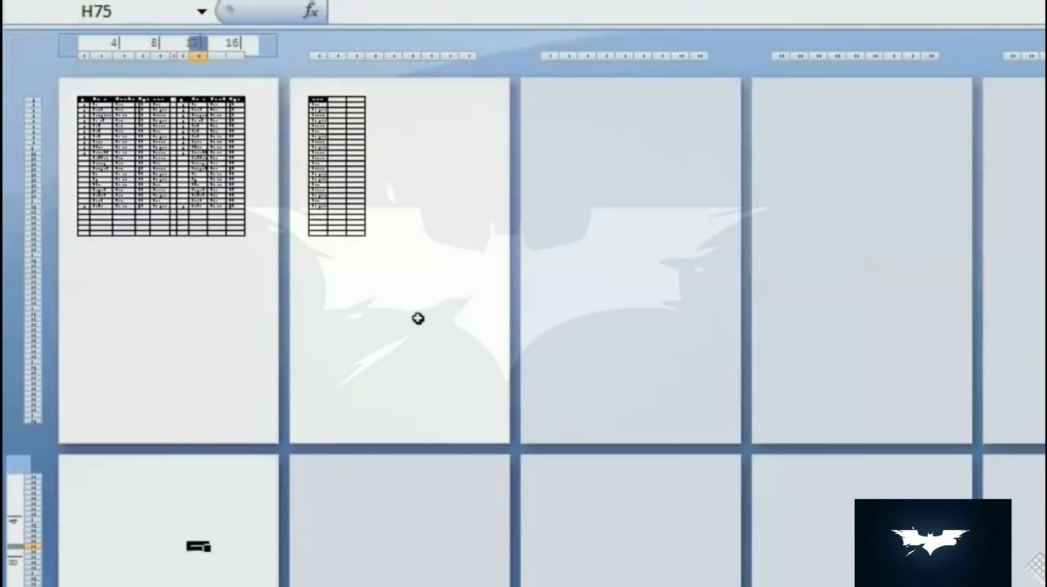
click(418, 302)
click(215, 296)
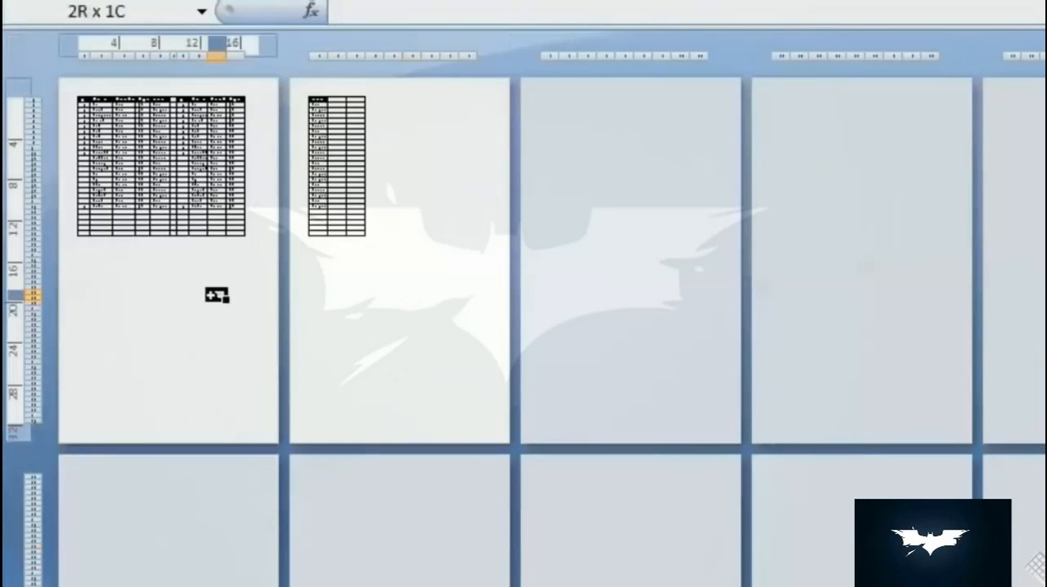
click(414, 281)
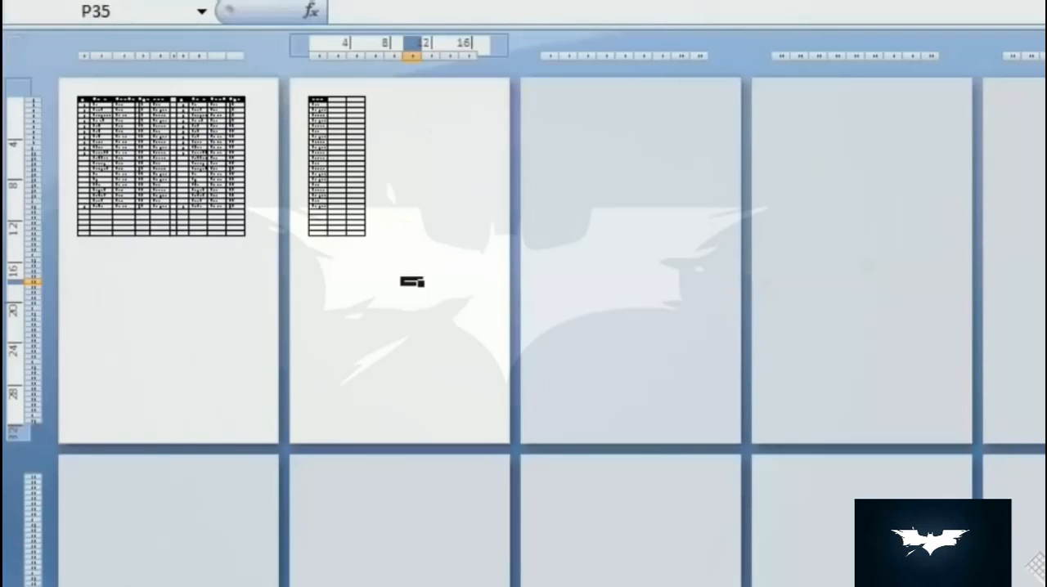
scroll(412, 281, up, 5)
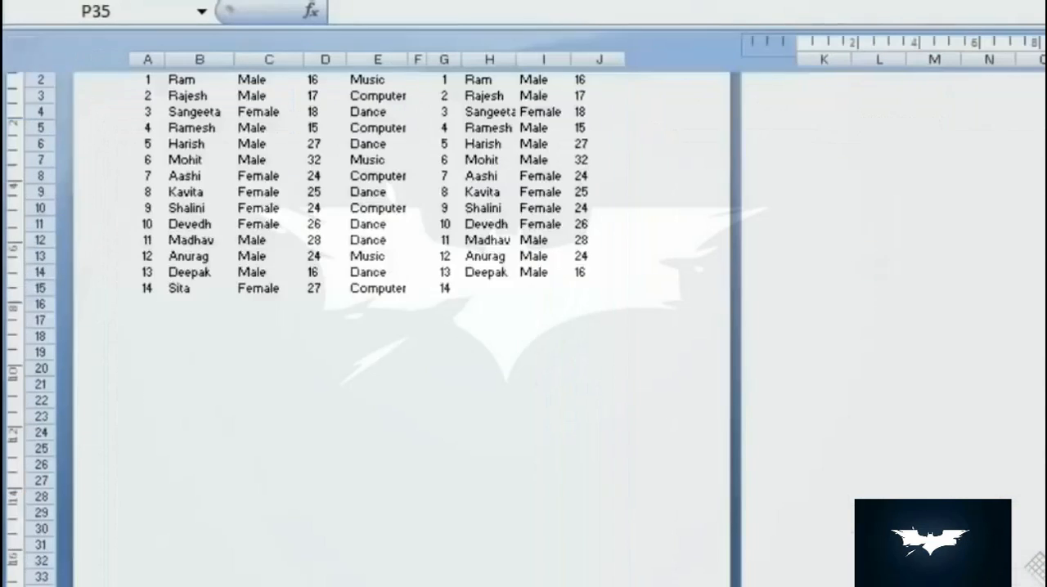
scroll(412, 281, up, 2)
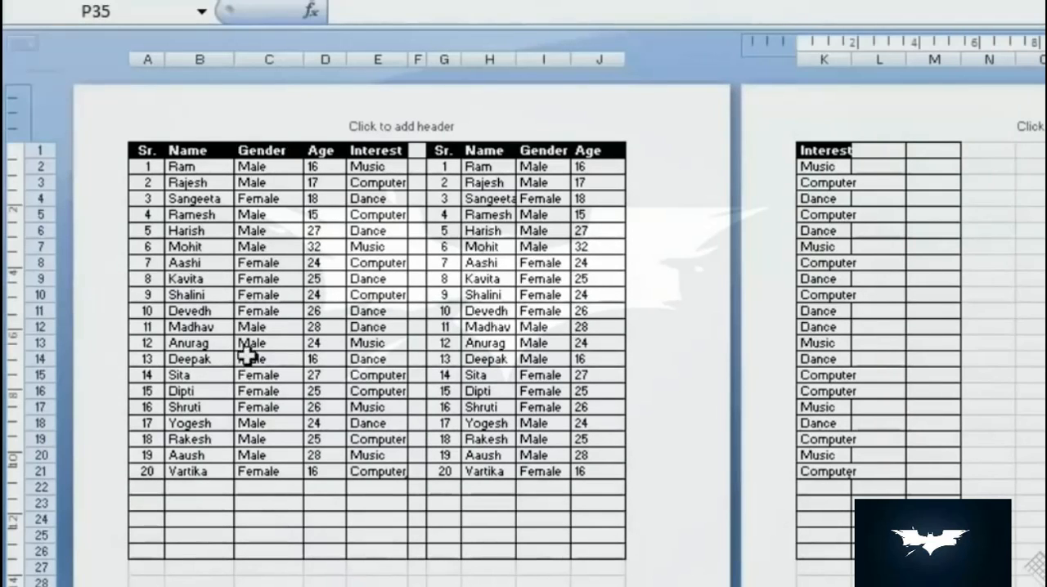
- Try a print range from page 2 to page 2, restore it to All, and cancel the Print dialog
key(ctrl+p)
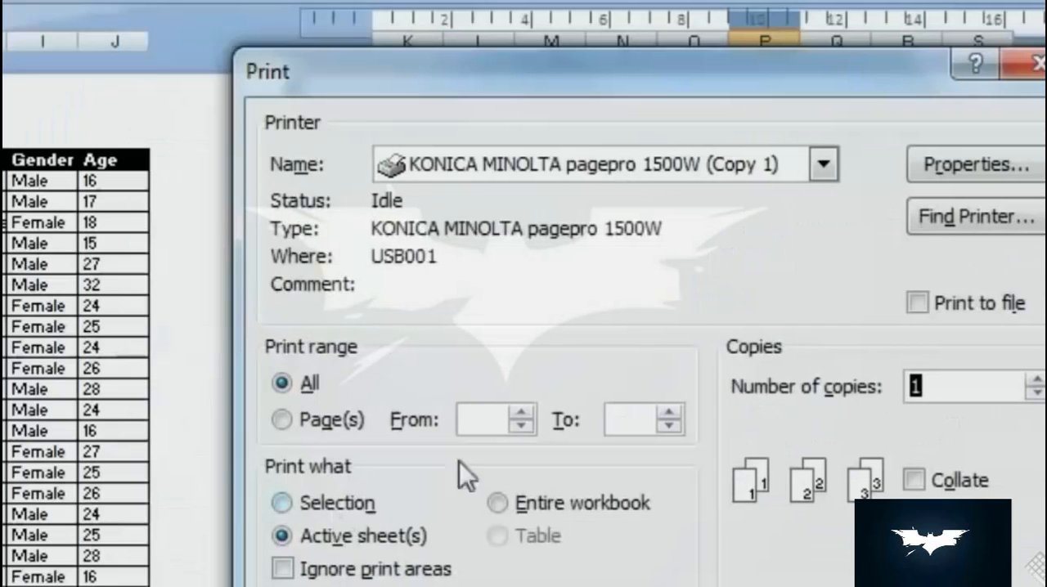
click(278, 420)
click(521, 413)
click(521, 412)
click(669, 413)
click(672, 412)
click(672, 412)
click(675, 426)
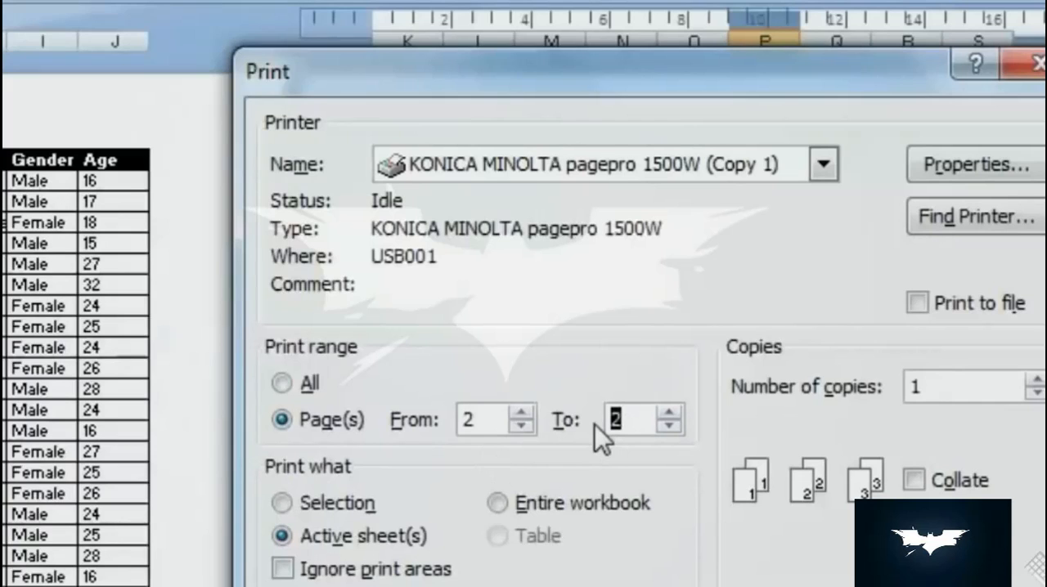
click(282, 383)
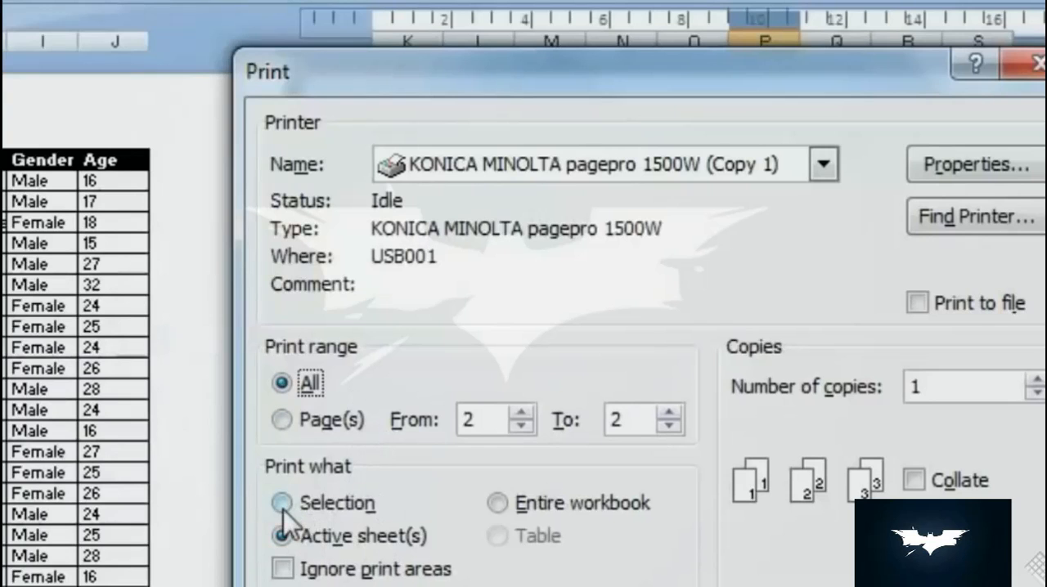
key(Escape)
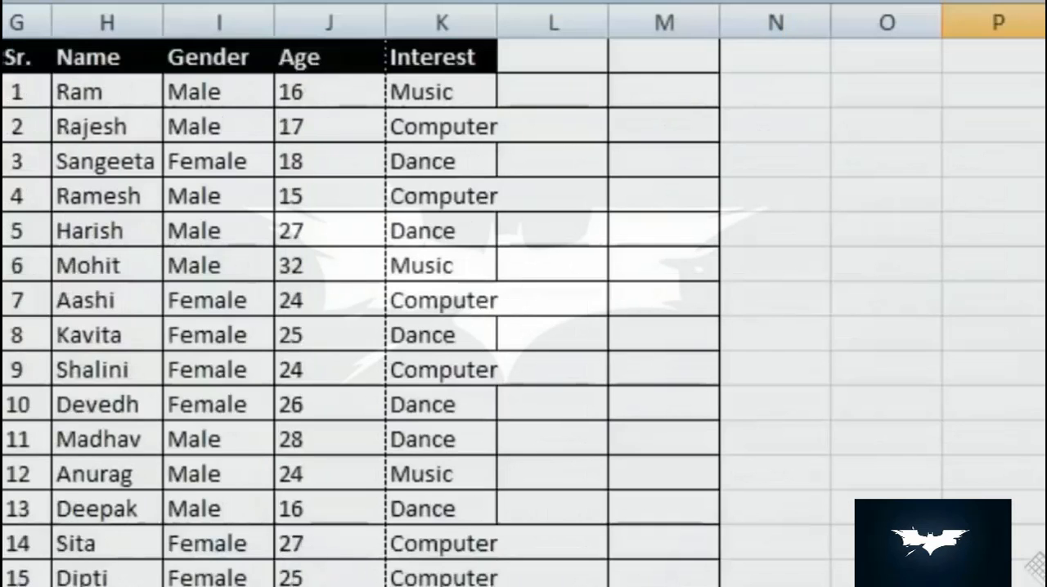
- Return to Normal view and preview a printout of only the selected range A2:E8
scroll(524, 327, up, 4)
drag(284, 265, 353, 375)
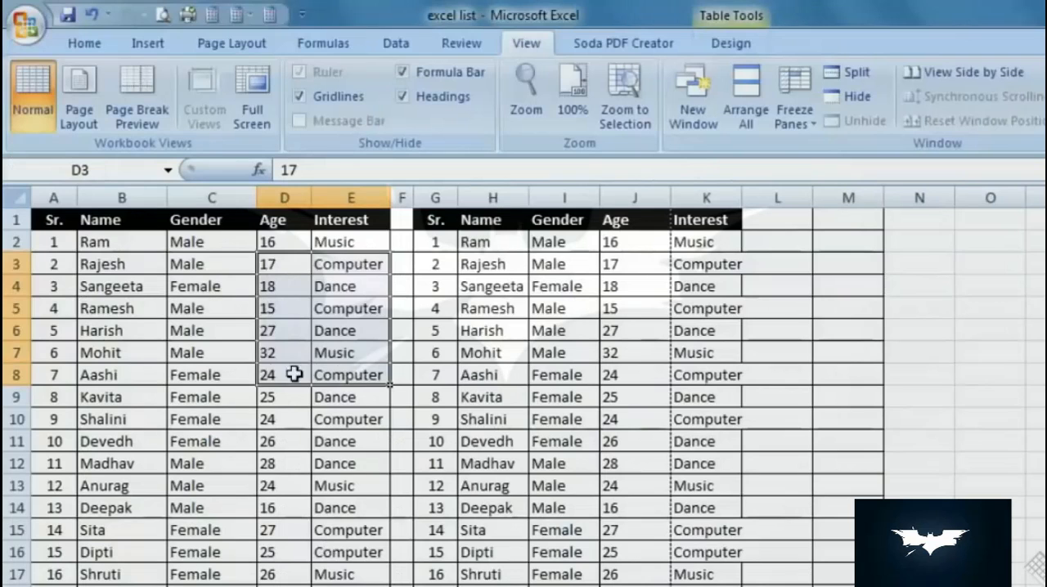
drag(52, 241, 341, 375)
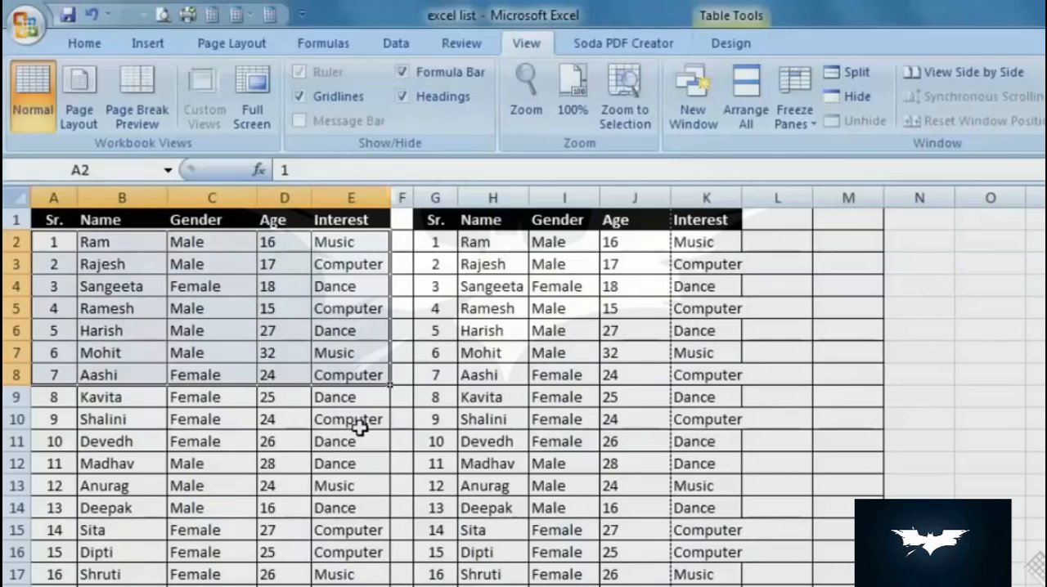
key(ctrl+p)
click(634, 505)
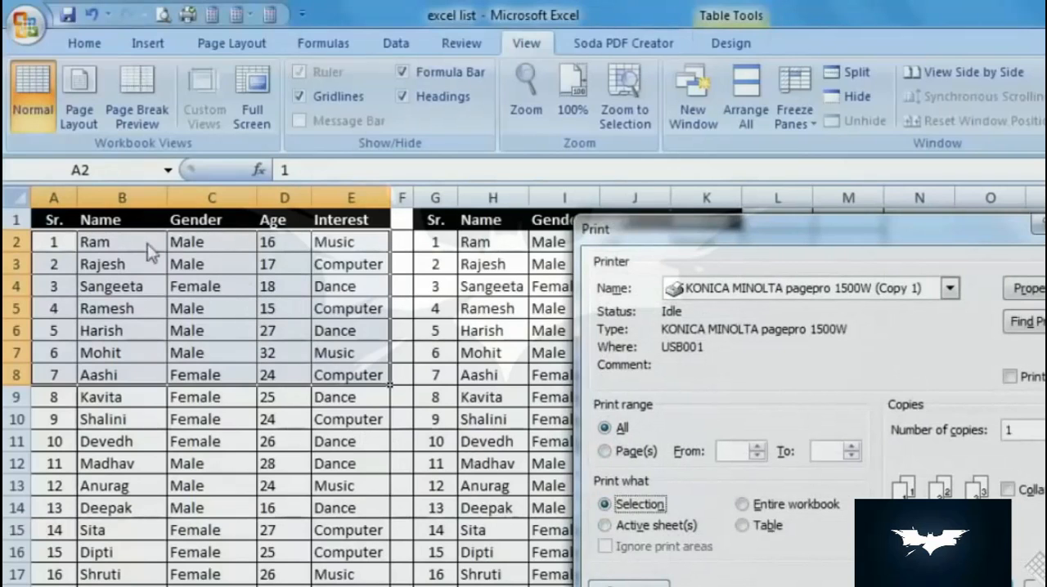
click(628, 585)
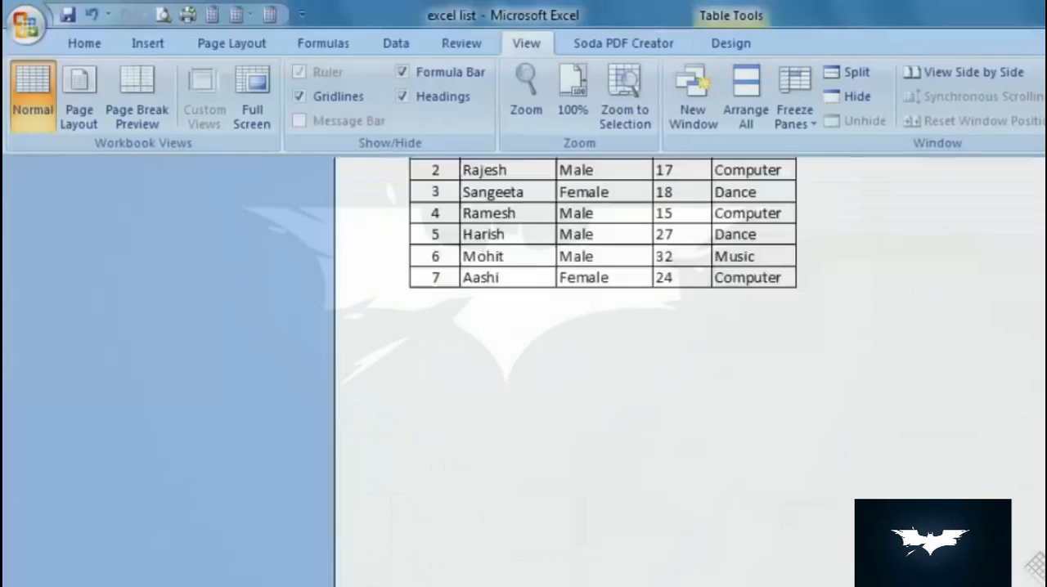
- Close the preview of the selected range and preview a printout of the entire workbook
scroll(573, 483, up, 3)
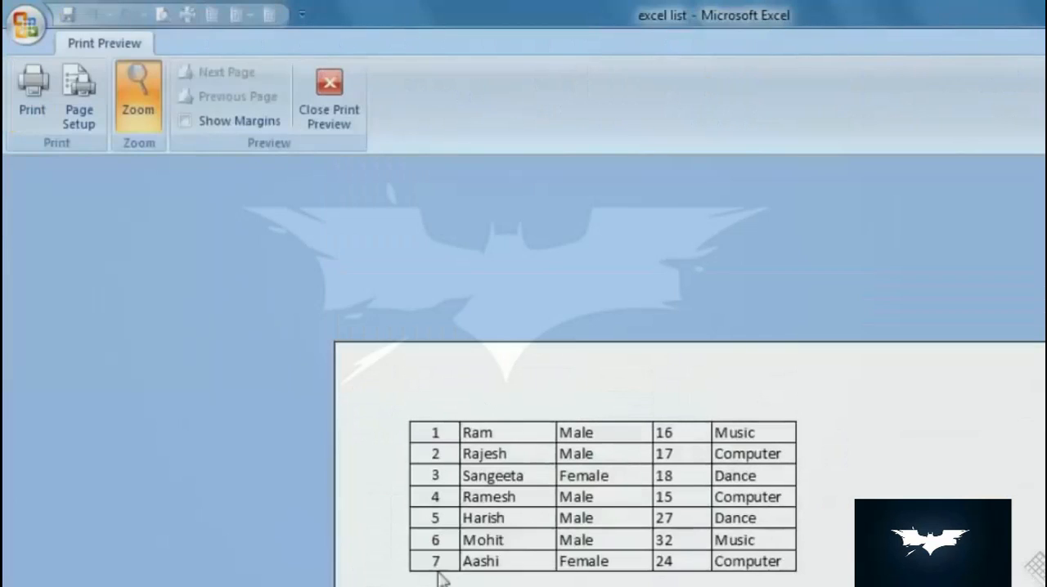
click(338, 107)
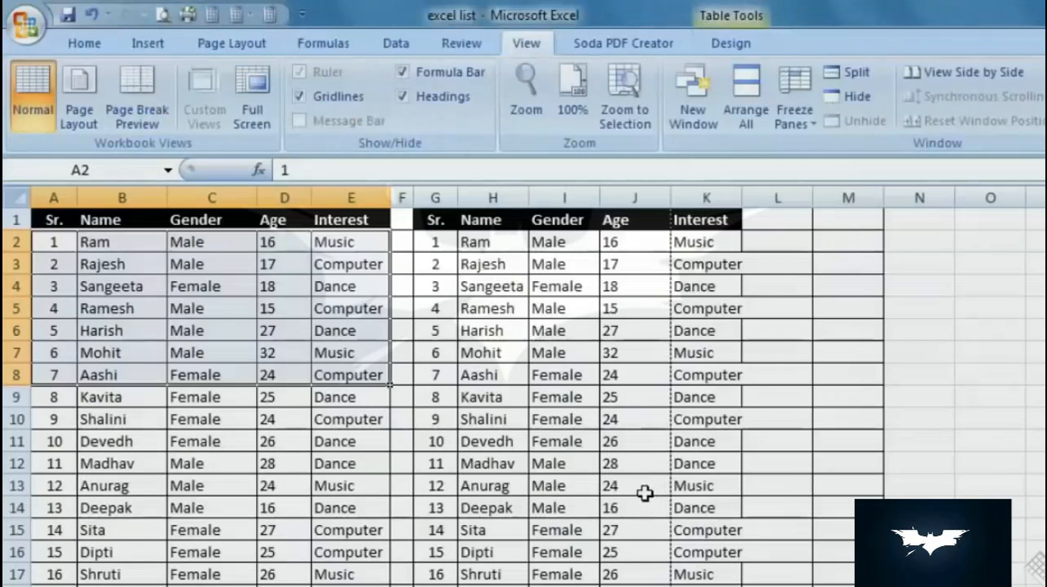
key(ctrl+p)
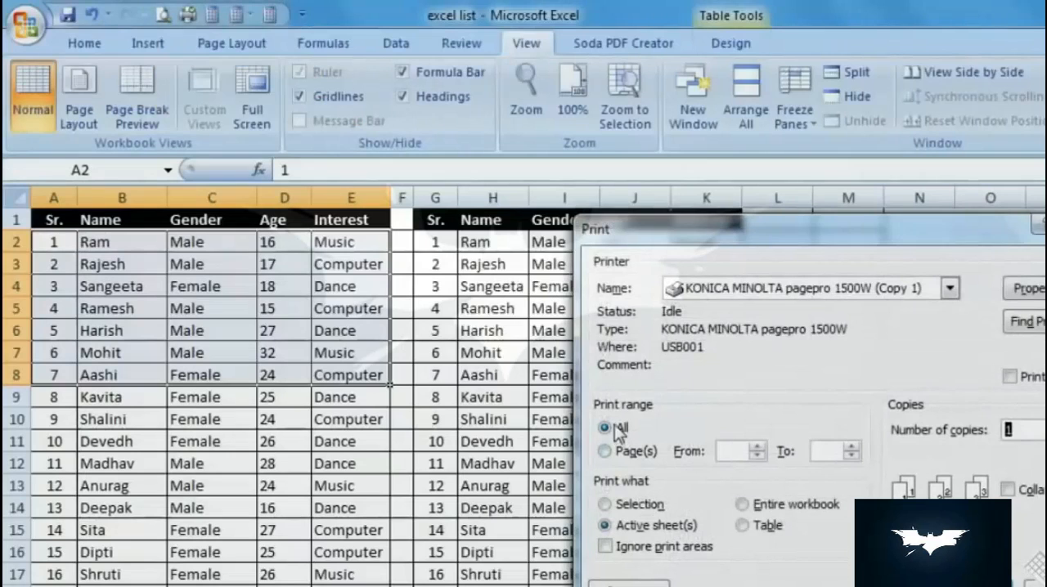
click(615, 506)
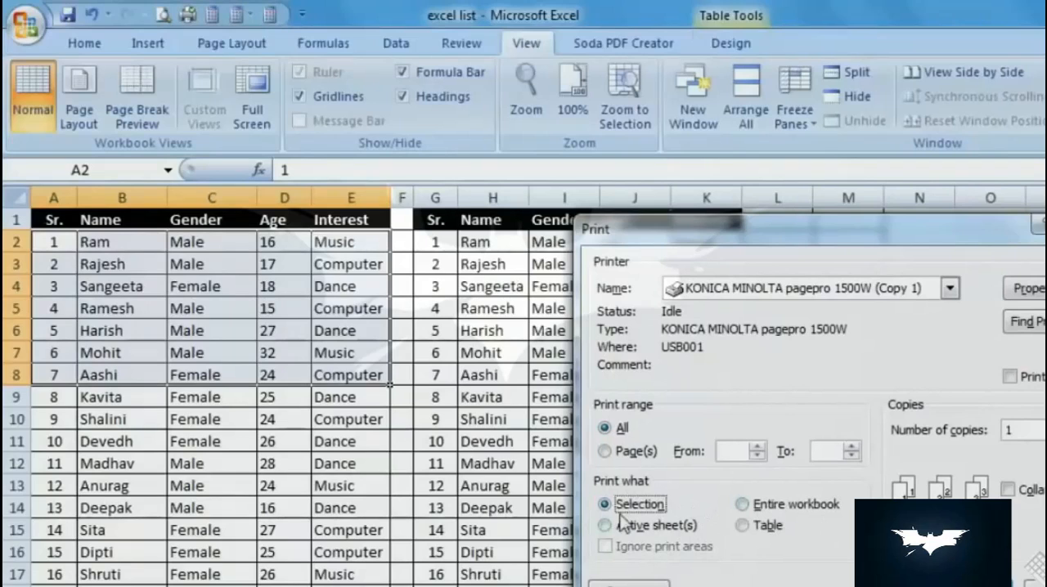
click(743, 505)
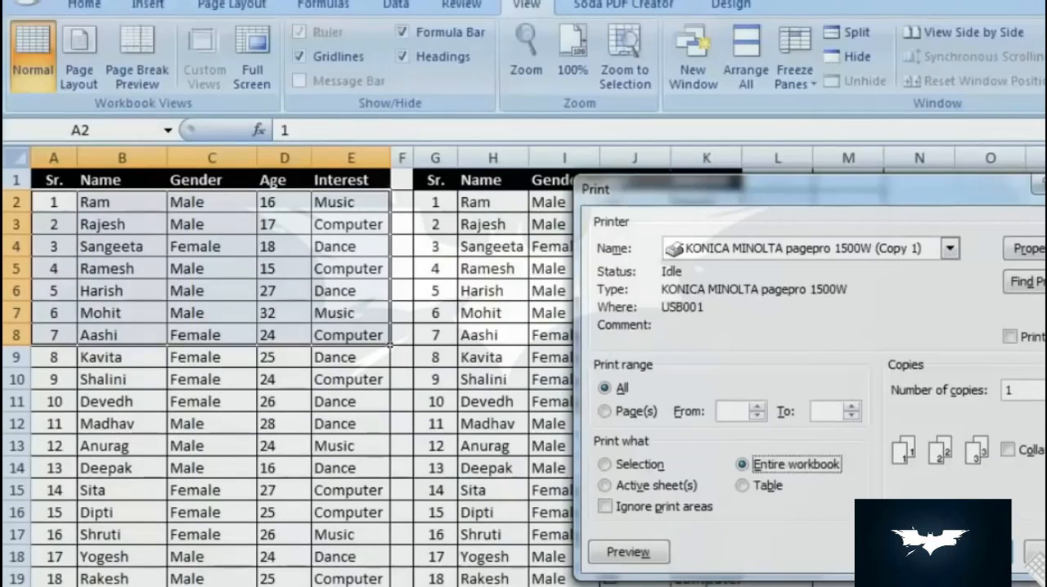
click(643, 556)
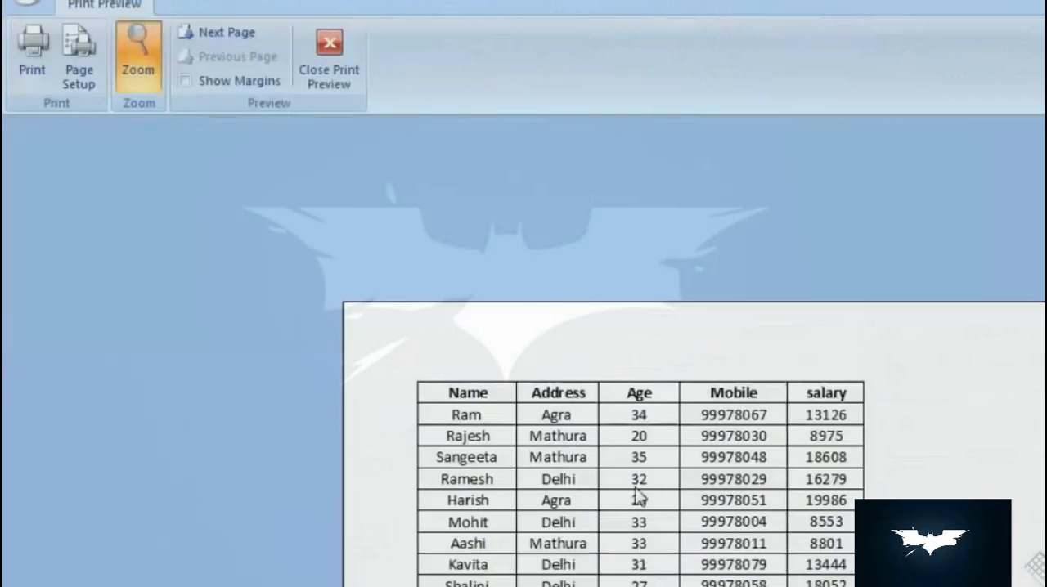
- Examine the pages of the entire-workbook preview, both zoomed in and as whole pages, and close the preview
scroll(638, 496, down, 3)
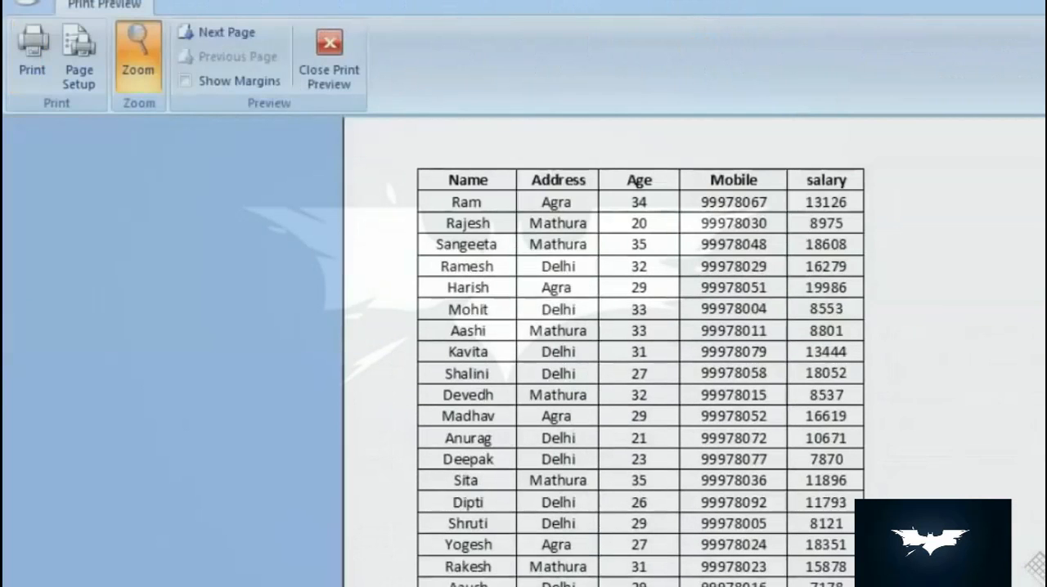
click(446, 509)
scroll(528, 440, down, 2)
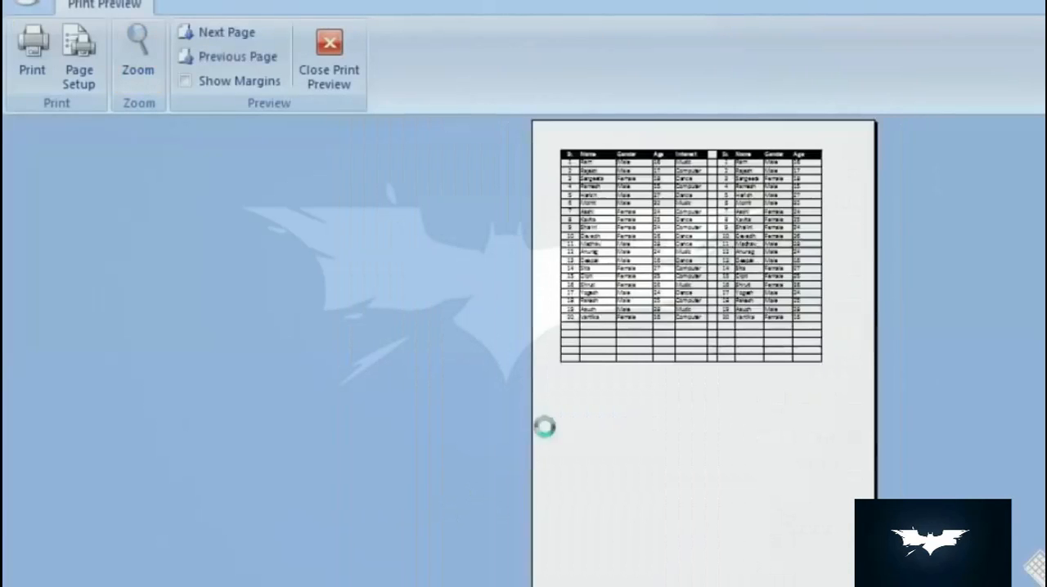
scroll(545, 428, up, 2)
click(587, 223)
scroll(685, 338, up, 3)
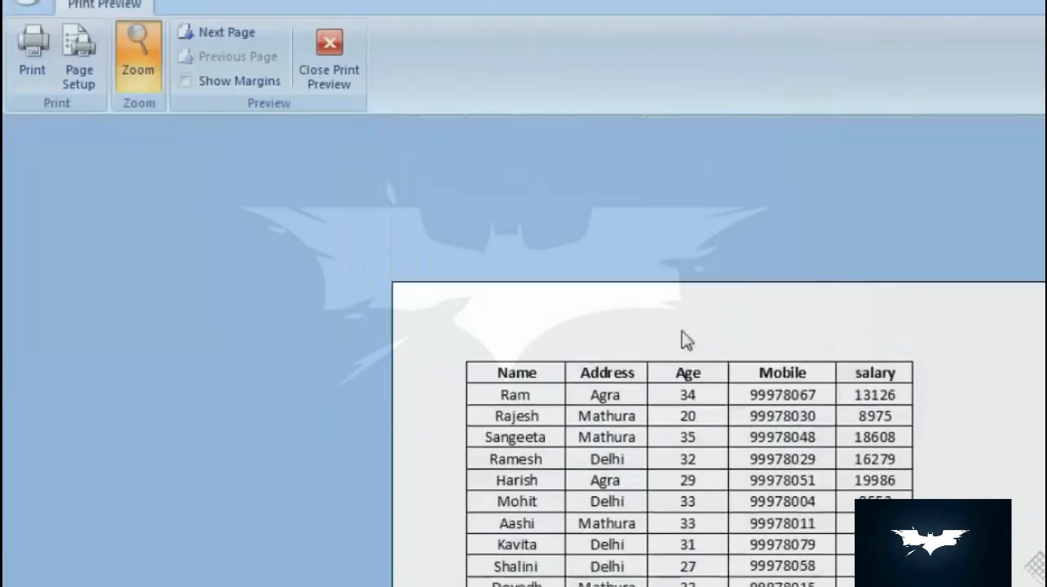
scroll(835, 377, down, 5)
click(796, 377)
scroll(790, 374, down, 2)
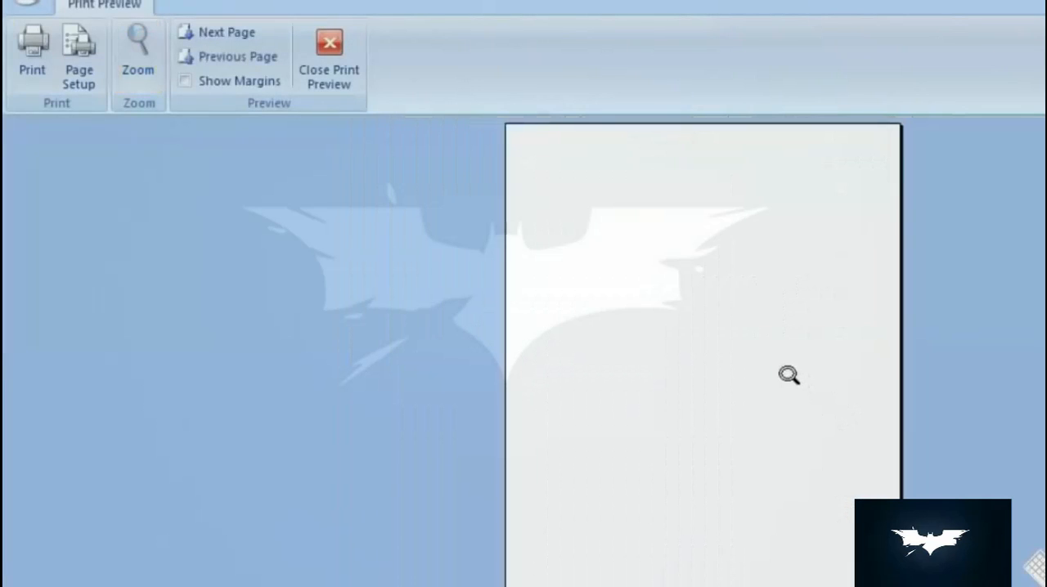
scroll(787, 367, down, 2)
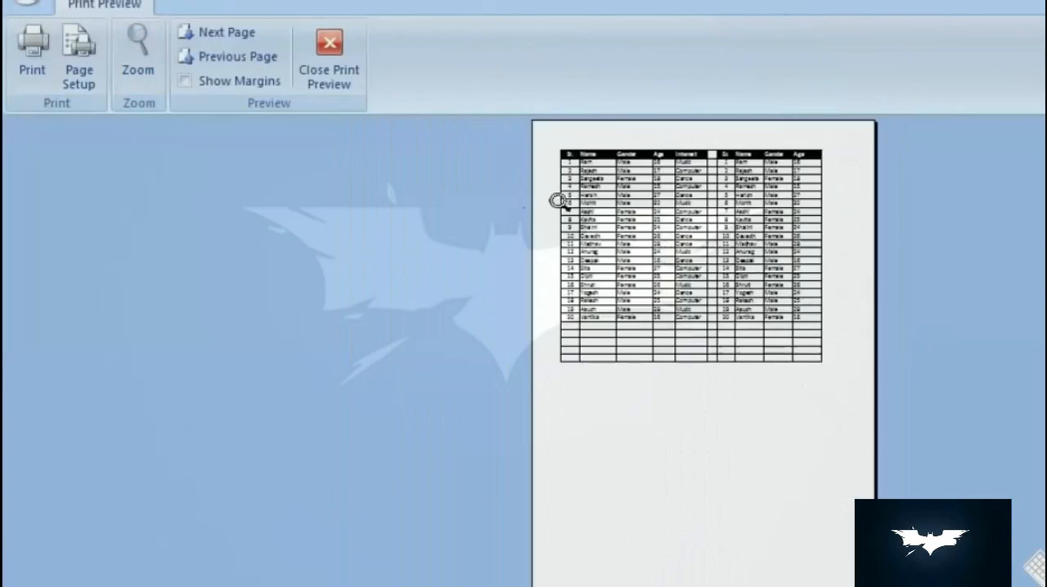
click(705, 200)
click(330, 66)
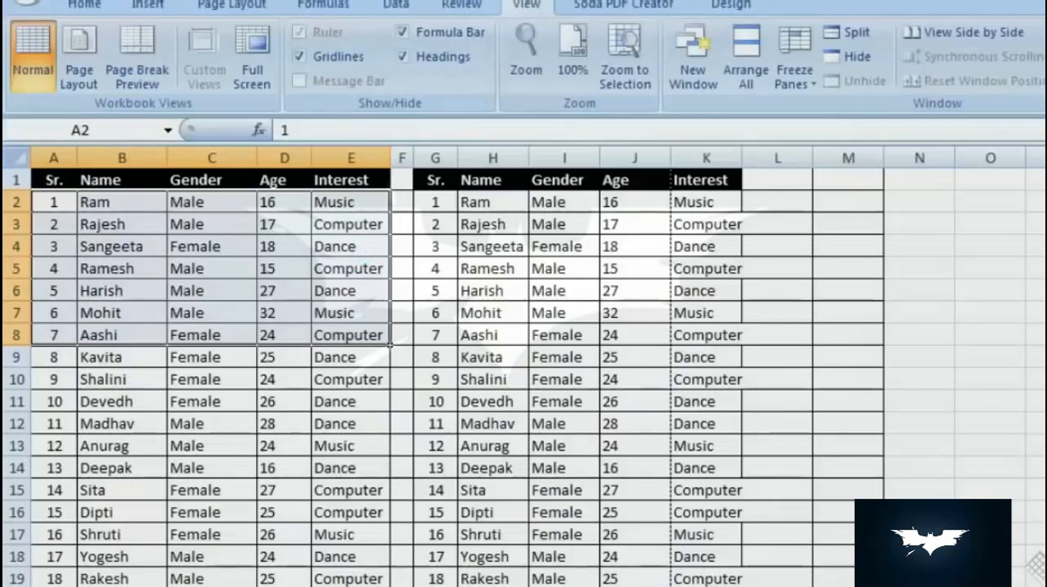
- Try a print setup of 3 copies, toggling collation off and on, and cancel the Print dialog
key(ctrl+p)
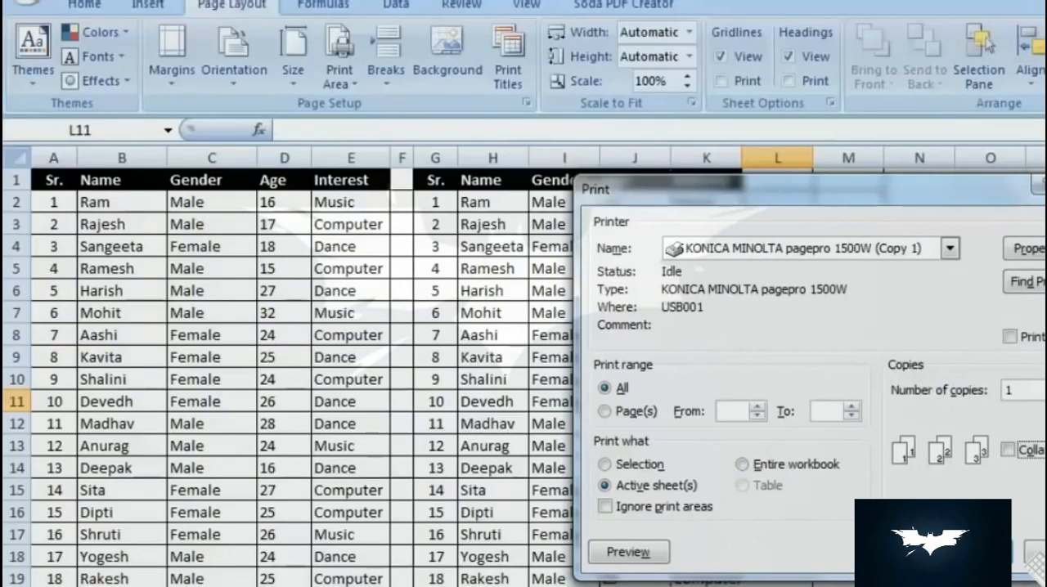
click(1046, 386)
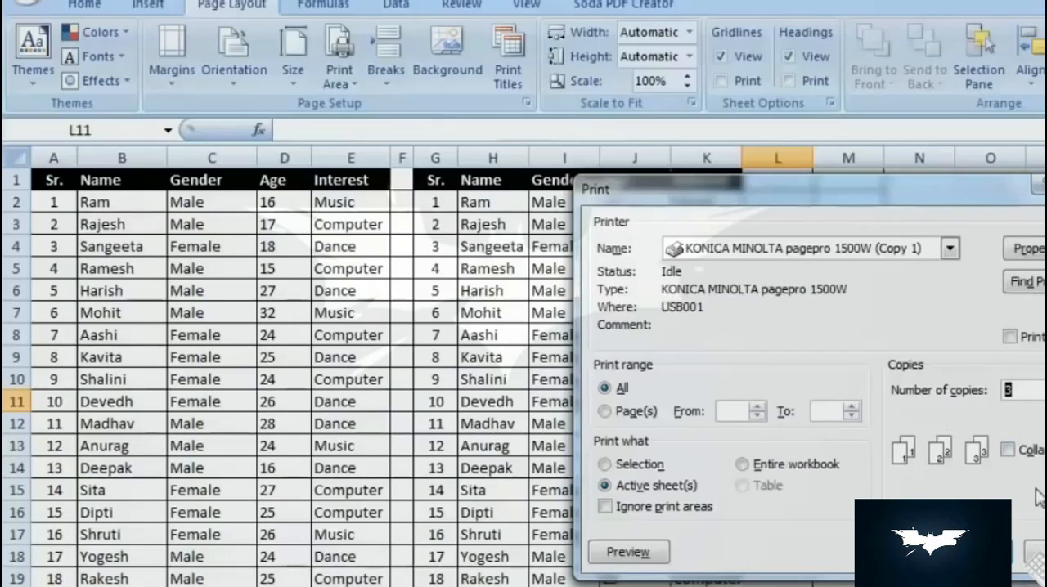
click(1010, 451)
click(1010, 450)
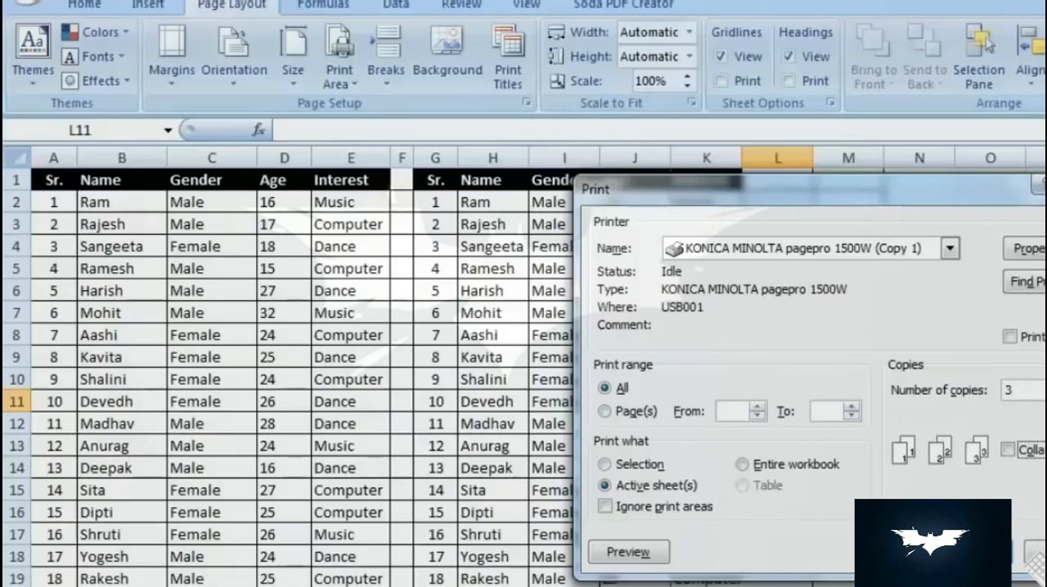
click(1009, 452)
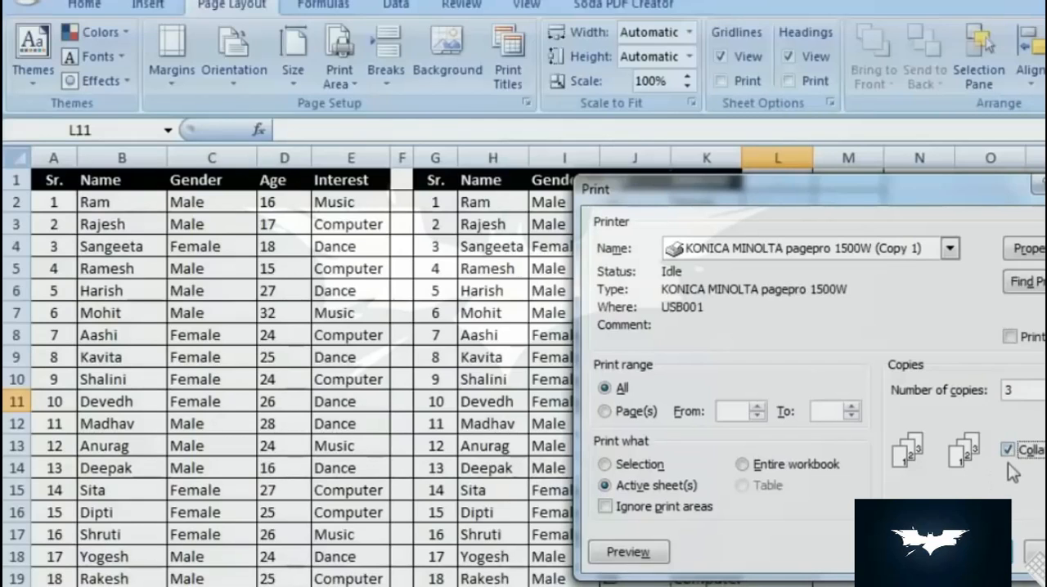
click(1032, 551)
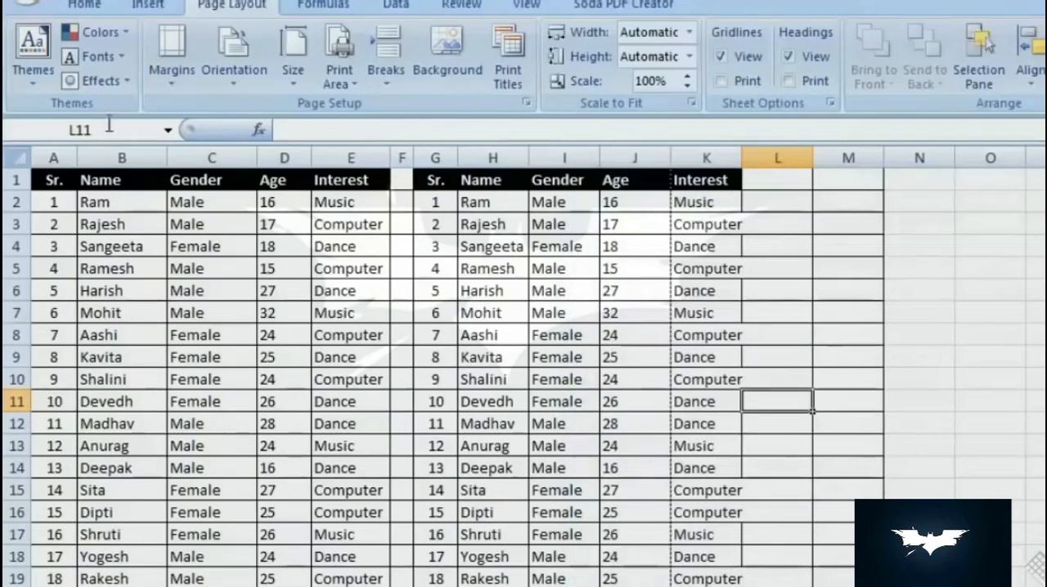
- Look through the available options for page margins, orientation, paper size and print area without applying any
click(174, 83)
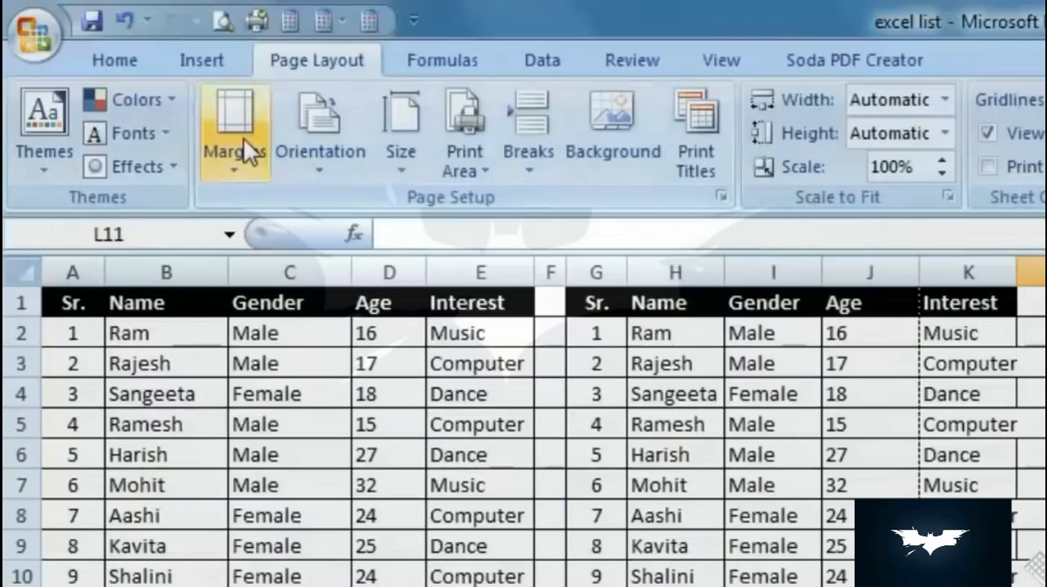
click(177, 60)
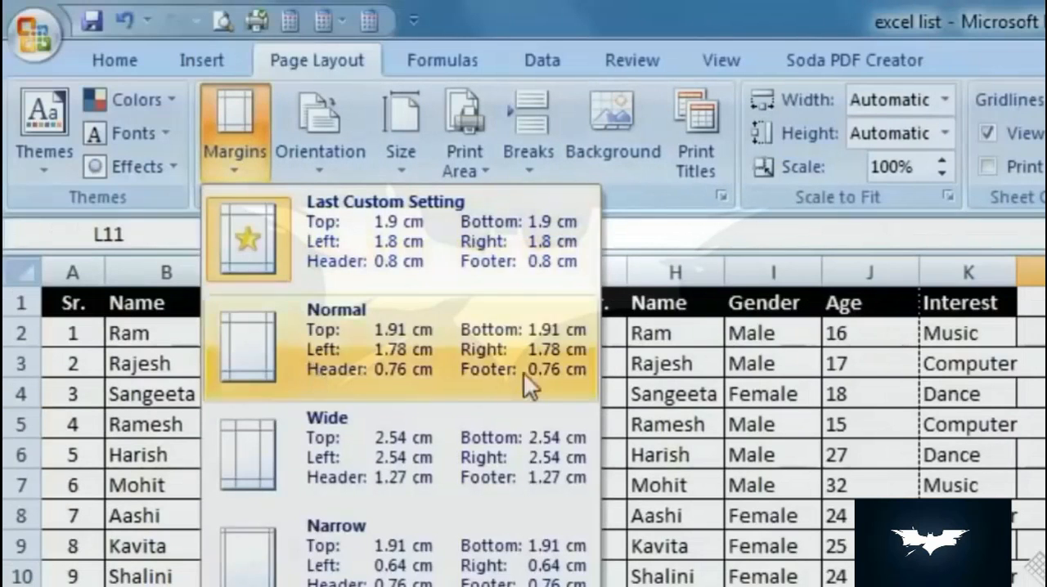
key(Escape)
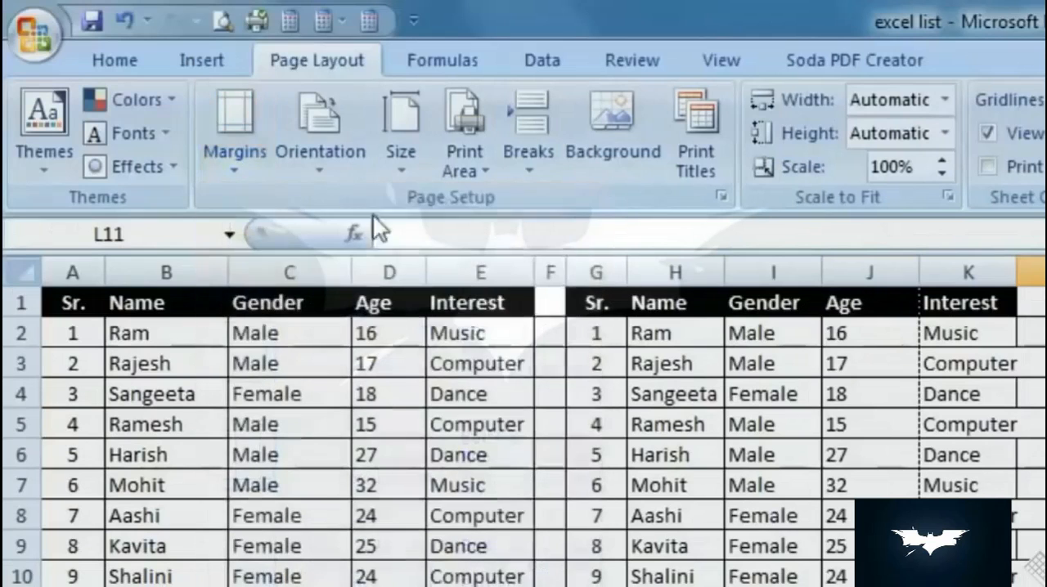
click(311, 175)
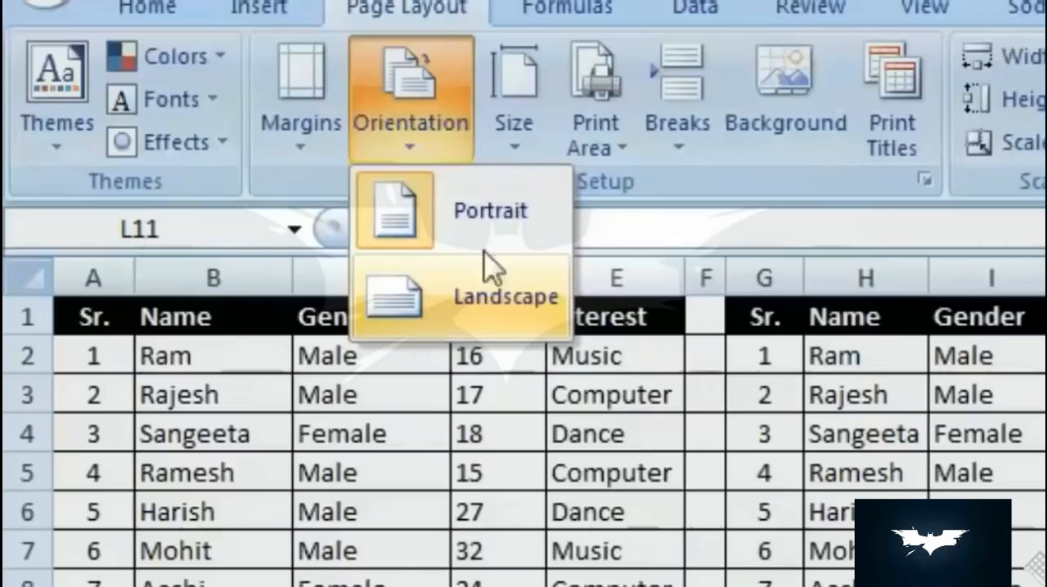
click(509, 138)
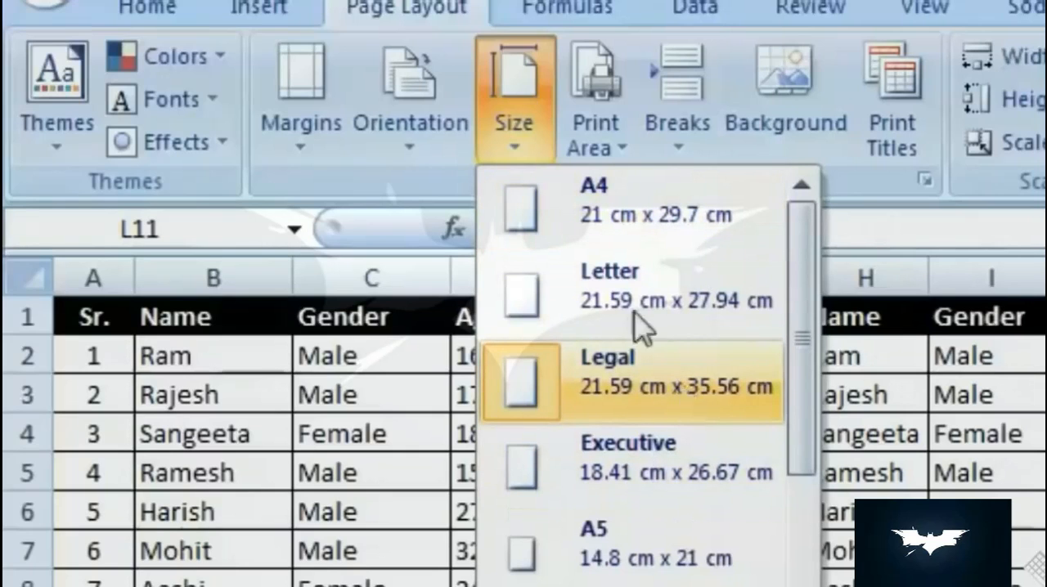
click(596, 127)
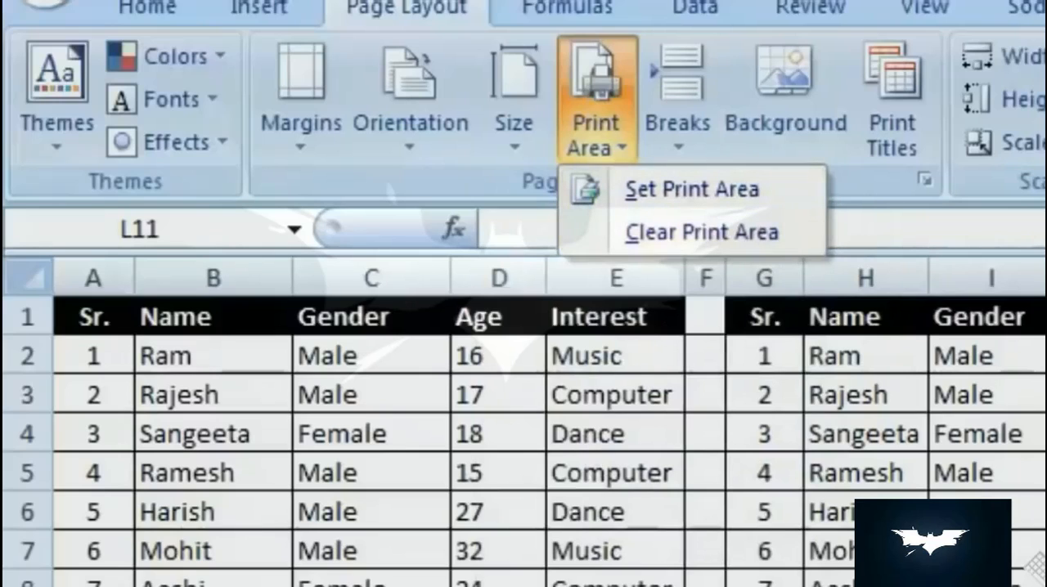
key(Escape)
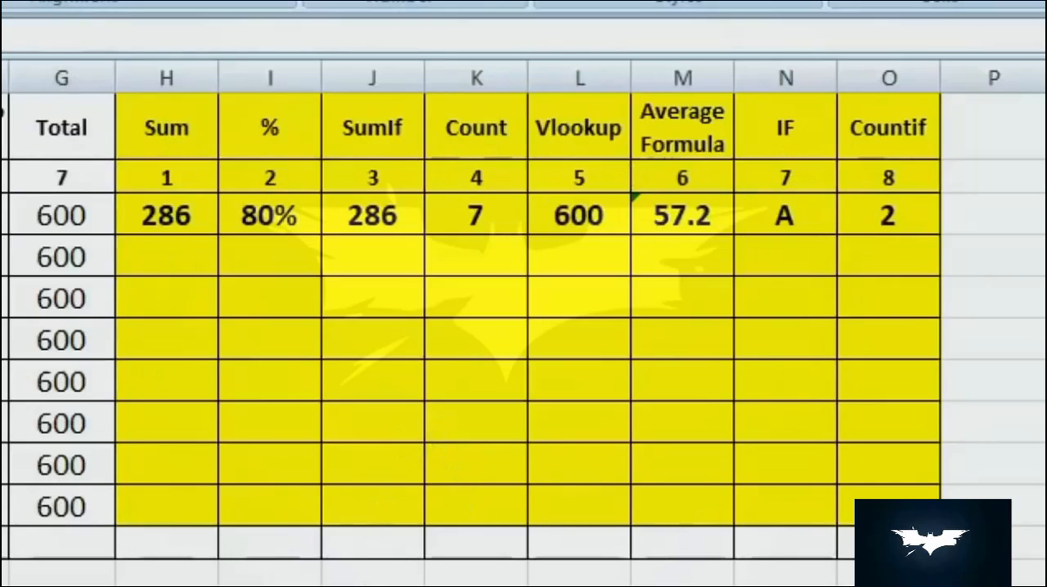
- Total the word to photoshop marks of row 4 in cell H4 of Book2, using AutoSum over B4:F4
click(164, 263)
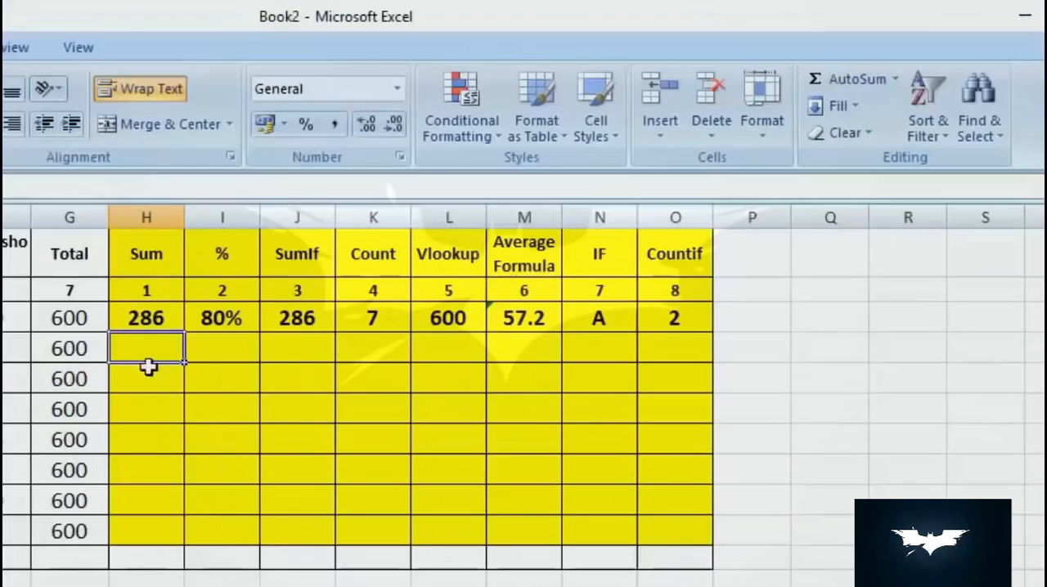
click(855, 86)
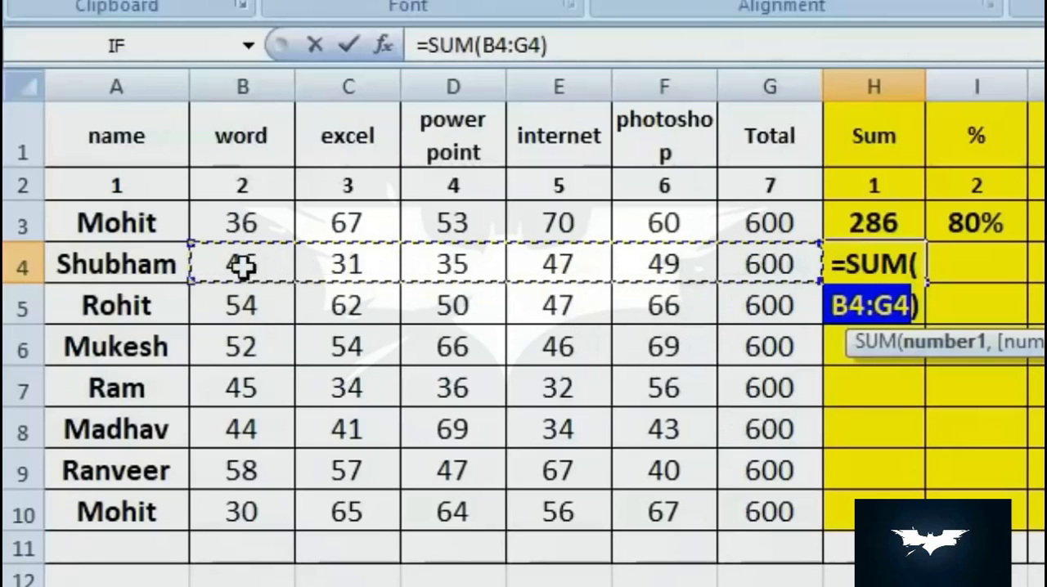
drag(243, 266, 705, 262)
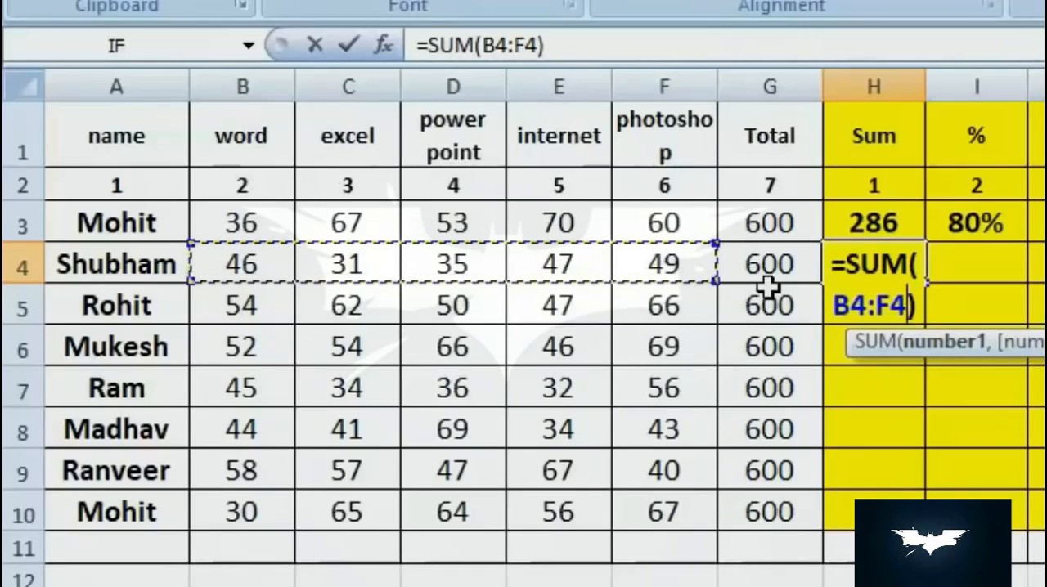
key(Return)
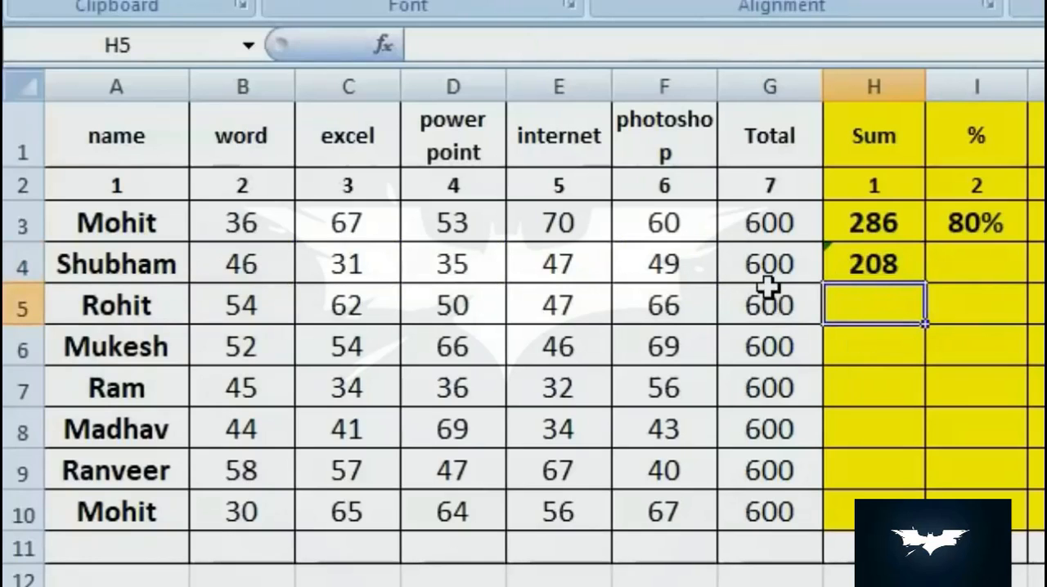
- Enter the formula =SUM(B5:F5) in cell H5 to total that row's marks, and reselect the cell
text(=)
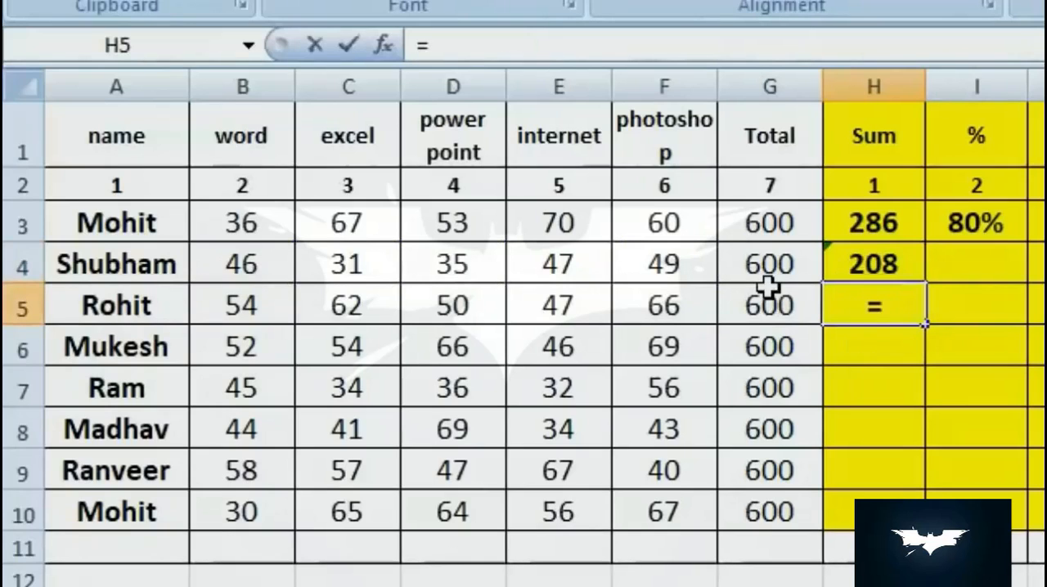
text(sum)
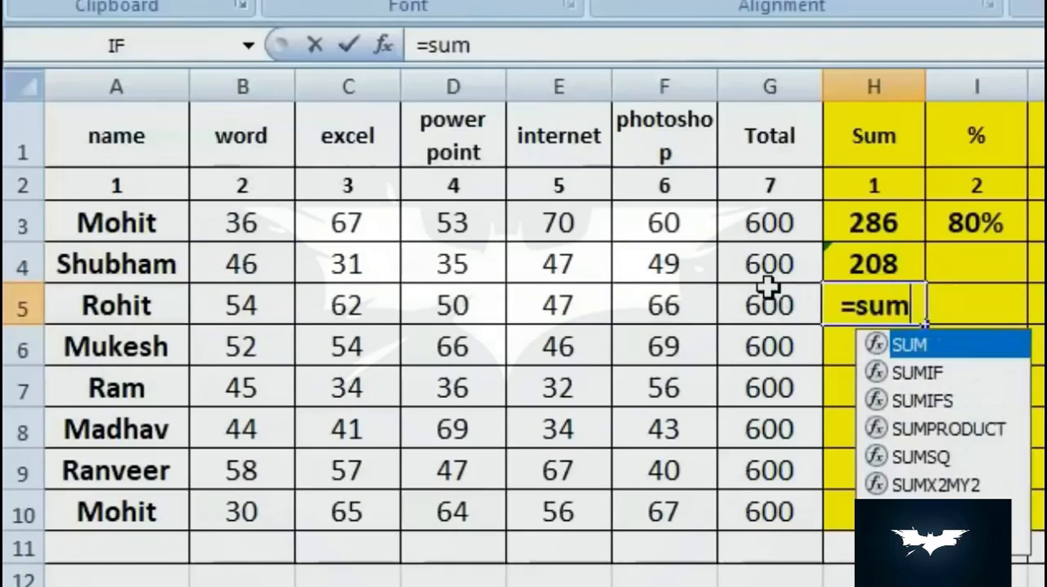
text(()
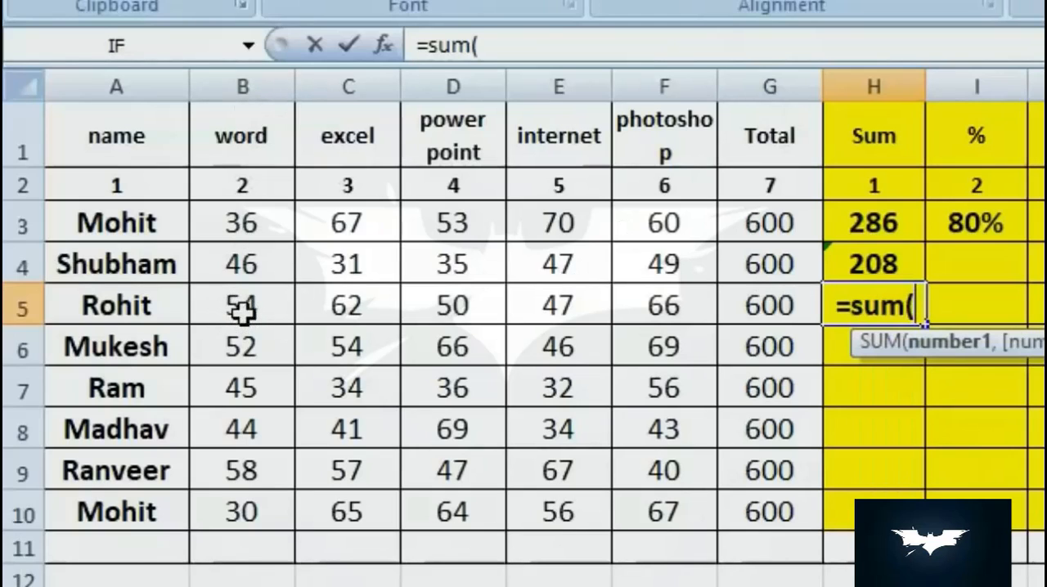
text(b)
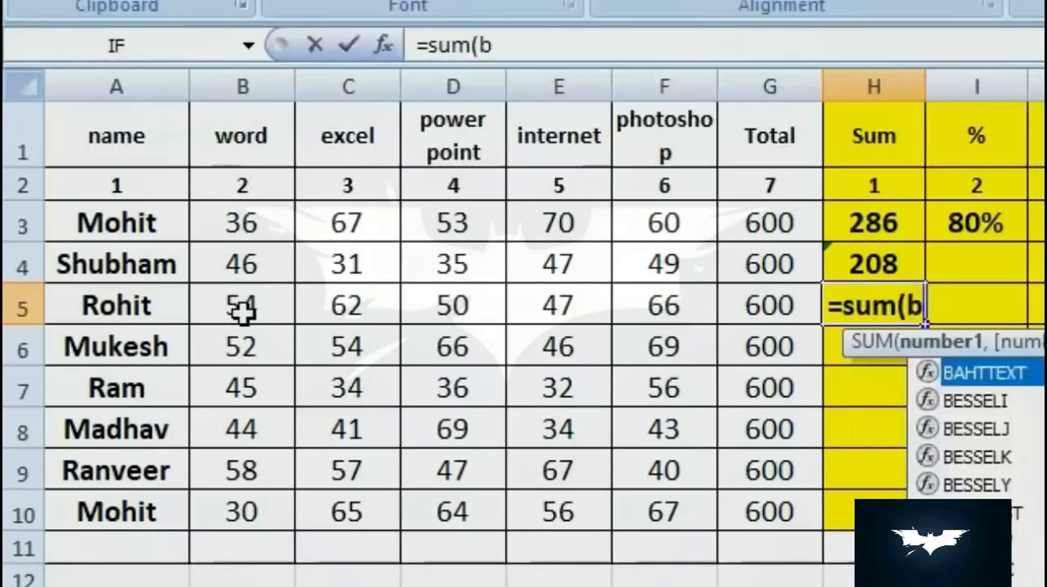
text(5:)
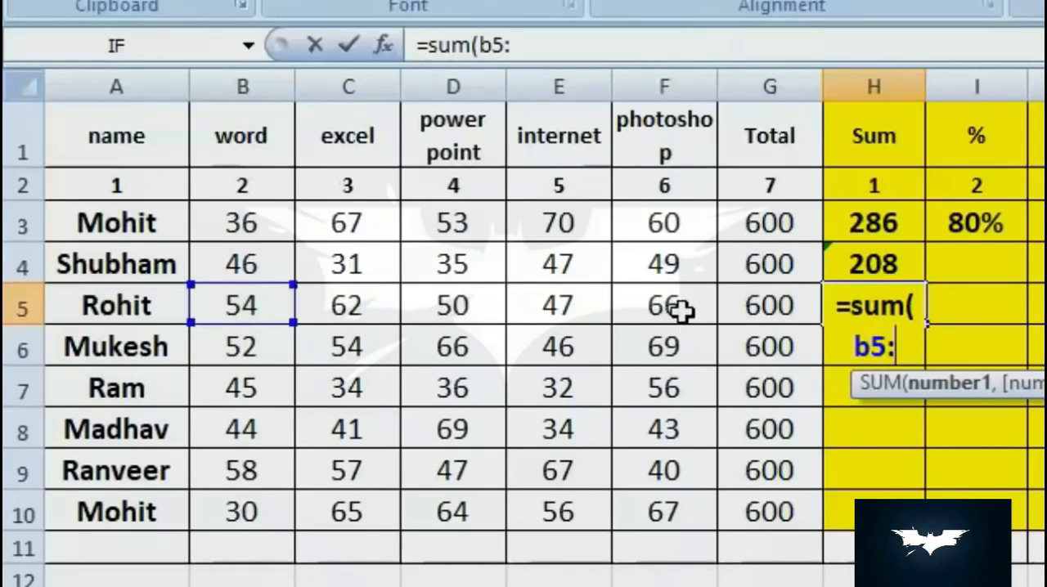
text(f5))
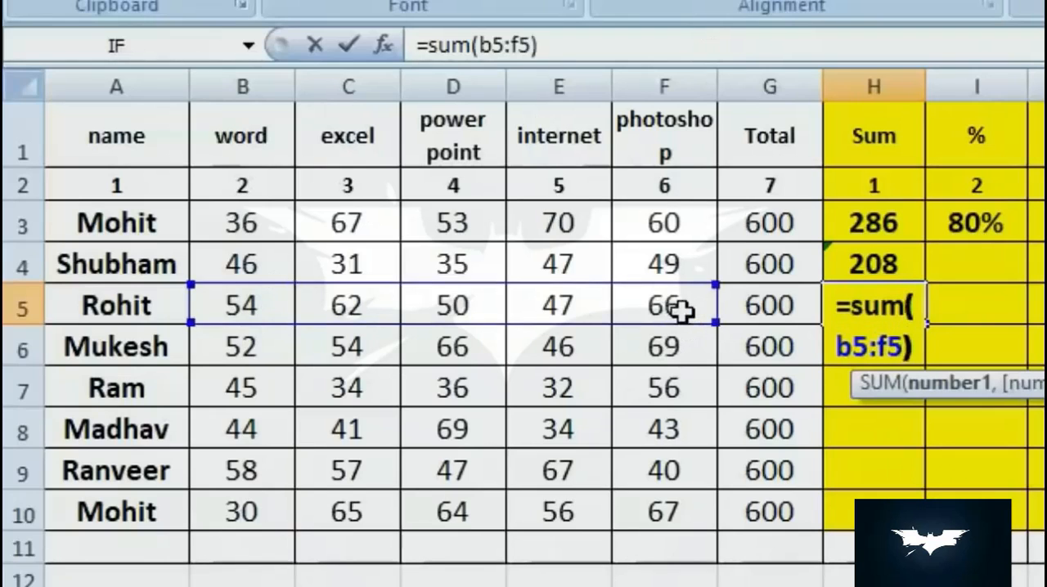
key(Return)
key(Up)
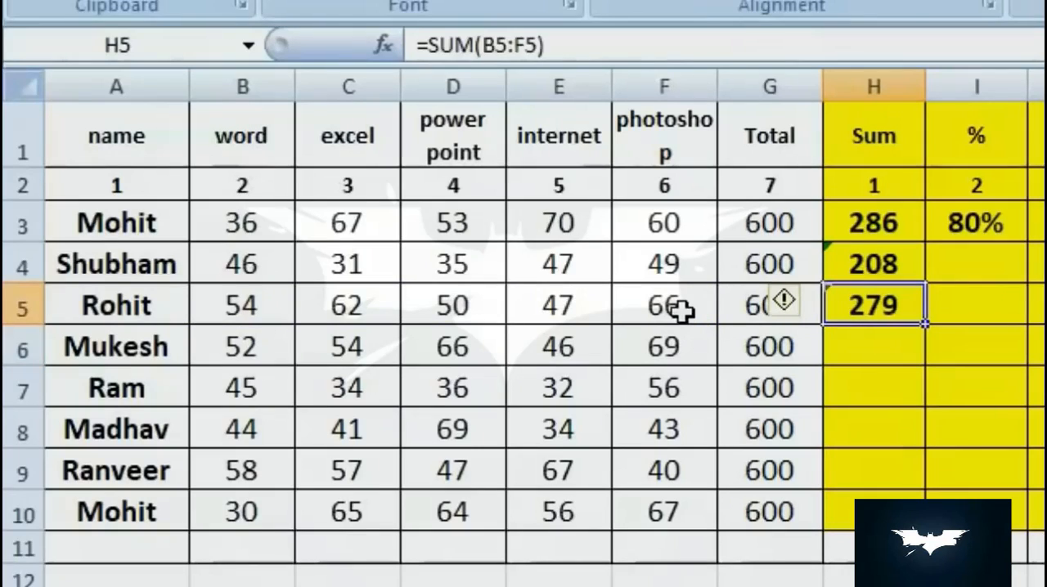
- Enter the formula =B6+C6+E6+F6 in cell H6 to add that row's marks individually
key(Down)
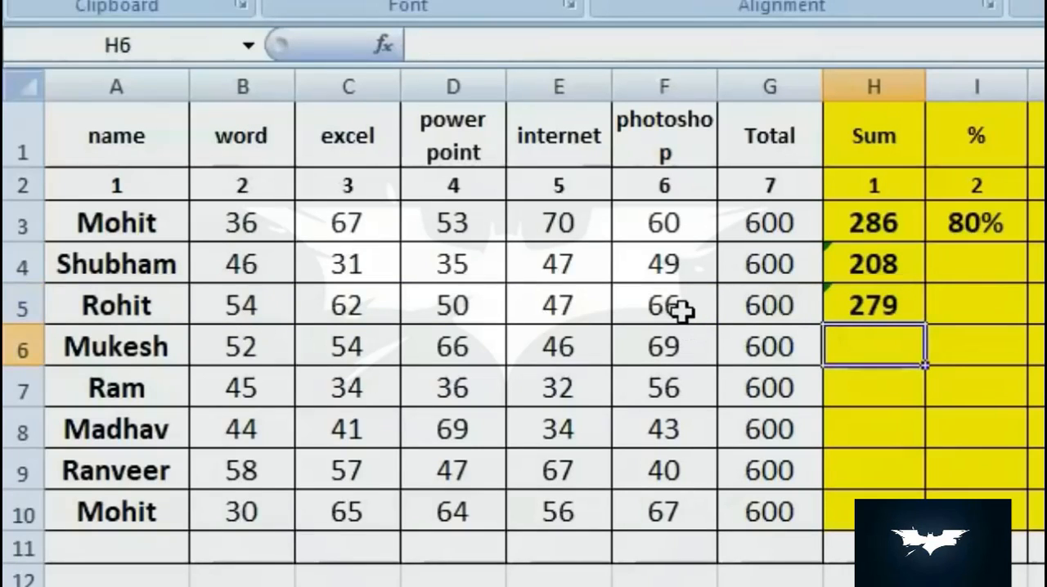
text(=)
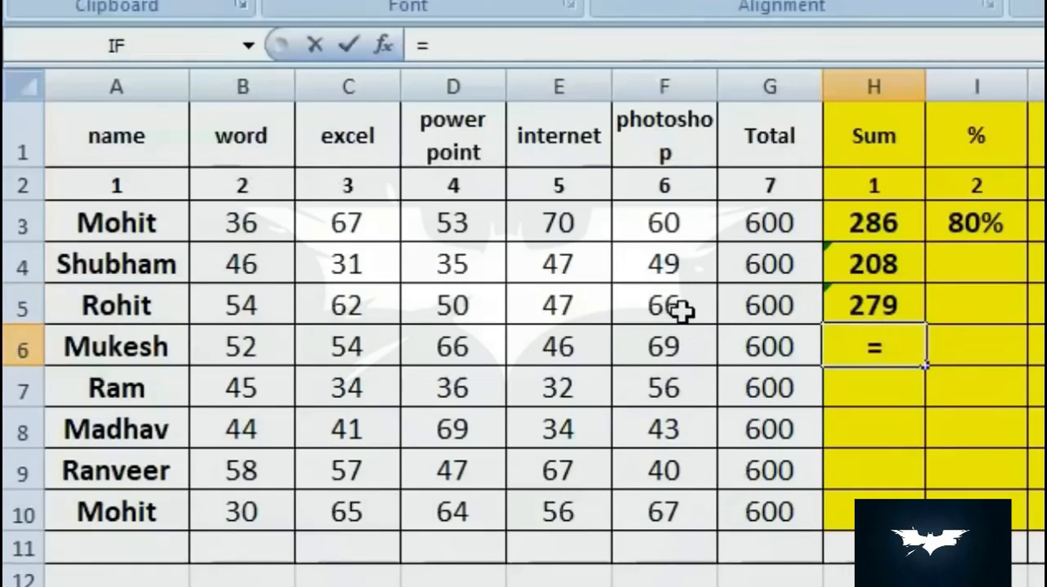
click(250, 346)
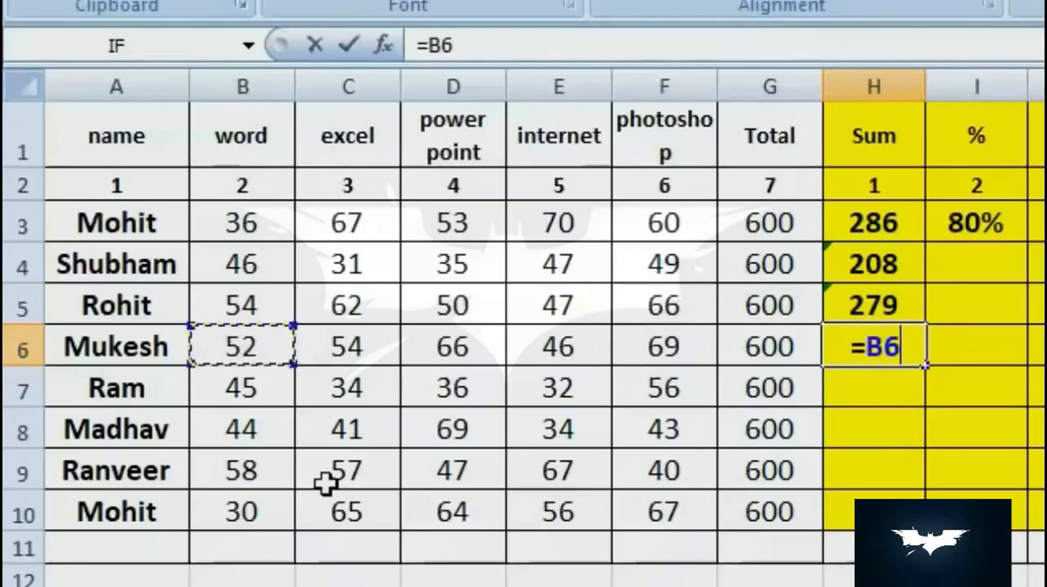
text(+)
click(346, 346)
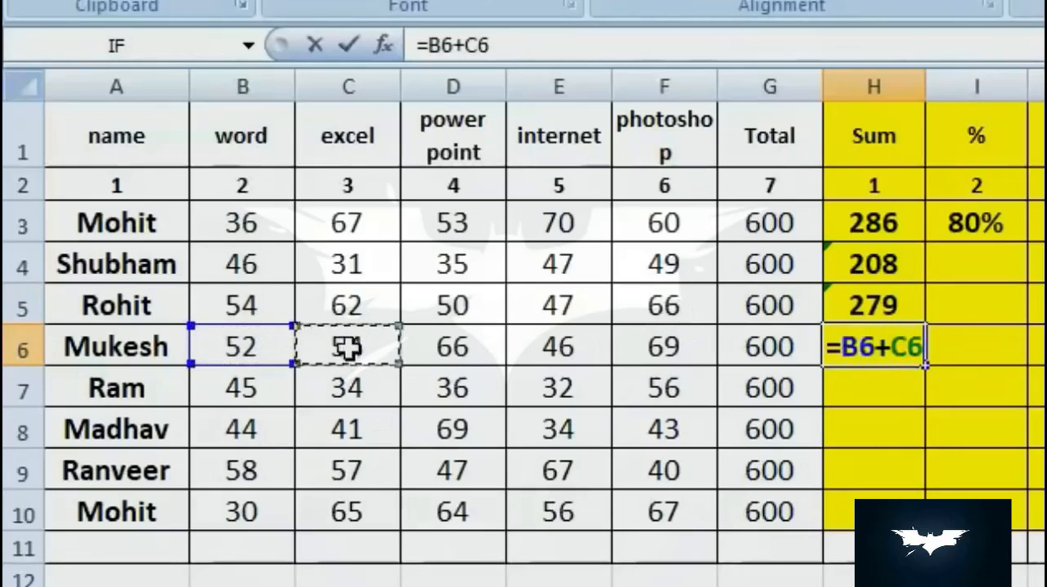
text(+)
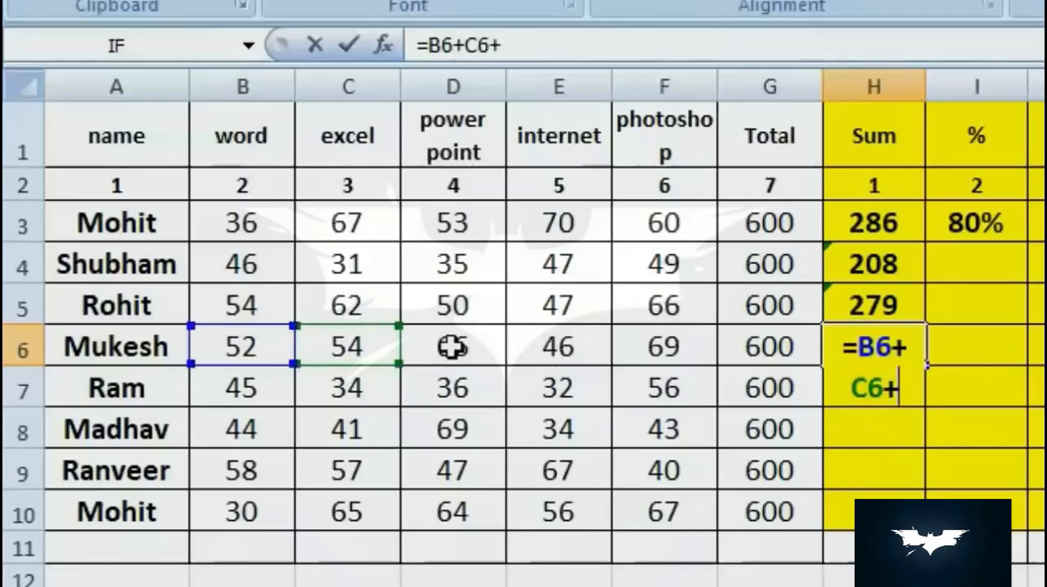
click(568, 346)
text(+)
click(683, 348)
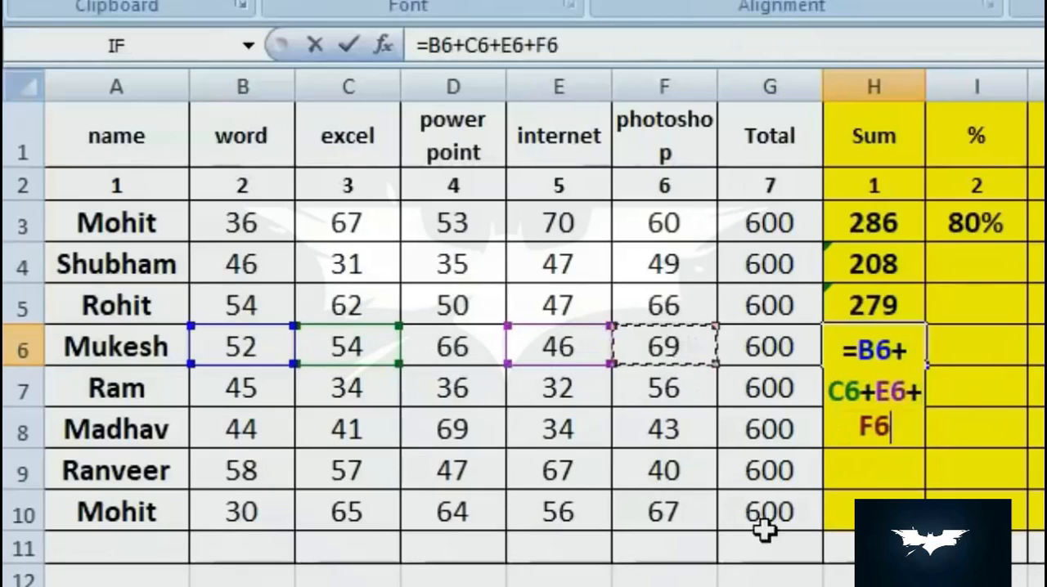
key(Return)
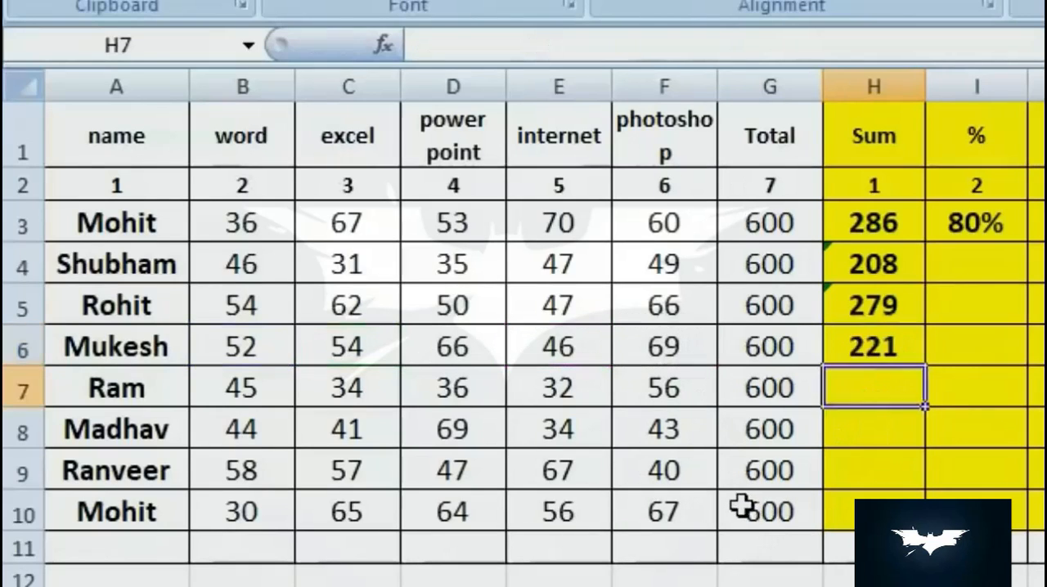
- Check the entries in the Sum column against the marks, inspecting cells H6, E6, H4 and H8
click(876, 340)
click(555, 345)
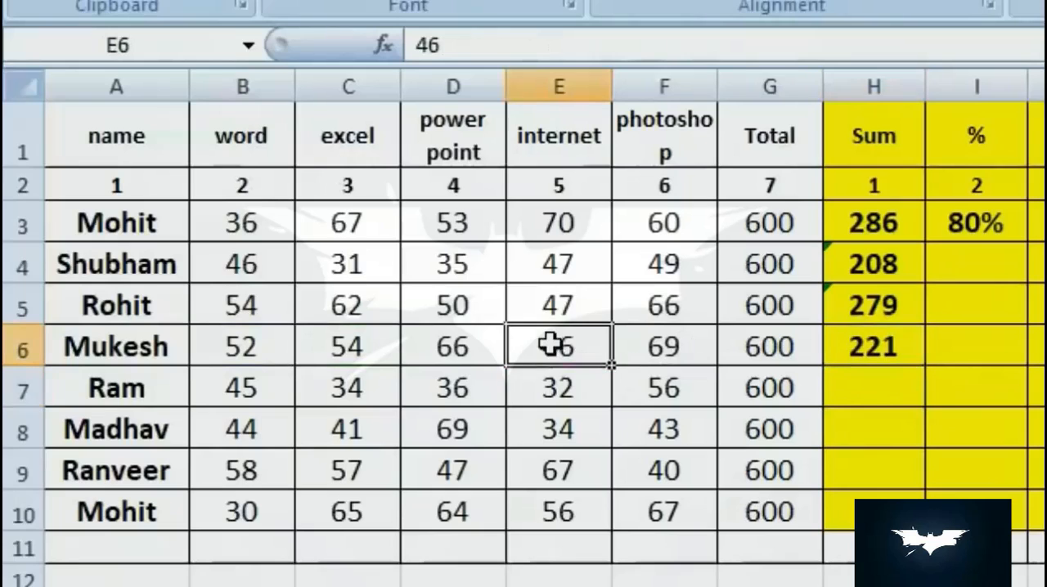
click(883, 351)
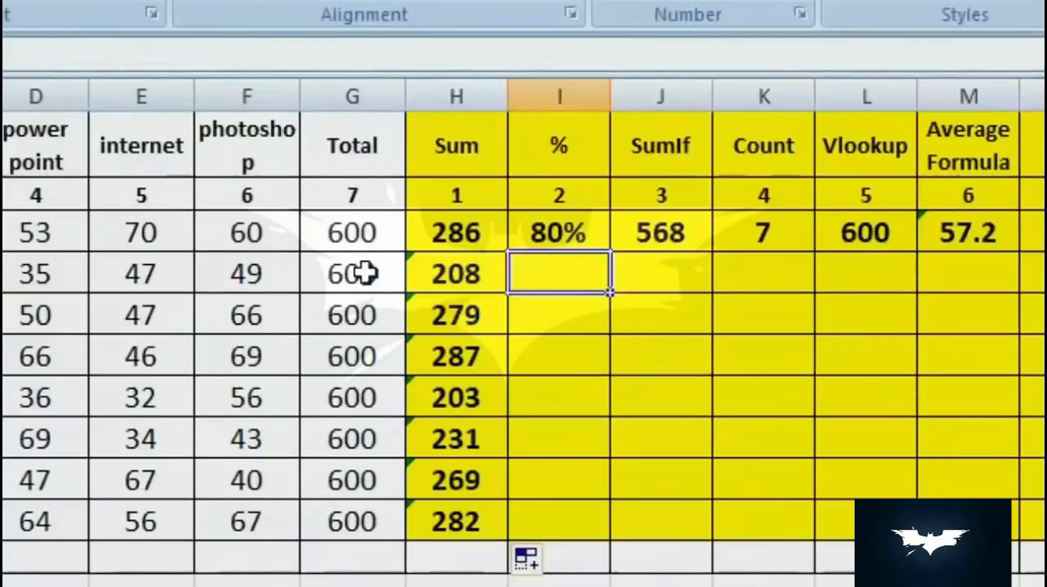
click(469, 272)
click(472, 438)
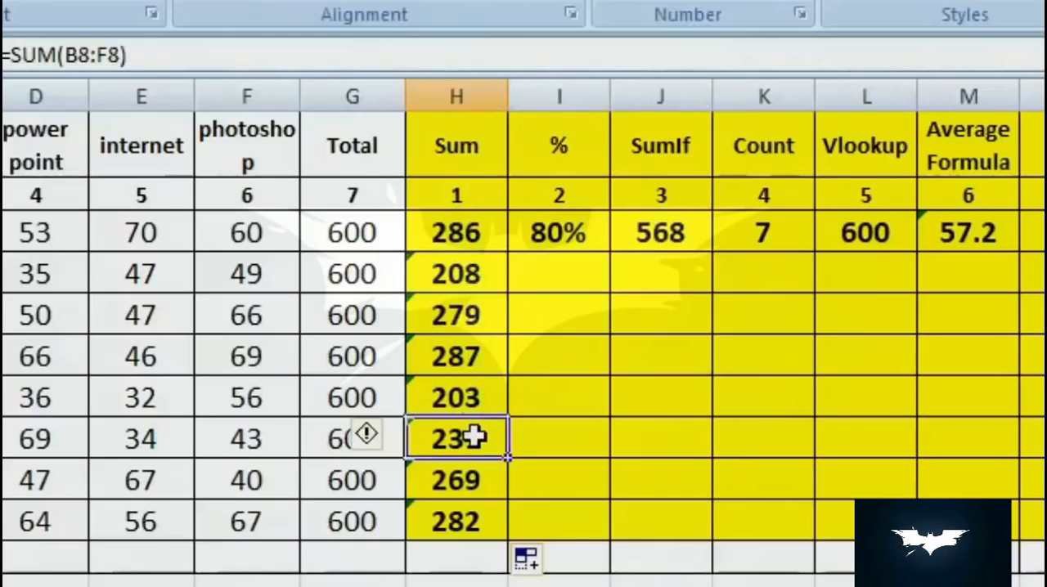
- Calculate row 4's percentage in cell I4 with the formula =H4*100/G4
click(551, 266)
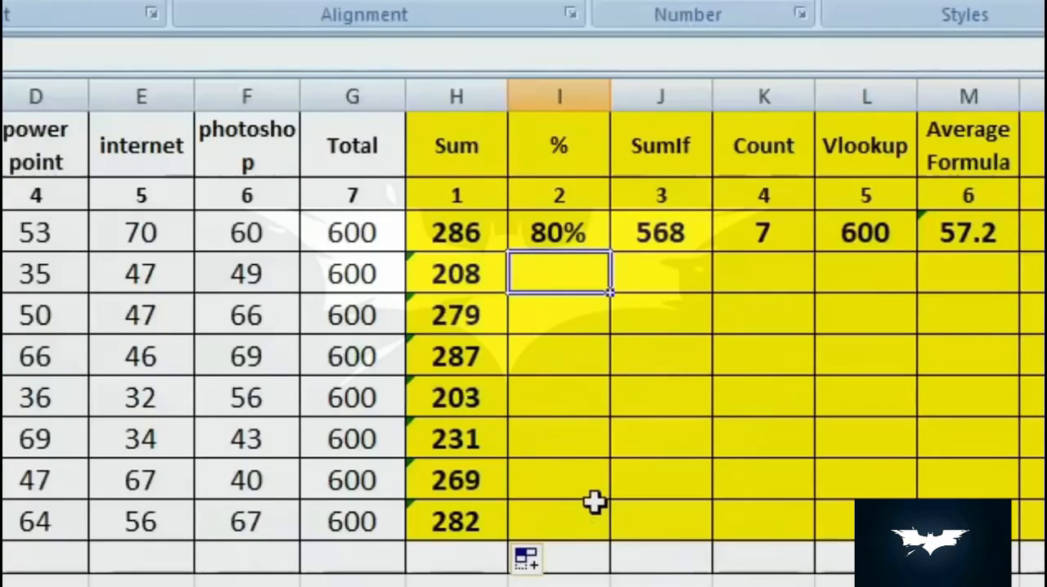
text(=)
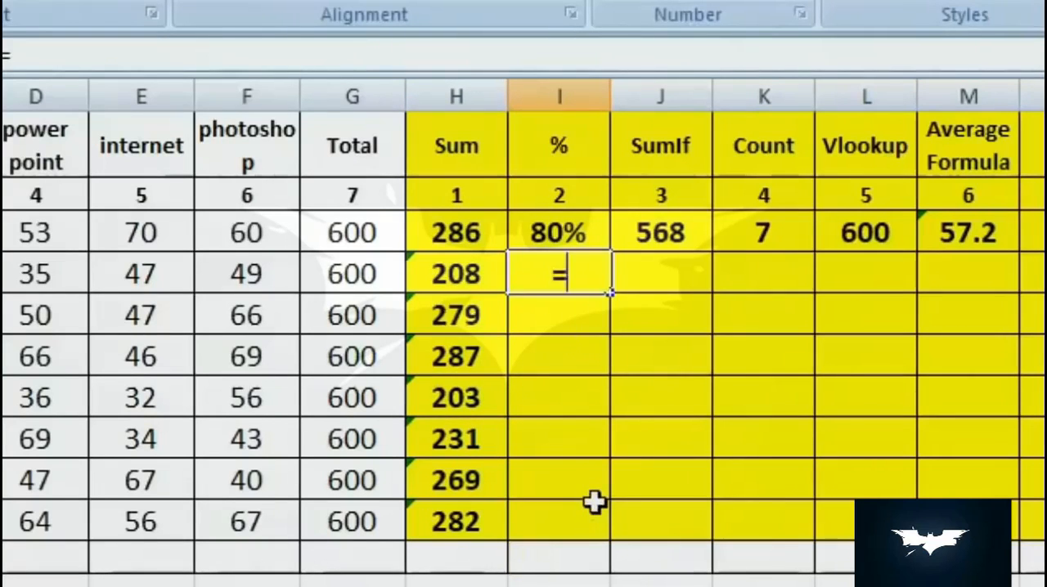
click(456, 276)
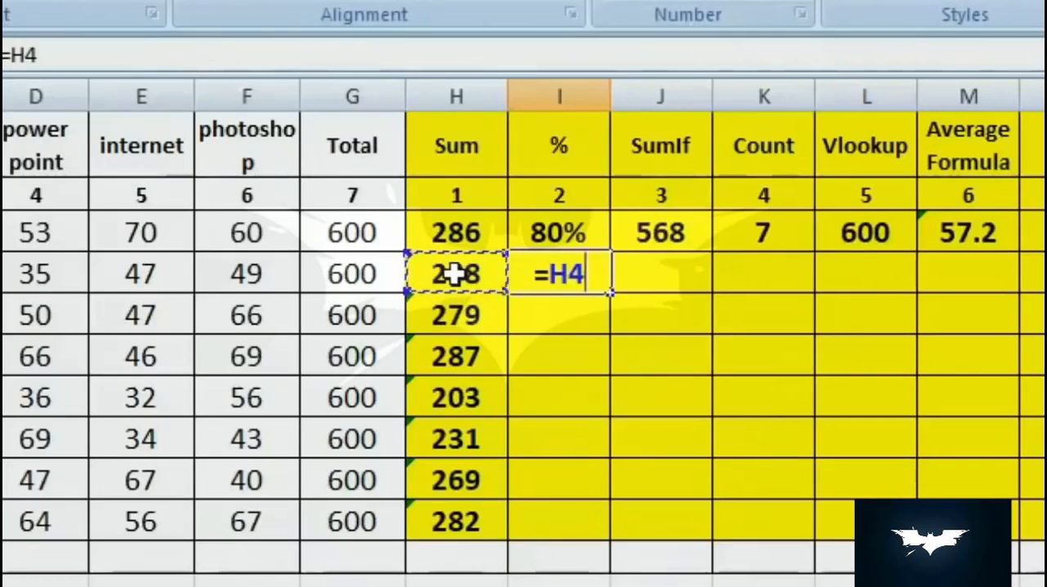
text(*)
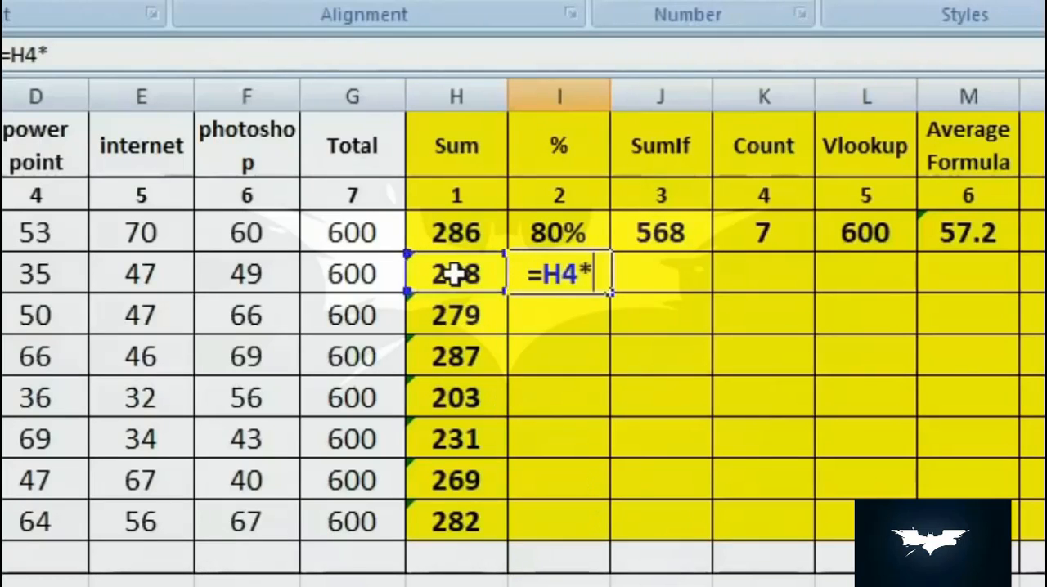
text(100)
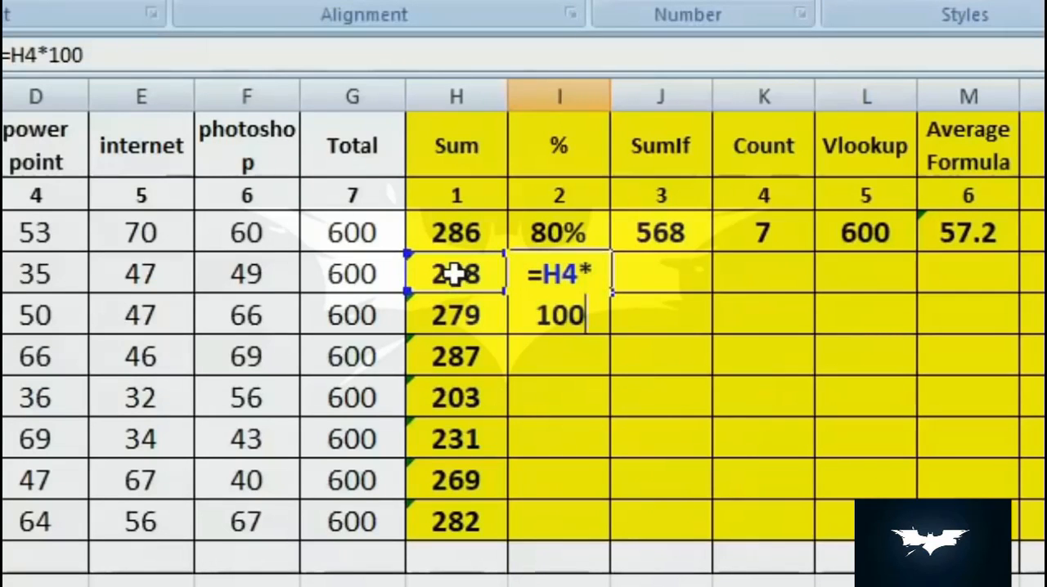
text(/)
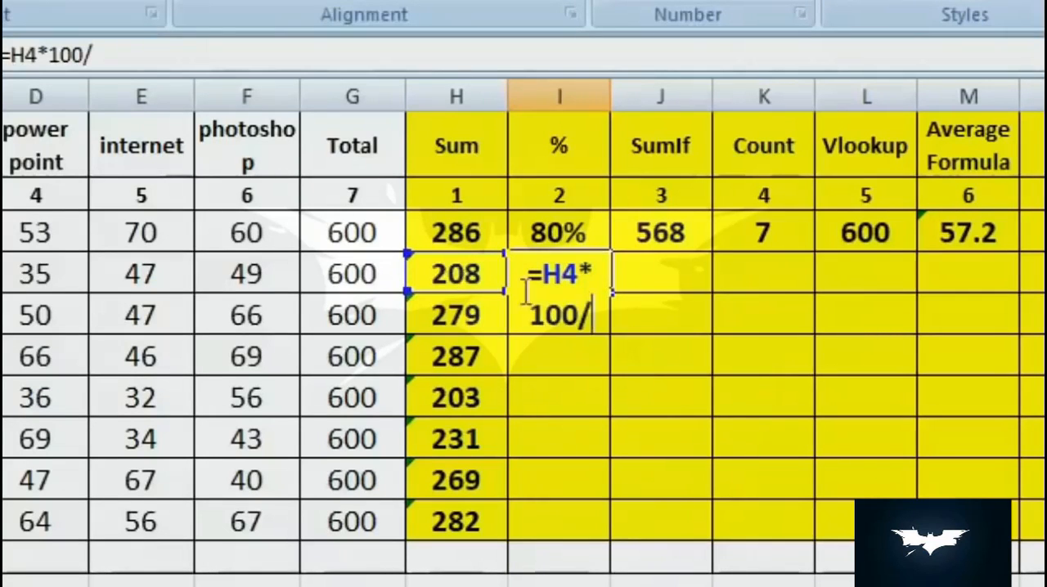
click(338, 276)
key(Return)
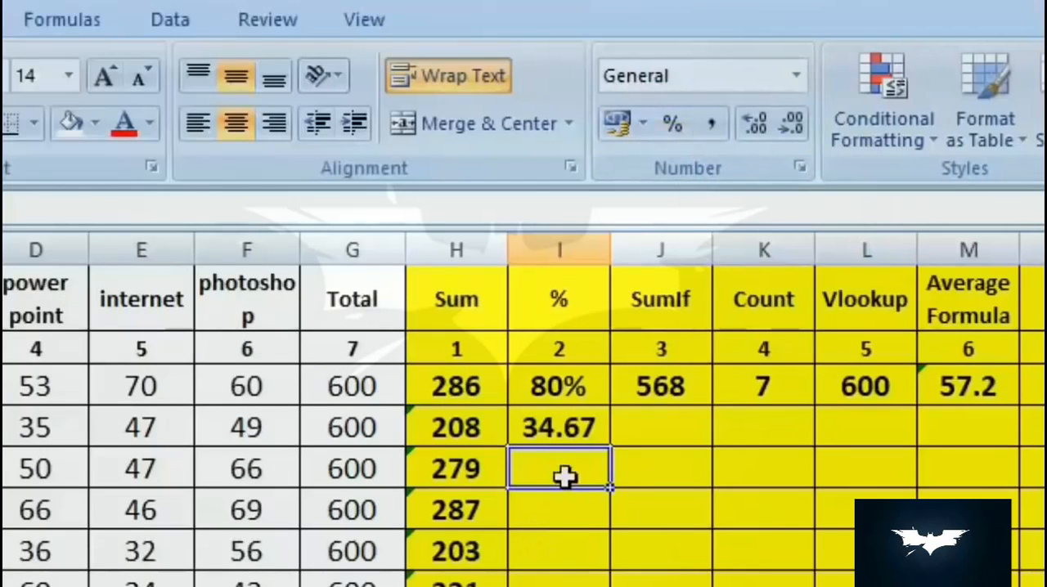
- Format cell I5 as Percentage and enter the formula =H5/G5 in it
click(672, 121)
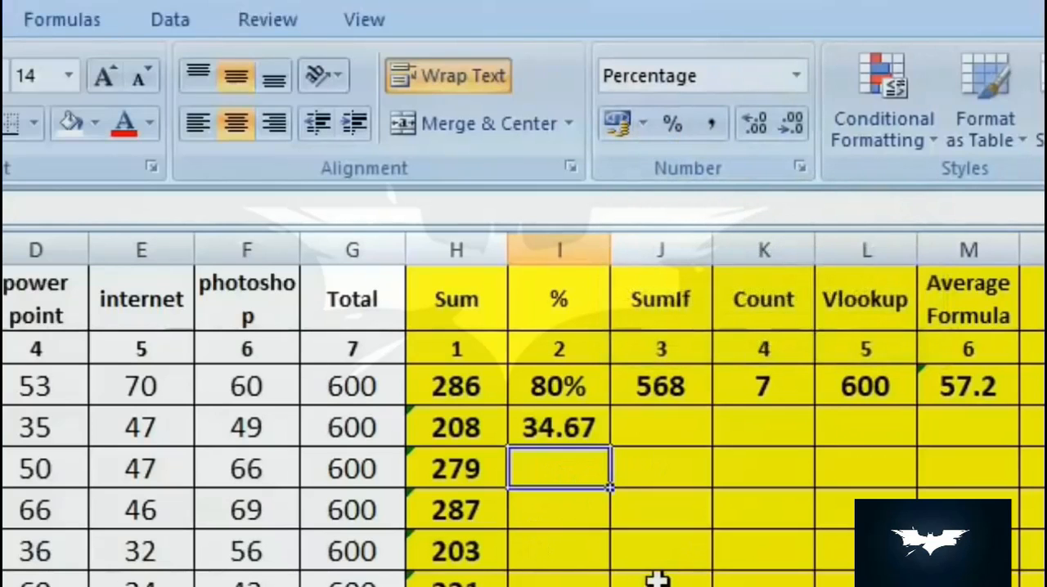
text(=)
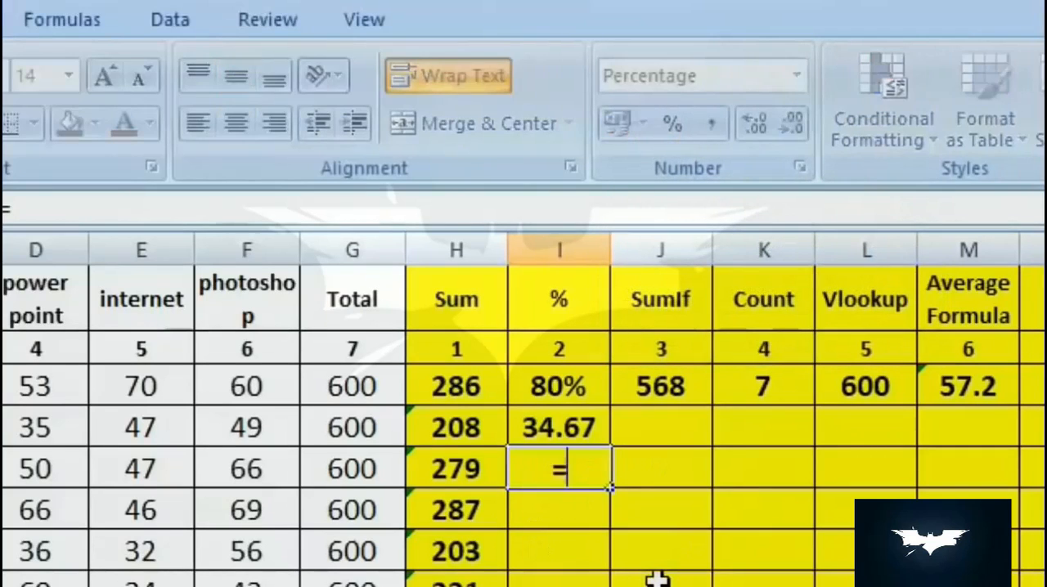
click(472, 472)
text(/)
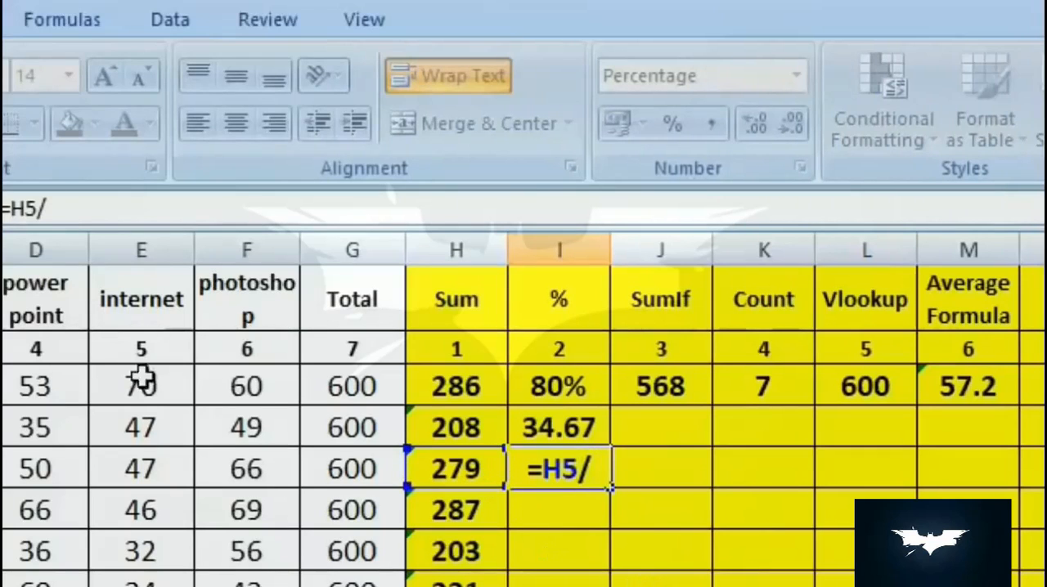
click(372, 482)
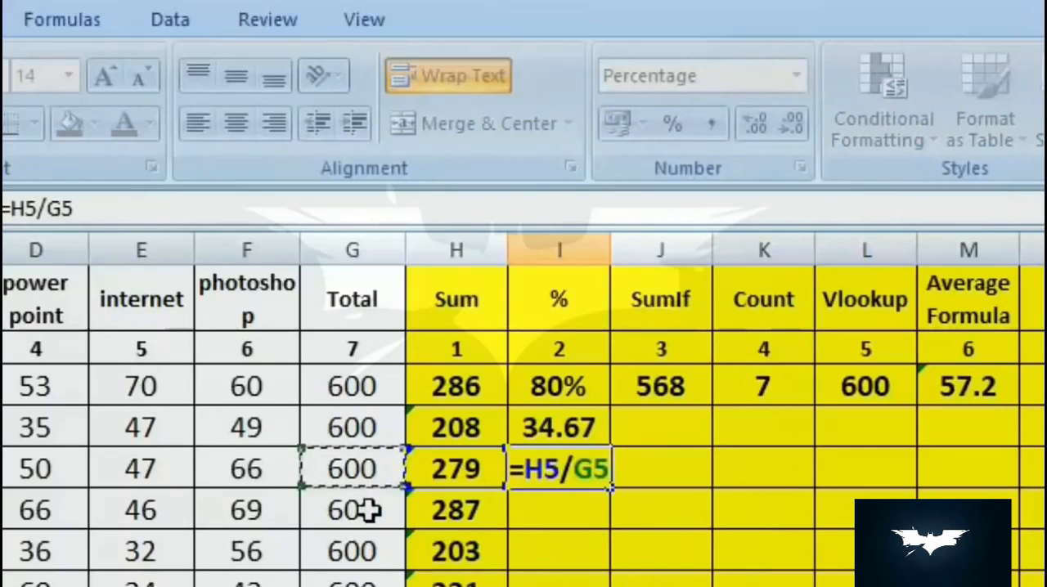
key(Return)
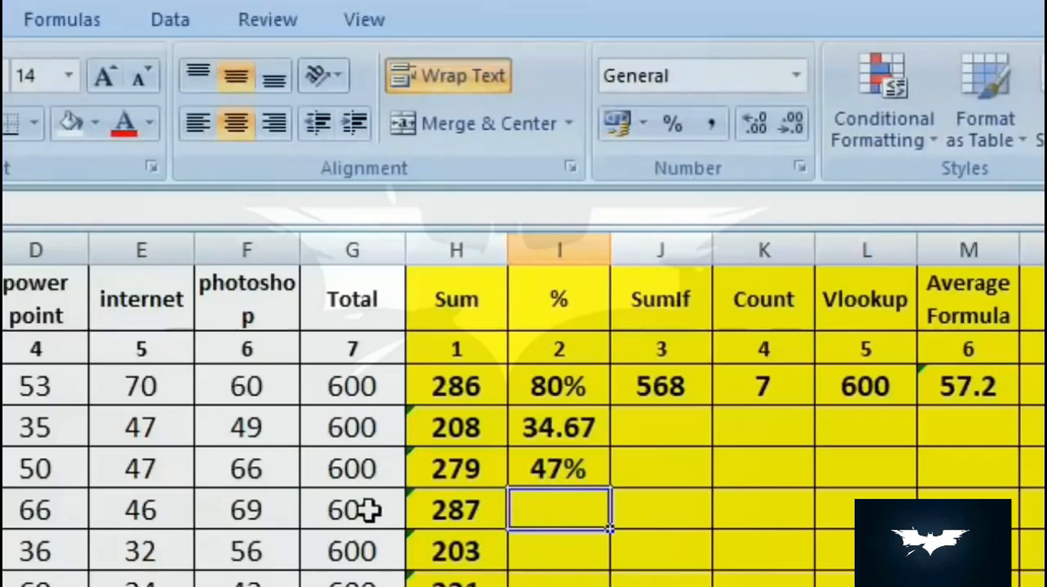
- Compare the percentage formulas in I4 and I5, and fill the formula from I5 down to I10
key(Up)
key(Up)
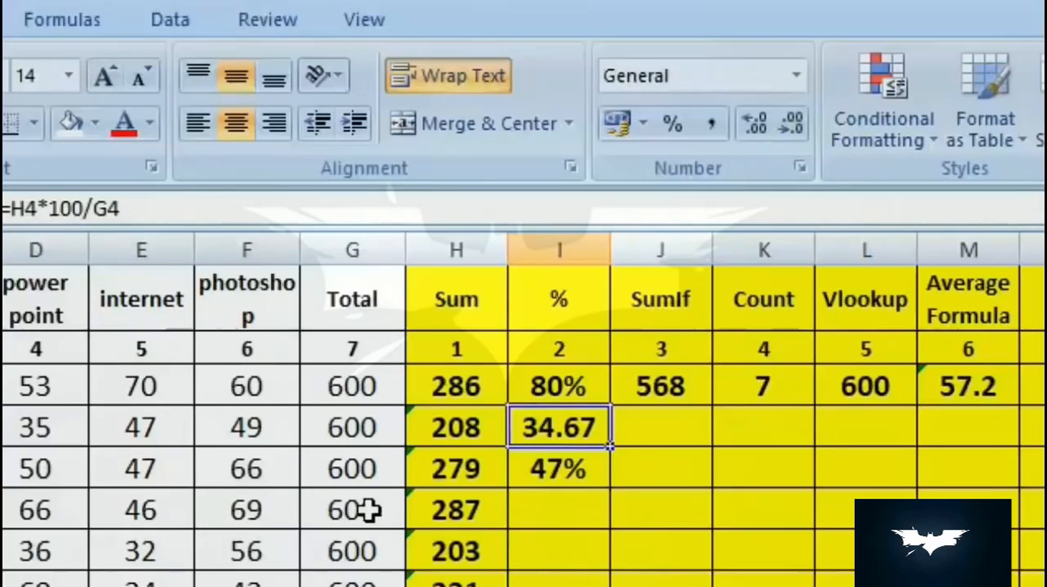
key(Down)
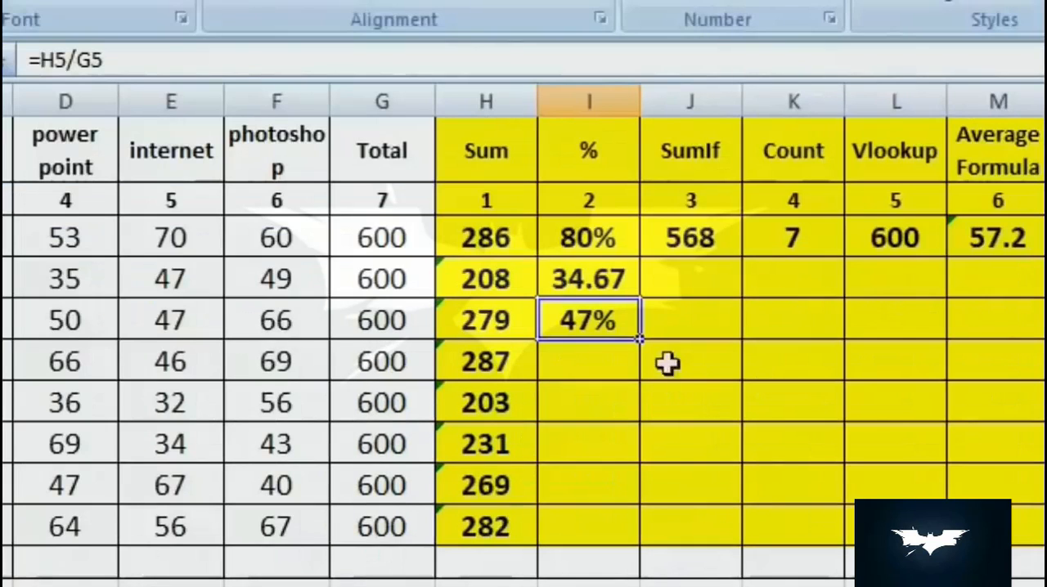
drag(640, 339, 647, 535)
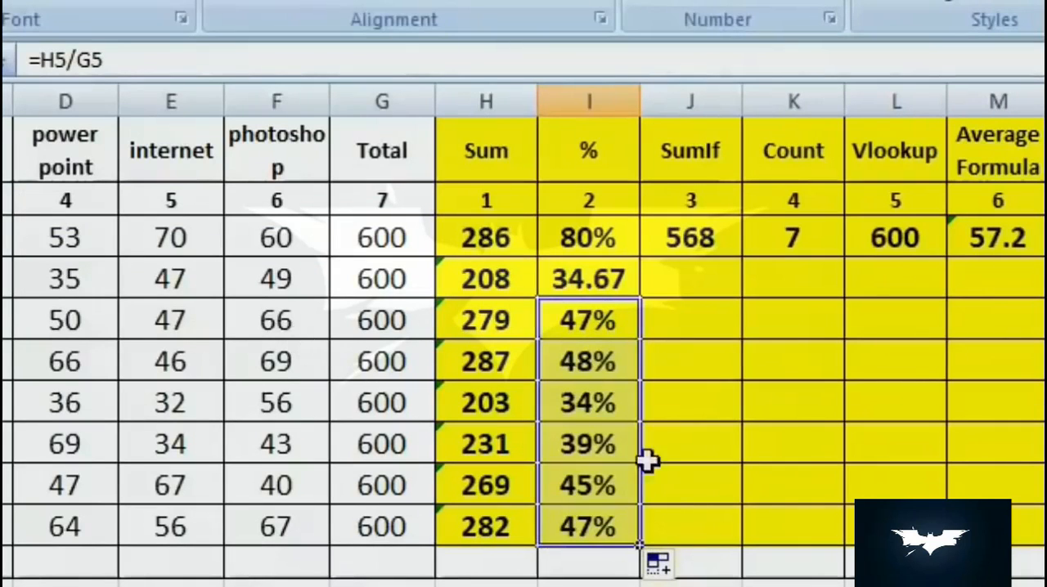
click(648, 363)
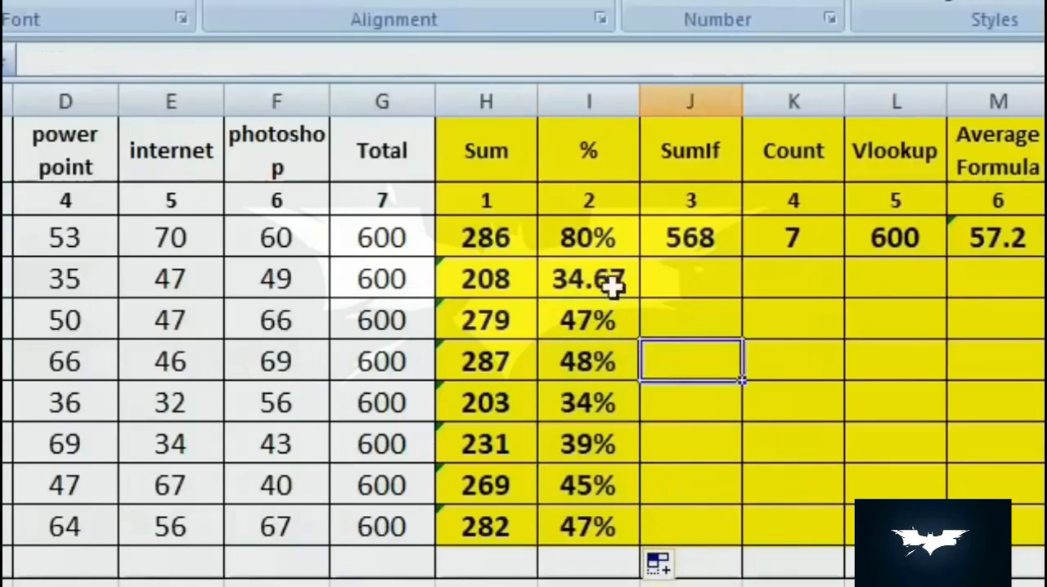
- Enter a SUMIF formula in cell J4 with range A3:A10, the student's name from row 3 as criterion, and sum range H3:H10
key(Up)
key(Up)
key(Up)
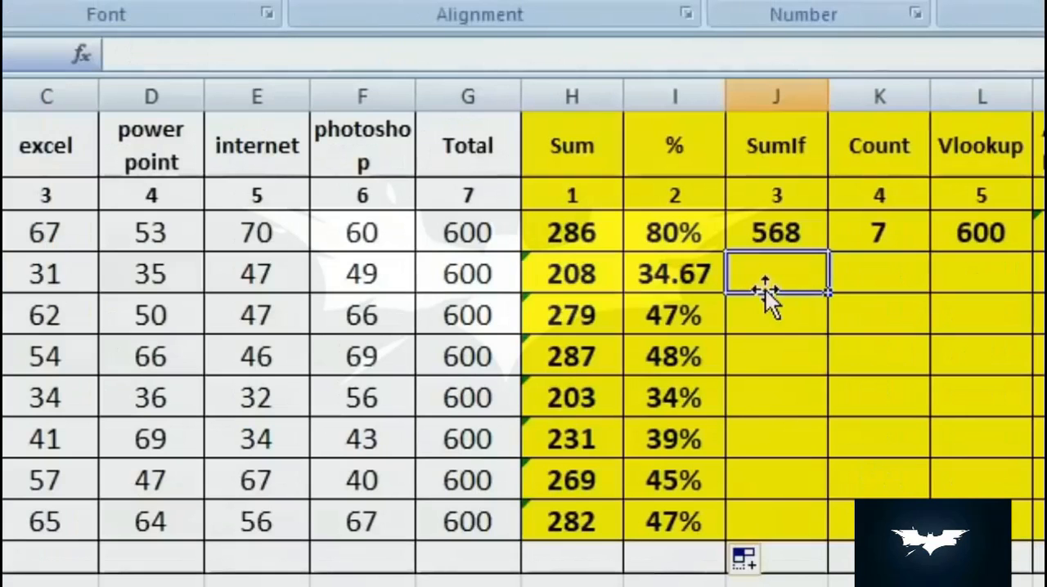
text(=)
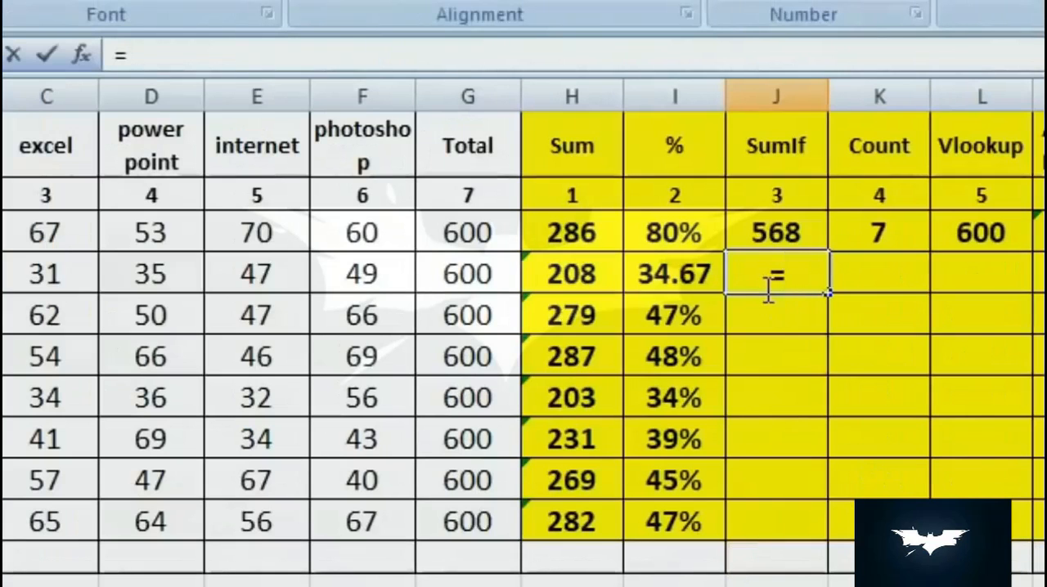
text(sumif()
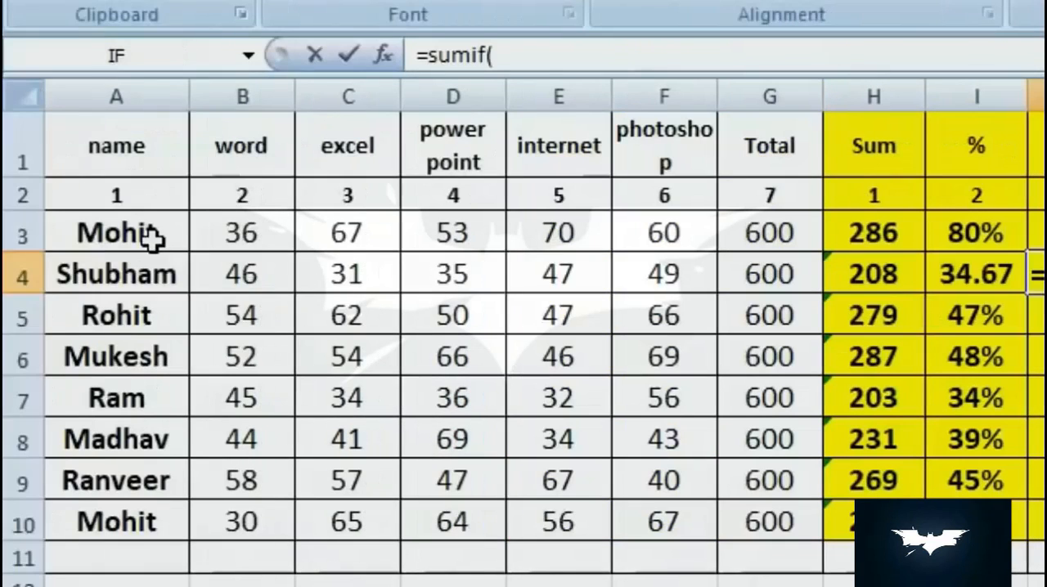
drag(153, 238, 156, 519)
text(,)
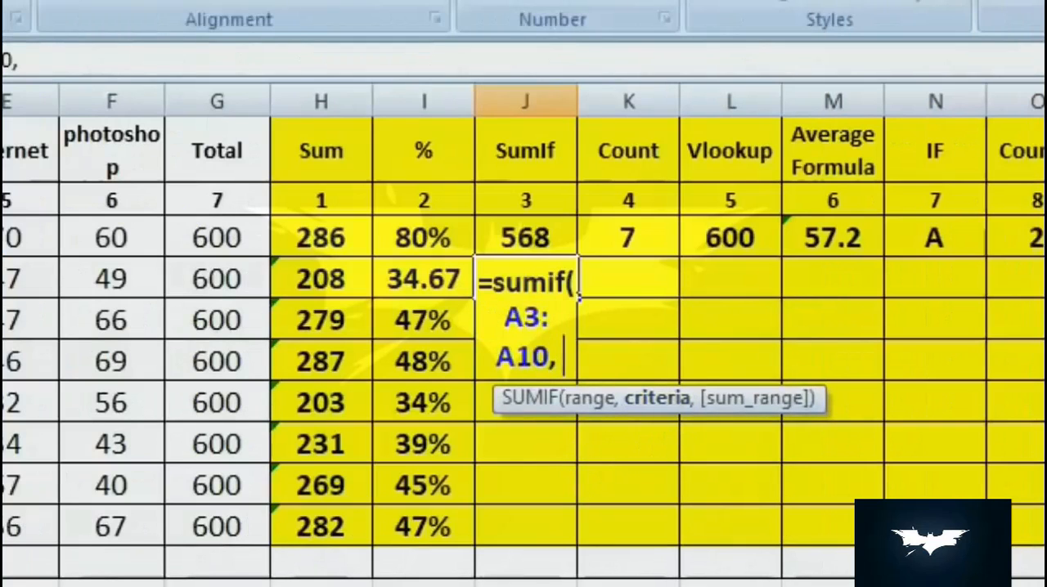
text(")
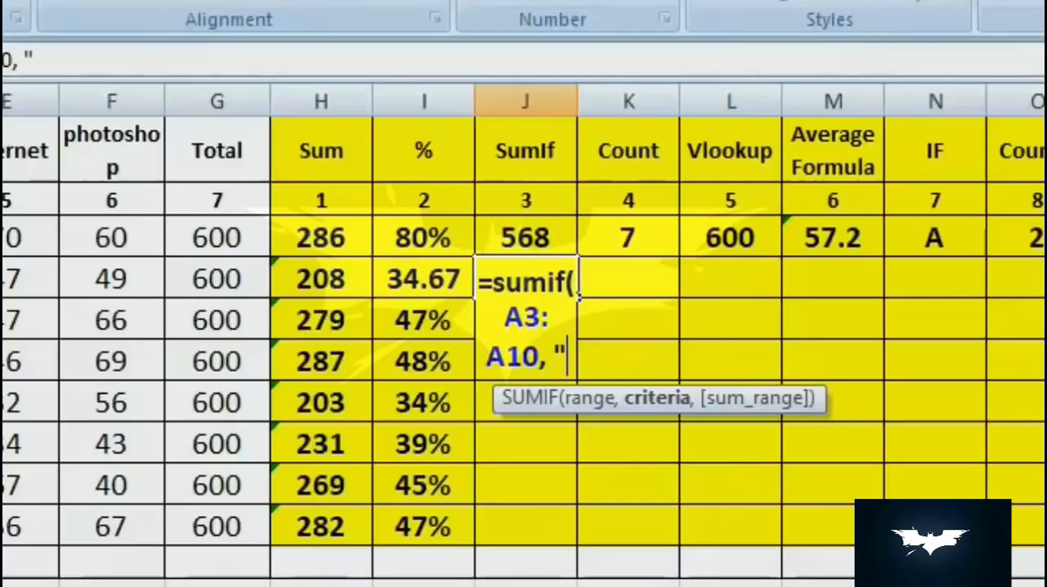
text(Mohit)
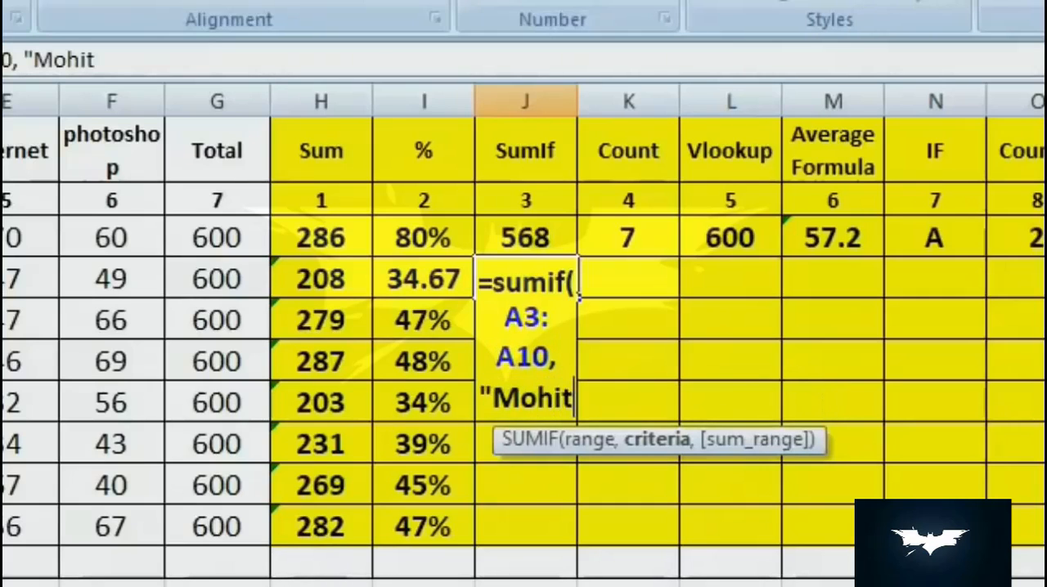
text(",)
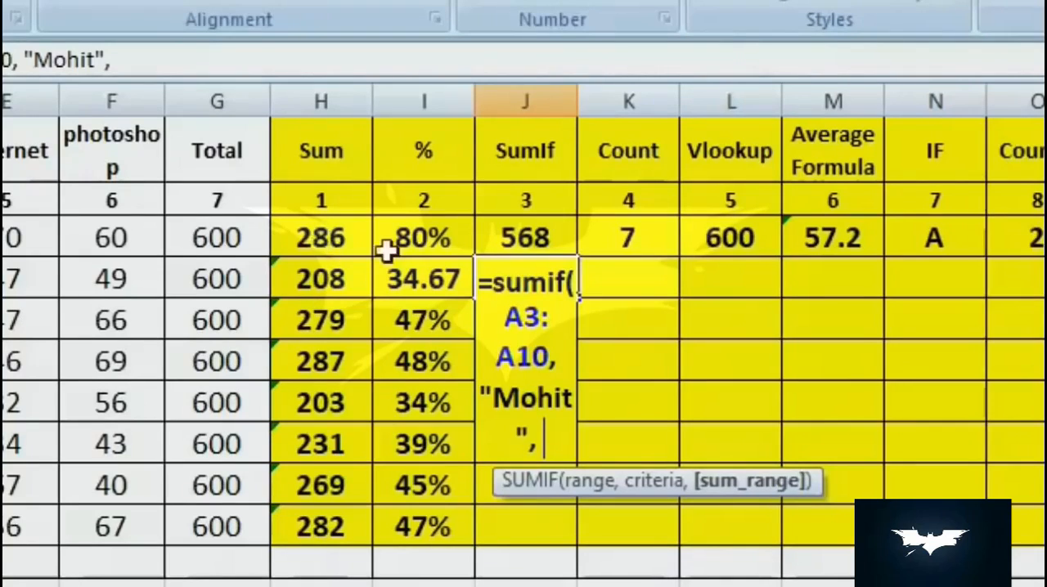
drag(335, 236, 346, 533)
text())
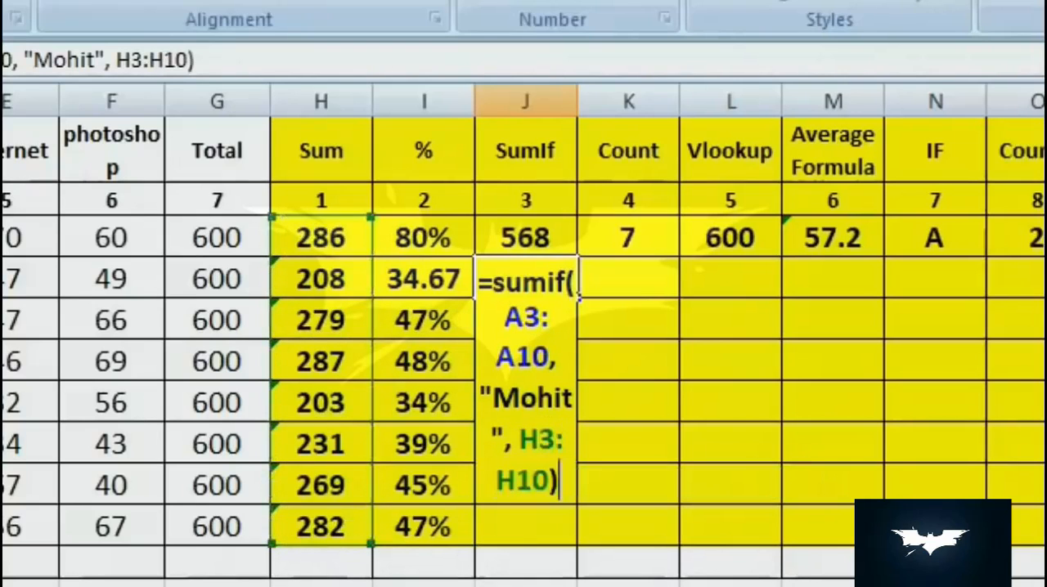
key(Return)
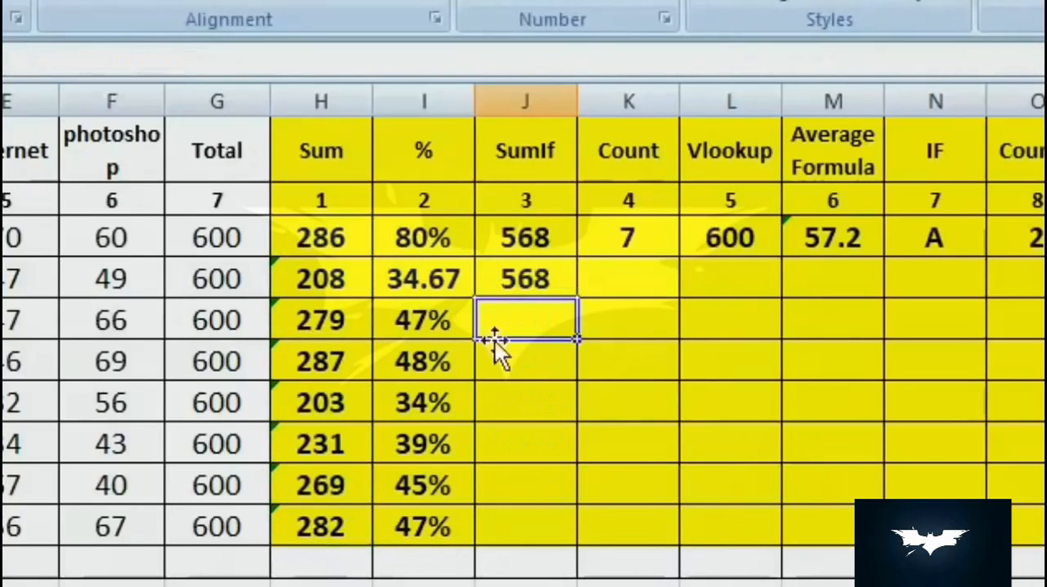
- Enter the formula =COUNT(A4:G4) in cell K4 to count the numeric entries in row 4
click(519, 276)
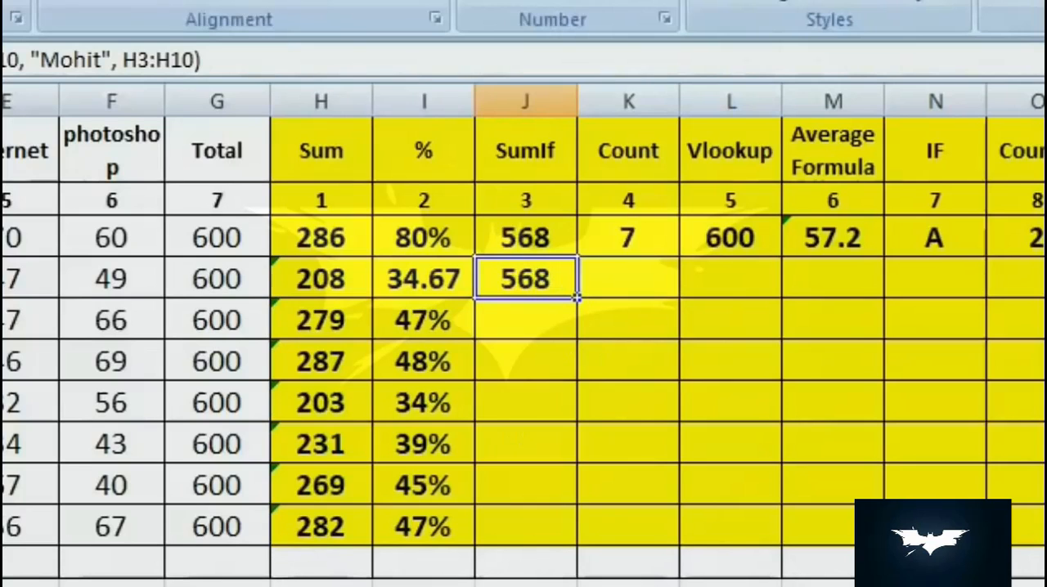
click(629, 278)
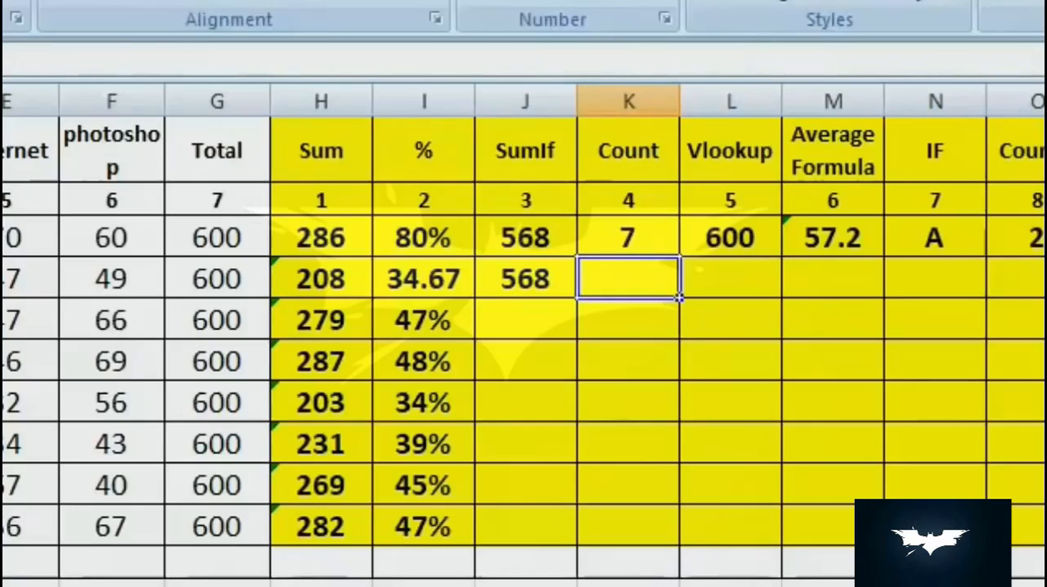
text(=count)
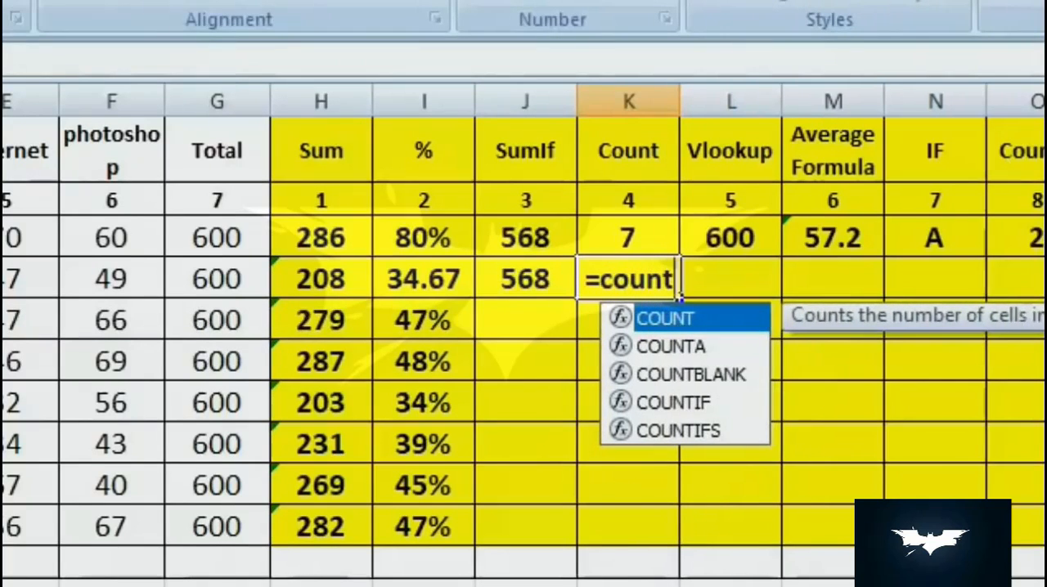
text(()
drag(81, 282, 766, 286)
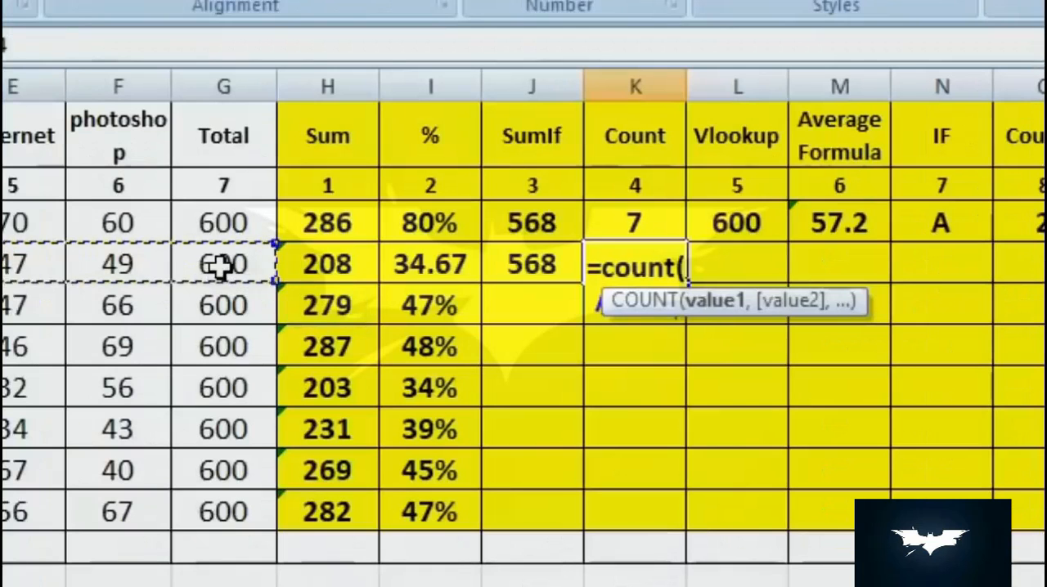
text())
key(Return)
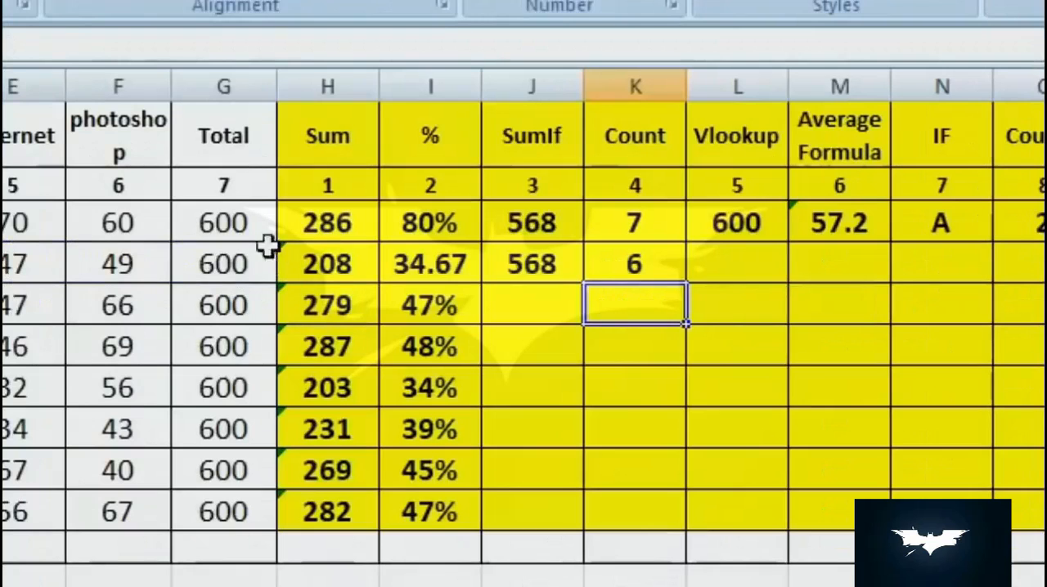
- Clear the power point mark in cell D4 to test the count, and enter 25 in its place
click(671, 257)
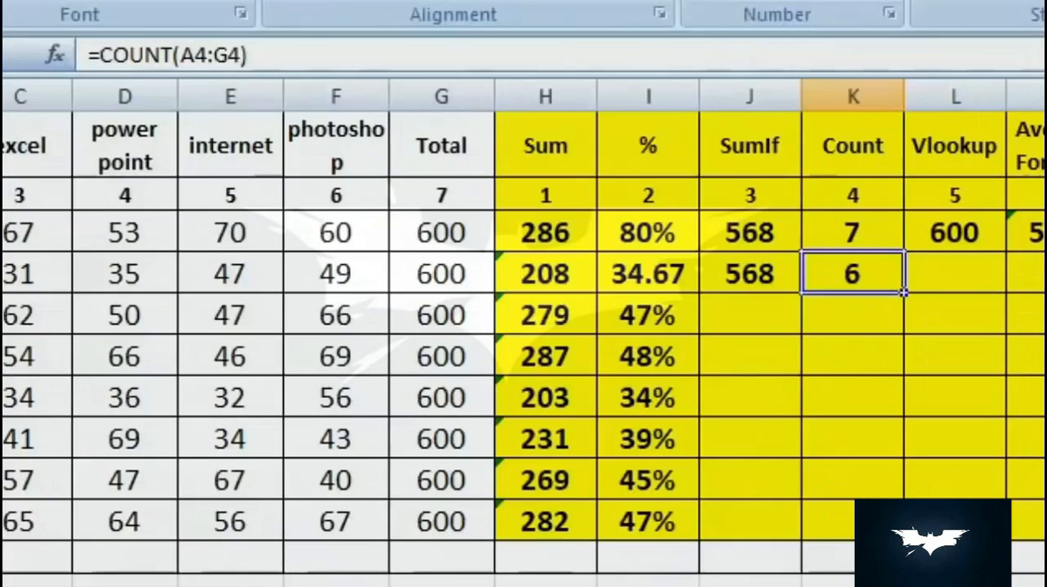
click(2, 499)
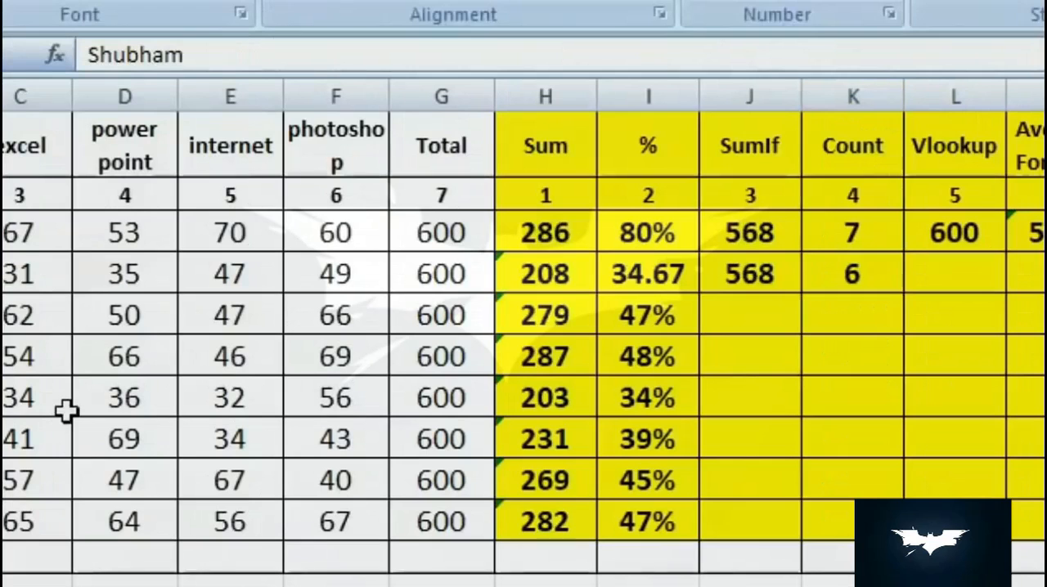
click(113, 288)
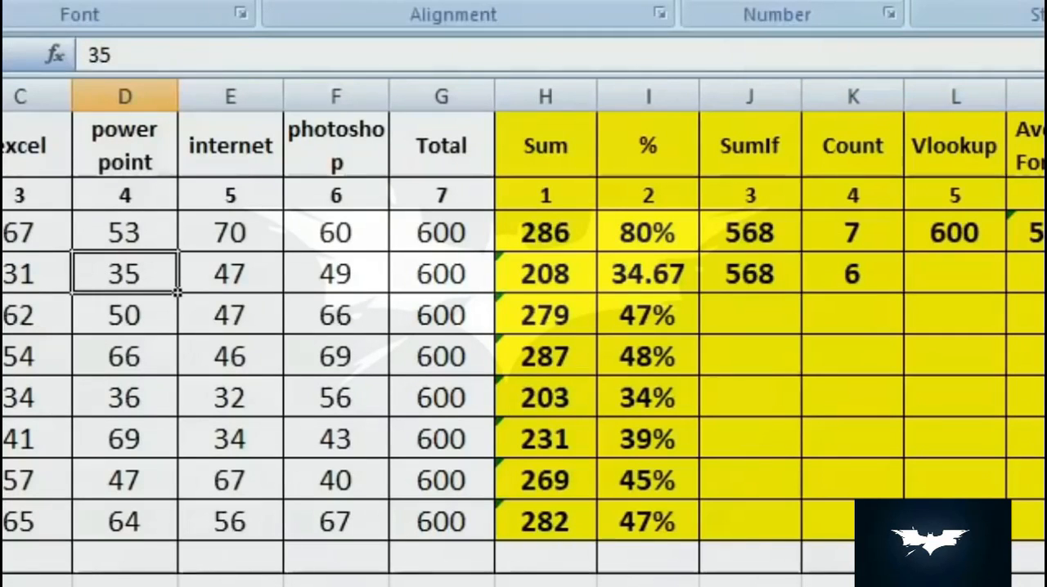
key(Delete)
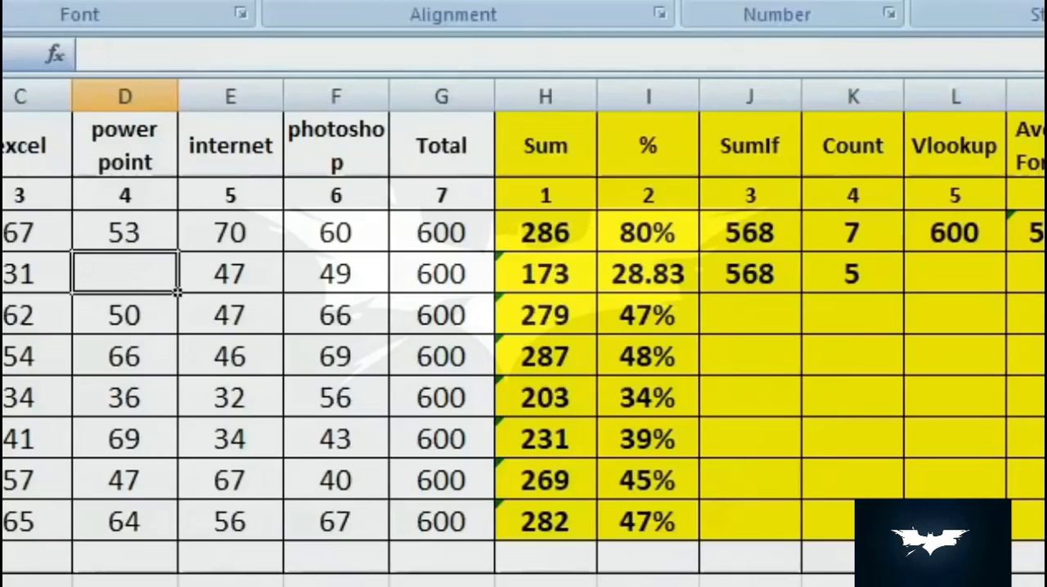
text(25)
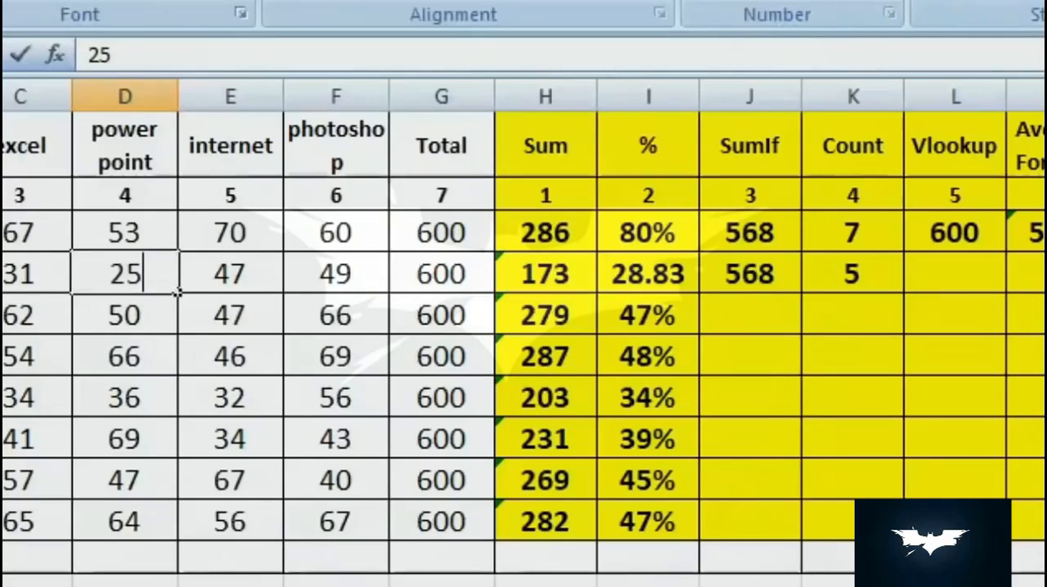
key(Return)
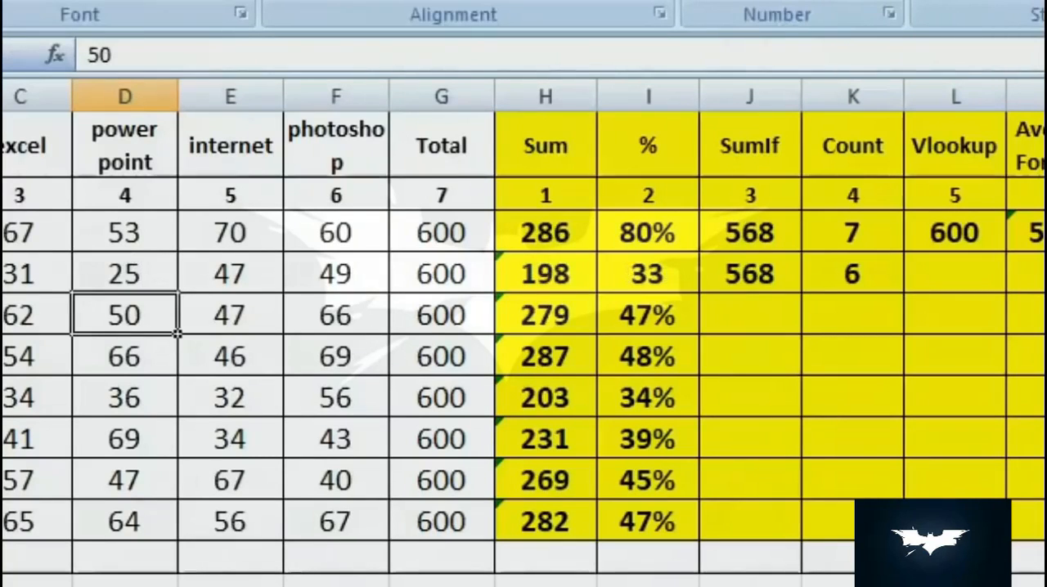
- Start a VLOOKUP formula in cell L4 with the student's name from A7, in quotes, as the lookup value
click(971, 275)
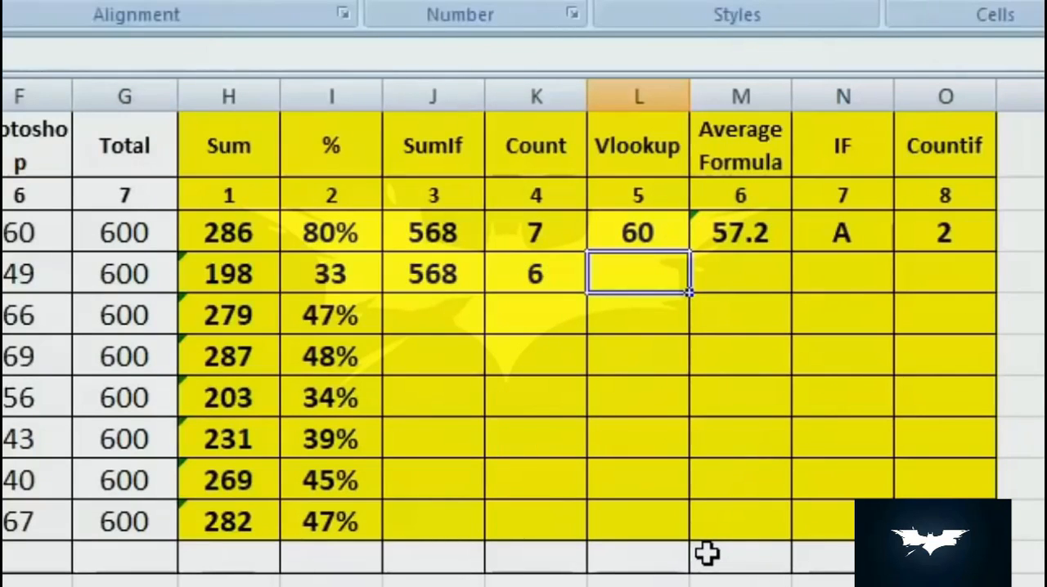
text(=)
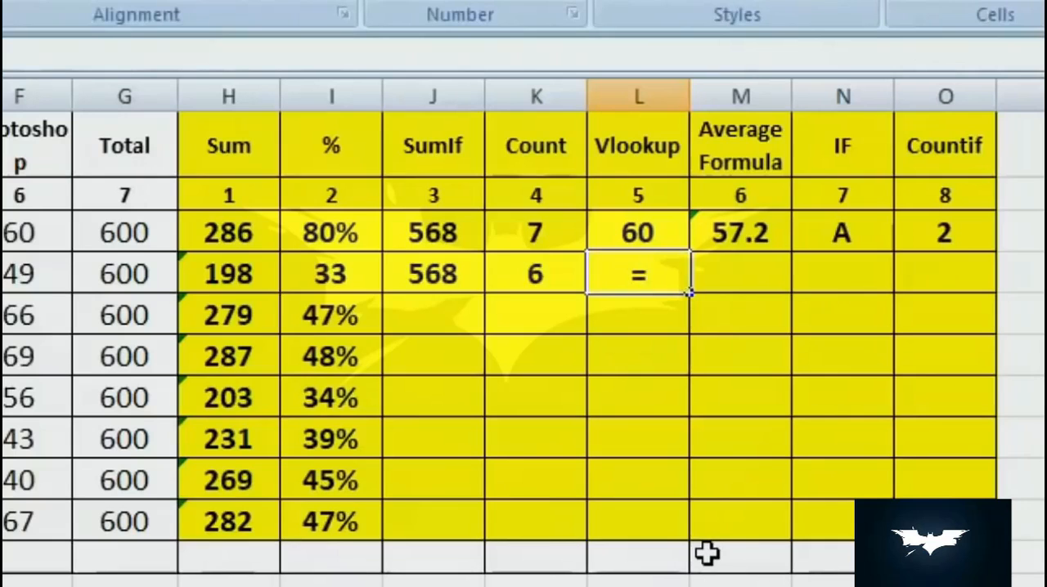
text(v)
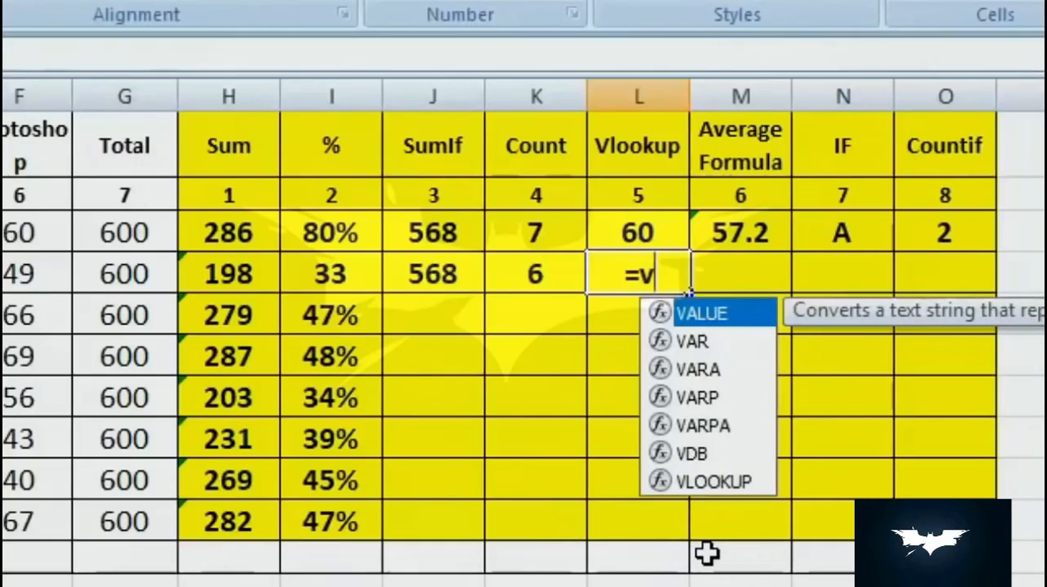
text(lo)
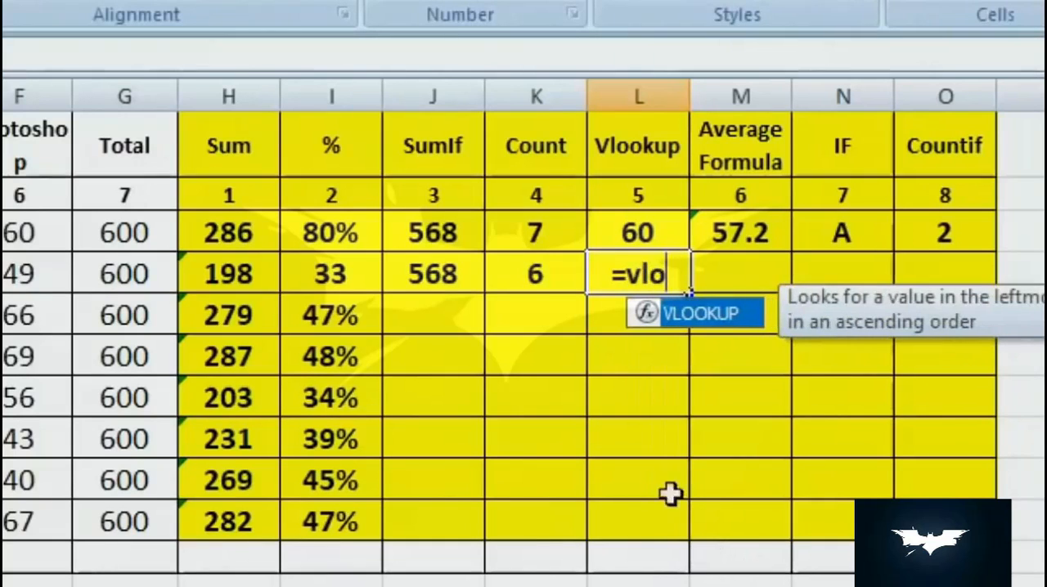
double_click(710, 315)
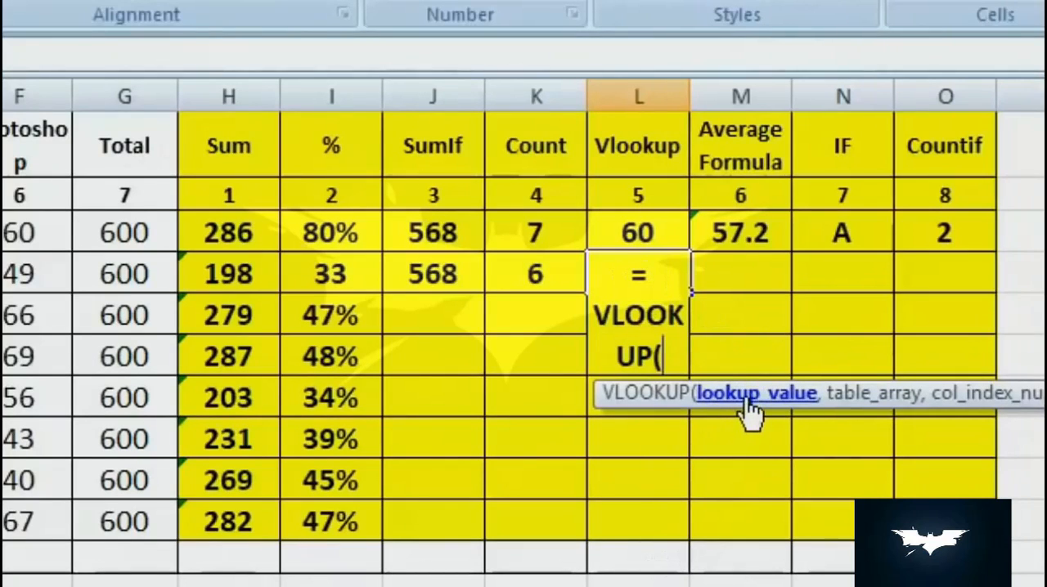
text(")
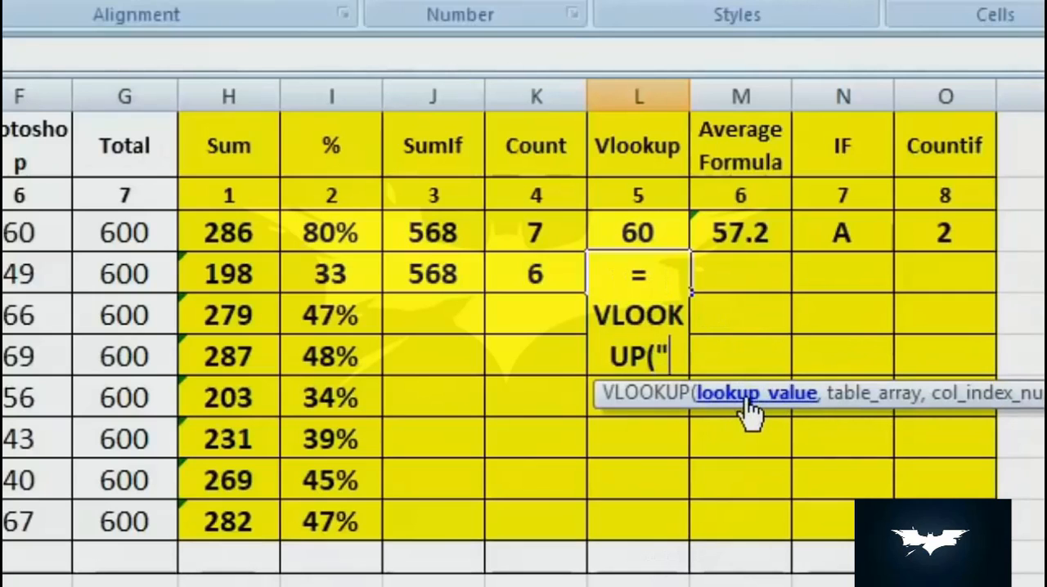
text(Ram)
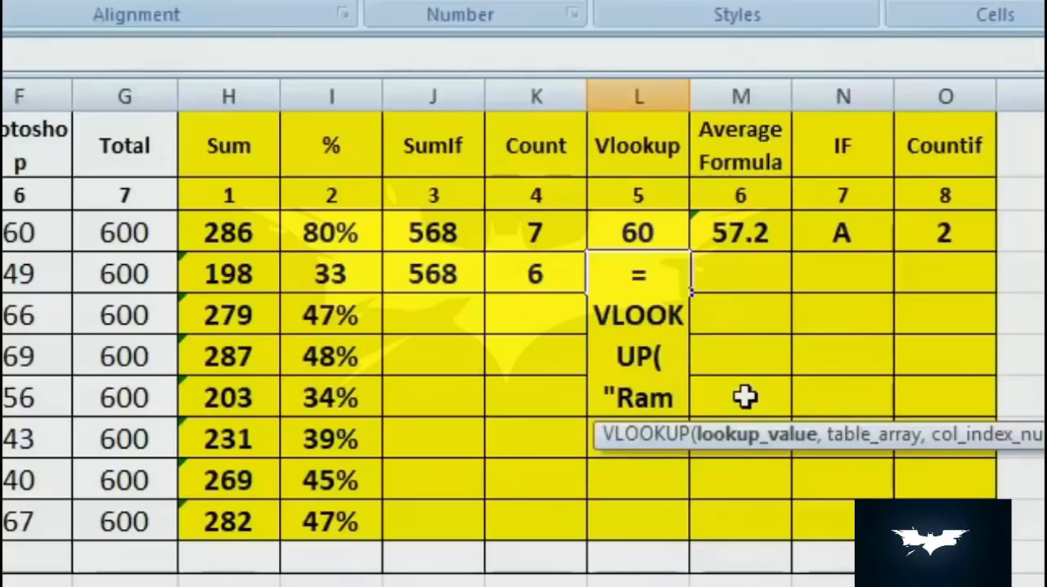
text(")
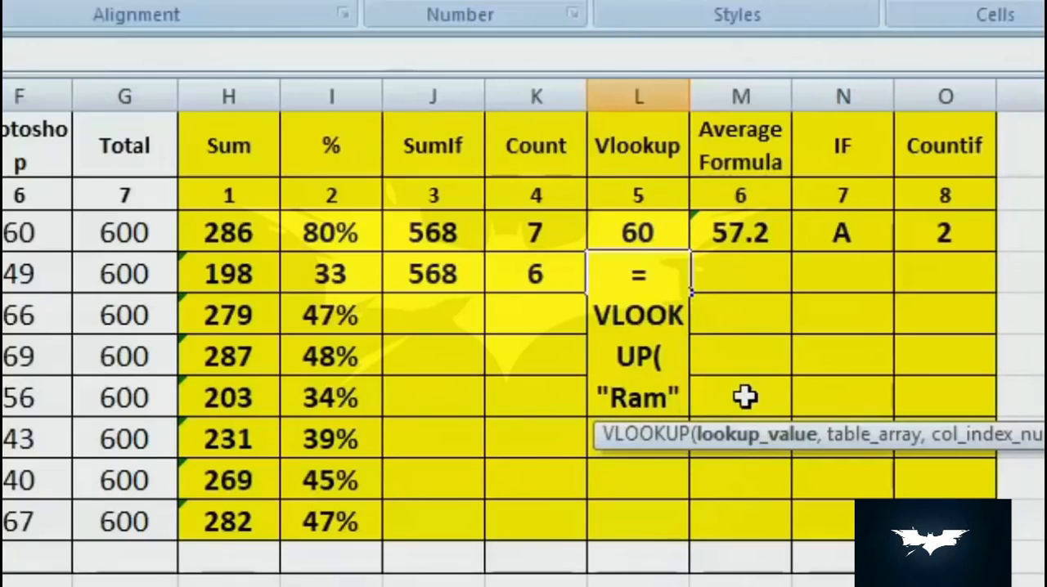
text(,)
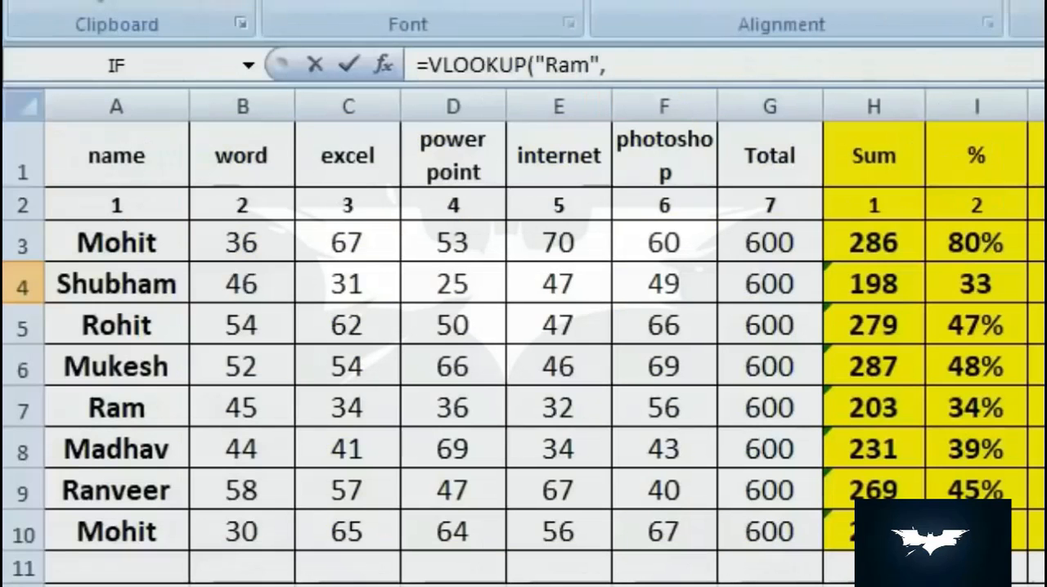
- Complete the VLOOKUP formula with table array A1:G10, column index 5 and range lookup 0
drag(86, 149, 764, 518)
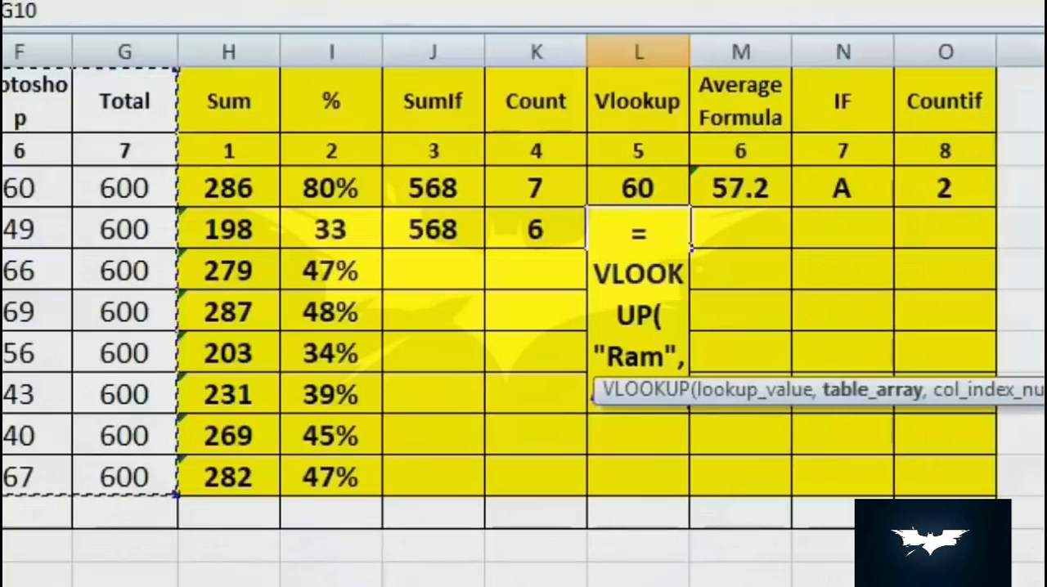
text(,)
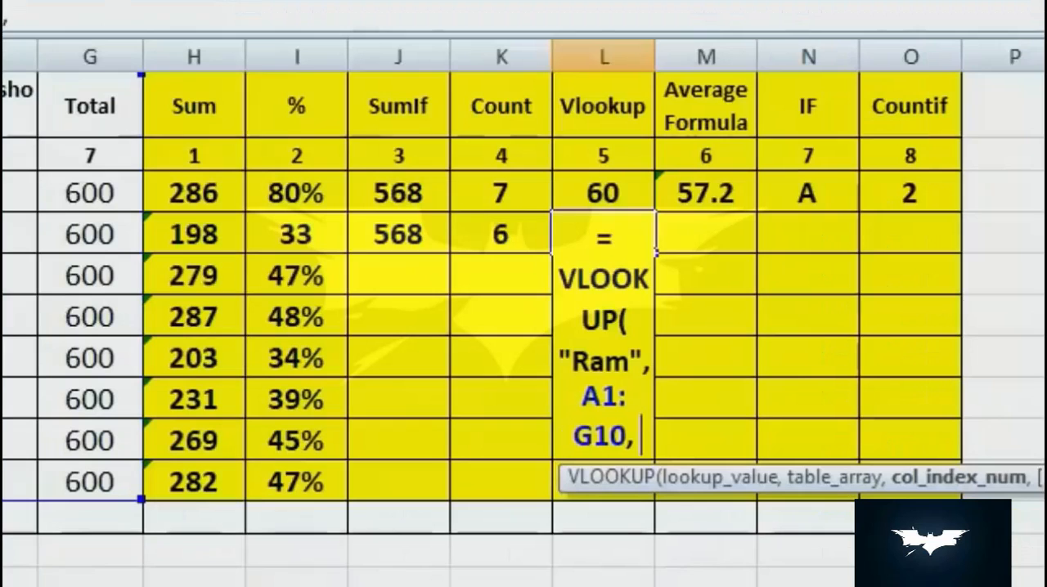
text(5, 1)
key(BackSpace)
text(0)
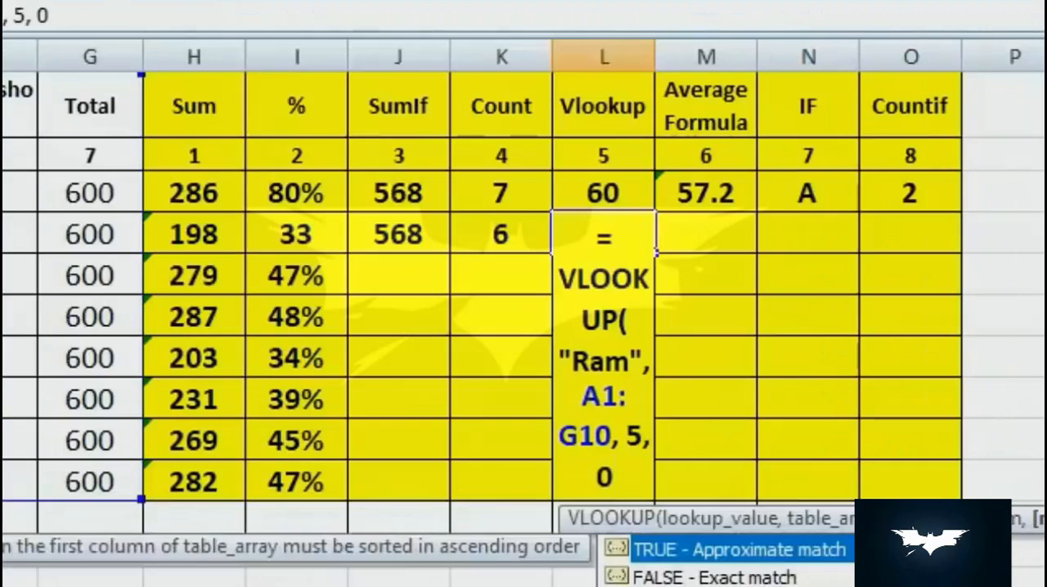
text())
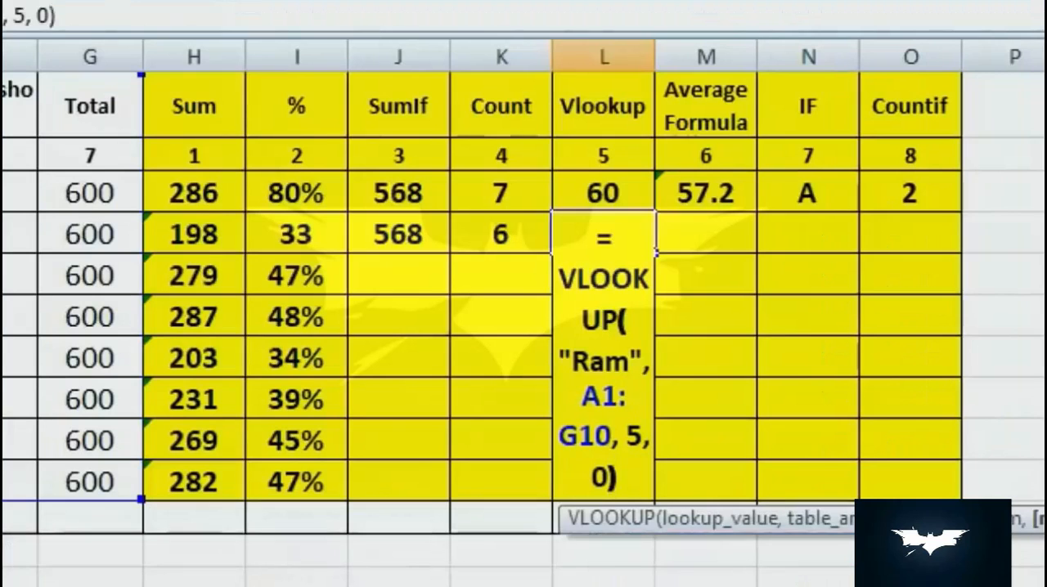
key(Return)
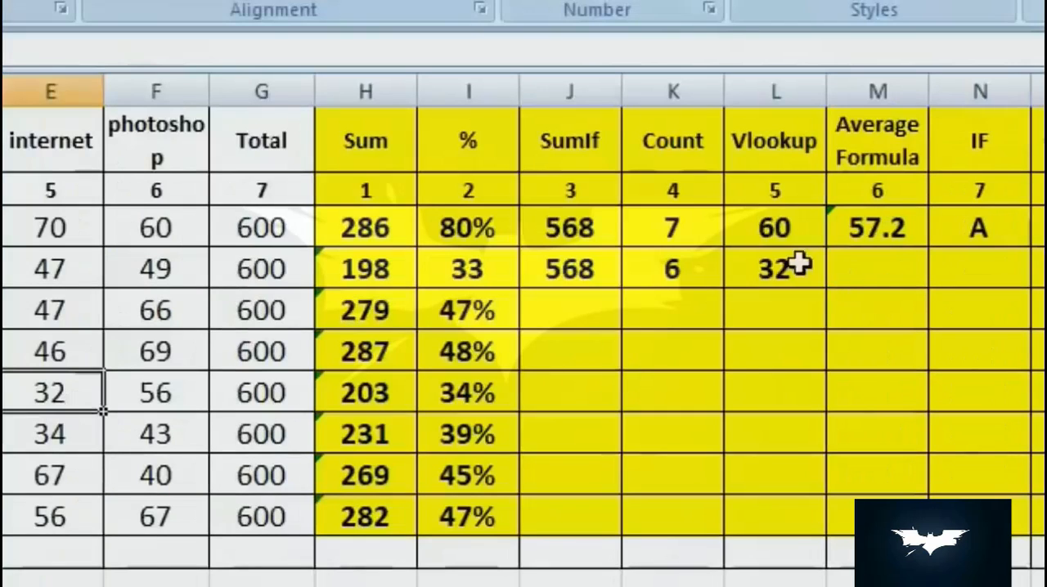
- Review the arguments of the VLOOKUP formula in cell L4 without changing them
click(795, 264)
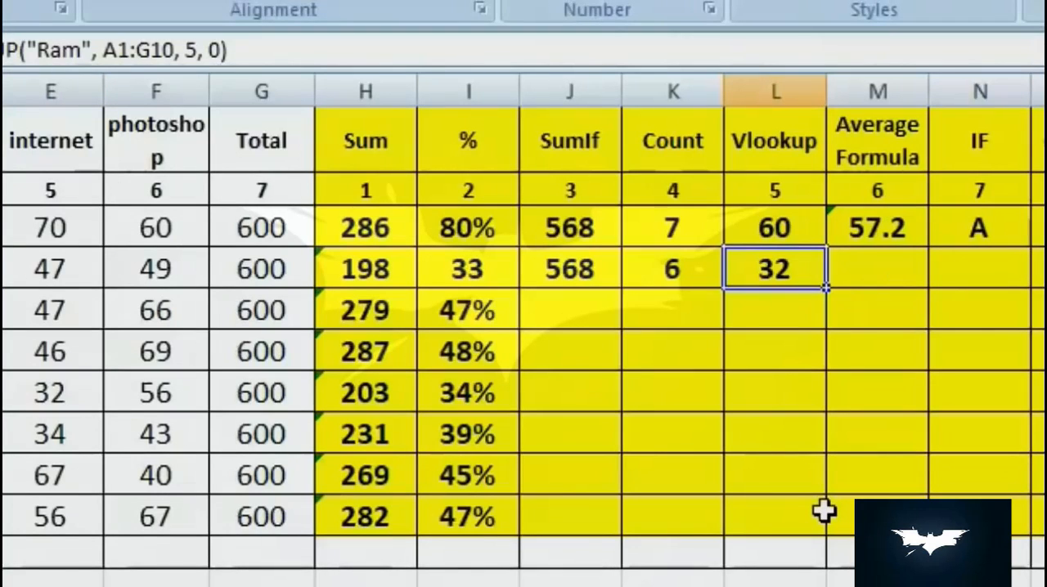
key(F2)
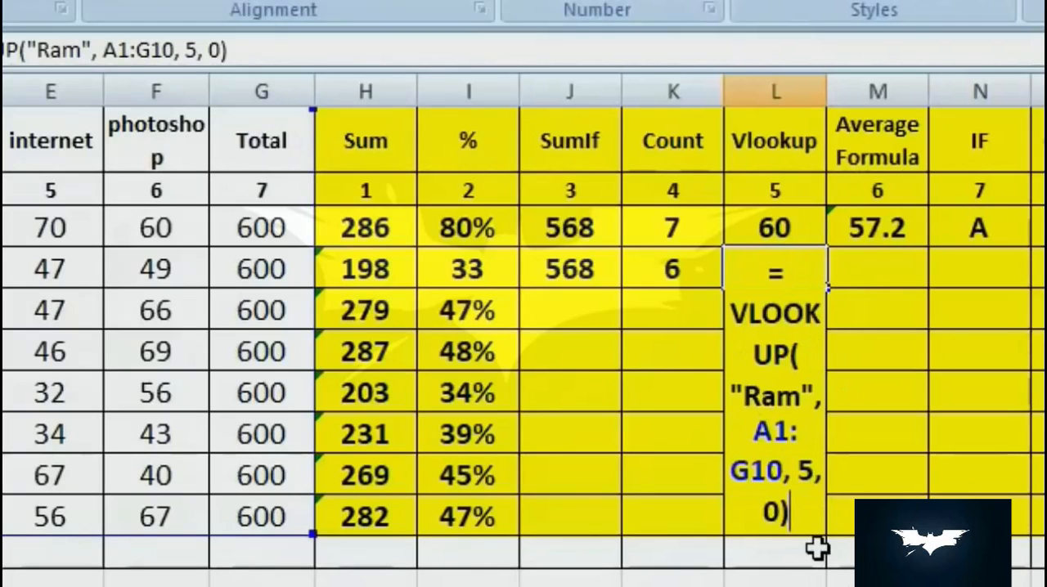
key(Escape)
- Calculate the average of row 4's subject marks in cell M4 with the formula =AVERAGE(B4:F4)
key(Right)
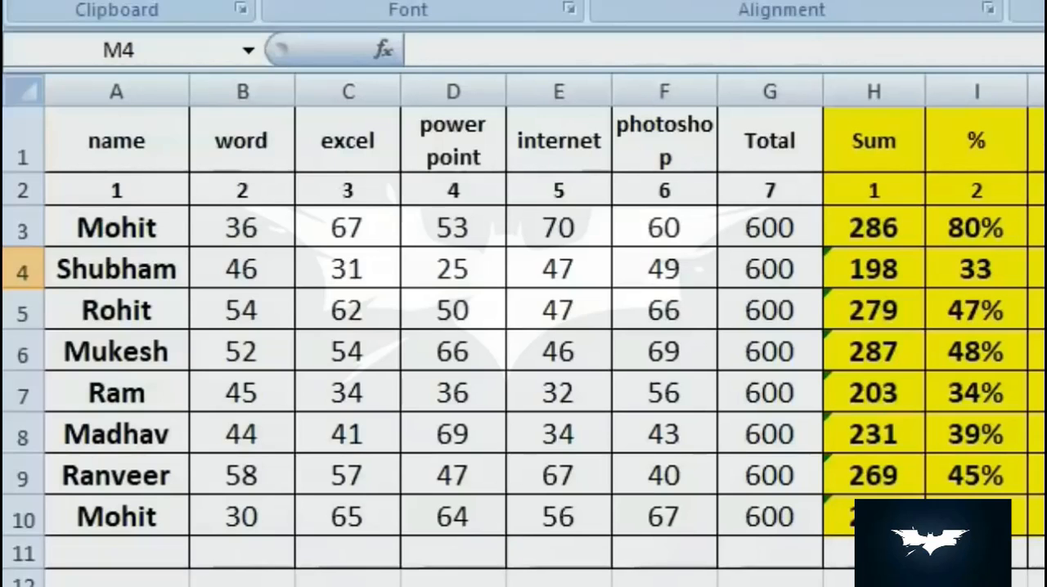
text(=)
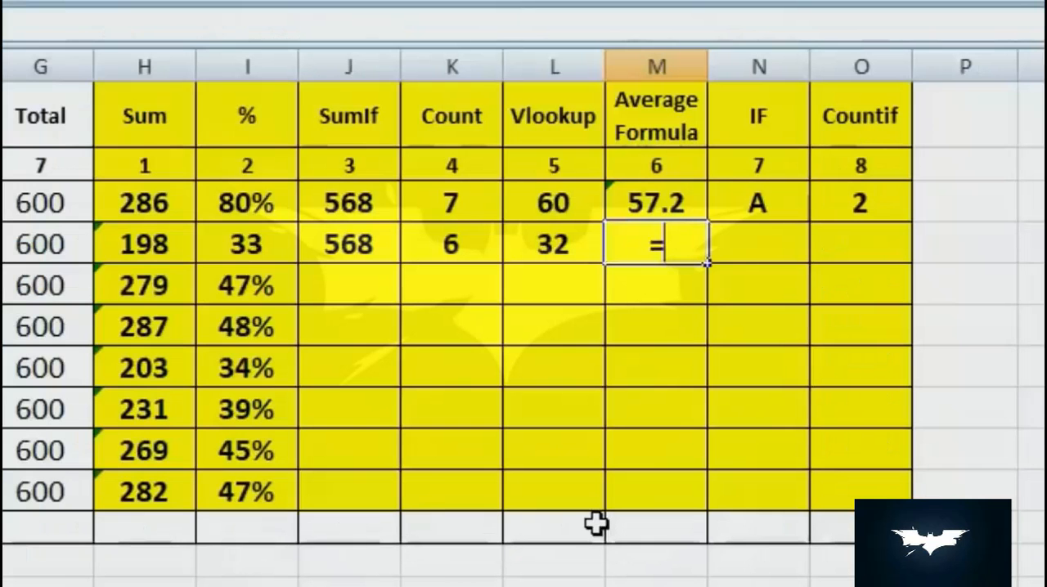
text(ave)
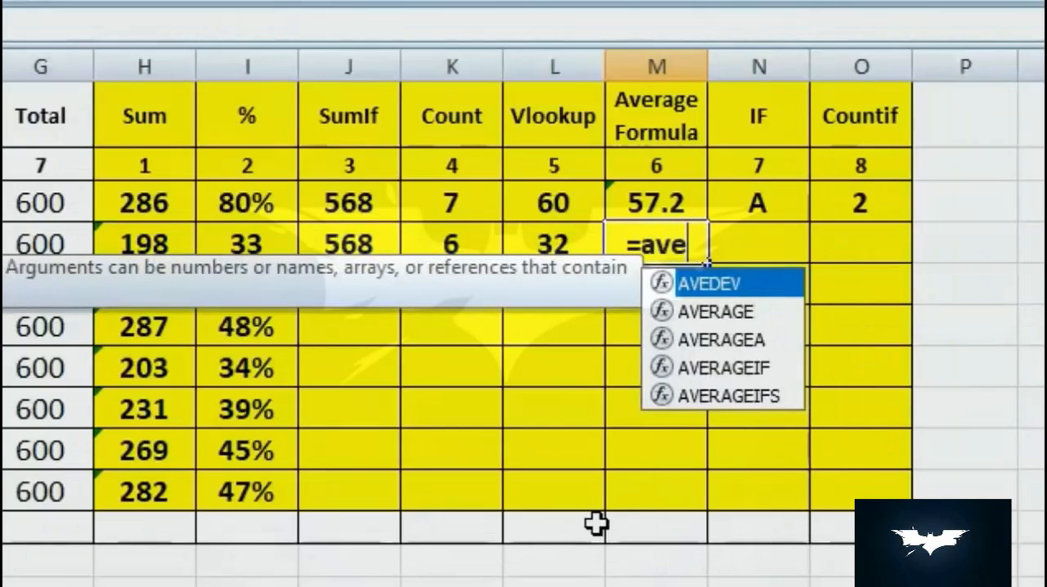
double_click(741, 319)
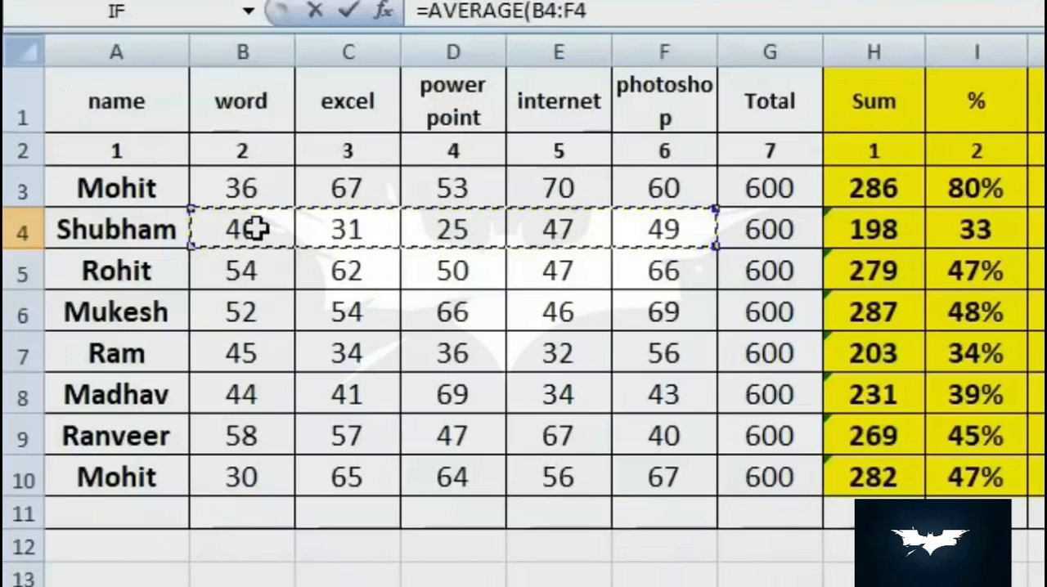
drag(252, 228, 679, 233)
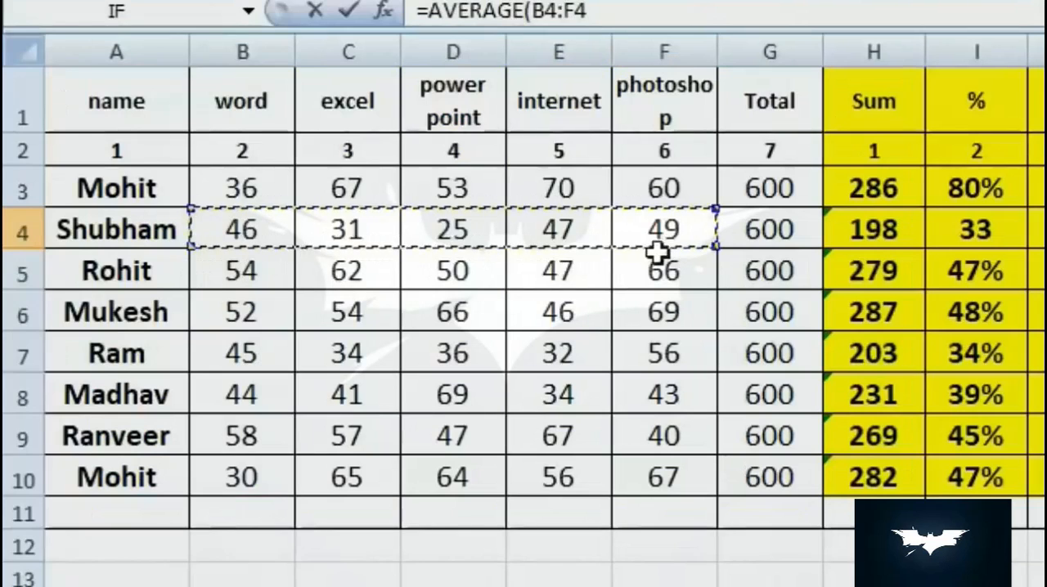
text())
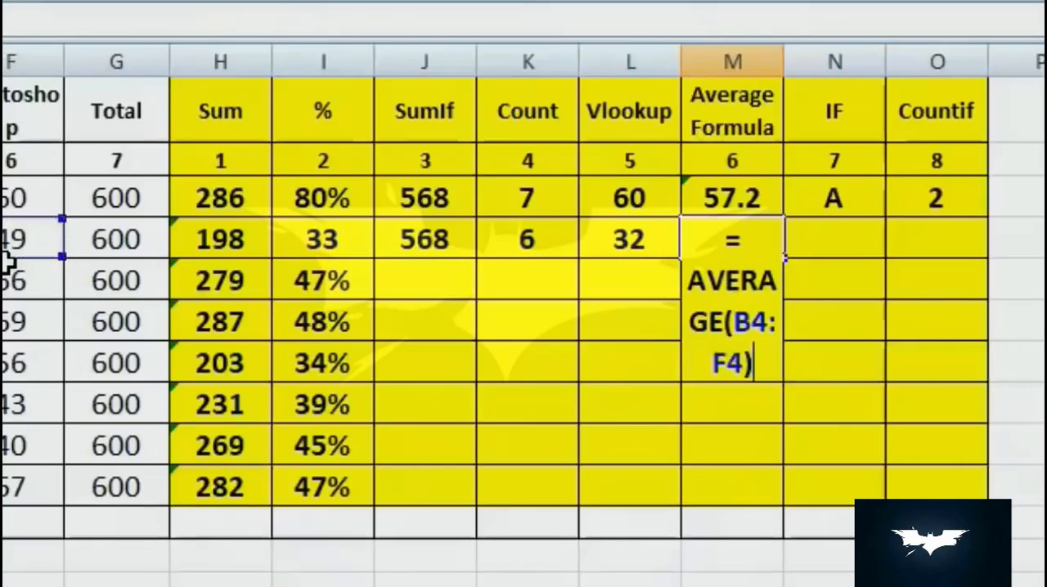
key(Return)
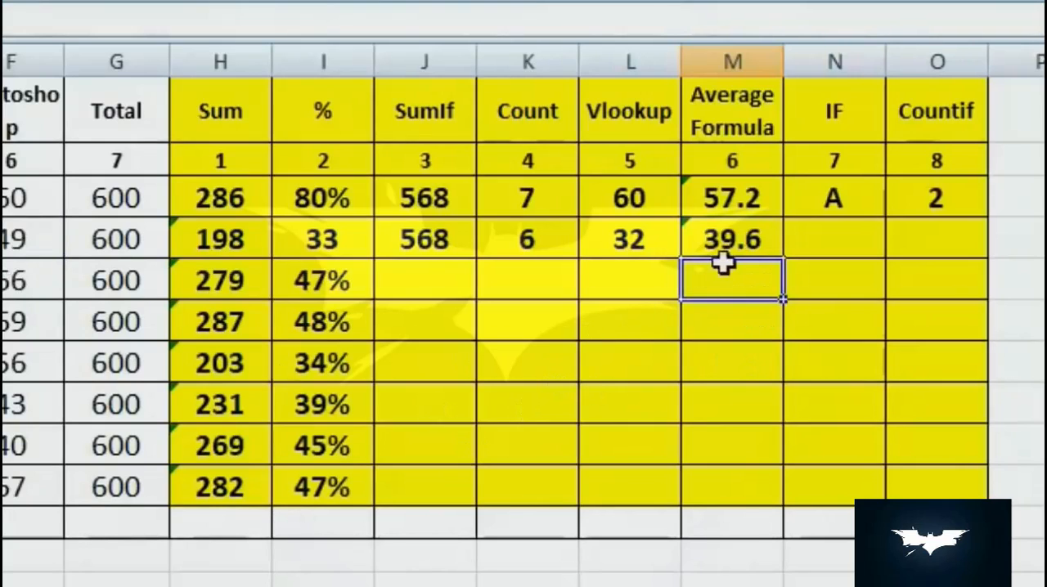
click(741, 242)
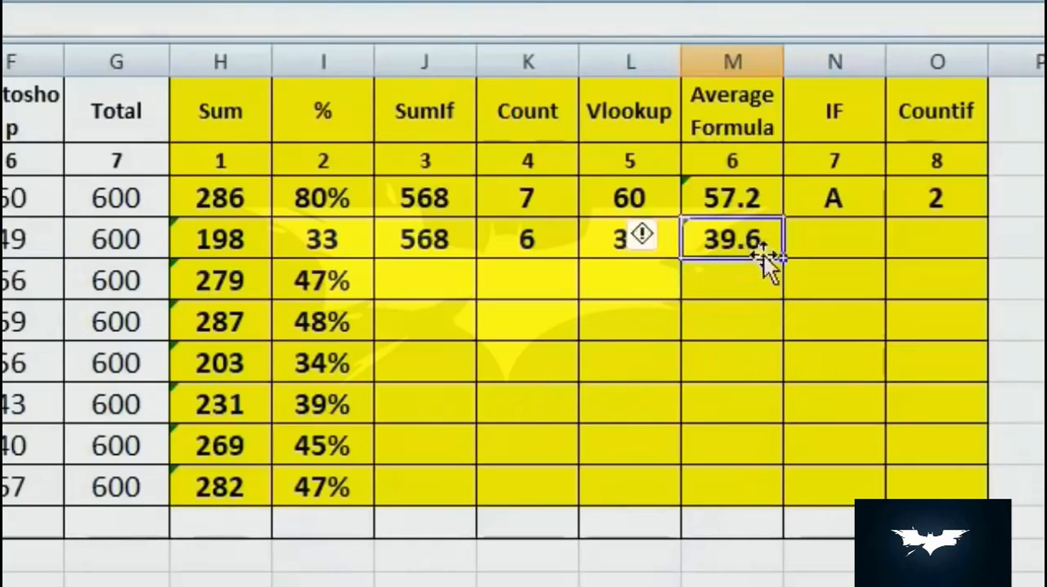
- Fill the average formula from M4 down through M10
drag(782, 259, 793, 504)
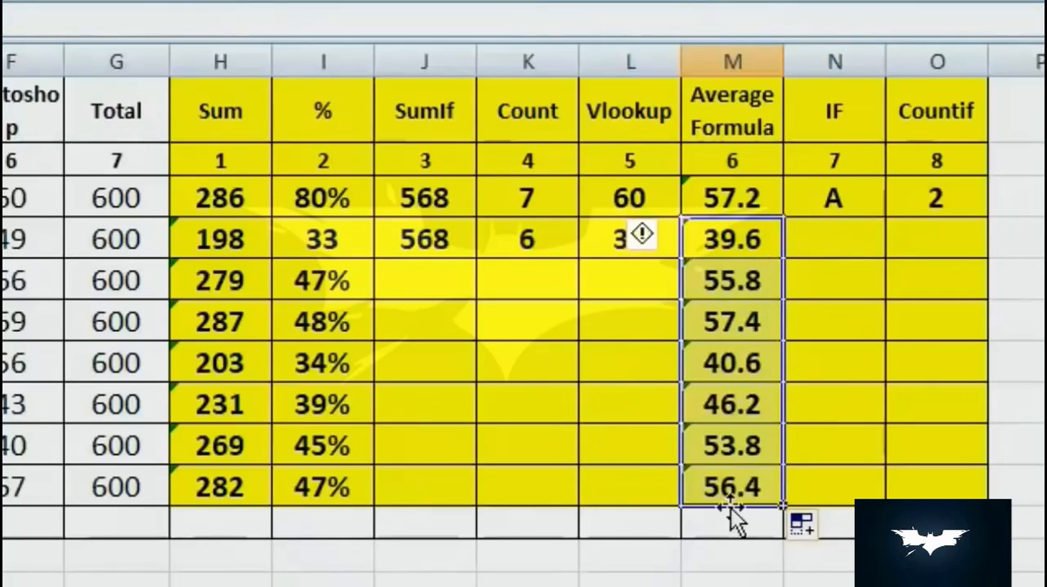
- Start an IF formula in cell N4 that returns "A" when I4>=75%
key(Right)
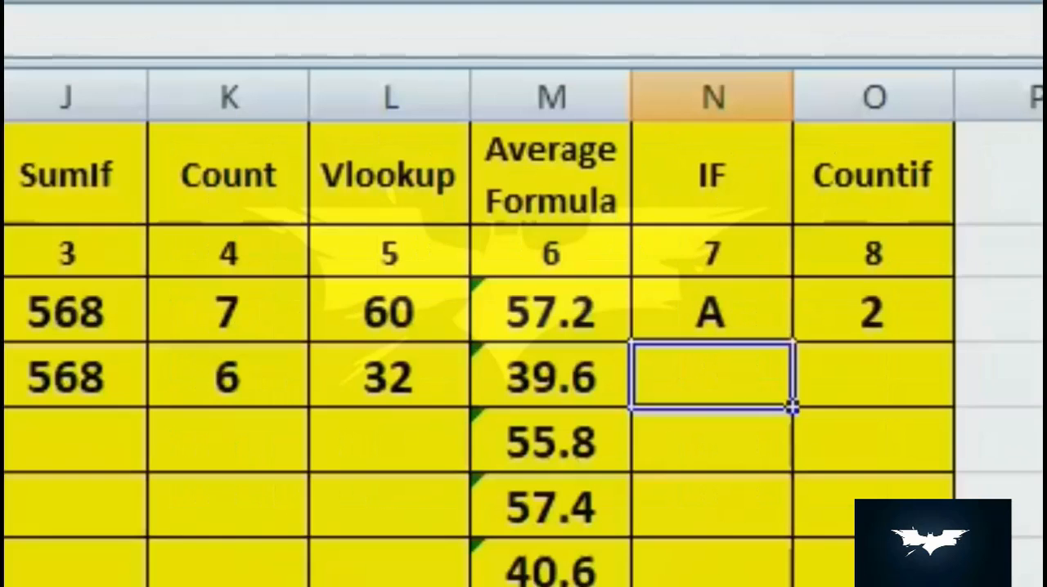
text(=)
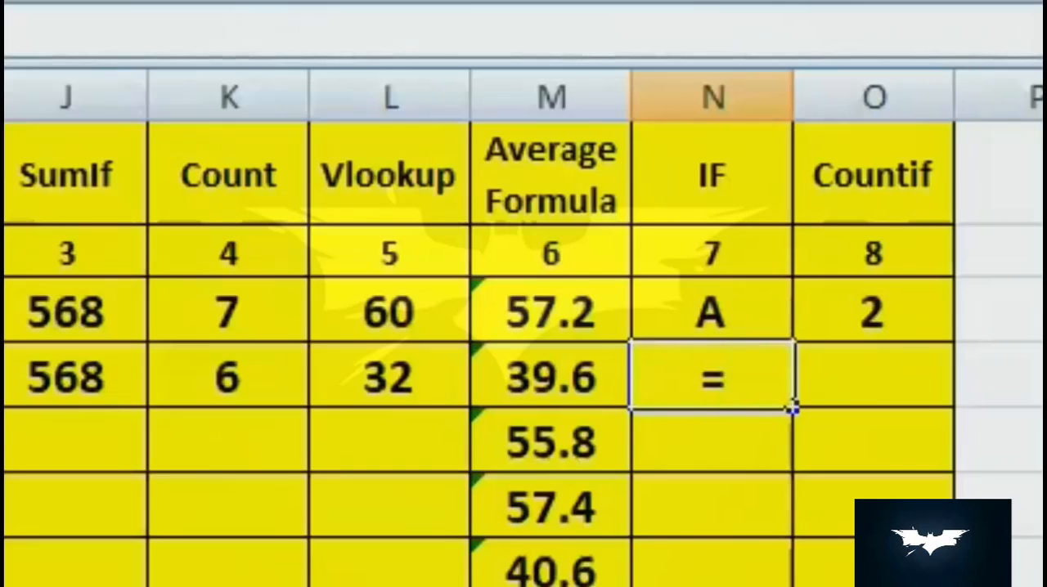
text(if()
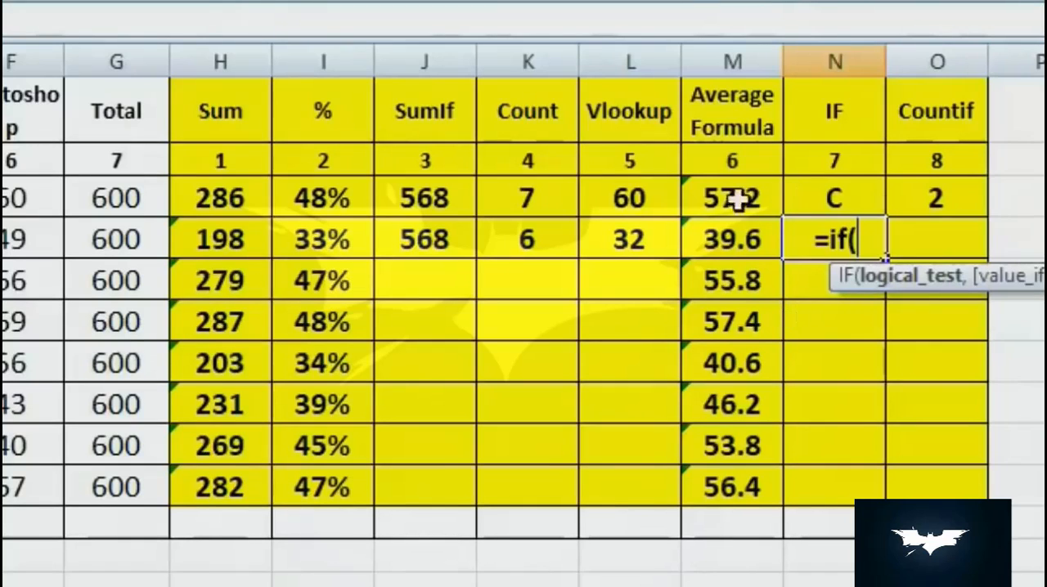
click(307, 245)
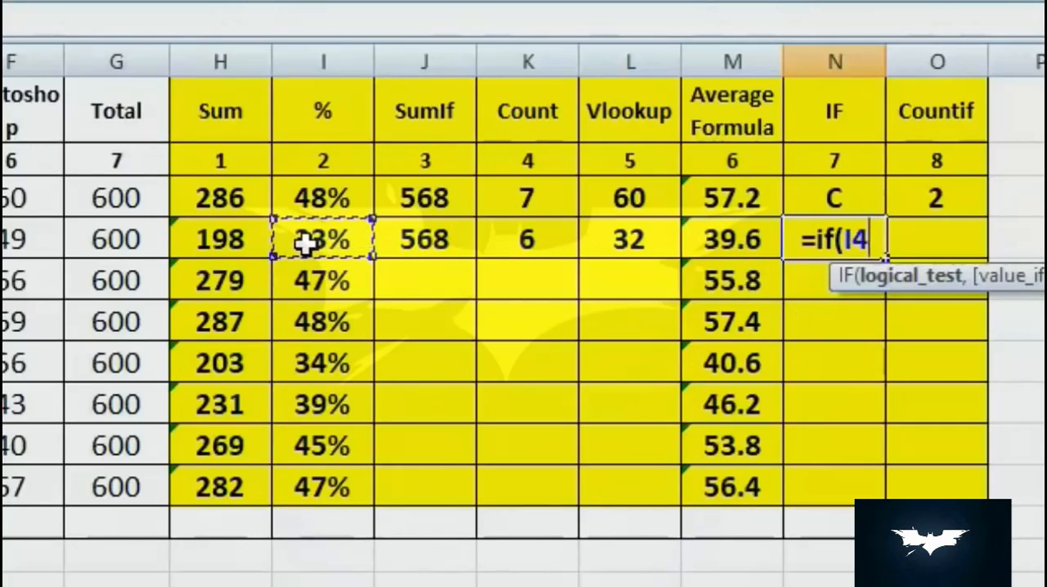
text(>)
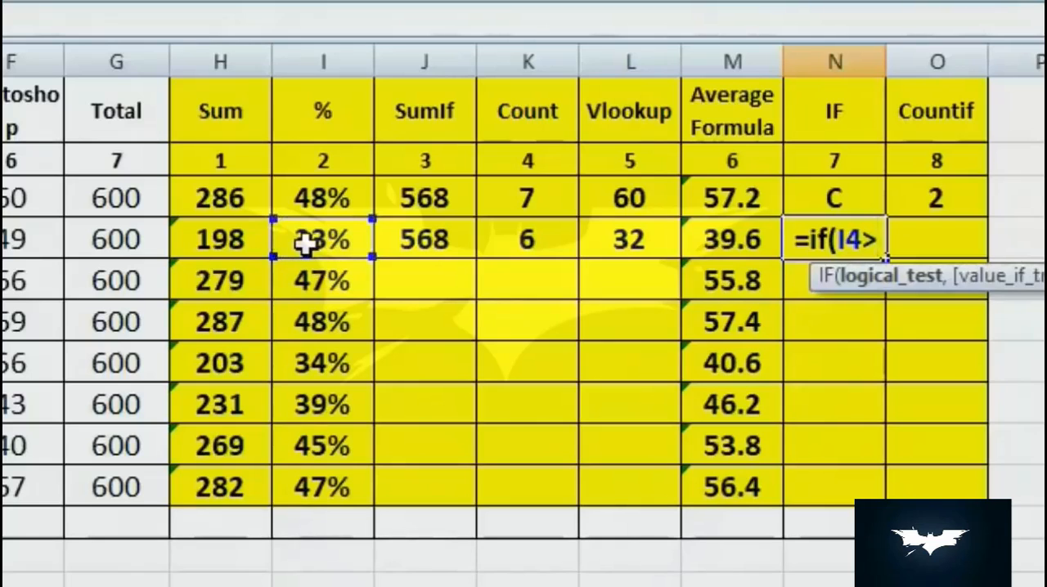
text(=)
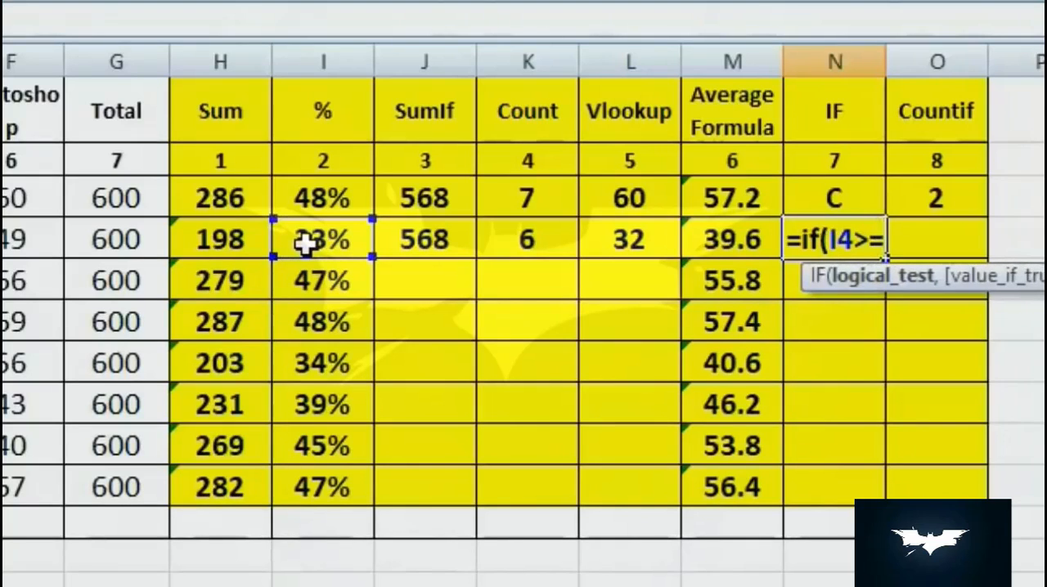
text(75)
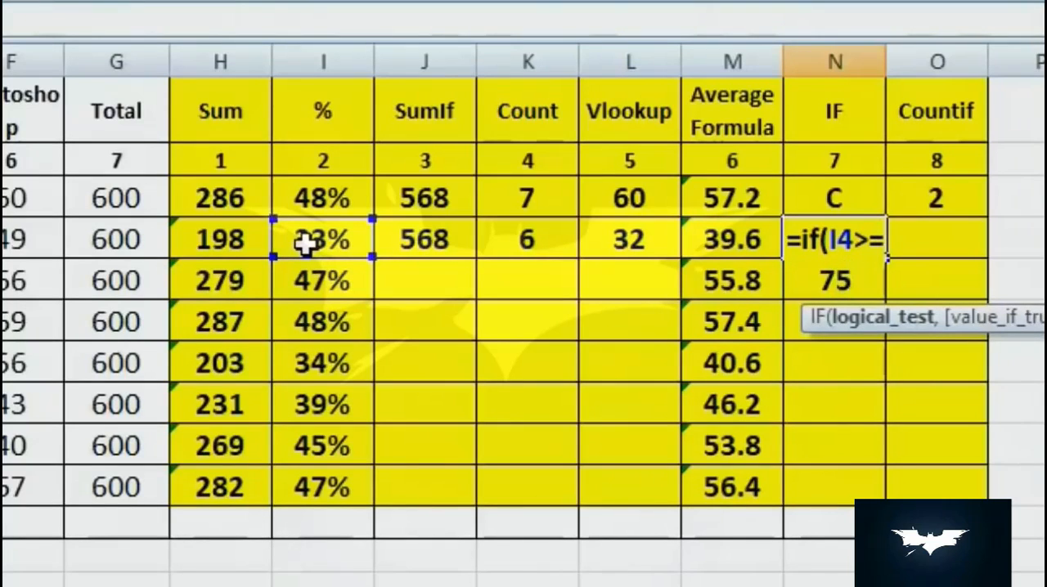
text(%)
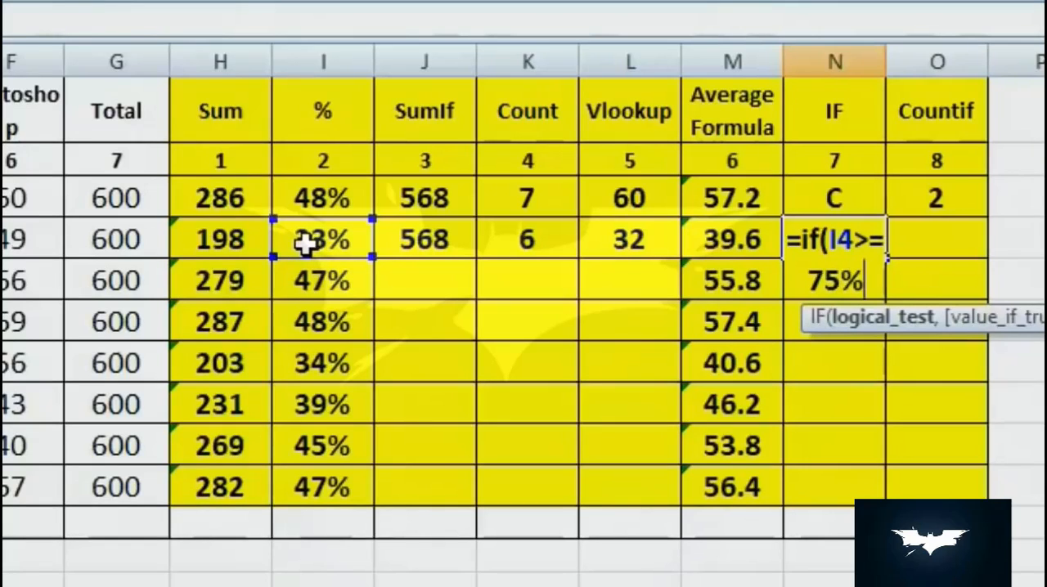
text(, ")
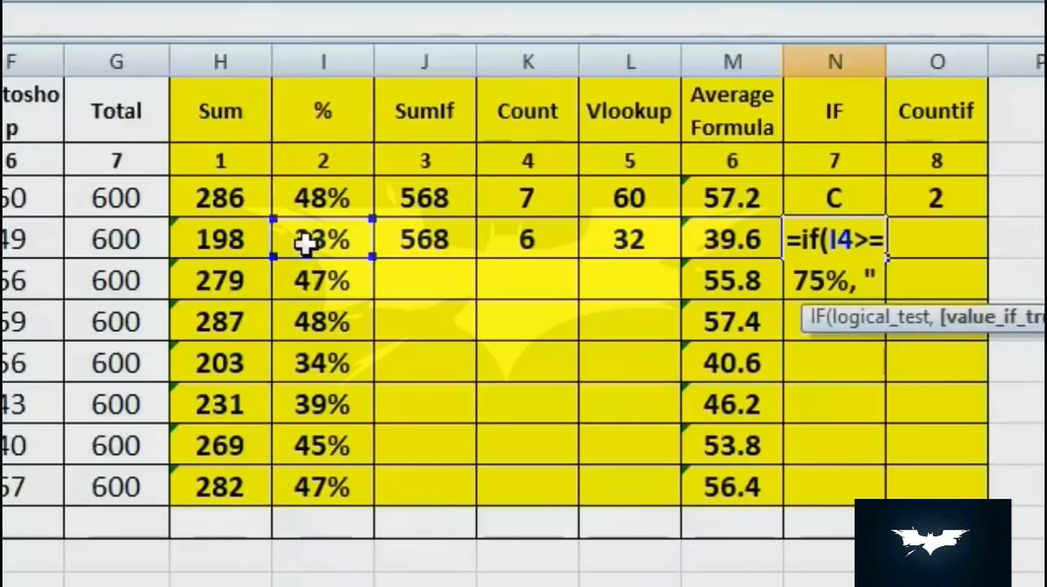
text(A")
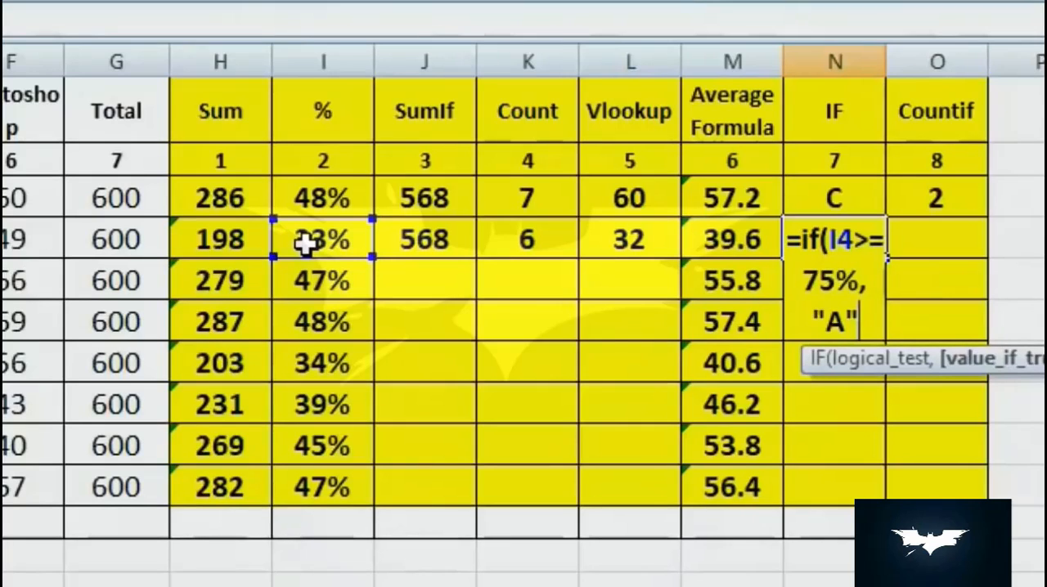
text(,)
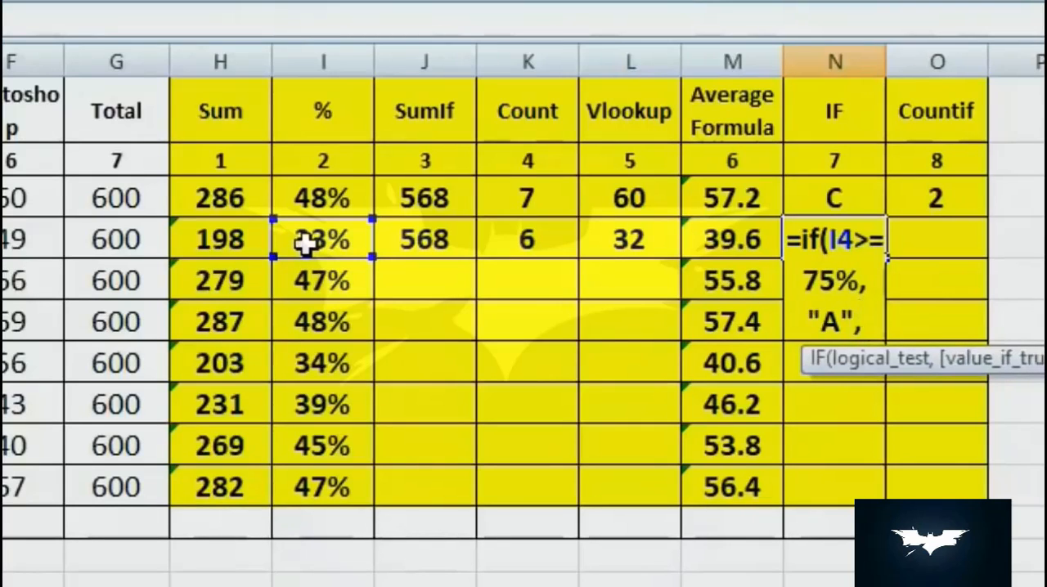
text( if)
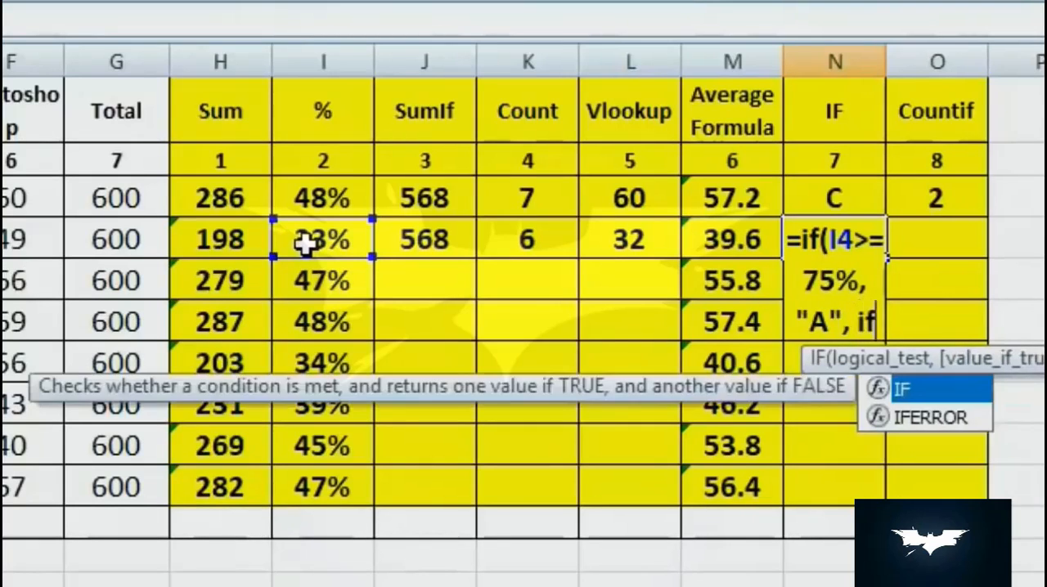
text(()
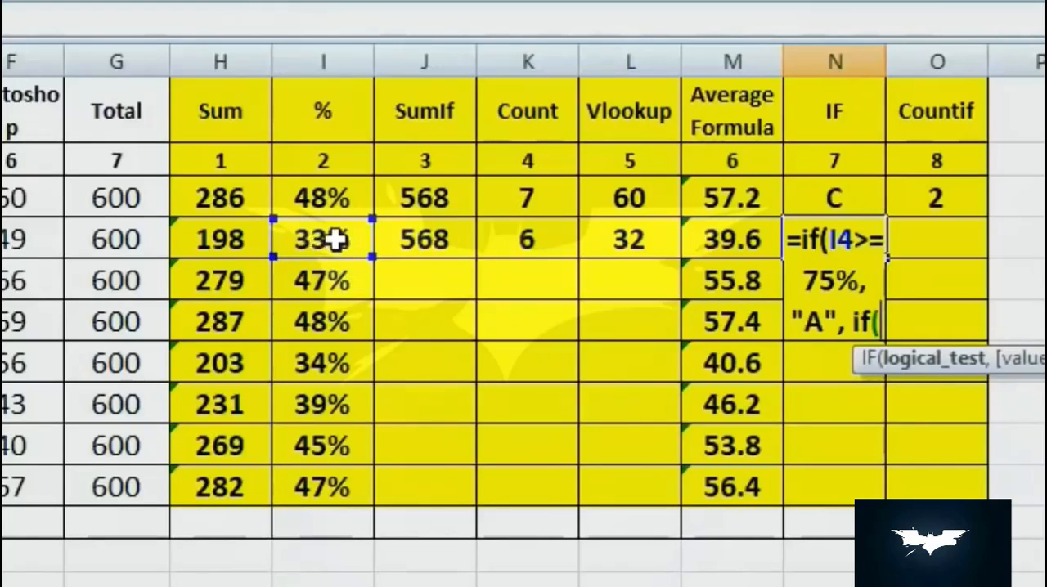
- Nest a second IF in the N4 formula that returns "B" when I4>=60%
click(337, 239)
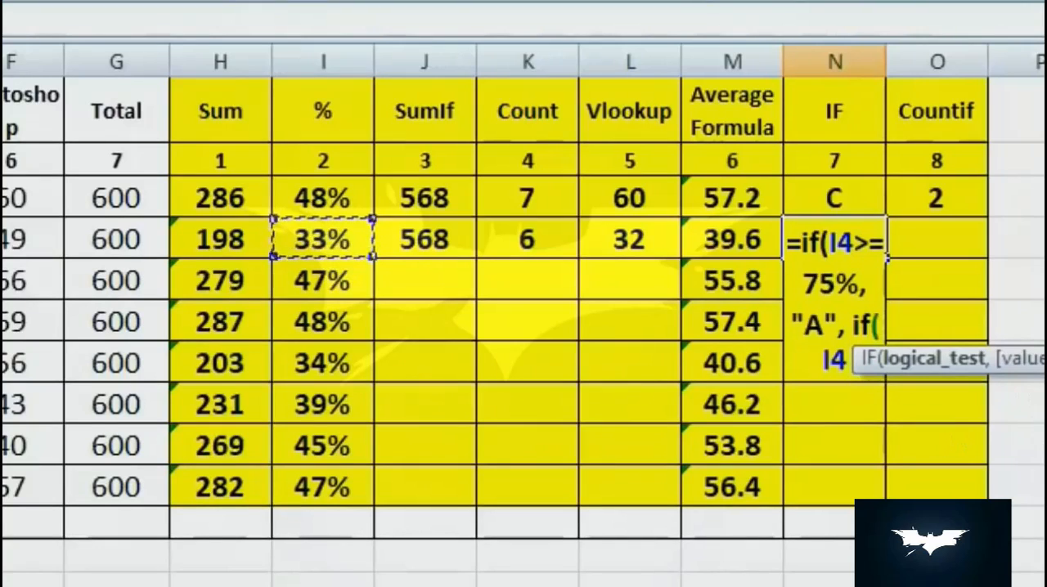
text(>)
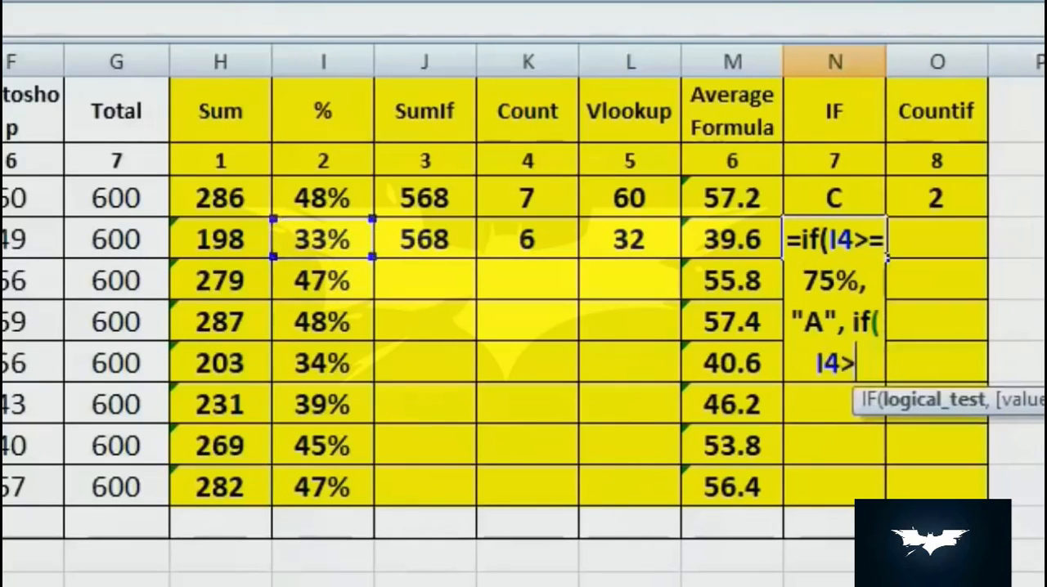
text(=)
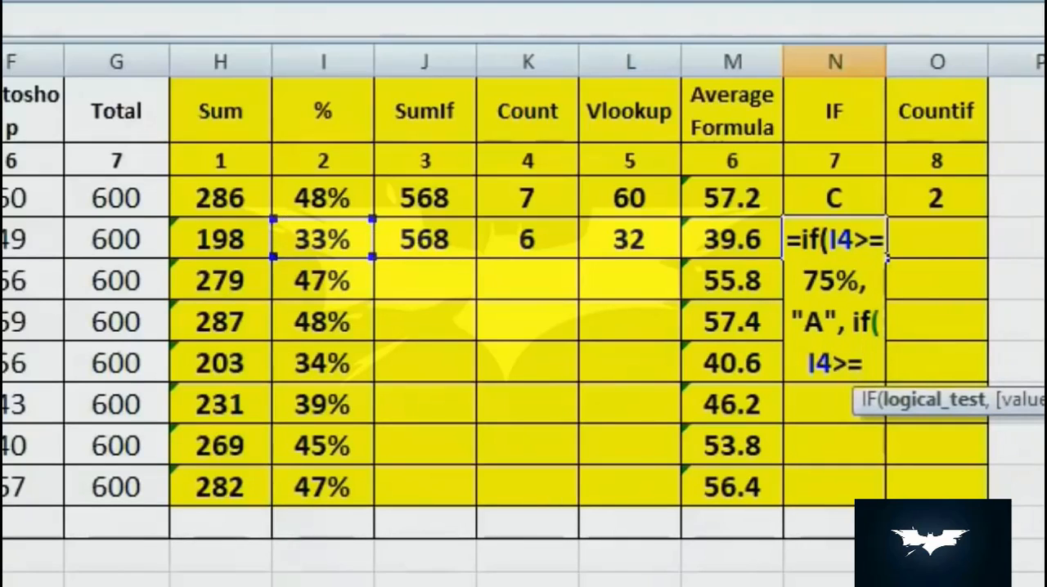
text(60)
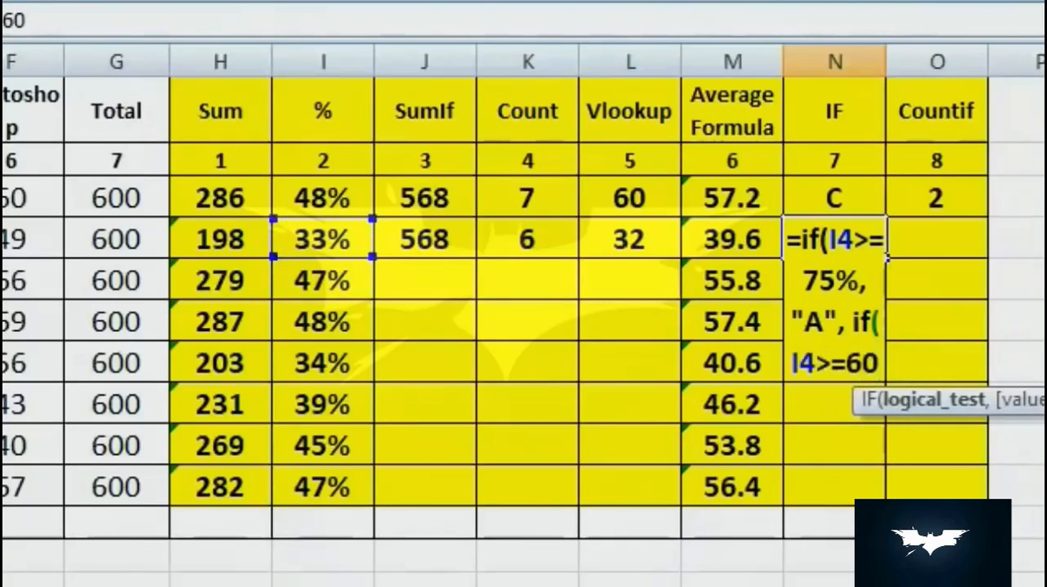
text(%)
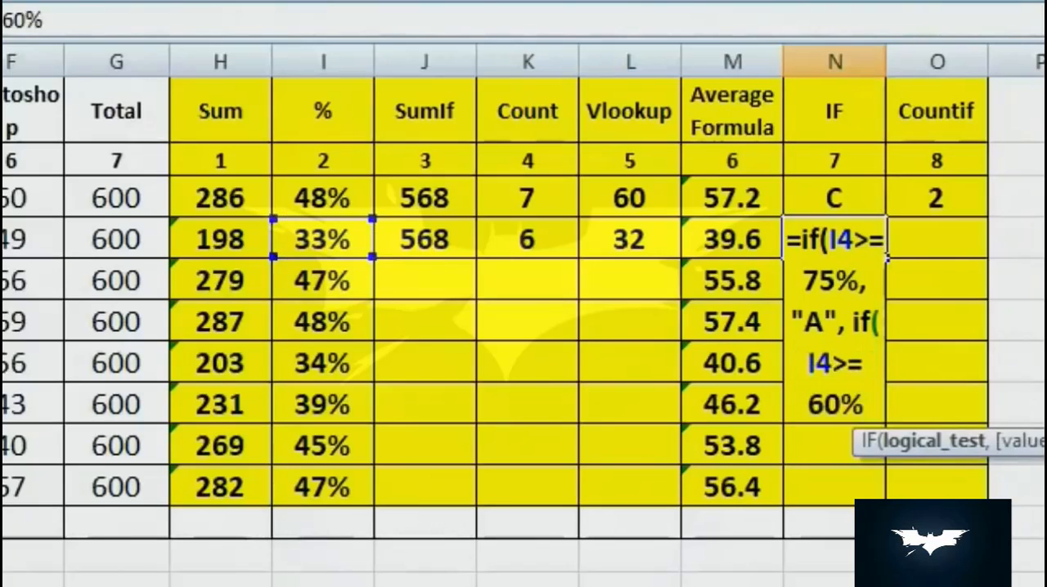
text(, "B)
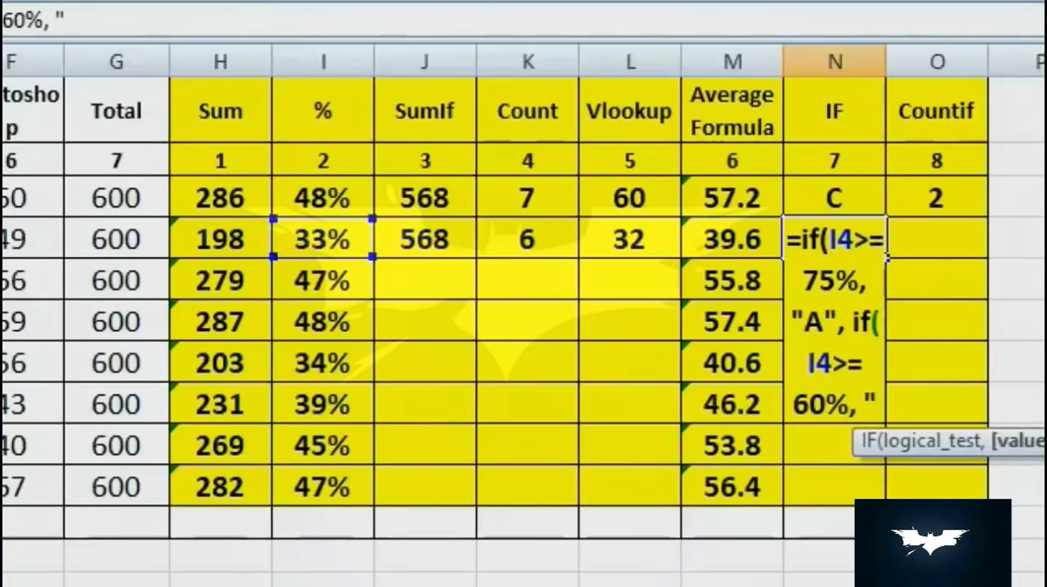
text(", )
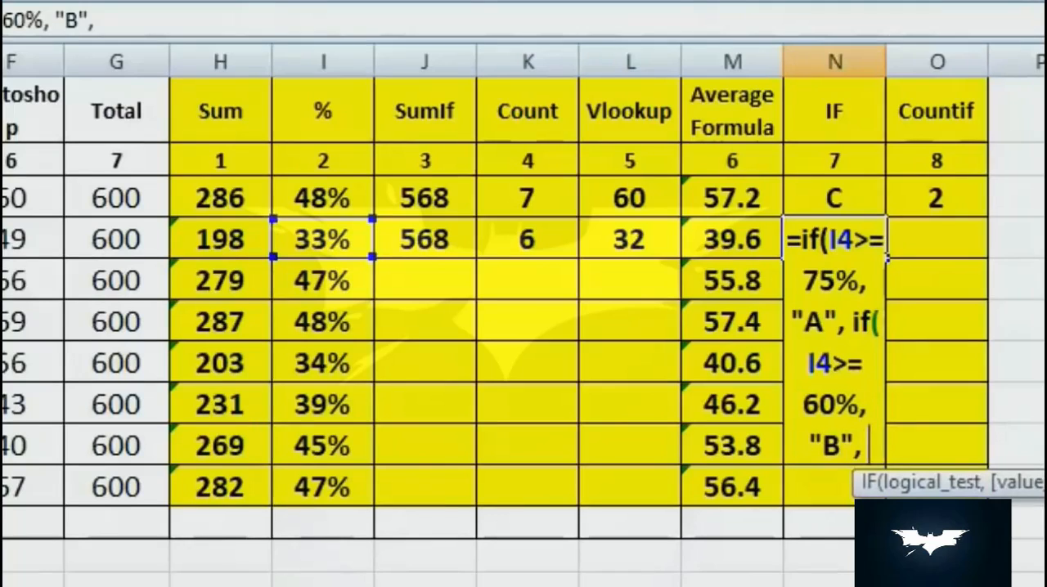
text(if)
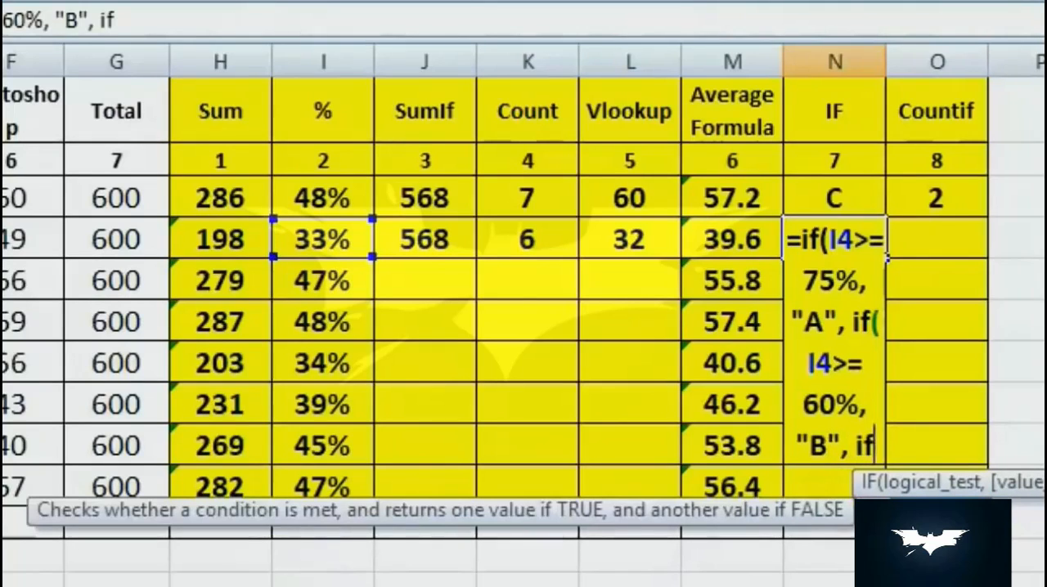
text(()
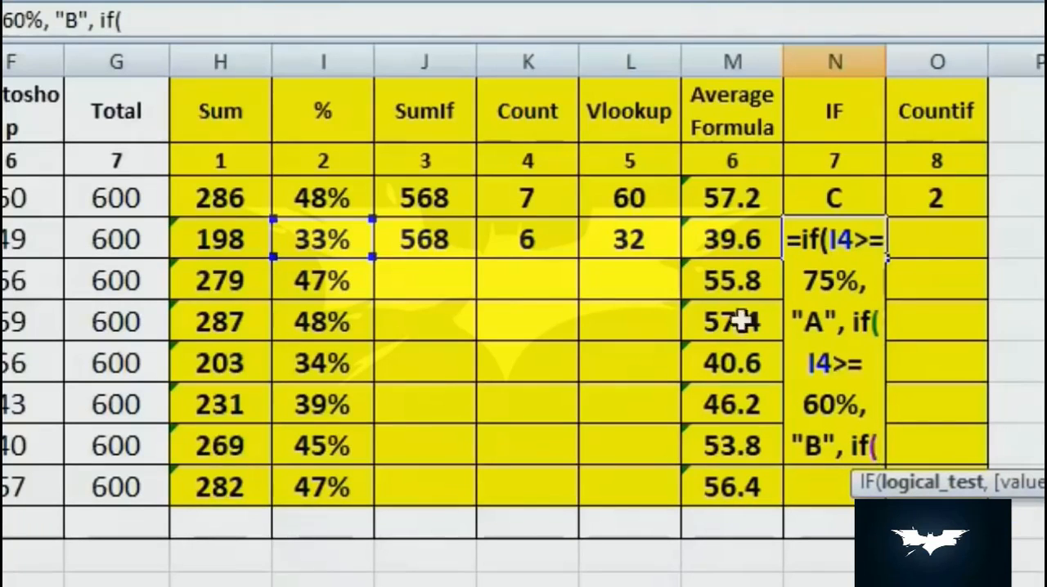
- Nest a third IF in the N4 formula that returns "C" when I4>=45%
click(327, 237)
click(866, 479)
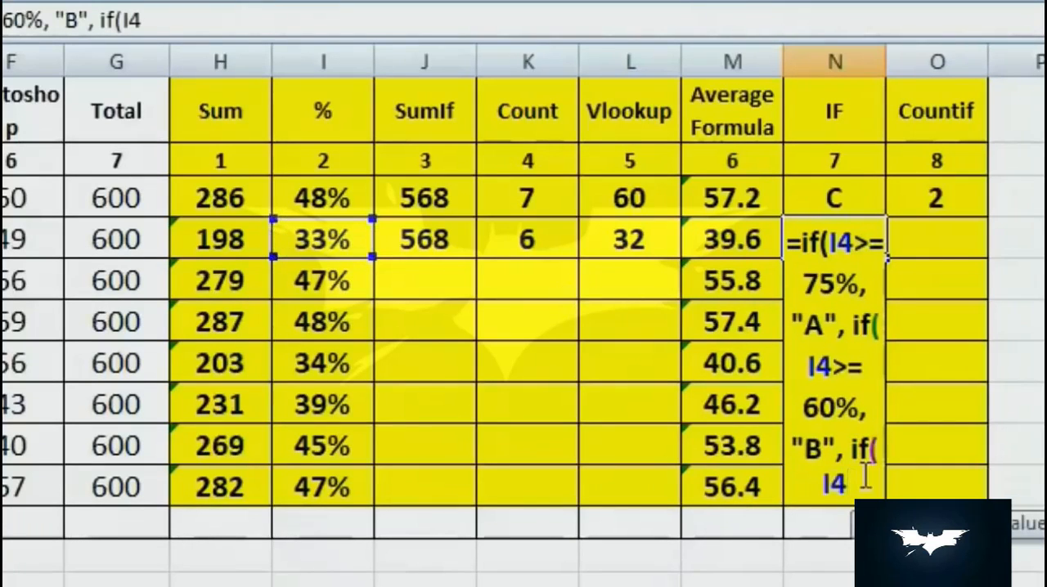
text(>)
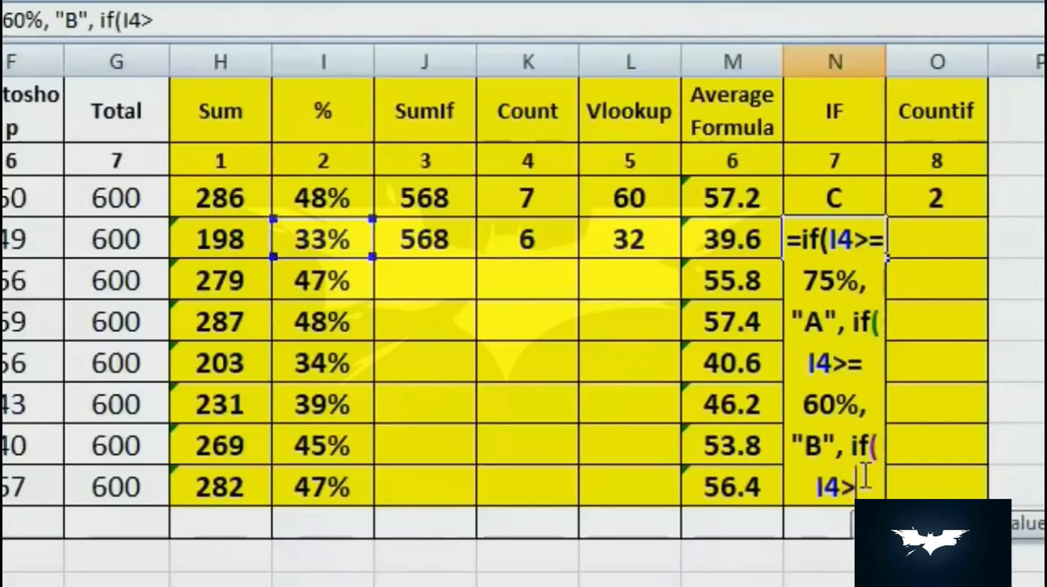
text(=)
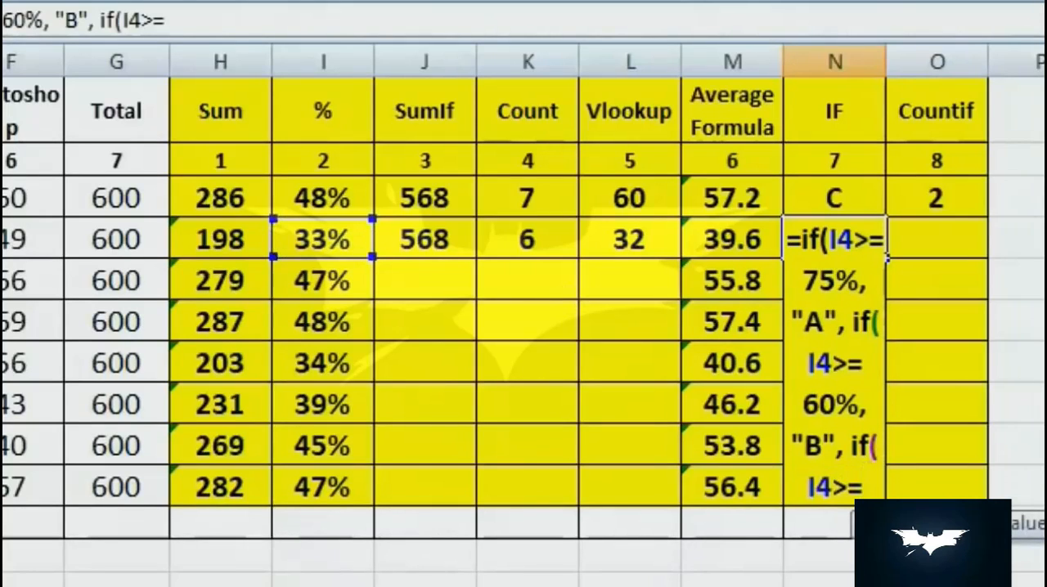
text(45%)
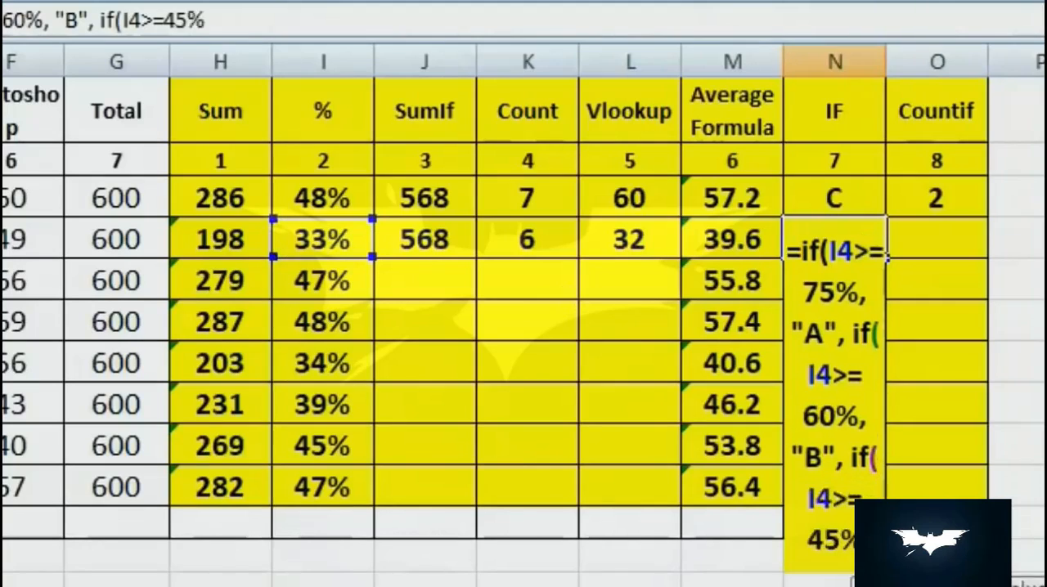
text(,)
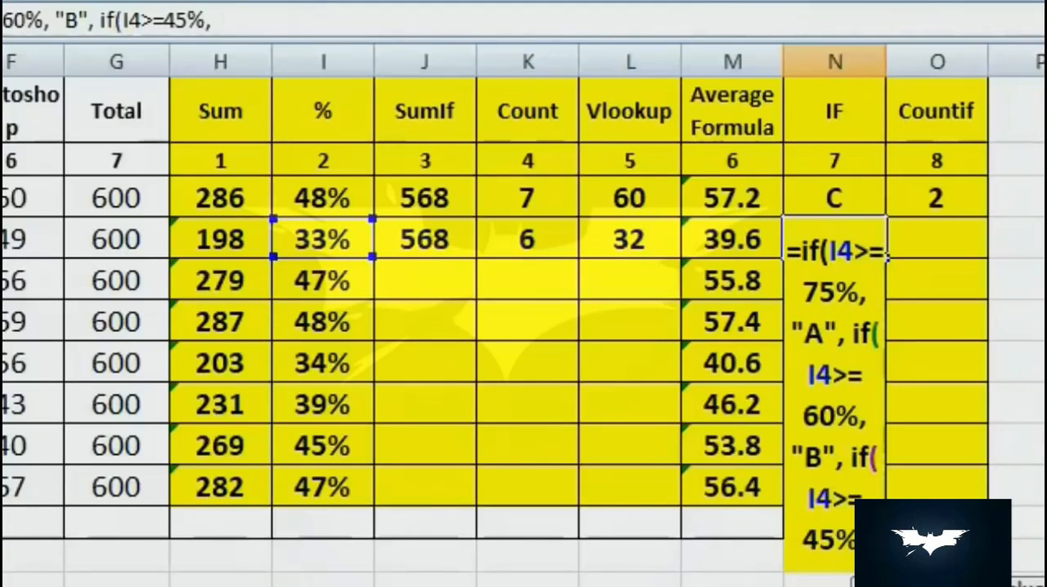
text( "C")
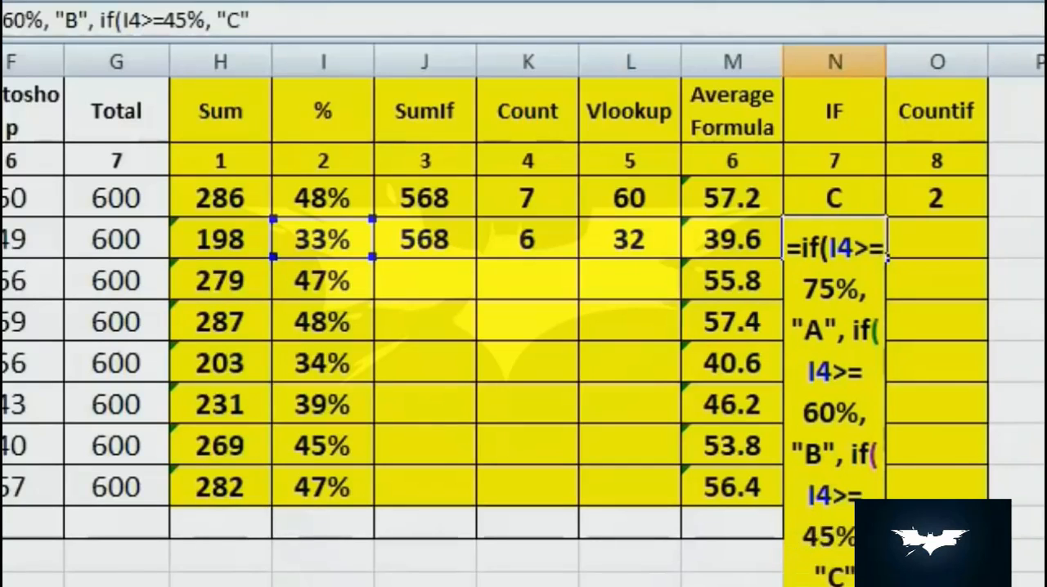
text(,)
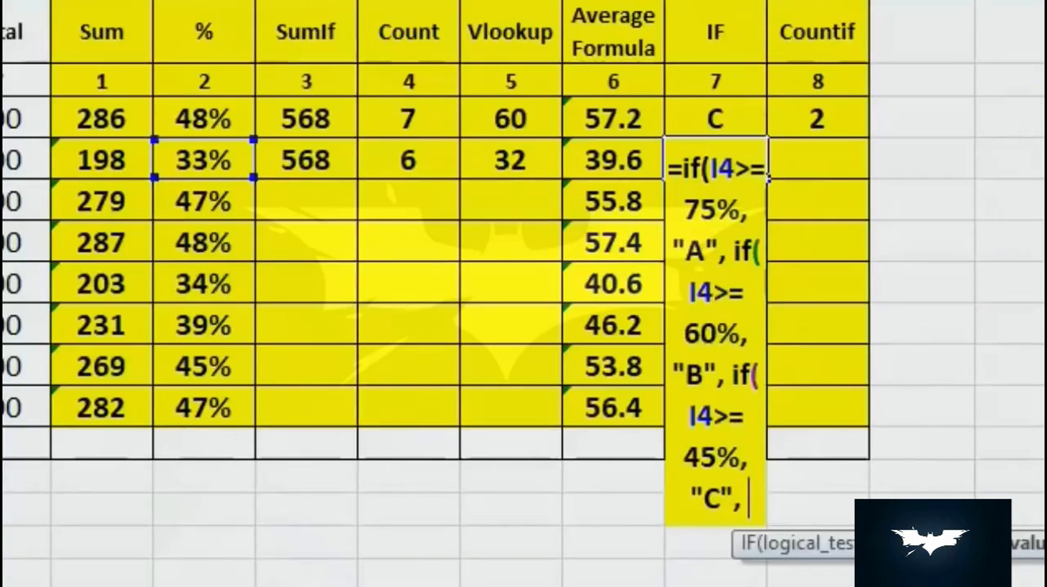
- Complete the N4 formula with "D" as the value for all other percentages and close the three IF functions
text("D")
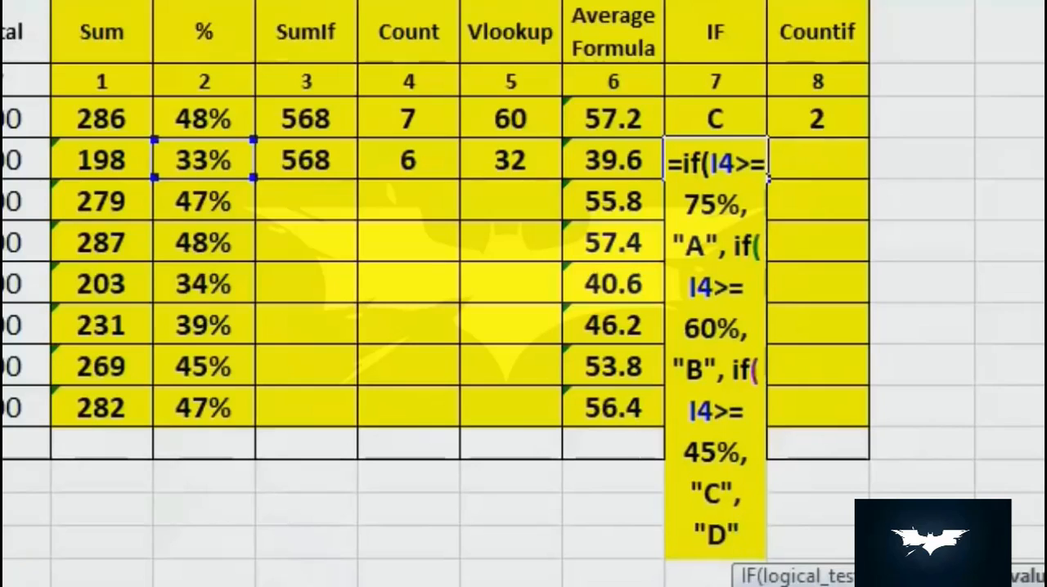
text())))
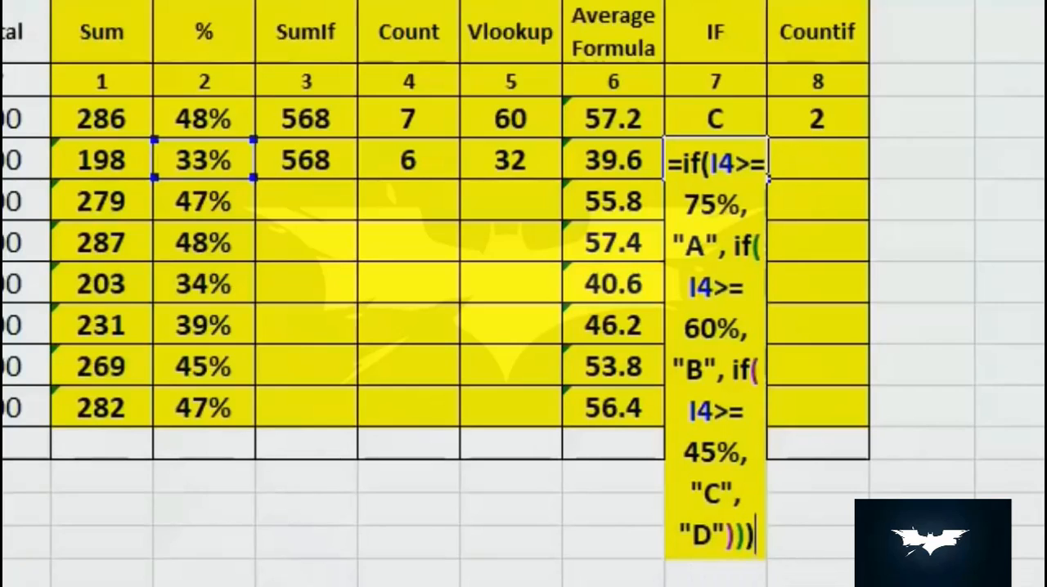
key(Return)
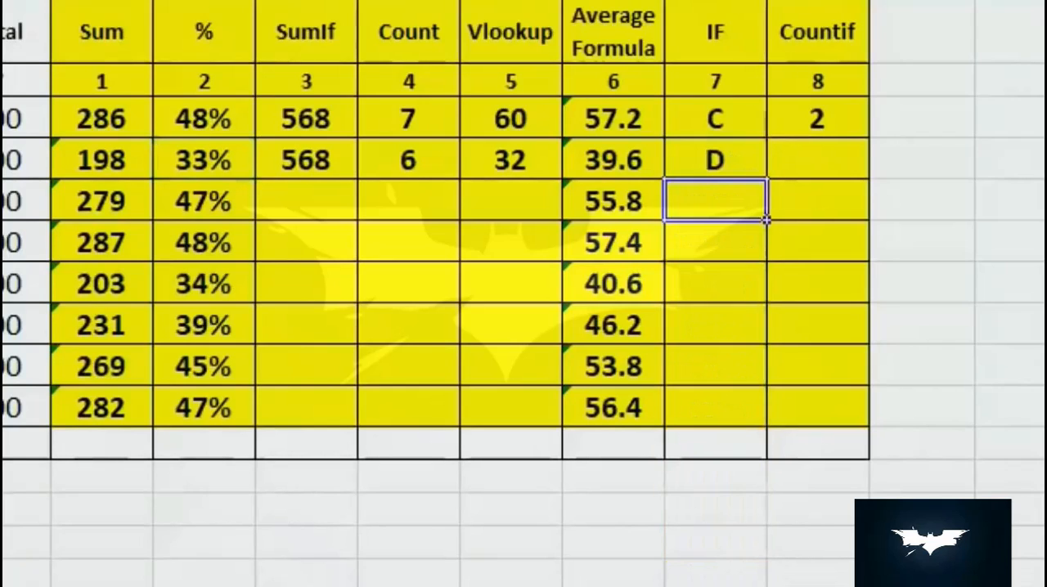
- Check the grade in N4 against the percentage in I4
click(726, 166)
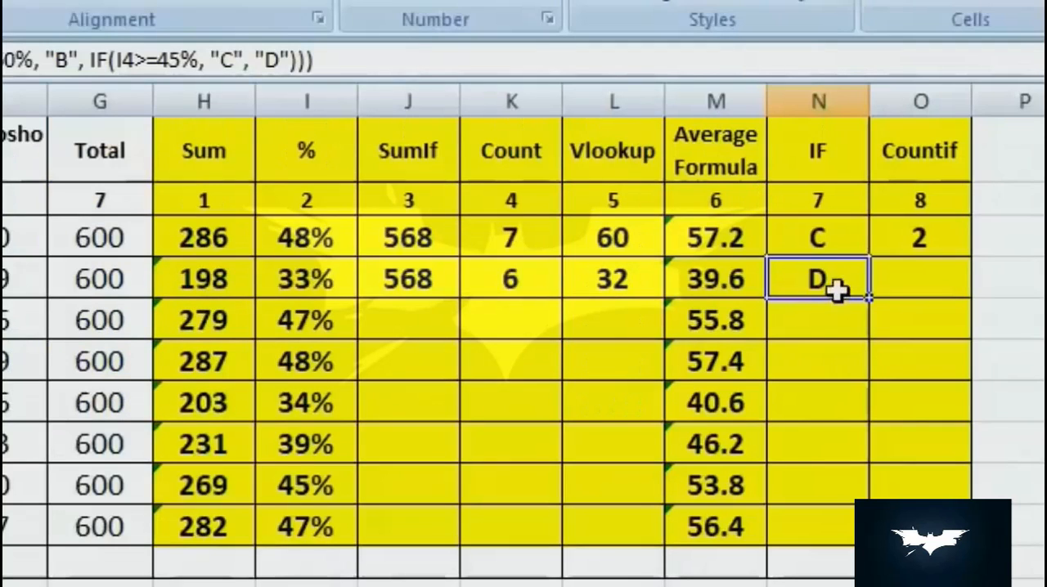
click(341, 284)
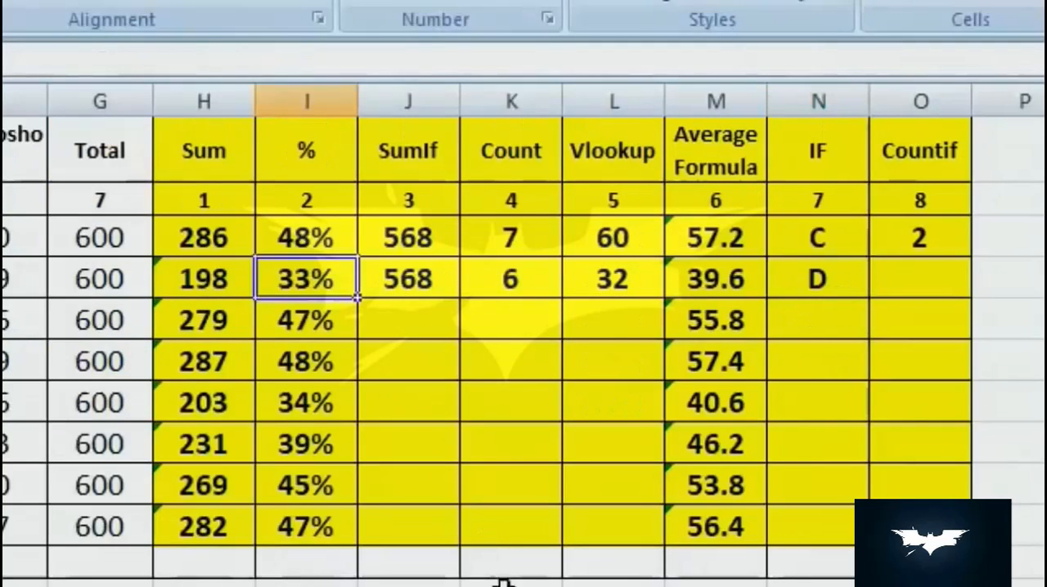
- Copy the nested IF grade formula from N4 down to N10
click(847, 278)
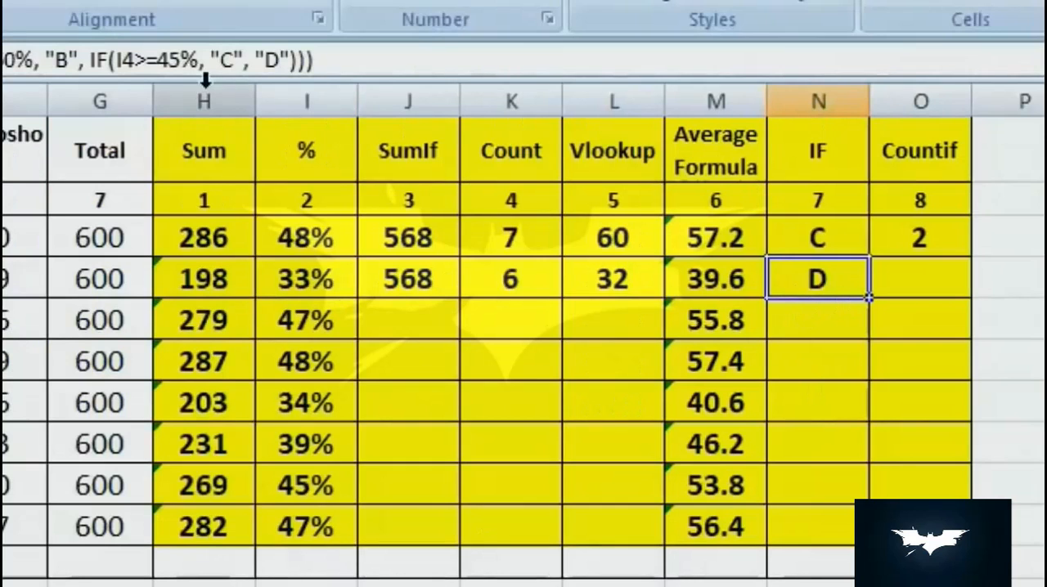
drag(870, 300, 869, 544)
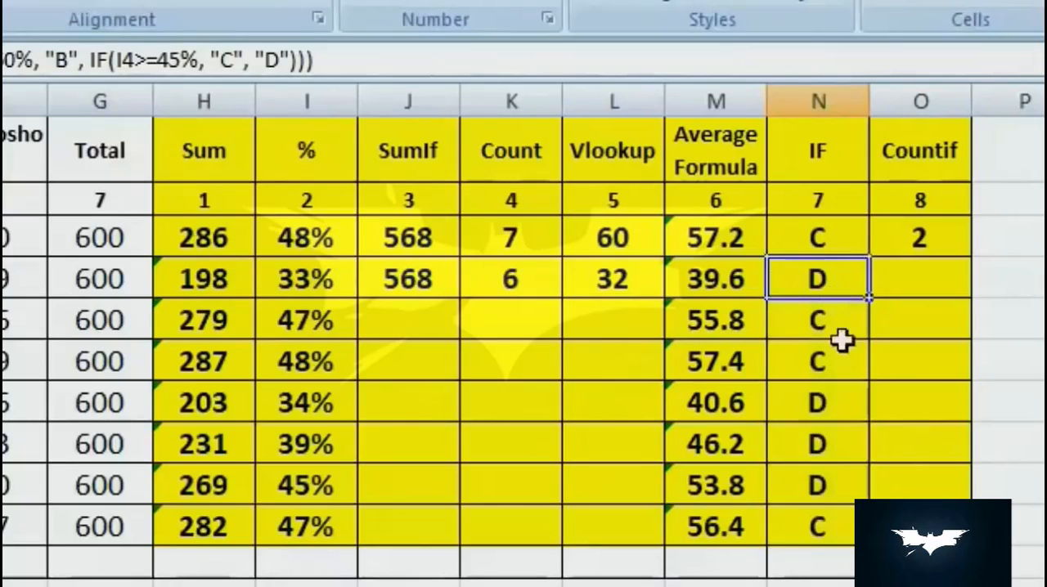
- Check the grades in the IF column against the percentages in column I for rows 5 to 9
click(834, 315)
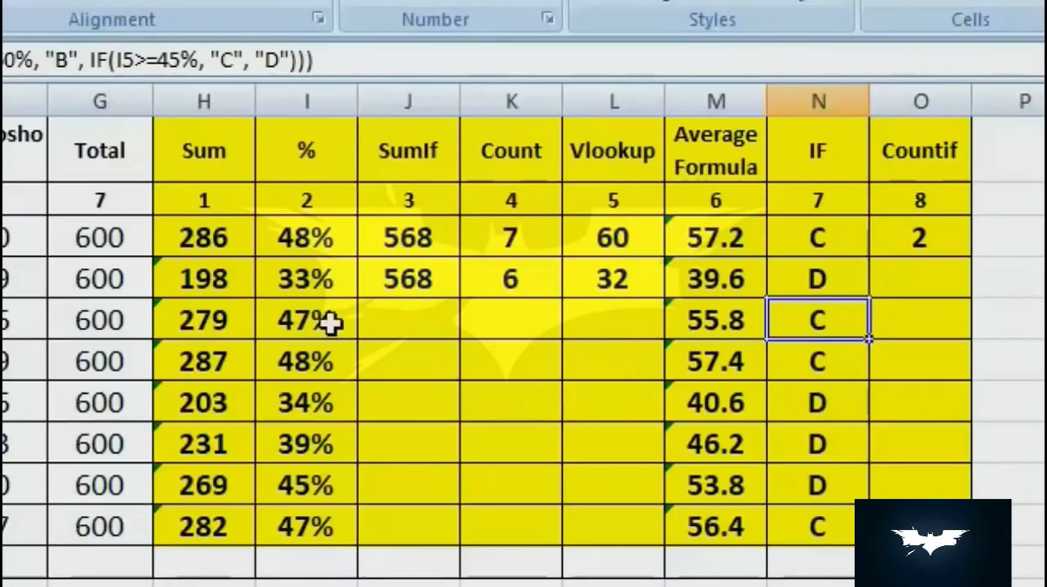
click(833, 365)
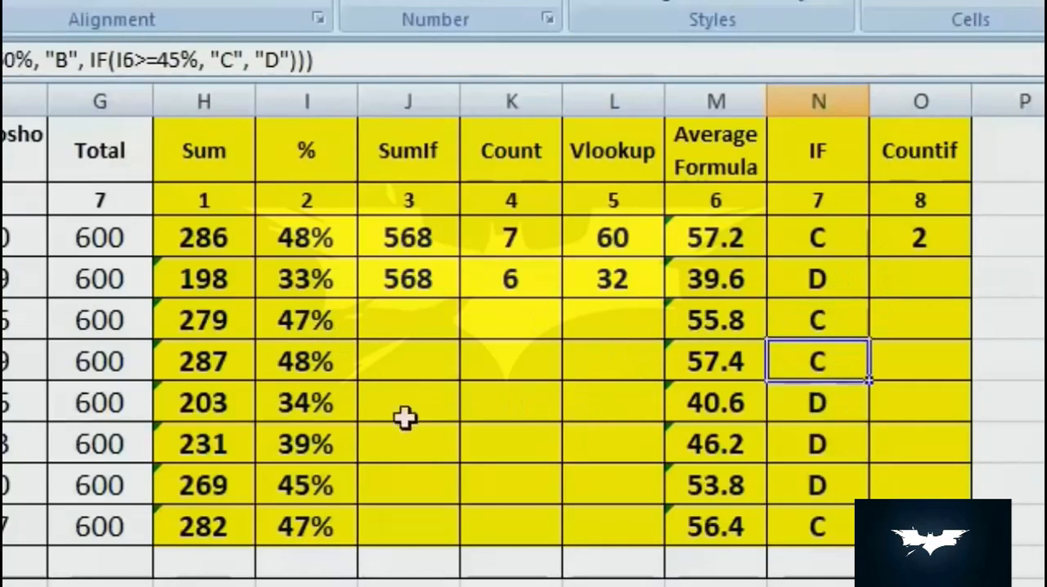
click(331, 397)
click(818, 401)
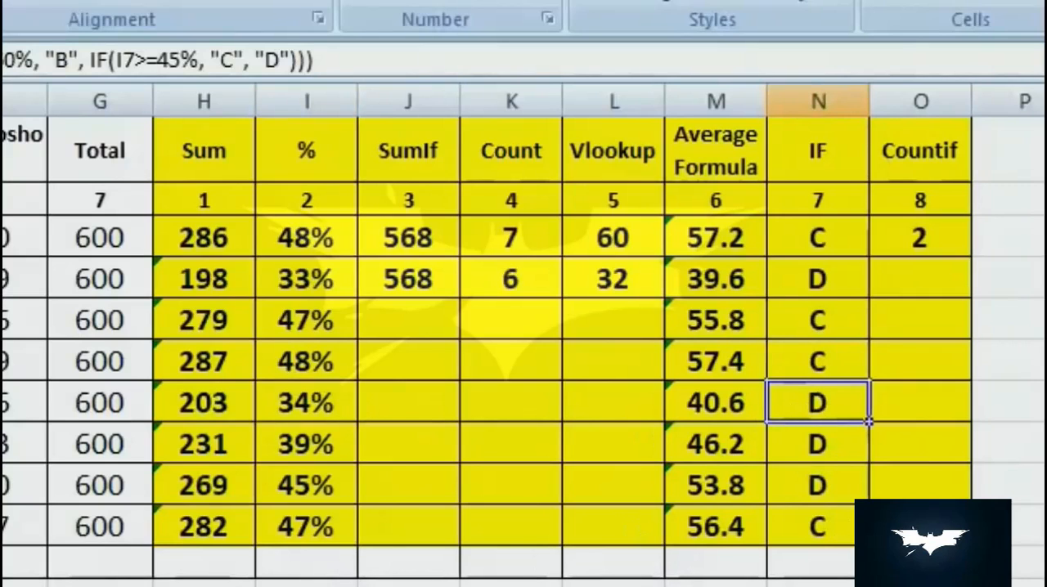
click(4, 584)
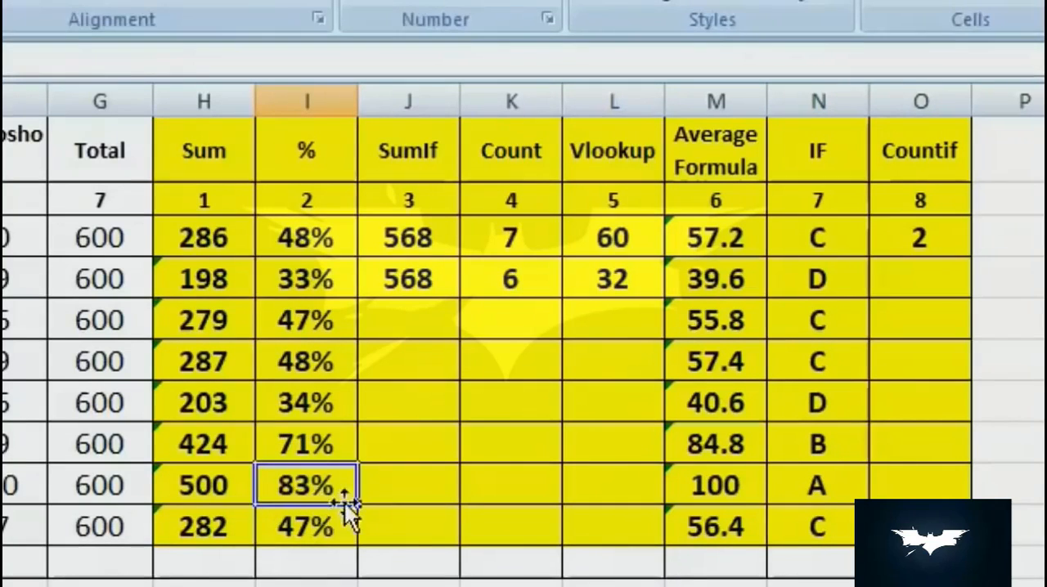
click(853, 491)
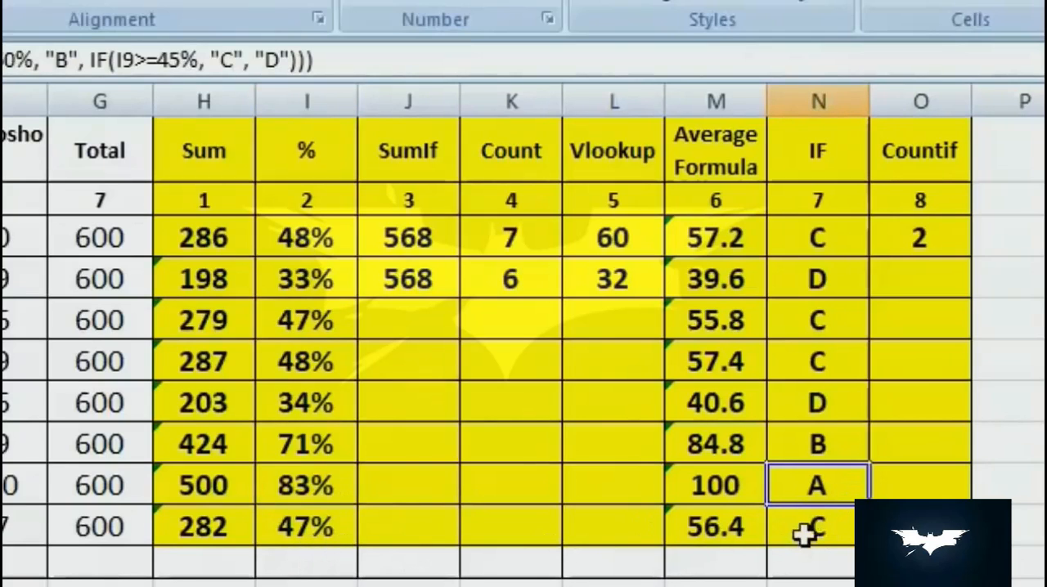
click(306, 444)
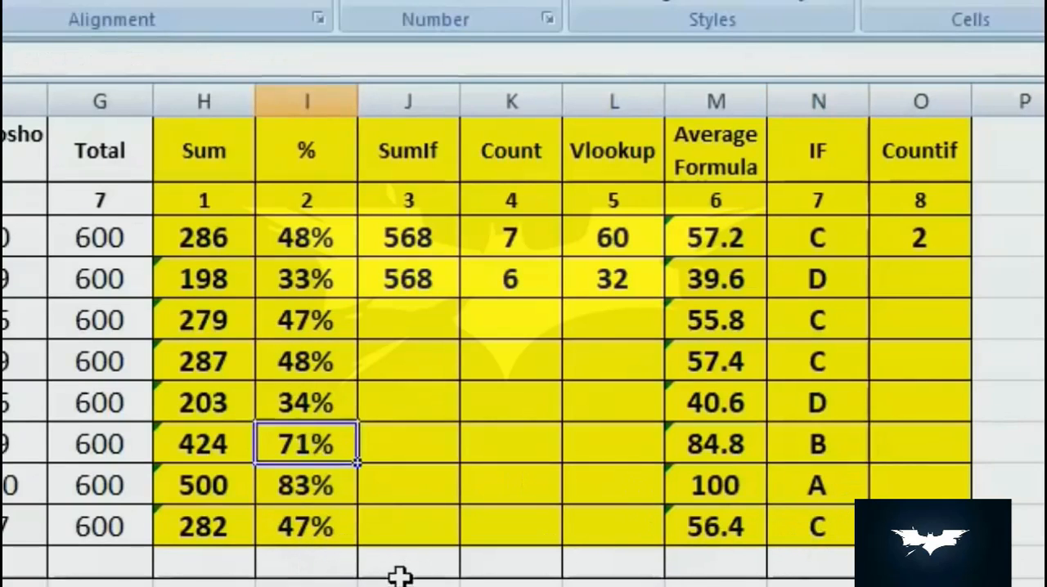
click(792, 445)
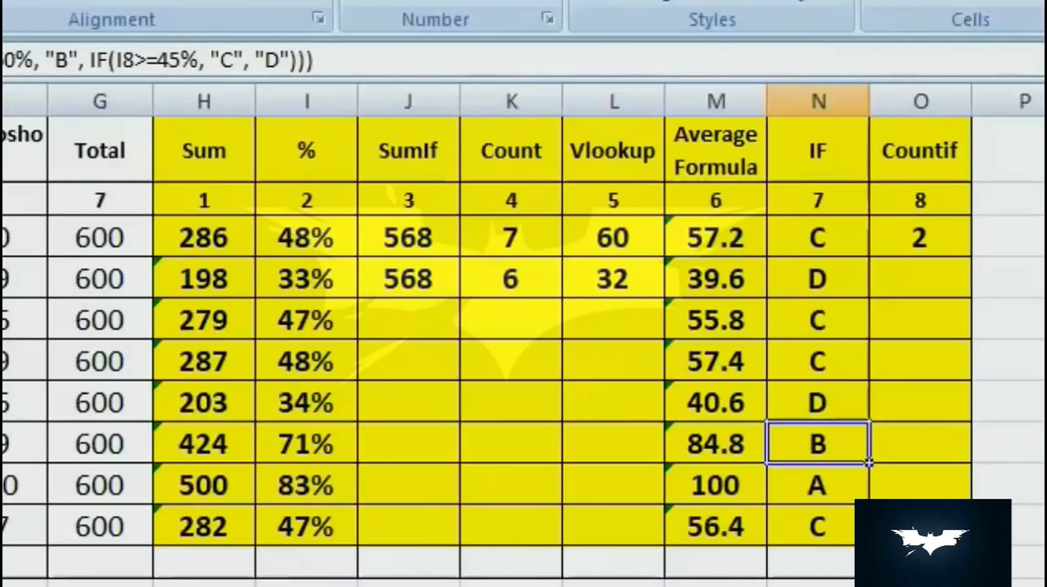
- Enter a COUNTIF formula in O4 that counts the cells in B3:G10 matching "70"
click(920, 279)
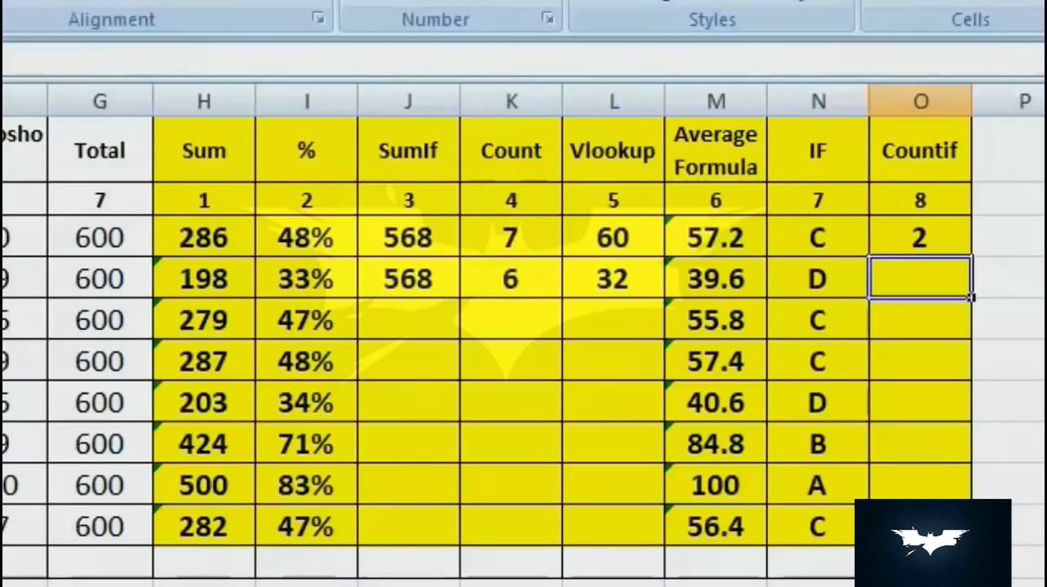
text(=)
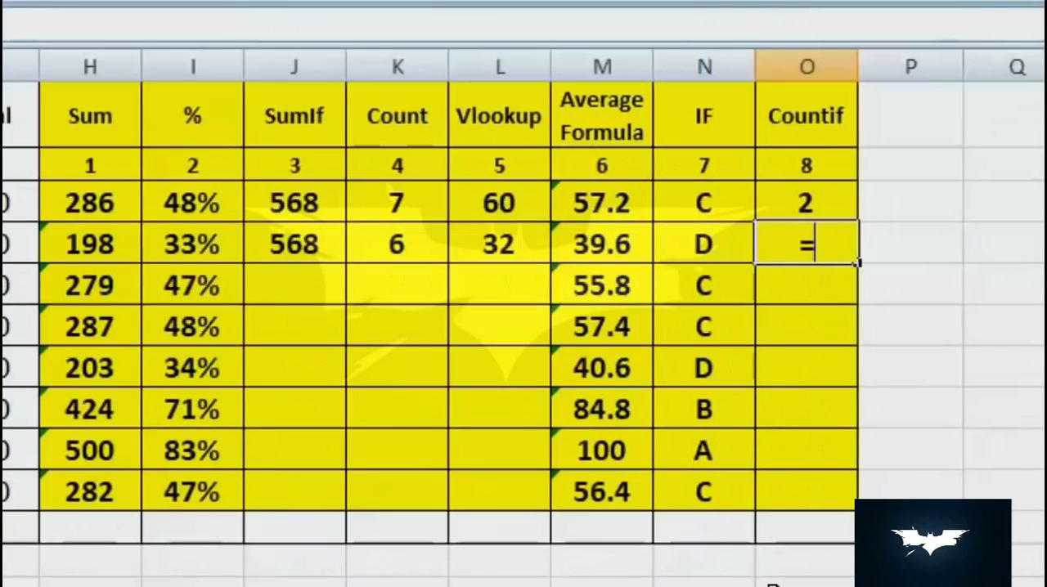
text(cou)
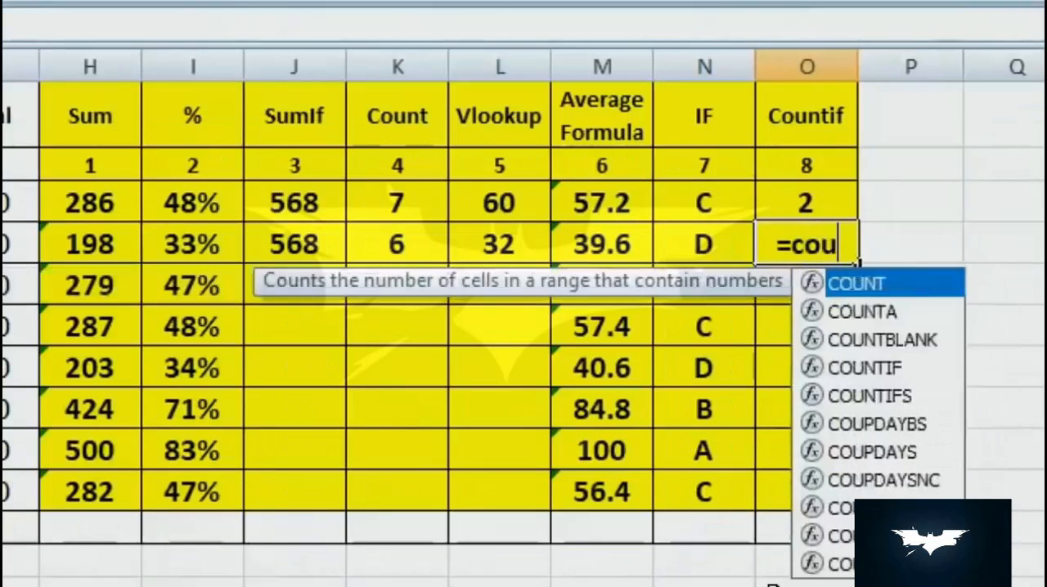
text(ntif()
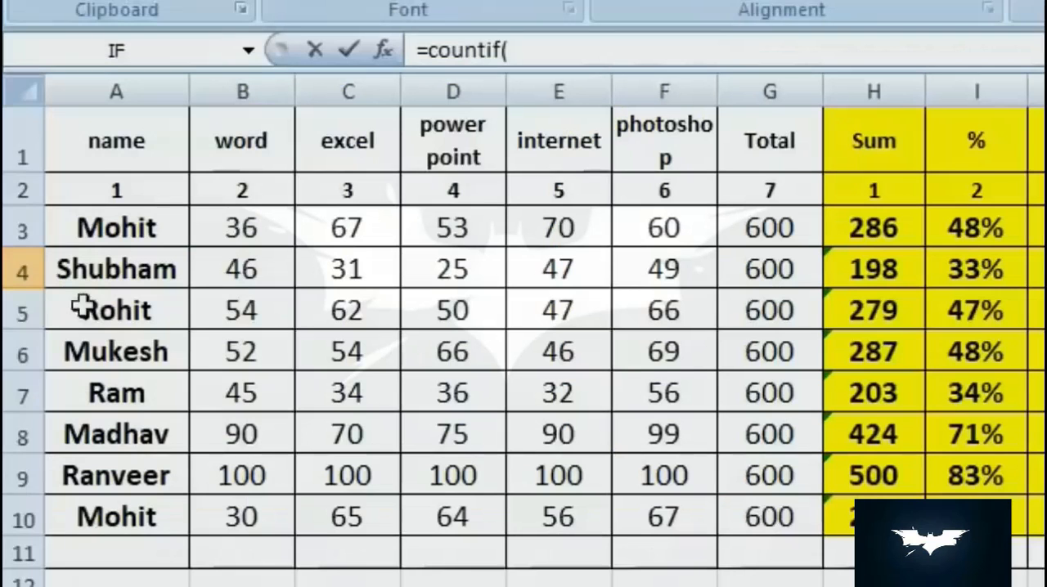
drag(233, 219, 760, 510)
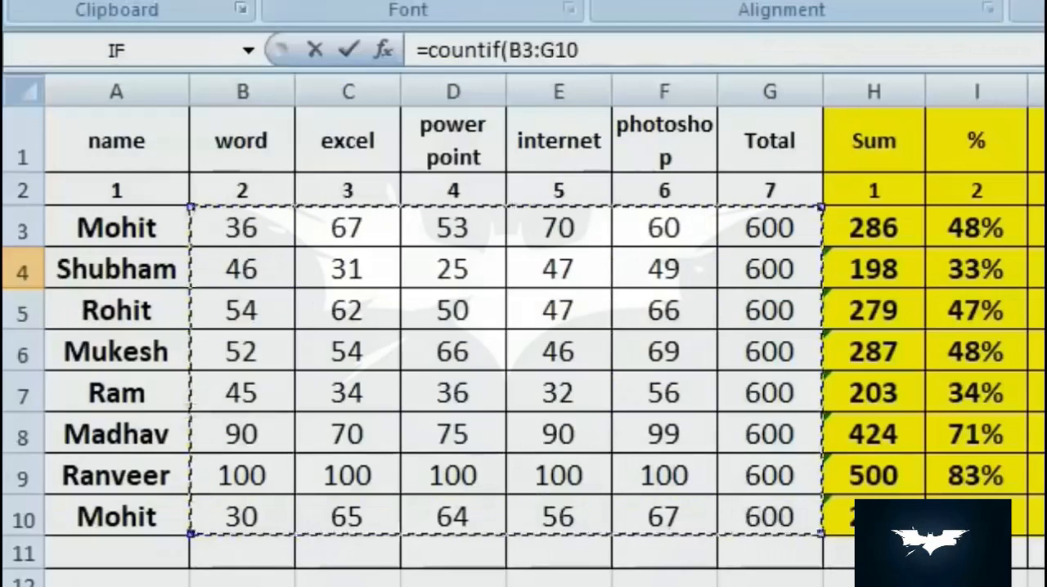
text(,)
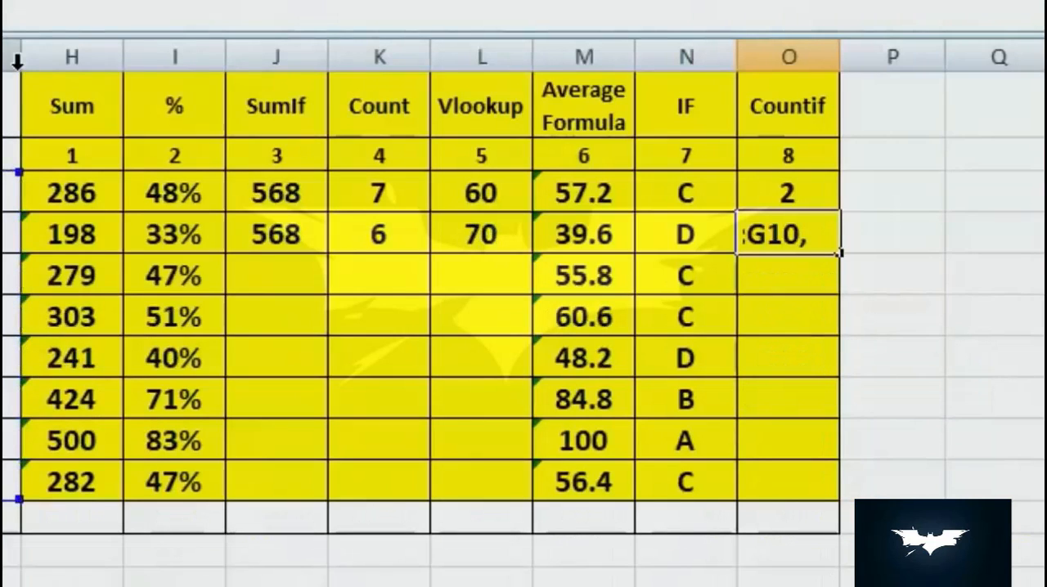
text("70)
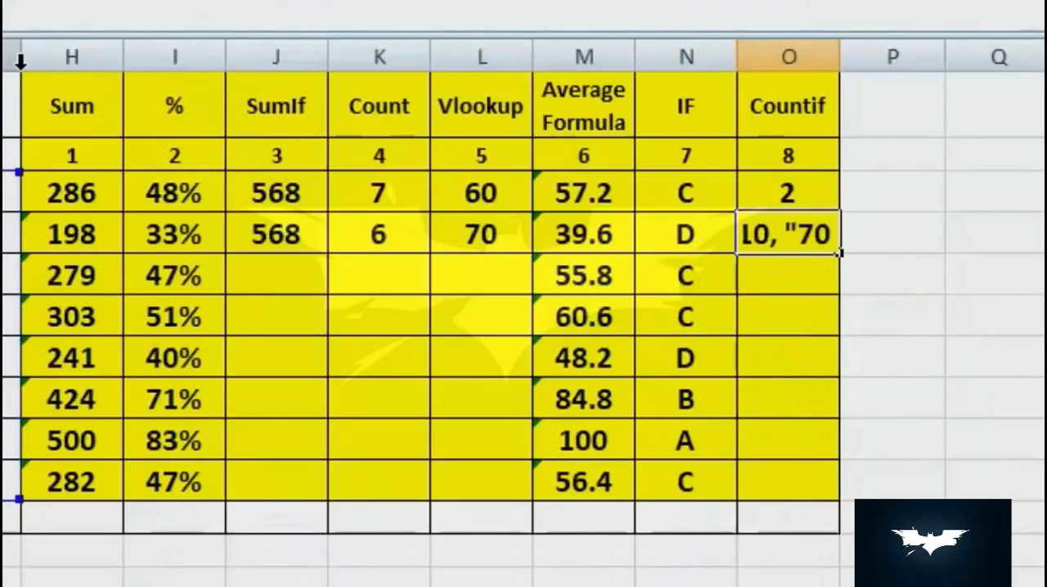
text("))
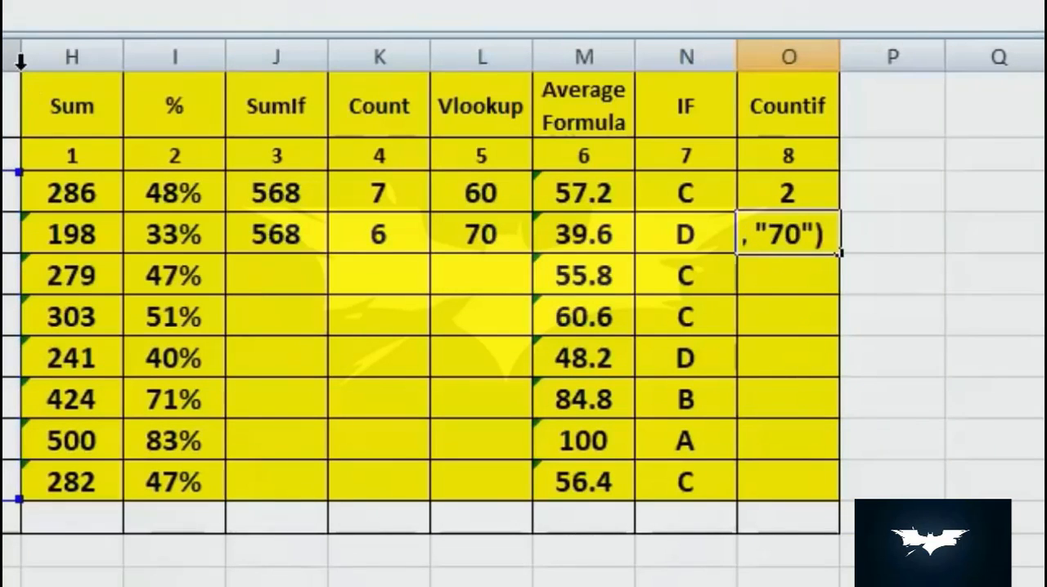
key(Return)
key(Up)
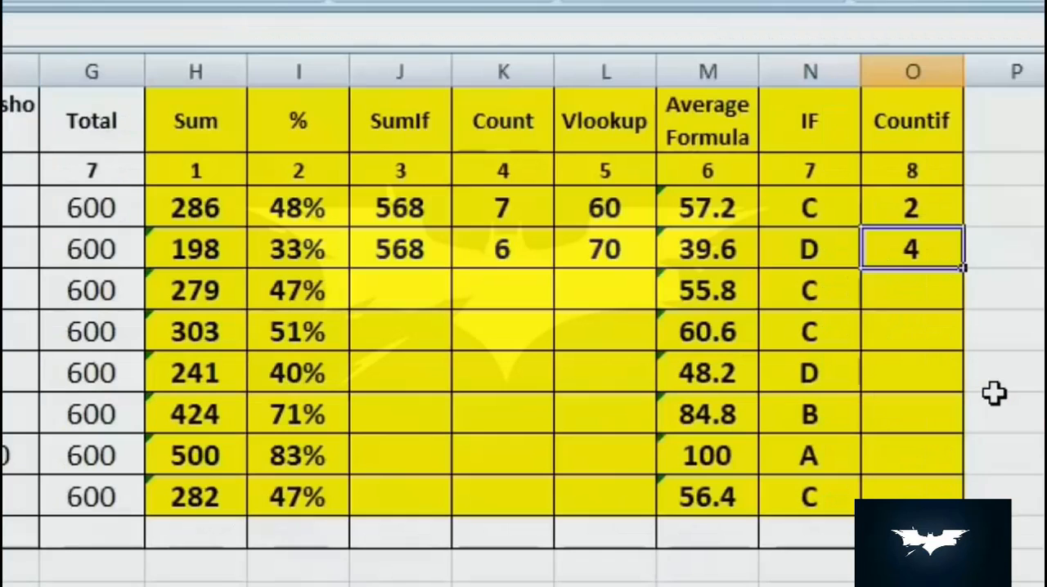
- Change the criterion of the COUNTIF formula in O4 to "100"
double_click(932, 415)
double_click(908, 415)
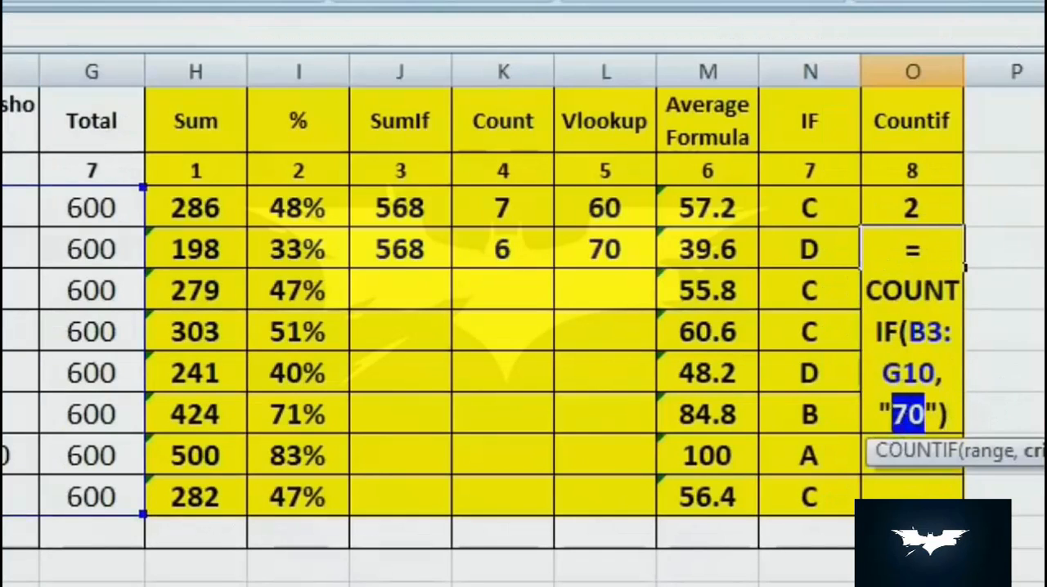
text(100)
key(Return)
key(Up)
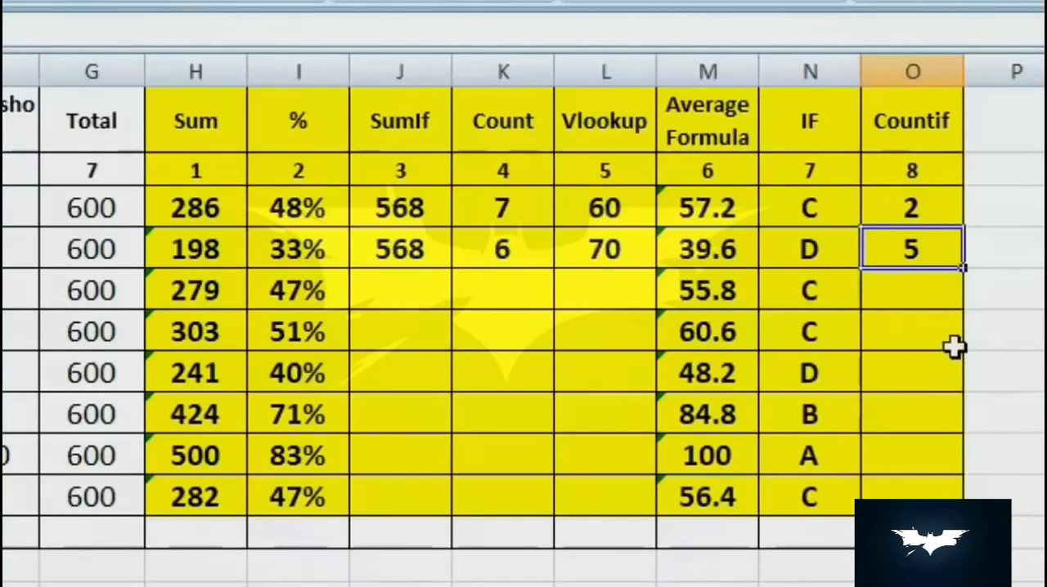
- Enter a COUNTIF formula in O5 that counts how often the student name from A3 occurs in A1:G10
click(925, 292)
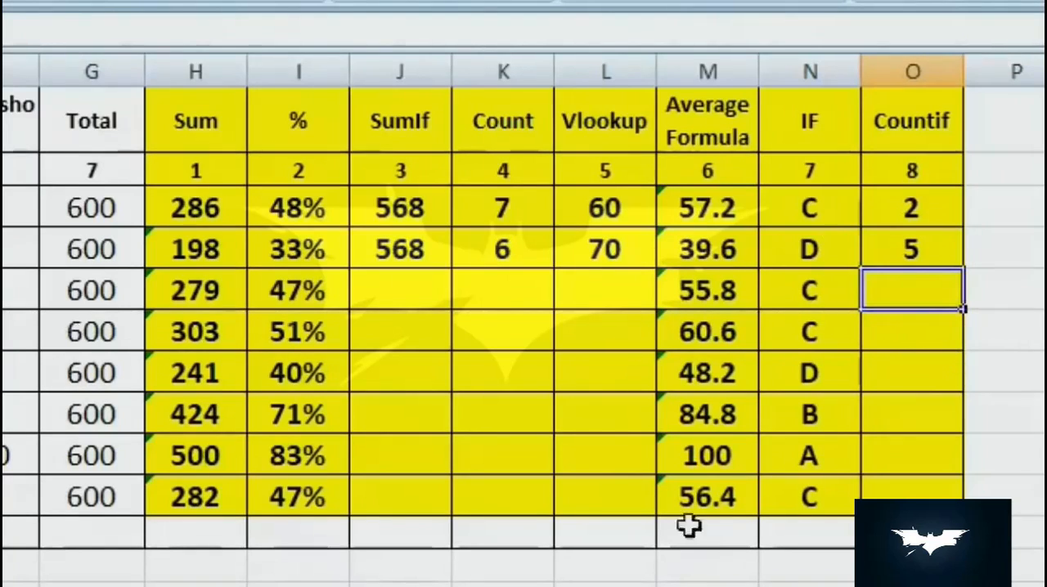
text(=)
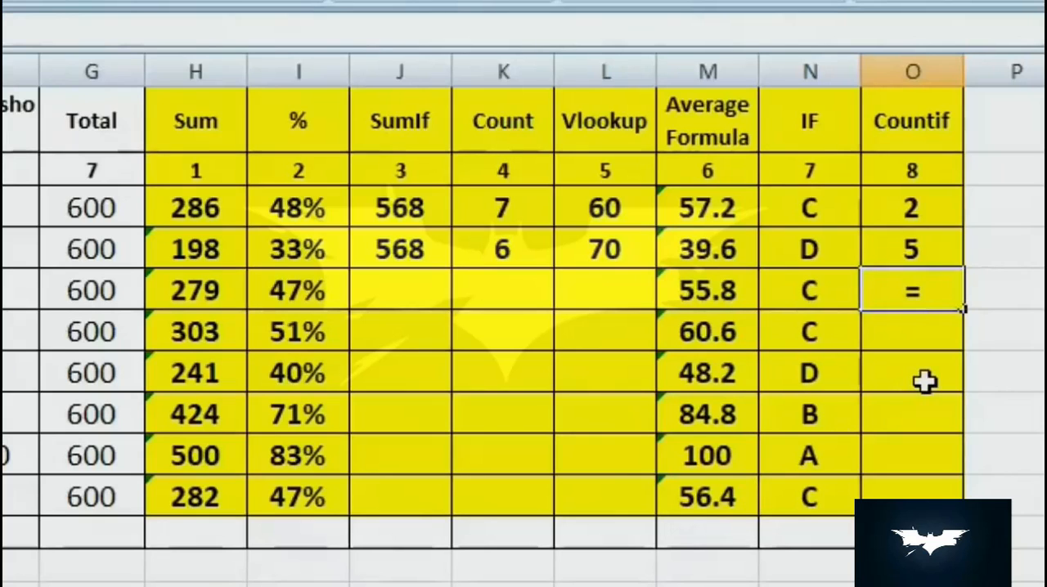
text(cou)
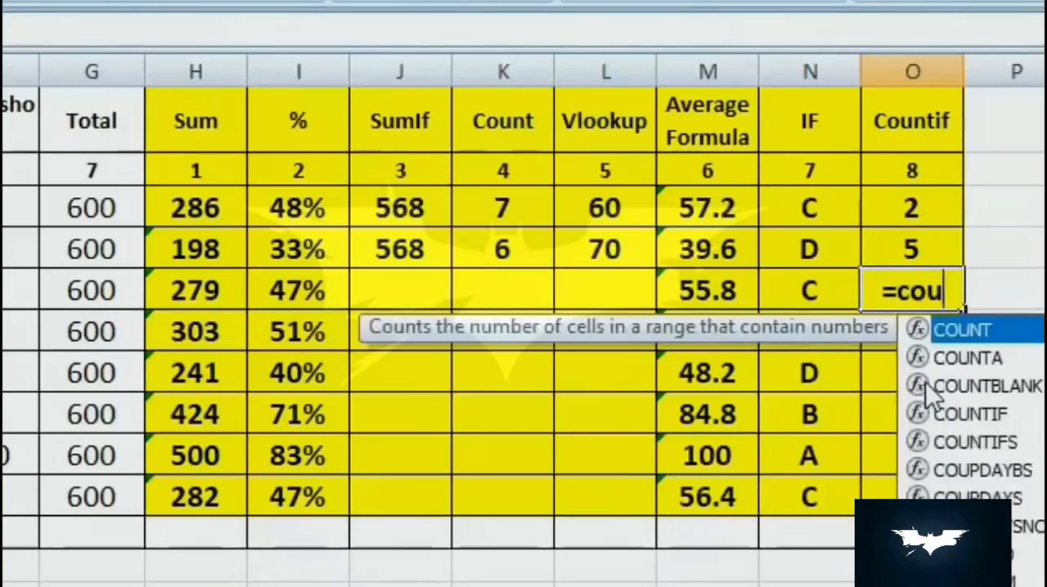
text(n)
double_click(933, 415)
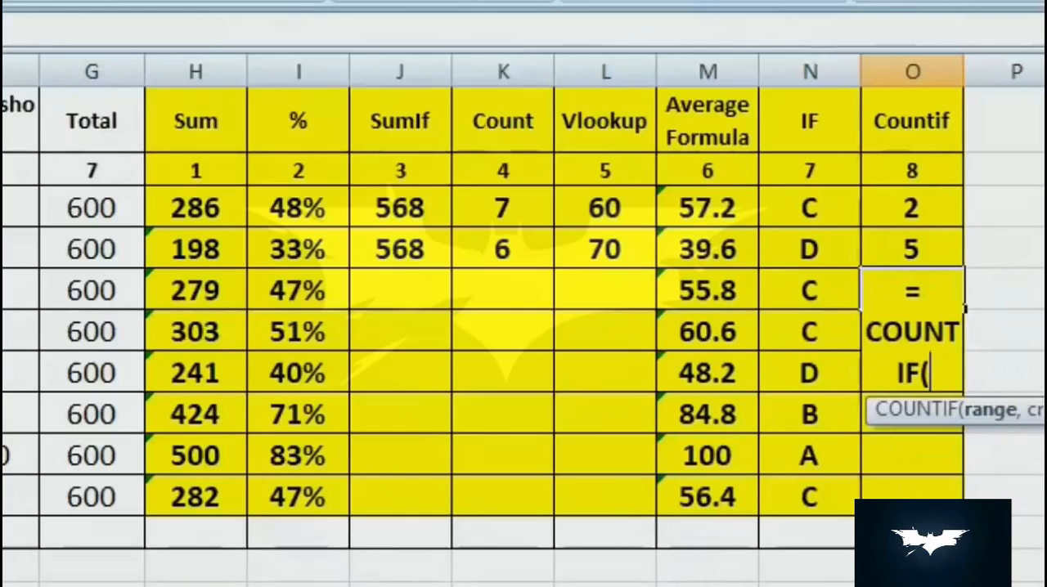
drag(114, 146, 785, 524)
text(,)
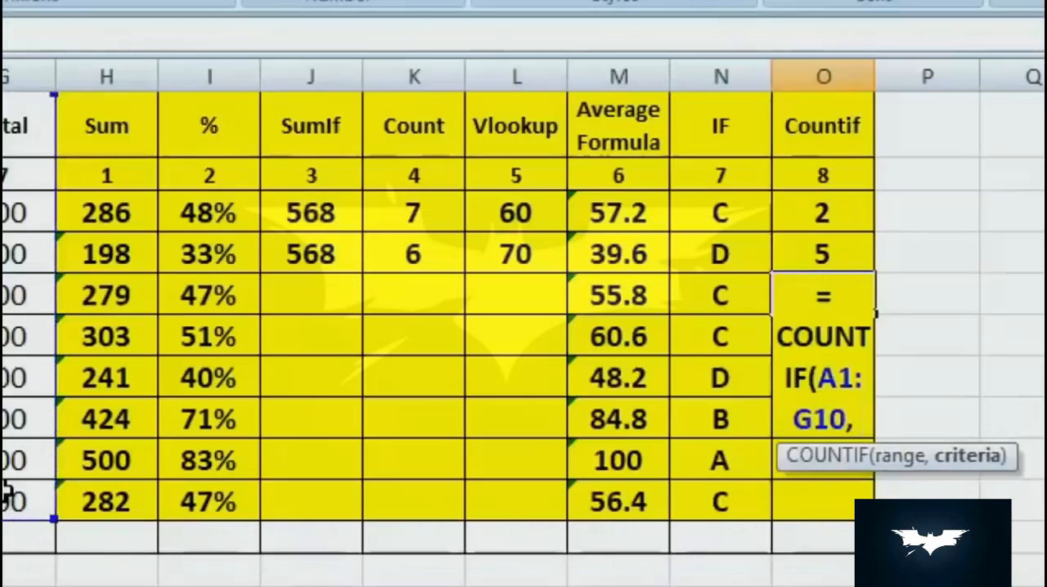
text("Mohit)
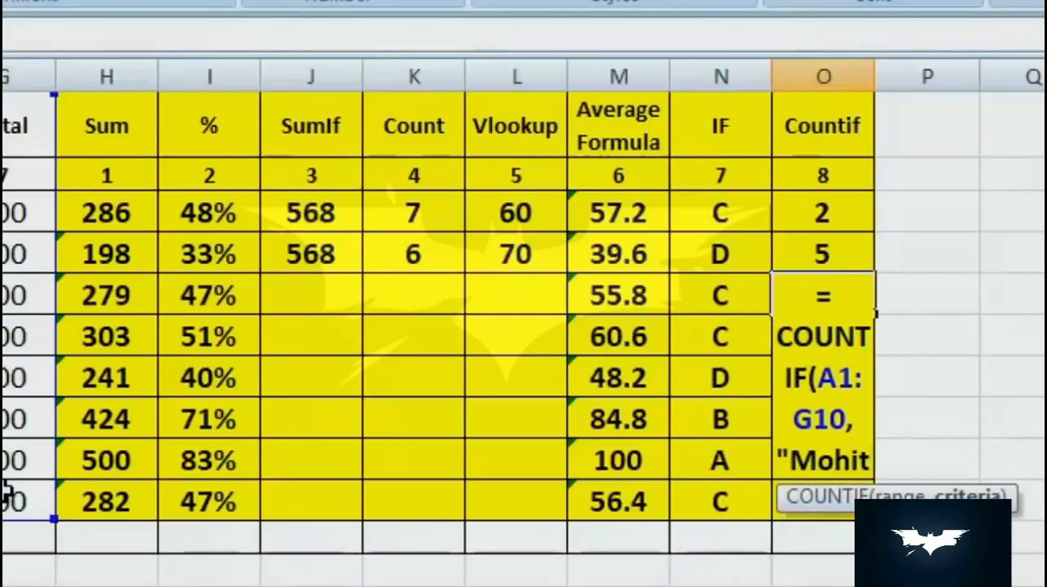
text("))
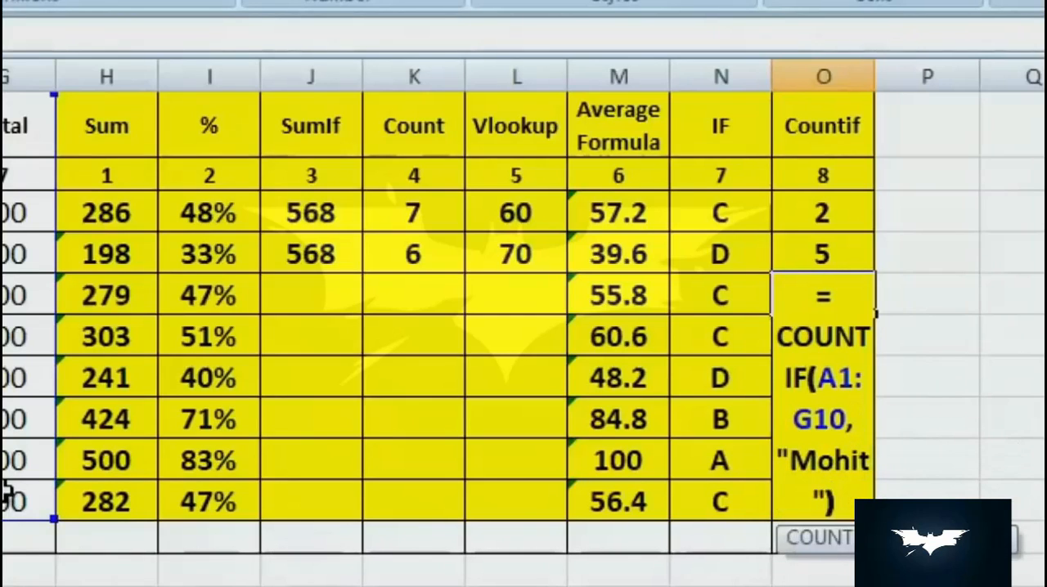
key(Return)
key(Up)
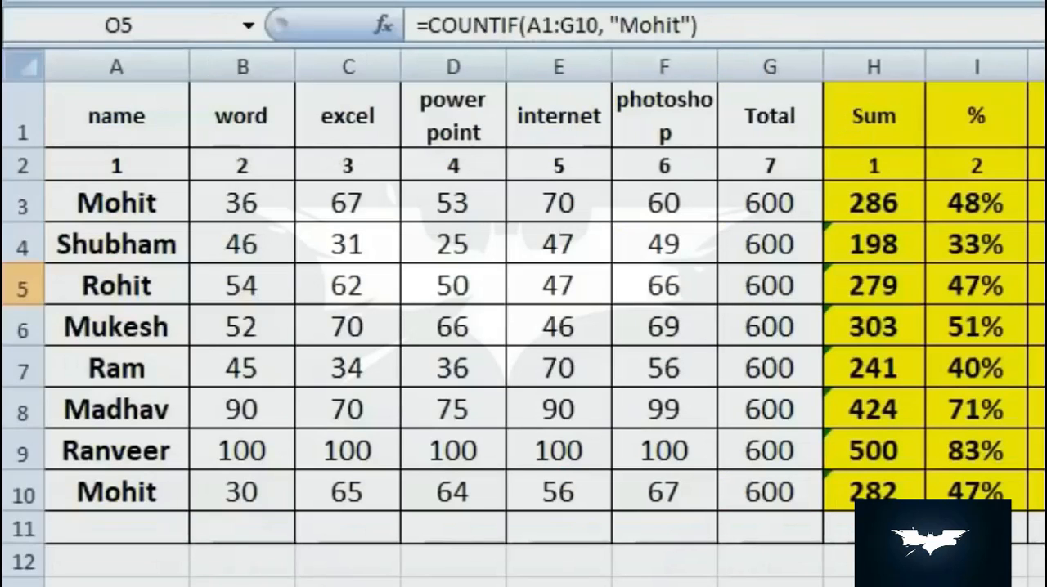
- Replace the student name in A7 with the same name as in A3
click(152, 372)
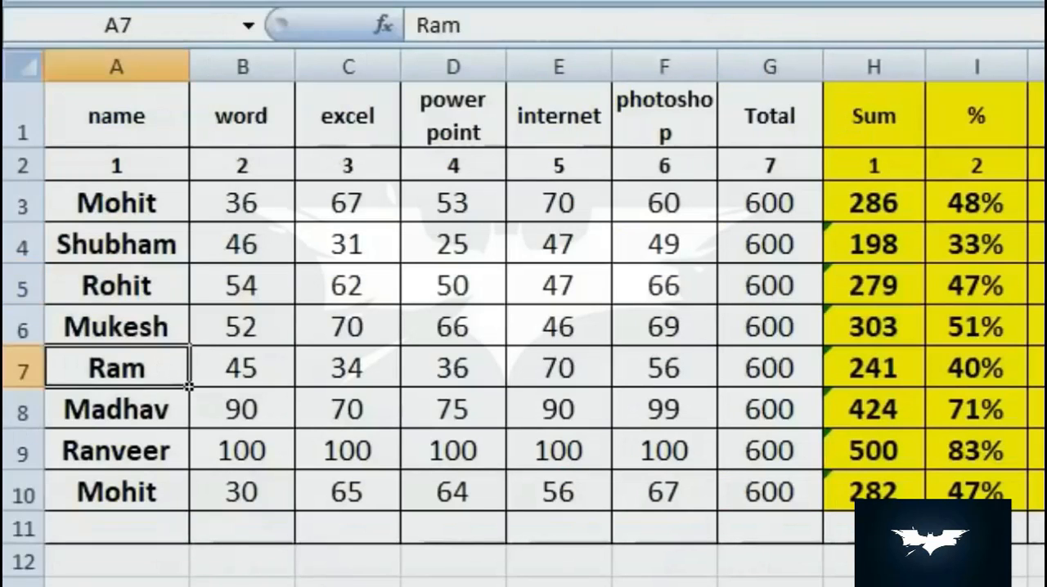
text(MOhit)
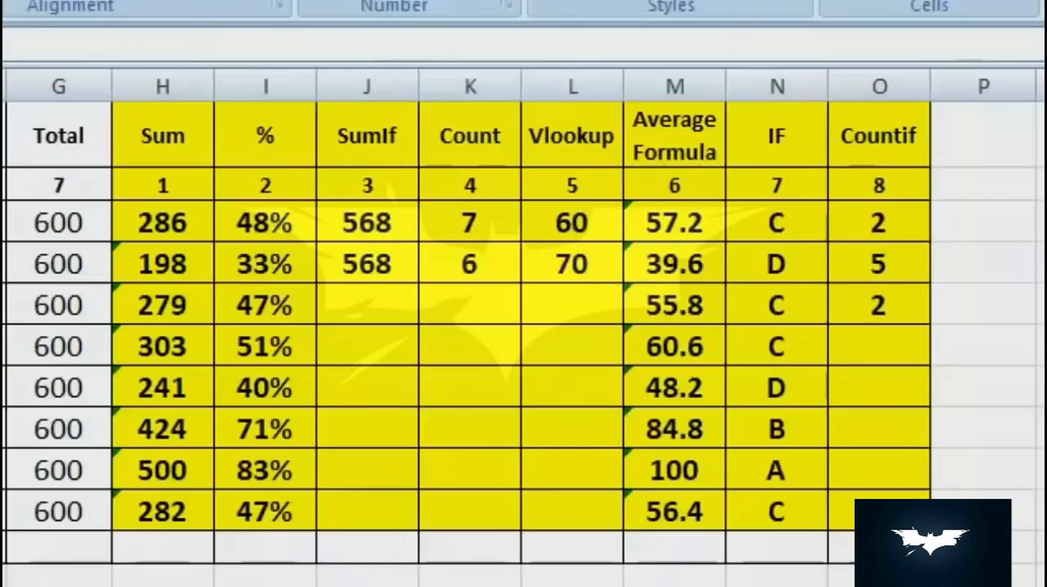
key(Return)
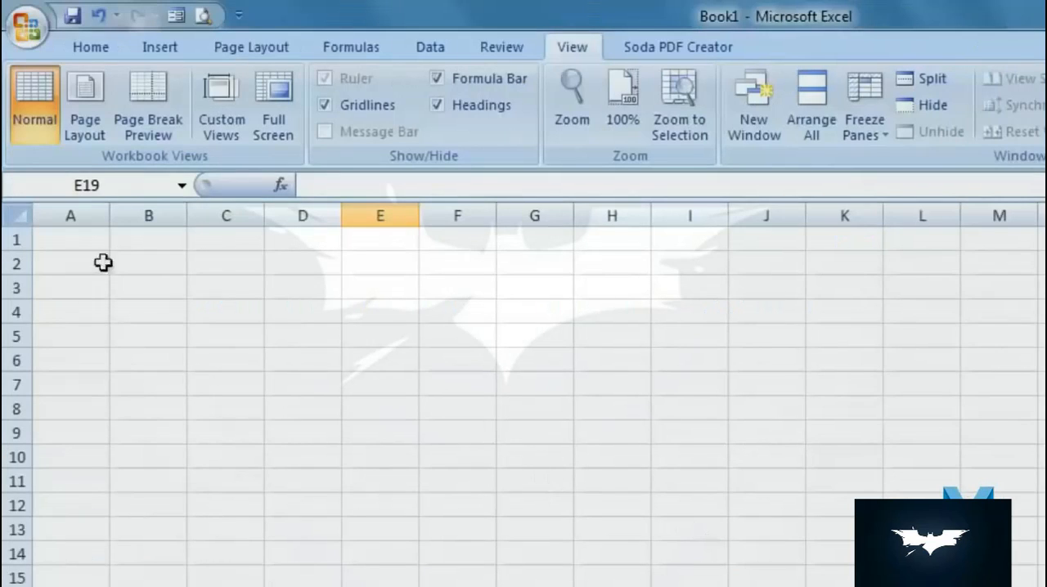
- Enable the option to show the Developer tab in the Ribbon for Book1 and apply it
click(16, 37)
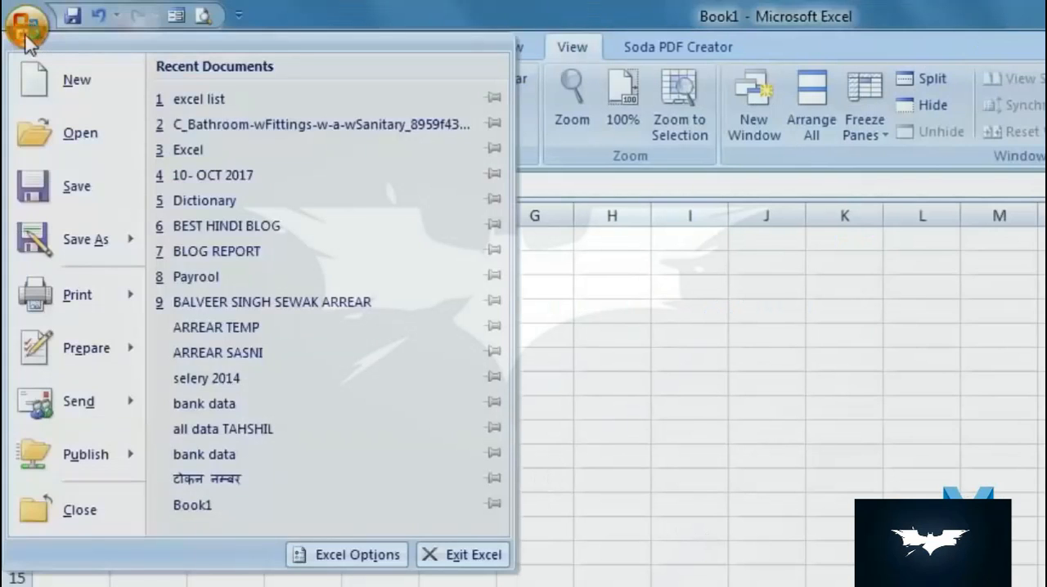
click(344, 557)
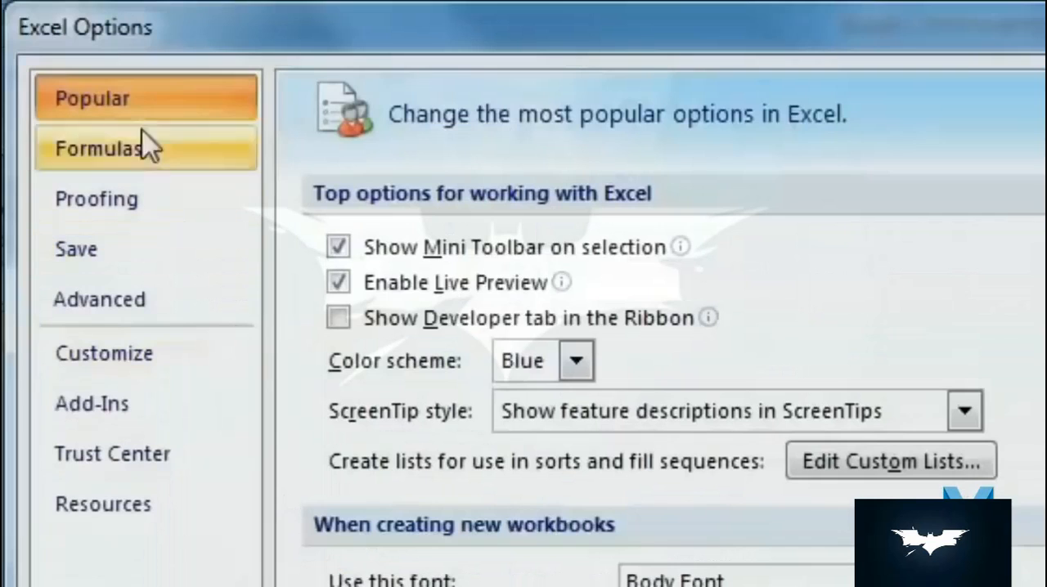
click(339, 321)
click(718, 544)
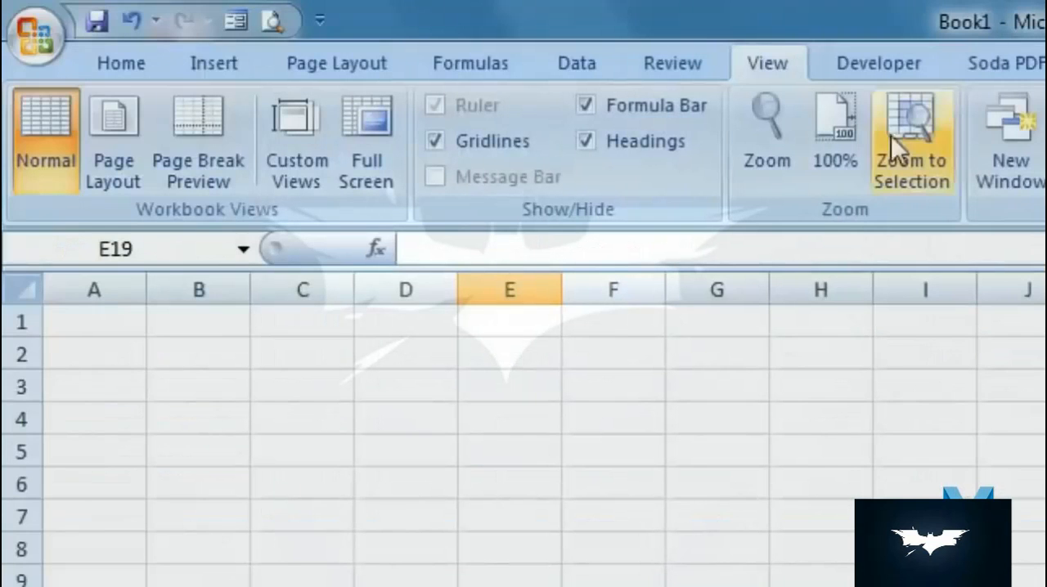
- Turn on Use Relative References for recording macros
click(879, 71)
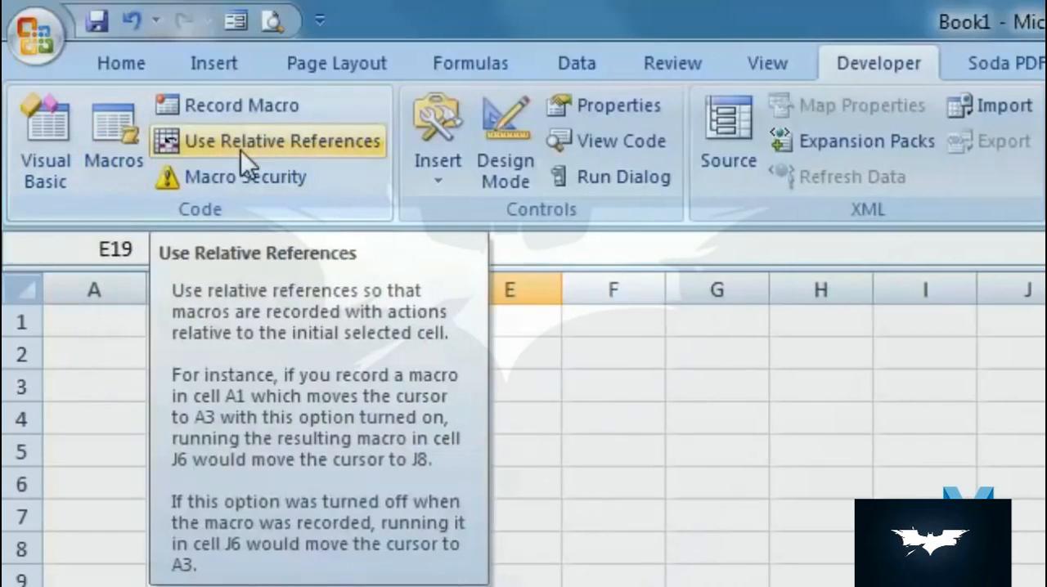
click(241, 147)
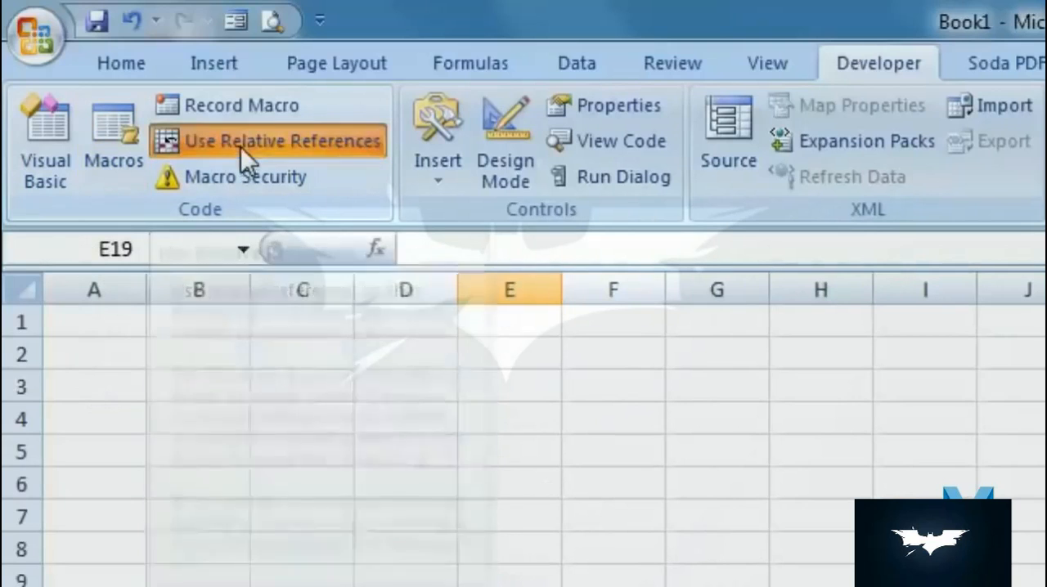
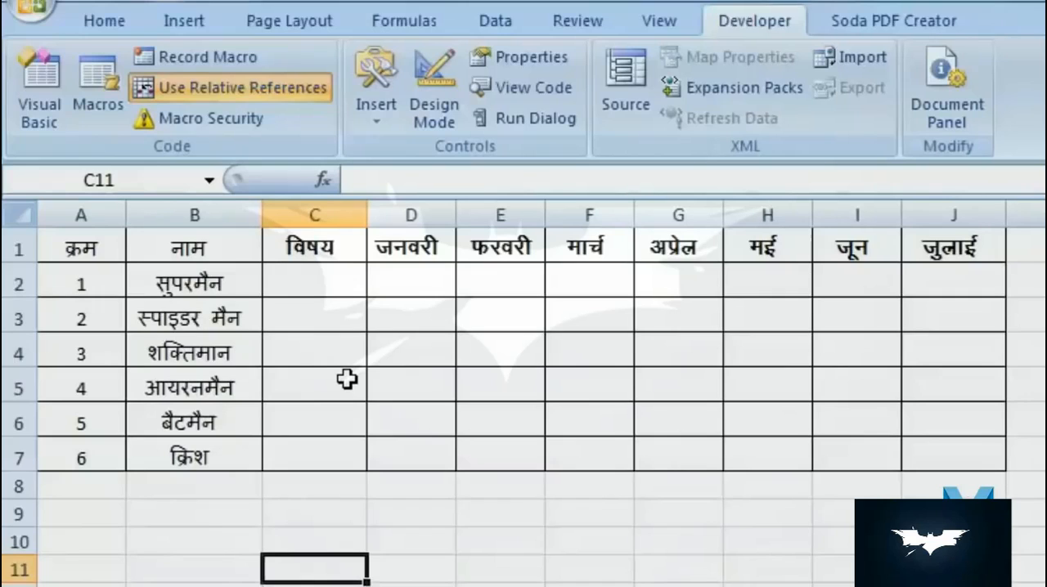
- Starting from A2, begin recording Macro5 in This Workbook with the shortcut Ctrl+Shift+N
click(210, 290)
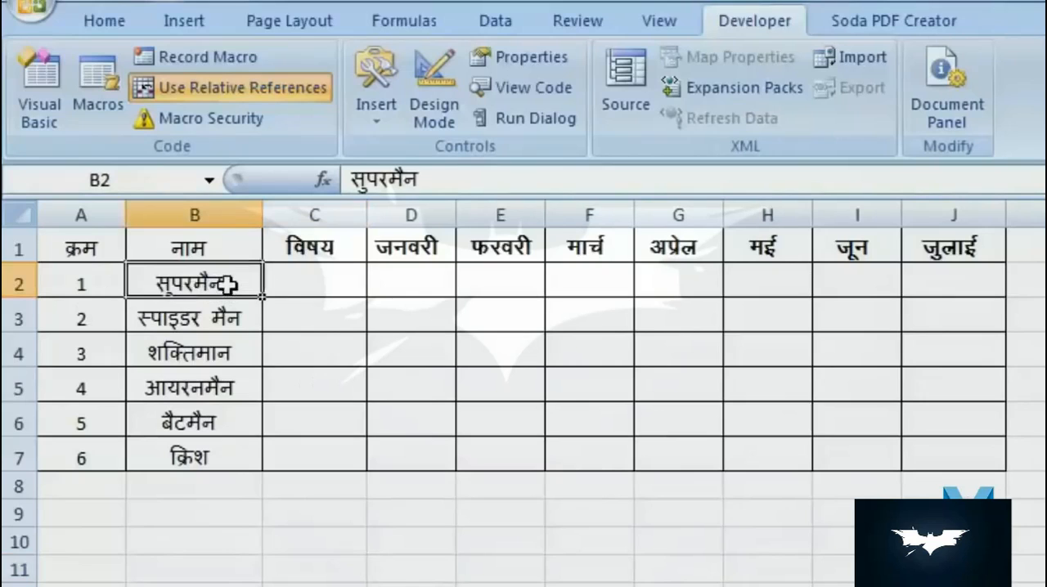
click(73, 282)
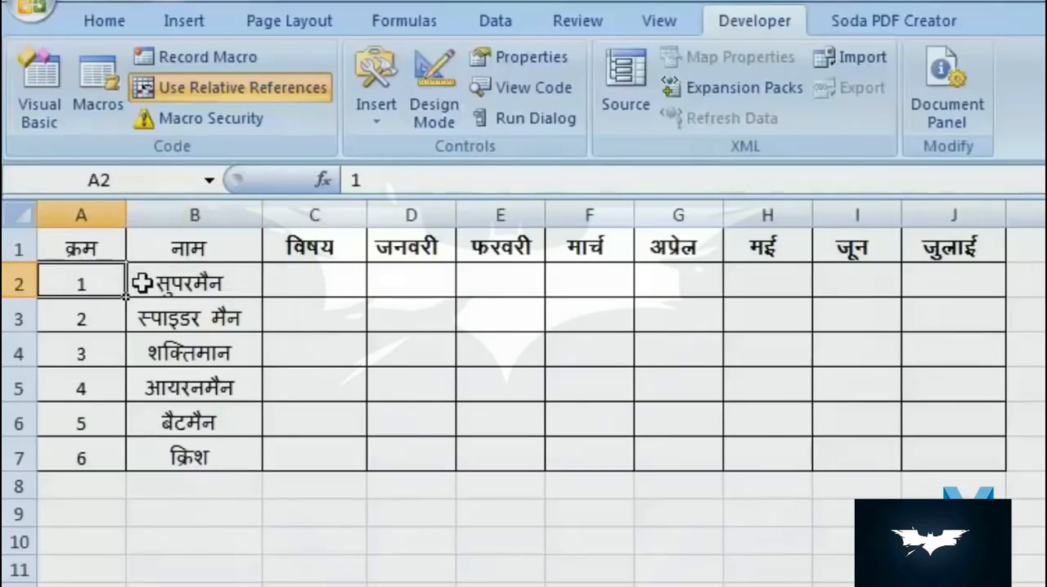
click(208, 57)
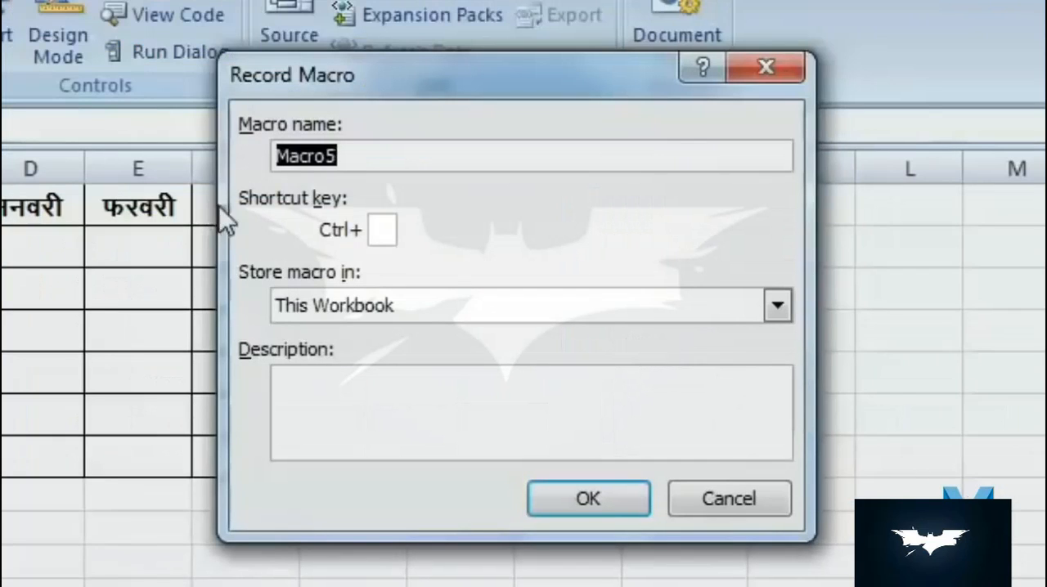
click(359, 159)
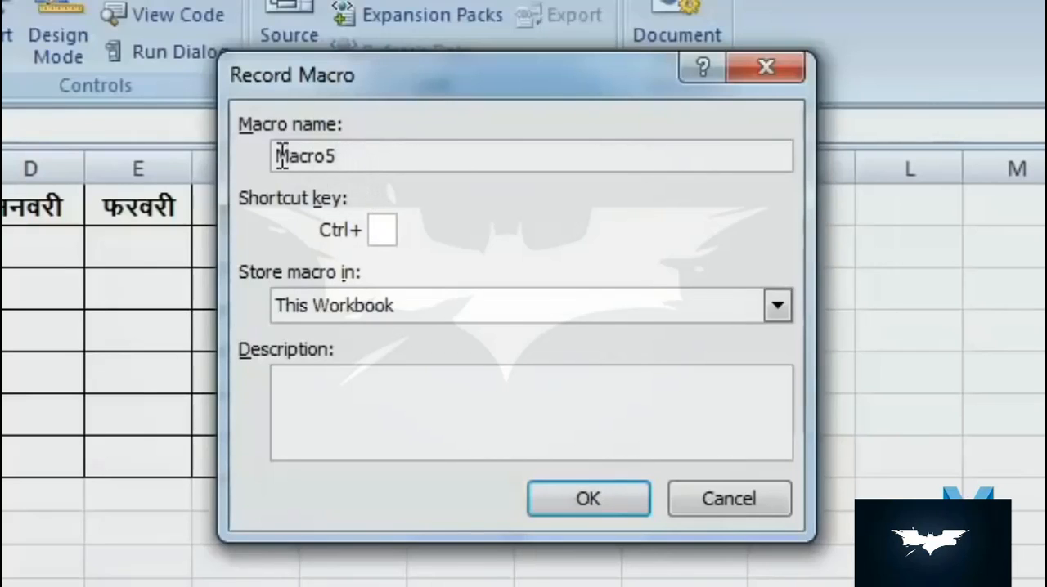
drag(281, 155, 395, 161)
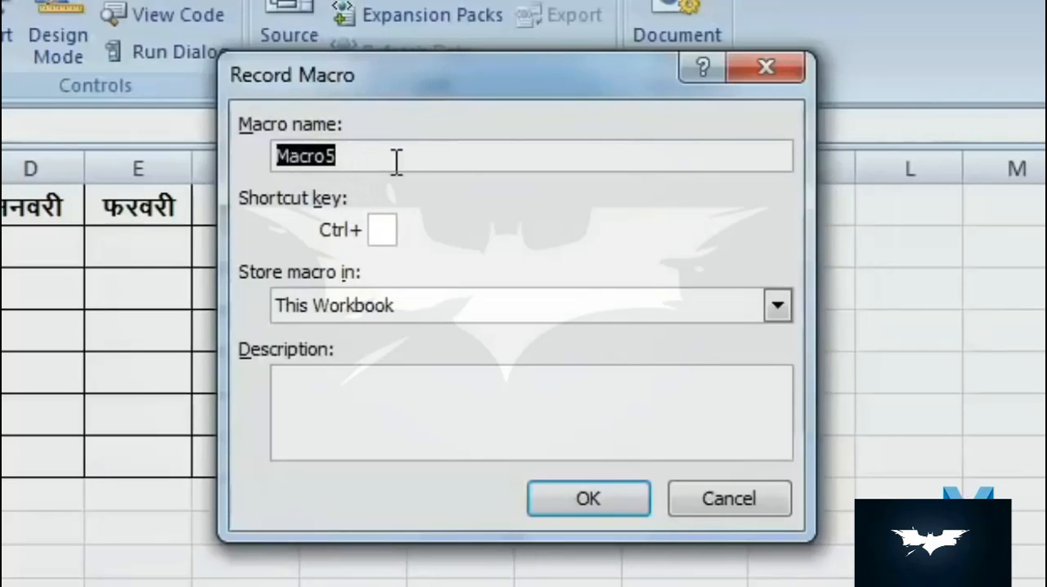
click(385, 230)
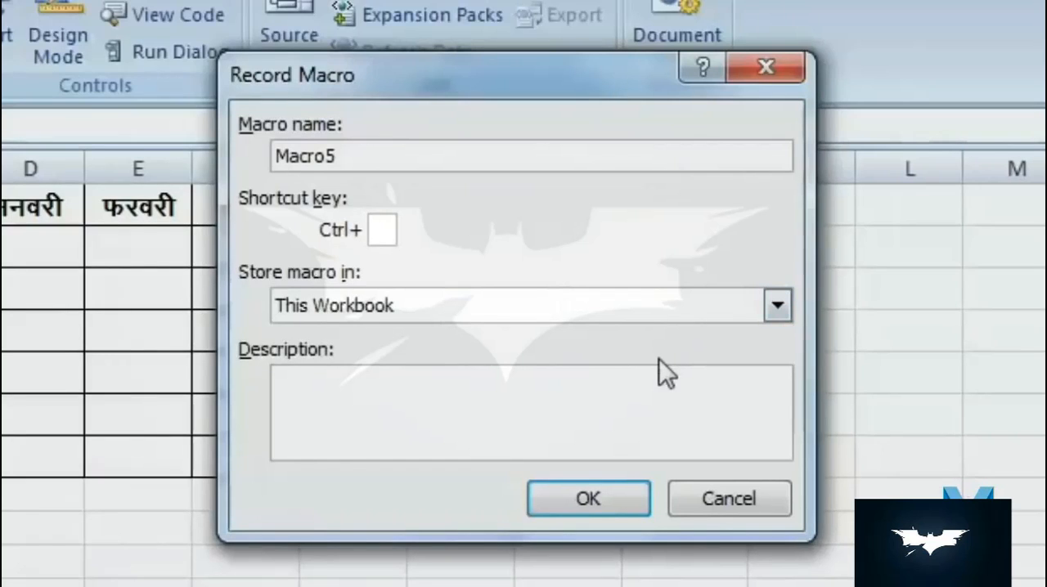
text(N)
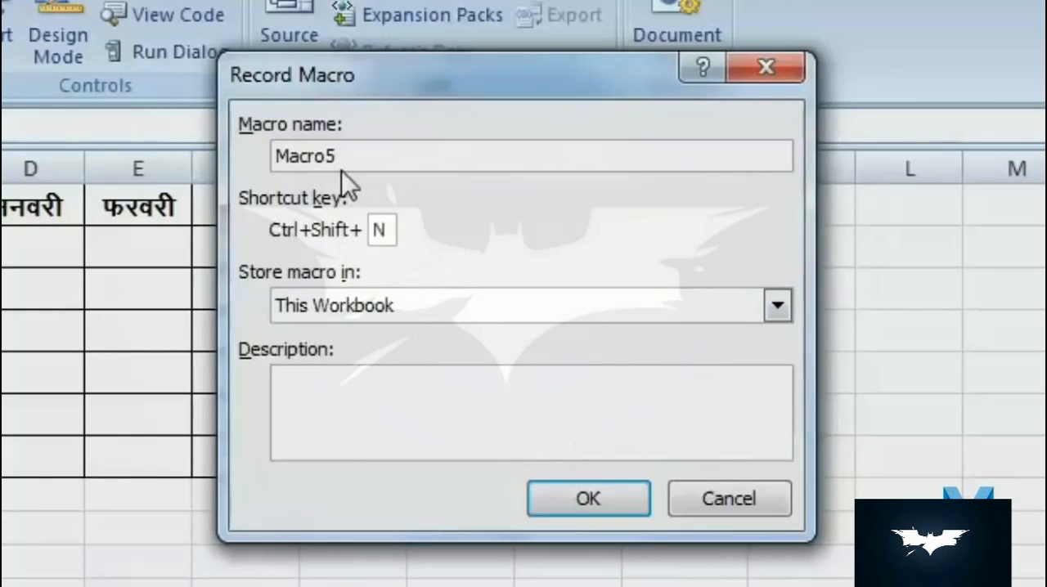
click(588, 495)
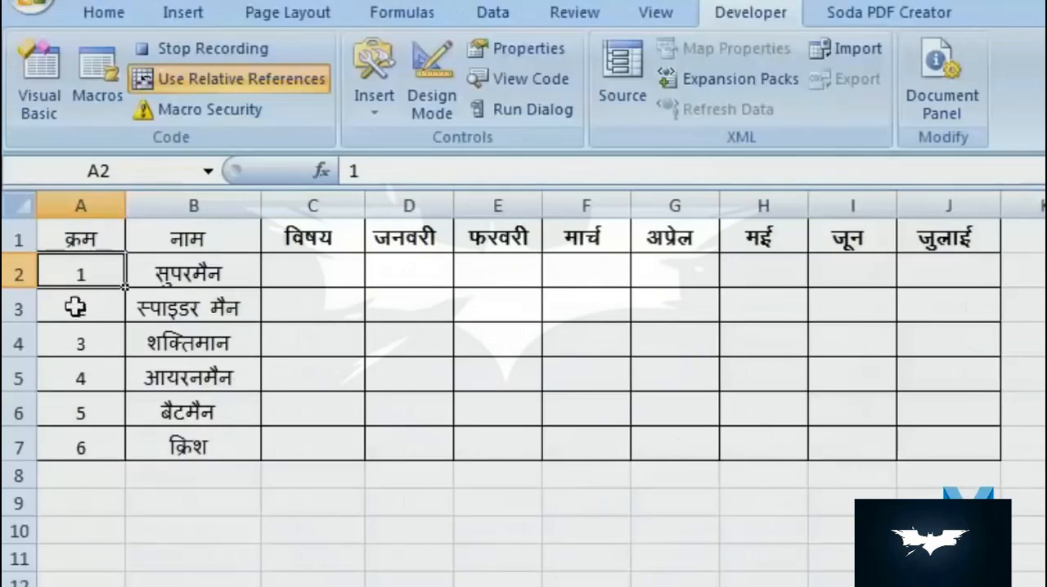
- Insert five blank rows above row 3, below the first name entry
click(111, 306)
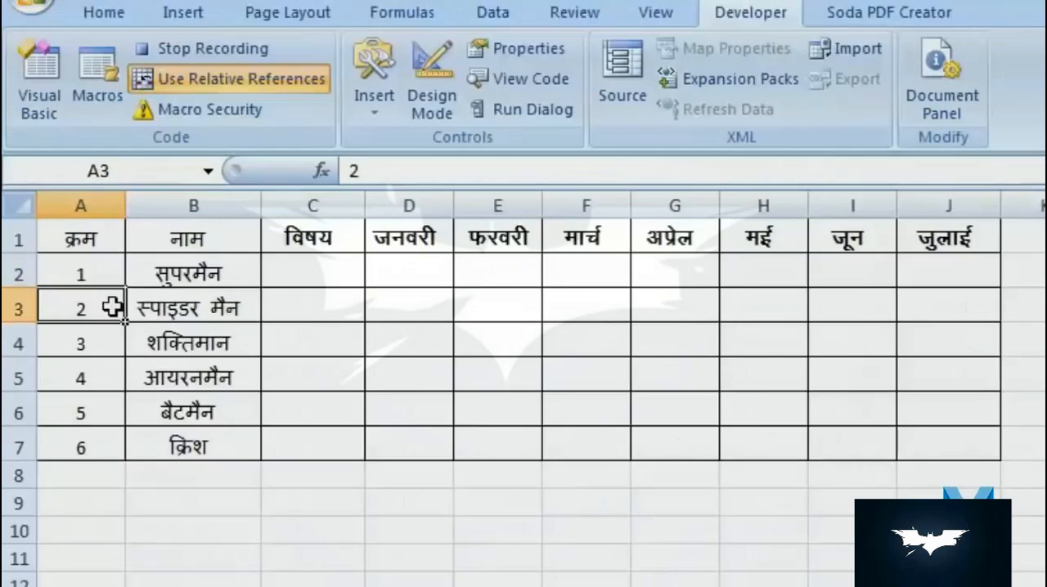
drag(18, 309, 17, 445)
right_click(15, 444)
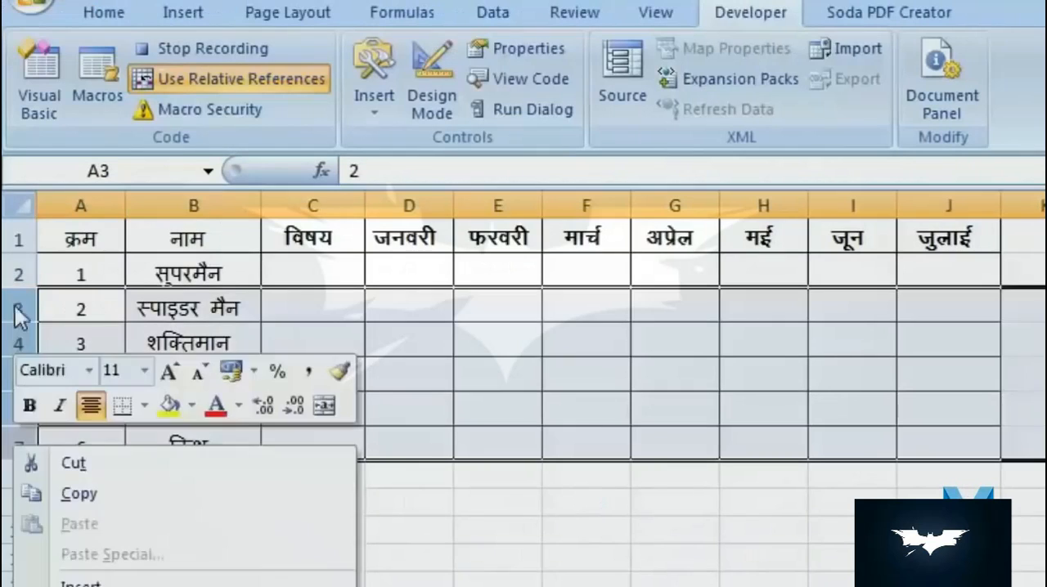
click(20, 312)
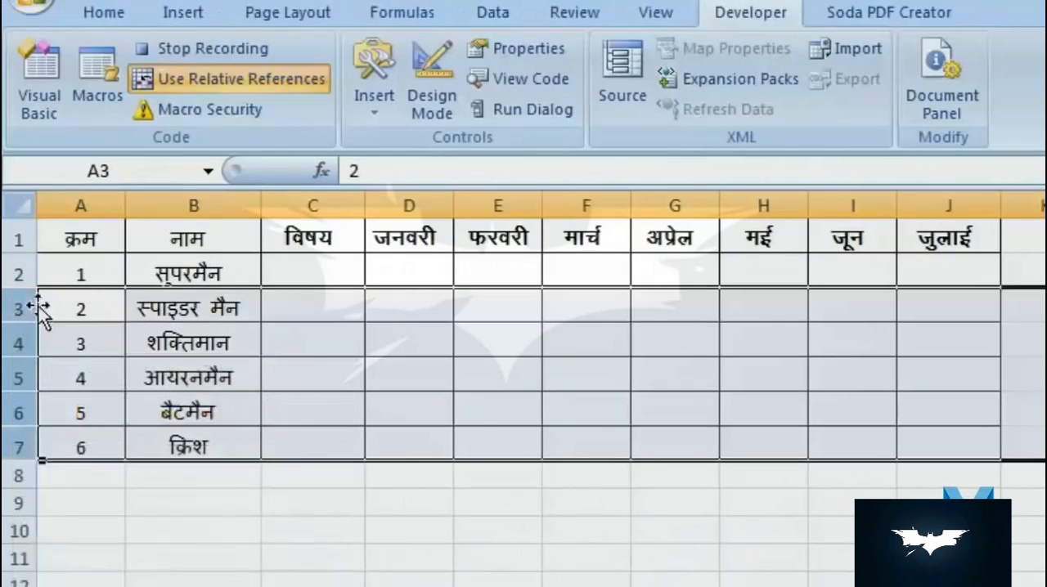
right_click(23, 440)
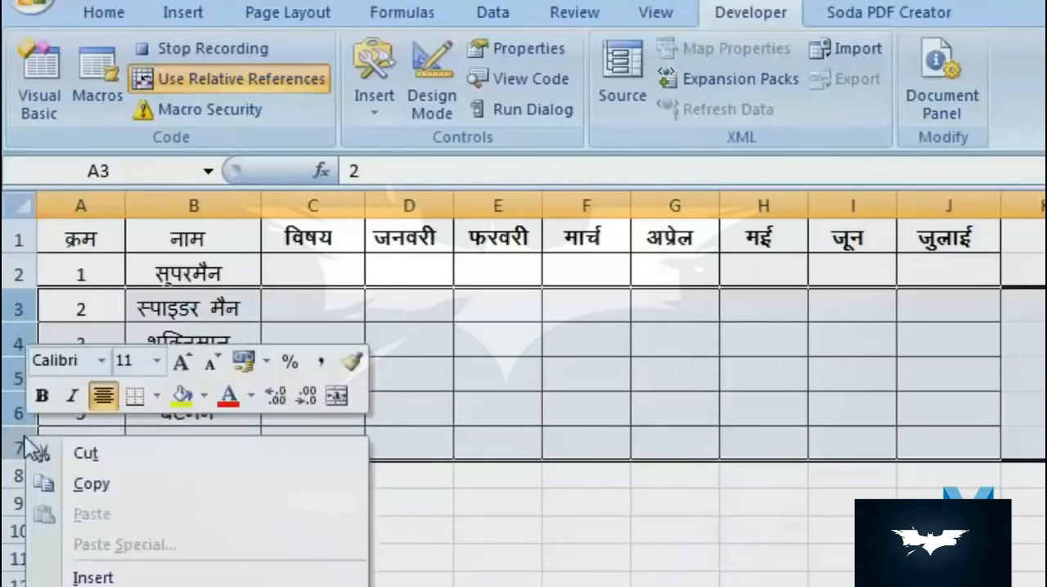
click(143, 576)
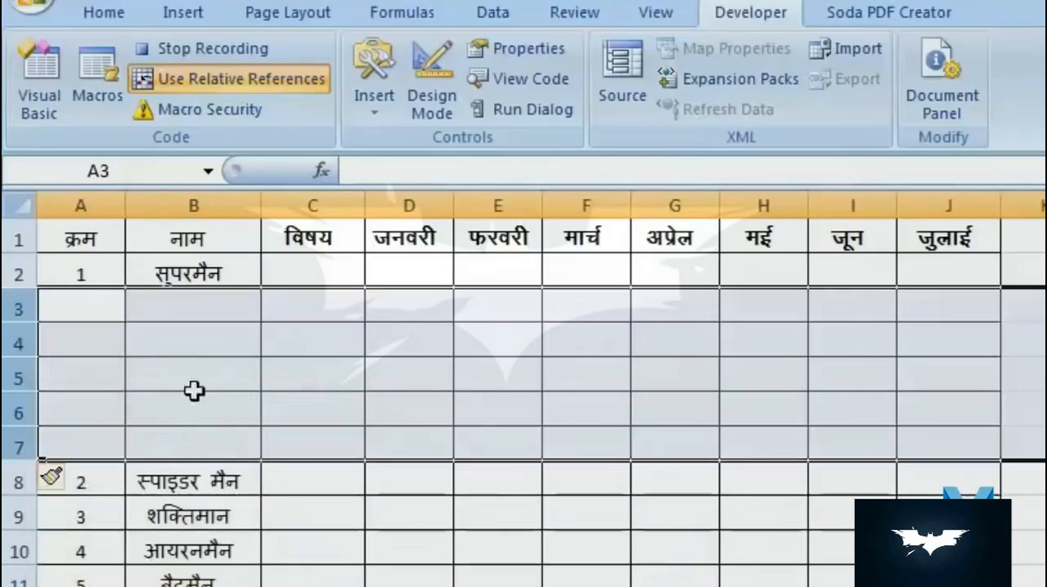
- Fill C2:C7 with the subject labels गणित, विज्ञान, अंग्रेजी, हिंदी, कंप्यूटर and the total label योग
click(333, 276)
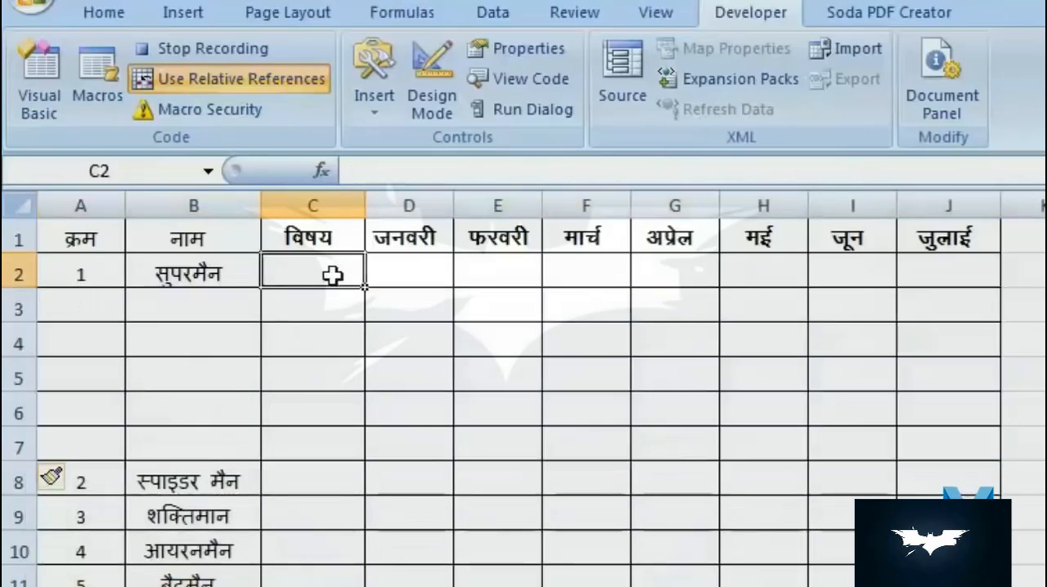
text(गणित)
key(Return)
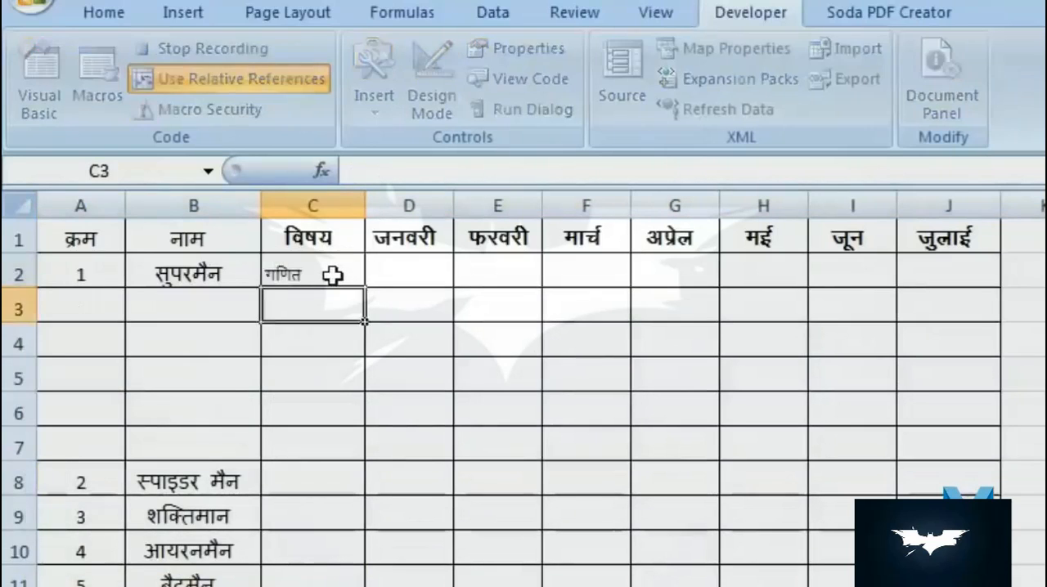
text(foKku)
key(Return)
text(vaxzsth)
key(Return)
text(fganh)
key(Return)
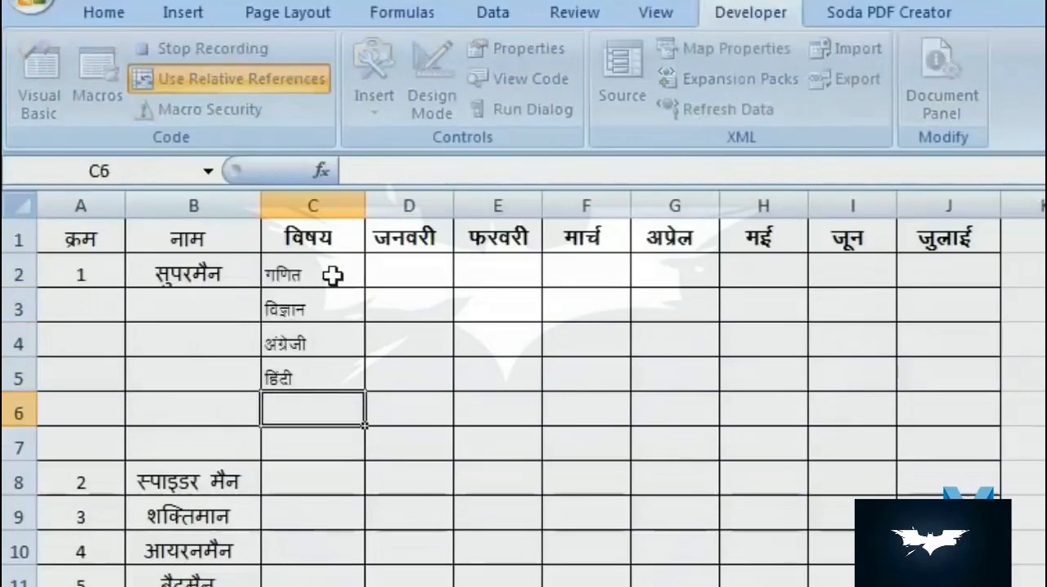
text(daI;wVj)
key(Return)
text(;)
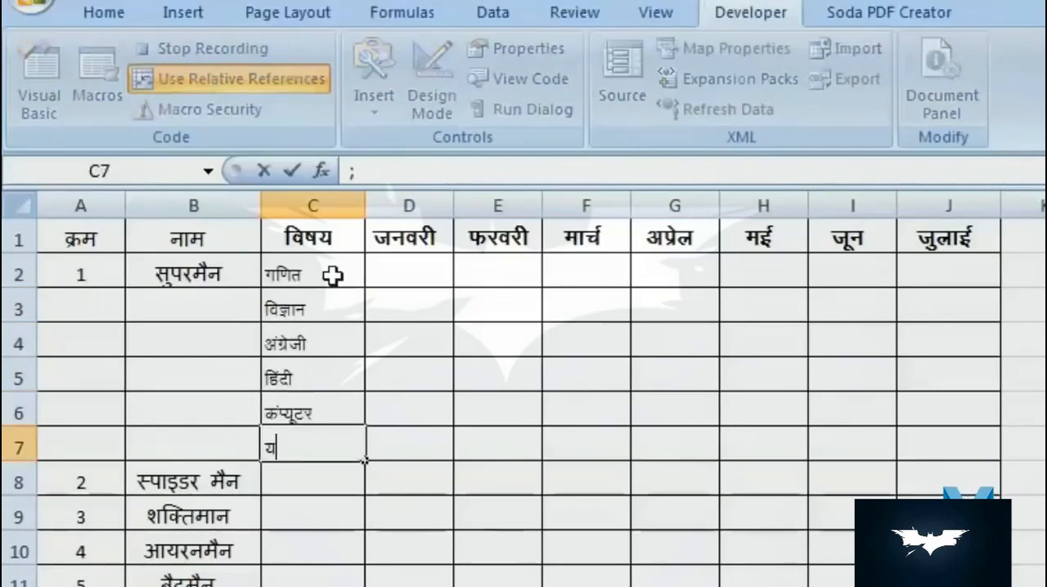
text(ksx)
key(Tab)
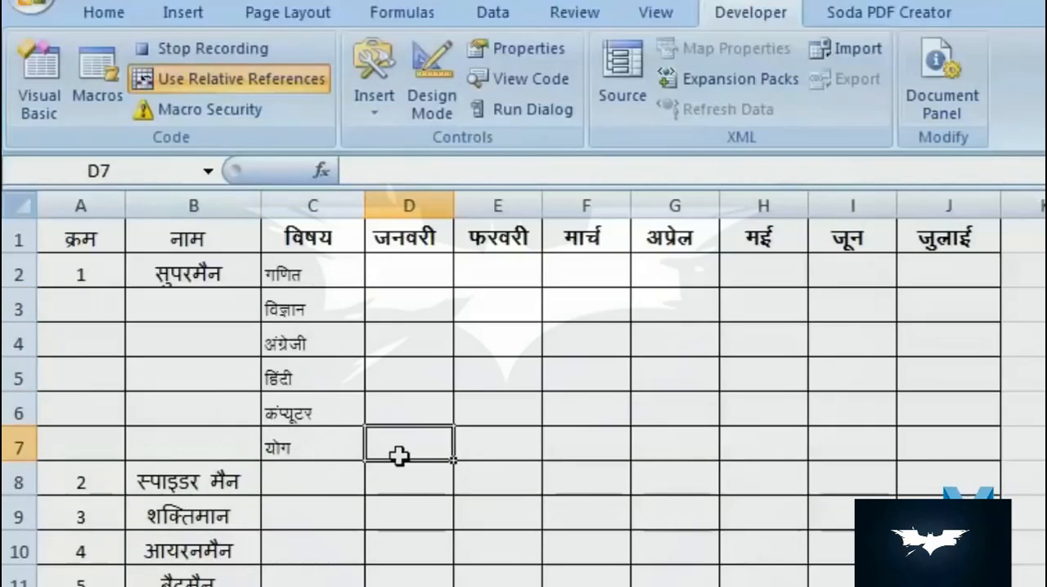
- Enter =SUM(D2:D6) in D7 and fill the formula across to J7
click(100, 12)
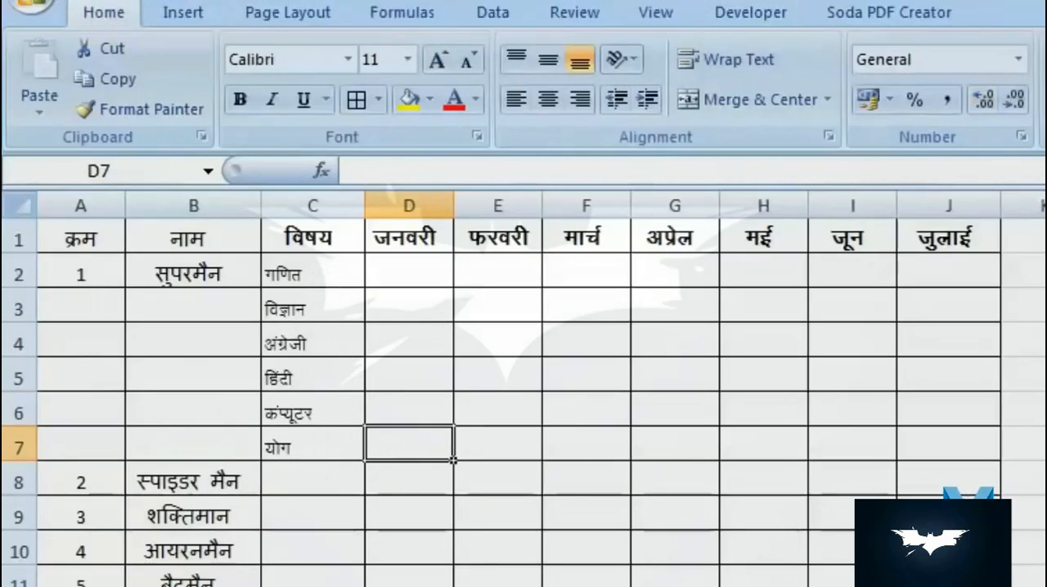
key(alt+equal)
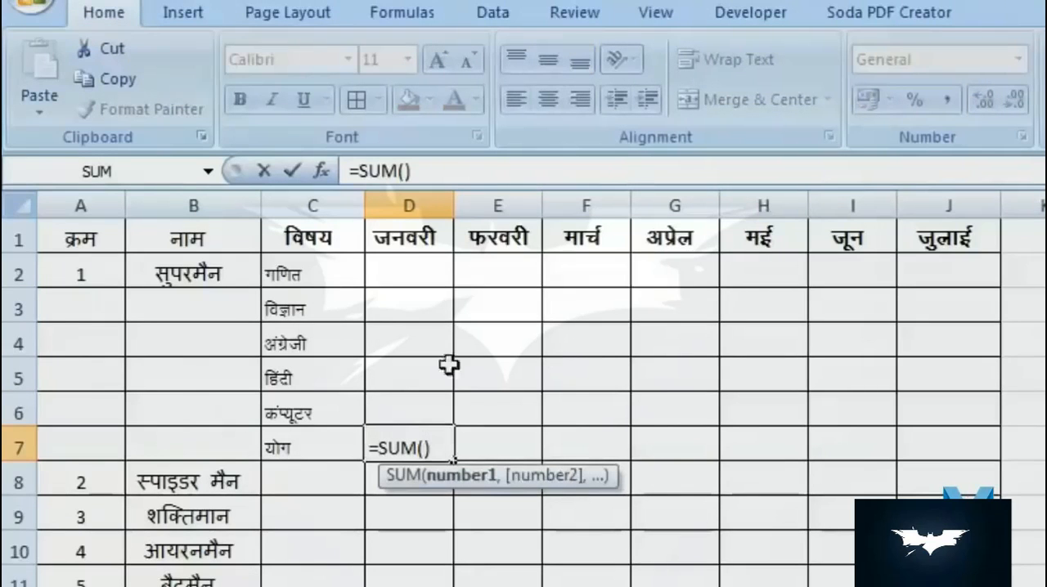
drag(404, 265, 416, 401)
key(Return)
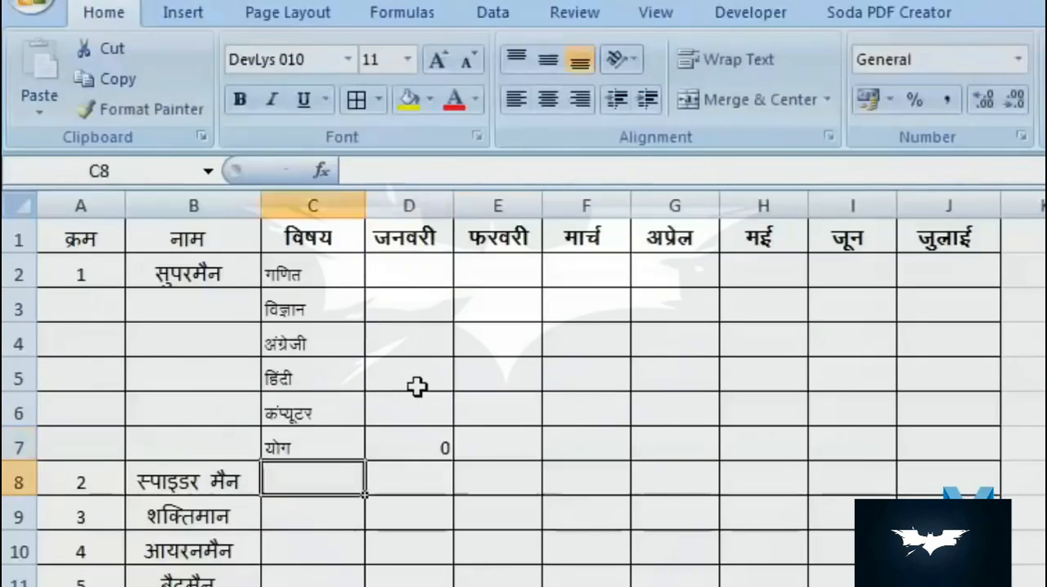
click(409, 449)
drag(455, 462, 958, 476)
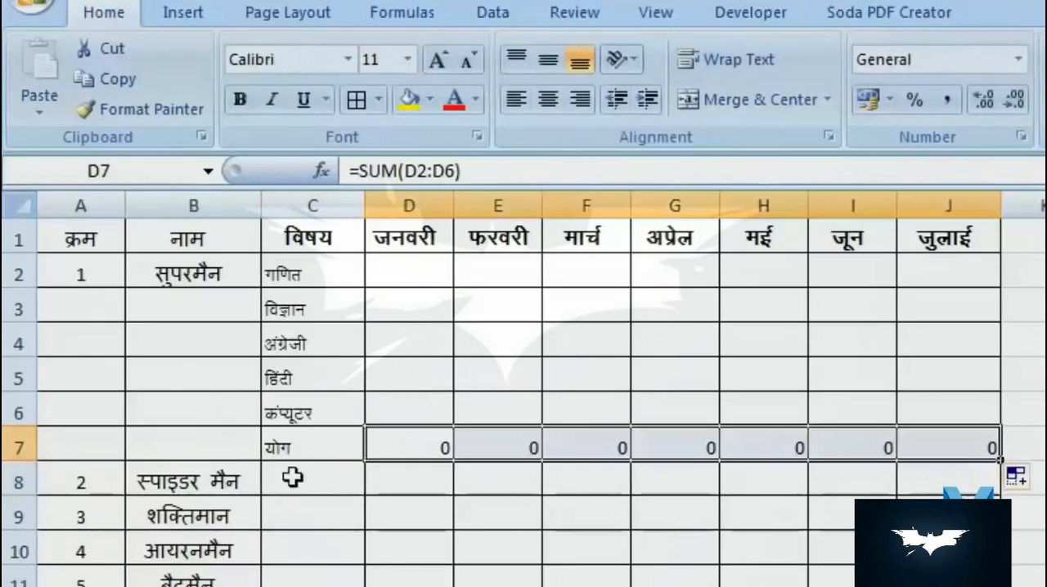
- Format the total row A7:J7 with font size 14, bold text and a grey fill
click(38, 442)
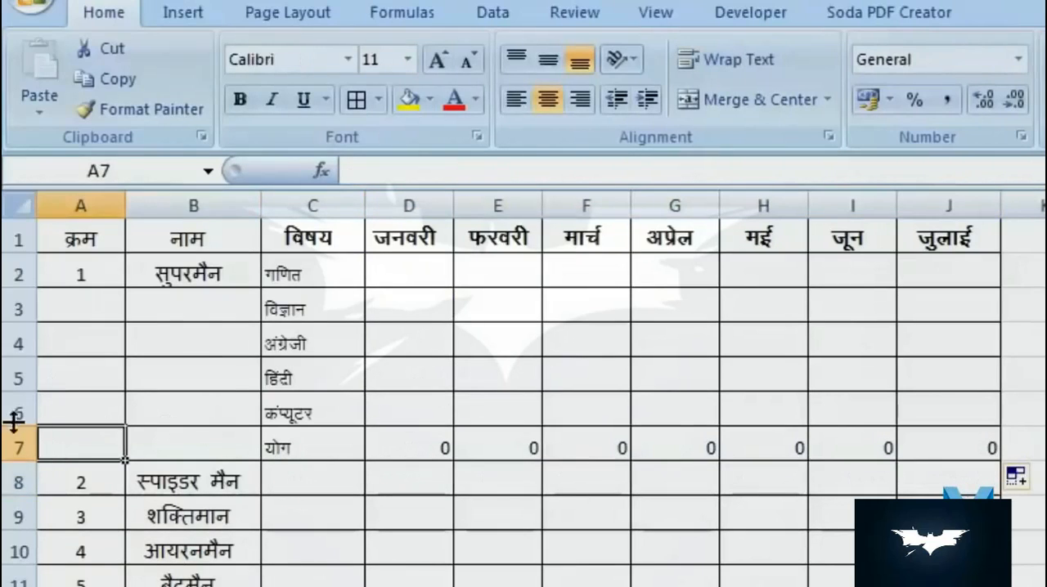
drag(107, 442, 949, 450)
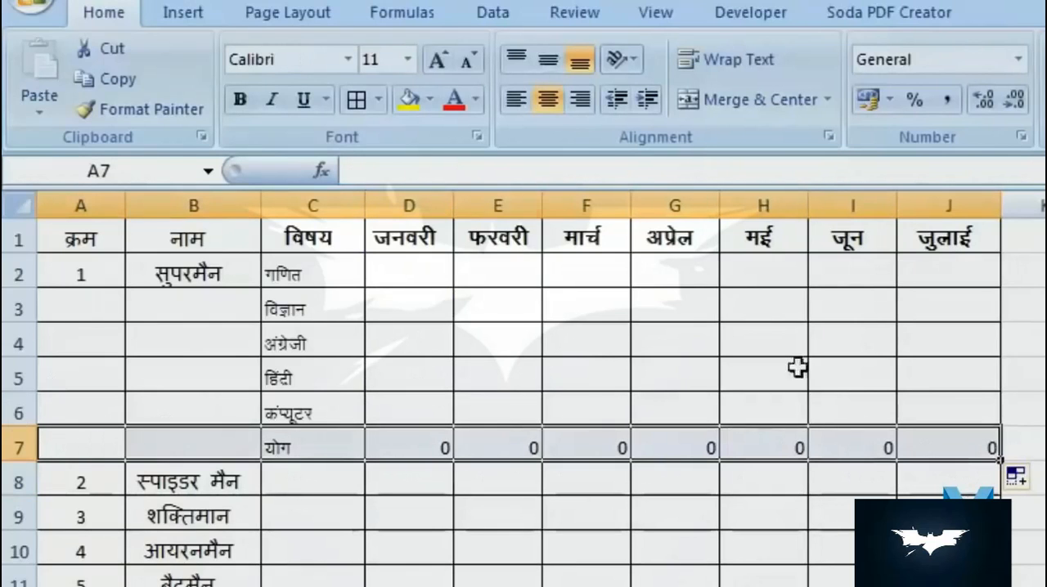
click(436, 59)
click(437, 59)
click(250, 100)
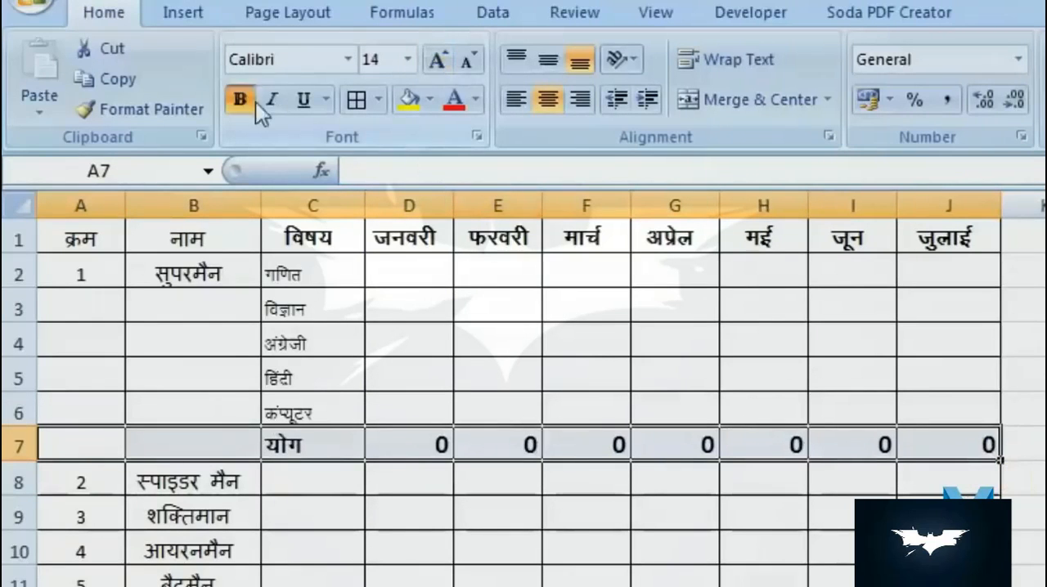
click(431, 98)
click(404, 196)
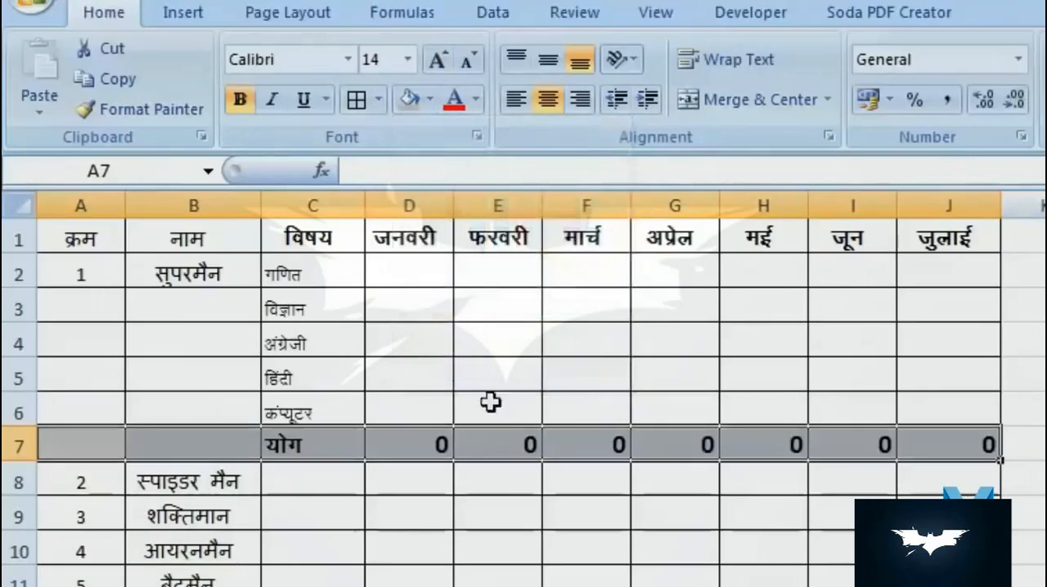
- Increase the font size of the subject names in C2:C6 by two steps
drag(315, 274, 327, 413)
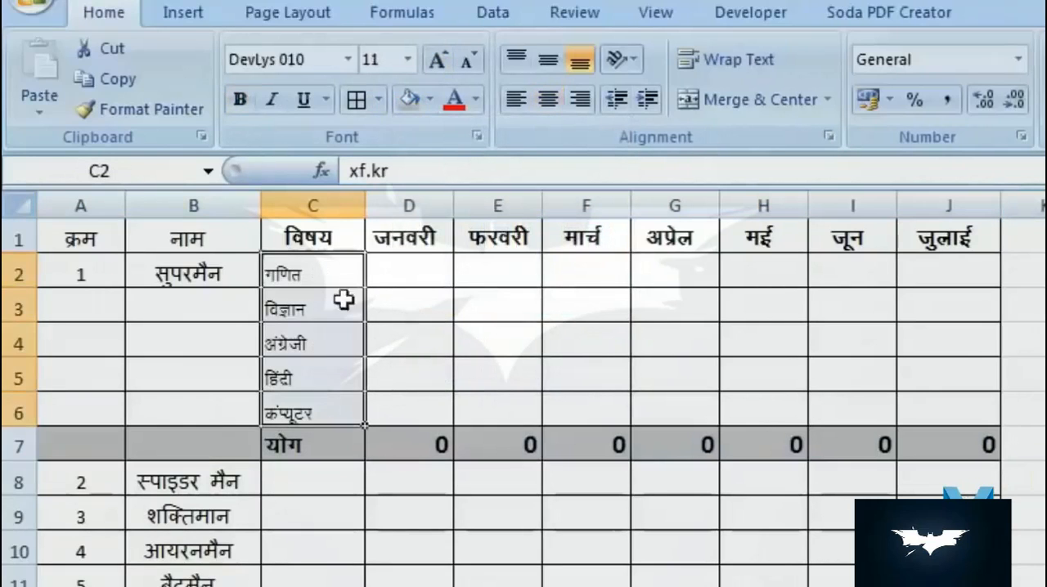
click(434, 61)
click(434, 60)
click(683, 457)
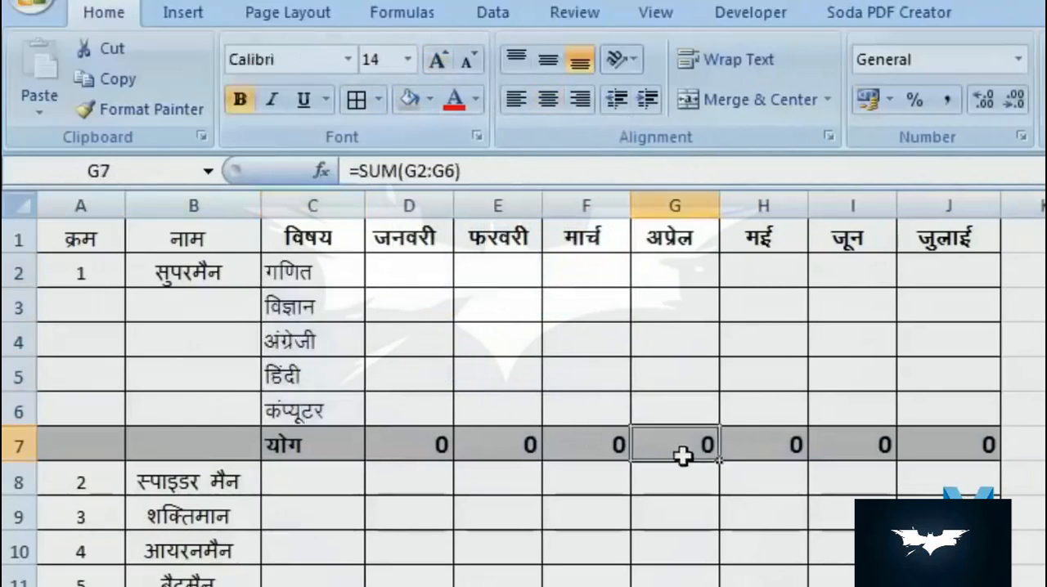
- Select J7, the last cell of the total row, and stop recording the macro
click(936, 446)
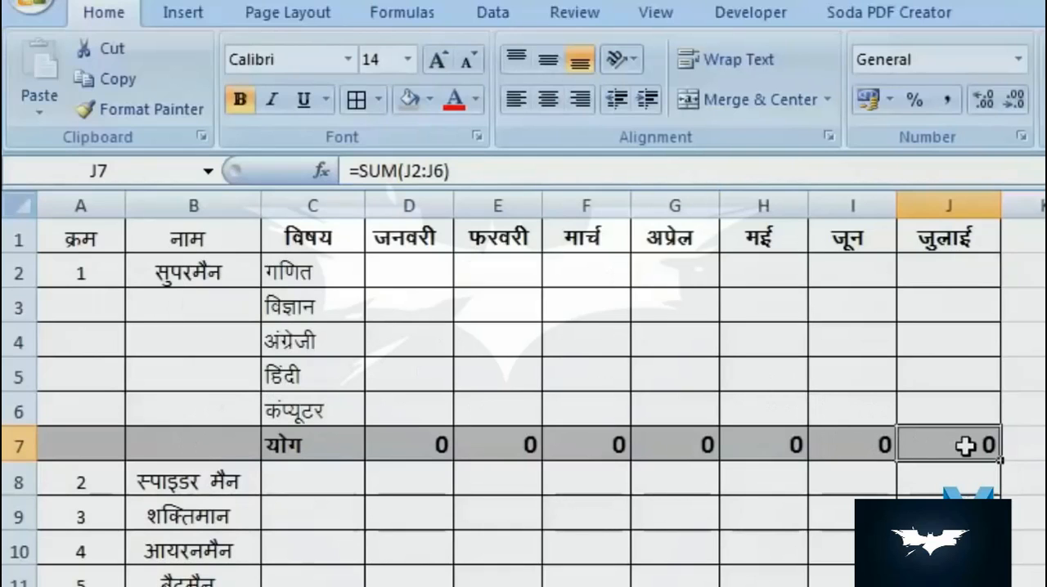
click(769, 15)
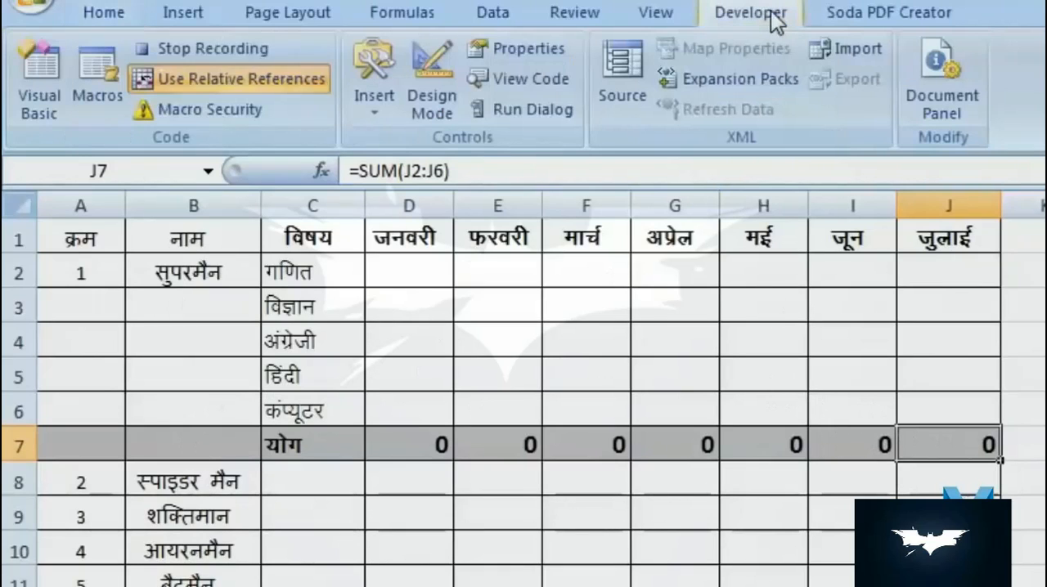
click(202, 49)
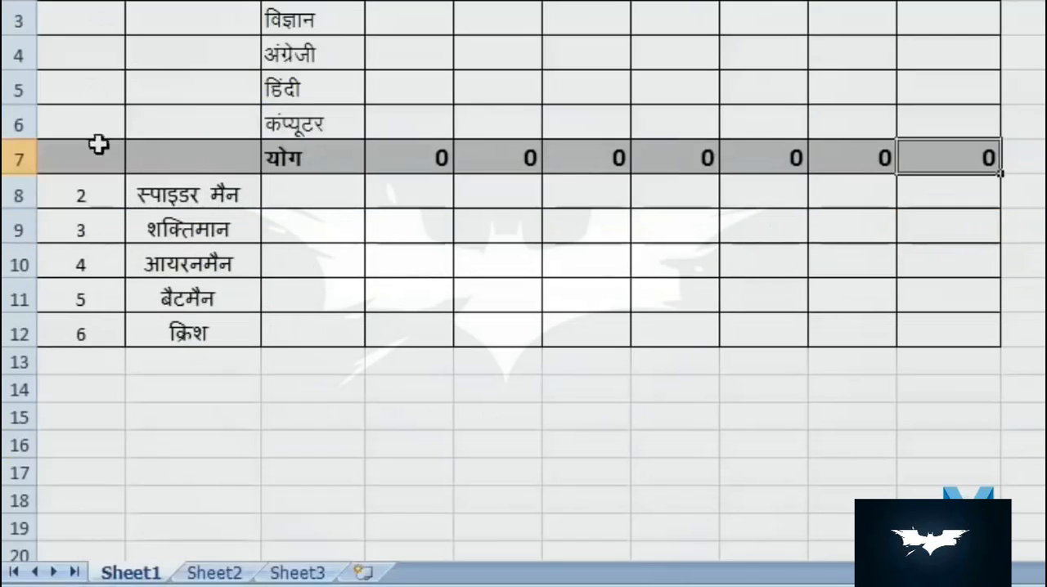
- Run Macro5 from A8 to build the subject and total block for the second name
click(86, 193)
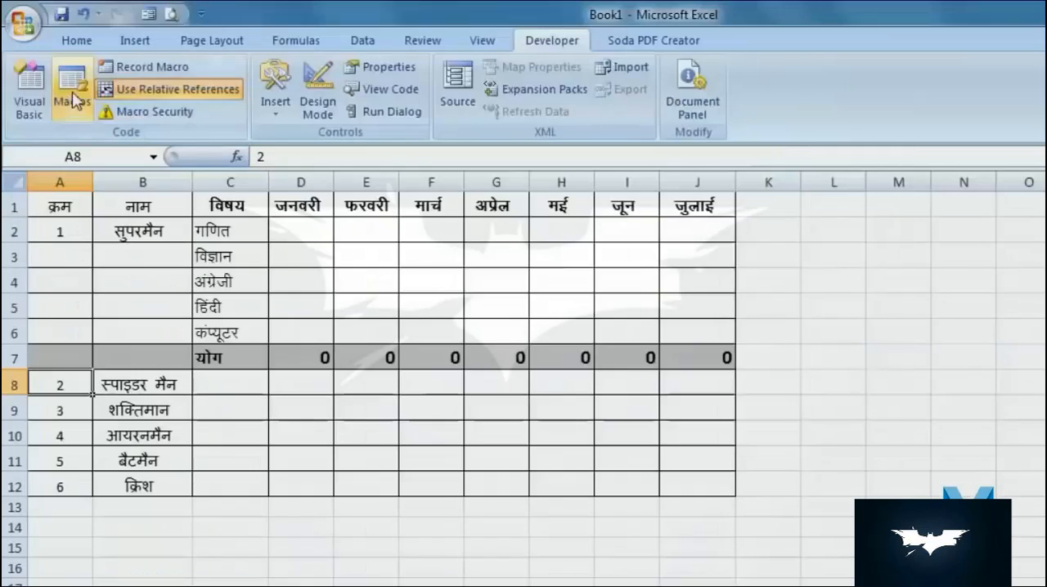
click(72, 88)
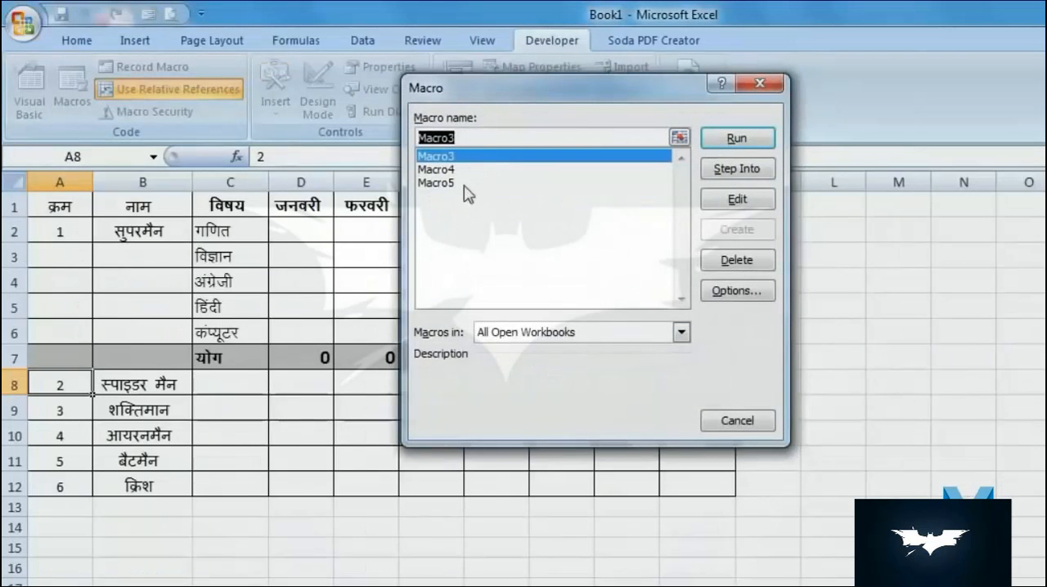
click(438, 182)
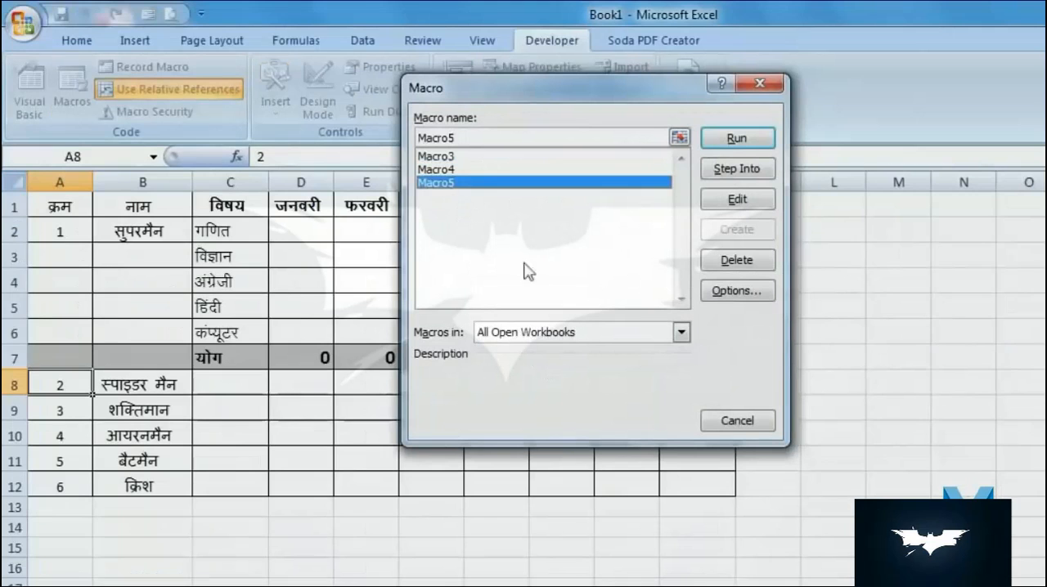
click(739, 144)
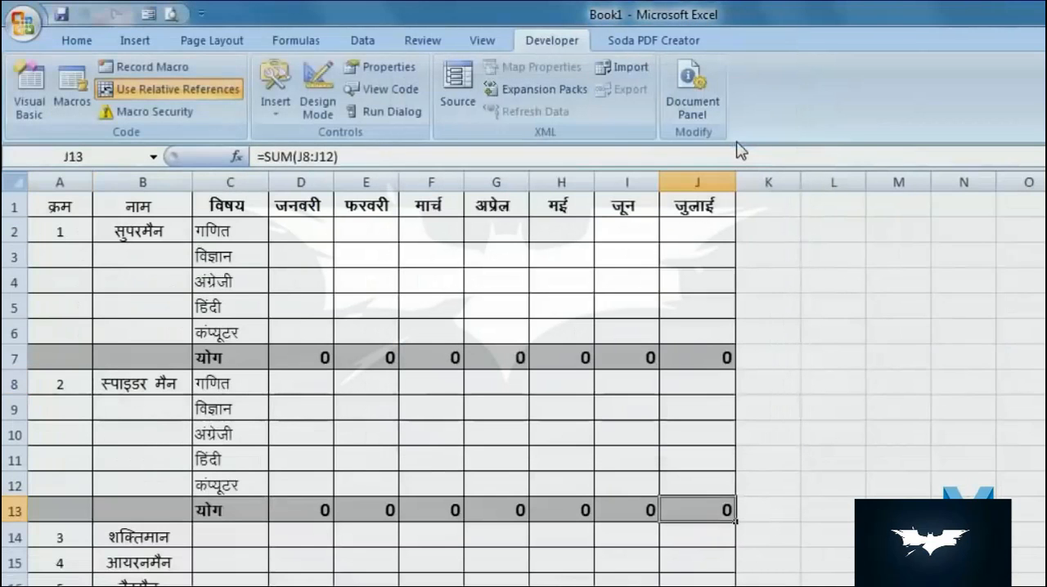
scroll(54, 536, down, 1)
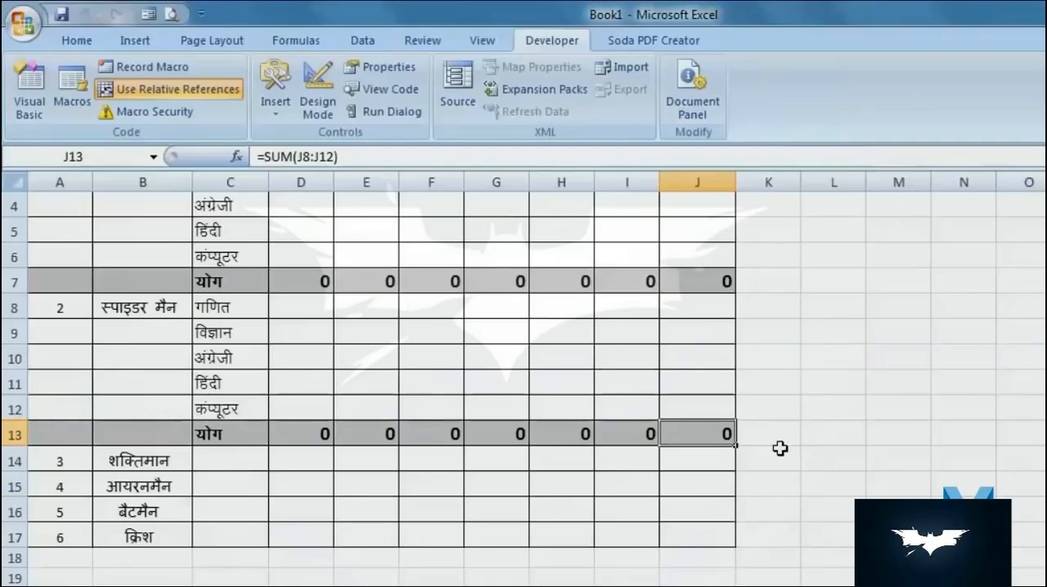
- Run Macro5 from A14 to build the subject and total block for the third name
click(79, 460)
click(72, 88)
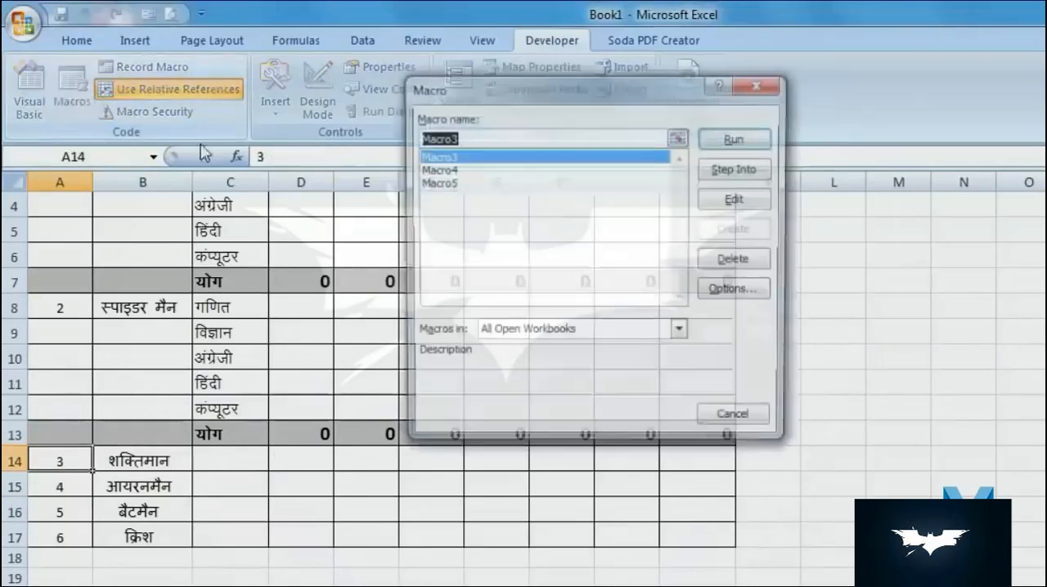
click(456, 184)
click(719, 146)
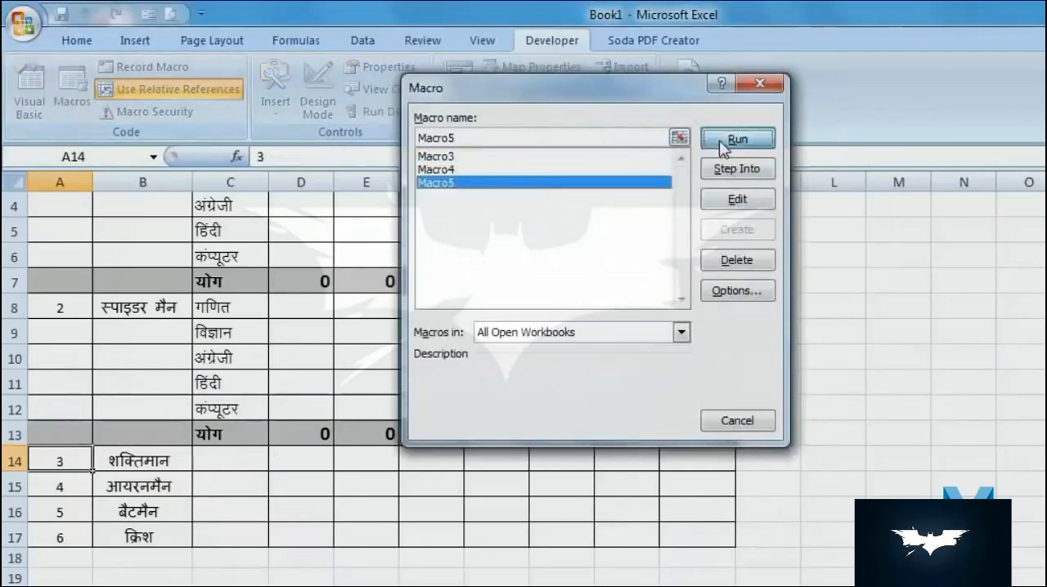
- Run Macro5 from A20 to build the subject and total block for the fourth name
click(51, 385)
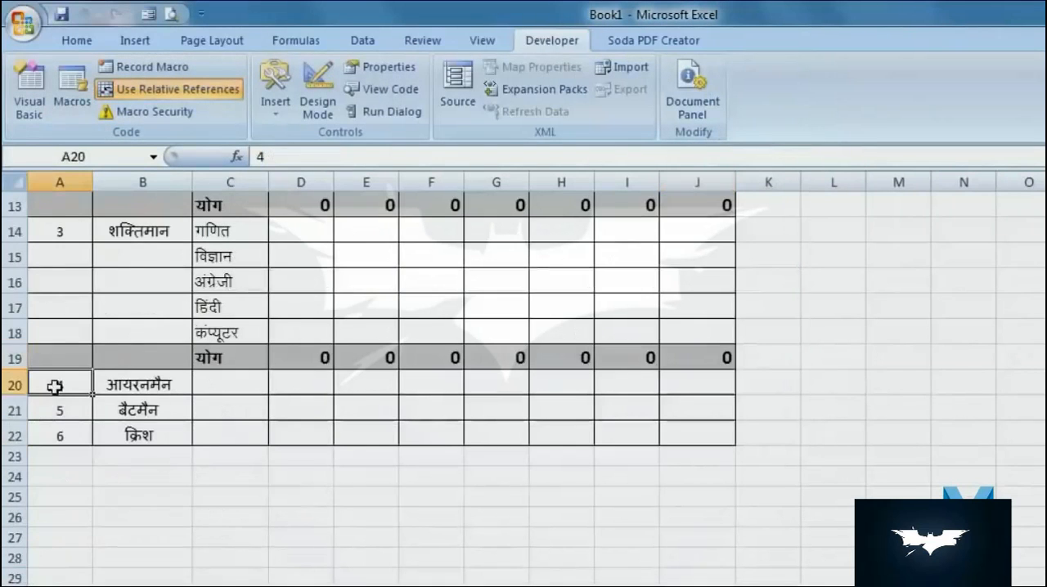
click(72, 101)
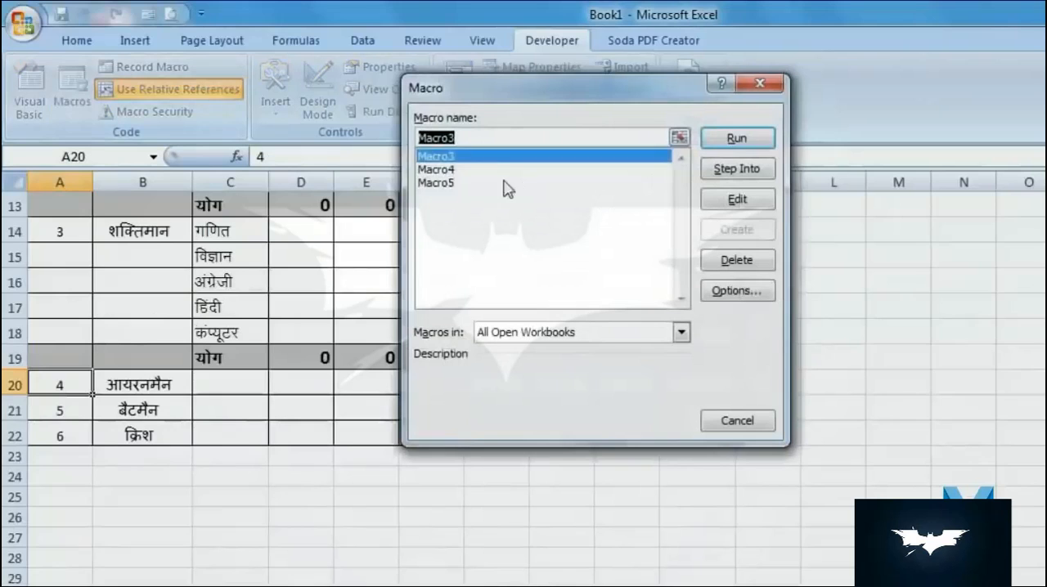
click(502, 187)
click(719, 146)
- Run Macro5 from A26 to build the subject and total block for the fifth name
click(59, 537)
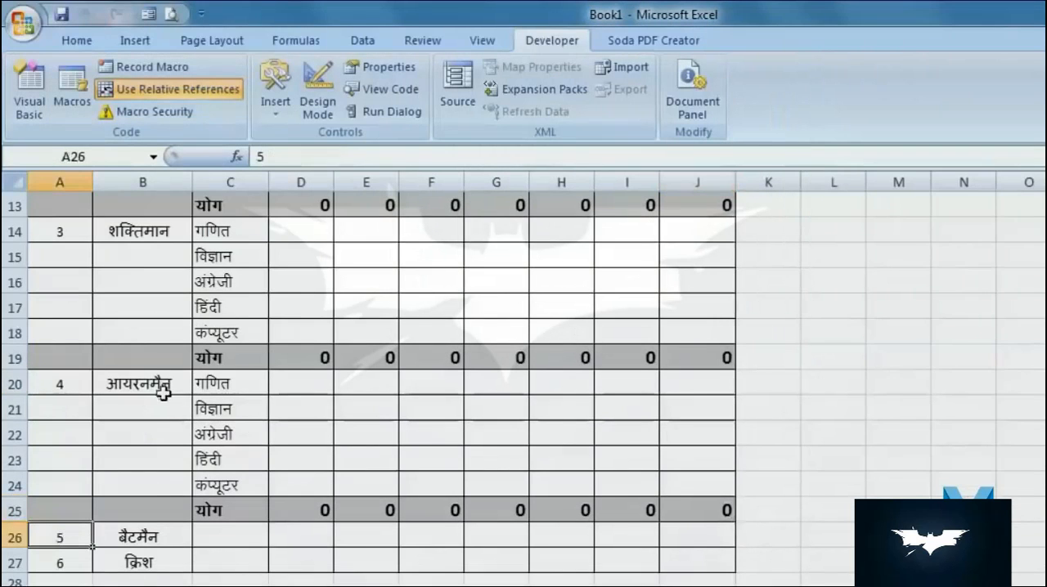
click(72, 101)
click(497, 183)
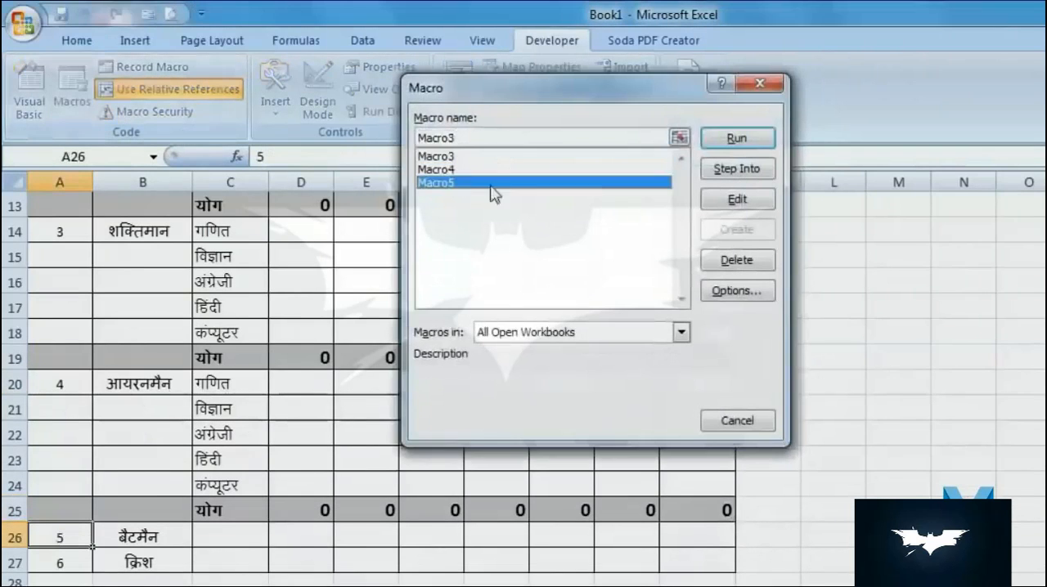
click(722, 144)
- Run the subject-block macro from A32 to build the block for the sixth name
click(71, 464)
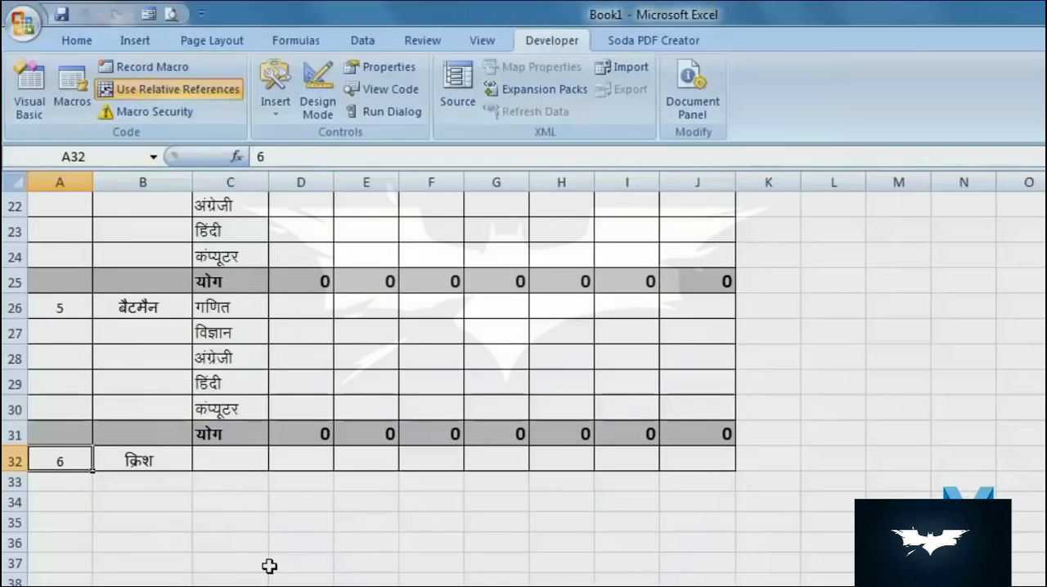
key(ctrl+q)
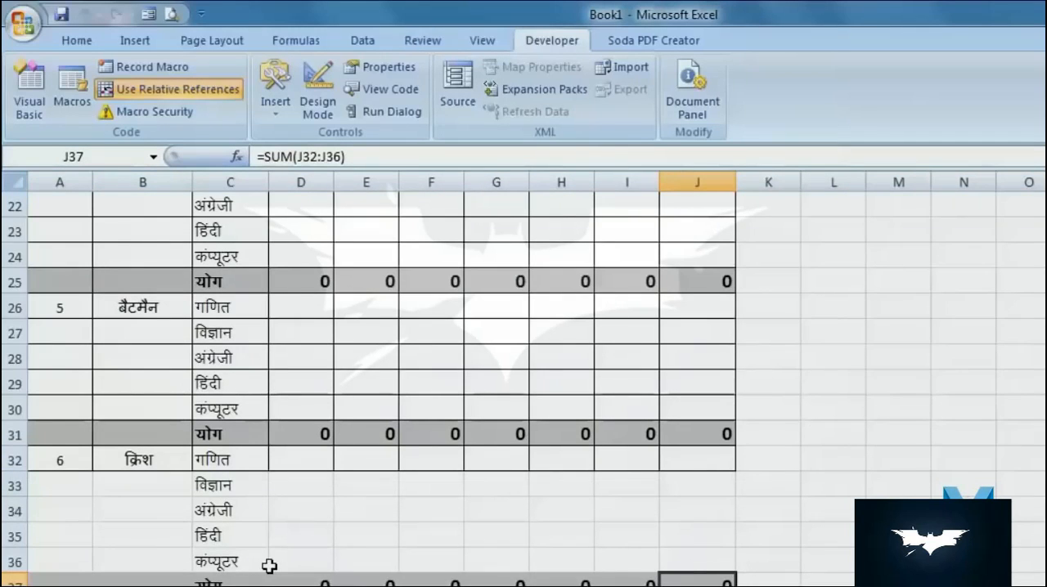
key(ctrl+w)
key(ctrl+w)
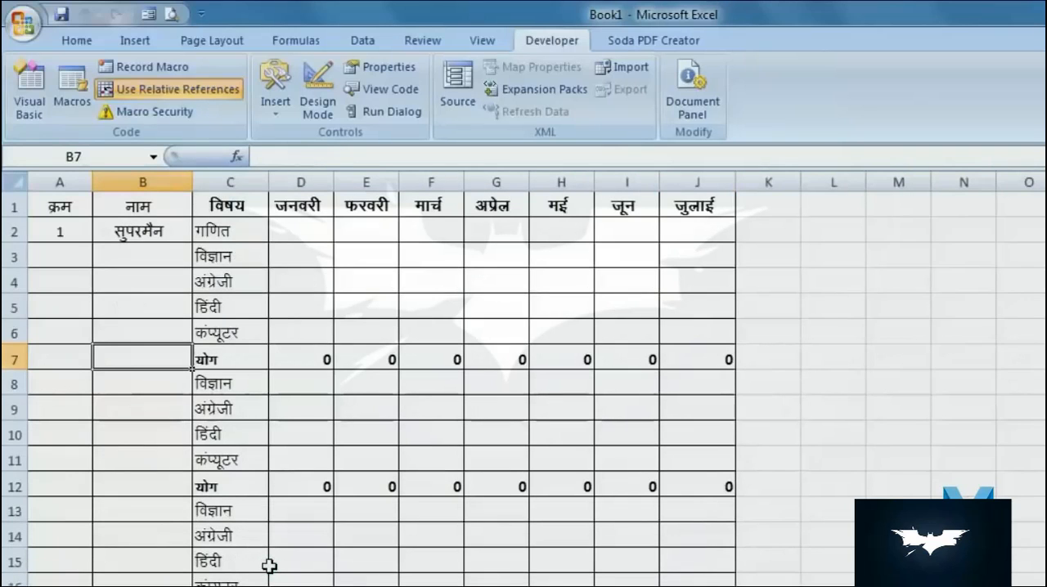
scroll(722, 427, down, 13)
scroll(426, 363, down, 8)
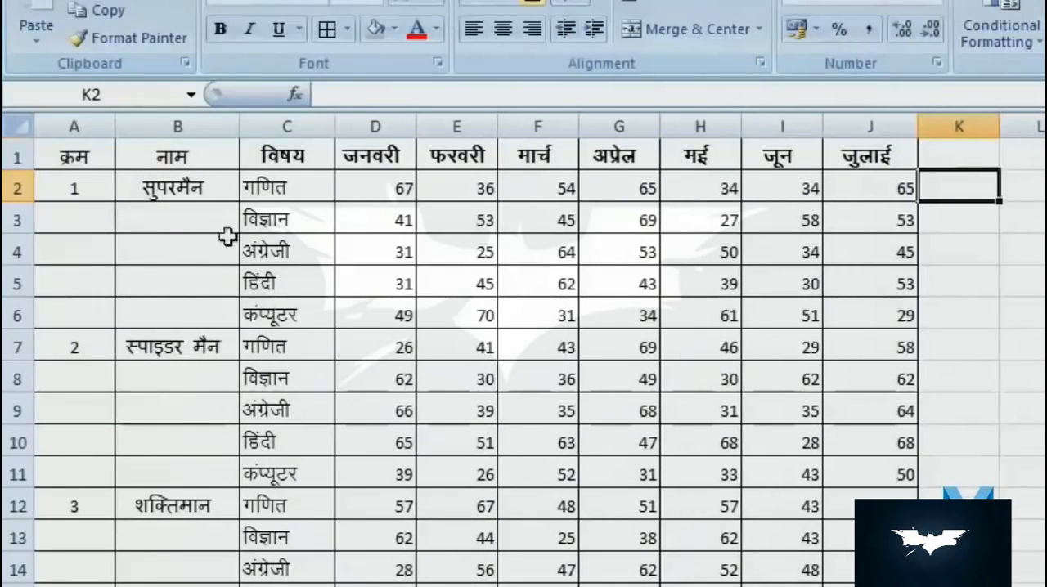
scroll(222, 316, down, 5)
scroll(346, 514, up, 5)
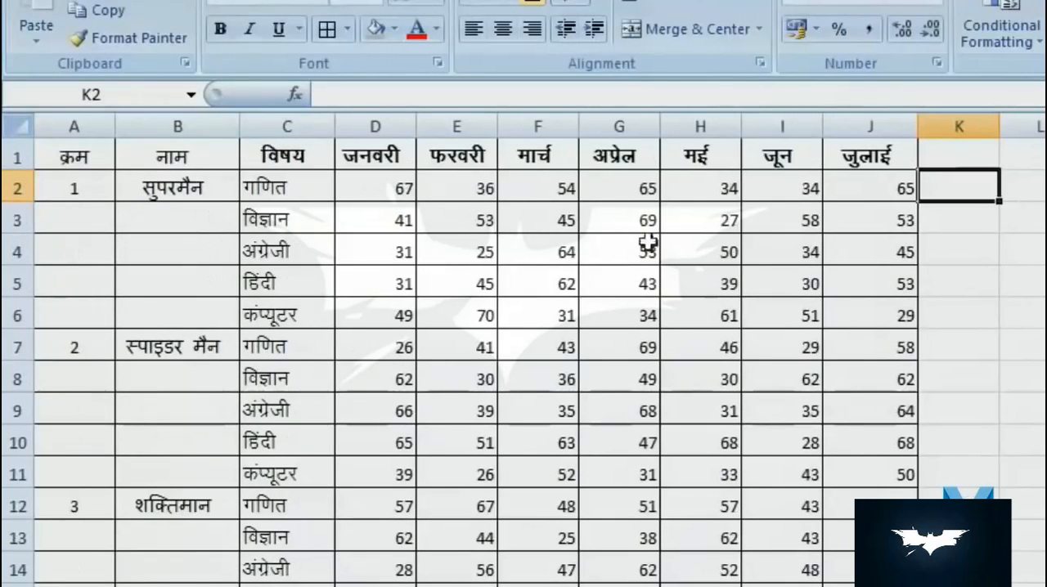
- Try inserting a blank total row at row 7, between the first and second students' marks
click(147, 190)
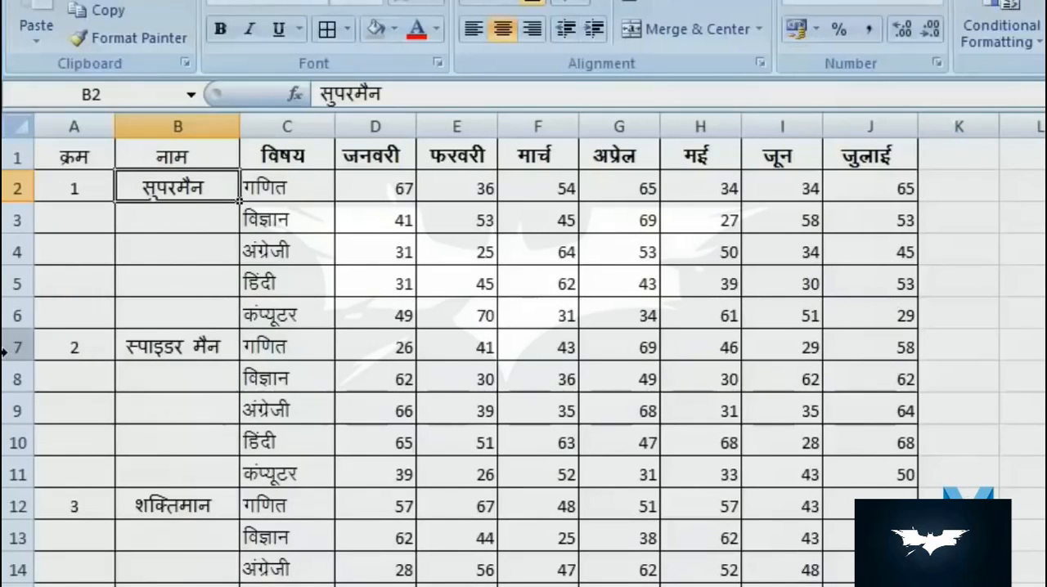
key(Right)
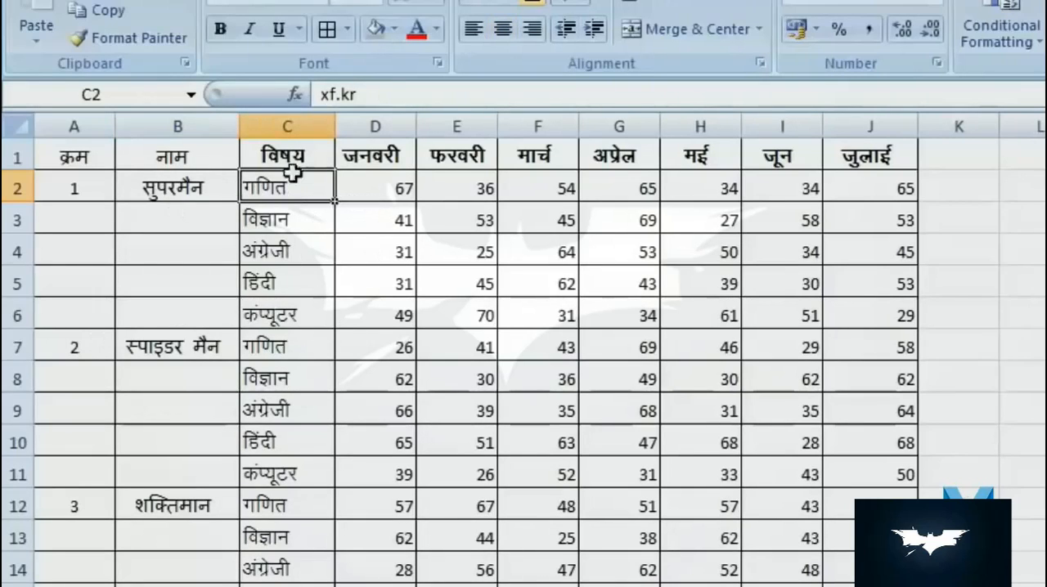
right_click(15, 349)
click(125, 481)
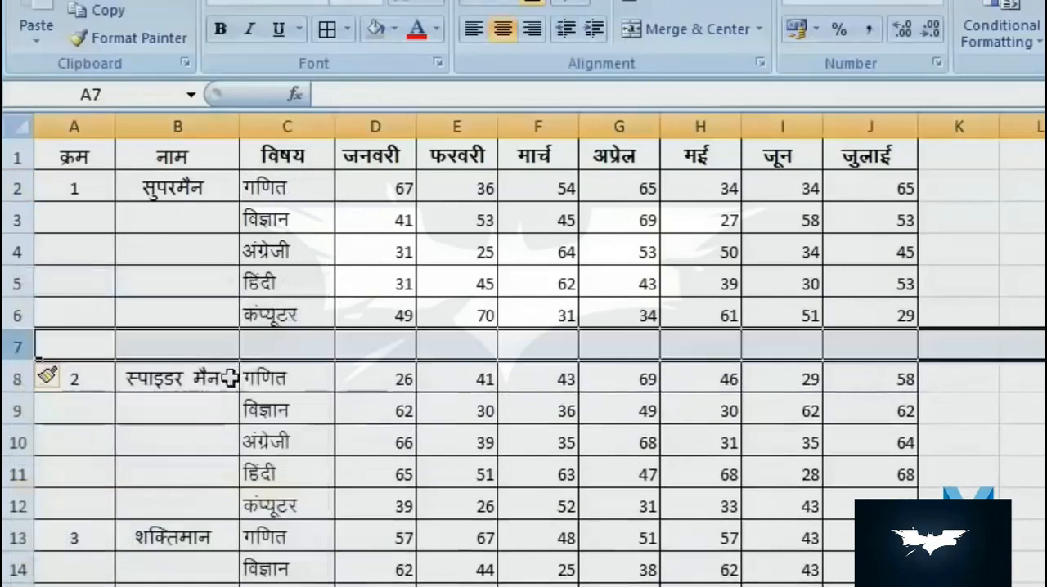
click(283, 346)
click(367, 349)
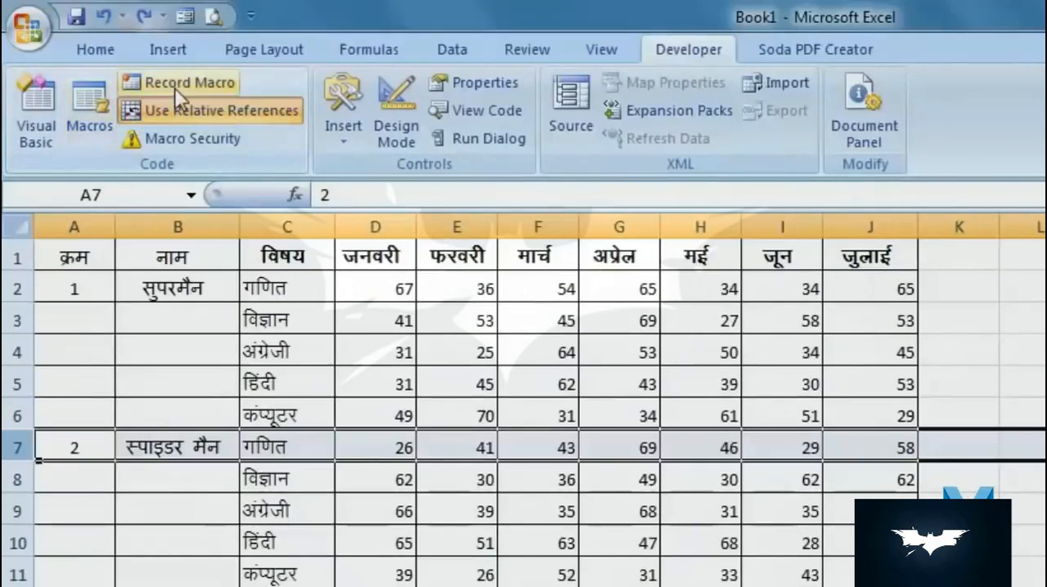
- Start recording a macro from A2 named sum, with shortcut Ctrl+Shift+L, stored in This Workbook
click(156, 288)
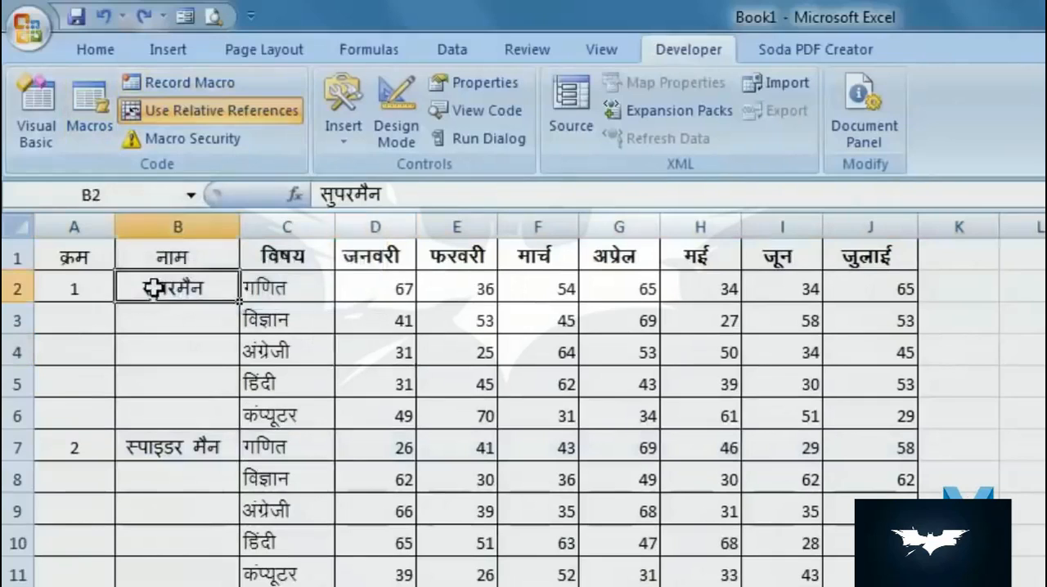
click(63, 295)
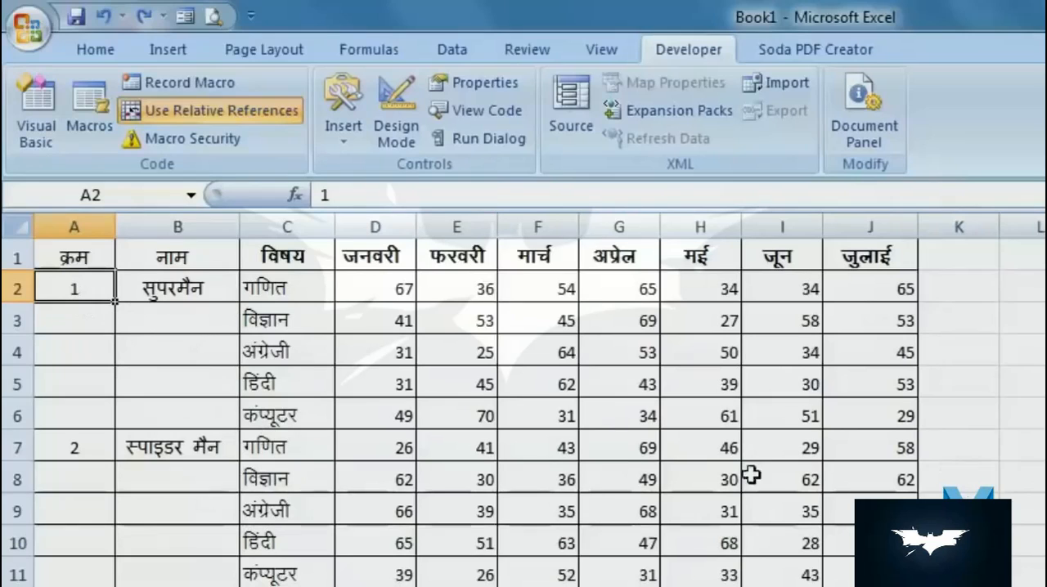
click(178, 88)
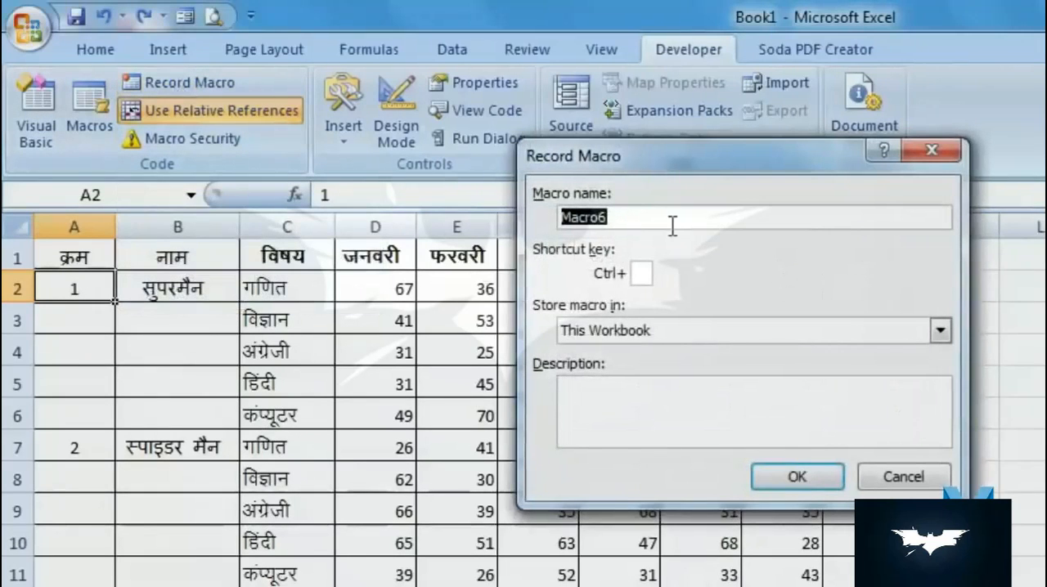
text(sum)
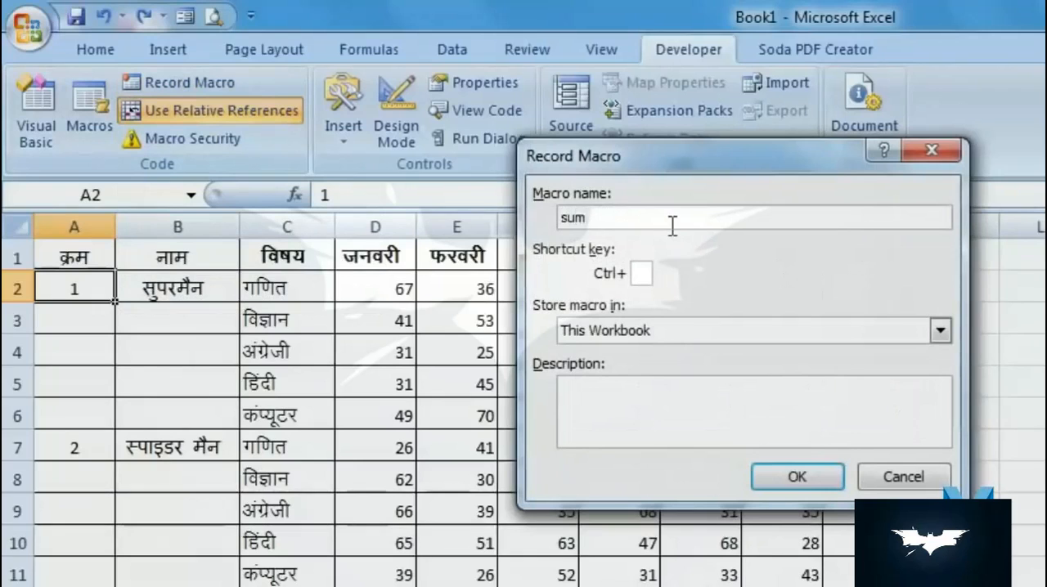
click(643, 277)
text(L)
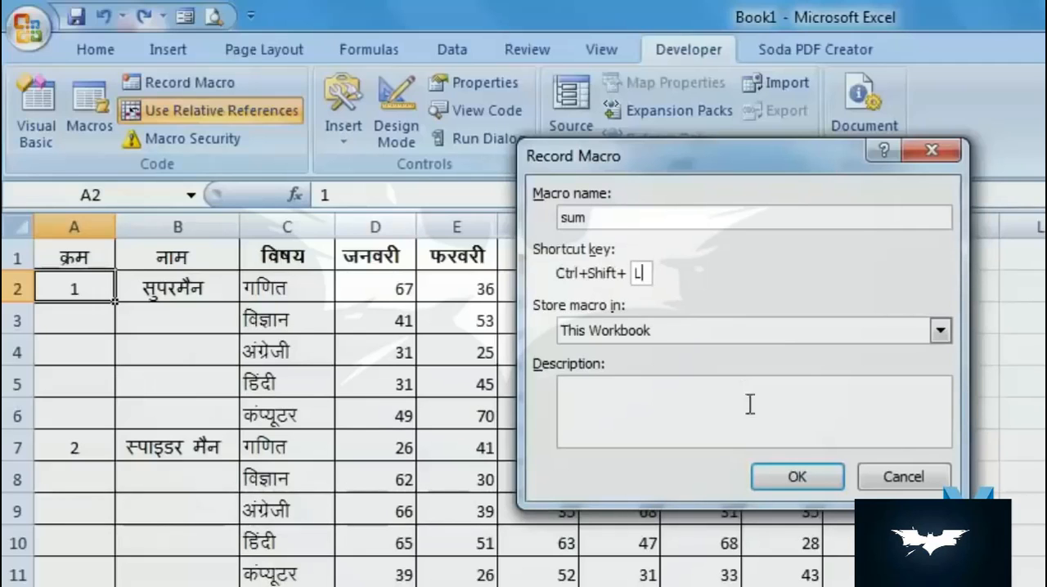
click(795, 477)
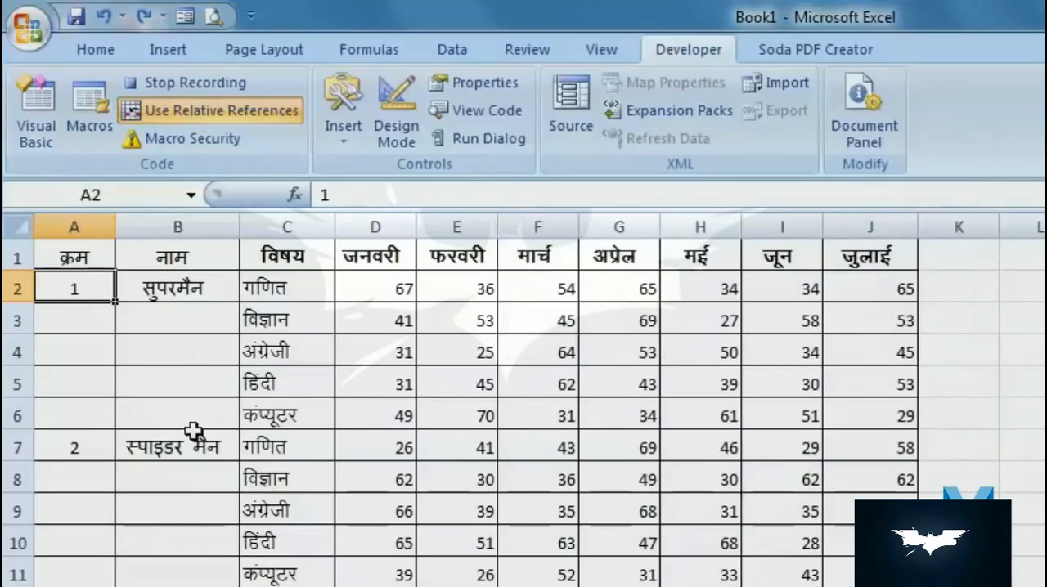
- Insert a blank row above the second student at row 7 and enter योग in C7
key(Down)
key(Down)
key(Down)
key(Down)
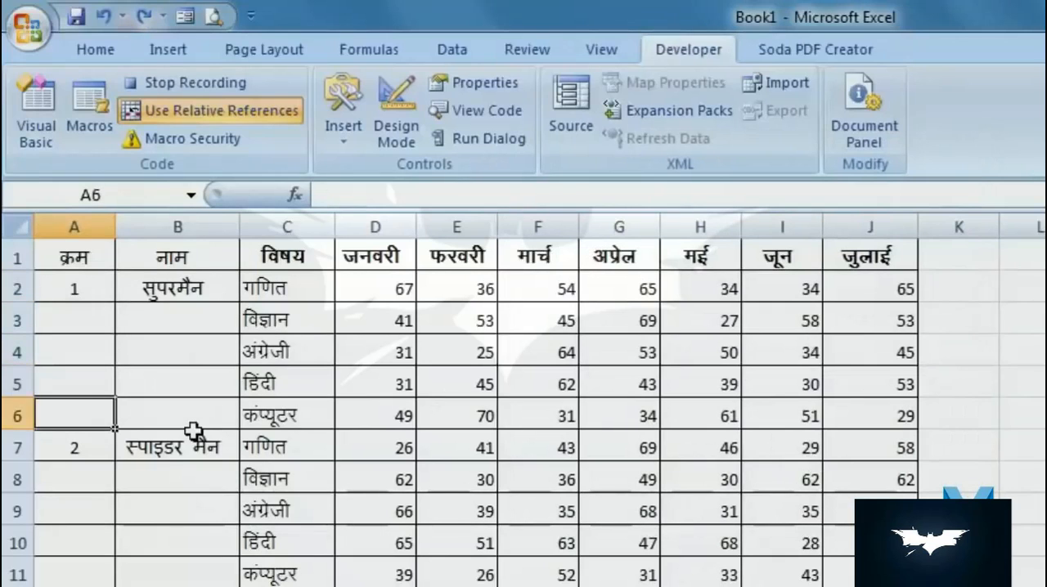
key(Down)
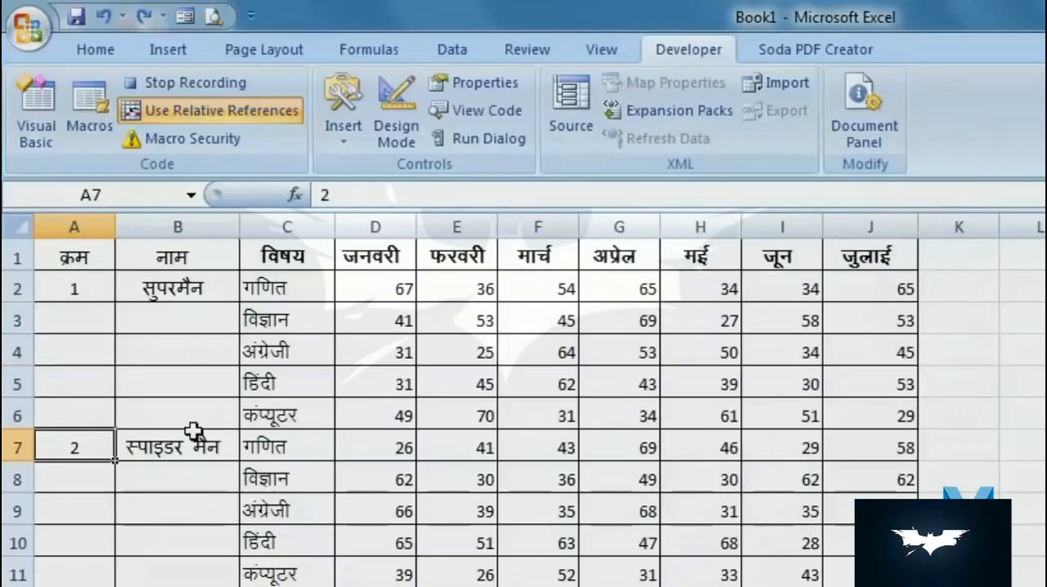
right_click(11, 442)
click(123, 571)
click(315, 448)
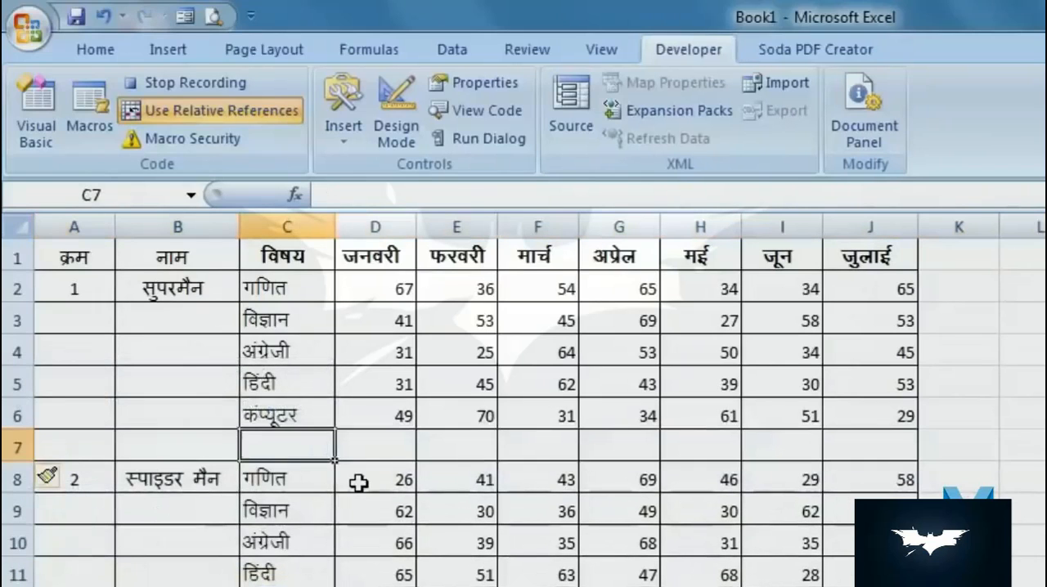
text(योग)
key(Tab)
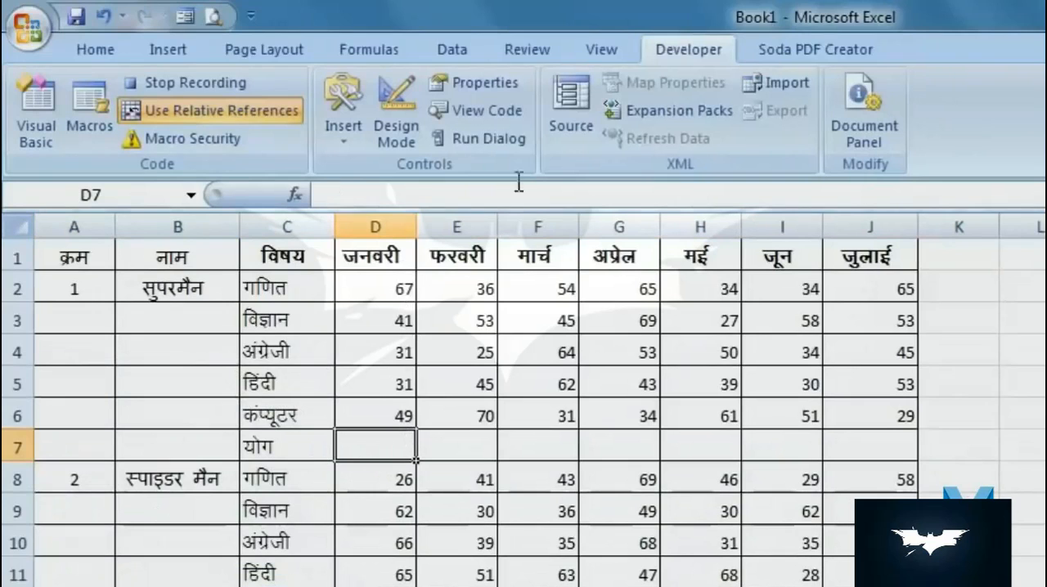
- Sum D2:D6 in D7, fill the formula across to J7, and make row 7 bold
click(93, 51)
key(alt+equal)
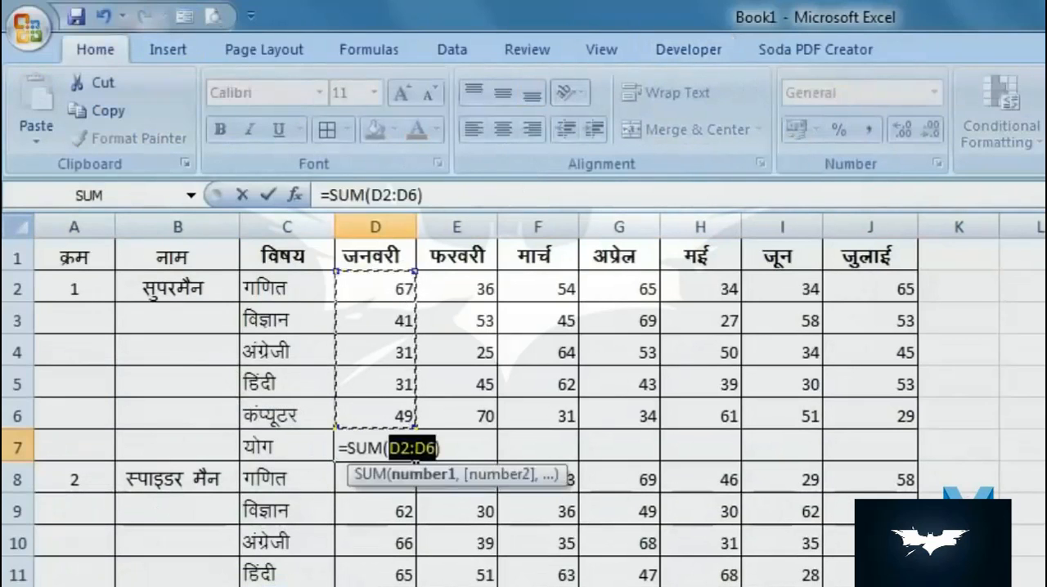
key(Return)
click(405, 452)
drag(417, 461, 908, 463)
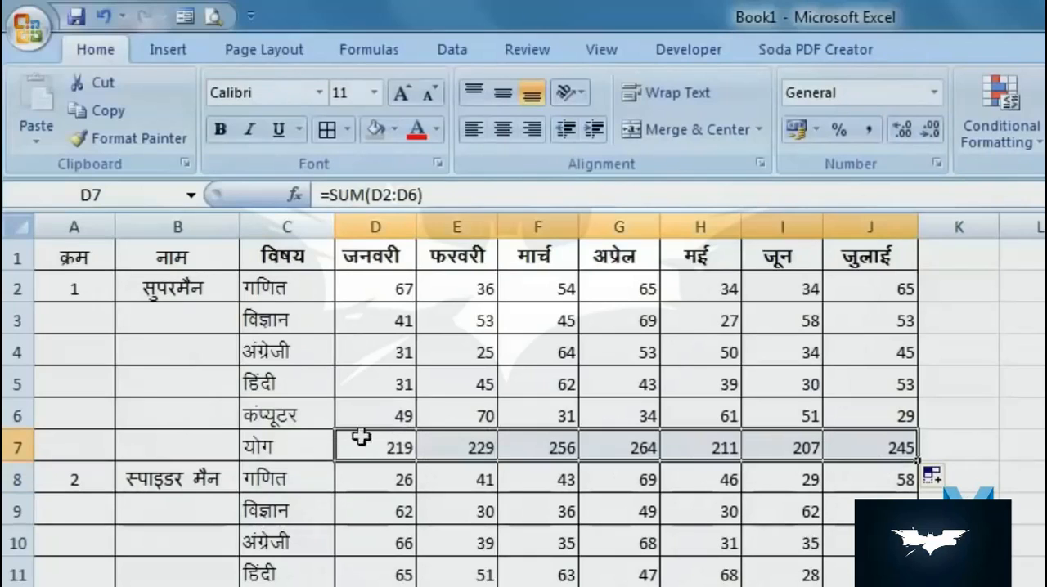
click(18, 446)
click(220, 129)
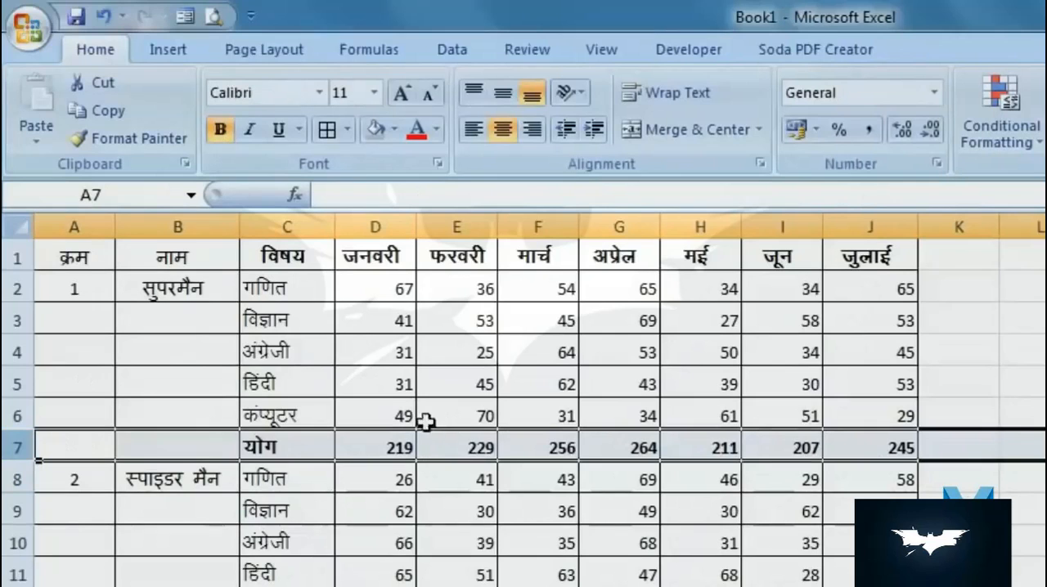
- Select J7, the July total, and stop recording the sum macro
click(889, 444)
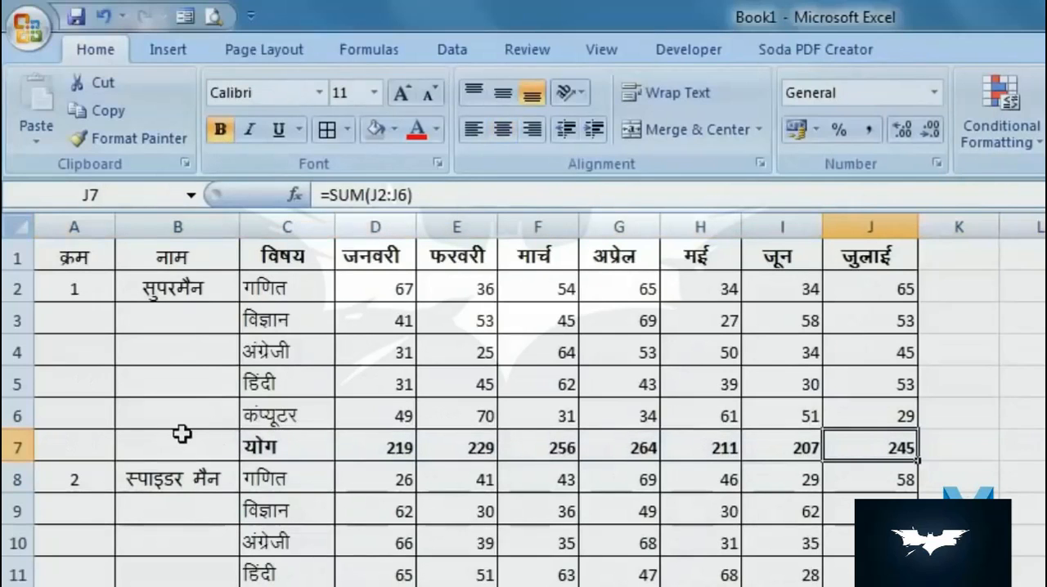
click(692, 54)
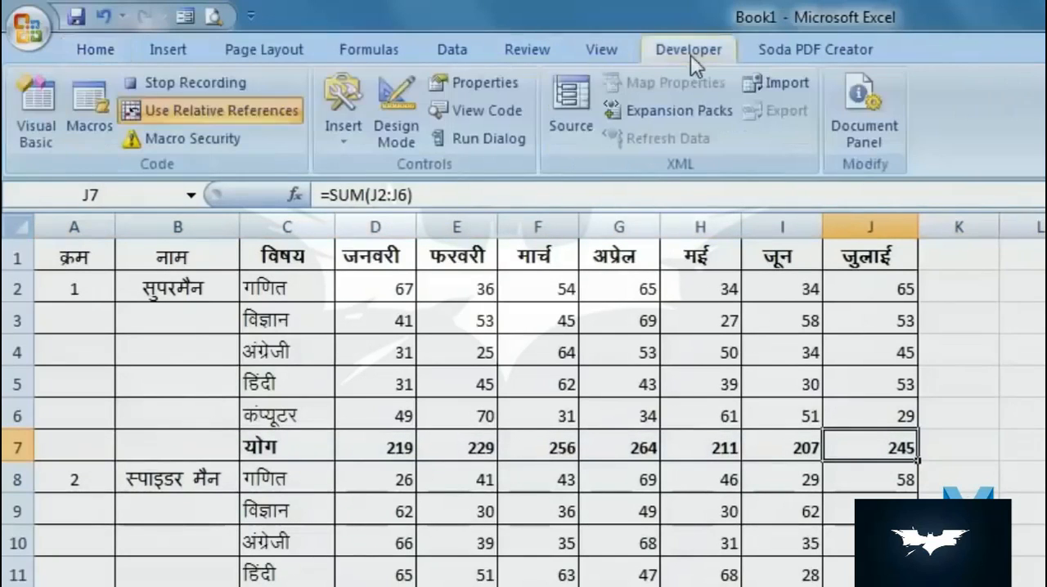
click(164, 85)
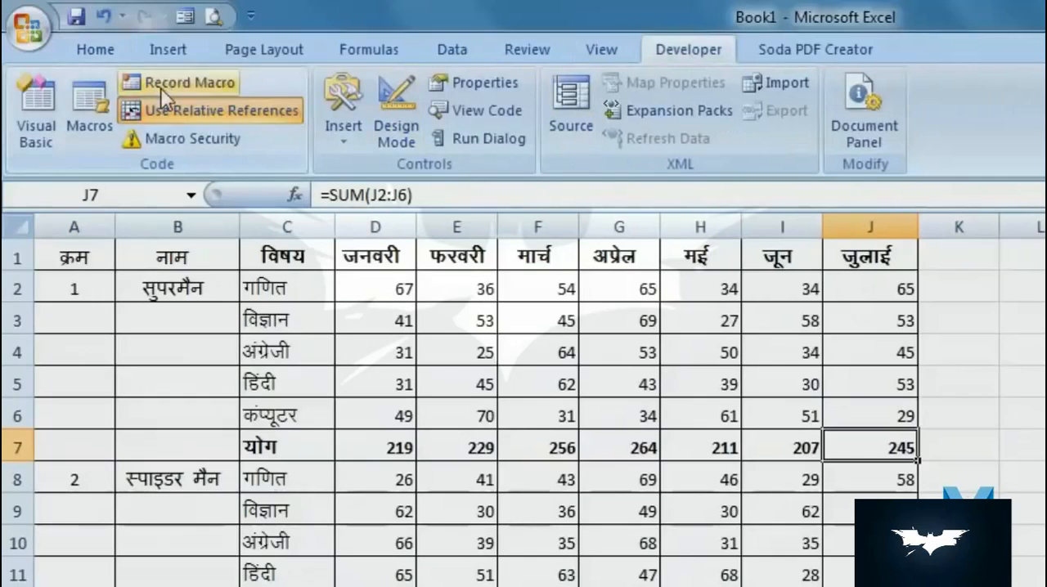
- Run the sum macro from A8 to add a bold total row below the second student's marks
click(82, 480)
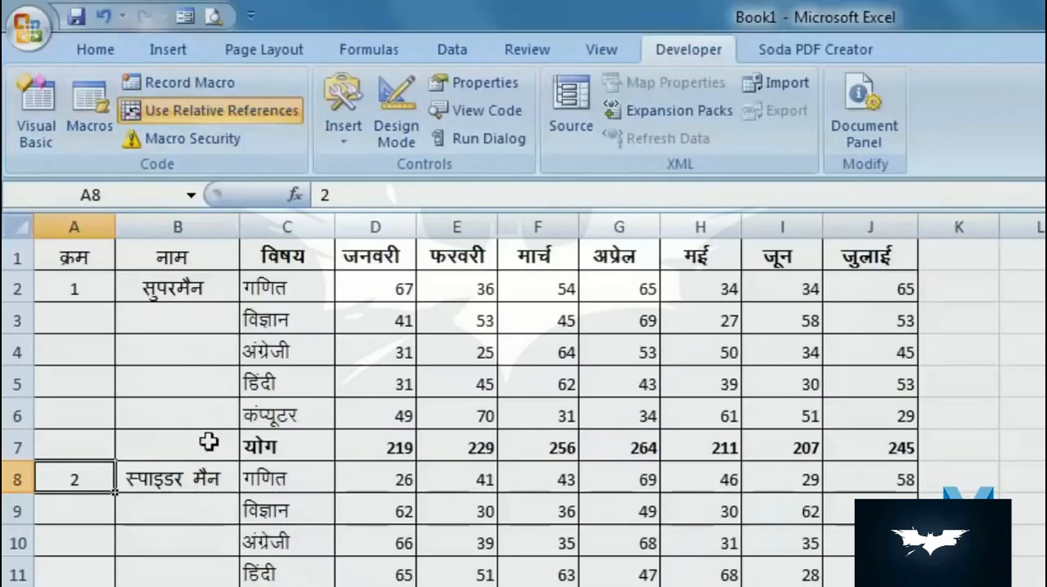
click(89, 129)
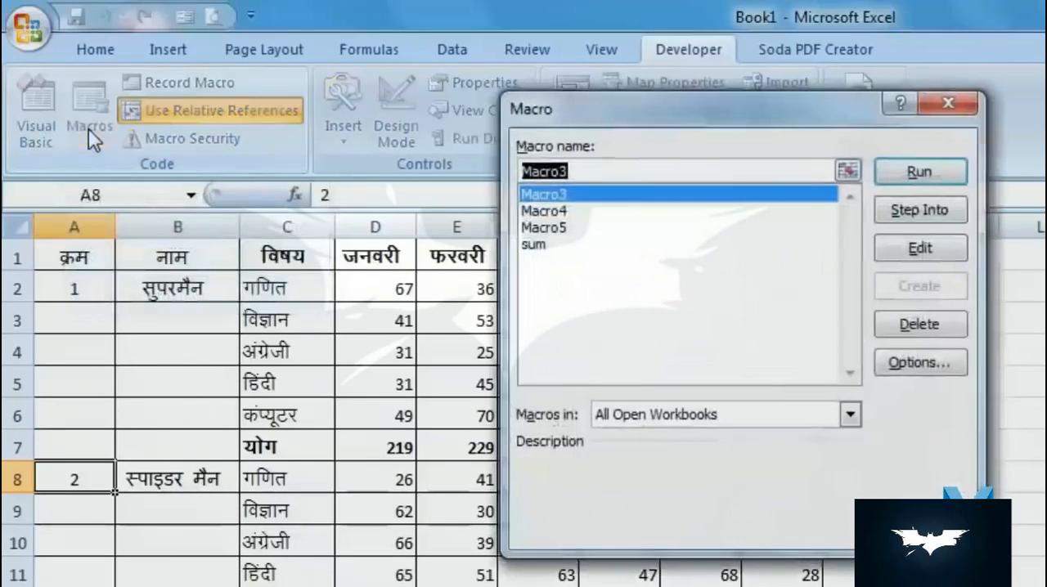
click(536, 245)
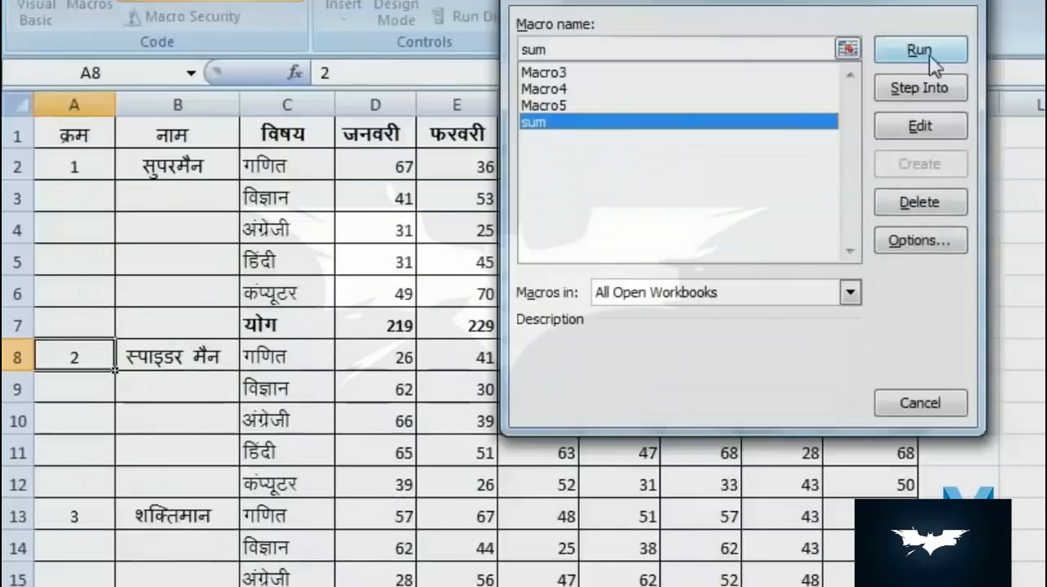
click(919, 172)
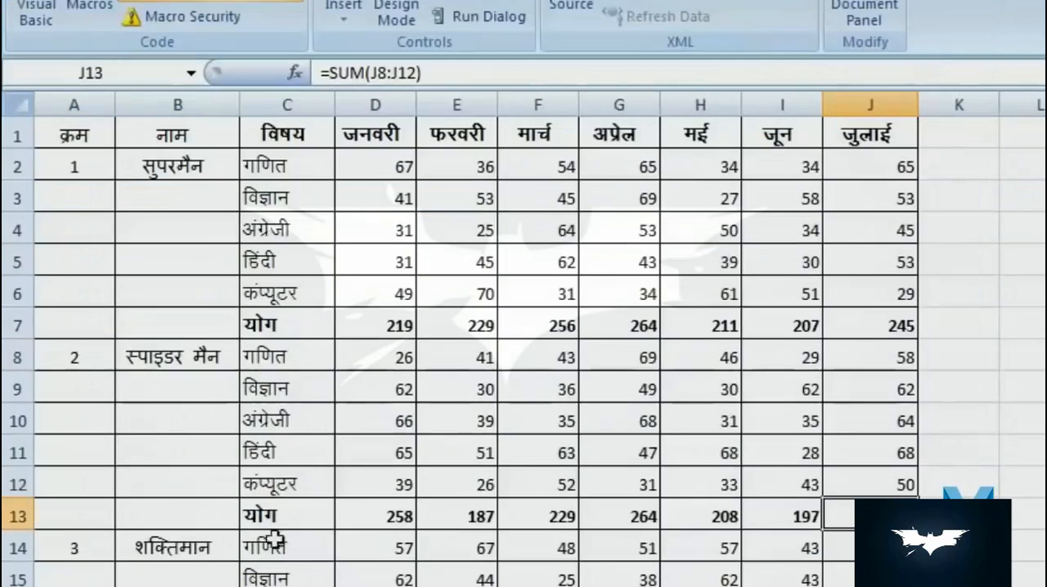
- Run the sum macro from A14, A20, A26 and A32 to add bold total rows for students 3 to 6
click(78, 535)
scroll(445, 551, down, 2)
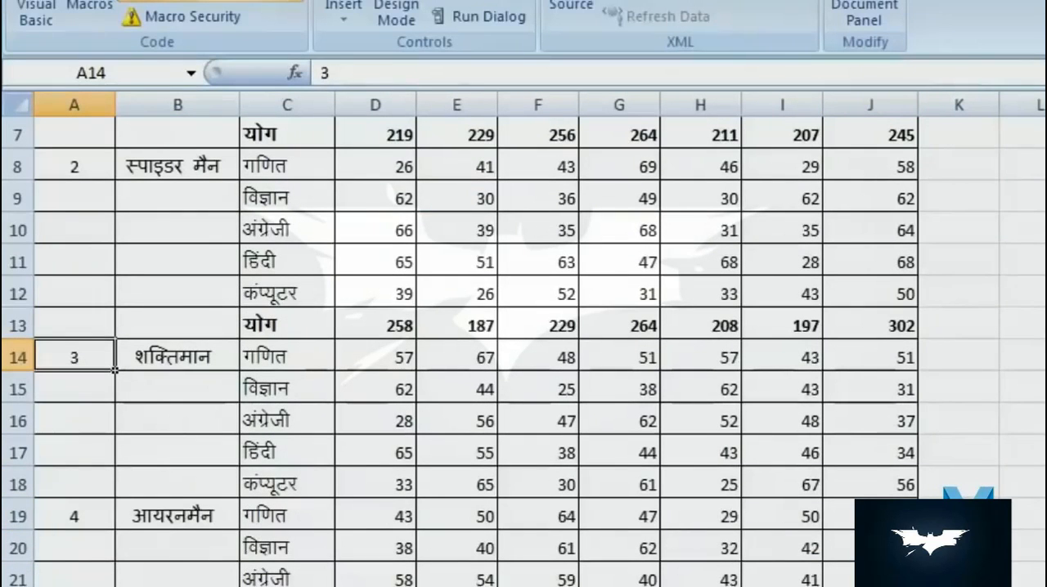
key(ctrl+q)
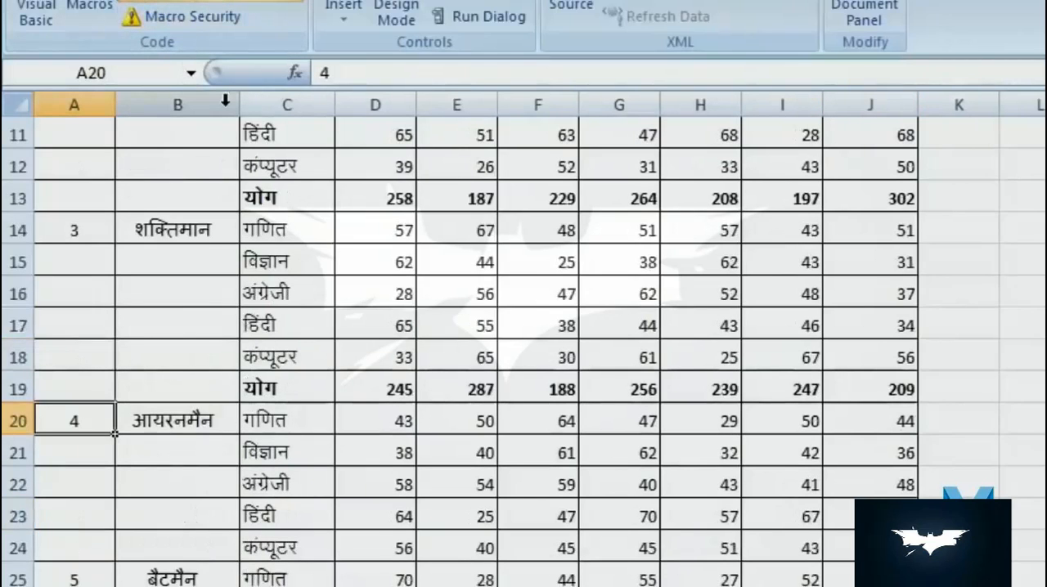
key(ctrl+q)
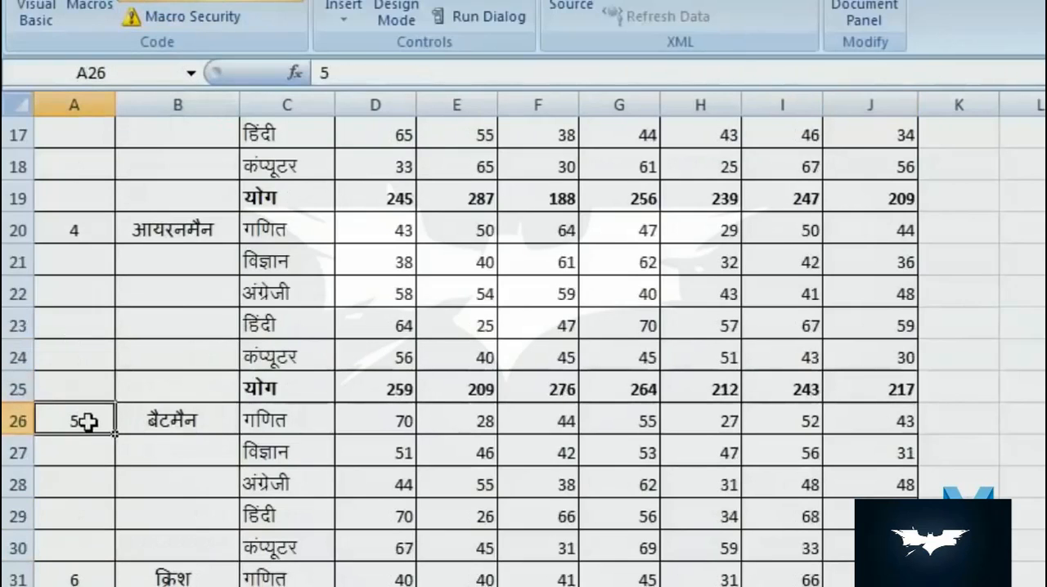
key(ctrl+q)
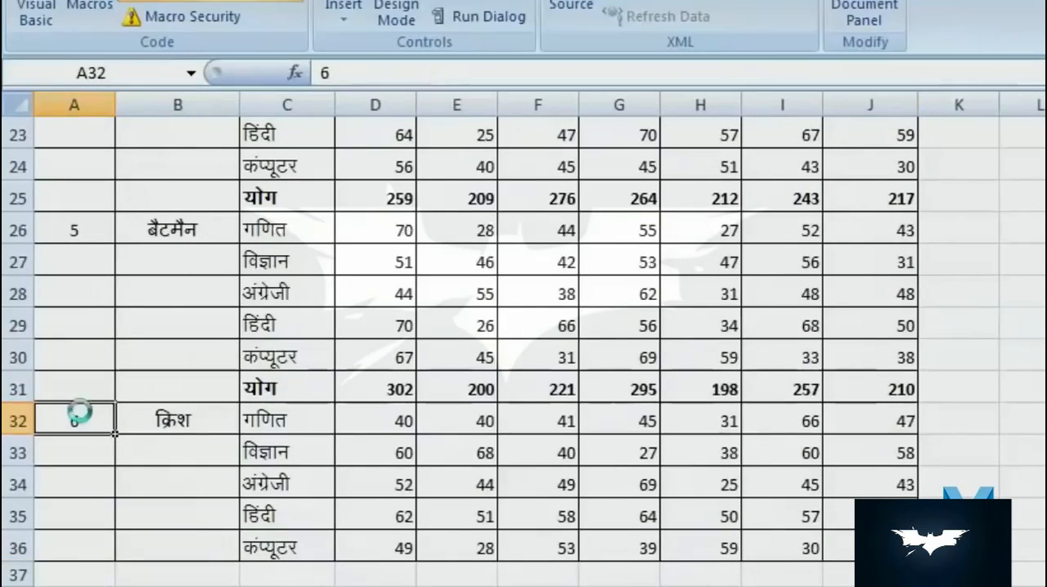
key(ctrl+q)
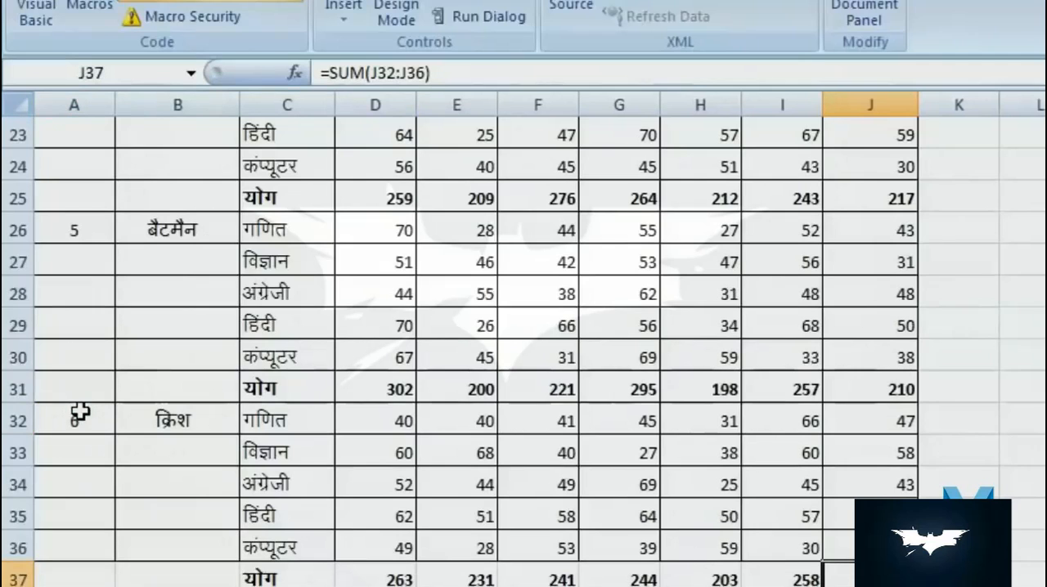
- Turn off relative references and, with A1 selected, start recording Macro7 in this workbook without a shortcut
scroll(262, 535, up, 8)
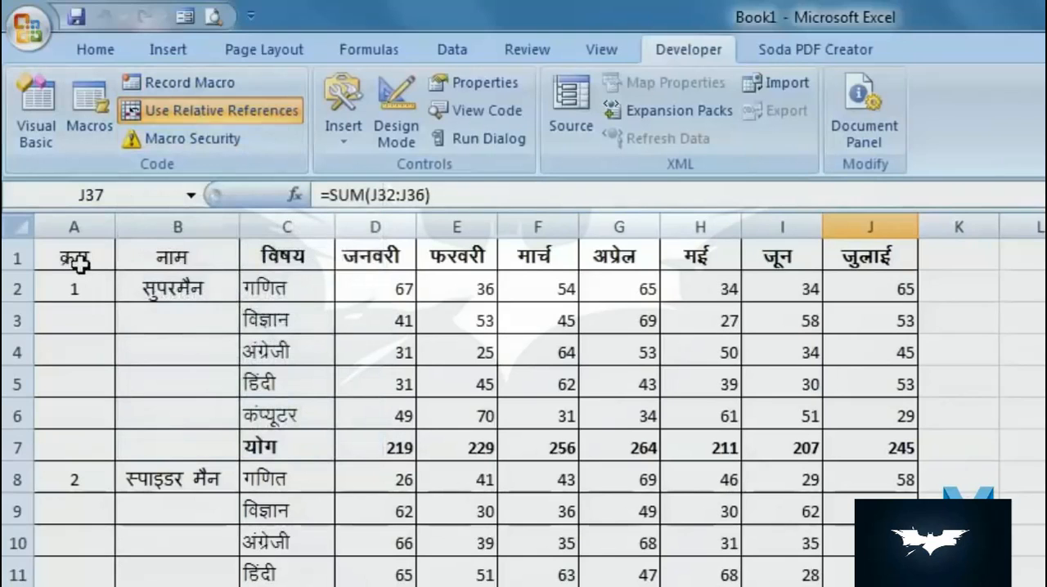
click(209, 110)
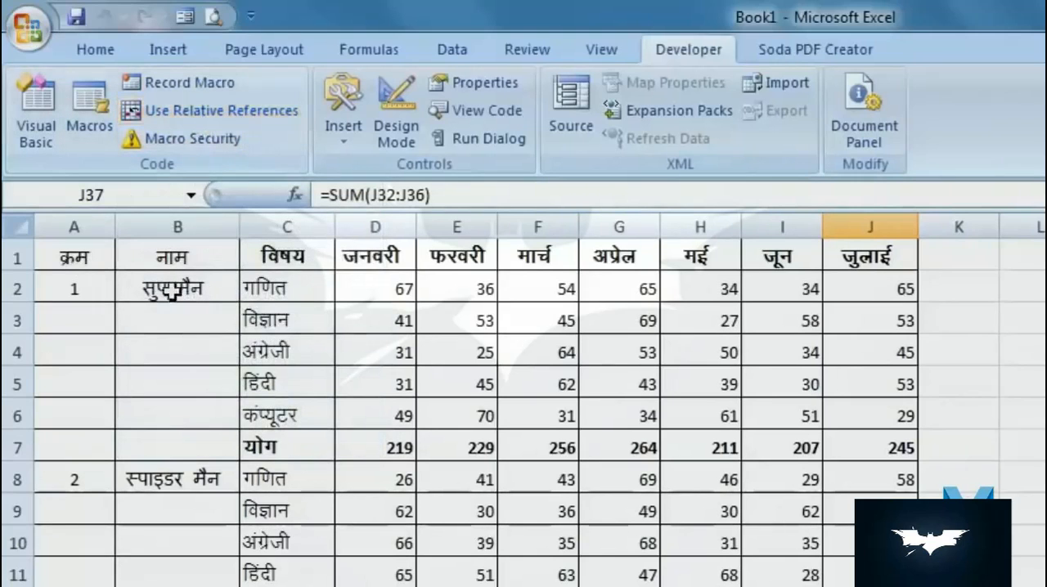
click(68, 289)
click(82, 252)
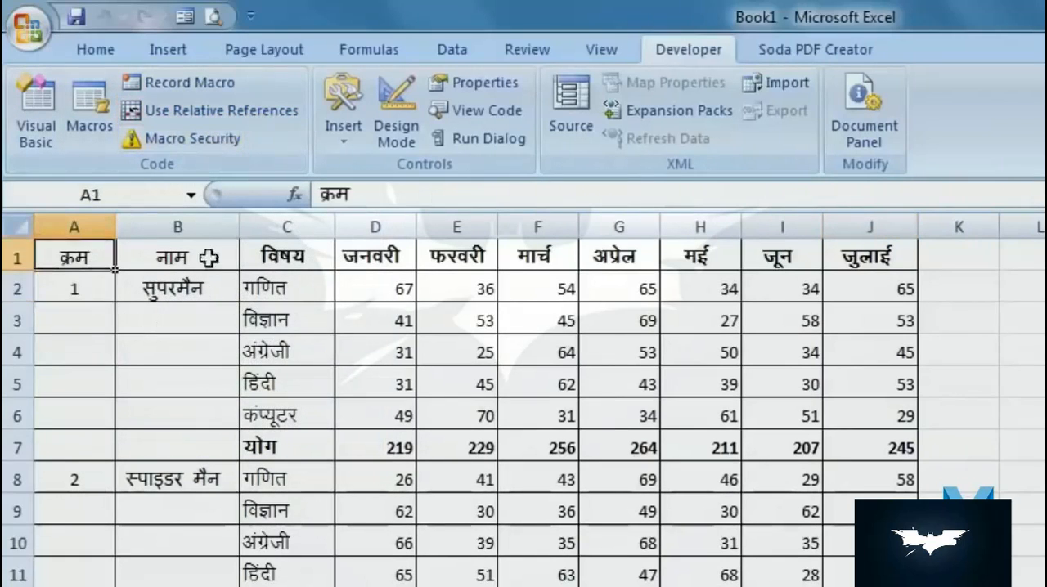
click(231, 93)
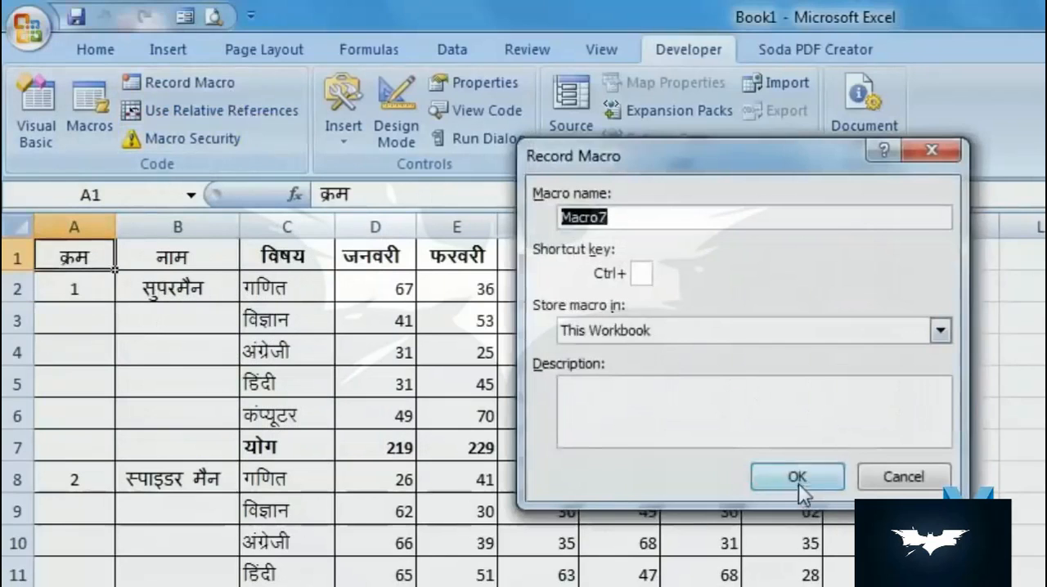
click(797, 477)
- Insert a blank row at row 5, above the first student's हिंदी marks, and stop recording the macro
click(17, 384)
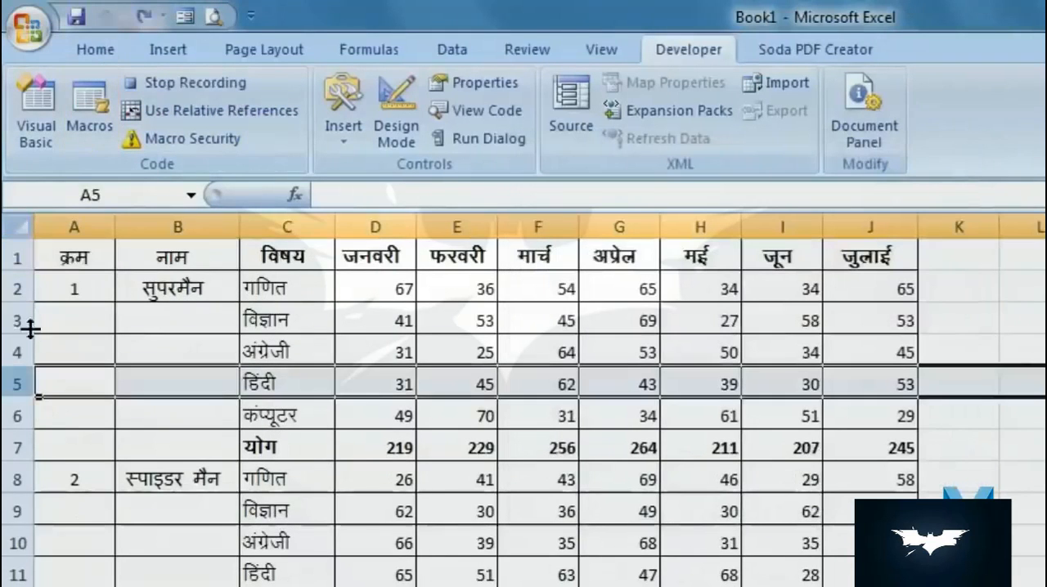
right_click(16, 384)
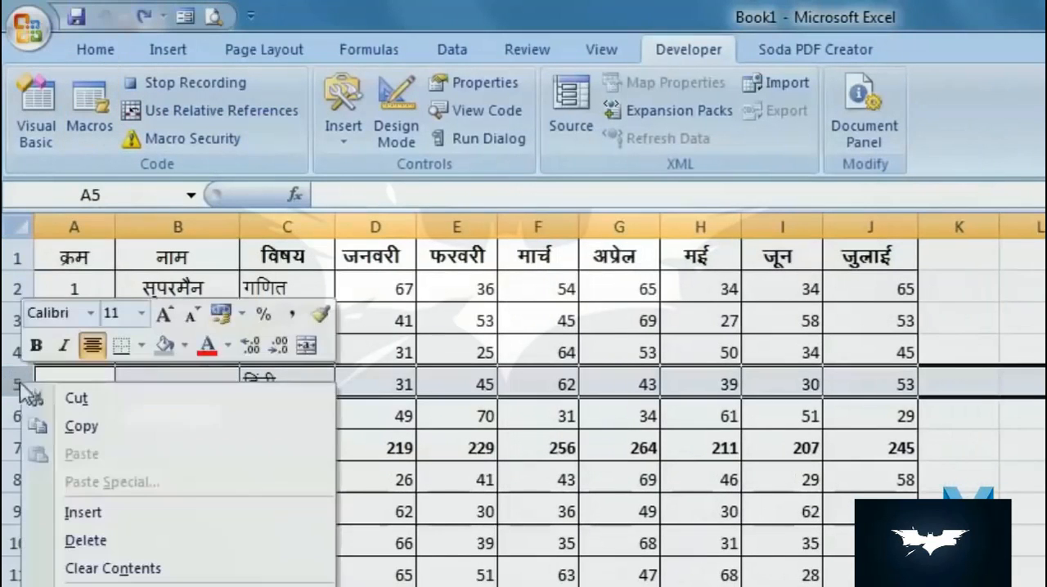
click(138, 515)
click(185, 83)
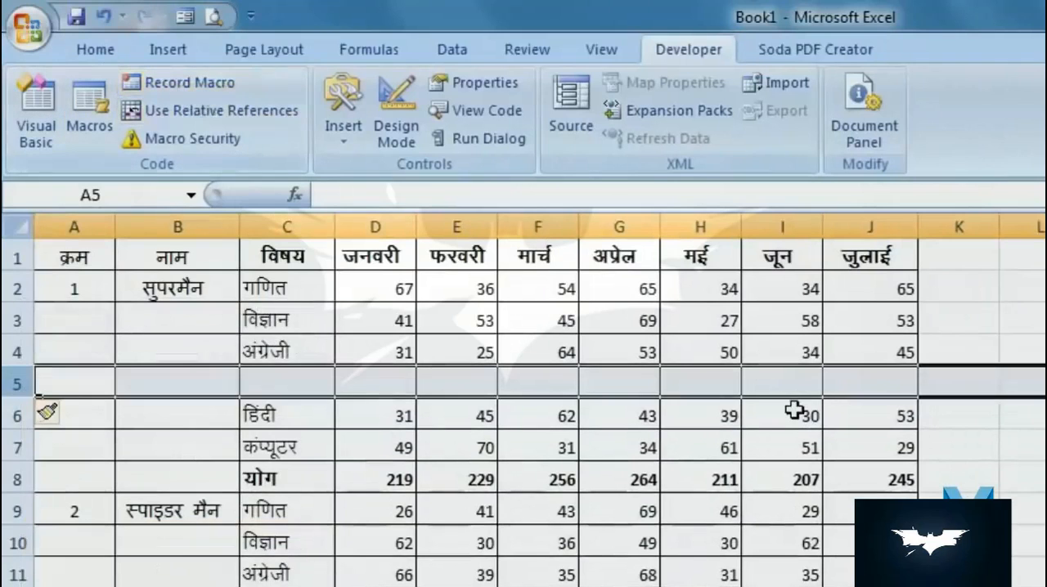
- Run Macro7 with A9, the second student's serial number, selected to test the absolute recording, then select A10
click(205, 337)
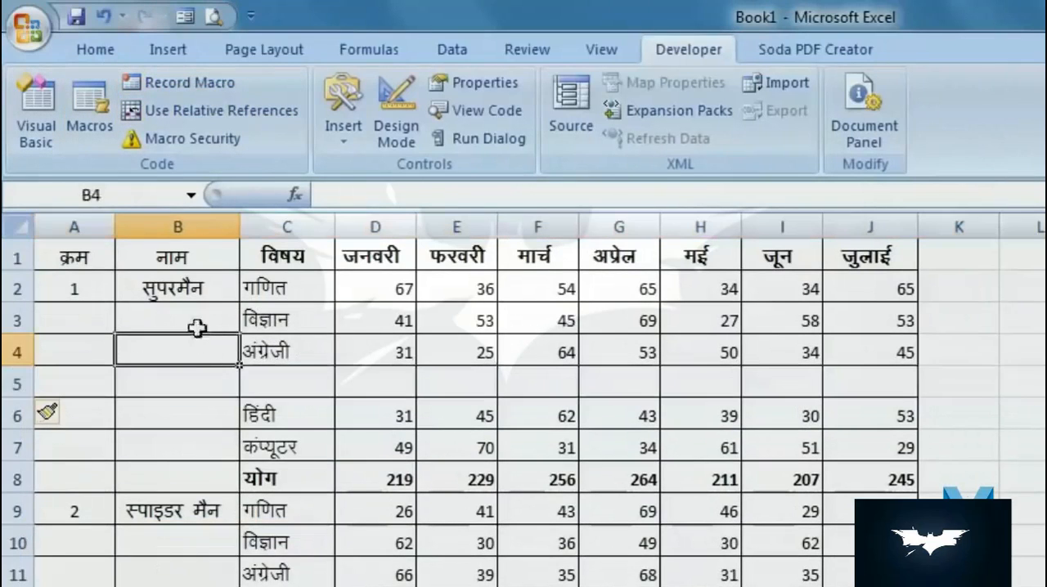
click(81, 512)
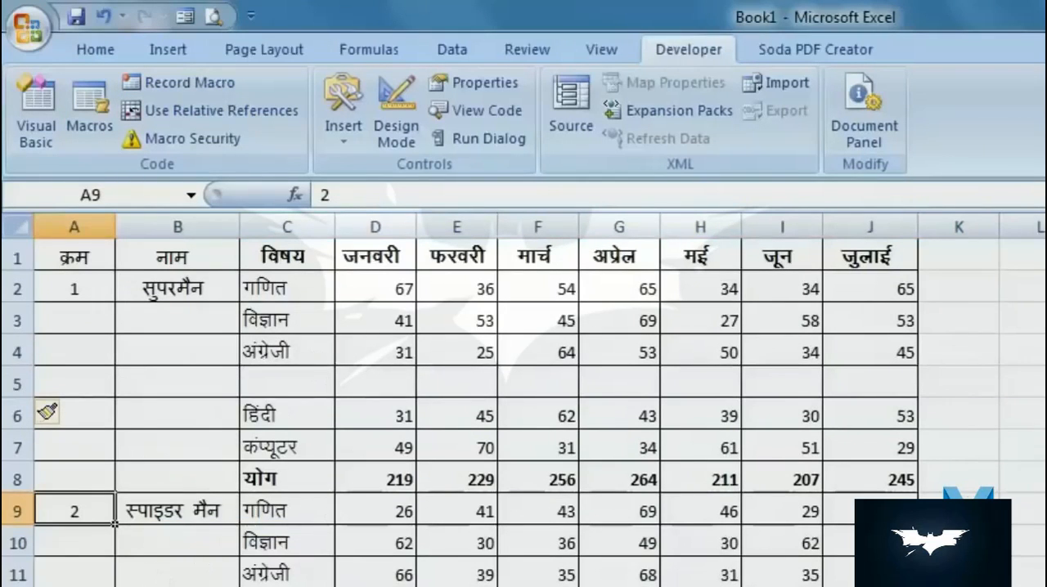
click(200, 85)
click(947, 159)
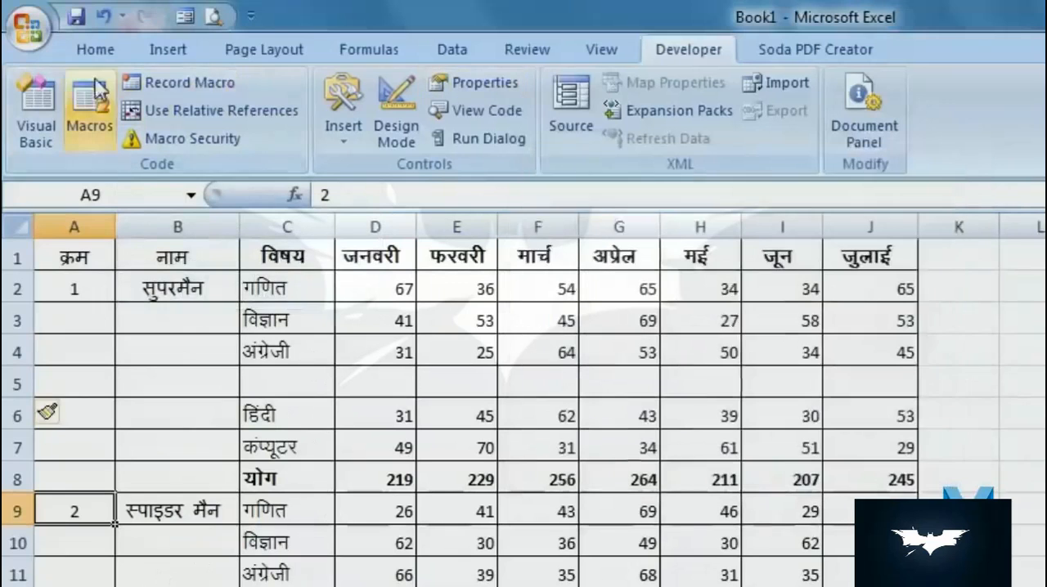
click(94, 100)
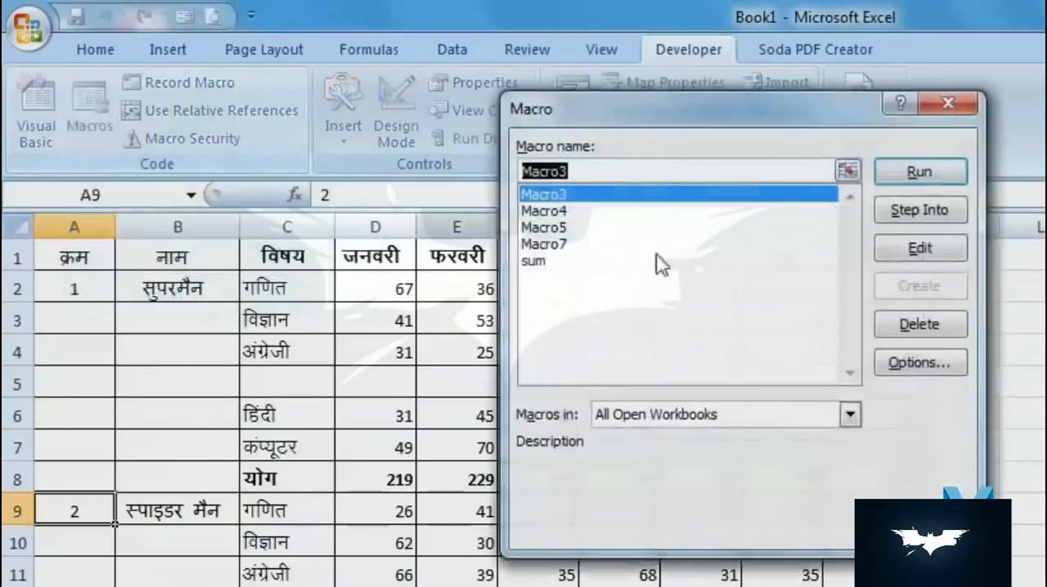
click(575, 245)
click(952, 174)
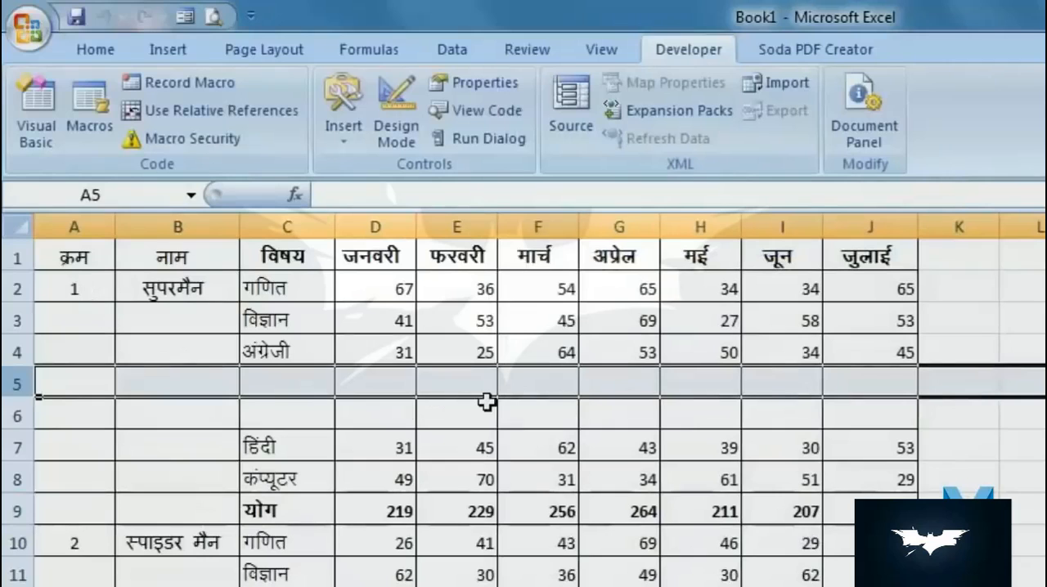
click(71, 548)
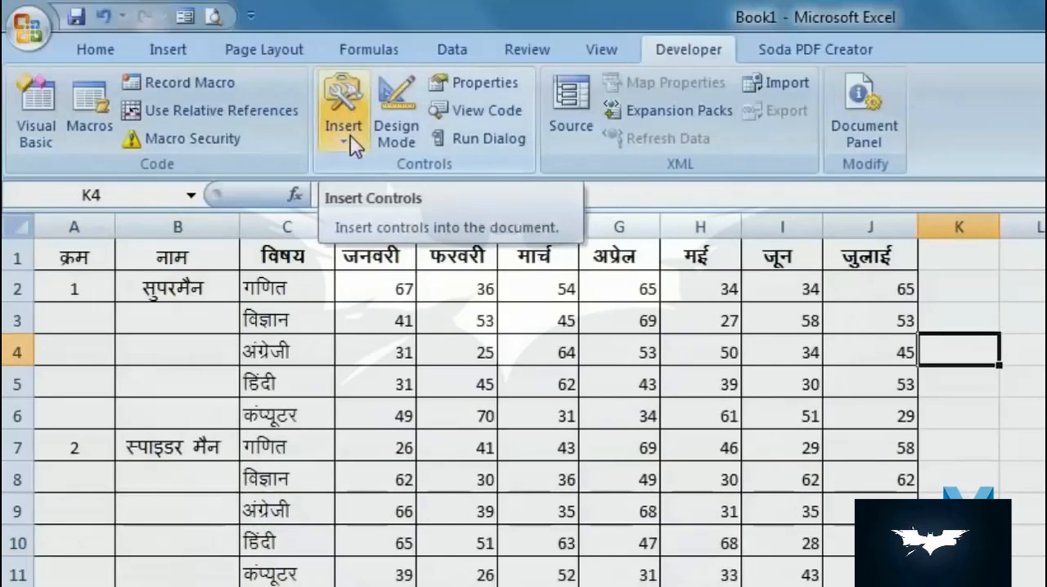
- Draw a form control button from K2 to M3 beside the table and assign the sum macro to it
click(354, 145)
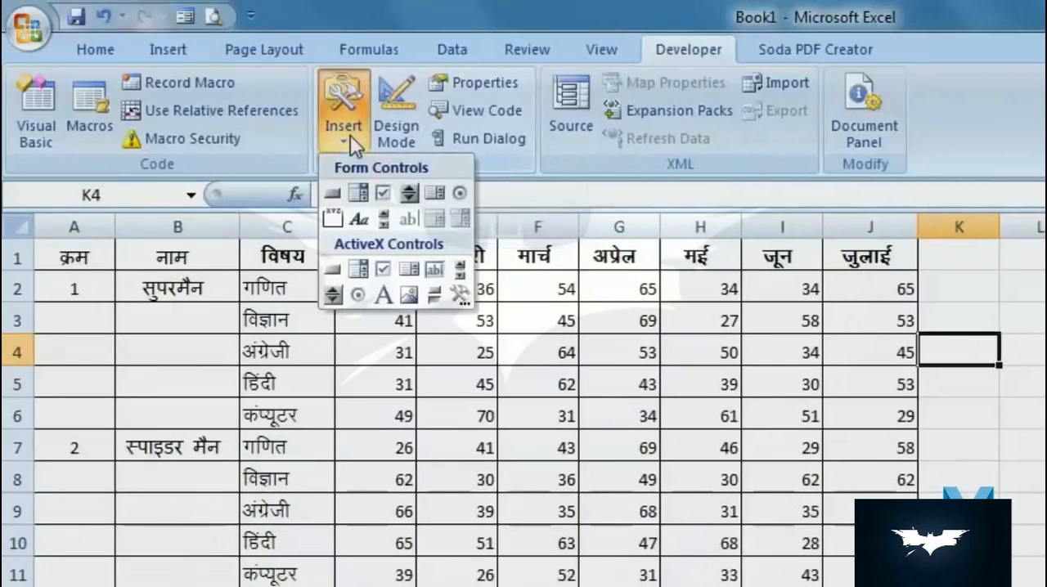
click(337, 195)
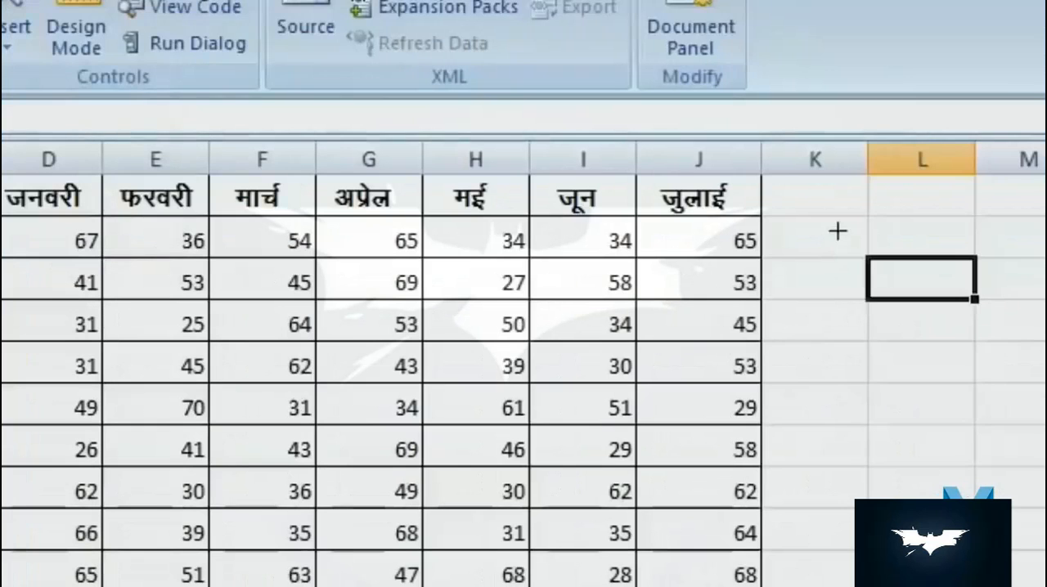
drag(837, 231, 1038, 293)
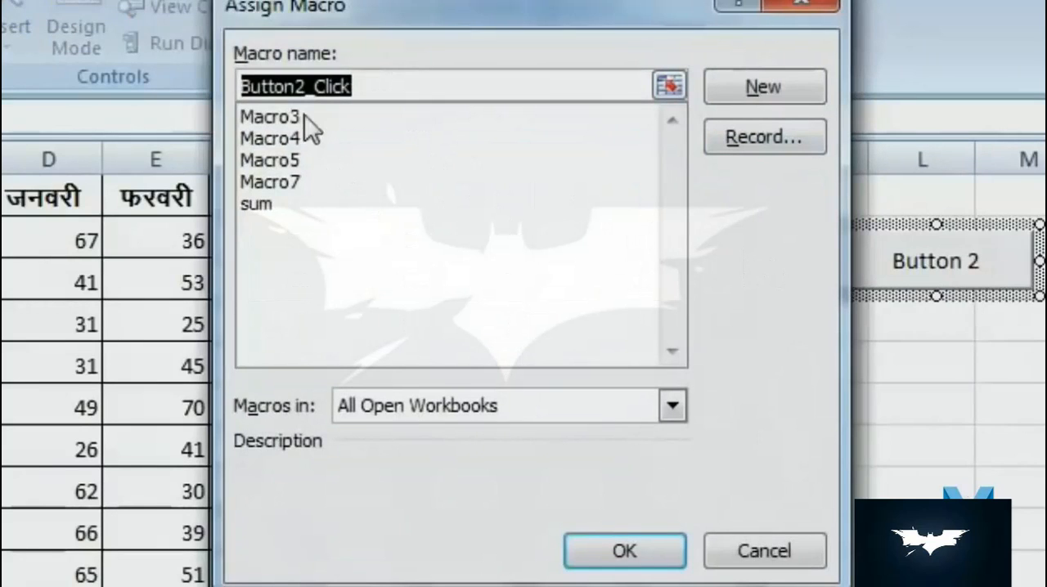
click(268, 202)
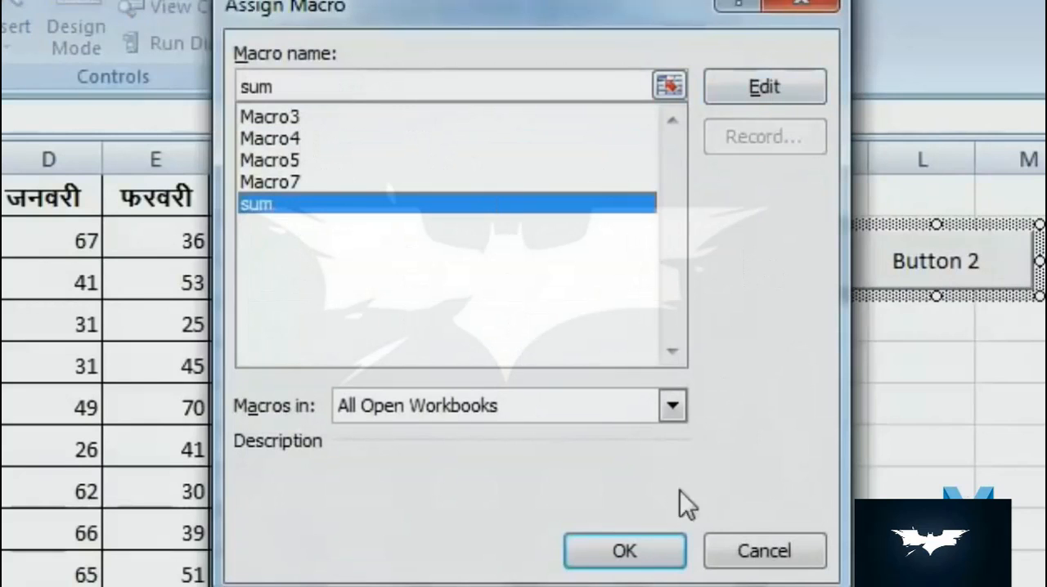
click(625, 551)
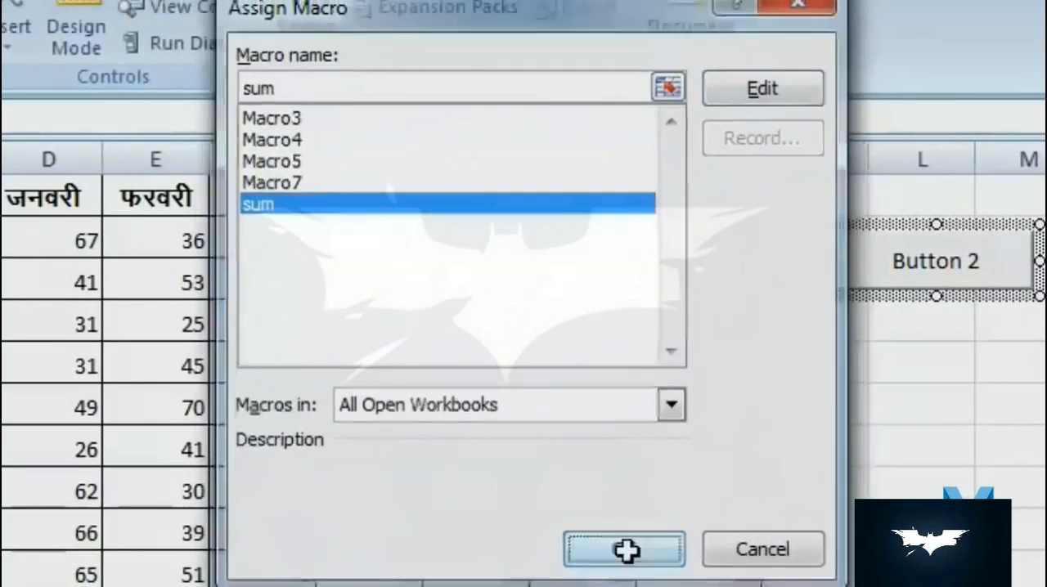
click(956, 396)
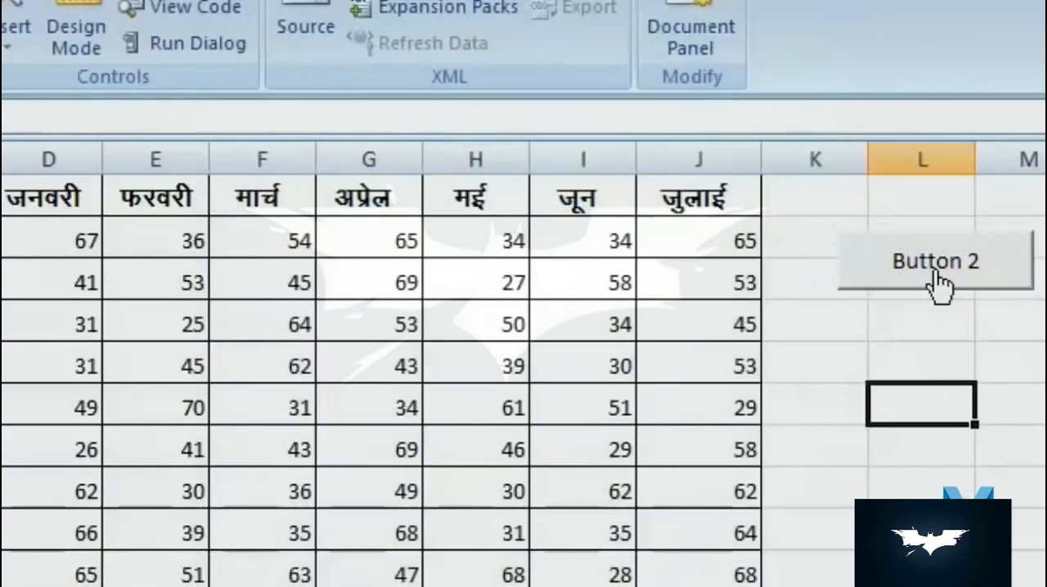
- Run the sum macro through Button 2 from A2, A8 and A14 to total the first three students' marks
click(77, 216)
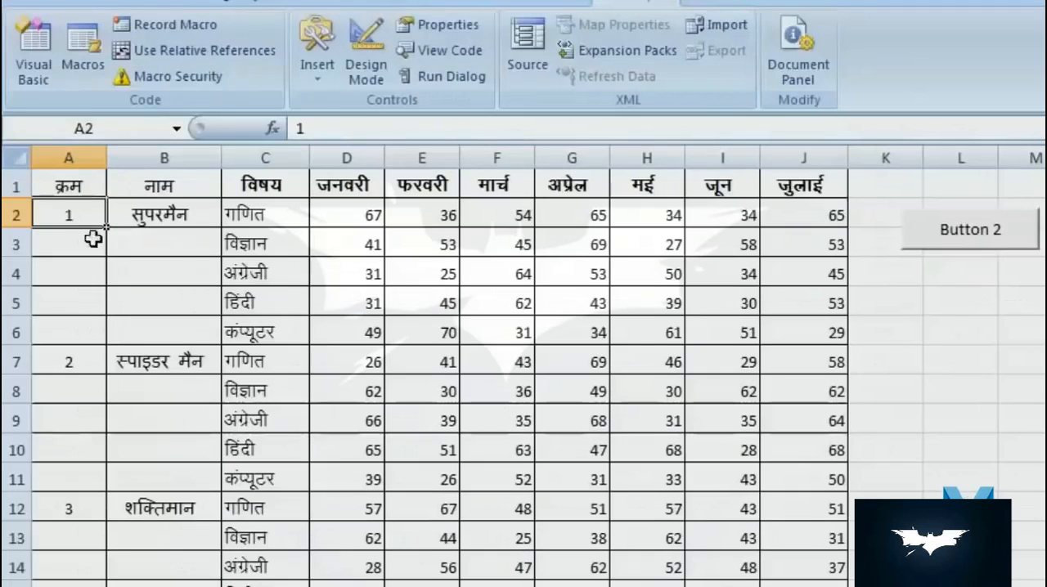
click(975, 250)
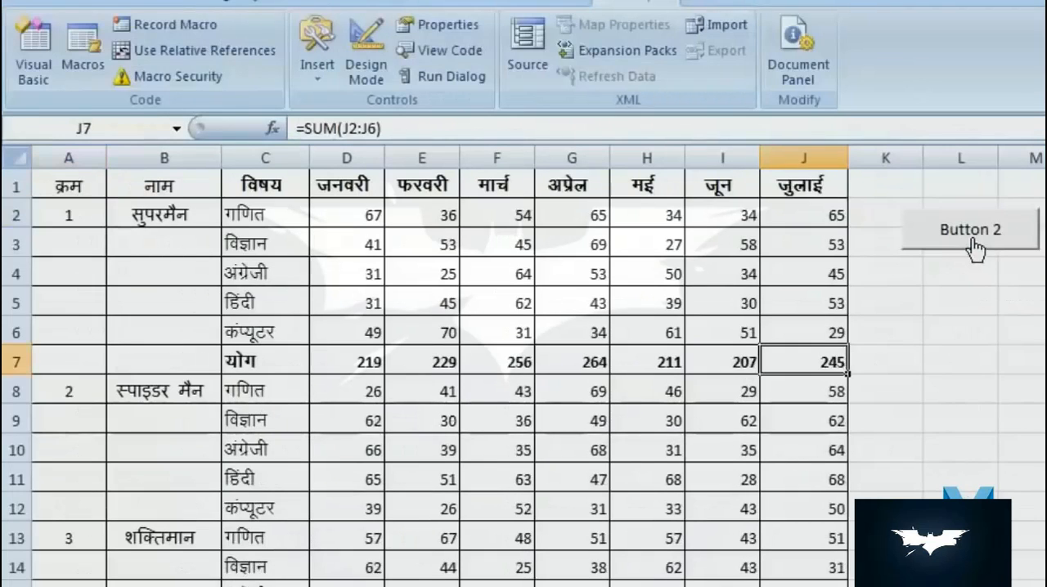
click(54, 390)
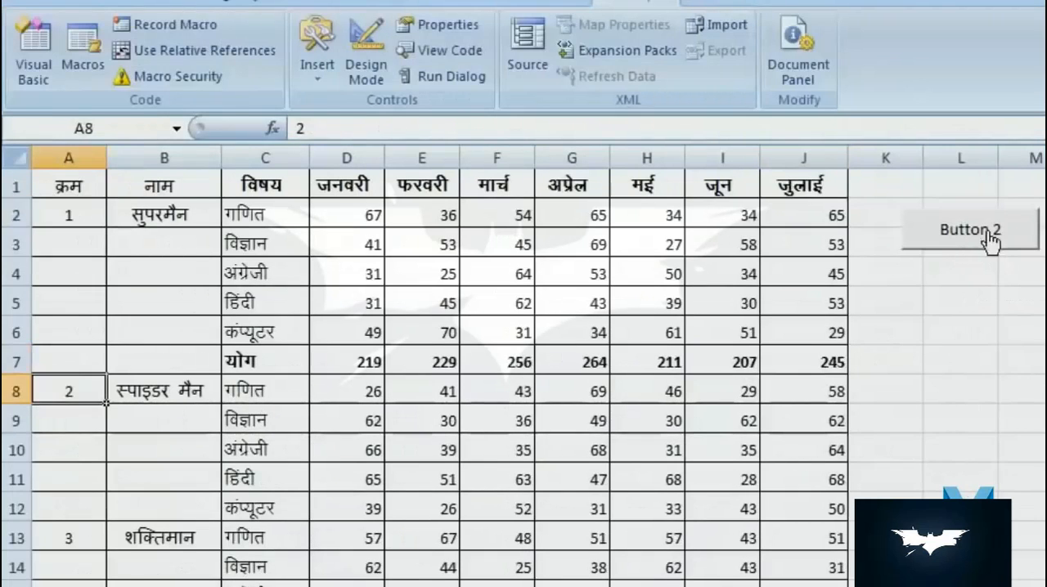
click(990, 244)
scroll(188, 564, down, 2)
click(68, 393)
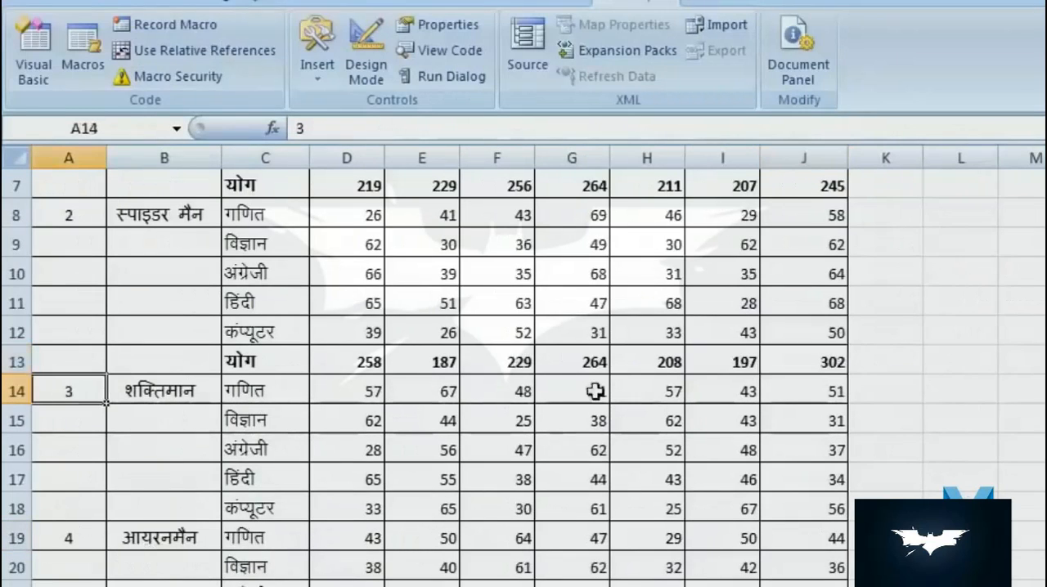
scroll(805, 413, up, 2)
click(969, 245)
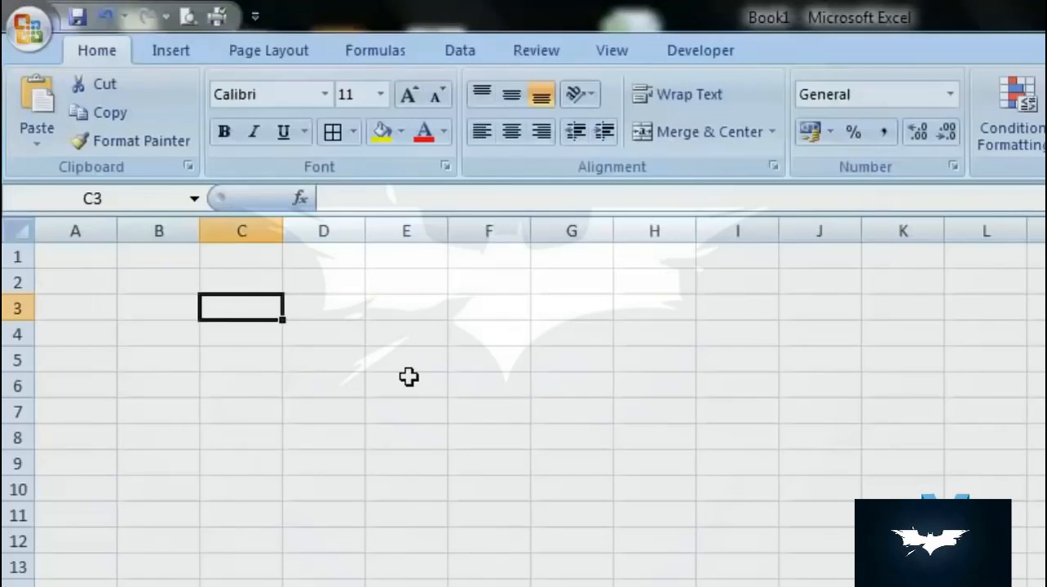
- Move the selection across row 3 to J3, then return it to C4 in the starting column
key(Right)
key(Right)
key(Right)
key(Right)
key(Right)
key(Right)
key(Right)
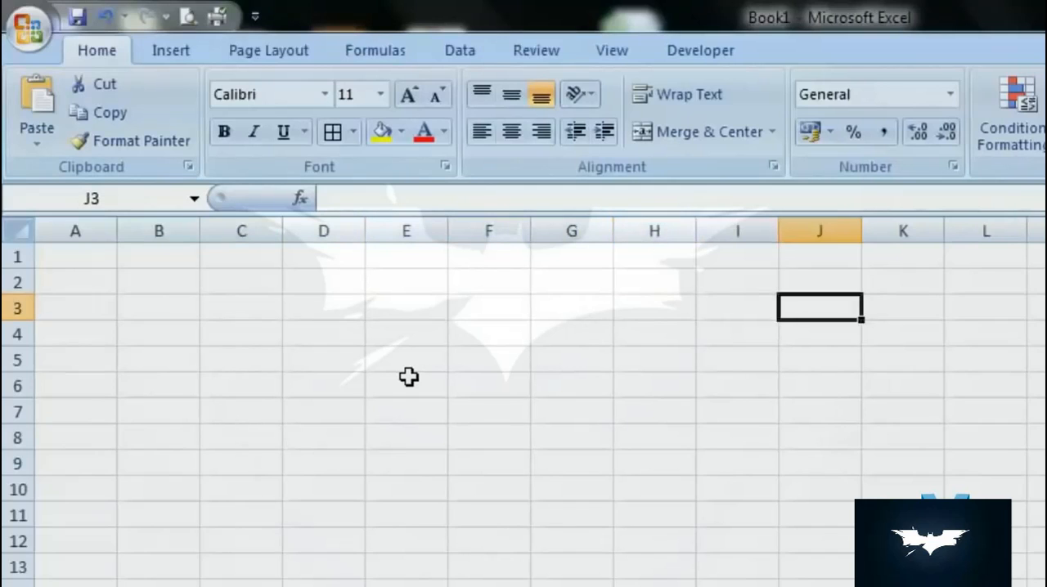
key(Return)
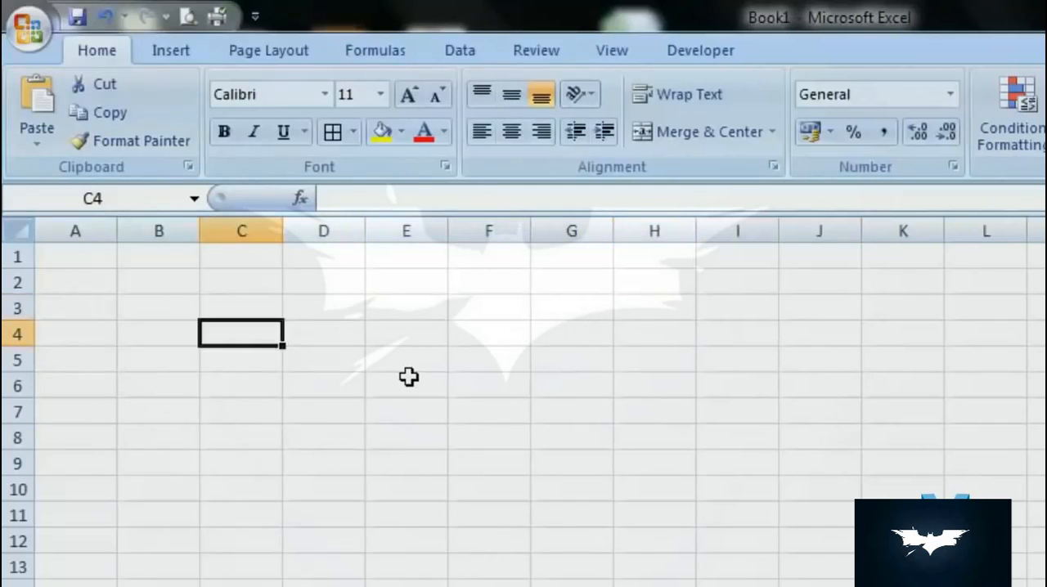
- Enter 25, 25, 252 and 252 down column C in cells C4 to C7
text(25)
key(Return)
text(25)
key(Return)
text(252)
key(Return)
text(252)
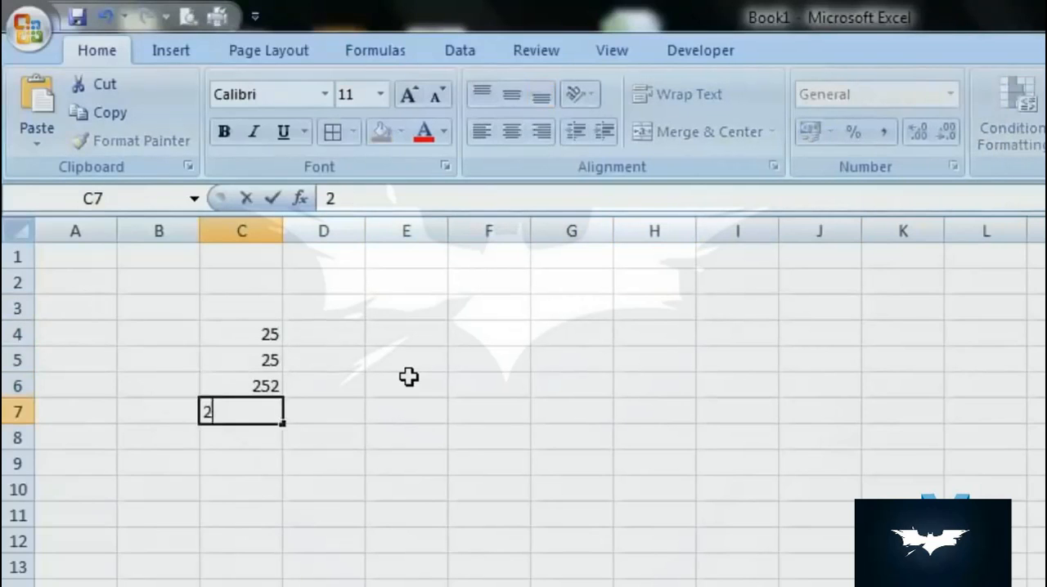
key(Return)
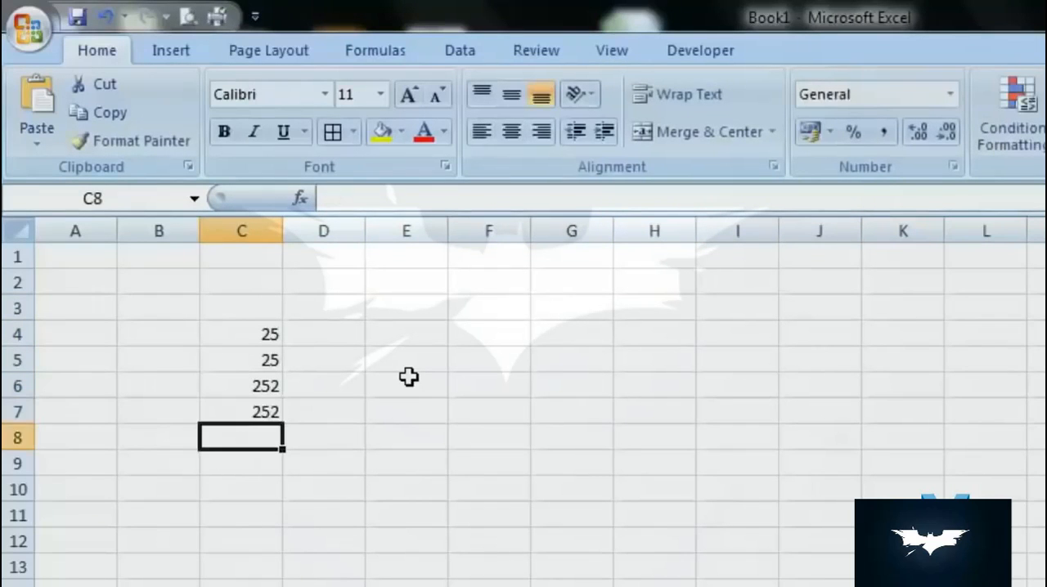
- Set the direction in which the selection moves after Enter to Right in the advanced Excel options
click(47, 30)
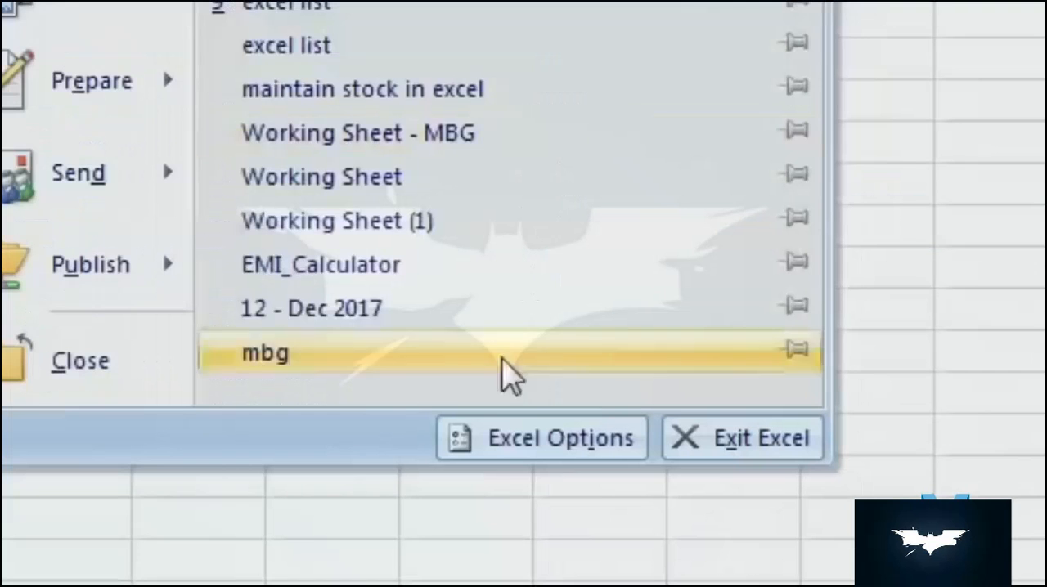
click(563, 445)
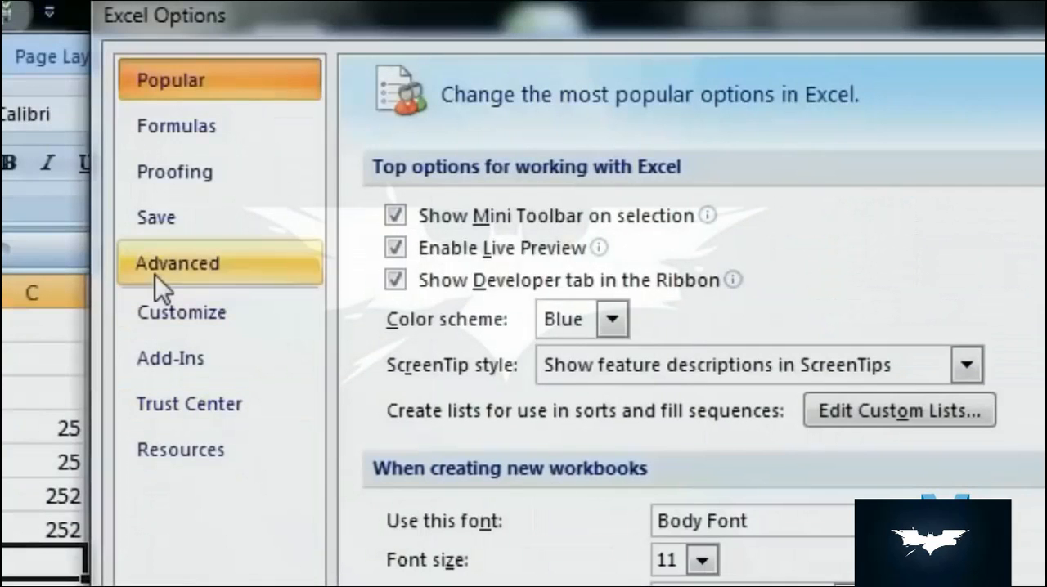
click(155, 274)
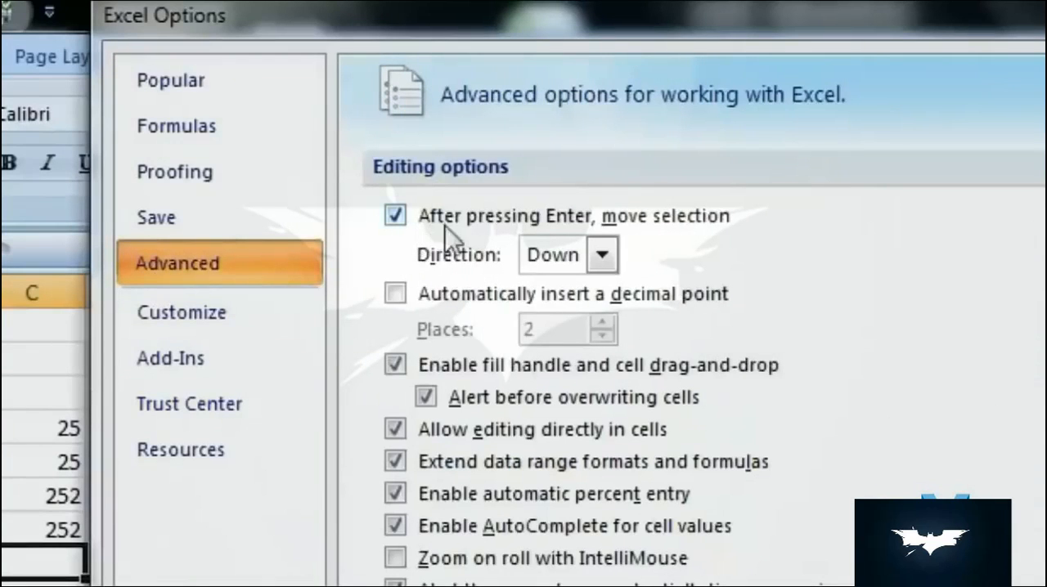
click(602, 254)
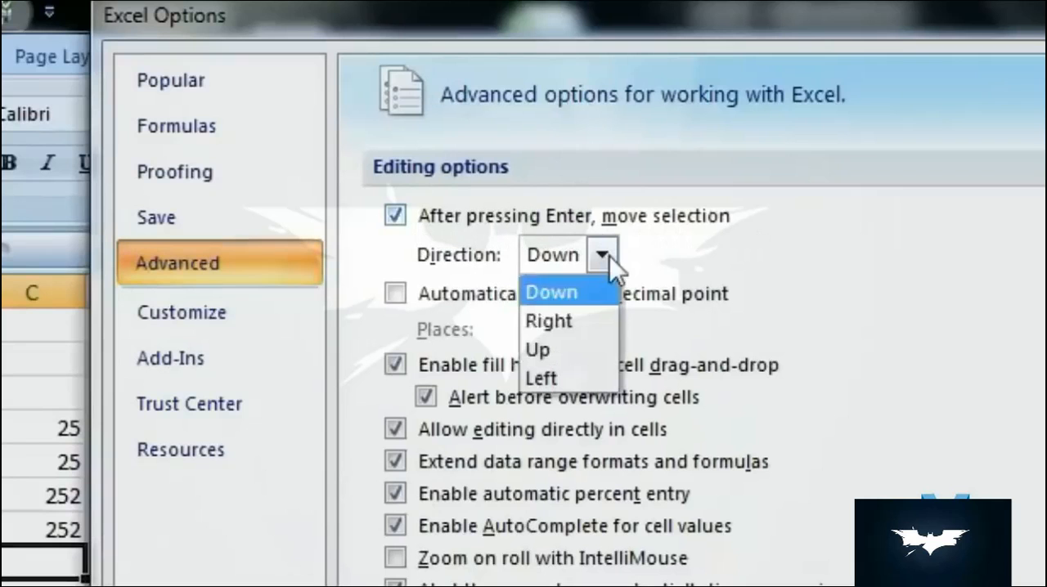
click(583, 327)
key(Return)
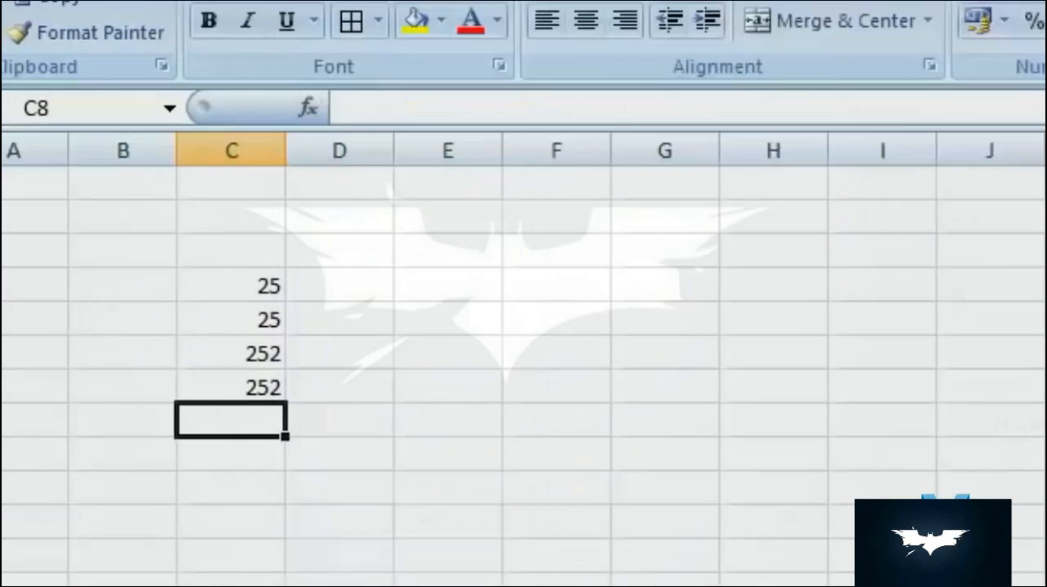
- Enter 25, 252, 252, 52, 252, 252, 525 and 252 across row 8 in cells C8 to J8
text(25)
key(Return)
text(25)
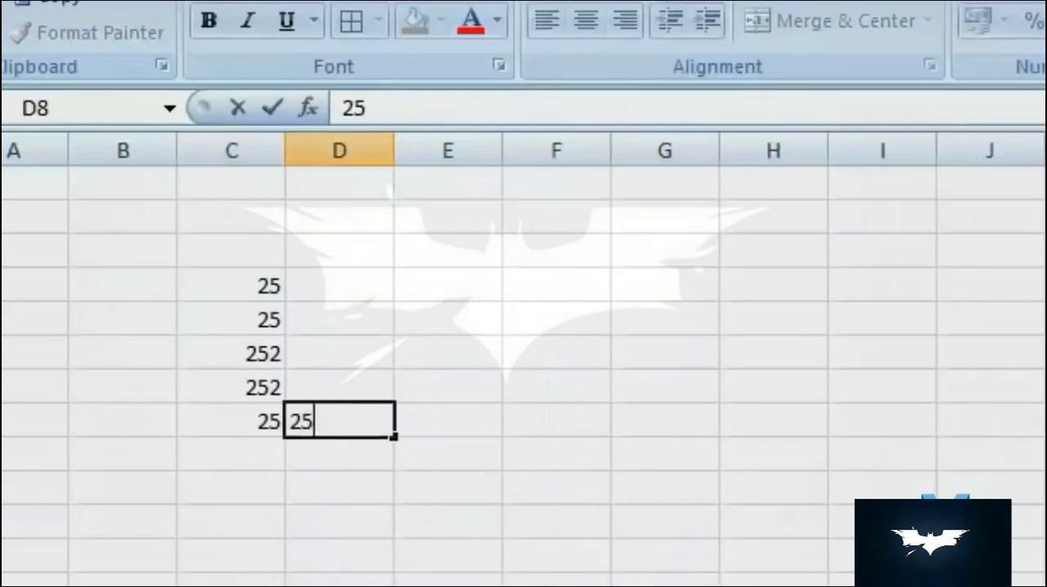
text(2)
key(Return)
text(252)
key(Return)
text(52)
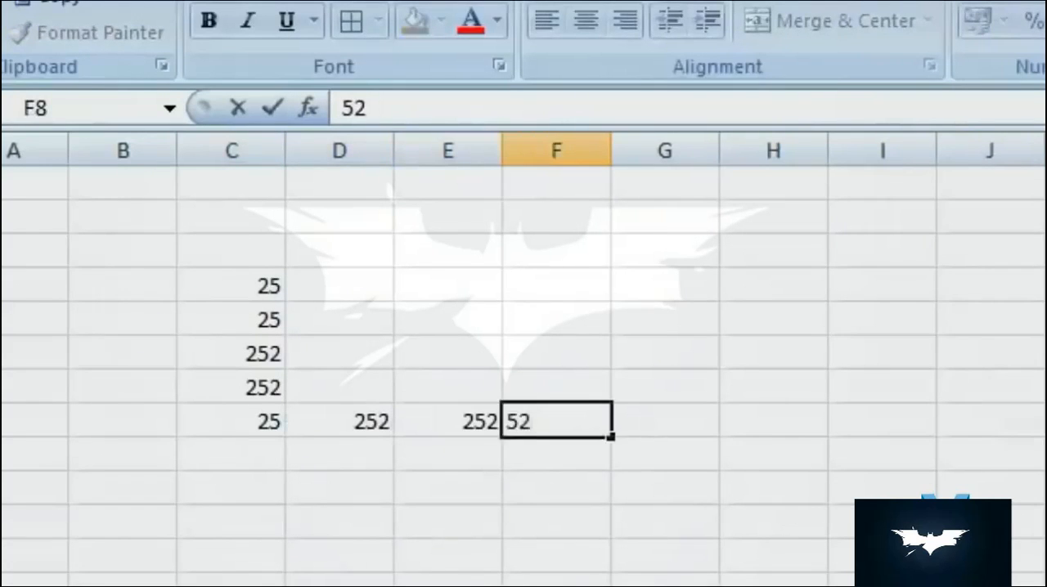
key(Return)
text(252)
text(25)
key(Tab)
text(525)
key(Tab)
text(252)
key(Tab)
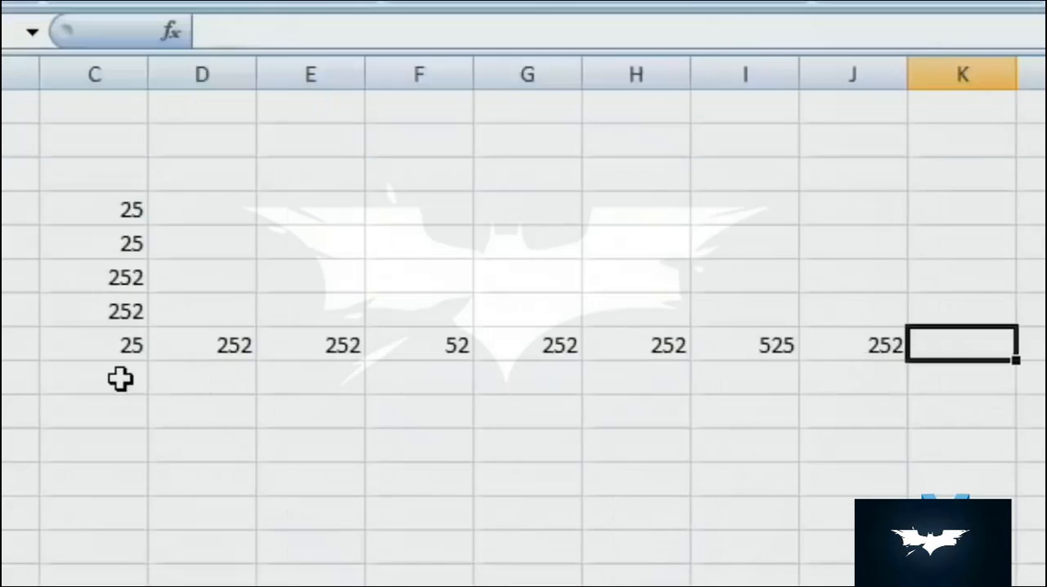
- Clear all the entered numbers from the range C3:J12
click(115, 378)
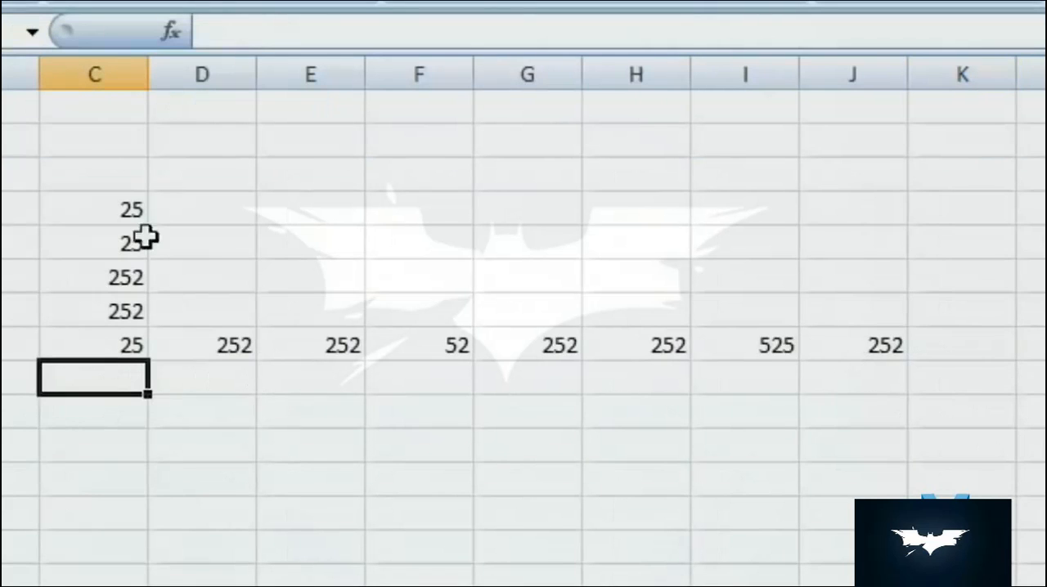
drag(78, 176, 855, 479)
key(Delete)
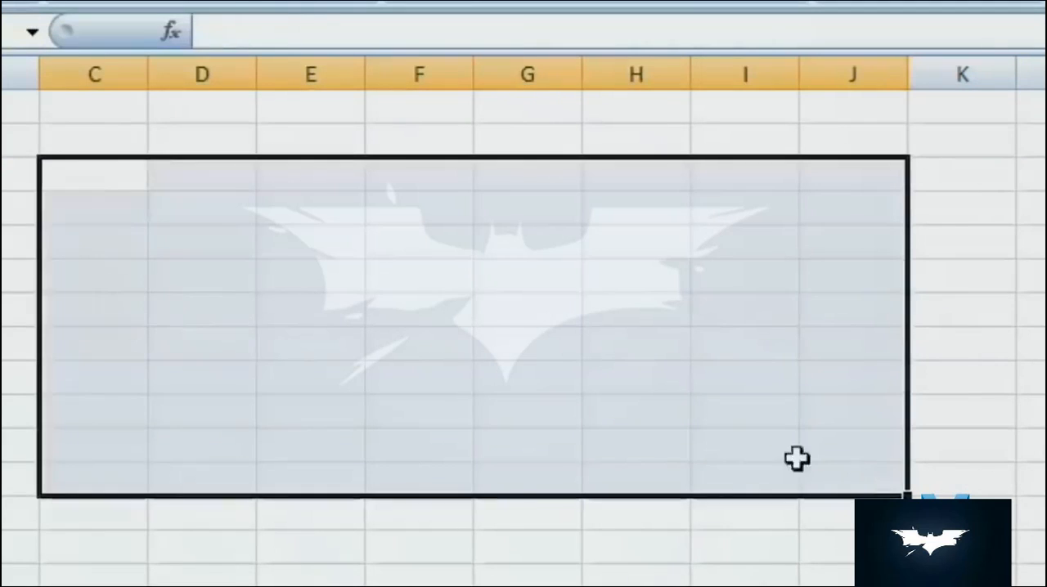
- Enter 25, 25, 25, 25 and 2 across row 3 in cells E3 to I3
click(331, 252)
click(306, 170)
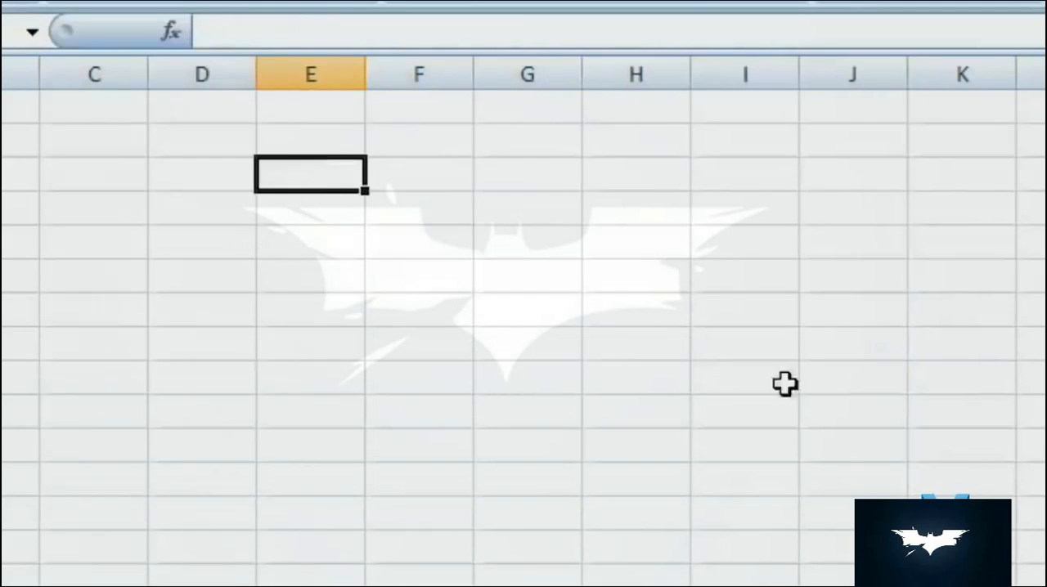
text(25)
key(Tab)
text(25	25	25	25)
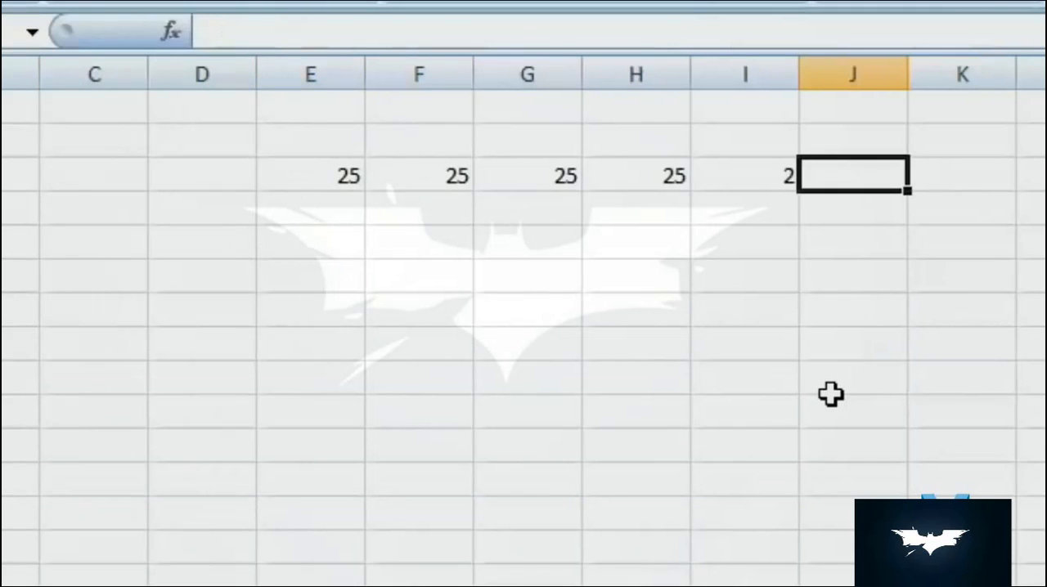
click(818, 390)
- Select E3:F12 and fill it cell by cell, moving only within the selection, with numbers such as 25, 5 and 2
drag(325, 175, 435, 437)
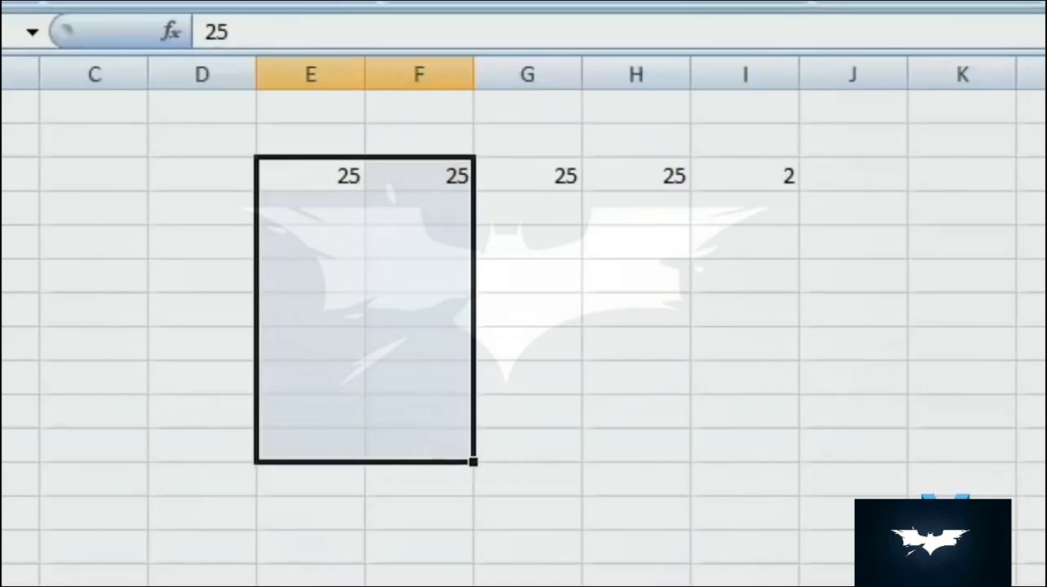
drag(308, 175, 458, 478)
text(25)
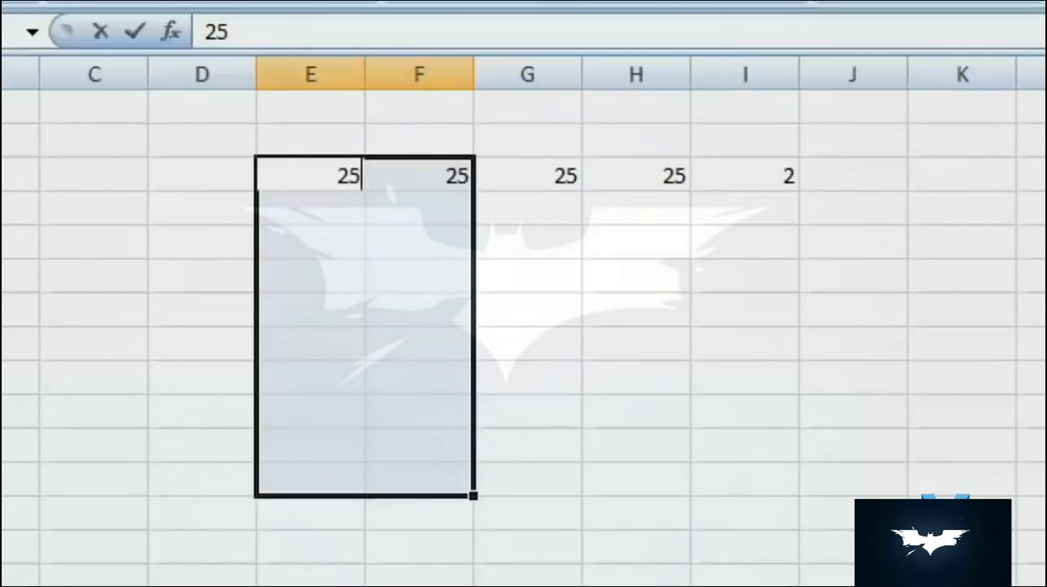
key(Return)
text(25)
key(Tab)
text(285)
key(Tab)
text(25)
key(Tab)
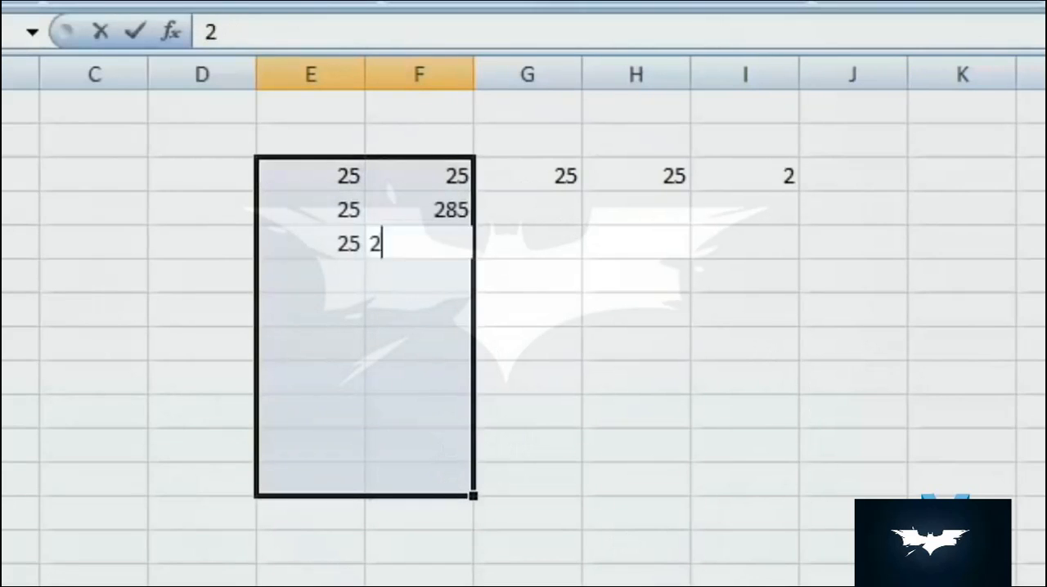
text(252)
key(Tab)
text(52)
key(Tab)
text(52)
key(Tab)
text(52)
key(Tab)
text(52)
key(Tab)
text(52	52	52	5	2	5	2	5	2	5	25	5	2	5	5	2	5	2	2	2	2	2	2	2	2	5	2	2	2	2)
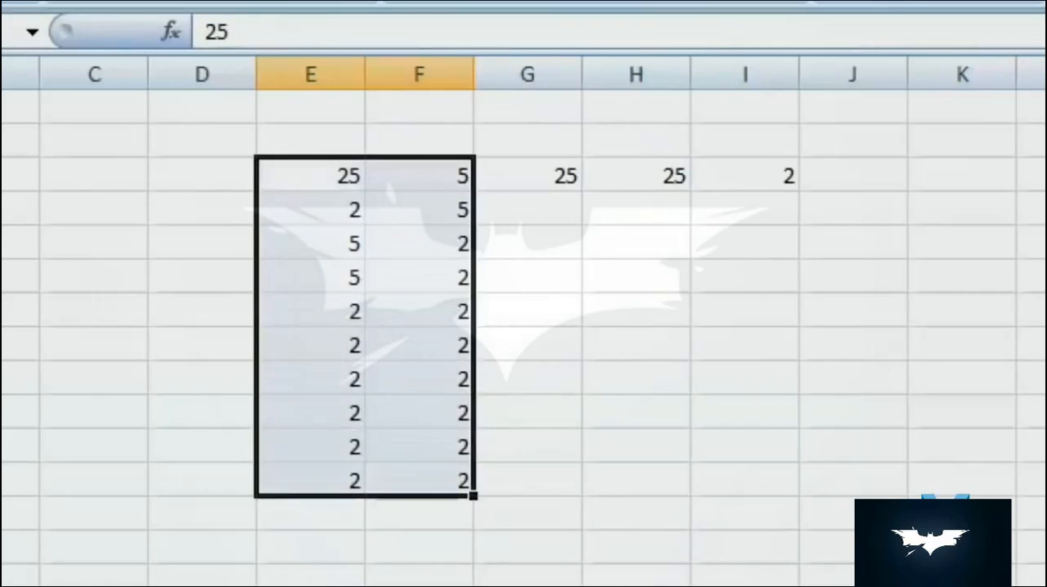
- Select G3:K5 and fill it row by row with 2 in every cell except 5 in J3
click(701, 243)
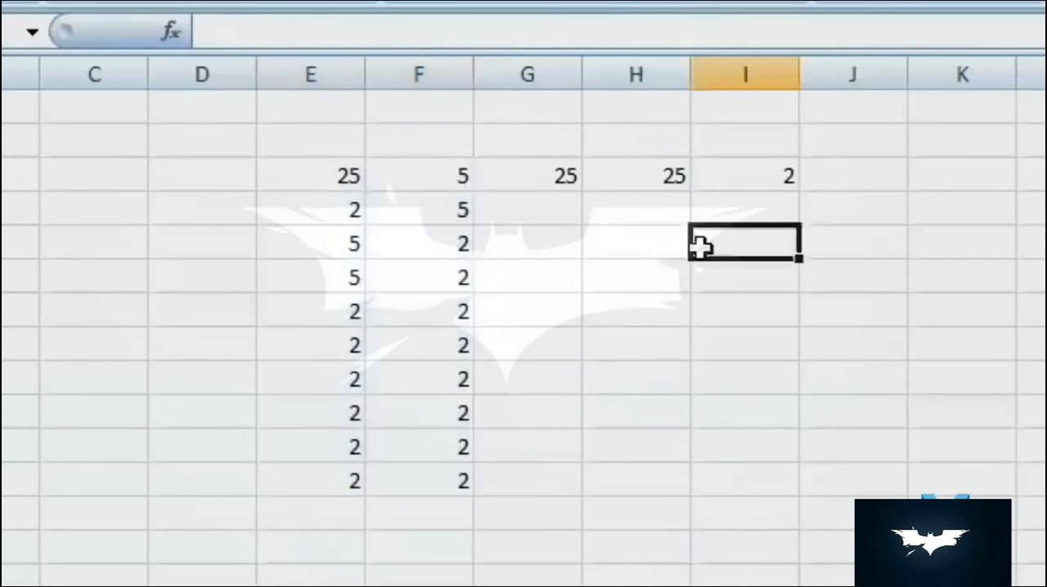
click(500, 164)
drag(500, 164, 1014, 243)
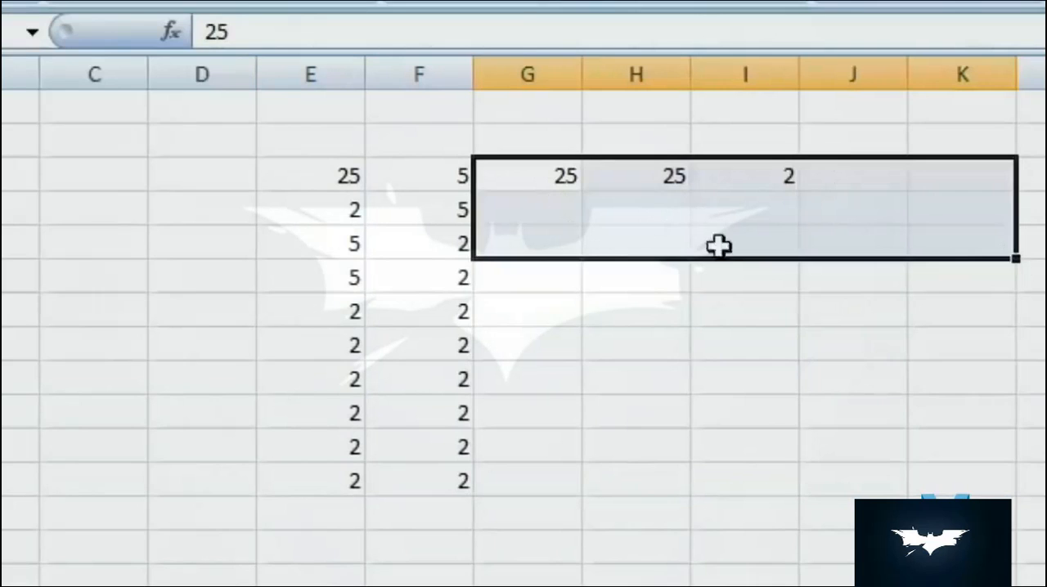
text(25)
key(Tab)
text(2)
key(Tab)
text(2)
key(Tab)
text(5	2	2	2	2	2	2	2	2	2	2	2	2)
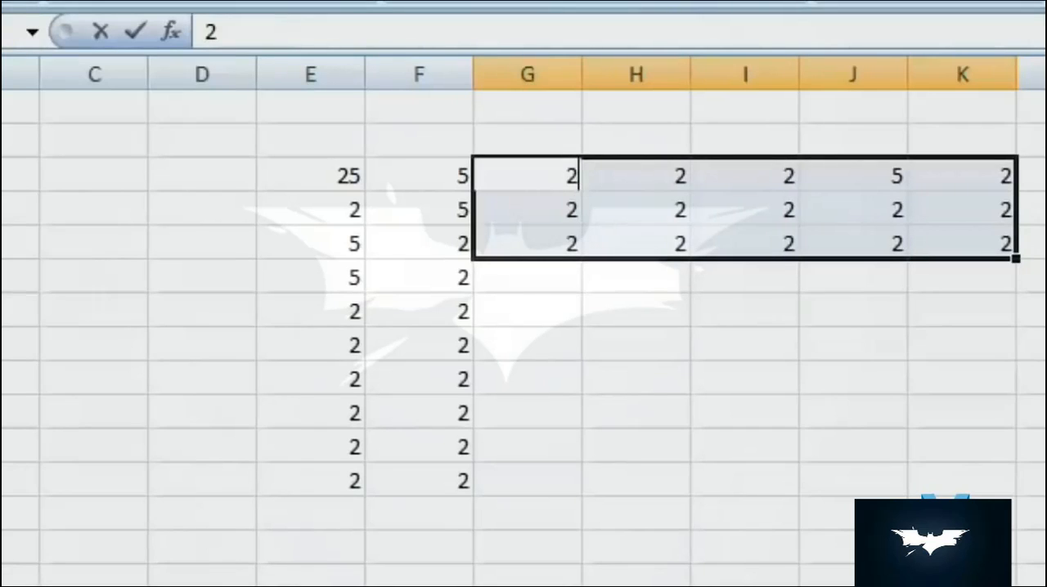
click(467, 411)
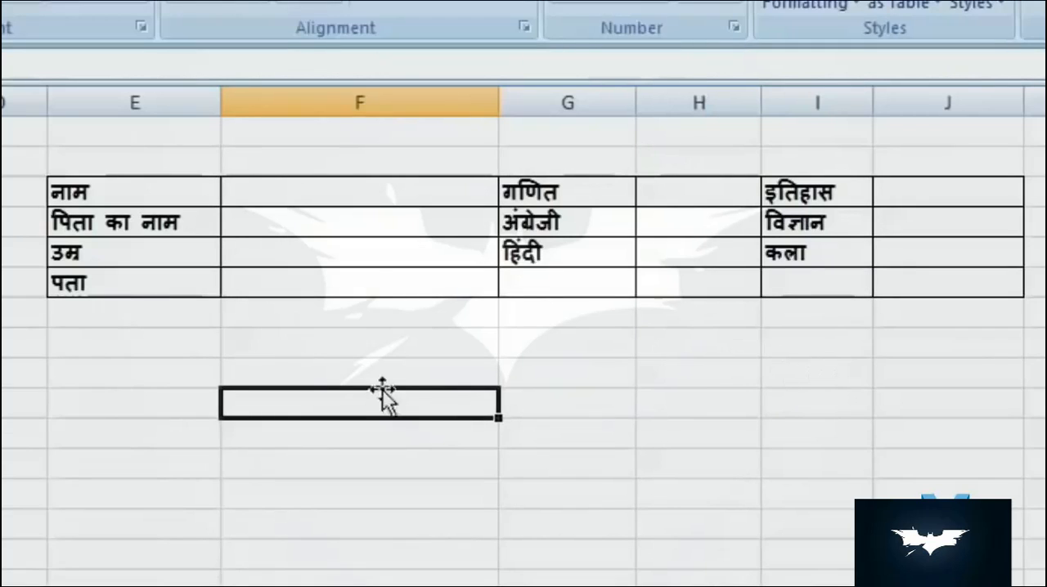
- Select the blank form cells F3:F6, H3:H5 and J3:J5 together, with F3 as the active cell
click(381, 202)
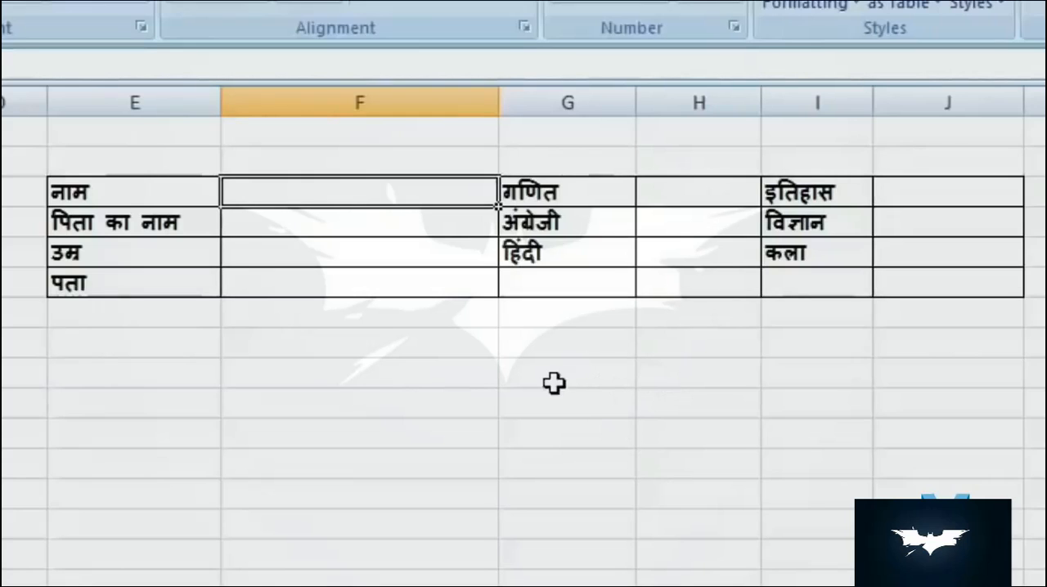
ctrl+click(352, 222)
ctrl+click(364, 257)
ctrl+click(372, 290)
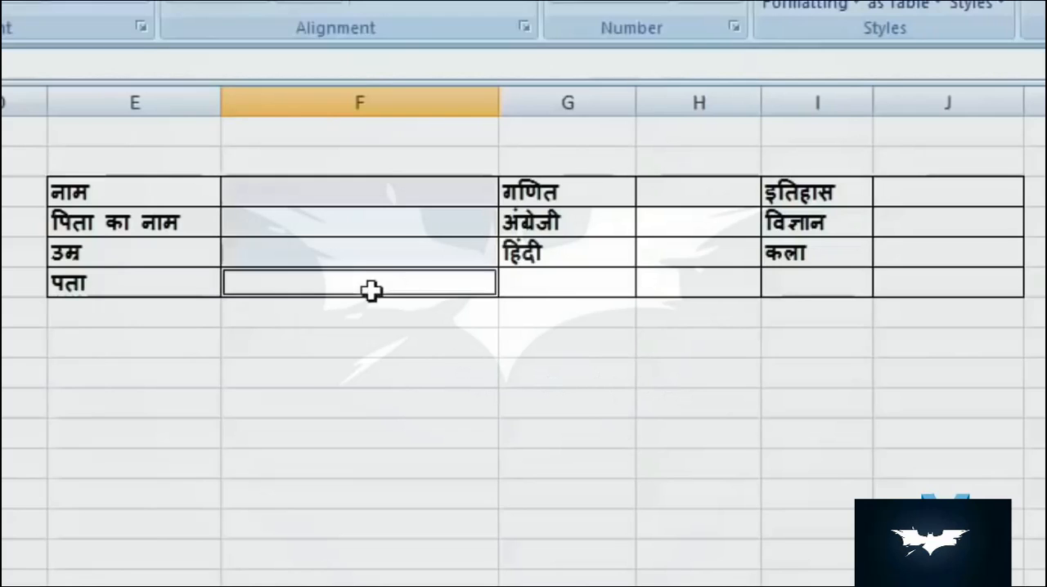
ctrl+click(727, 201)
ctrl+click(726, 223)
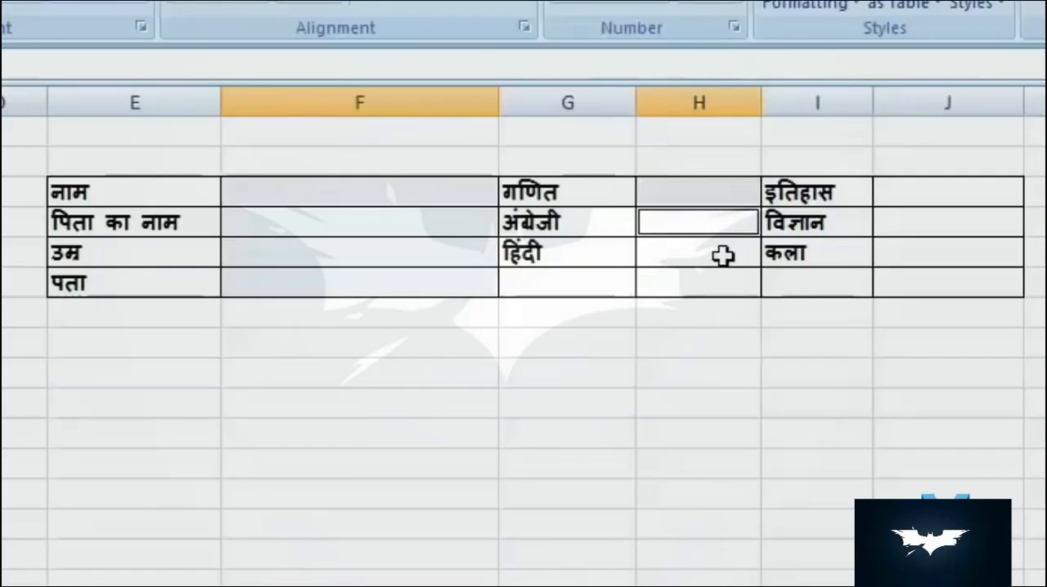
ctrl+click(723, 256)
ctrl+click(900, 191)
ctrl+click(914, 225)
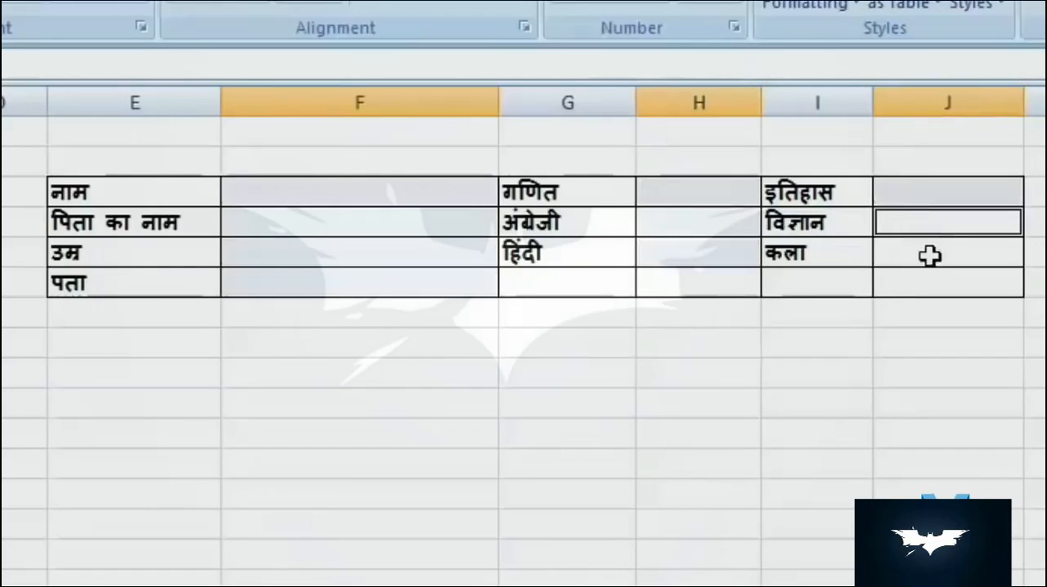
ctrl+click(930, 256)
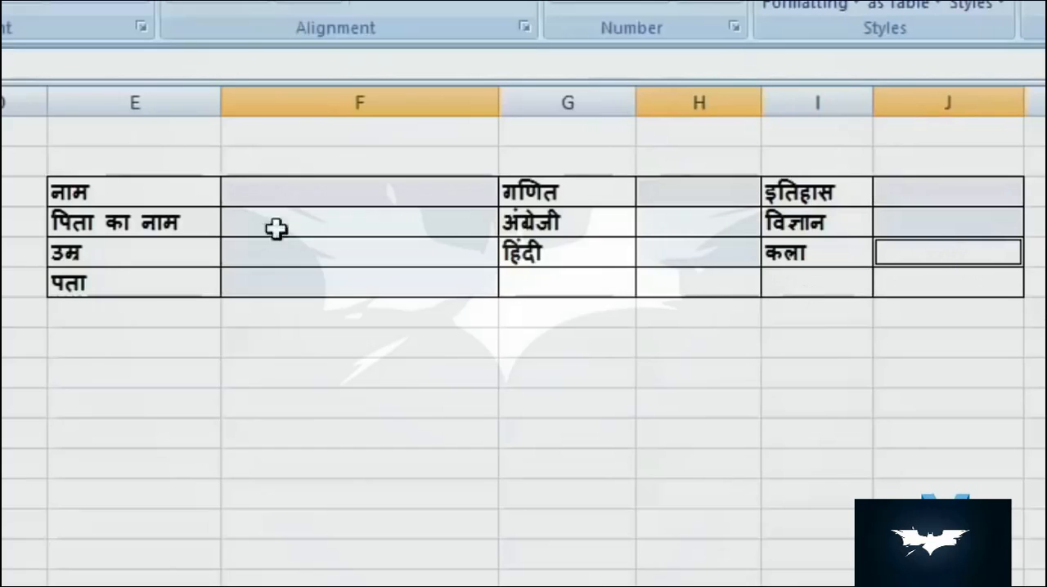
ctrl+click(330, 191)
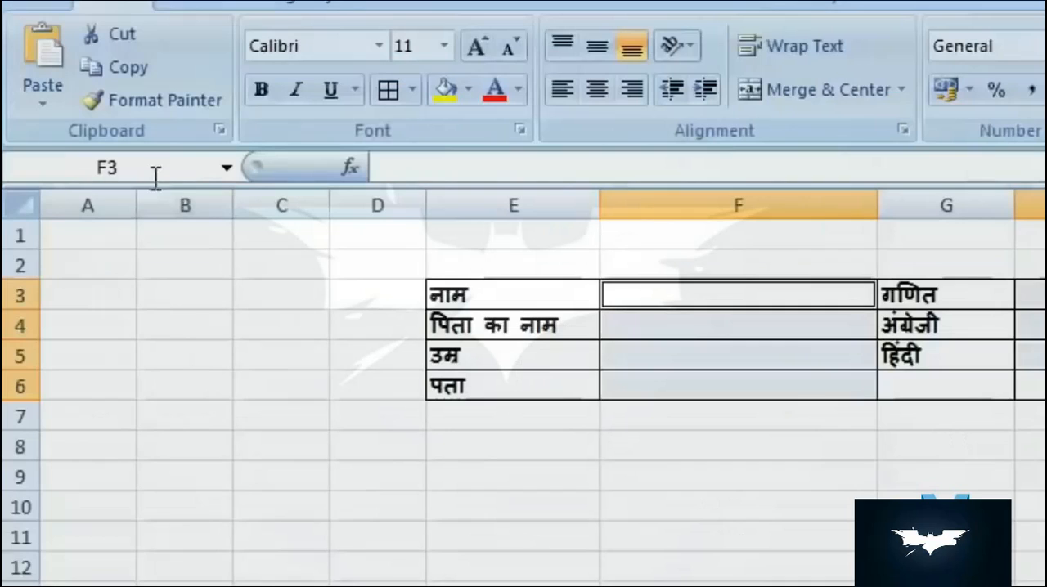
- Give the multi-cell selection the range name "name" and check it in the list of defined names
click(164, 169)
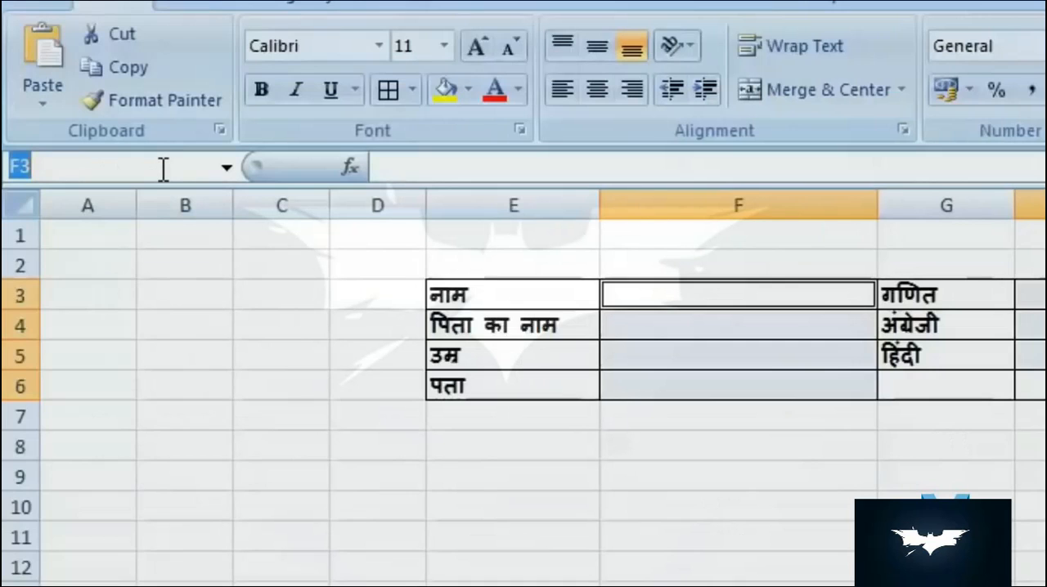
text(name)
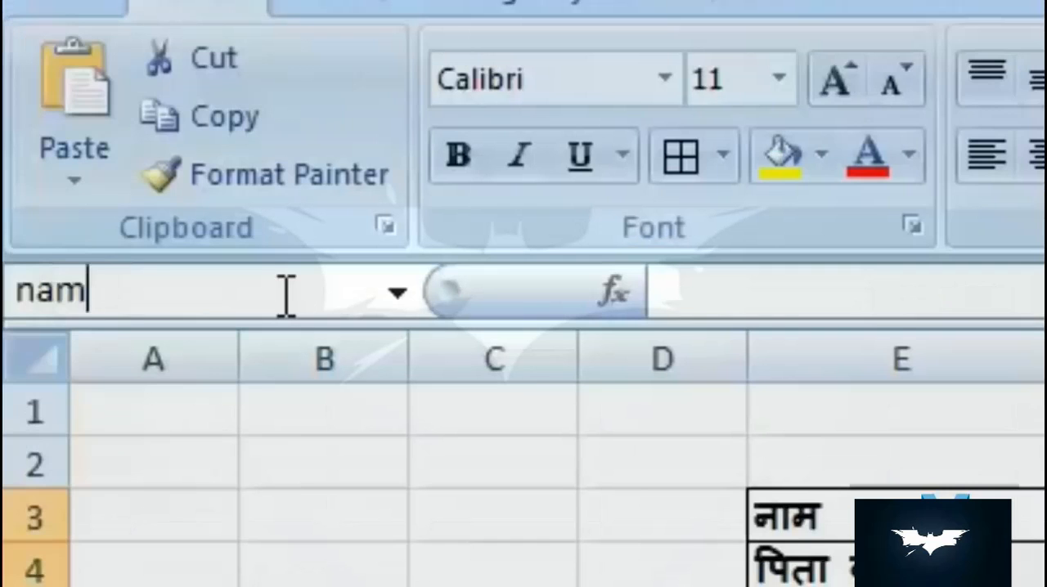
key(Return)
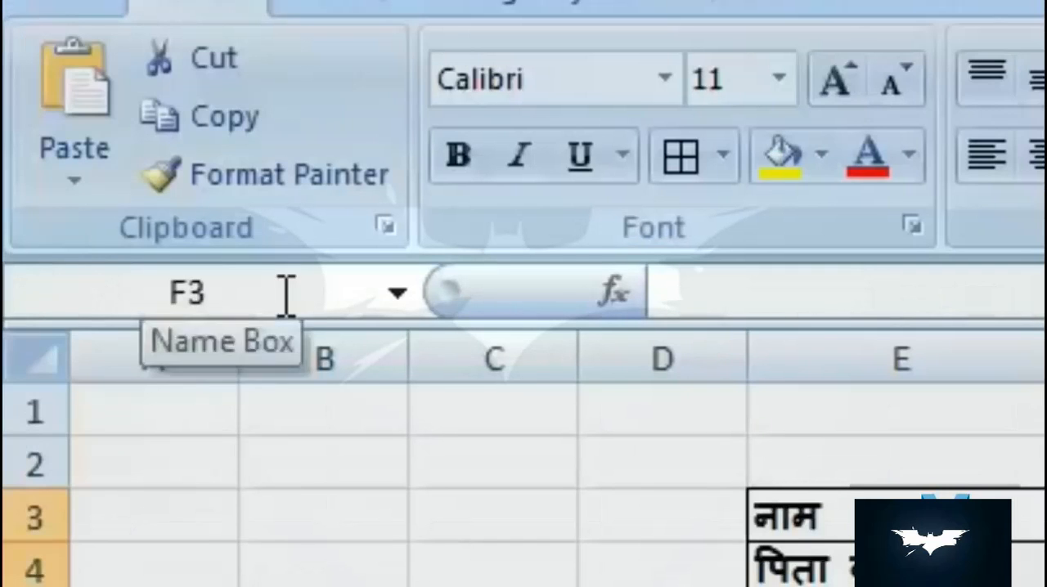
click(397, 294)
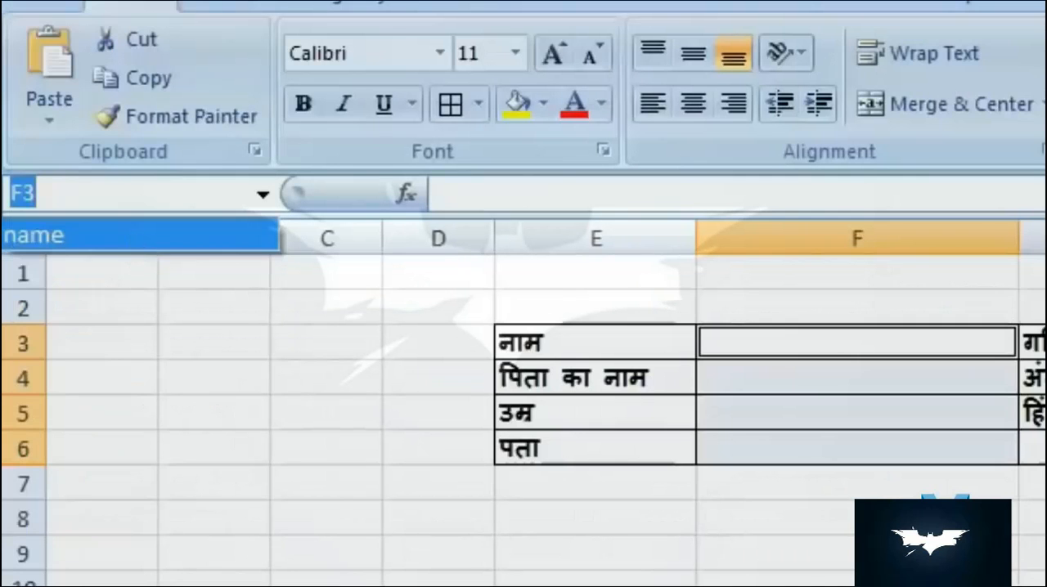
click(916, 581)
click(916, 581)
click(1045, 586)
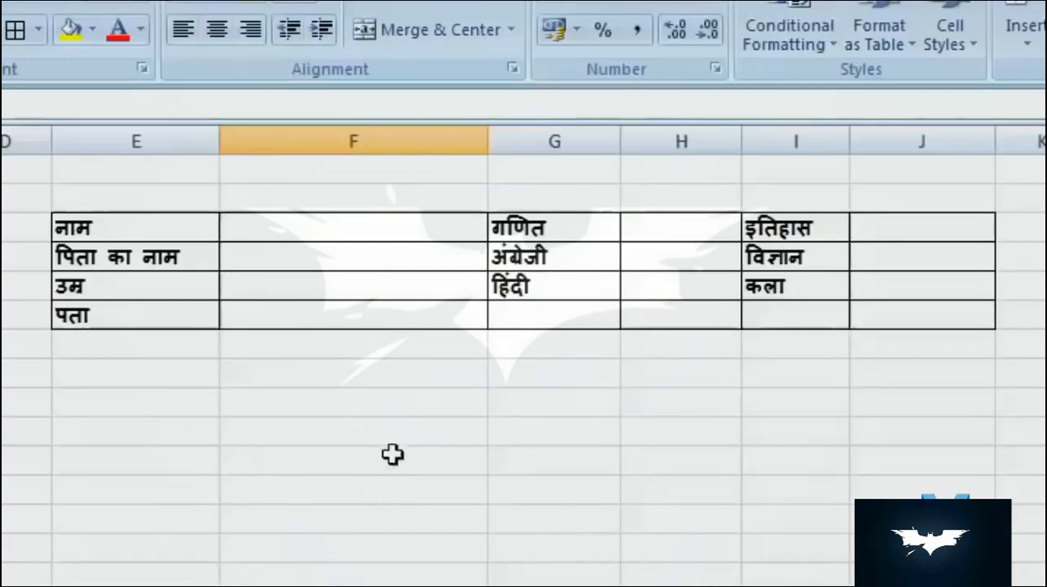
- Enter 25, 25, 2, 52, 2, 2, 5, 2 and 2 down column F in cells F10 to F18
click(398, 434)
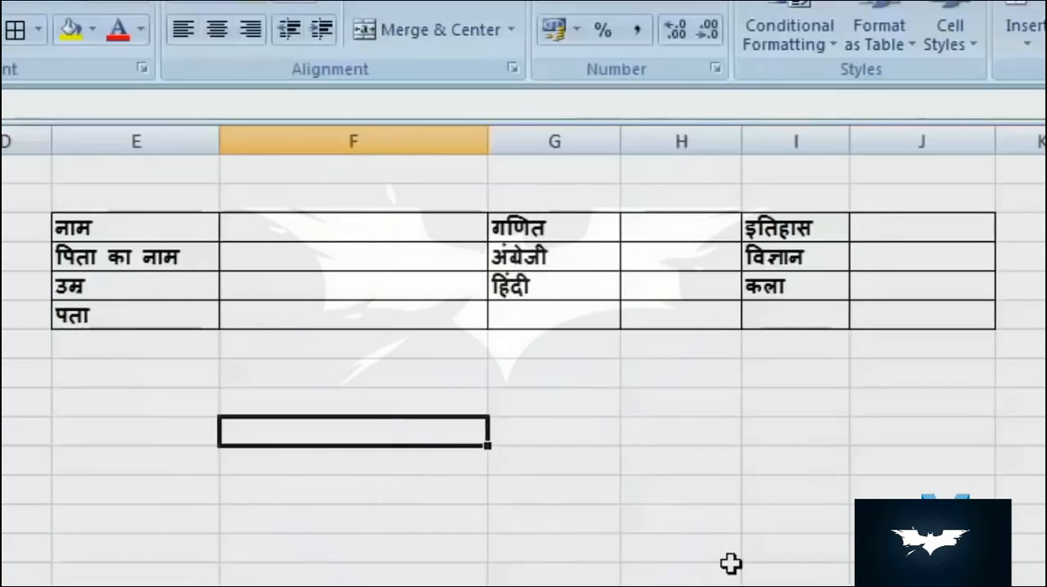
text(25)
key(Return)
text(25)
key(Return)
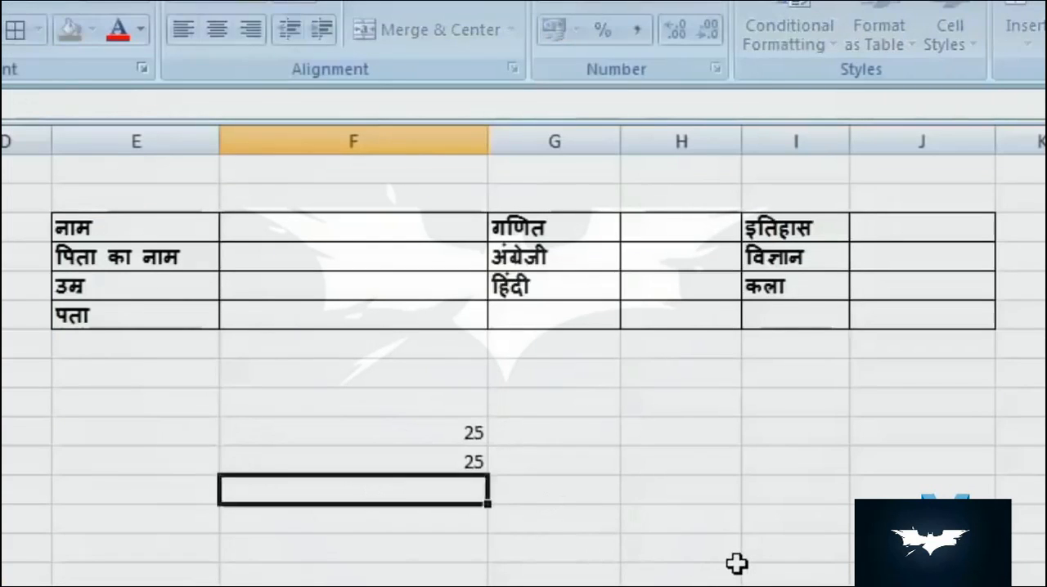
text(2)
key(Return)
text(52)
key(Return)
text(2)
key(Return)
text(2)
key(Return)
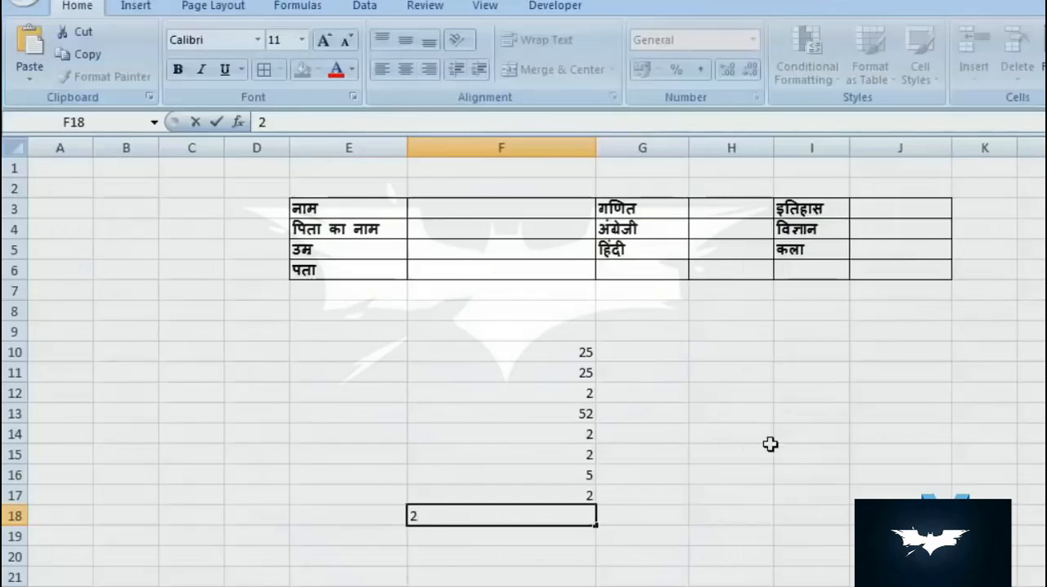
key(Return)
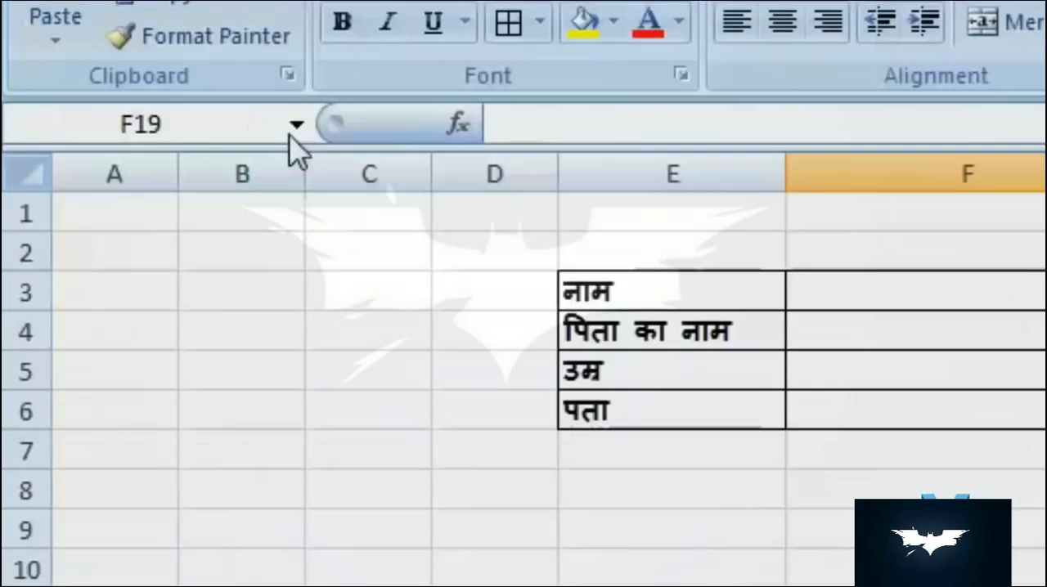
- Select the form cells through the defined name "name" and enter the person's name in F3
click(154, 123)
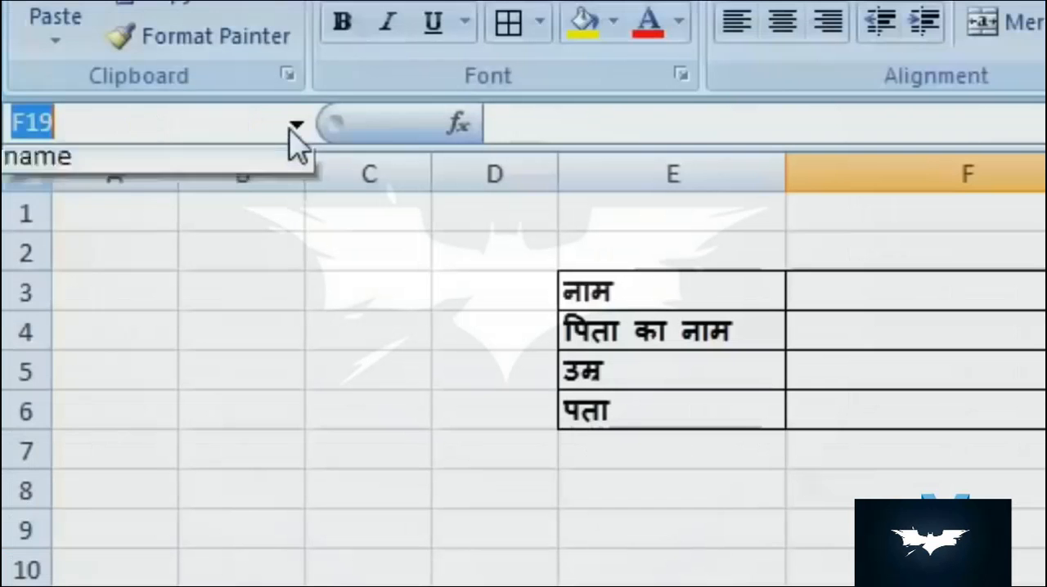
click(264, 174)
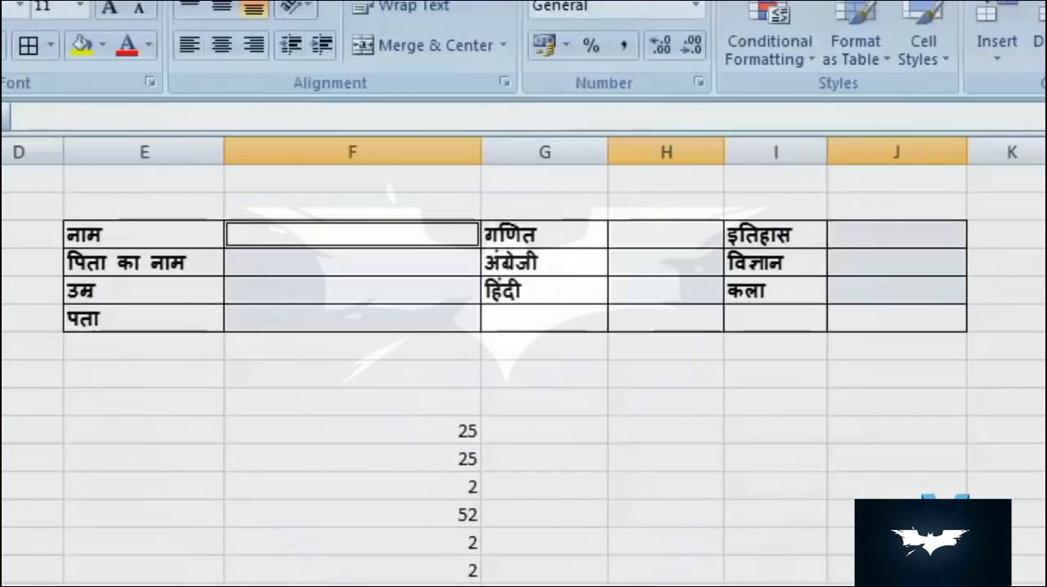
text(ram)
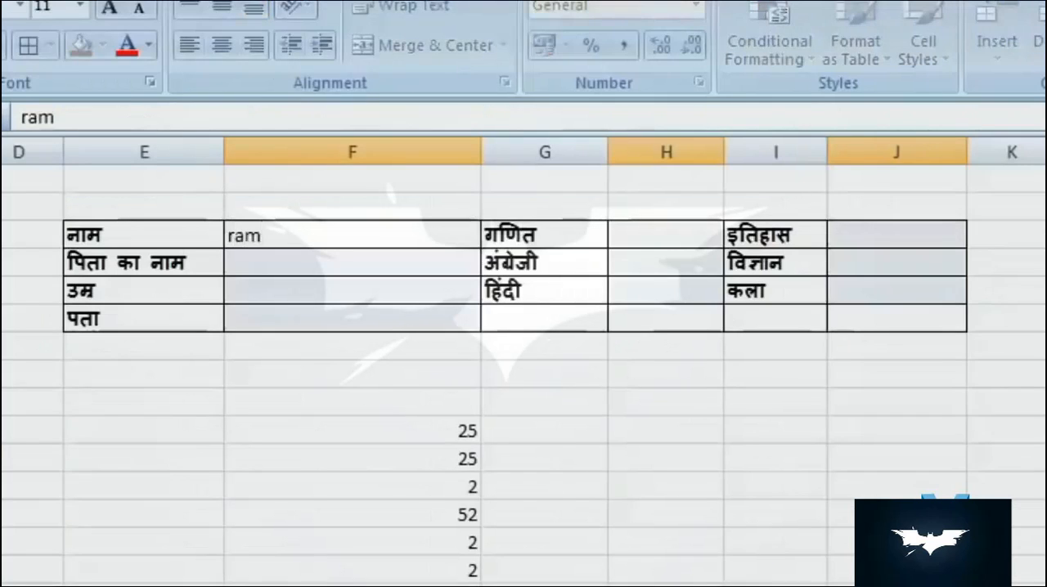
key(Return)
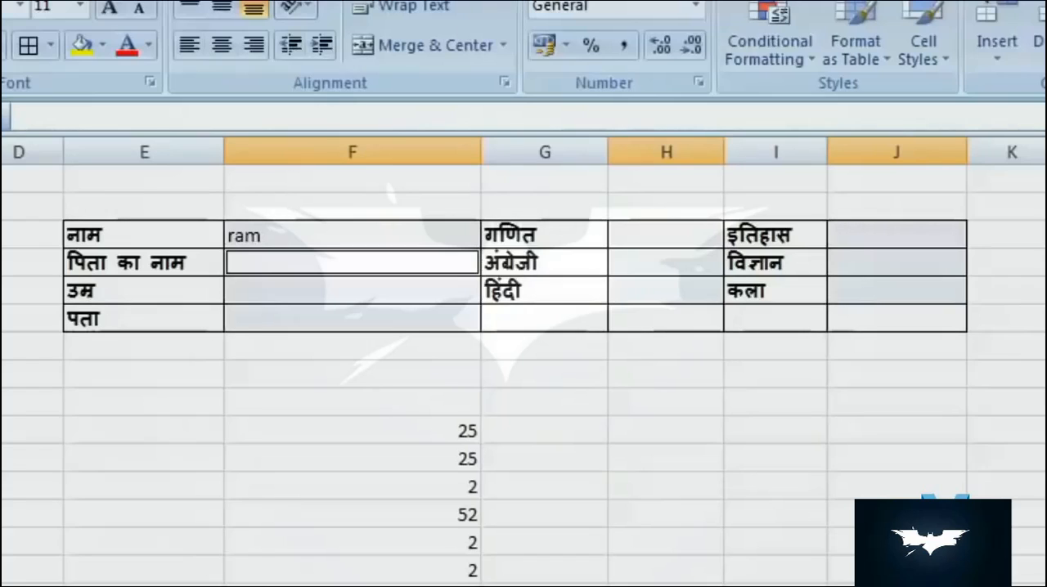
- Fill F4 to F6 of the form with the father's name, the age 25 and the address
text(kumar)
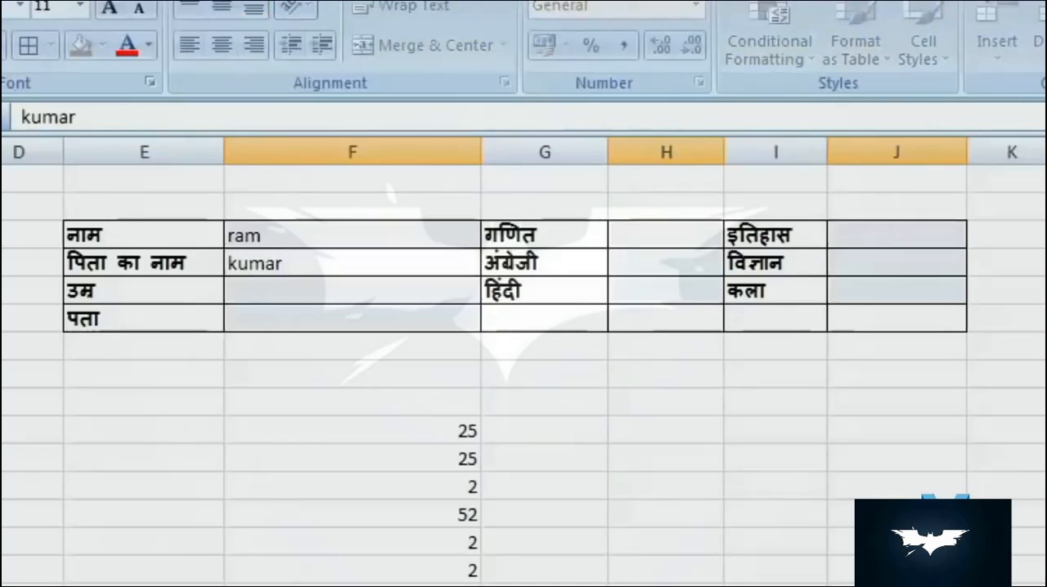
key(Return)
text(25)
key(Return)
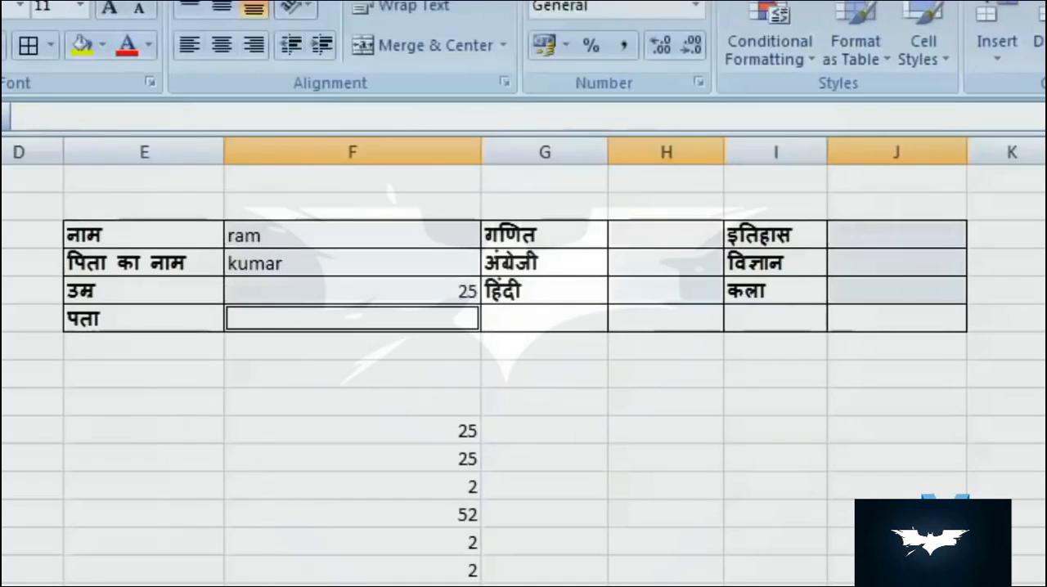
text(agra)
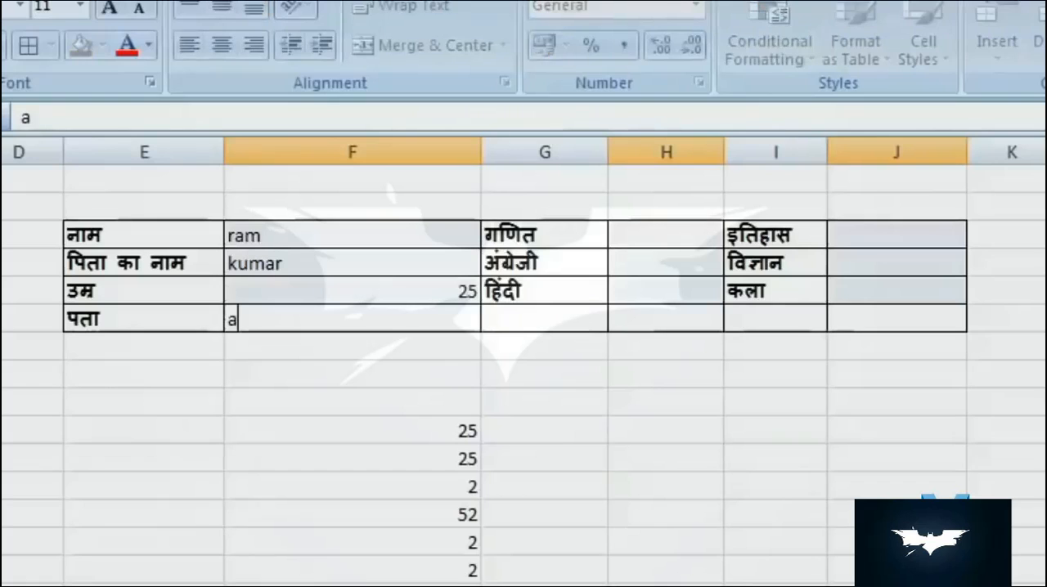
key(Return)
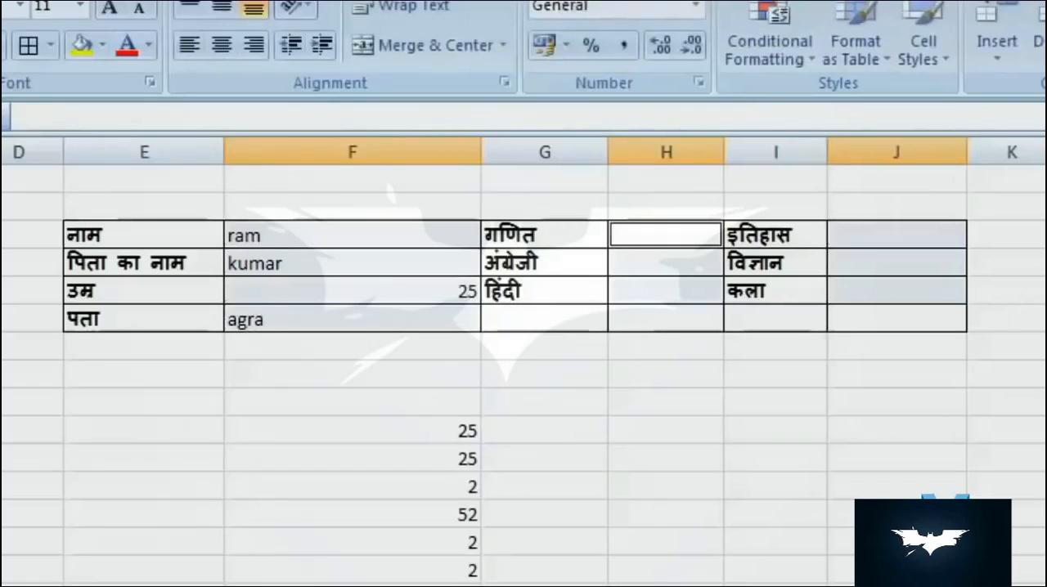
- Enter the subject marks in the form: 25 in H3 to H5, 25 in J3 and J4, and 252 in J5
text(25)
key(Return)
text(25)
key(Return)
text(25)
key(Return)
text(25)
key(Return)
text(25)
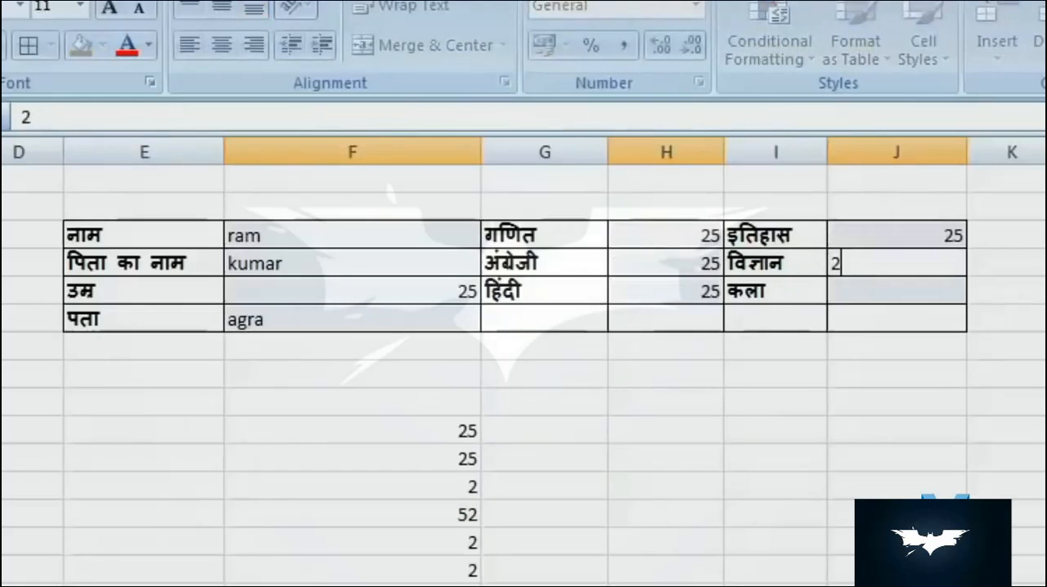
key(Return)
text(252)
key(Return)
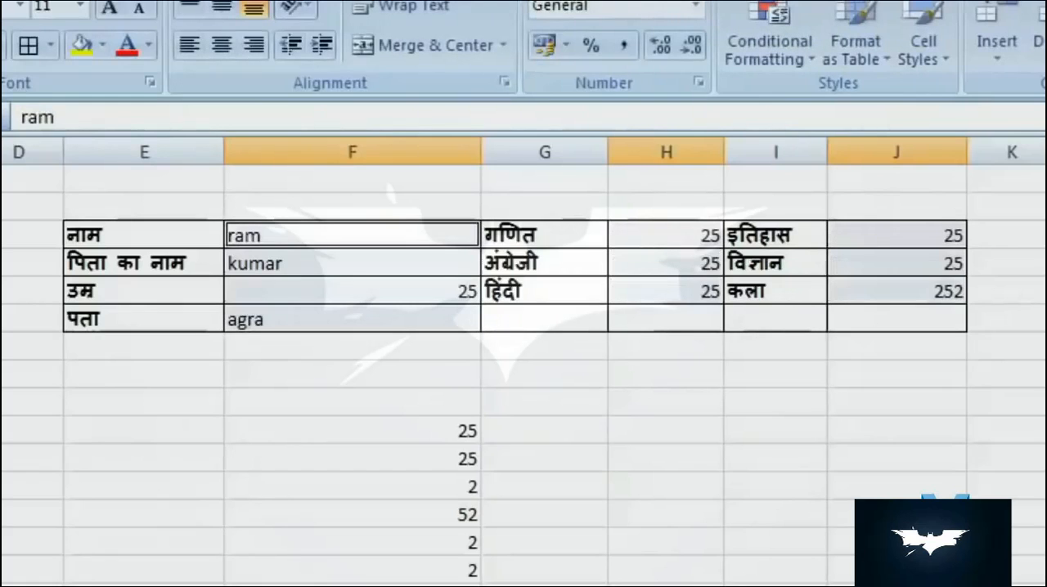